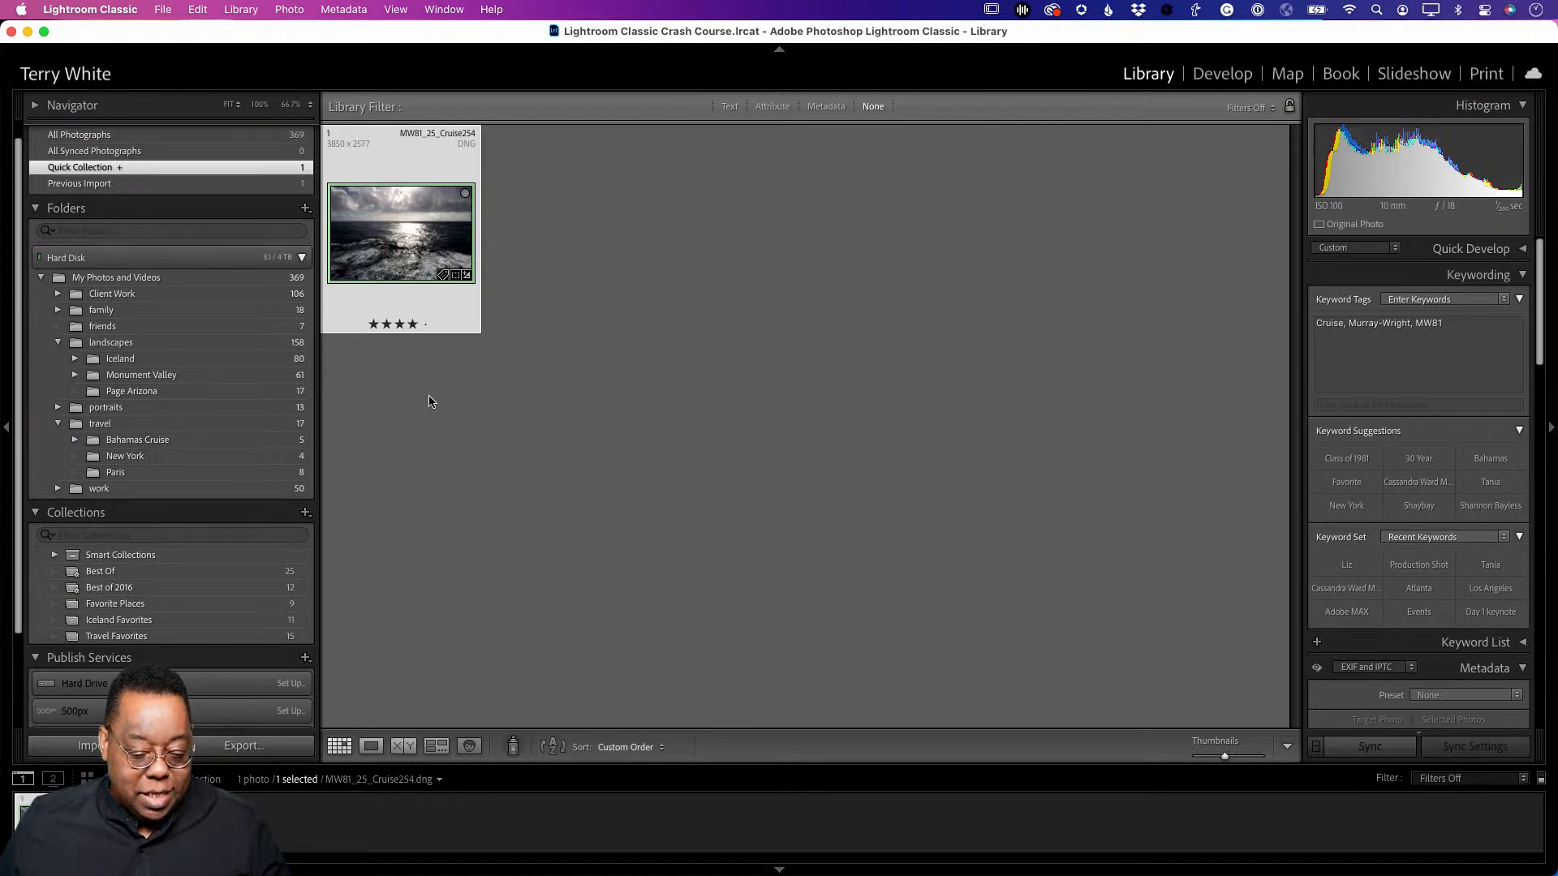
- Open the Iceland Favorites collection under Favorite Places to display its 11 photos
scroll(258, 459, down, 3)
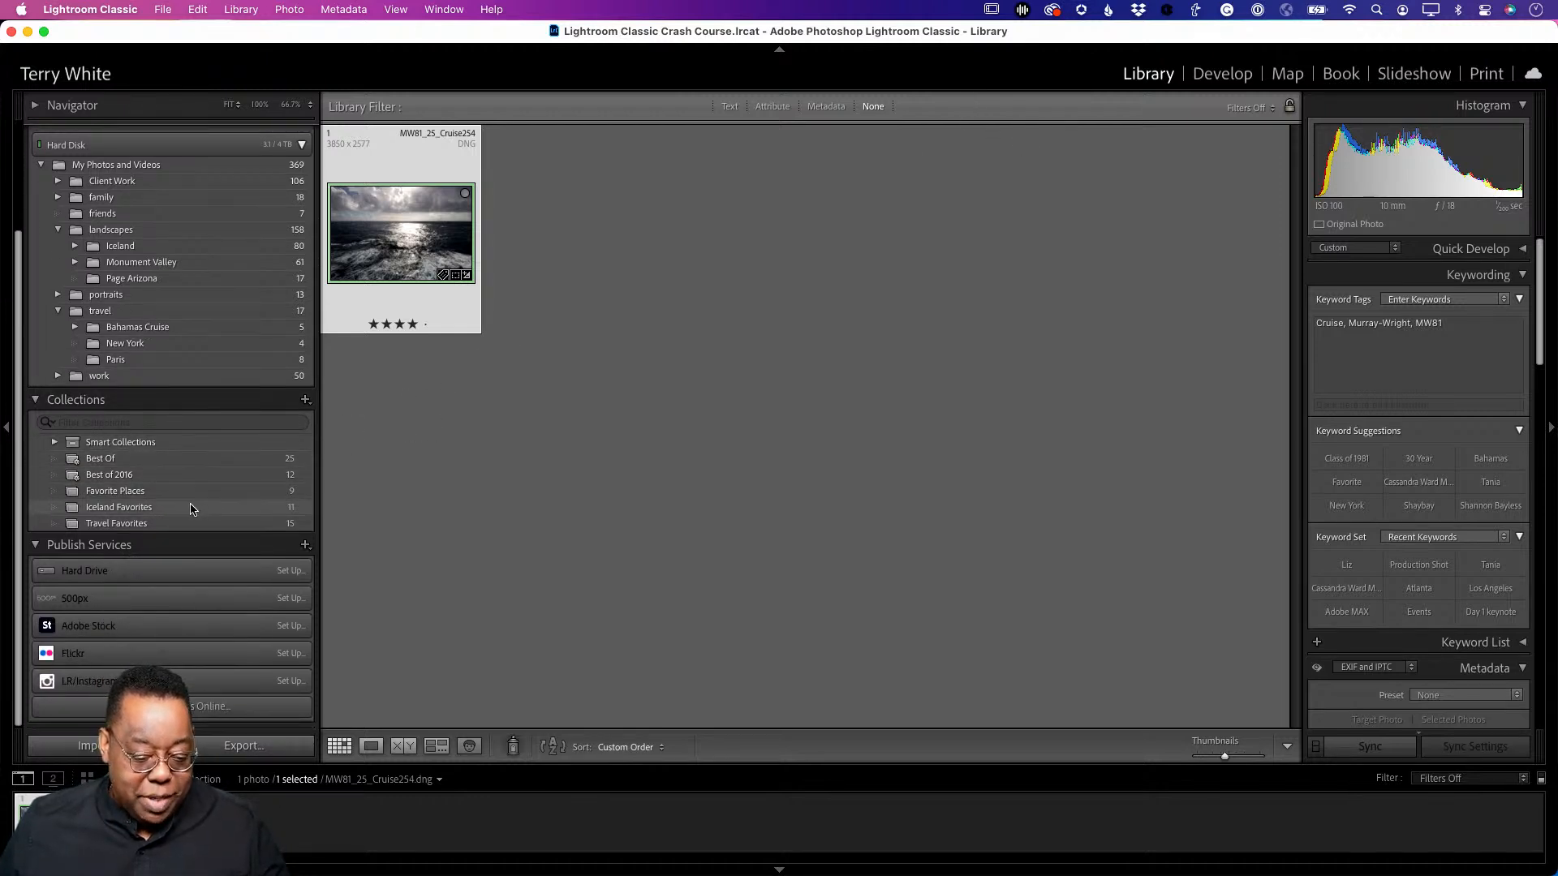
click(158, 493)
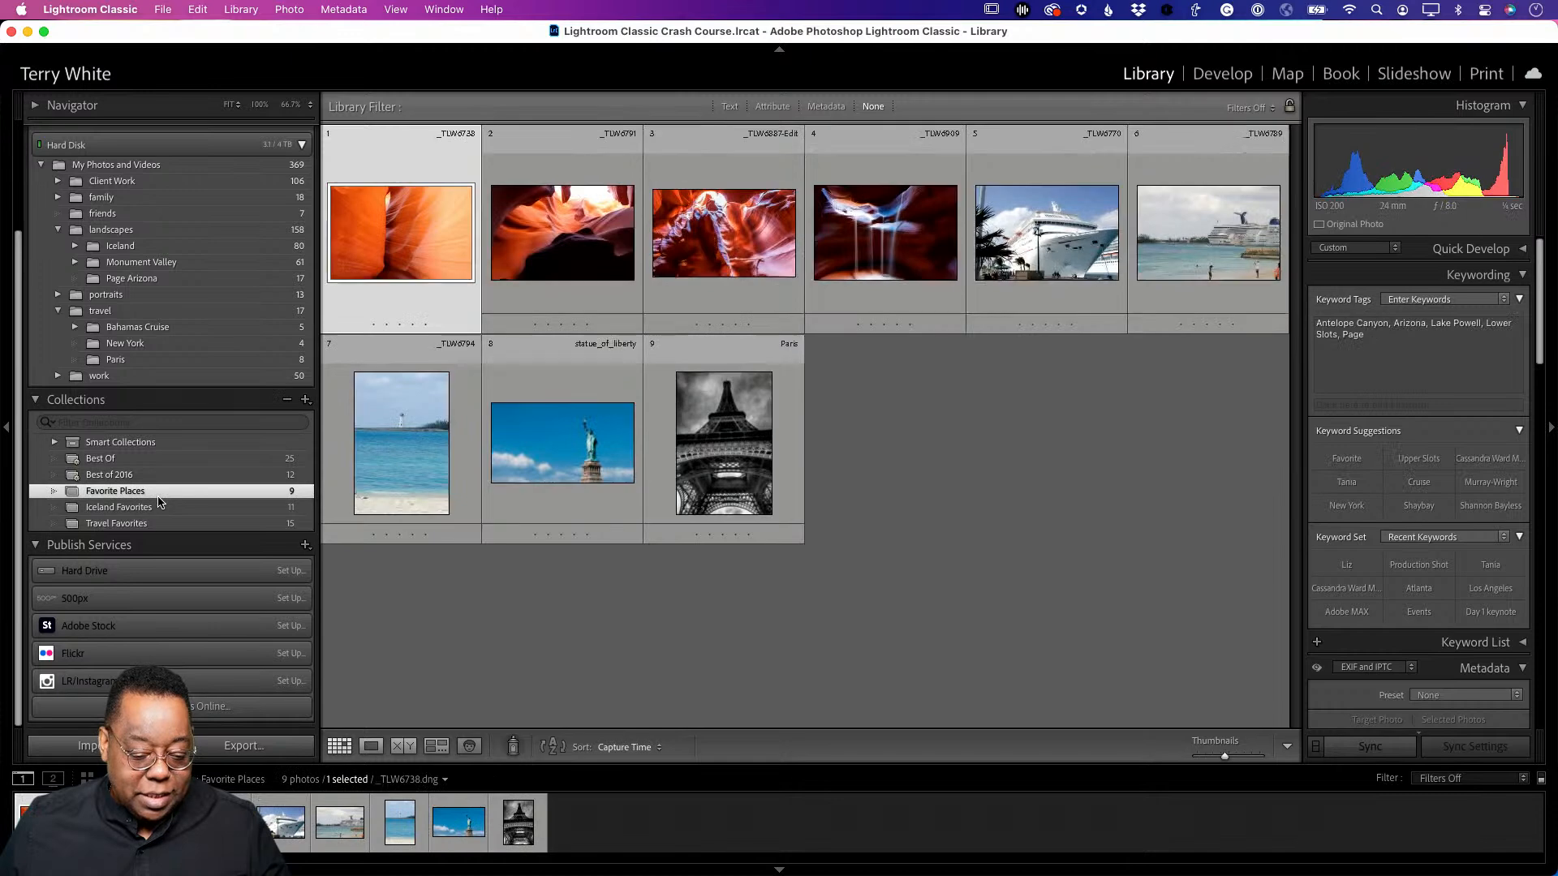
click(155, 510)
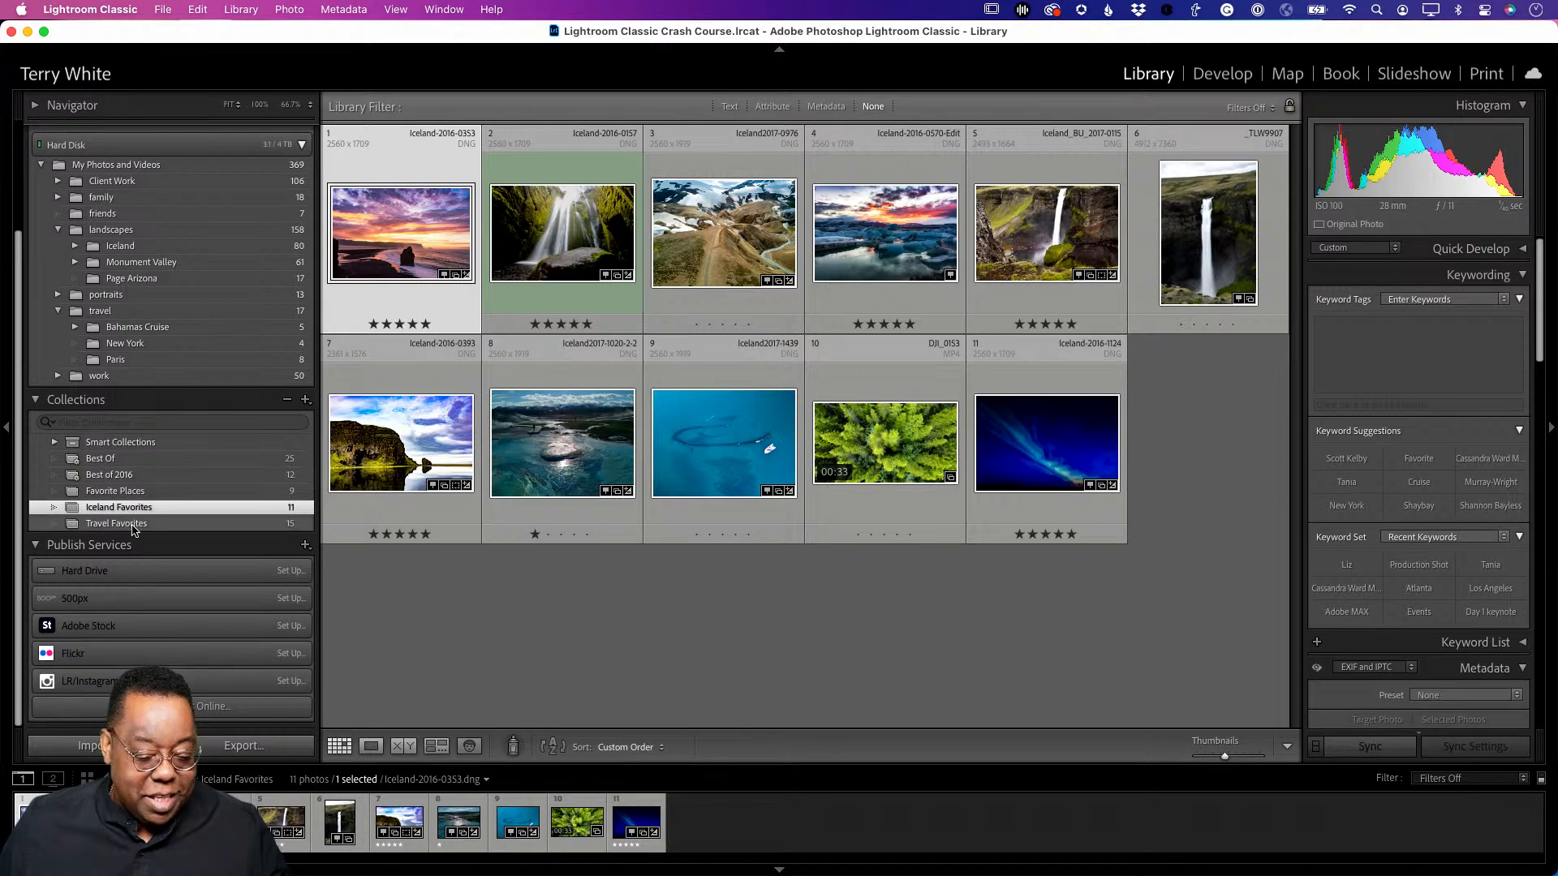
- Show the 12 five-star photos of the Best of 2016 collection inside Best Of
click(132, 460)
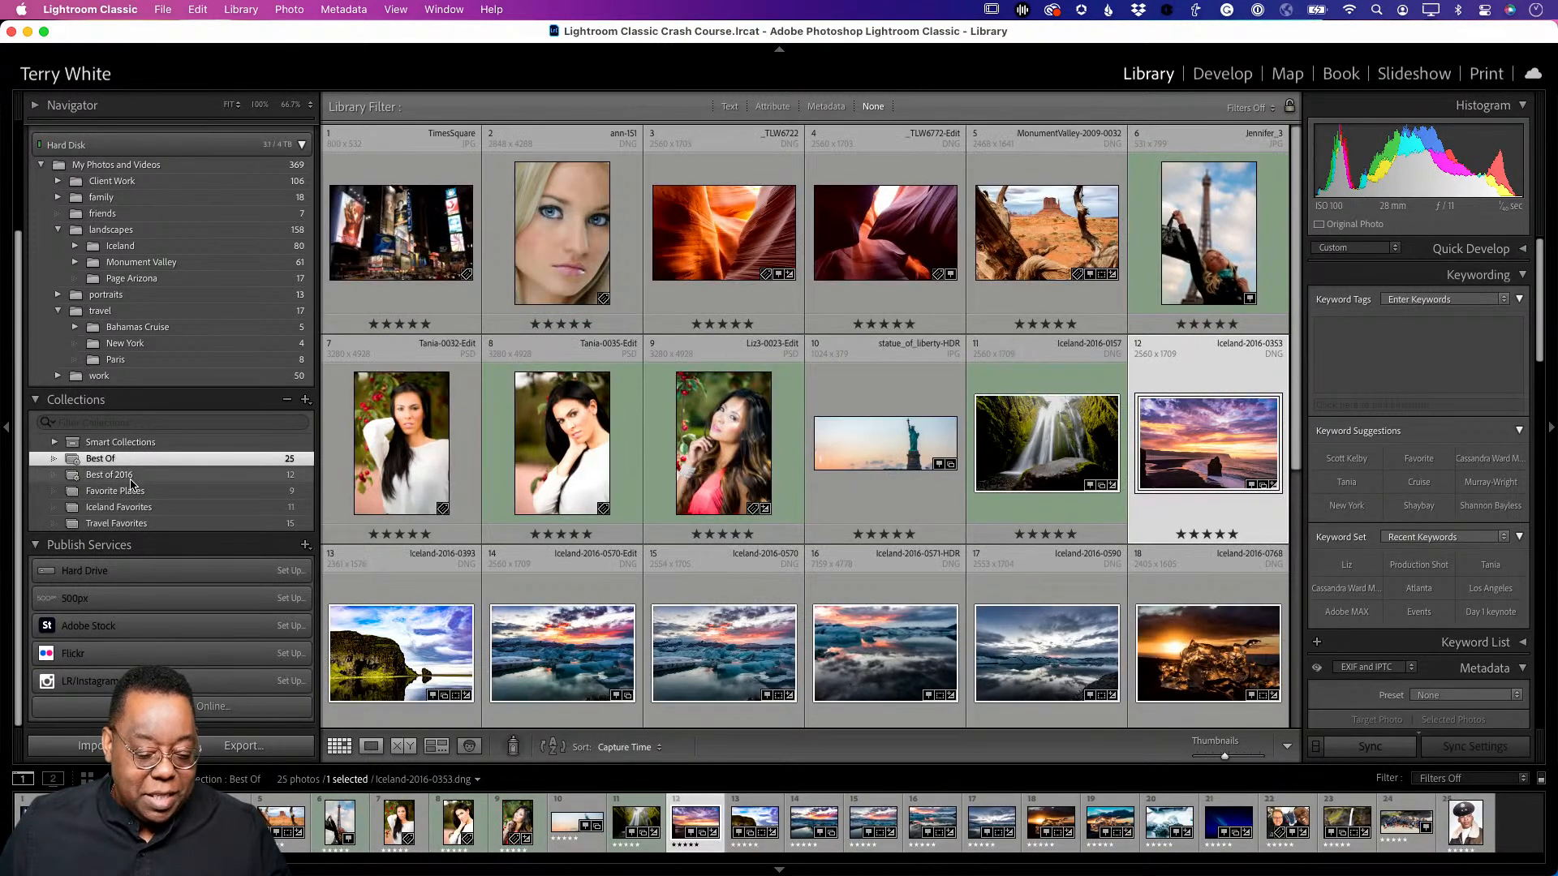
click(132, 479)
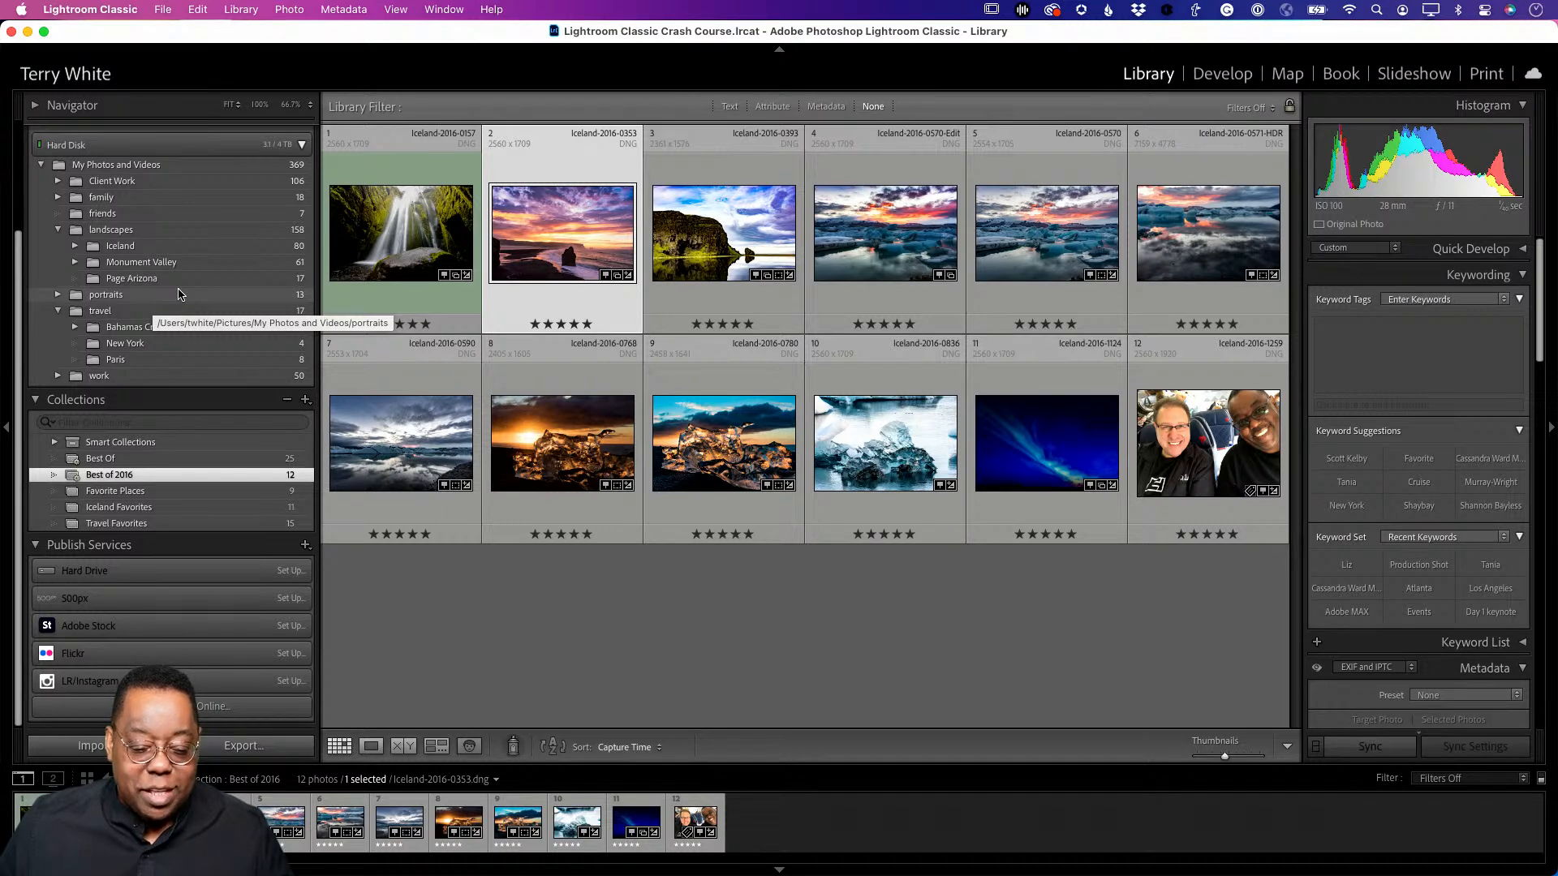
- Turn the Iceland, Monument Valley and Page Arizona folders into collections
click(130, 247)
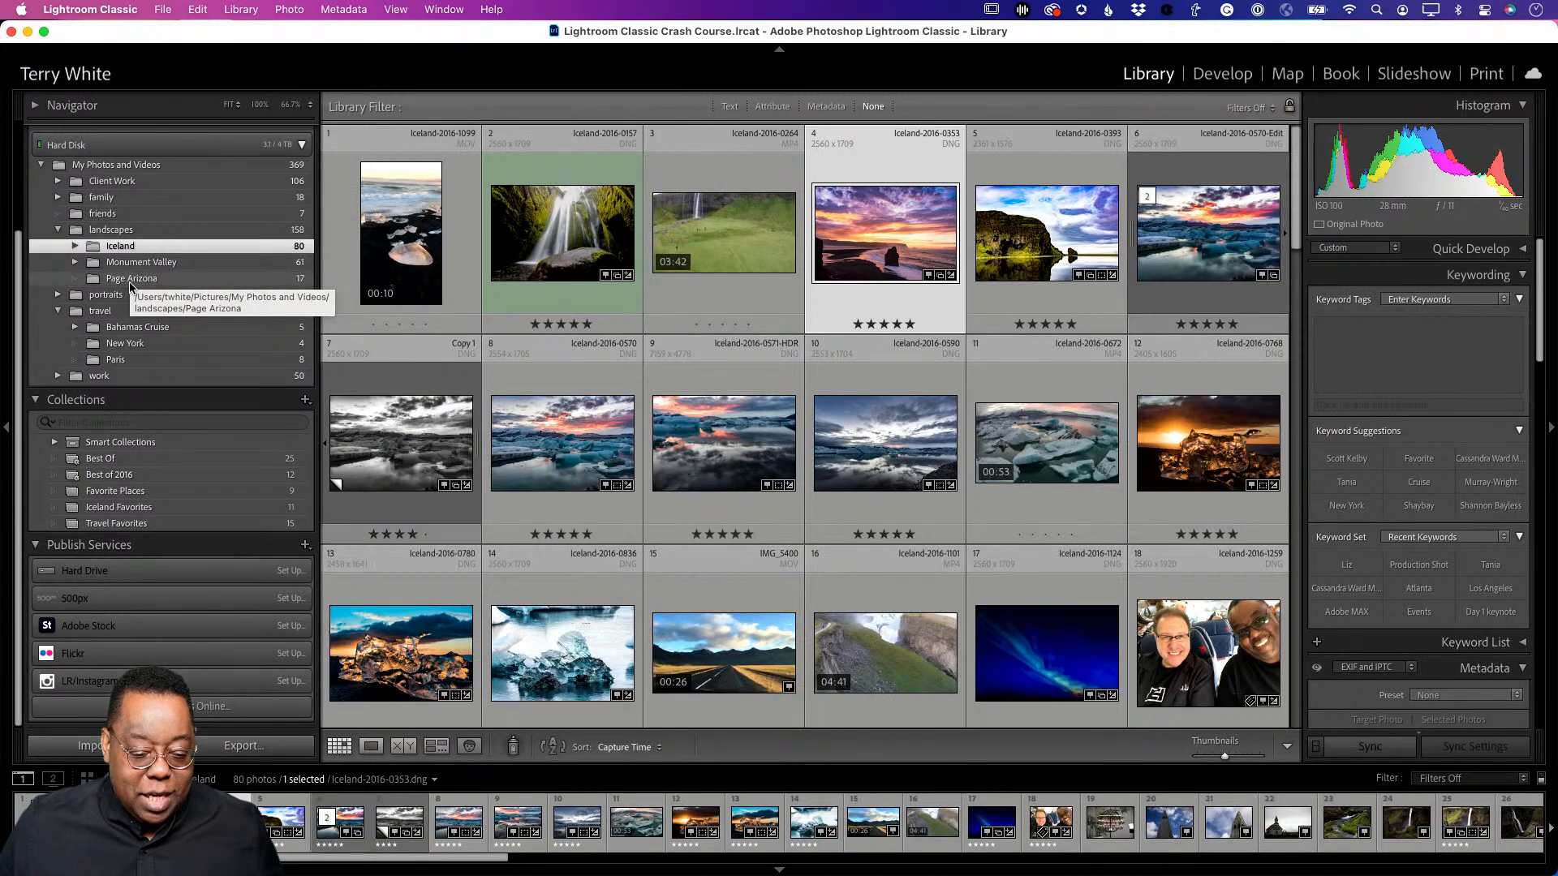
super+click(134, 262)
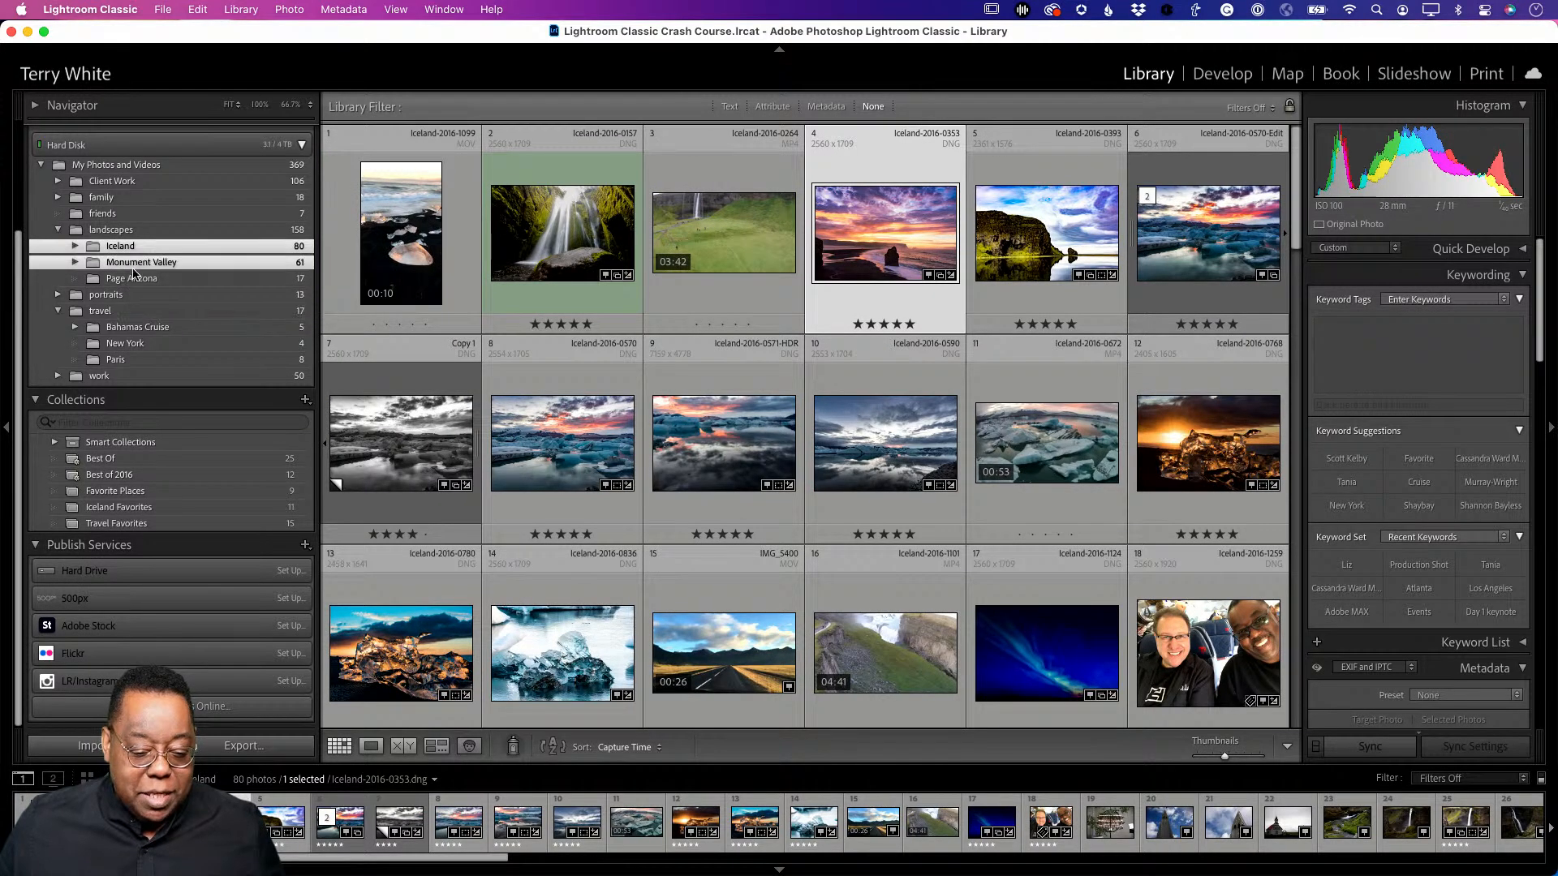
super+click(129, 280)
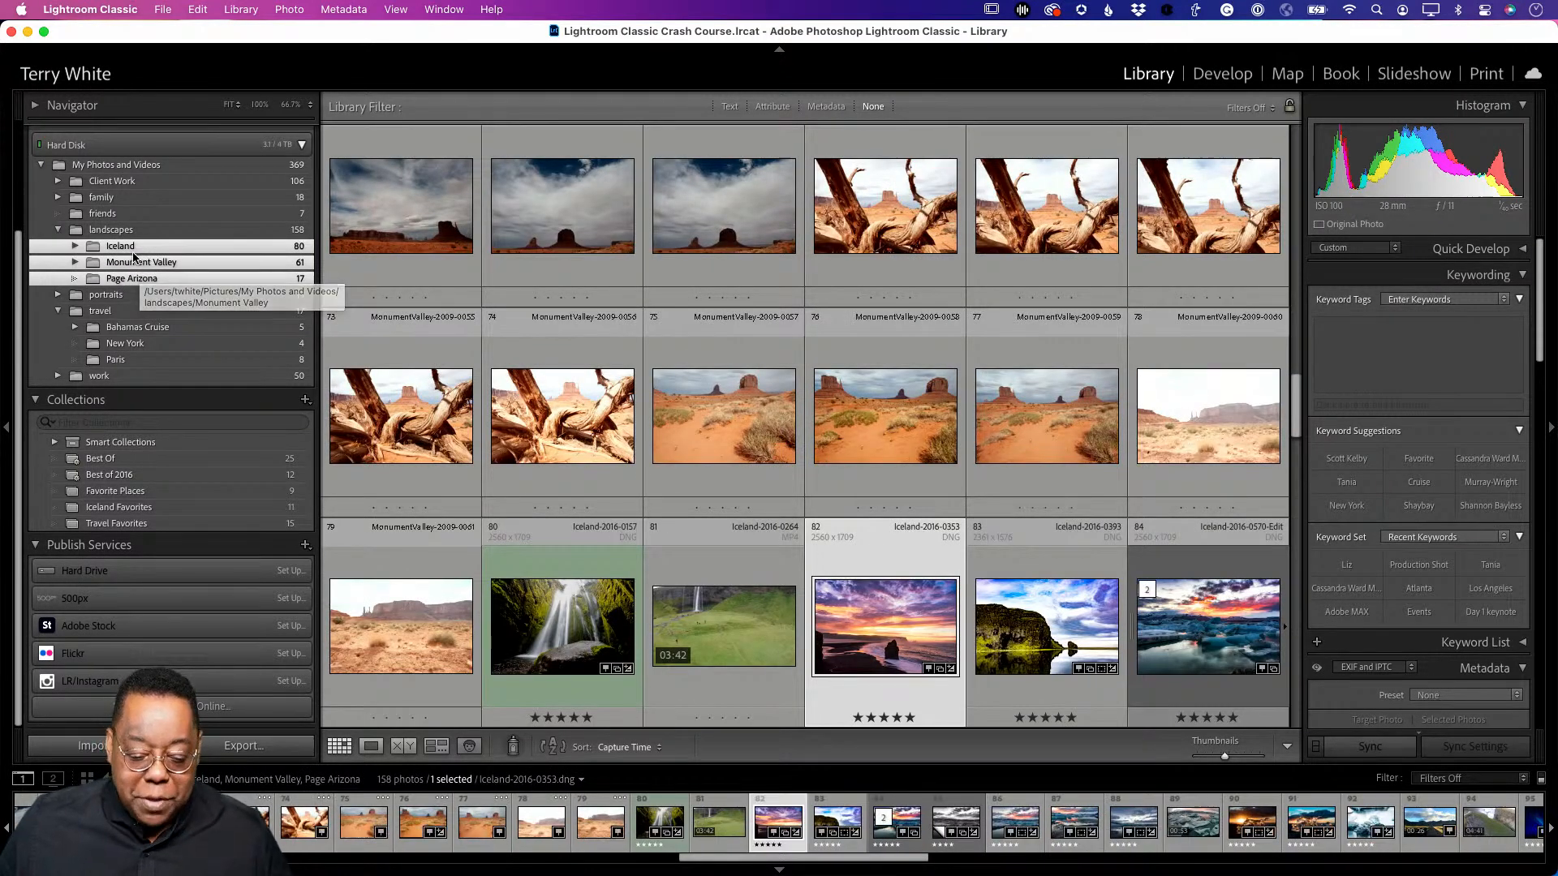
drag(130, 258, 147, 306)
drag(132, 253, 148, 487)
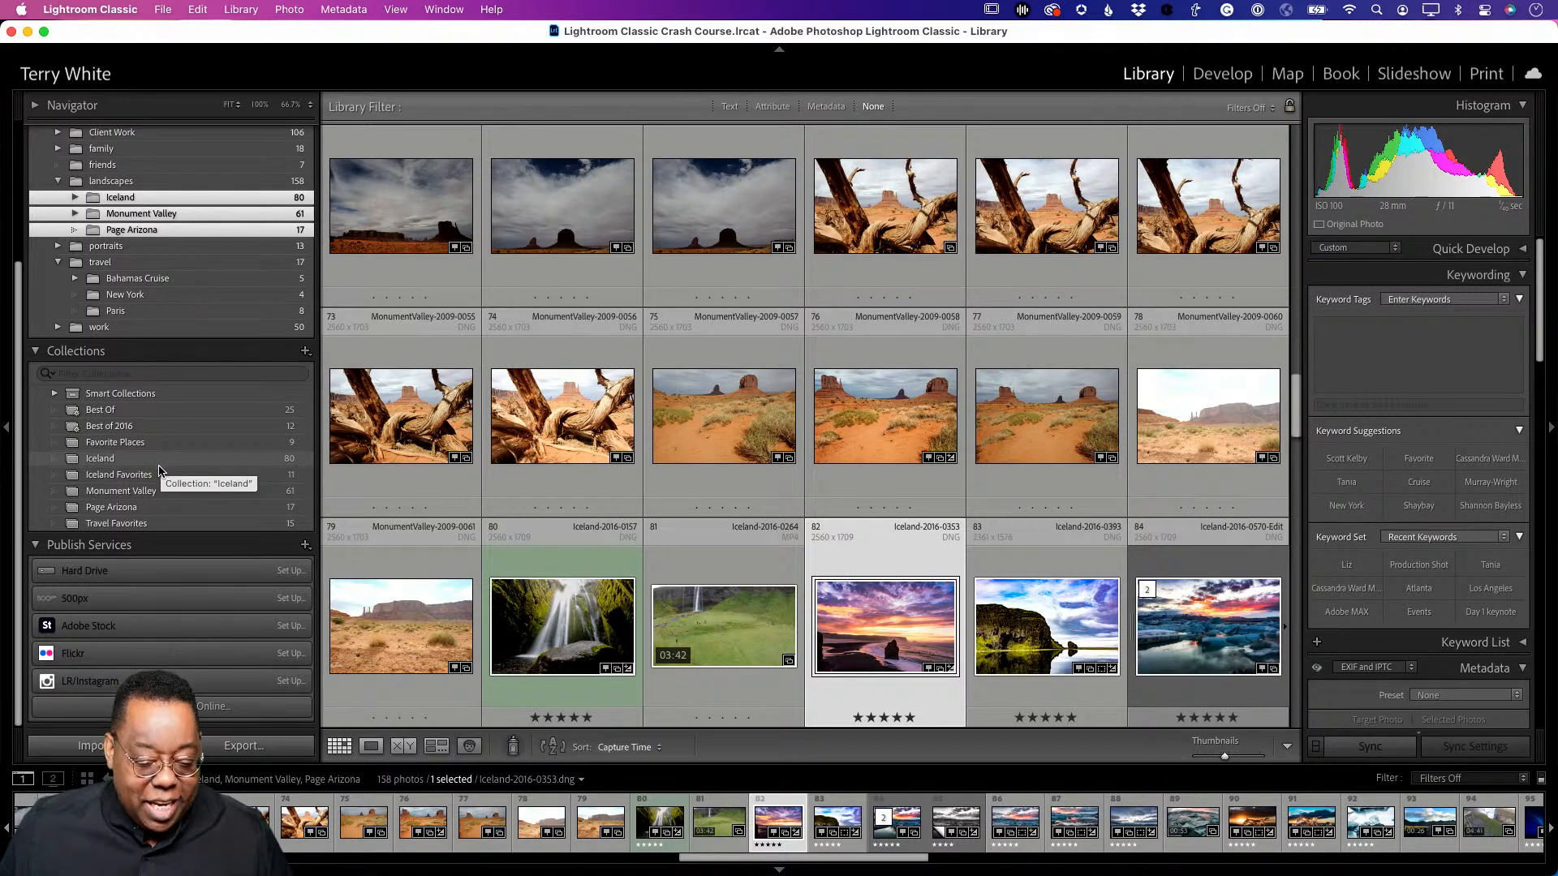
- Move photo _TLW6785 to fourth place in Page Arizona's custom order
click(152, 462)
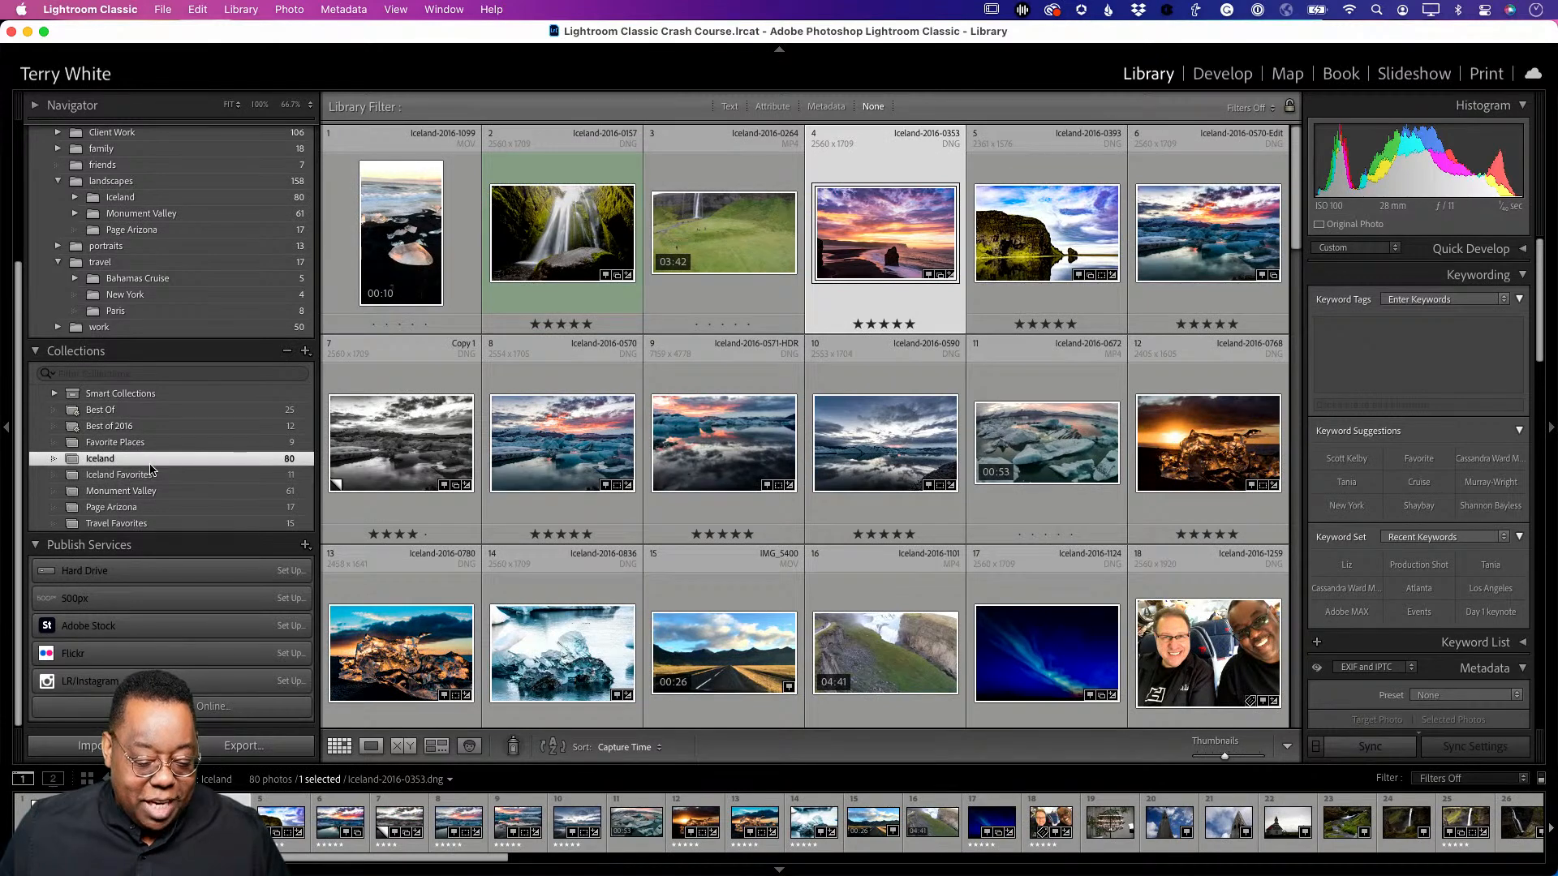
click(143, 492)
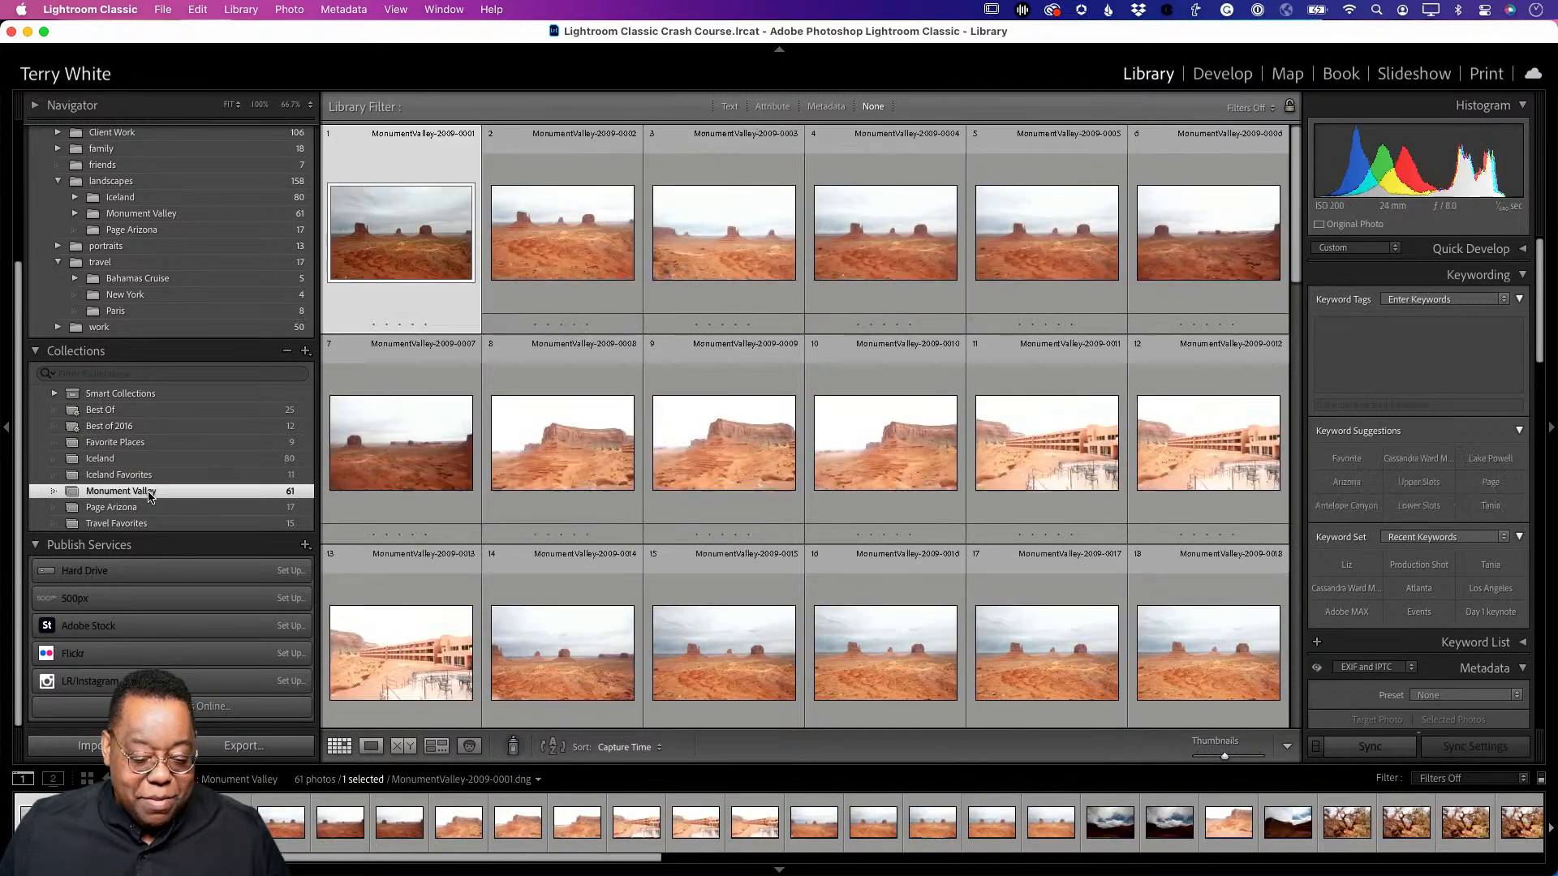
click(142, 508)
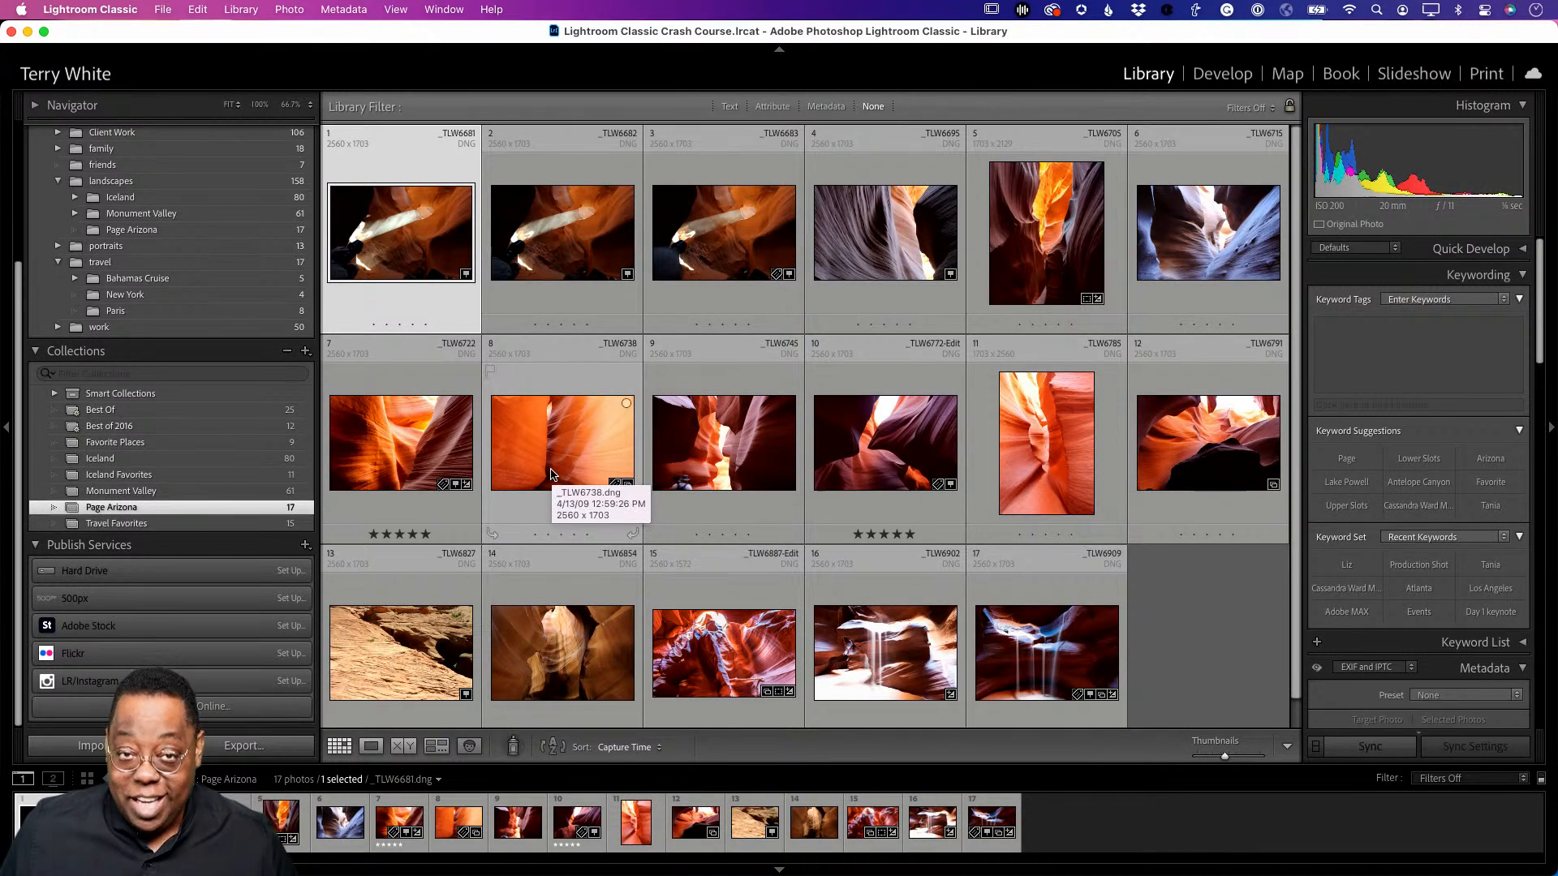
drag(550, 475, 785, 248)
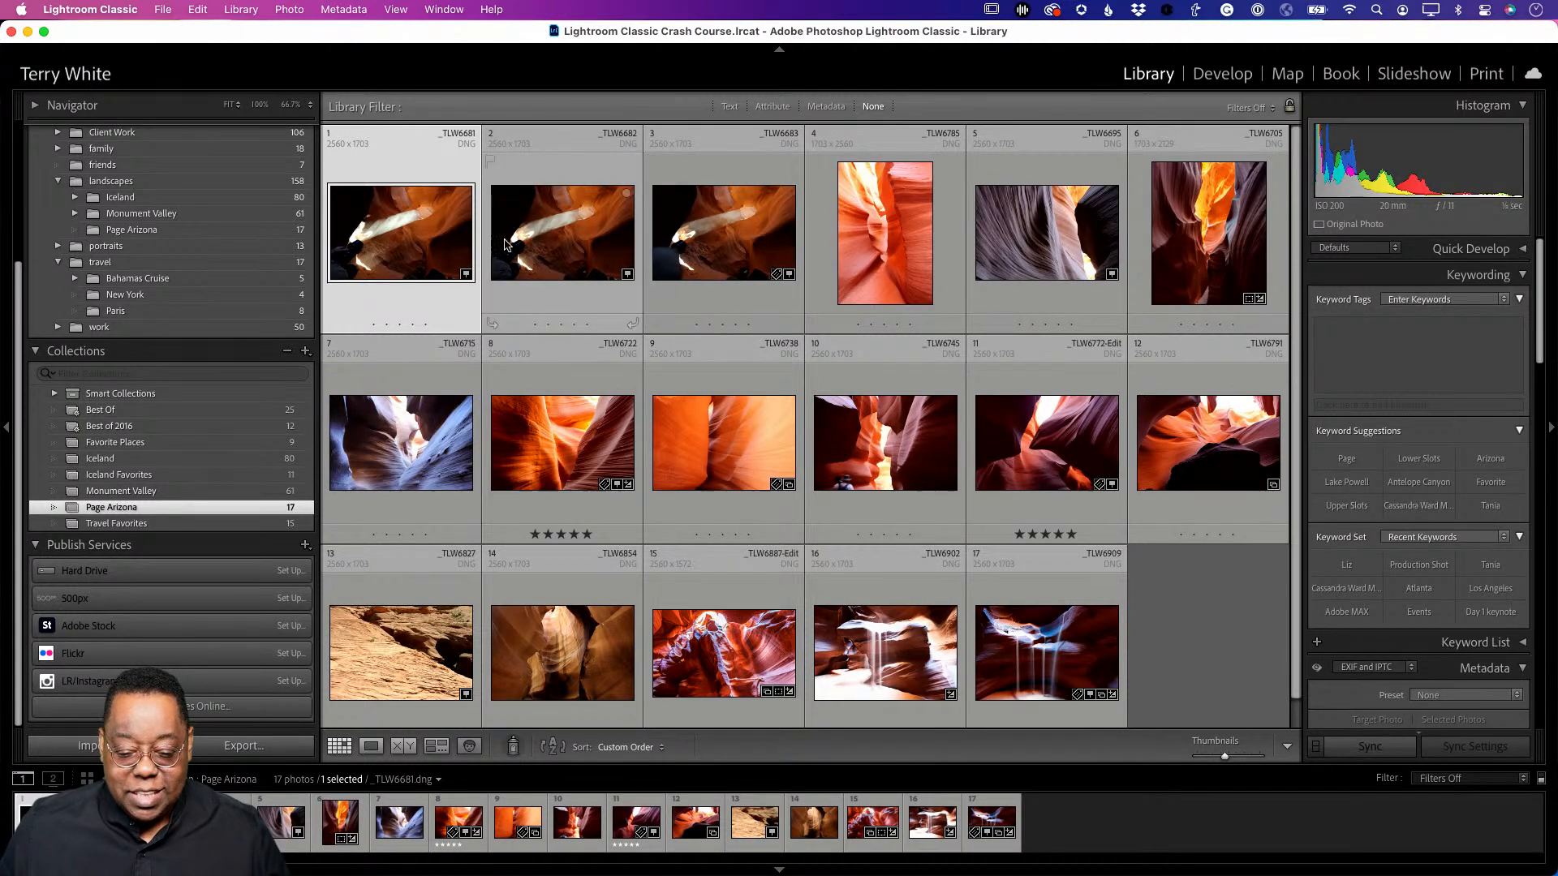
- Remove _TLW6683 and _TLW6682 from the Page Arizona collection, leaving 15 photos
click(748, 252)
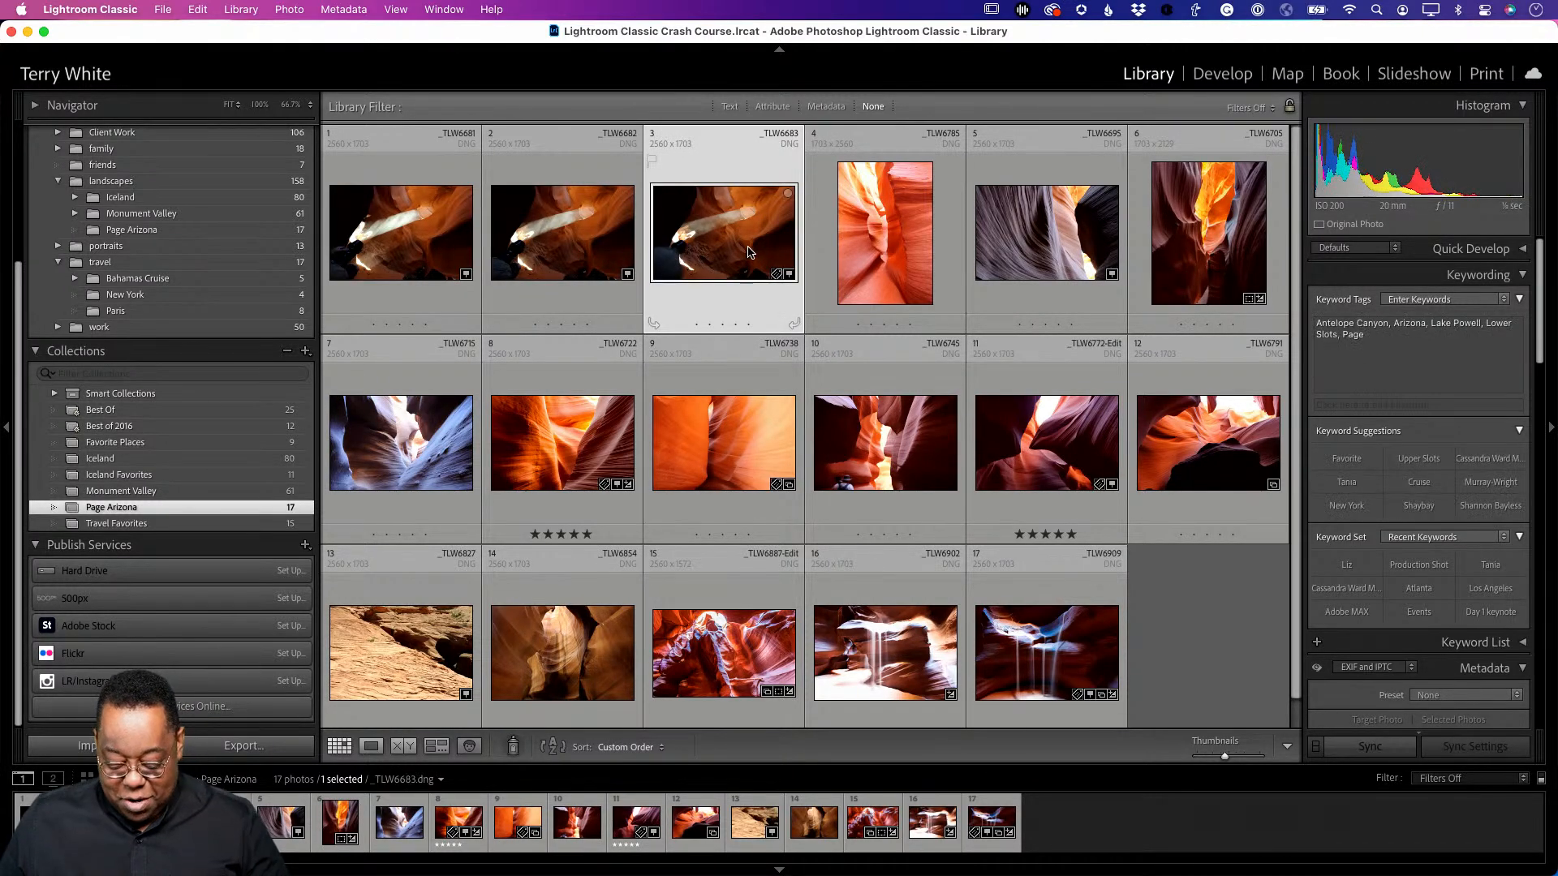
key(Delete)
click(596, 251)
key(Delete)
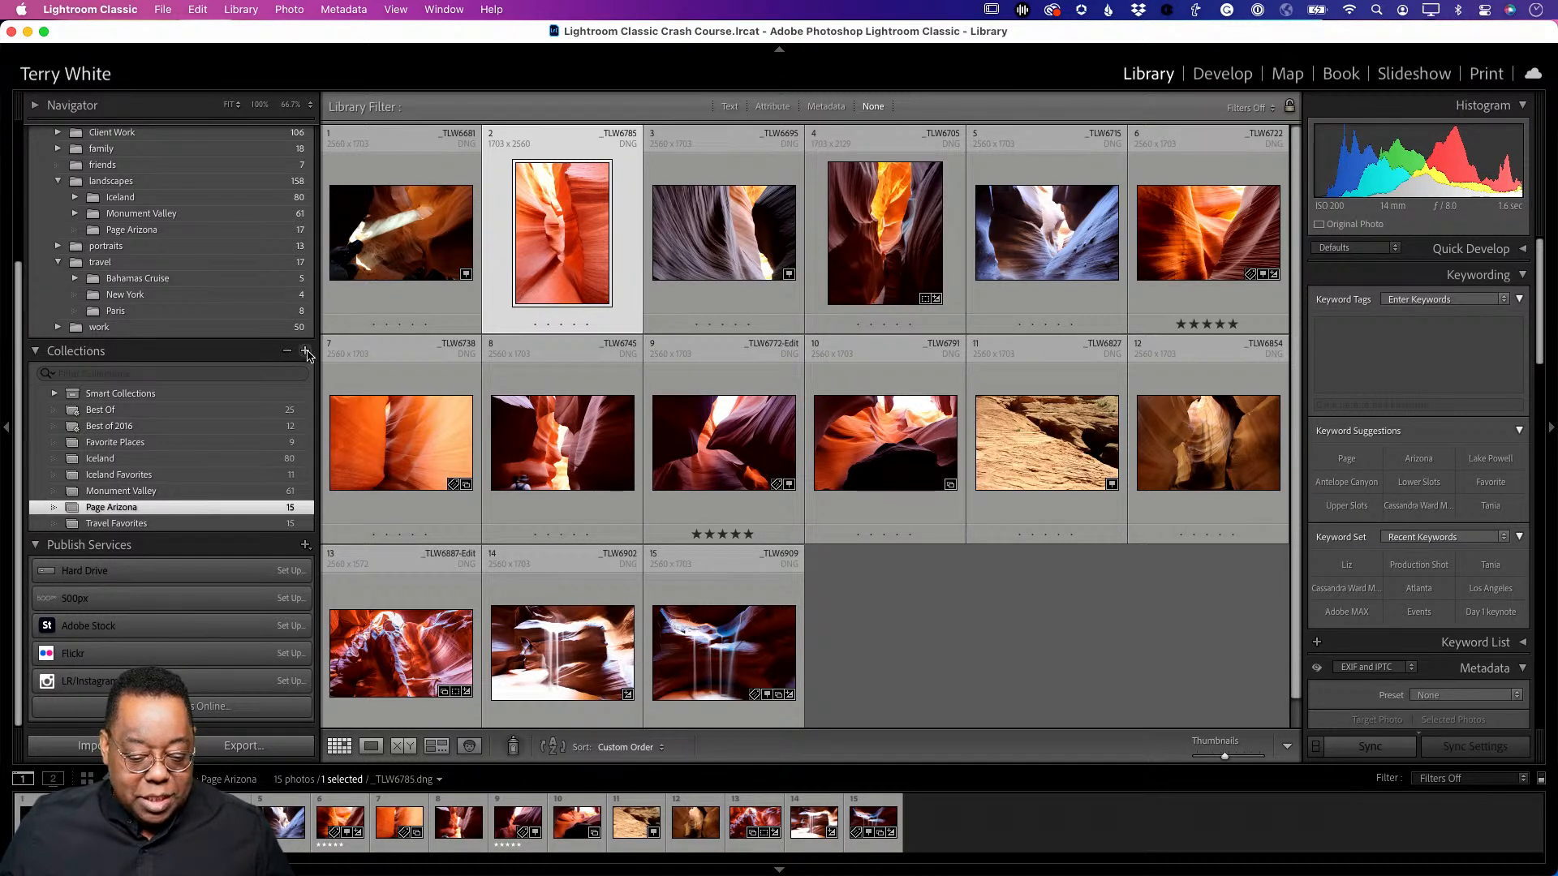
- Create a new collection set named 'Travel' in the Collections panel
click(307, 353)
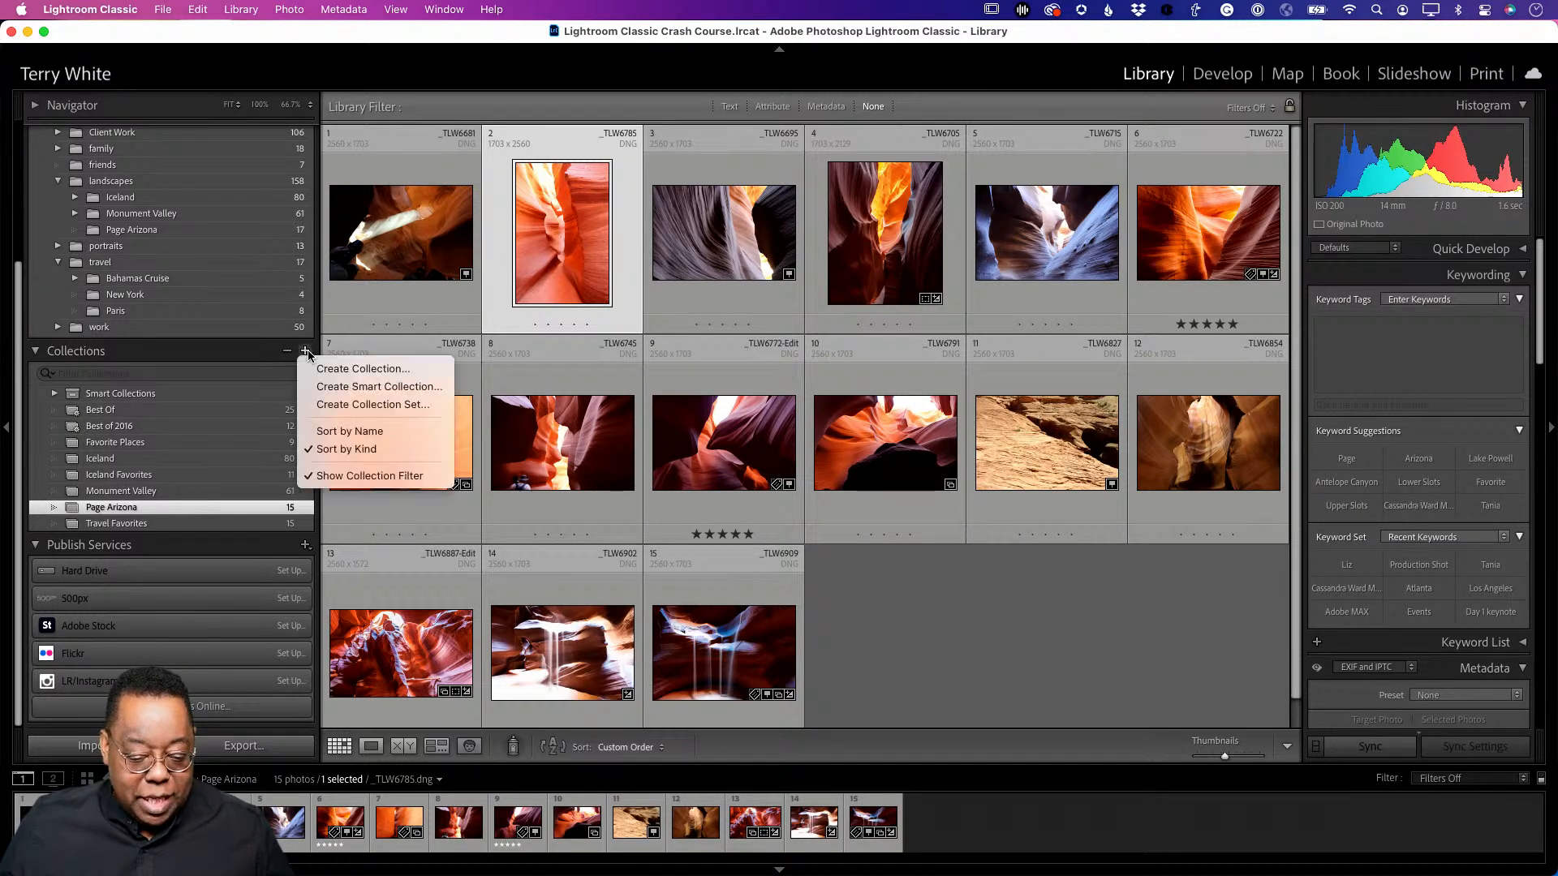
click(340, 406)
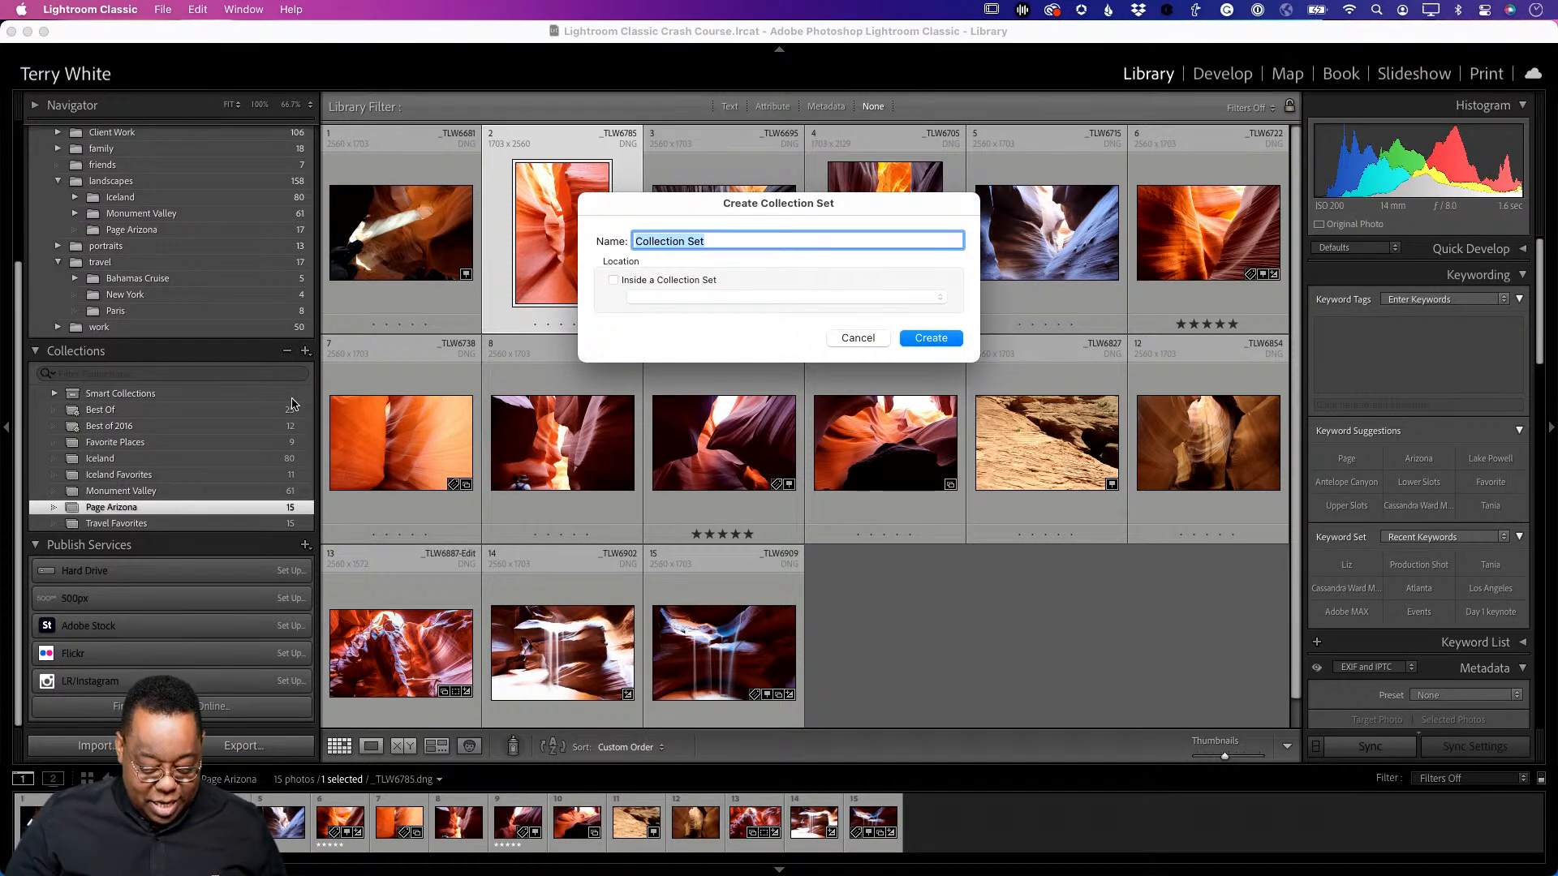
text(Travel)
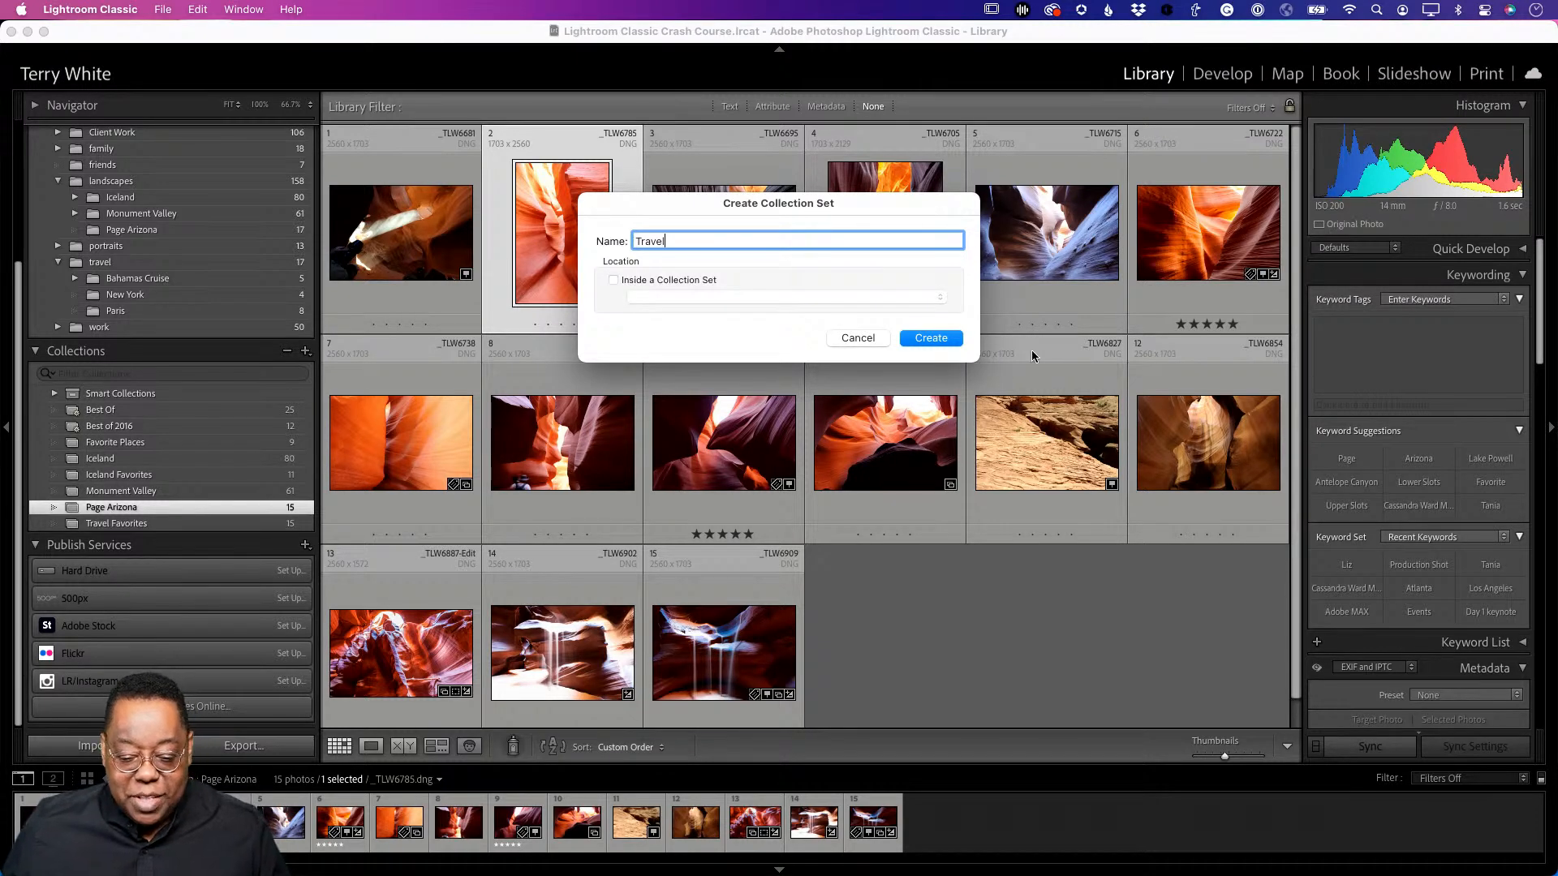
click(954, 345)
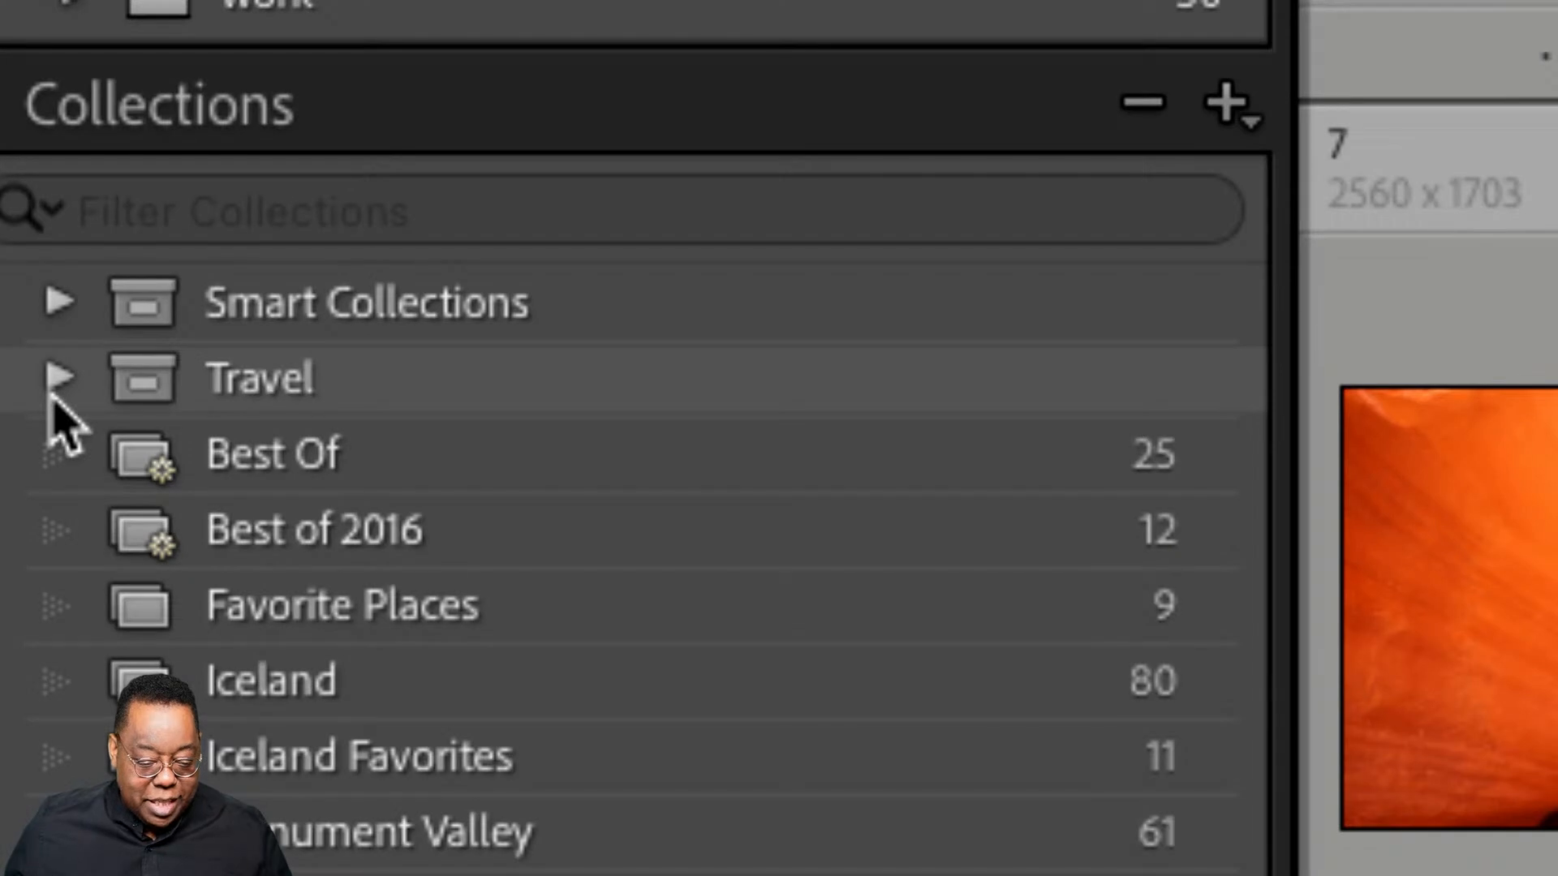
- Move the Iceland through Travel Favorites collections into the Travel set
click(54, 394)
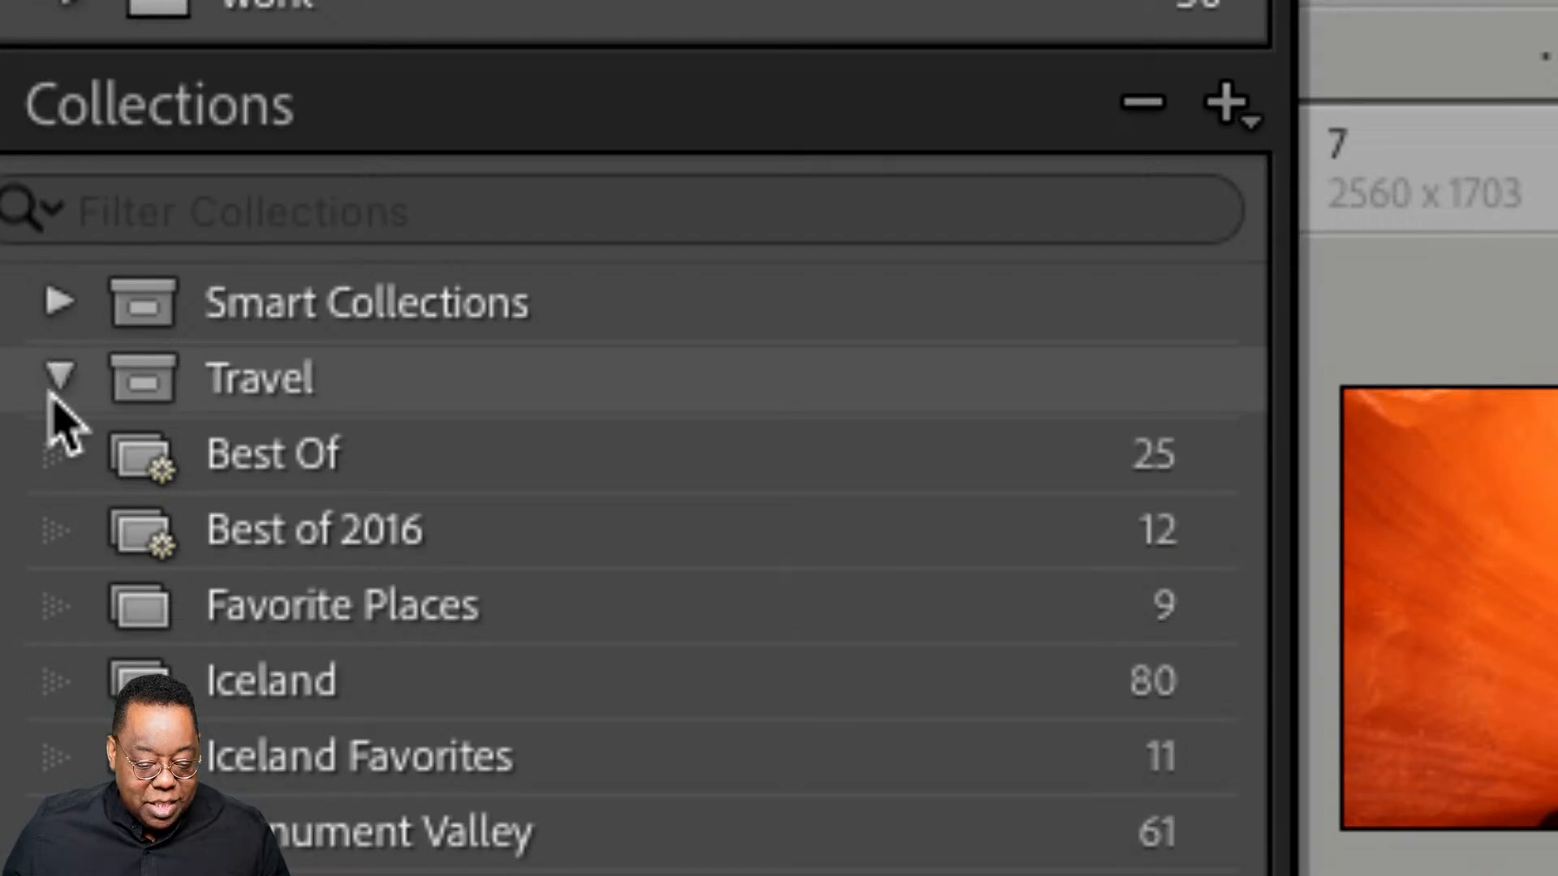
click(51, 392)
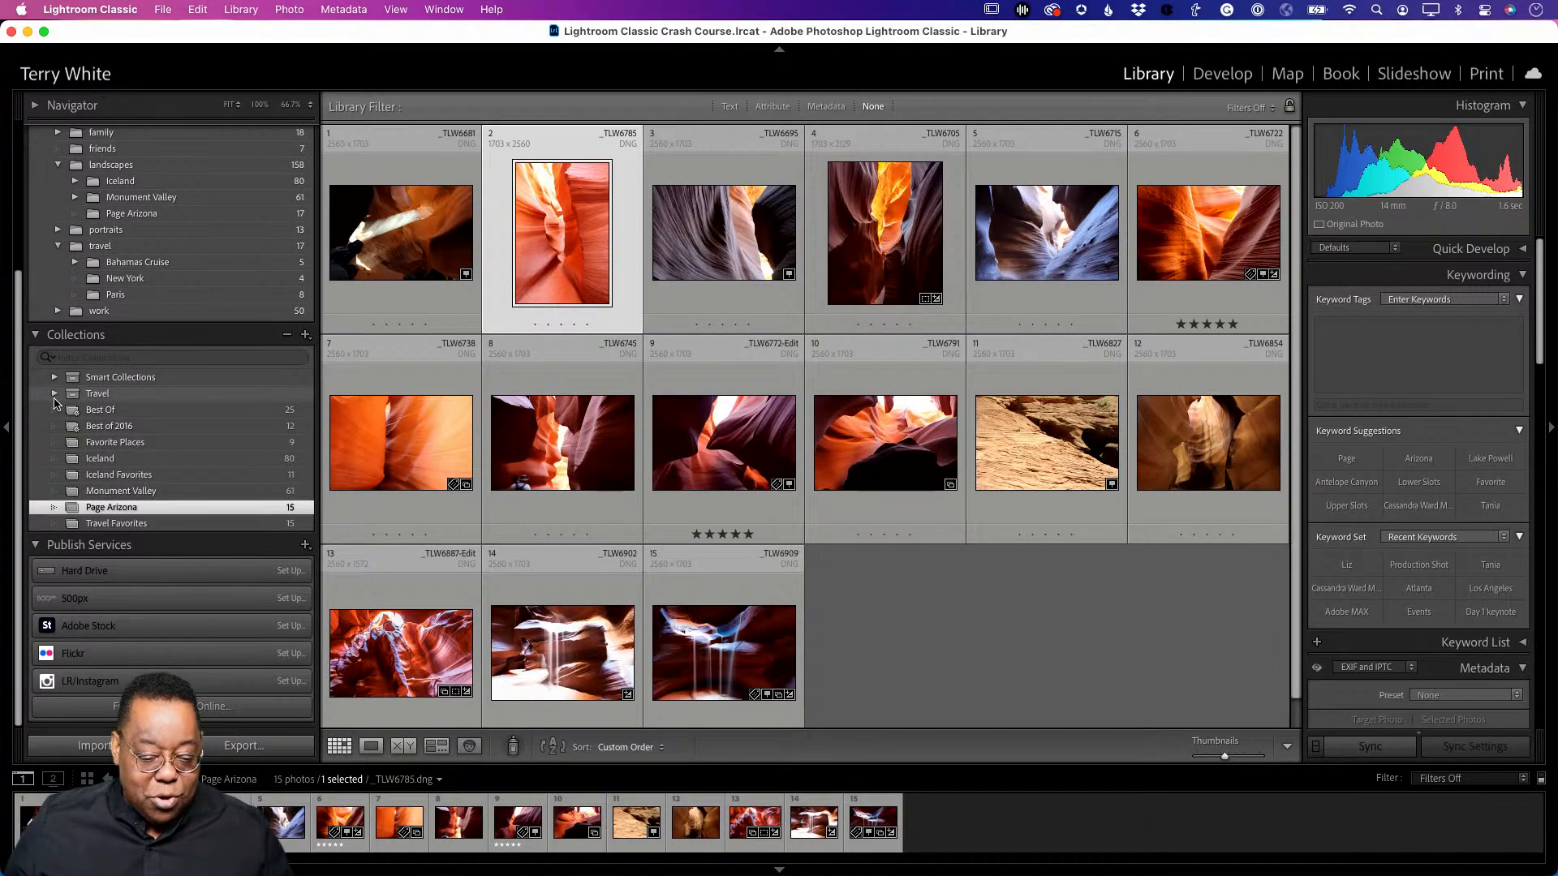
click(120, 459)
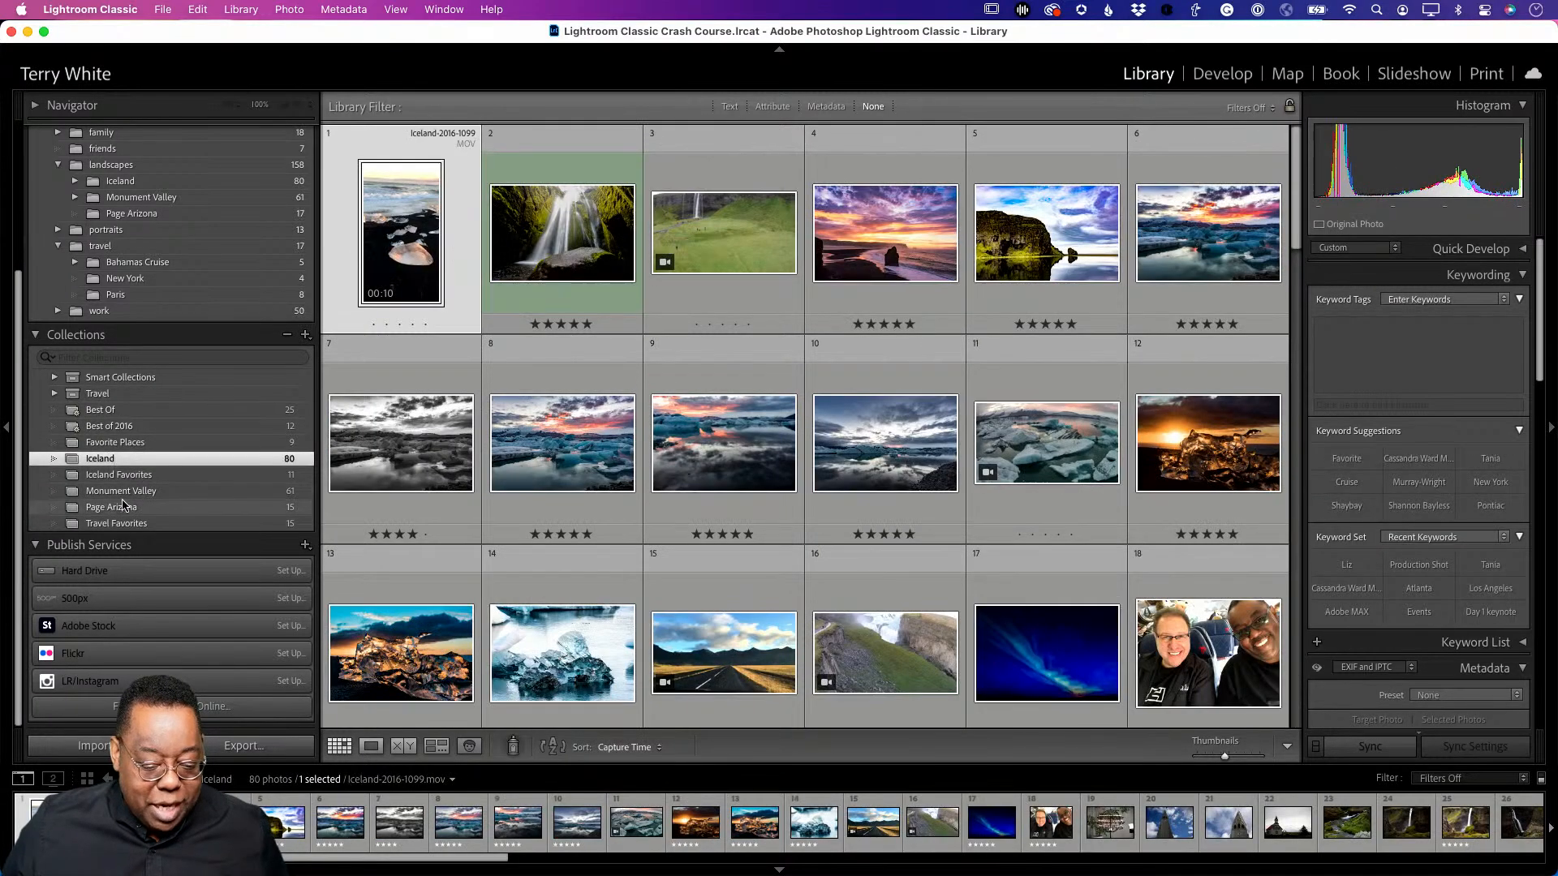
shift+click(120, 524)
drag(120, 461, 111, 396)
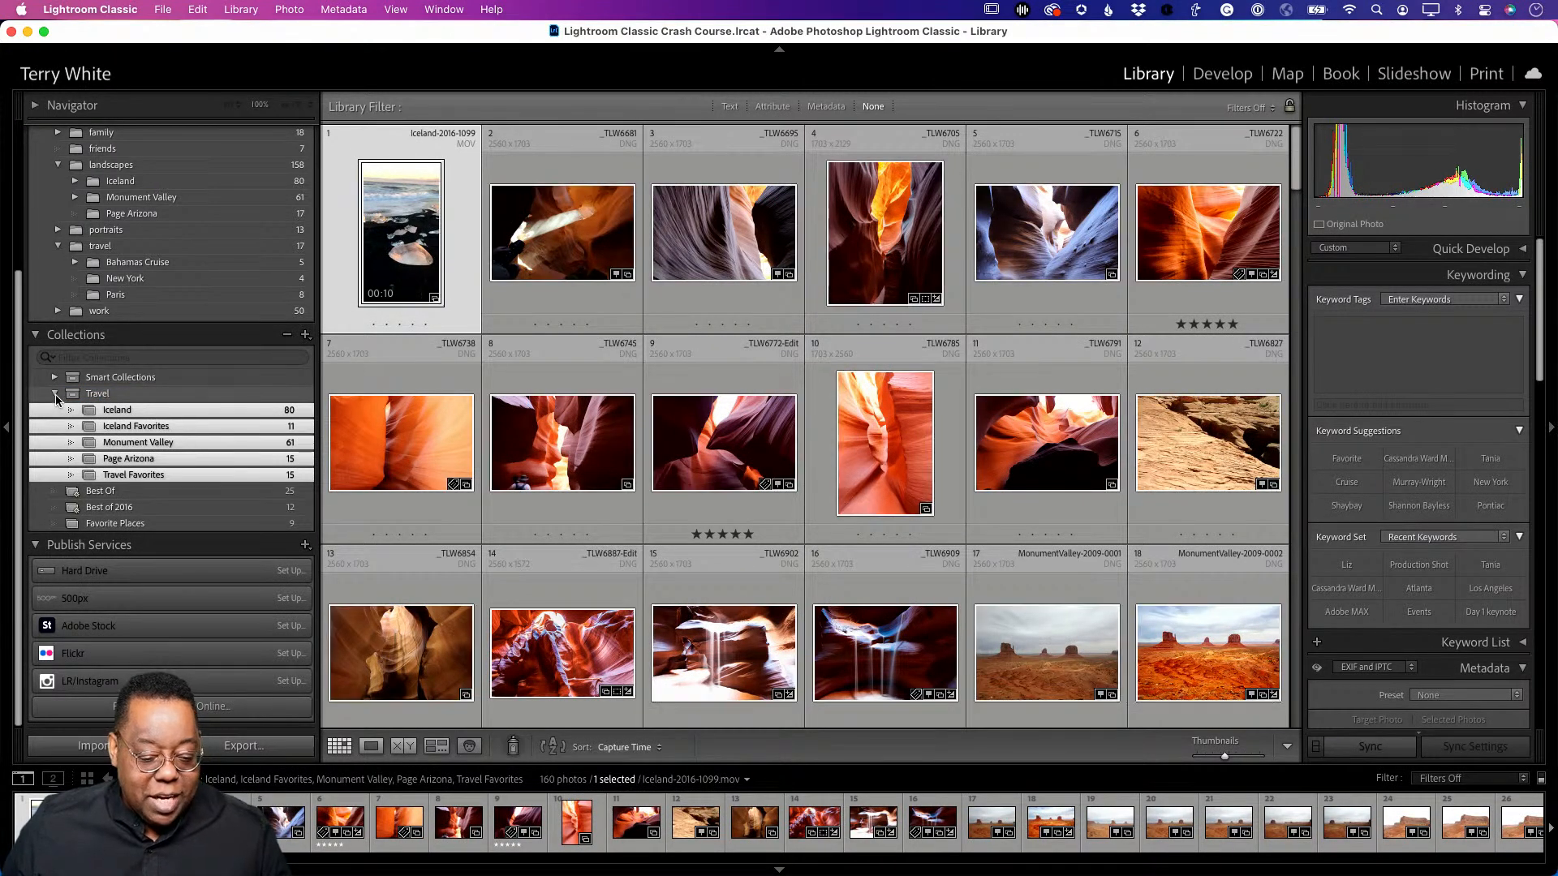
- Expand Travel, browse its collections, and show all 160 photos in the set
click(54, 394)
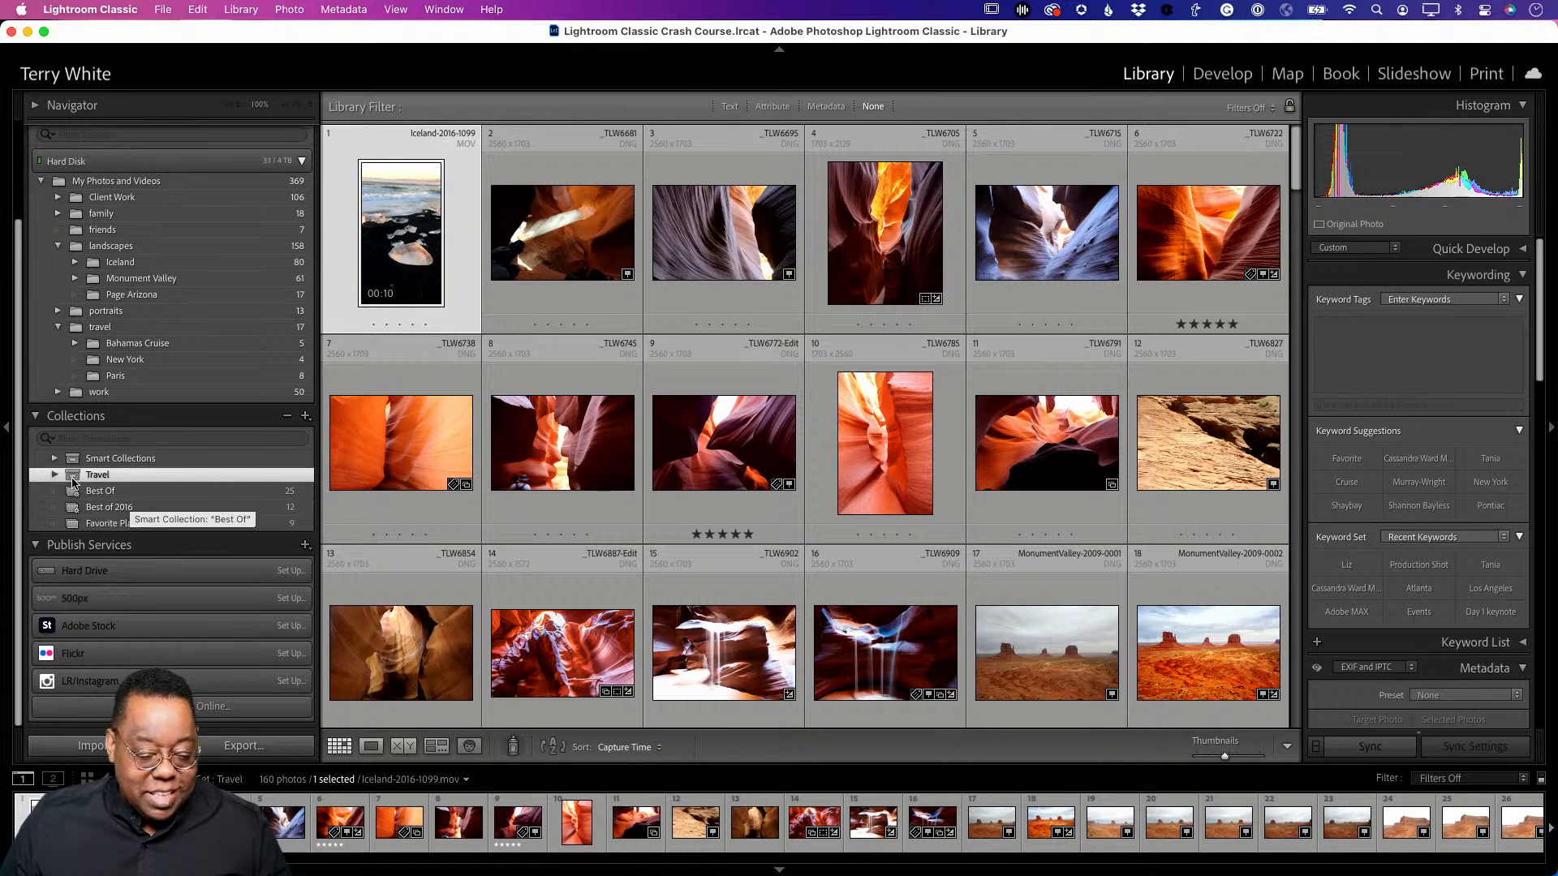
click(55, 476)
click(145, 508)
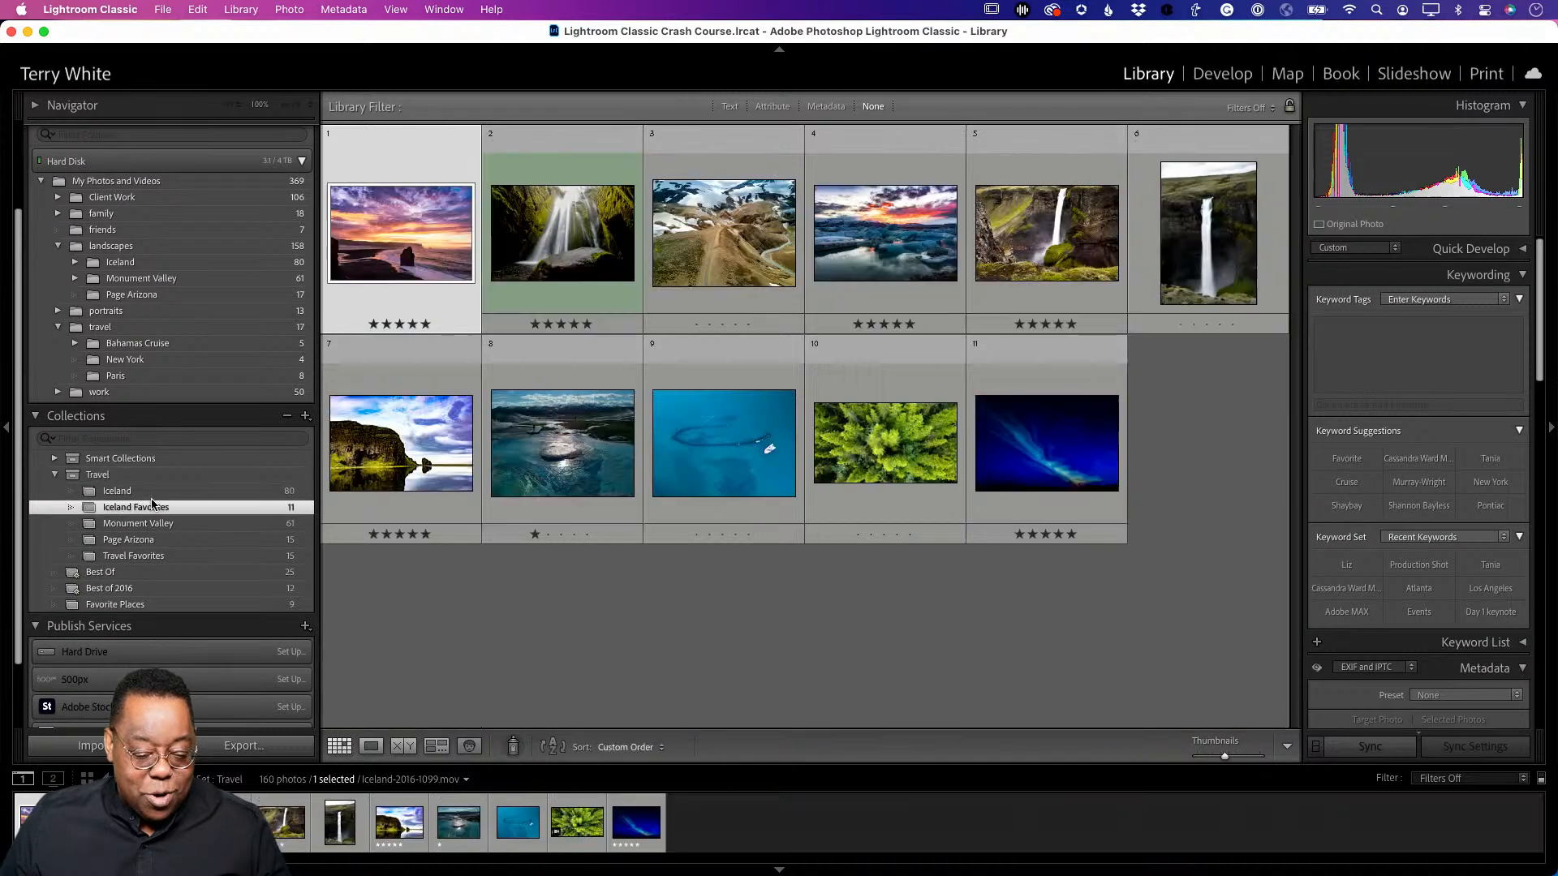
click(147, 524)
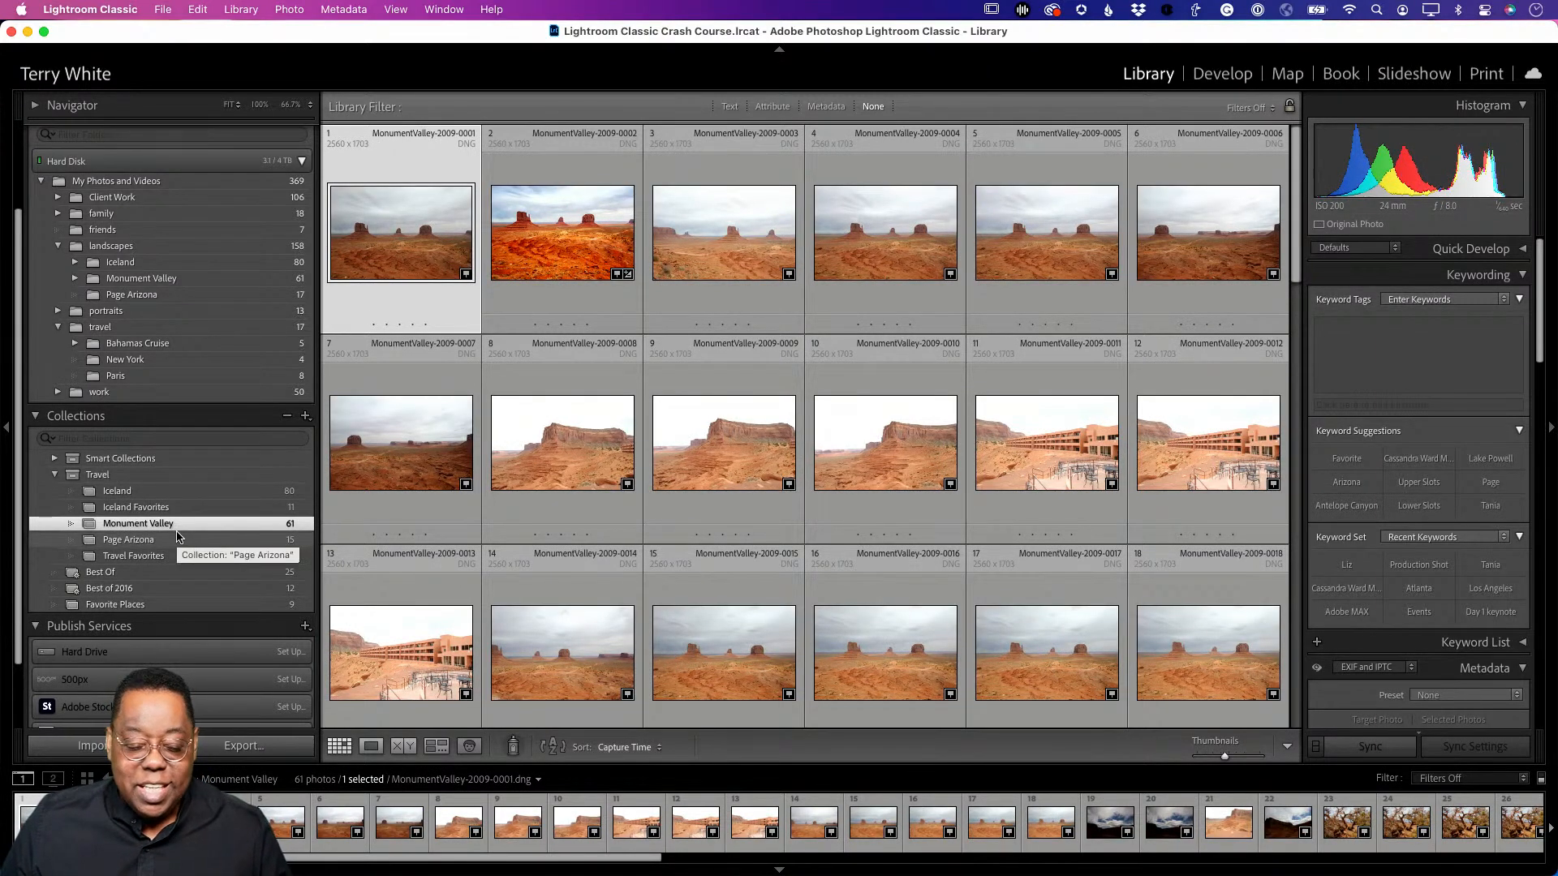
click(99, 475)
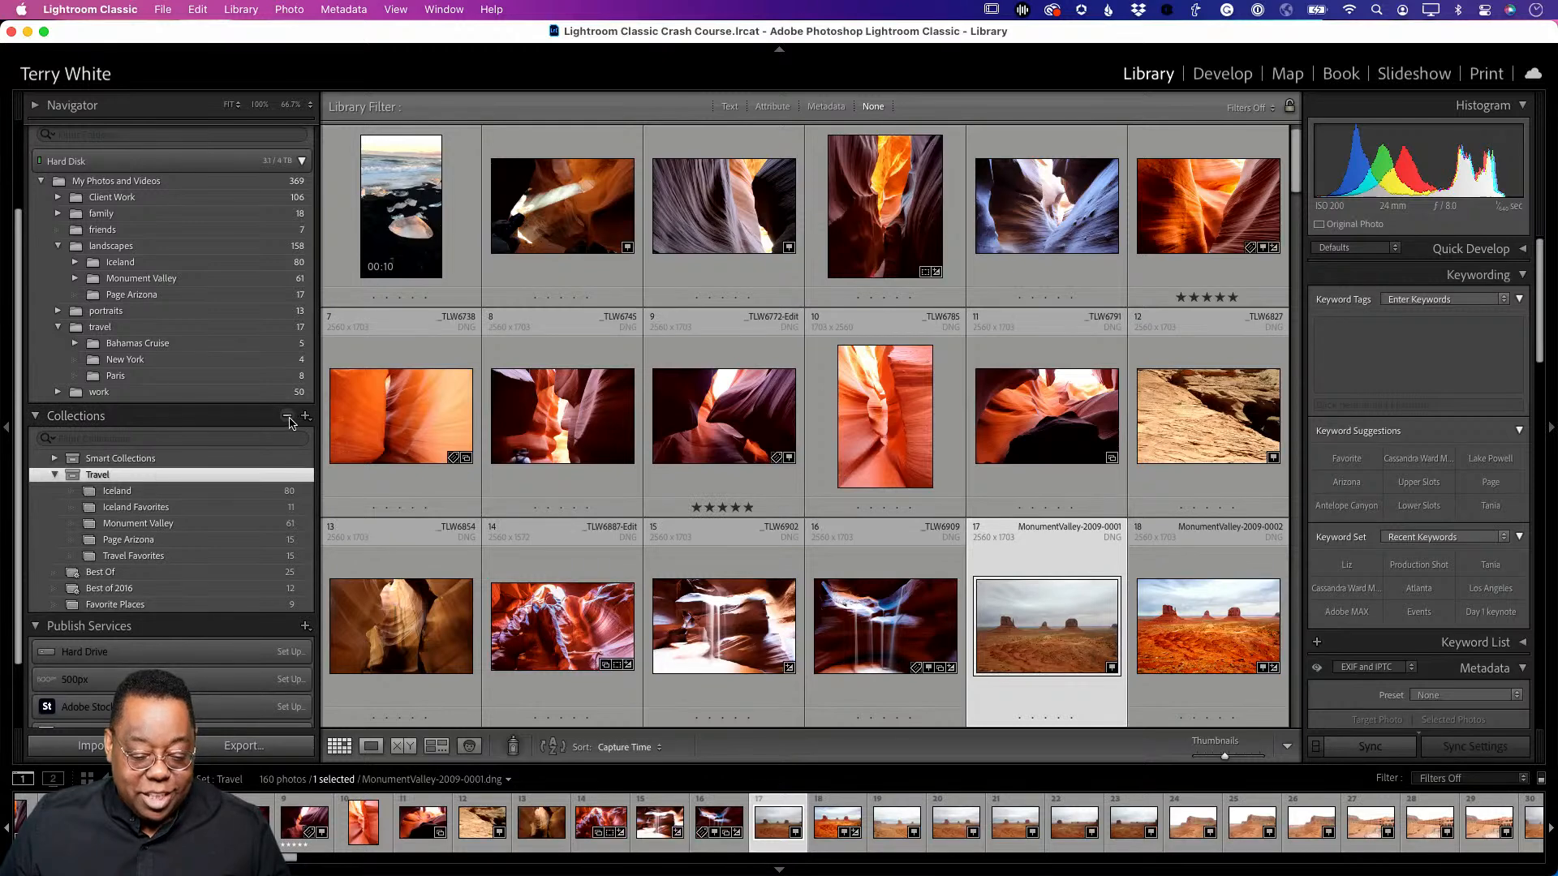
- Start a new collection, then cancel the Create Collection dialog without creating it
click(305, 416)
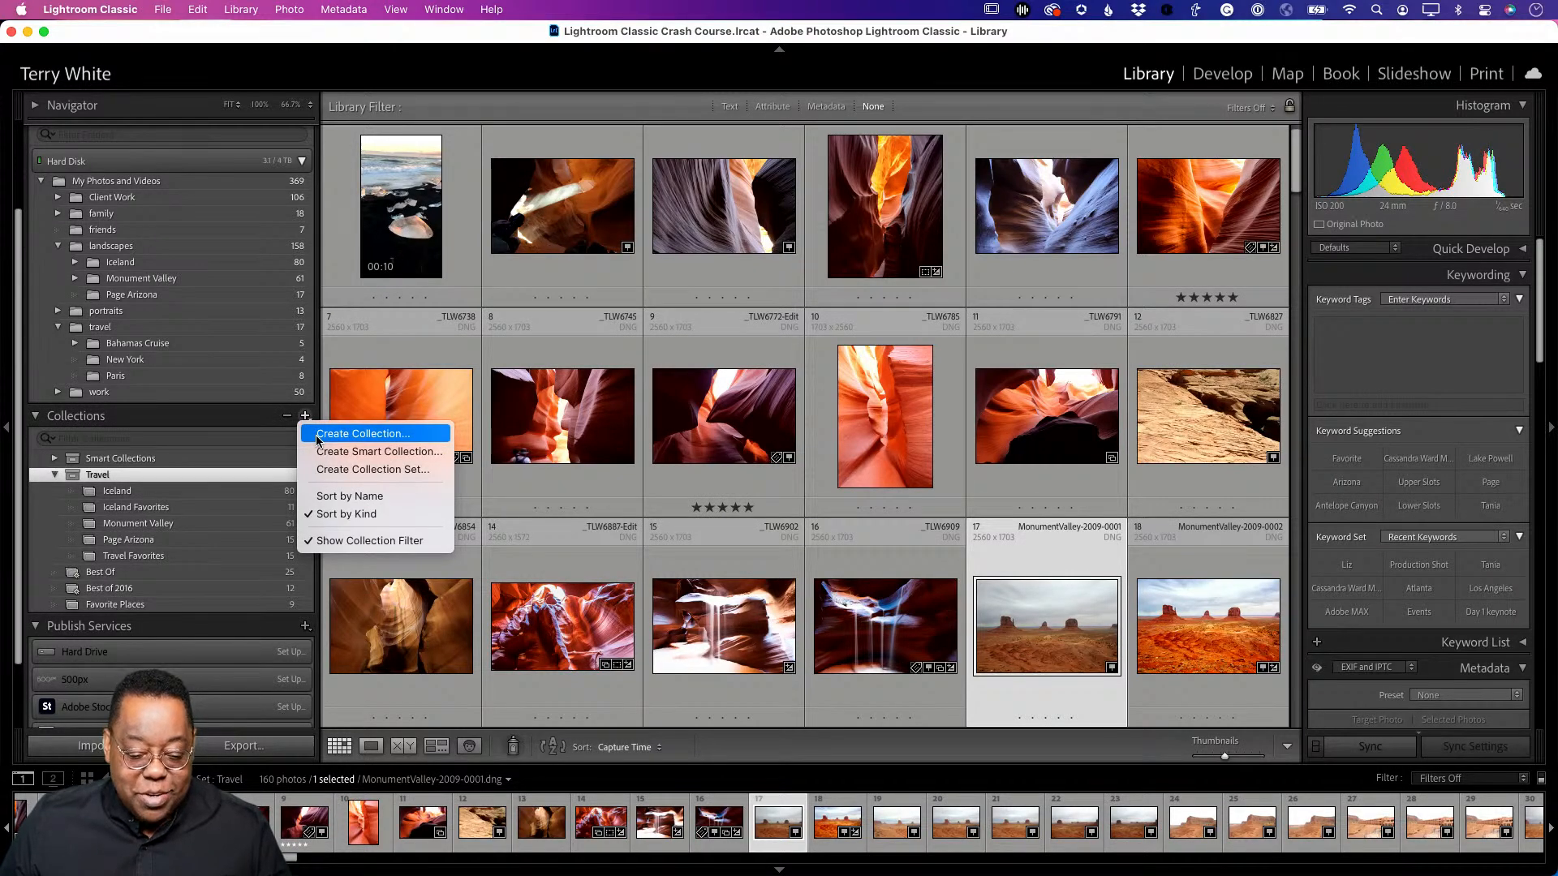
click(318, 441)
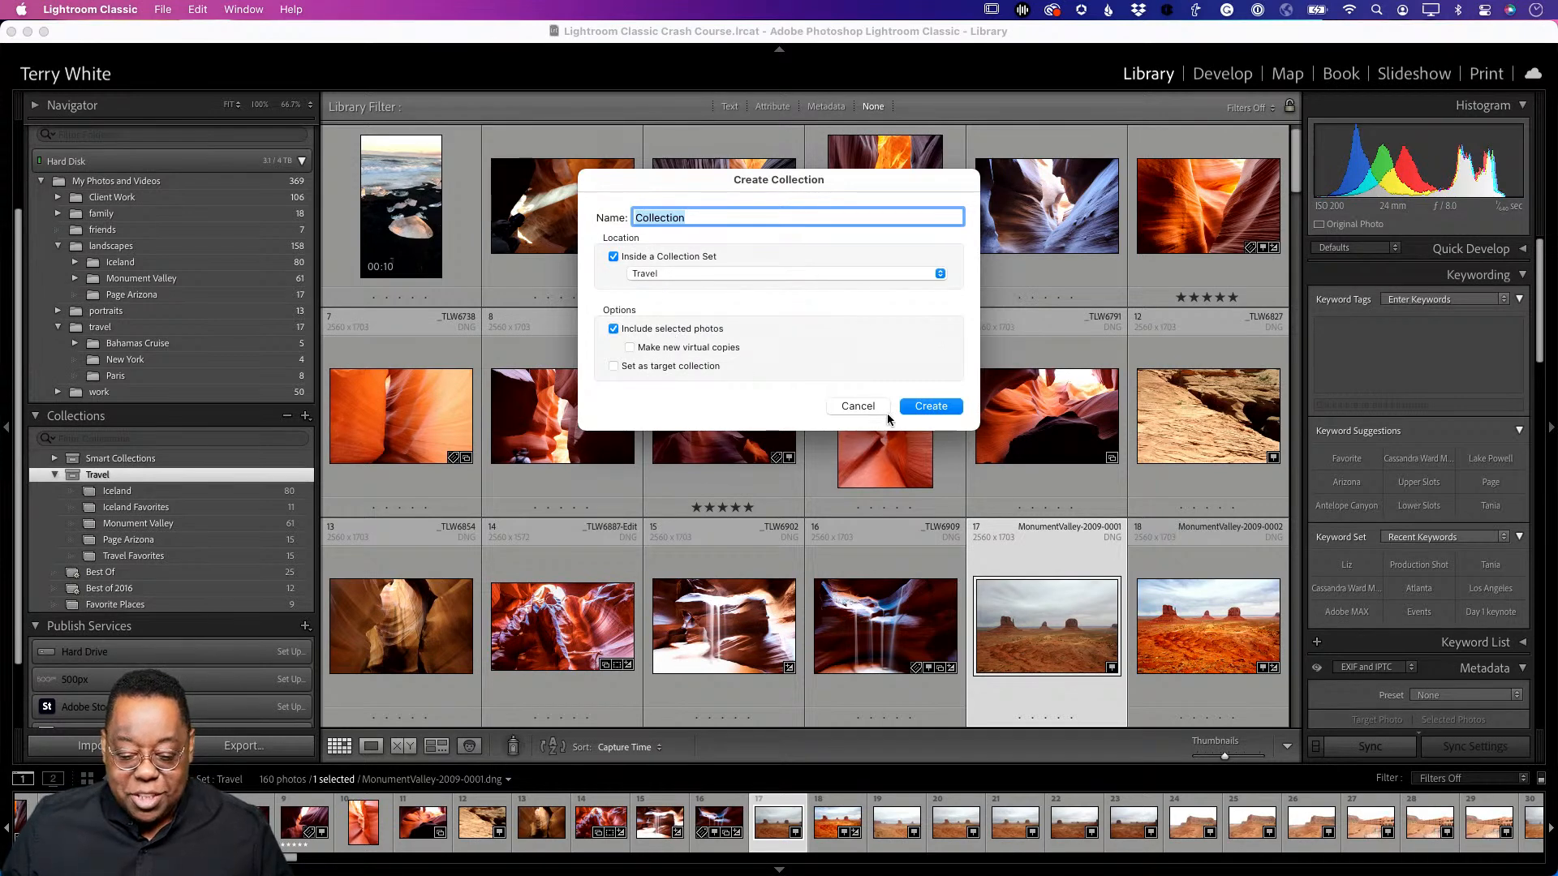
click(858, 405)
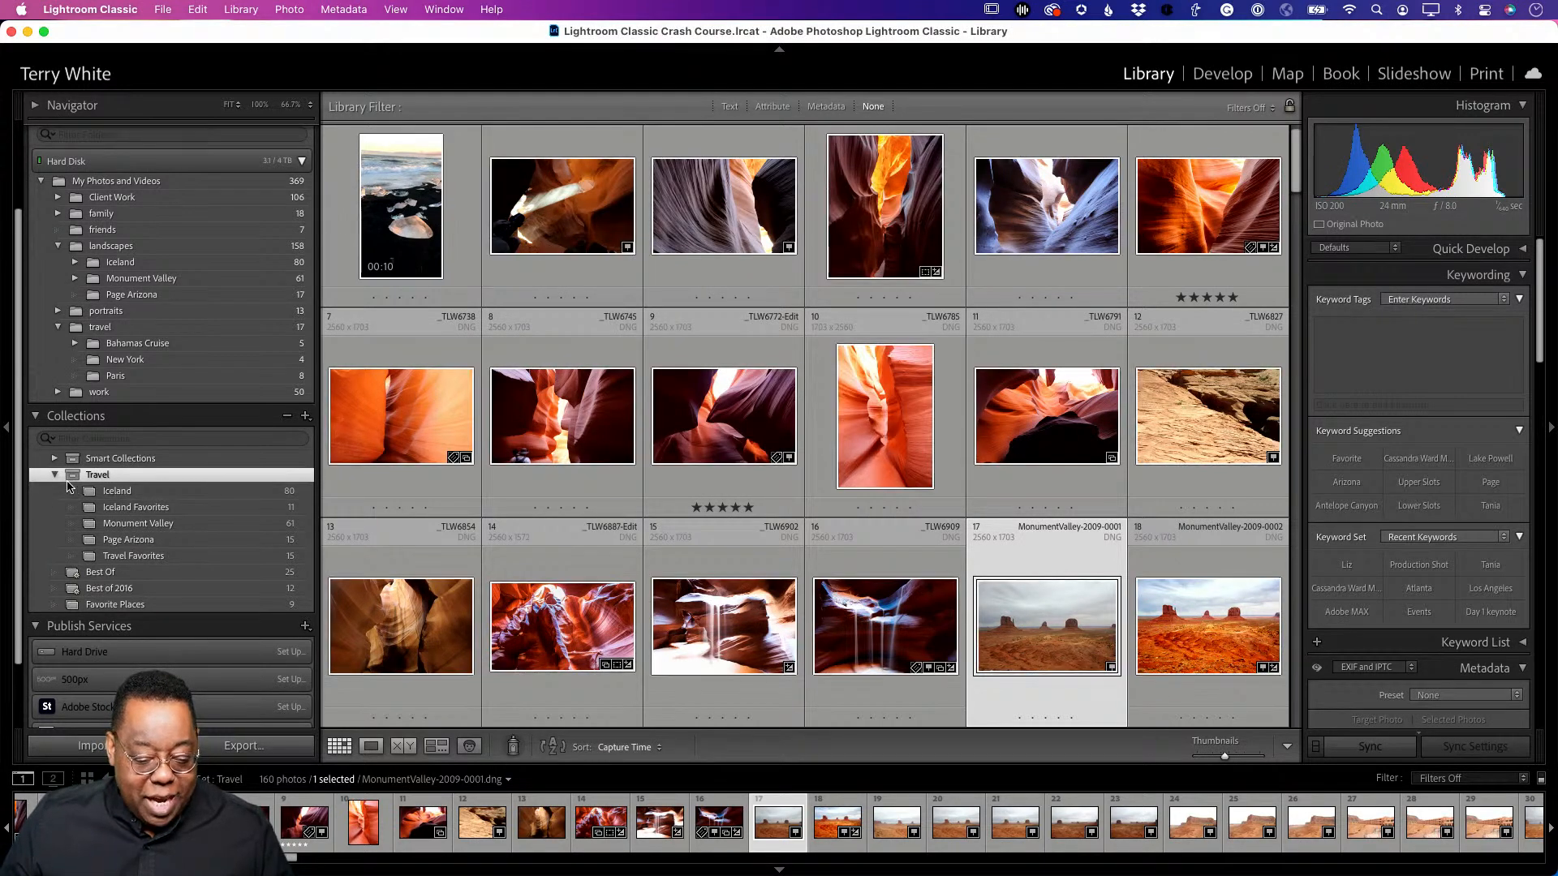
- Collapse the Travel collection set and hide Lightroom Classic
click(54, 475)
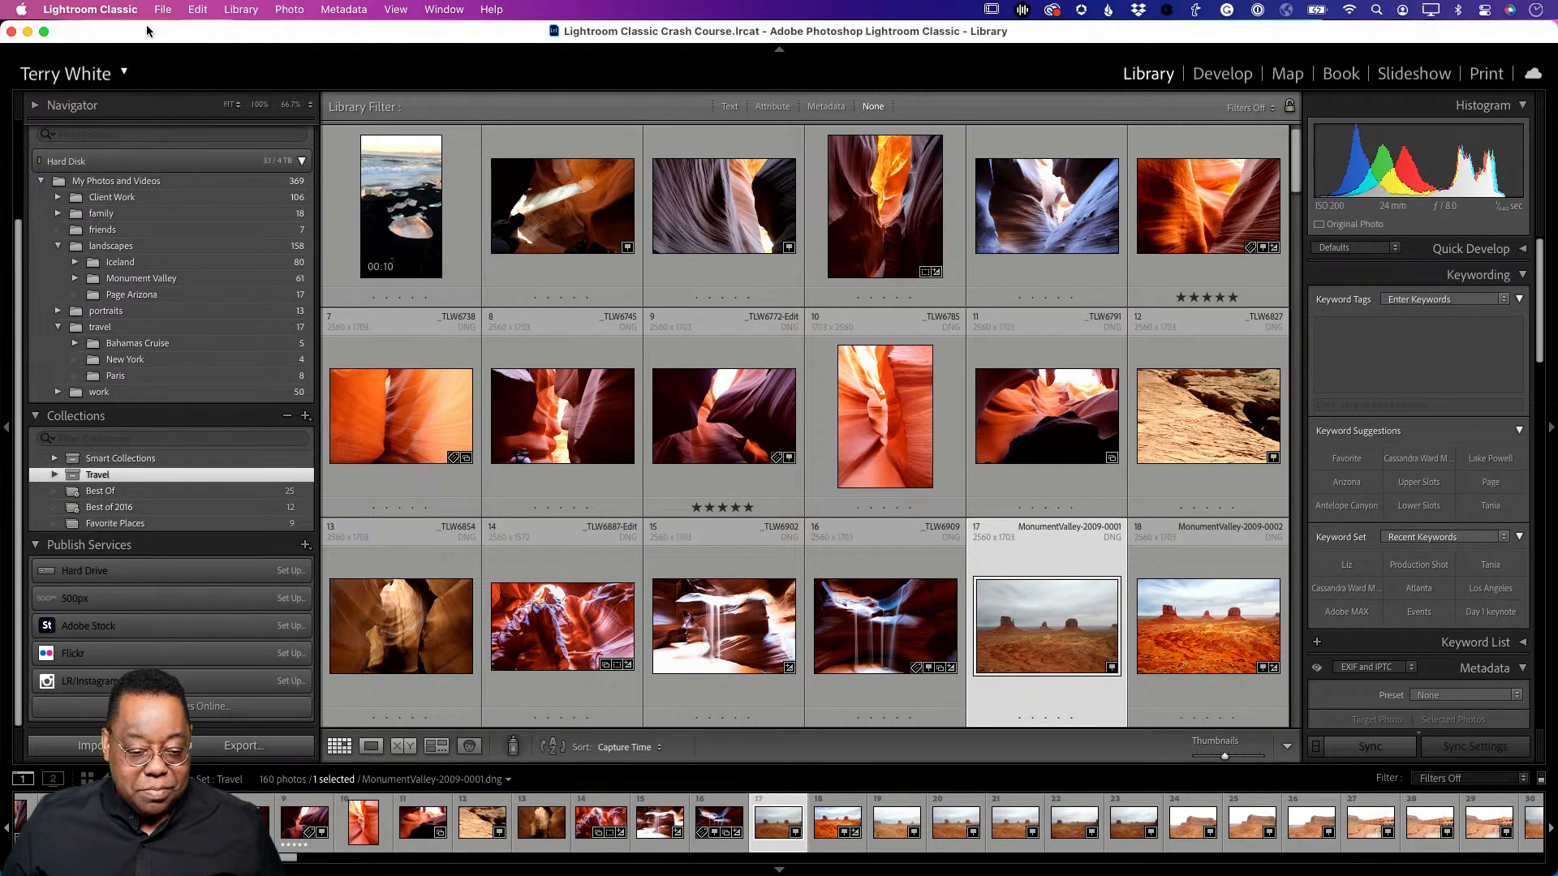
click(121, 9)
click(124, 172)
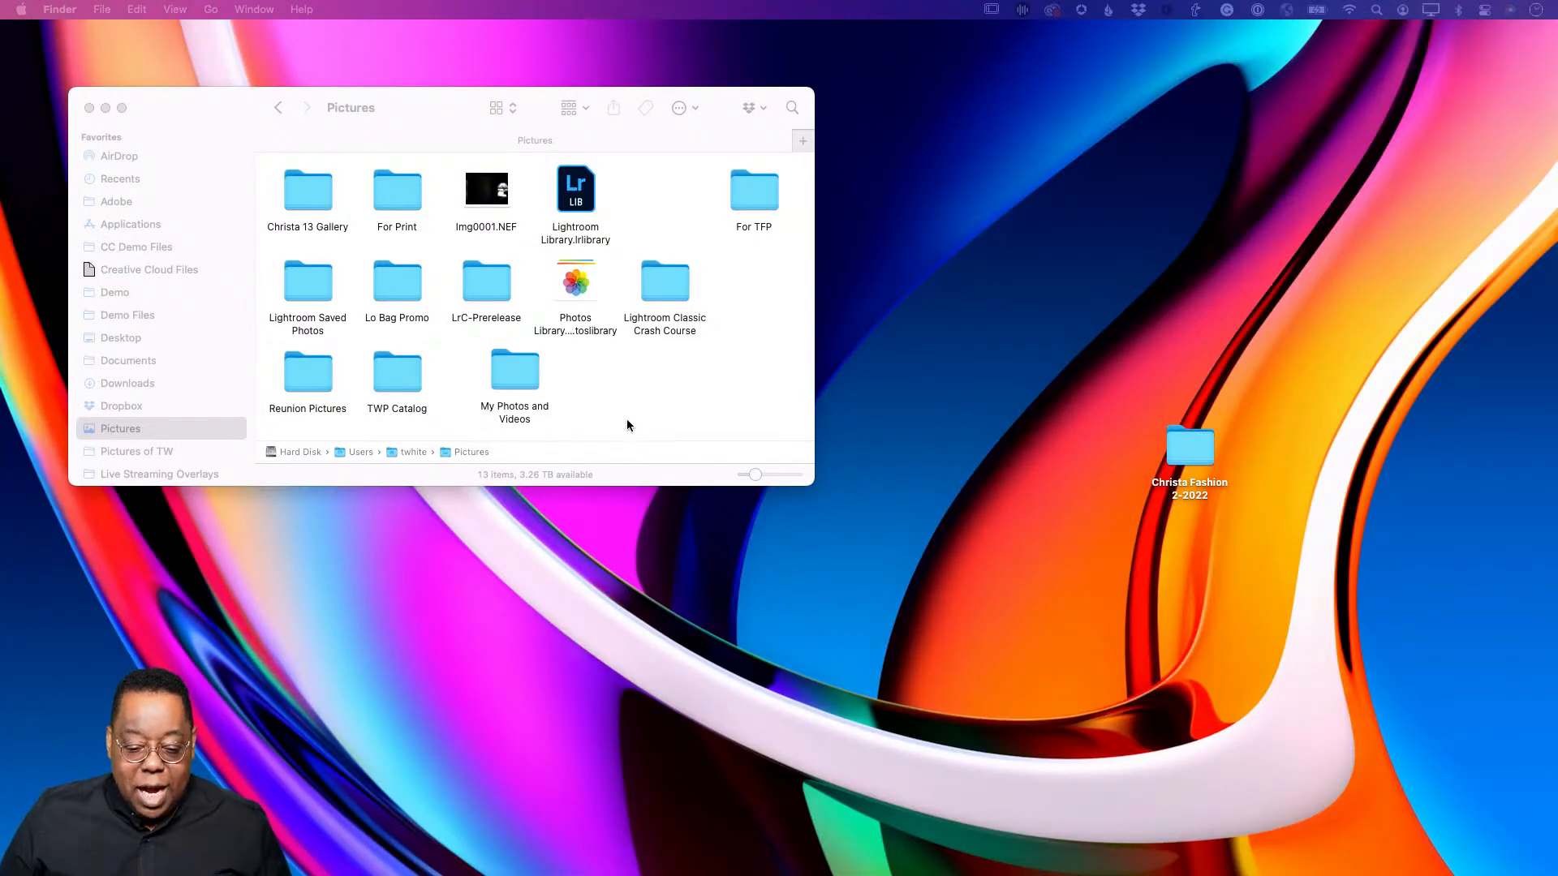
- Open My Photos and Videos in an enlarged list-view window with family and Client Work collapsed
double_click(503, 380)
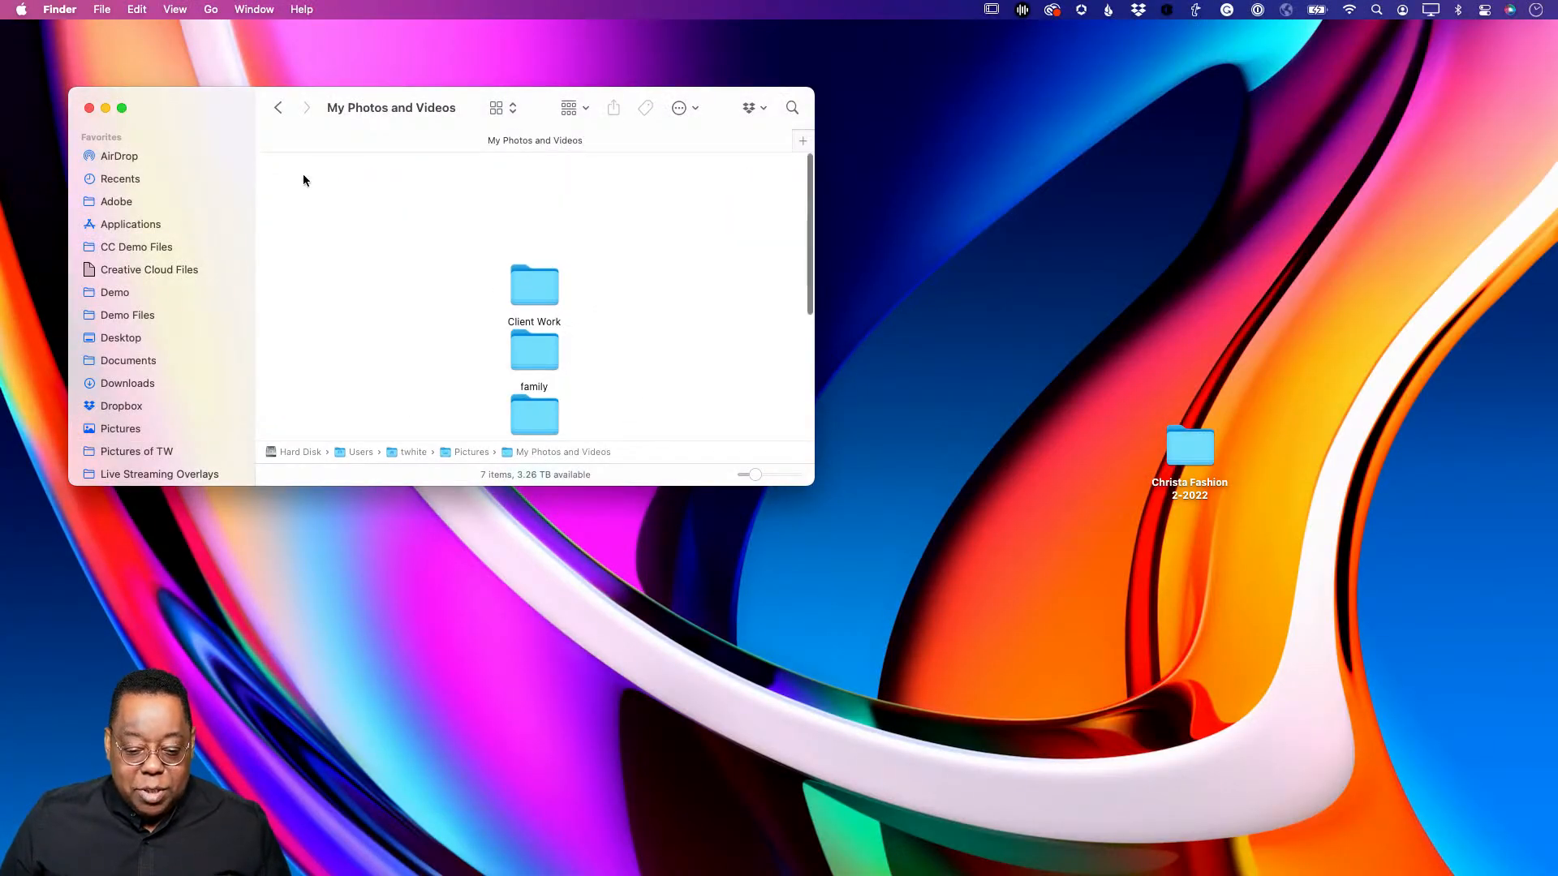
click(506, 111)
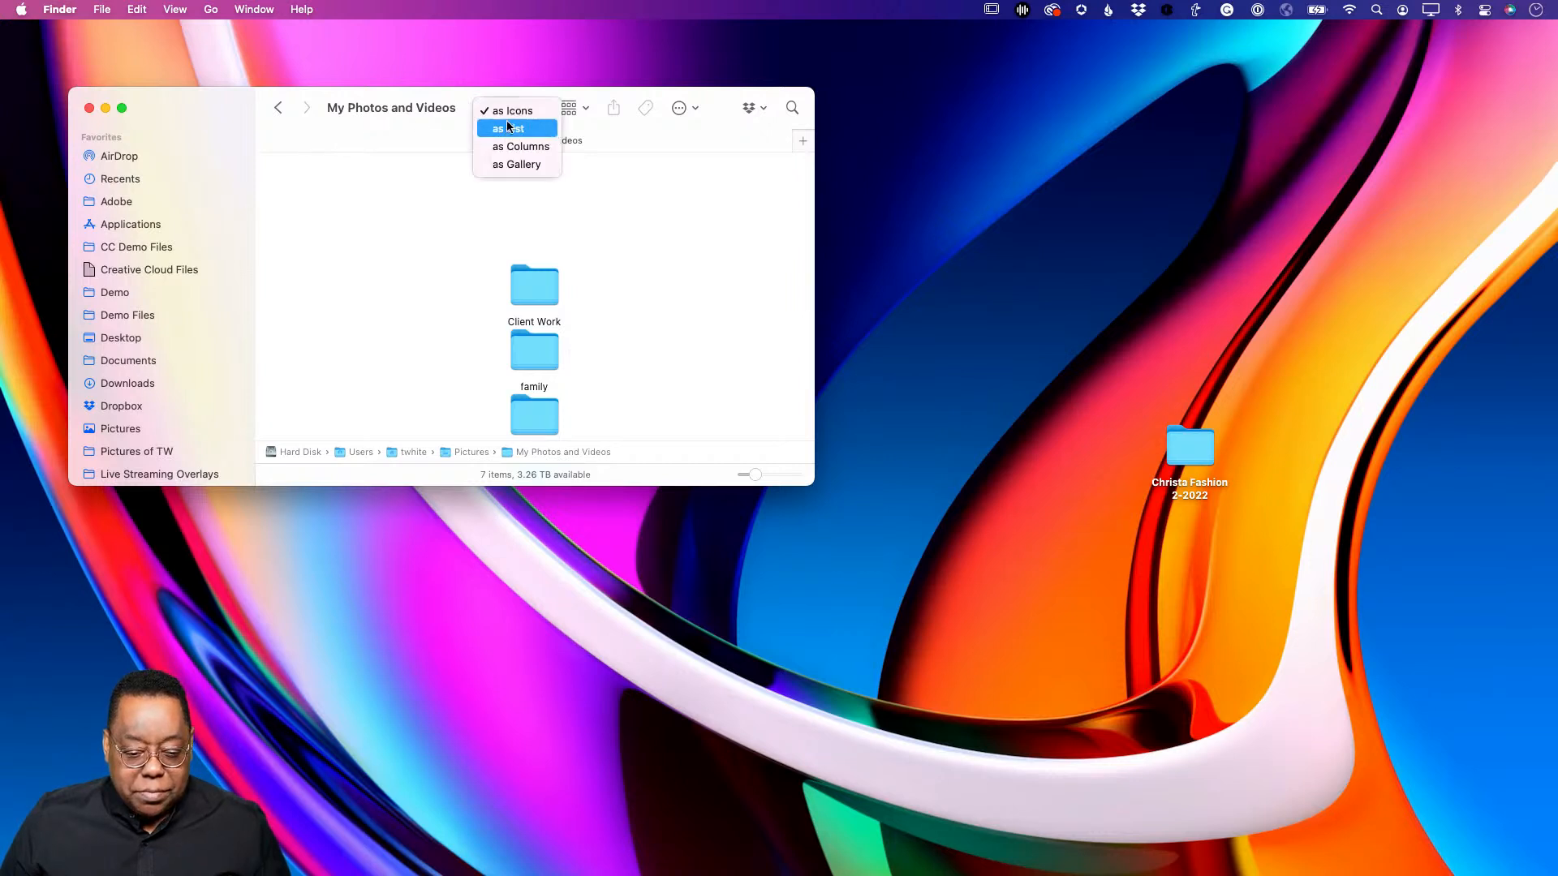
click(509, 129)
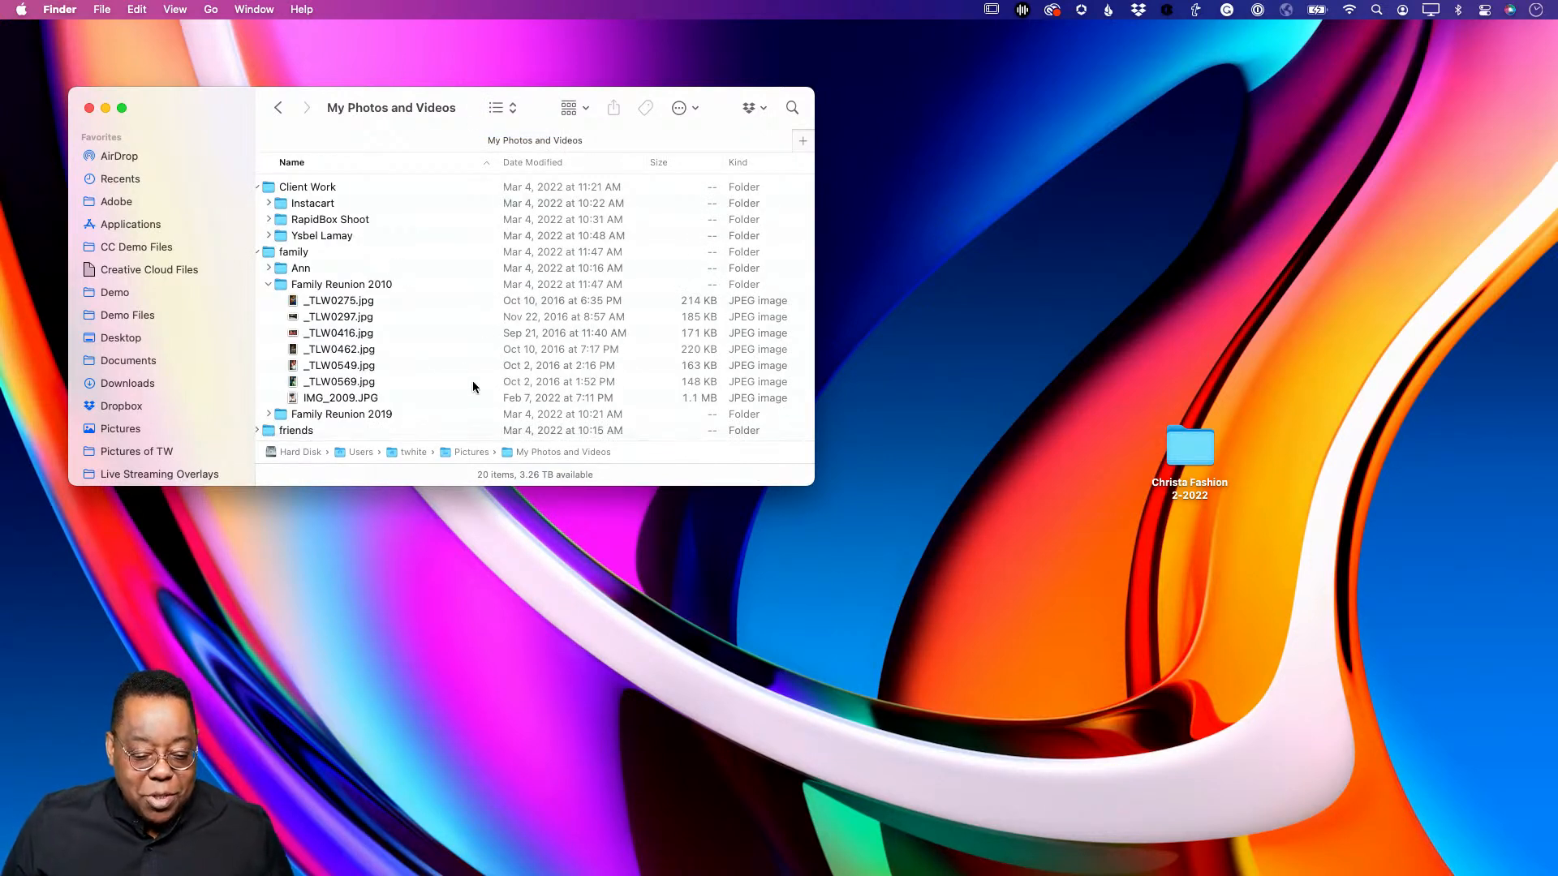
drag(813, 484, 921, 747)
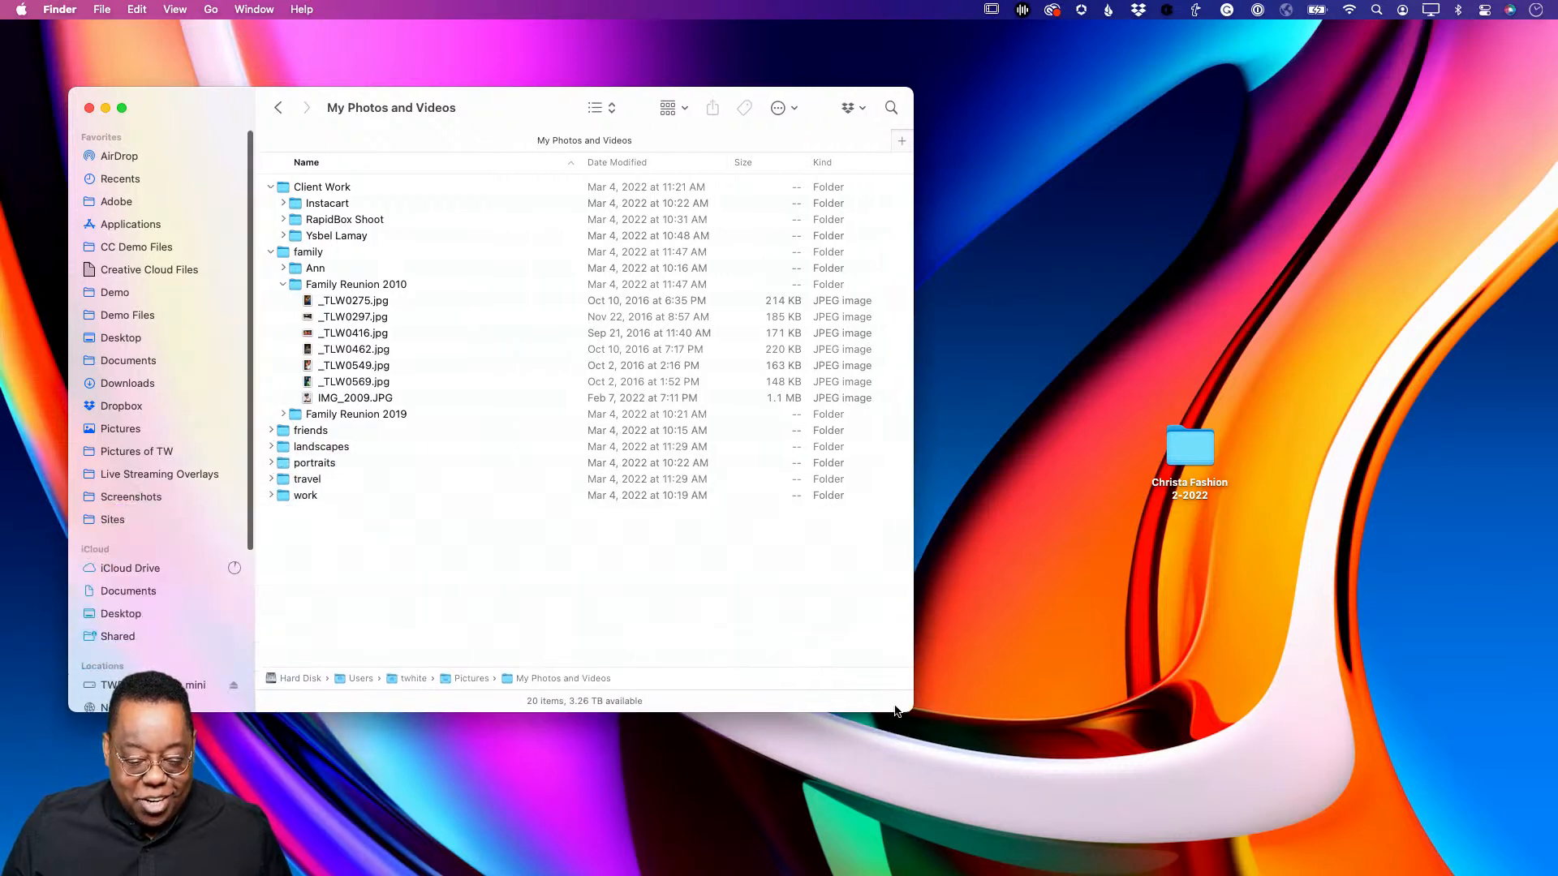
click(271, 252)
click(271, 187)
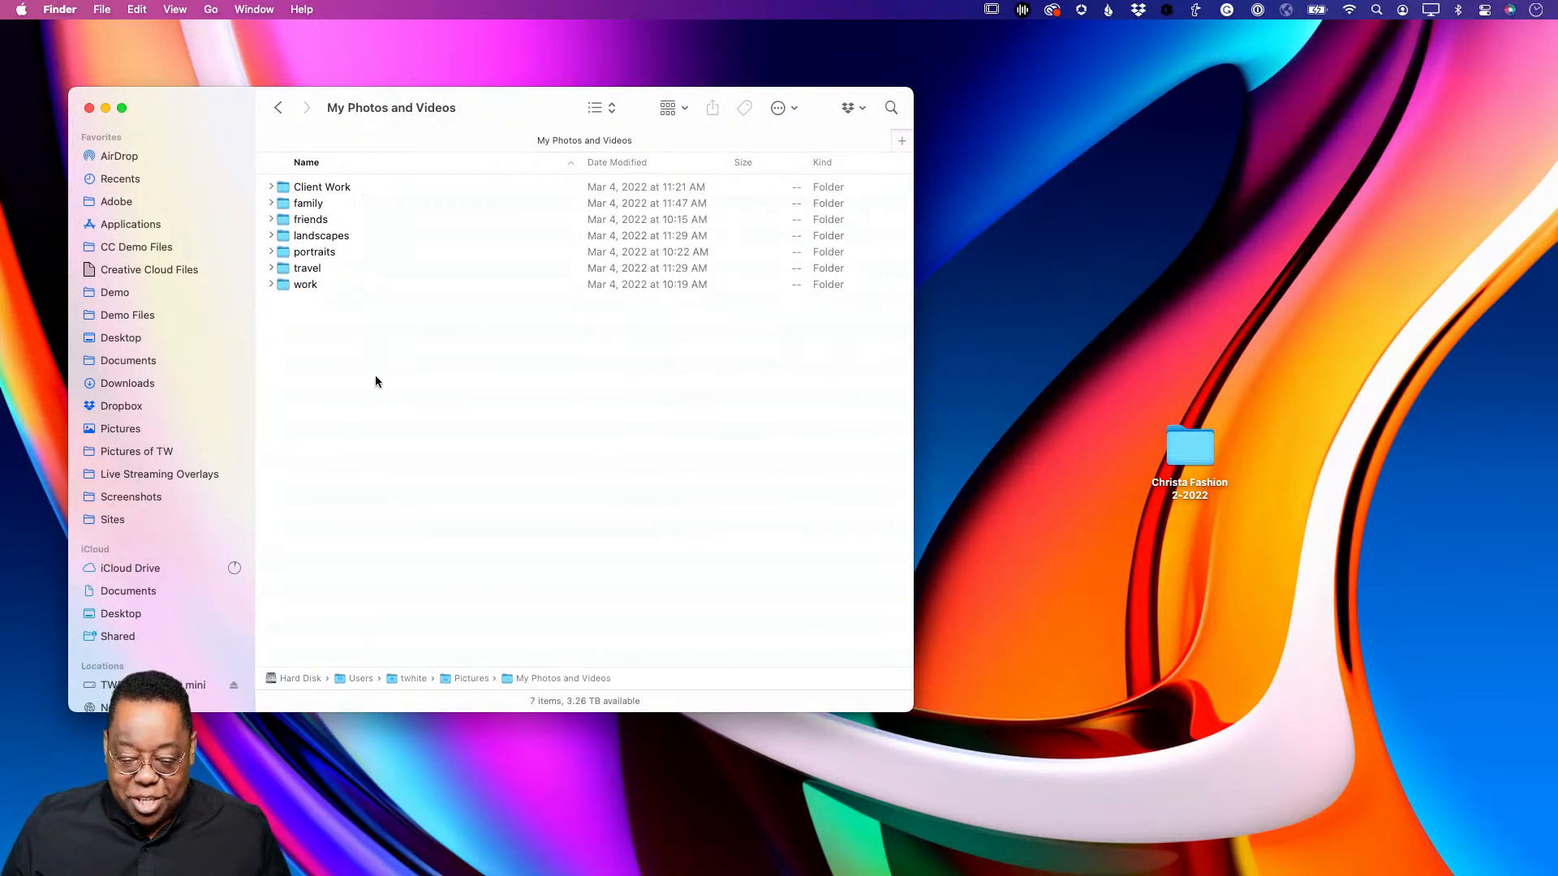
- Inspect the desktop Christa Fashion 2-2022 folder's photos, then close its window
drag(1190, 447, 1074, 226)
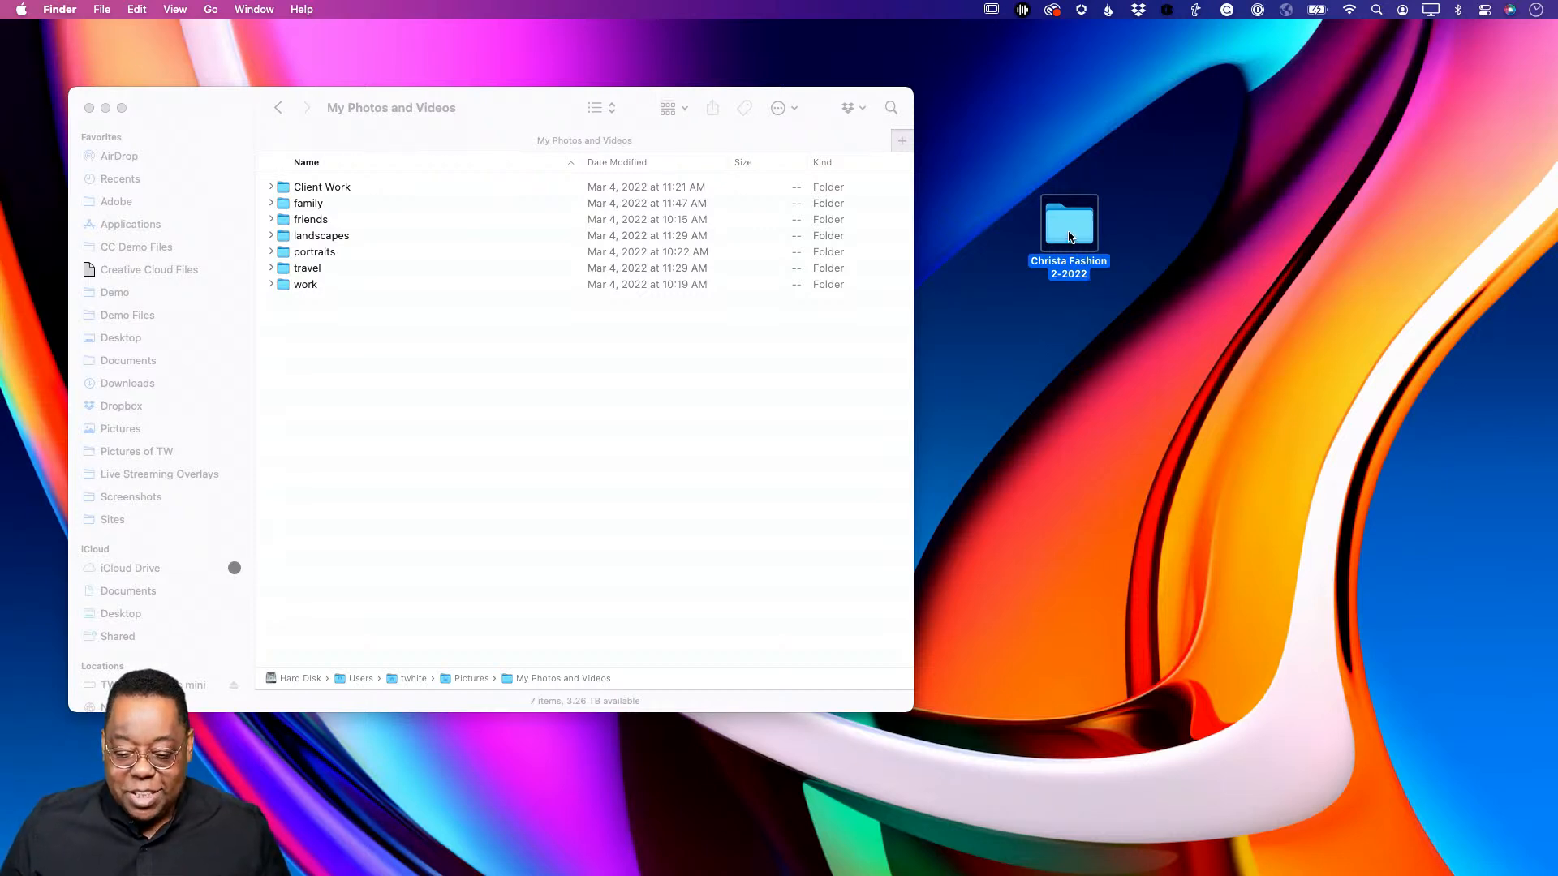
double_click(1069, 236)
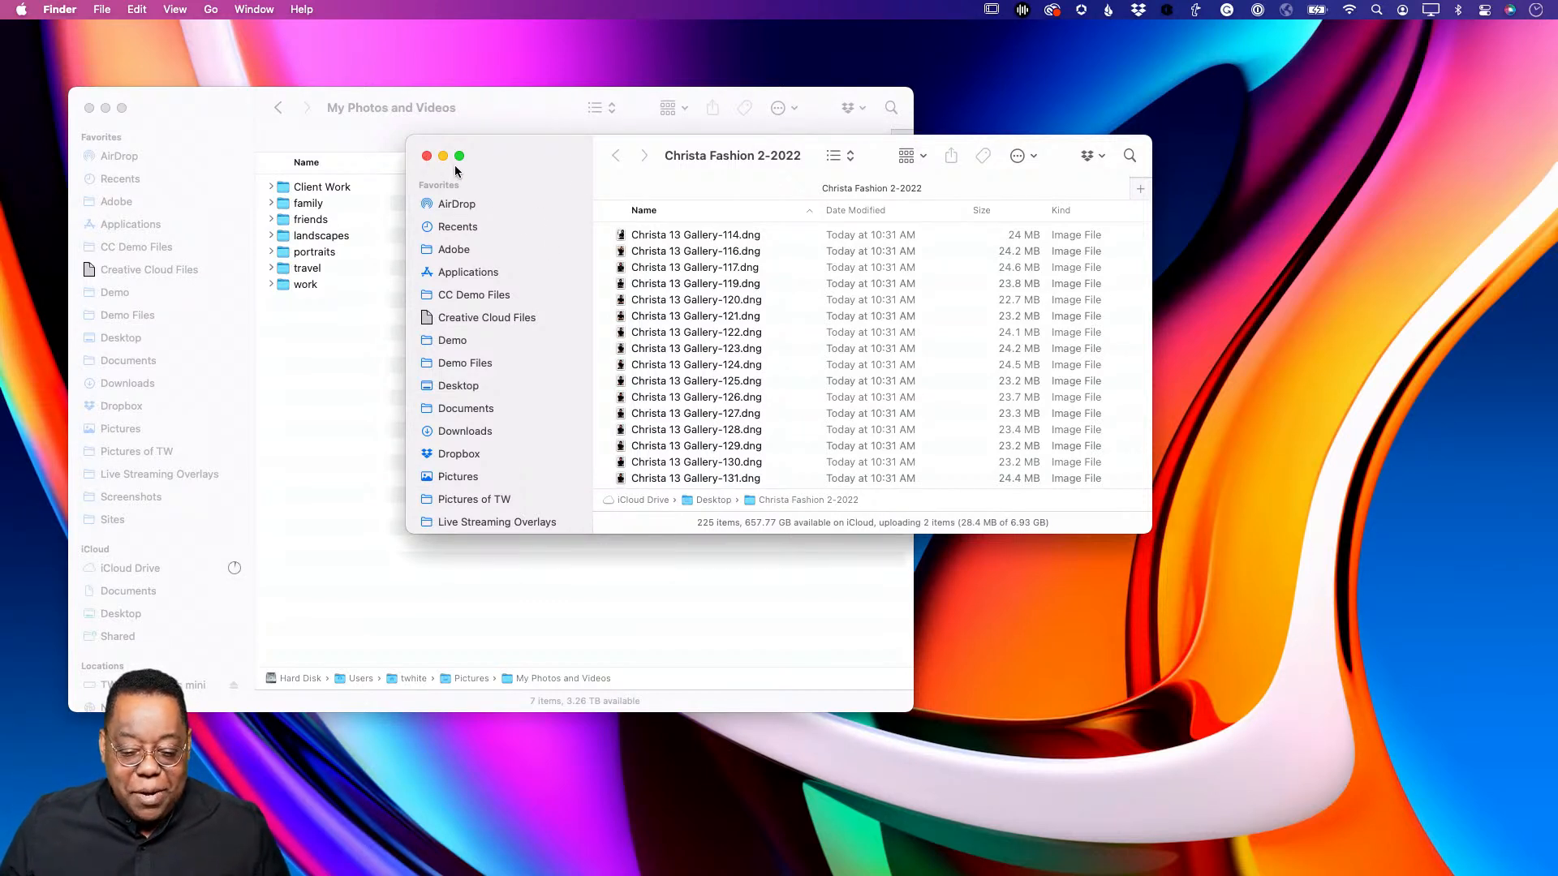
click(426, 156)
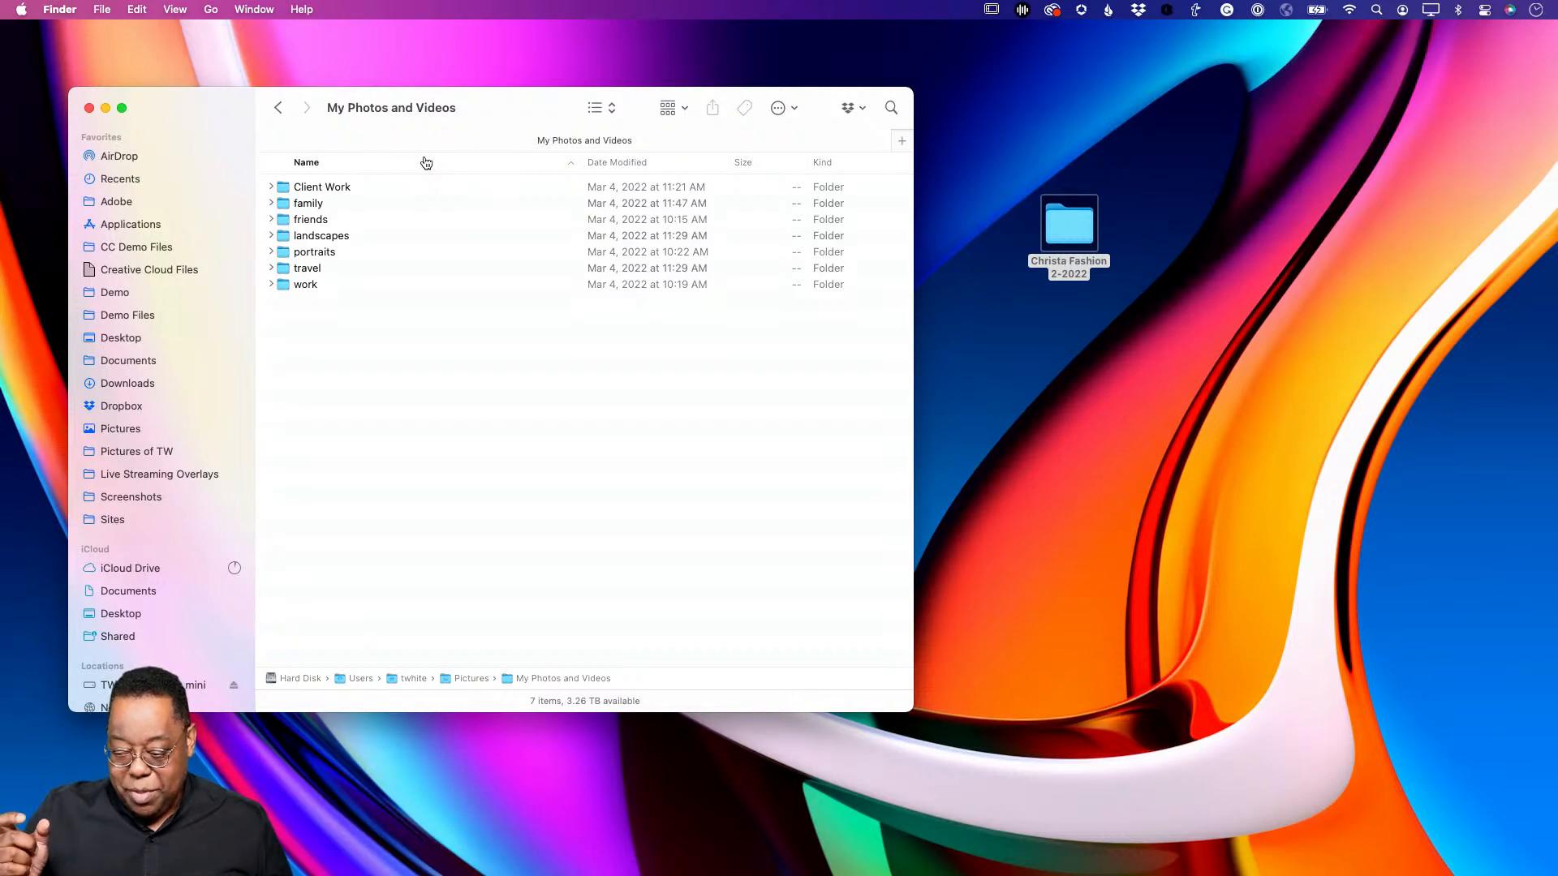
- Switch to Lightroom Classic, then hide it to reveal Finder
key(super+Tab)
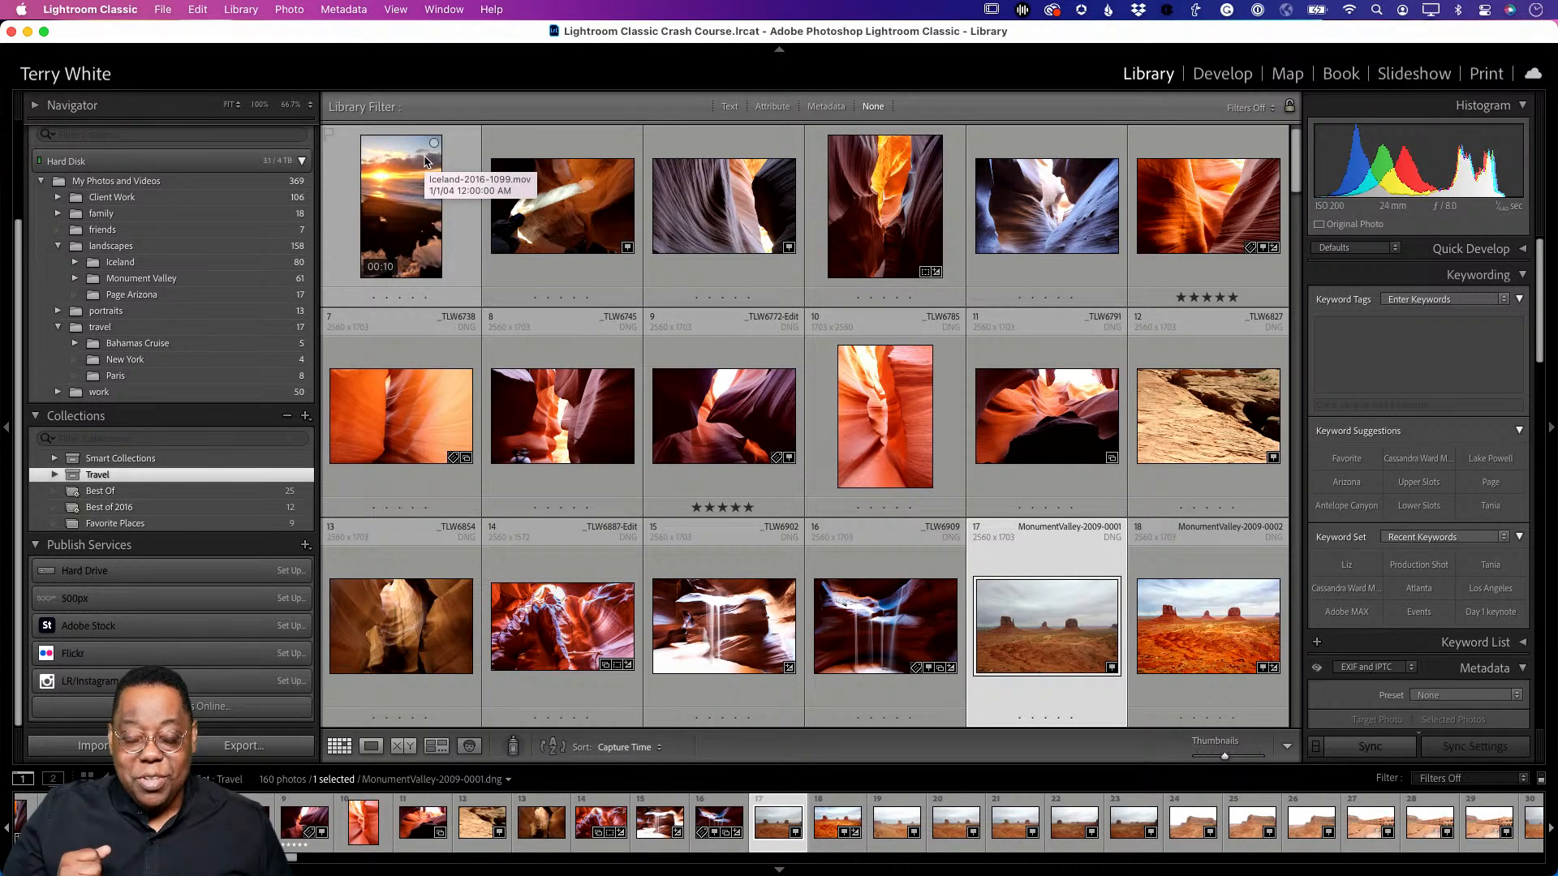
click(90, 10)
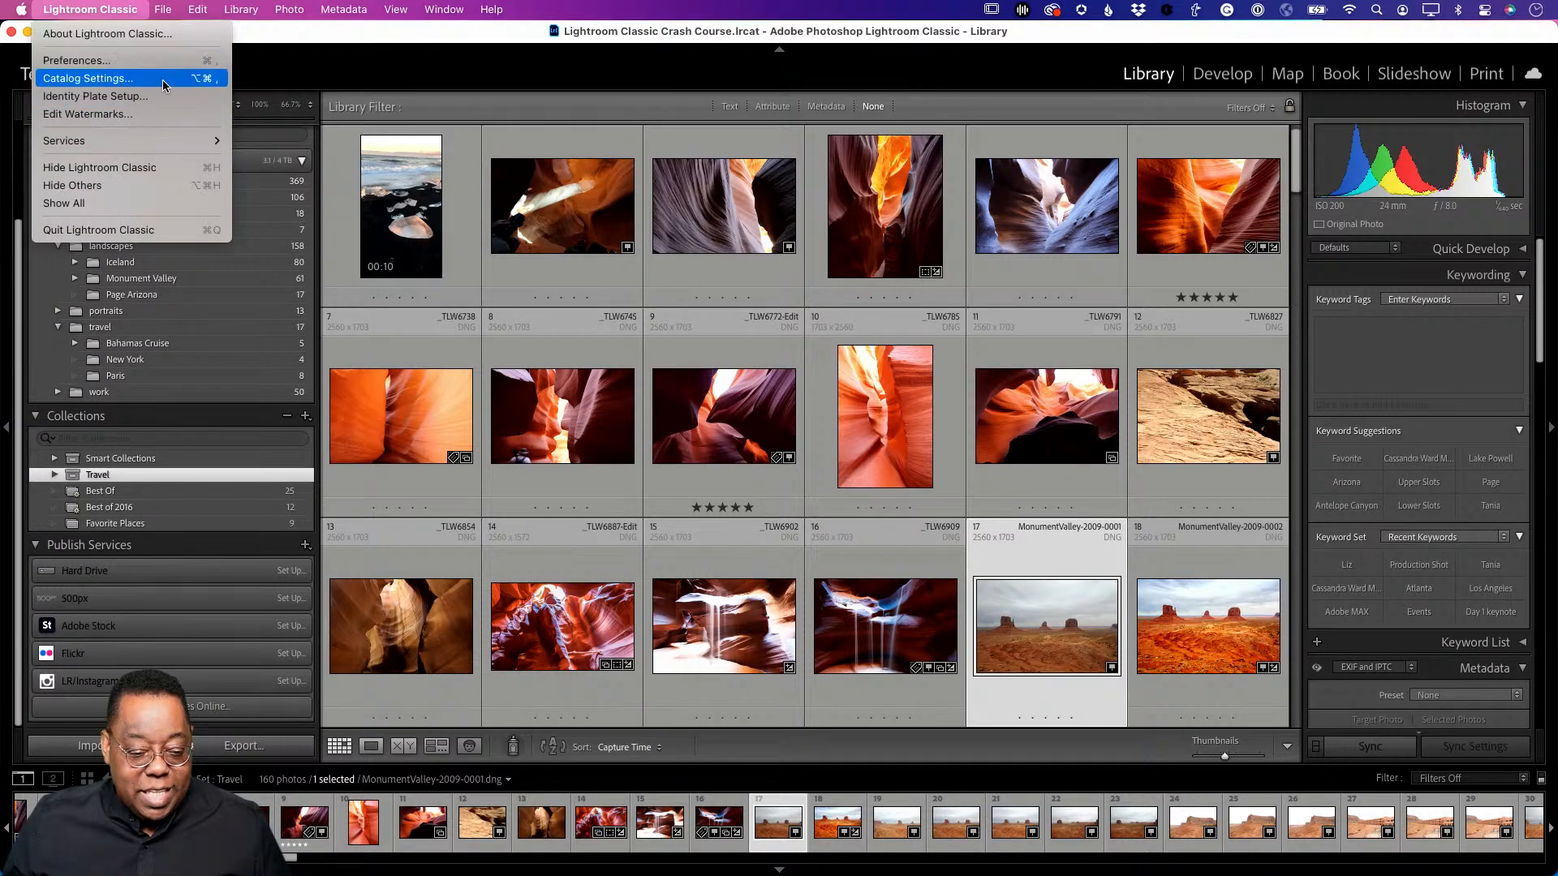
click(160, 168)
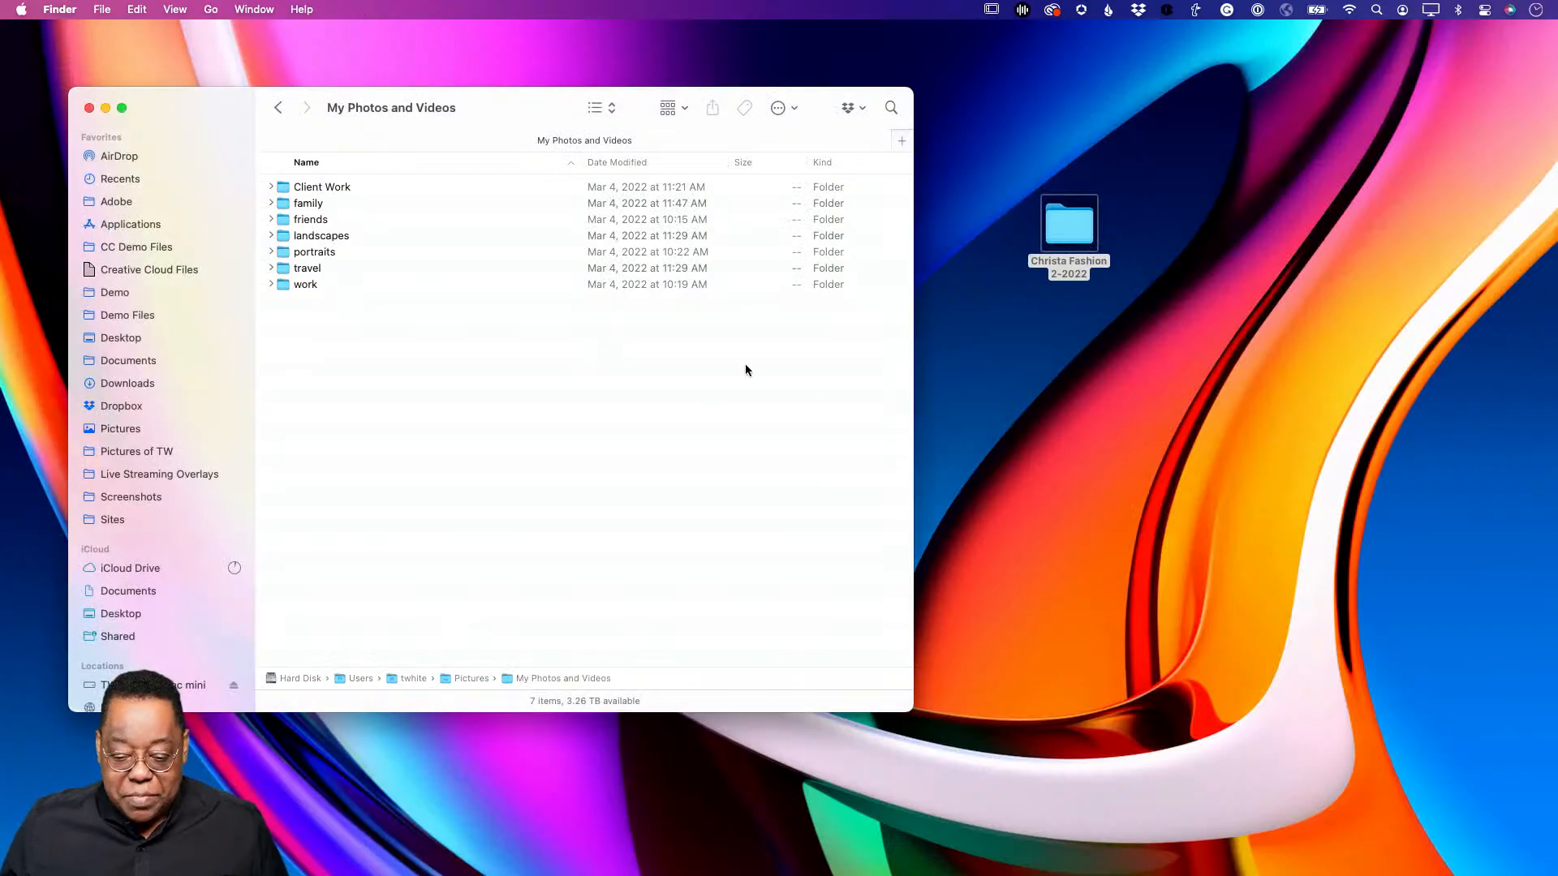
- Move the desktop Christa Fashion 2-2022 folder into portraits, then return to Lightroom Classic
click(977, 349)
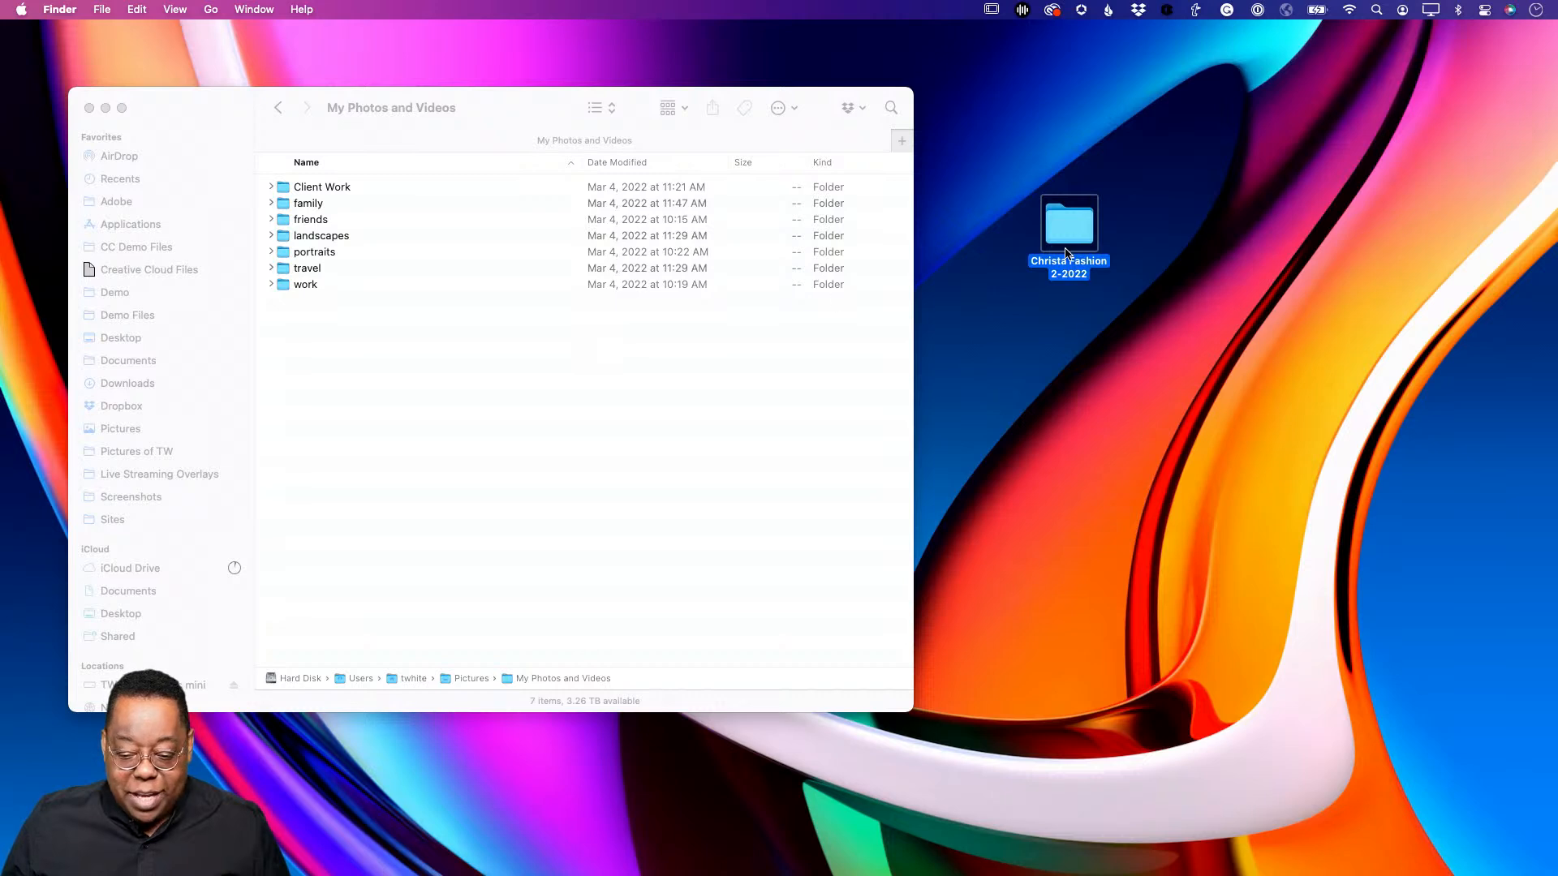
drag(1067, 255, 1026, 367)
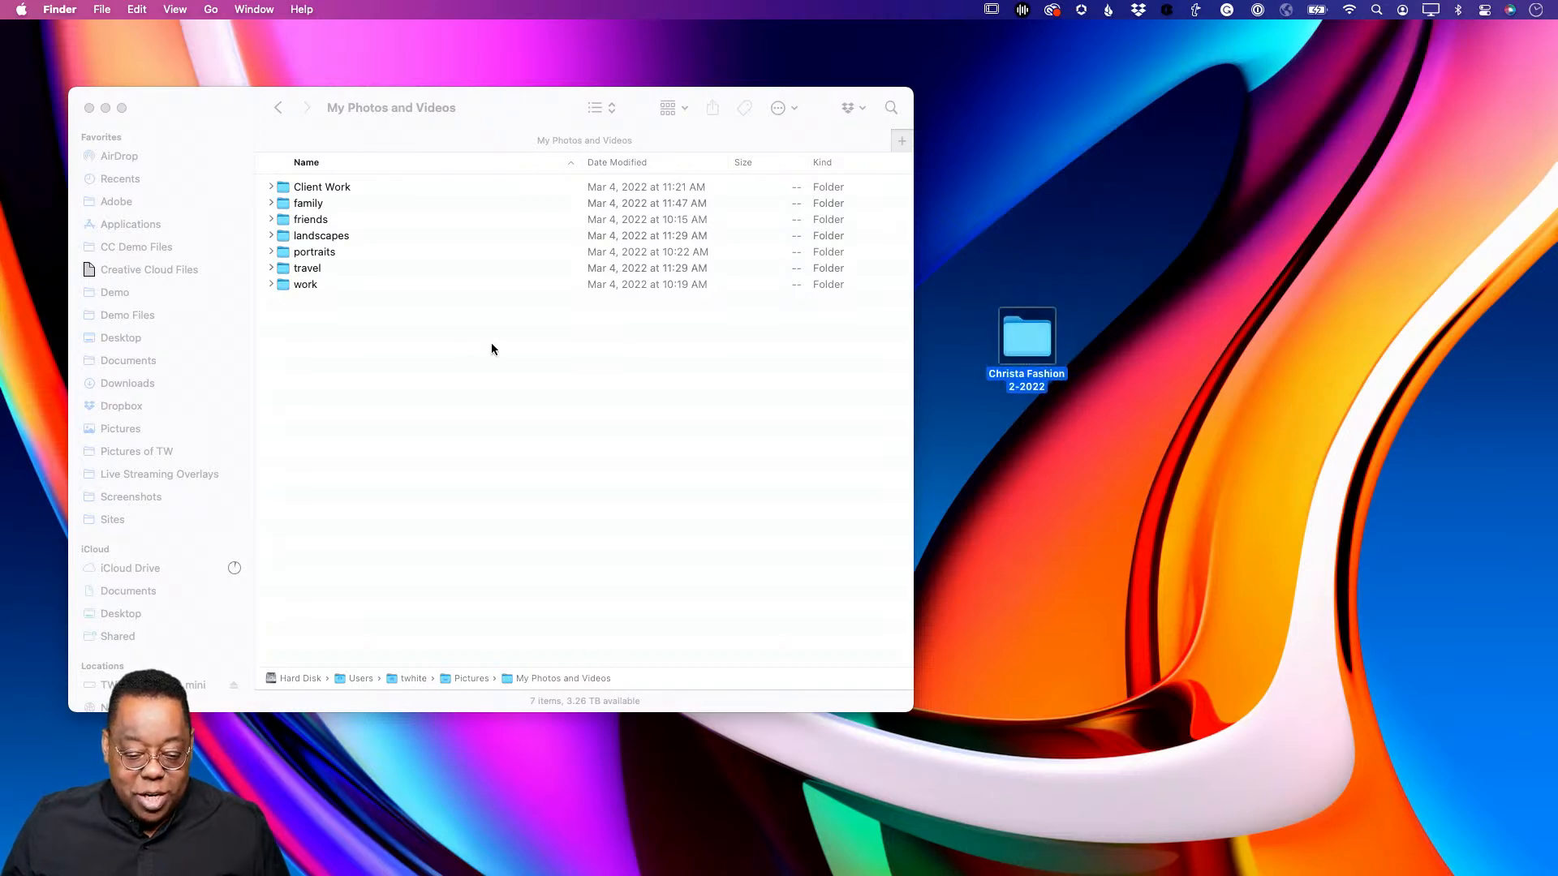
click(271, 251)
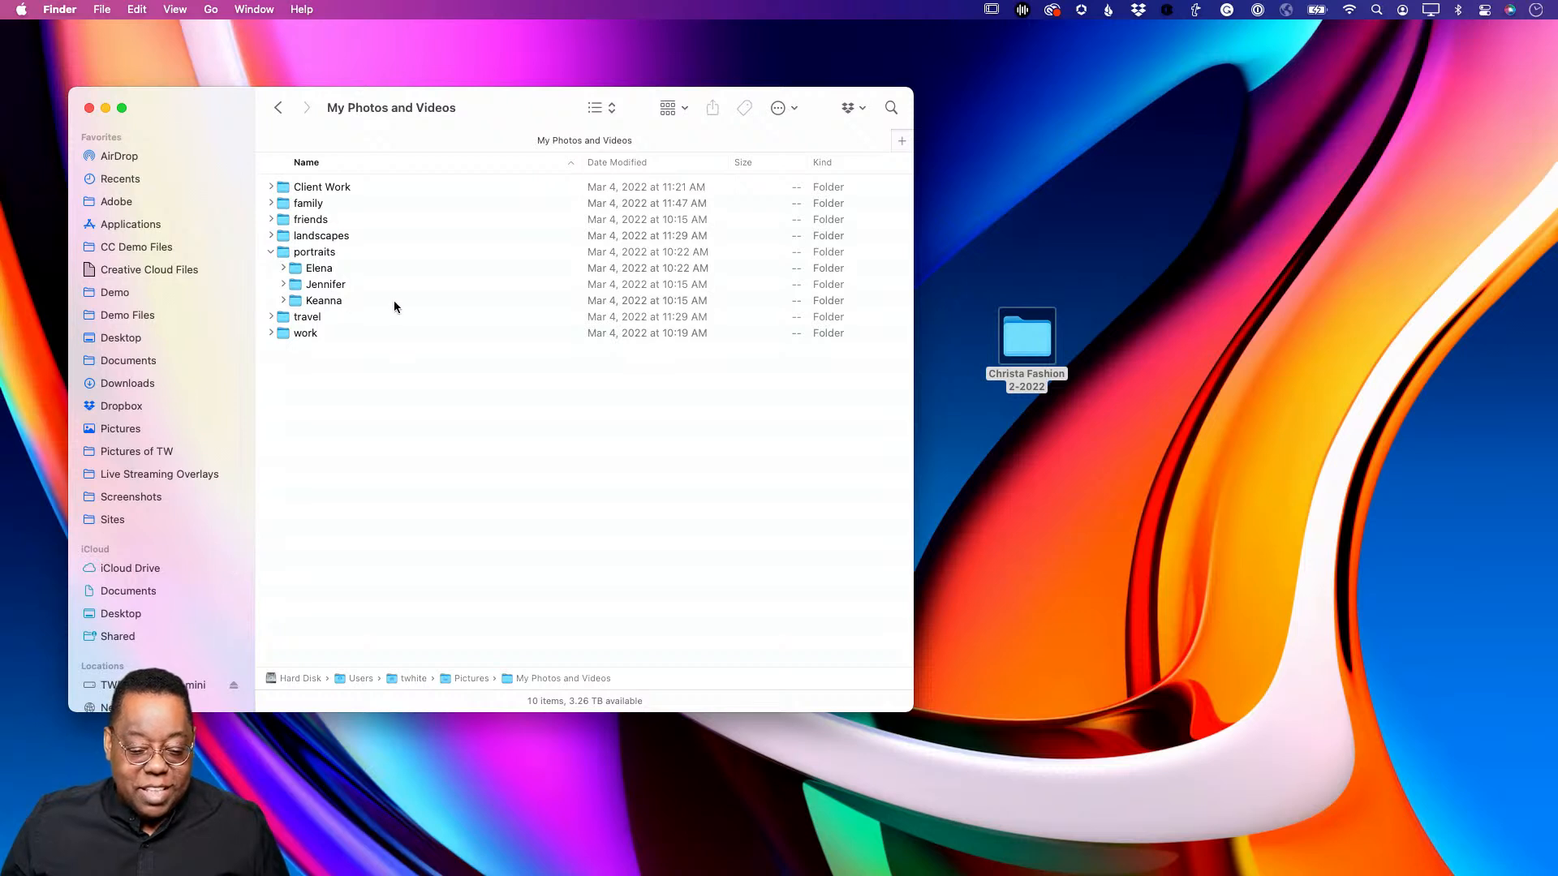
drag(1025, 339, 333, 253)
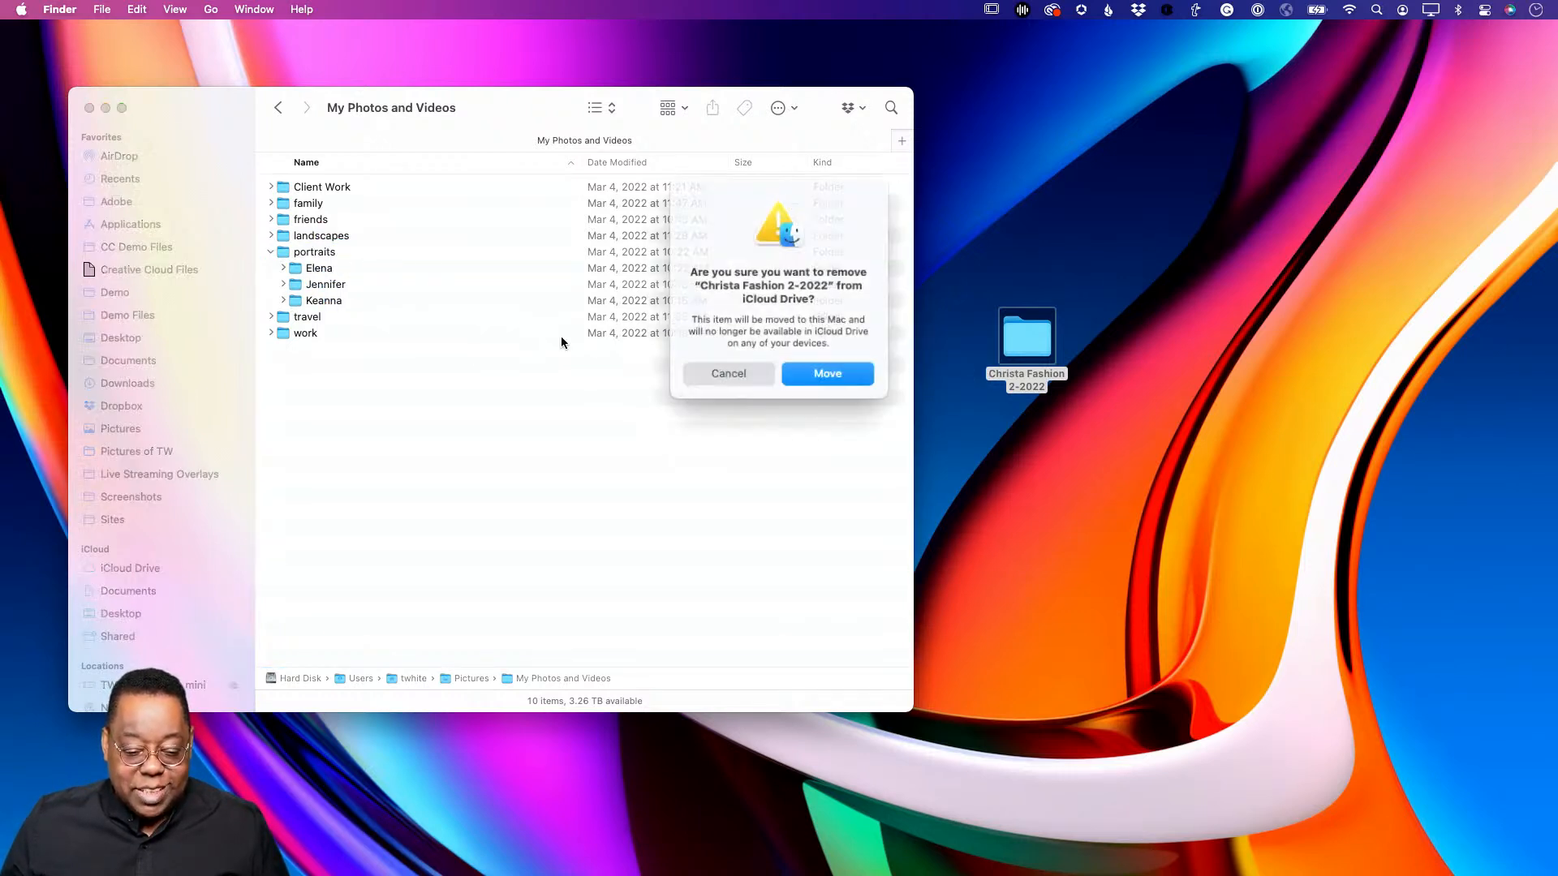
click(836, 372)
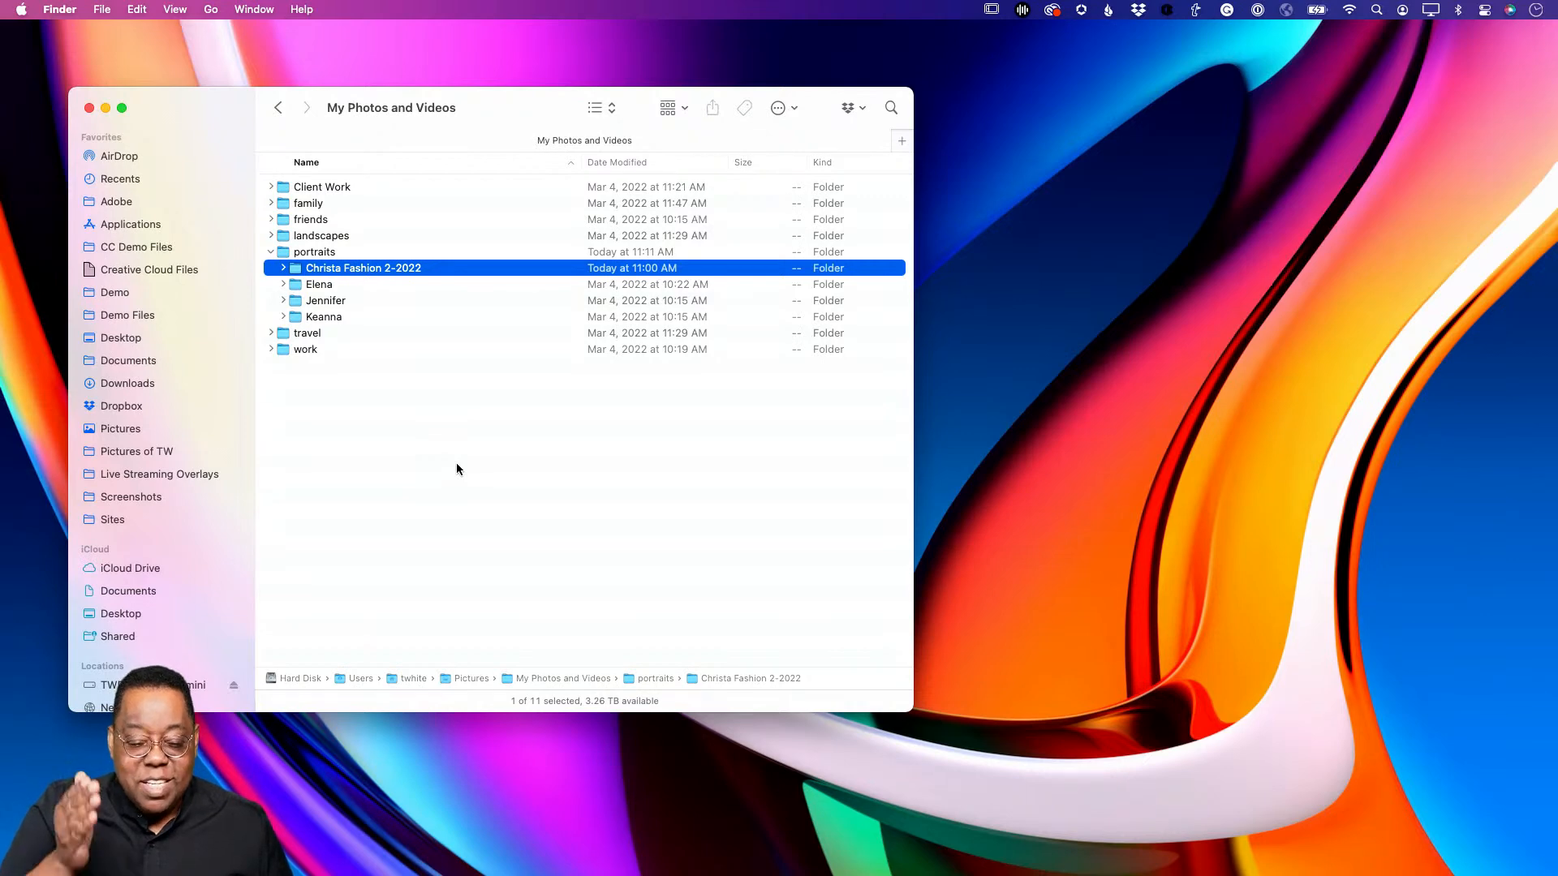
key(super+Tab)
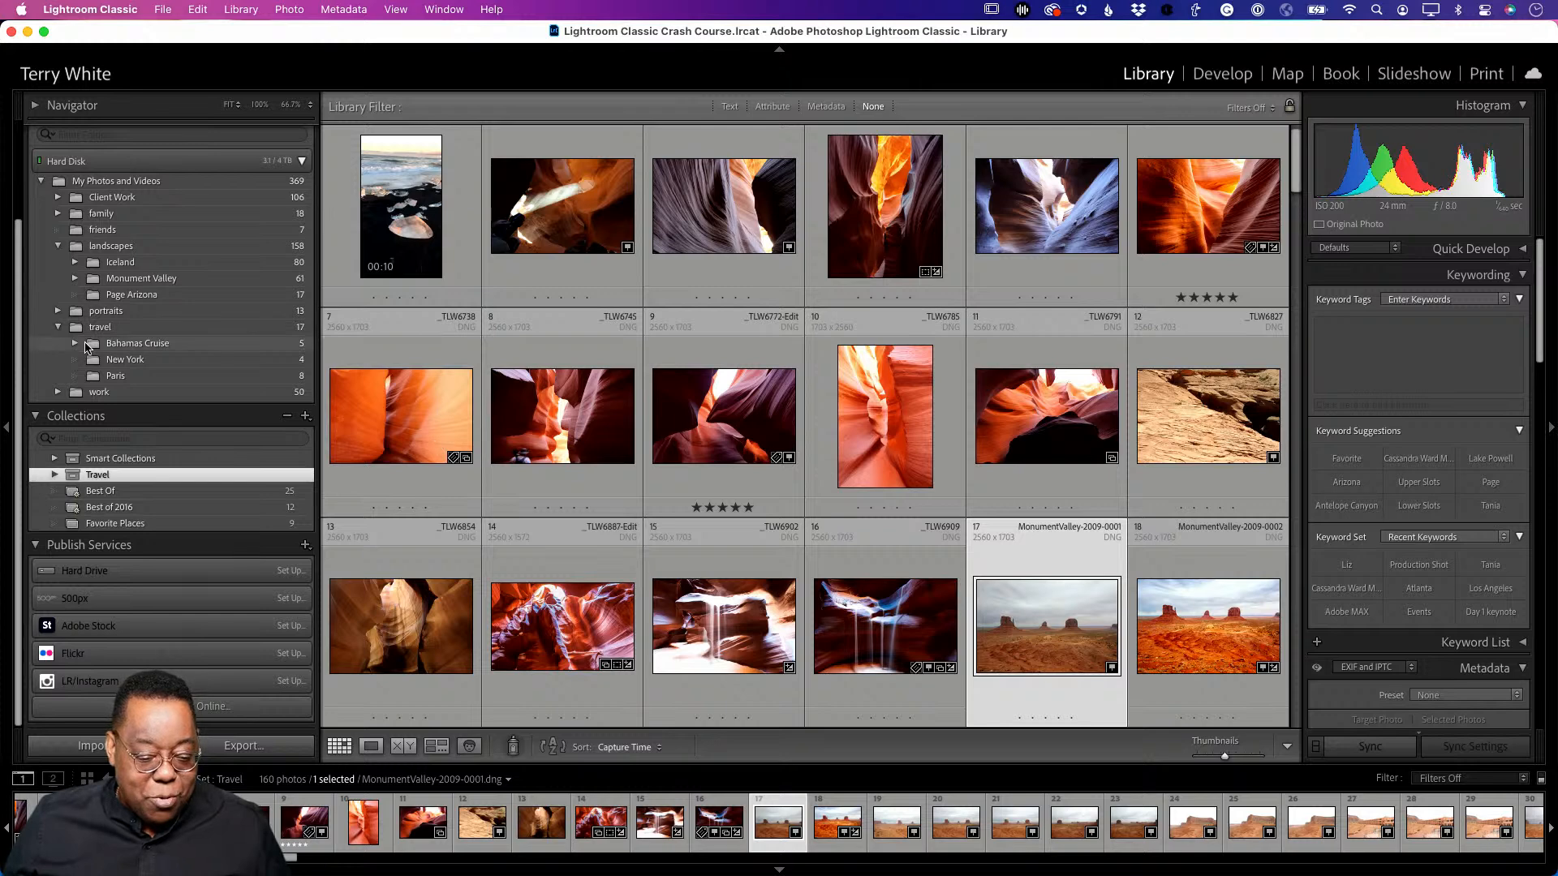
- Collapse landscapes and travel, expand portraits in the Folders panel, then switch to Finder
click(57, 246)
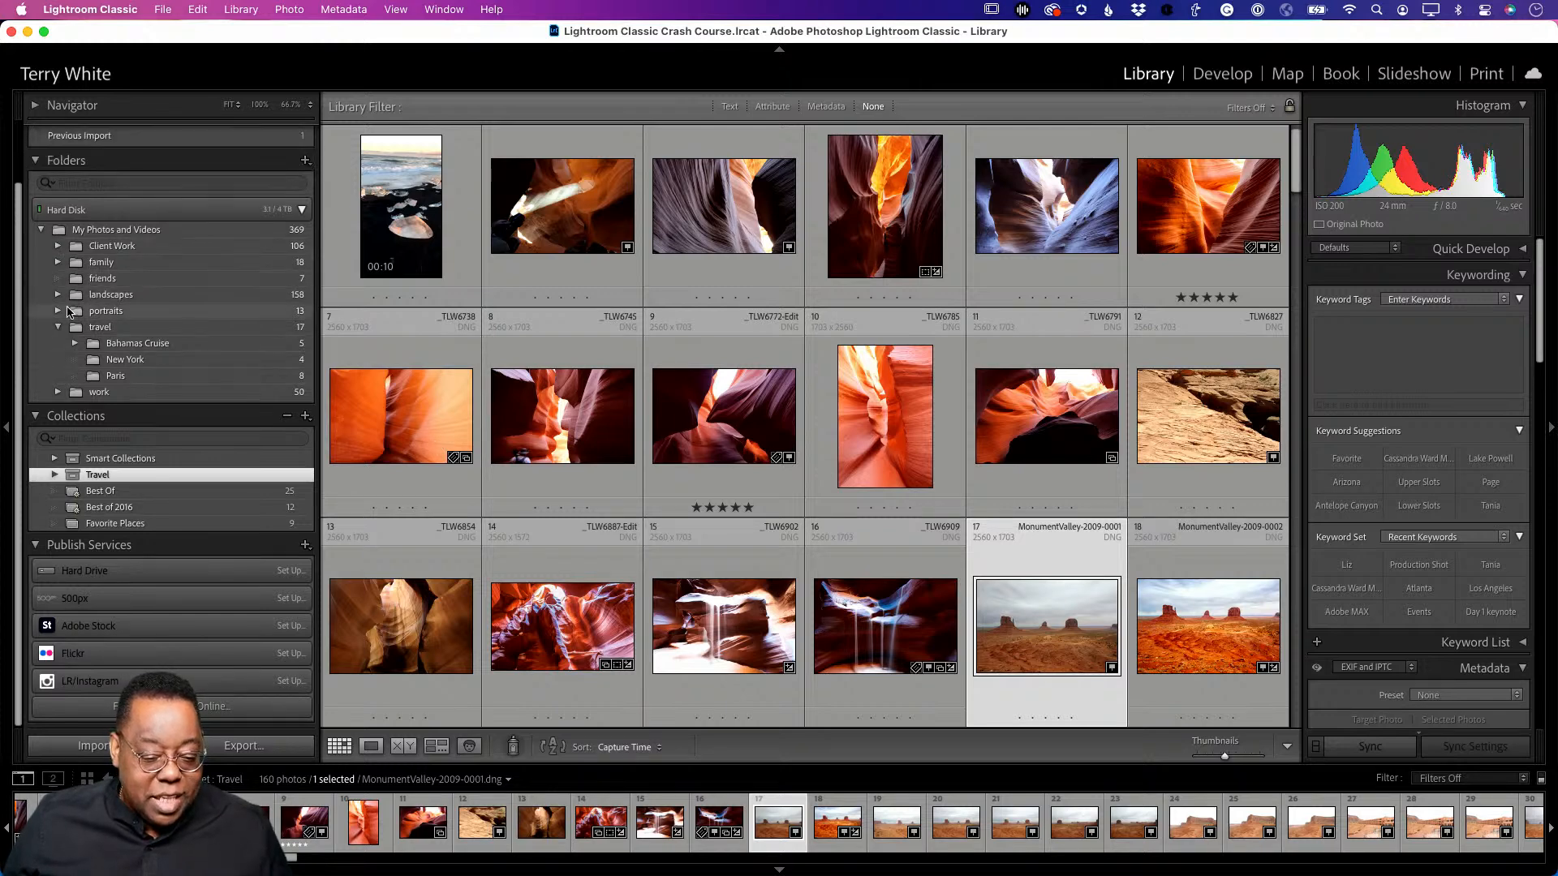
click(57, 327)
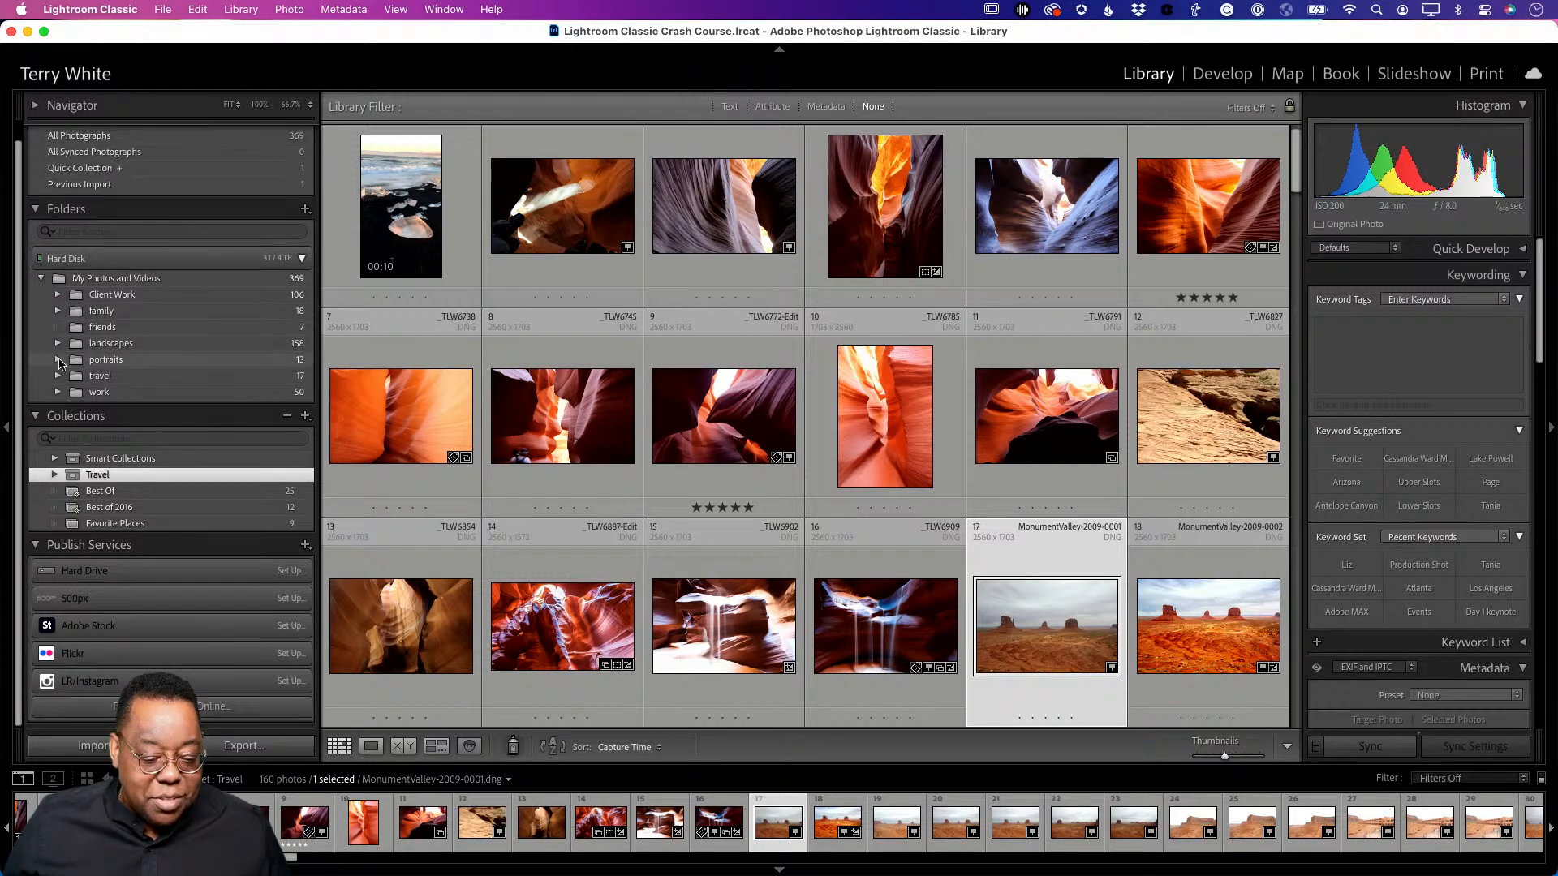
click(58, 359)
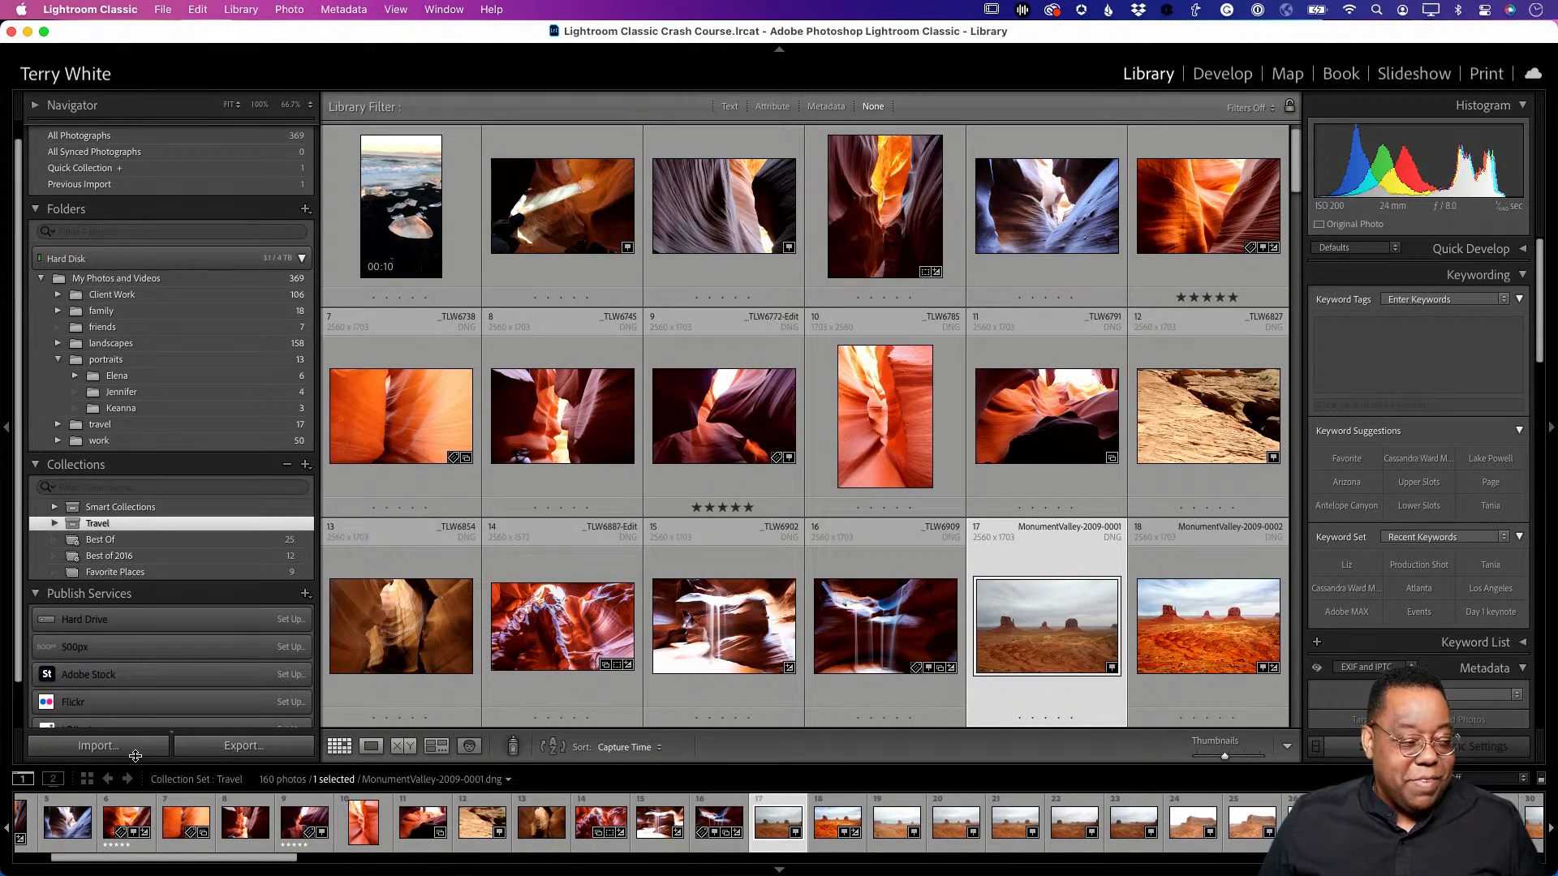
key(super+Tab)
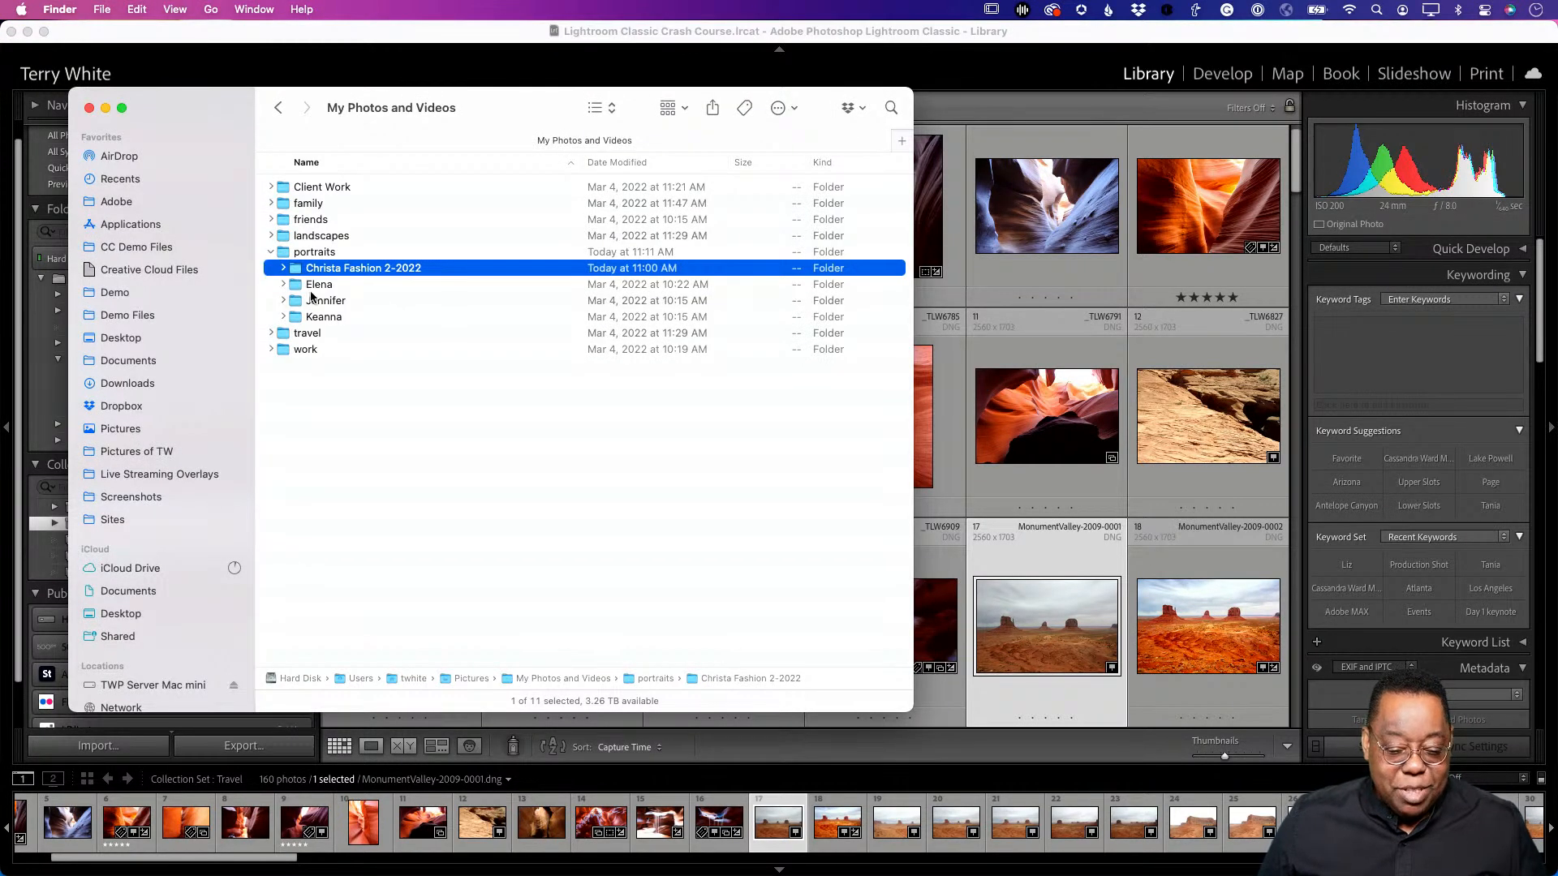
- Drag the Christa Fashion 2-2022 folder onto Lightroom Classic to import its 225 photos
drag(302, 272, 219, 854)
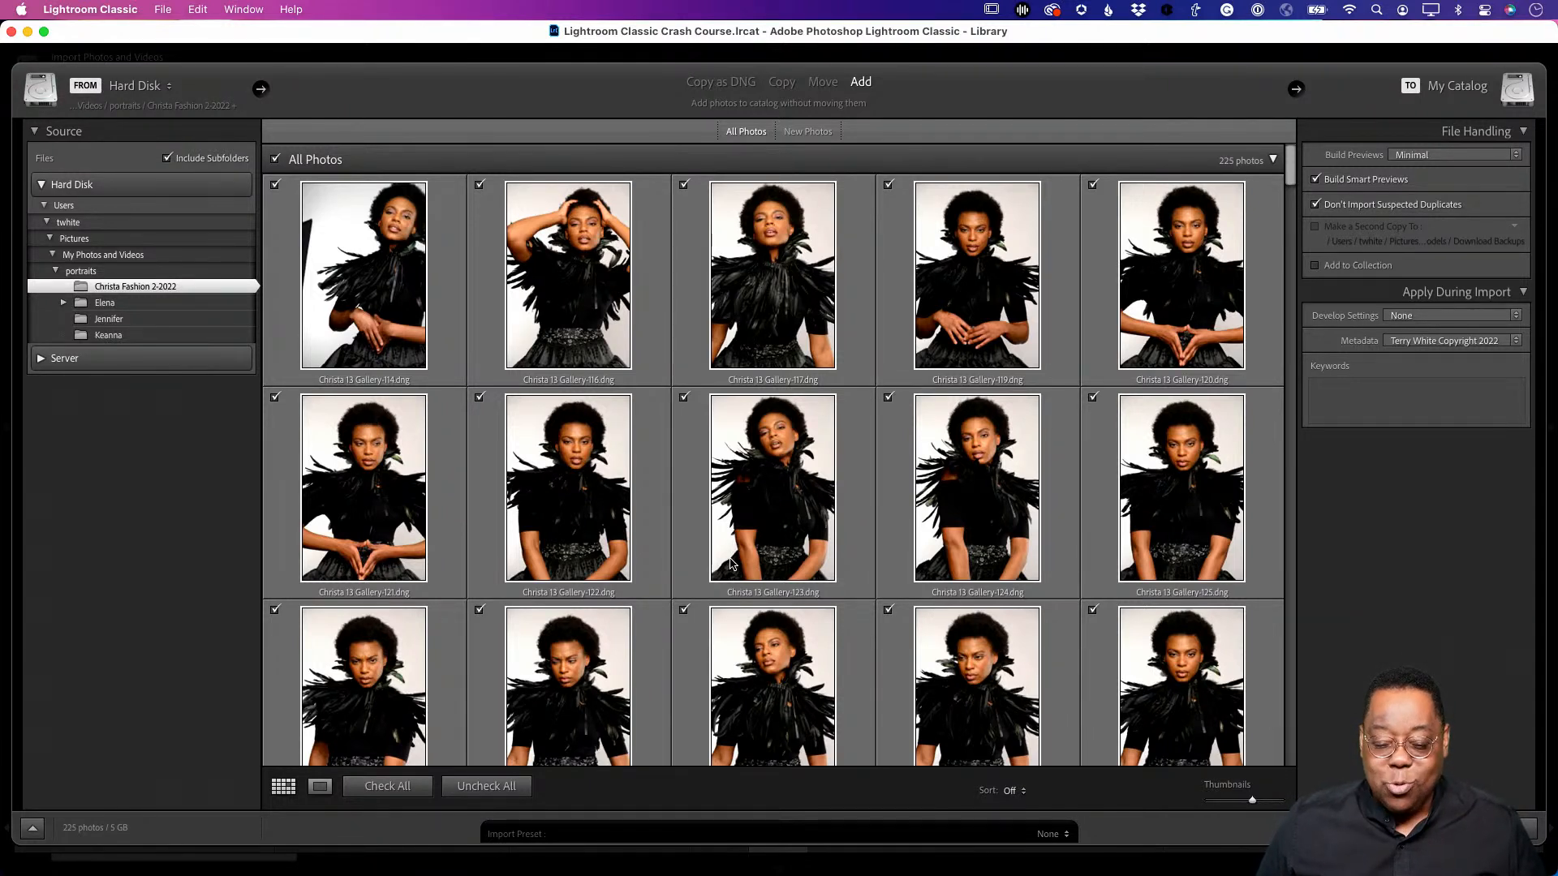
mouse_move(731, 563)
scroll(731, 563, down, 20)
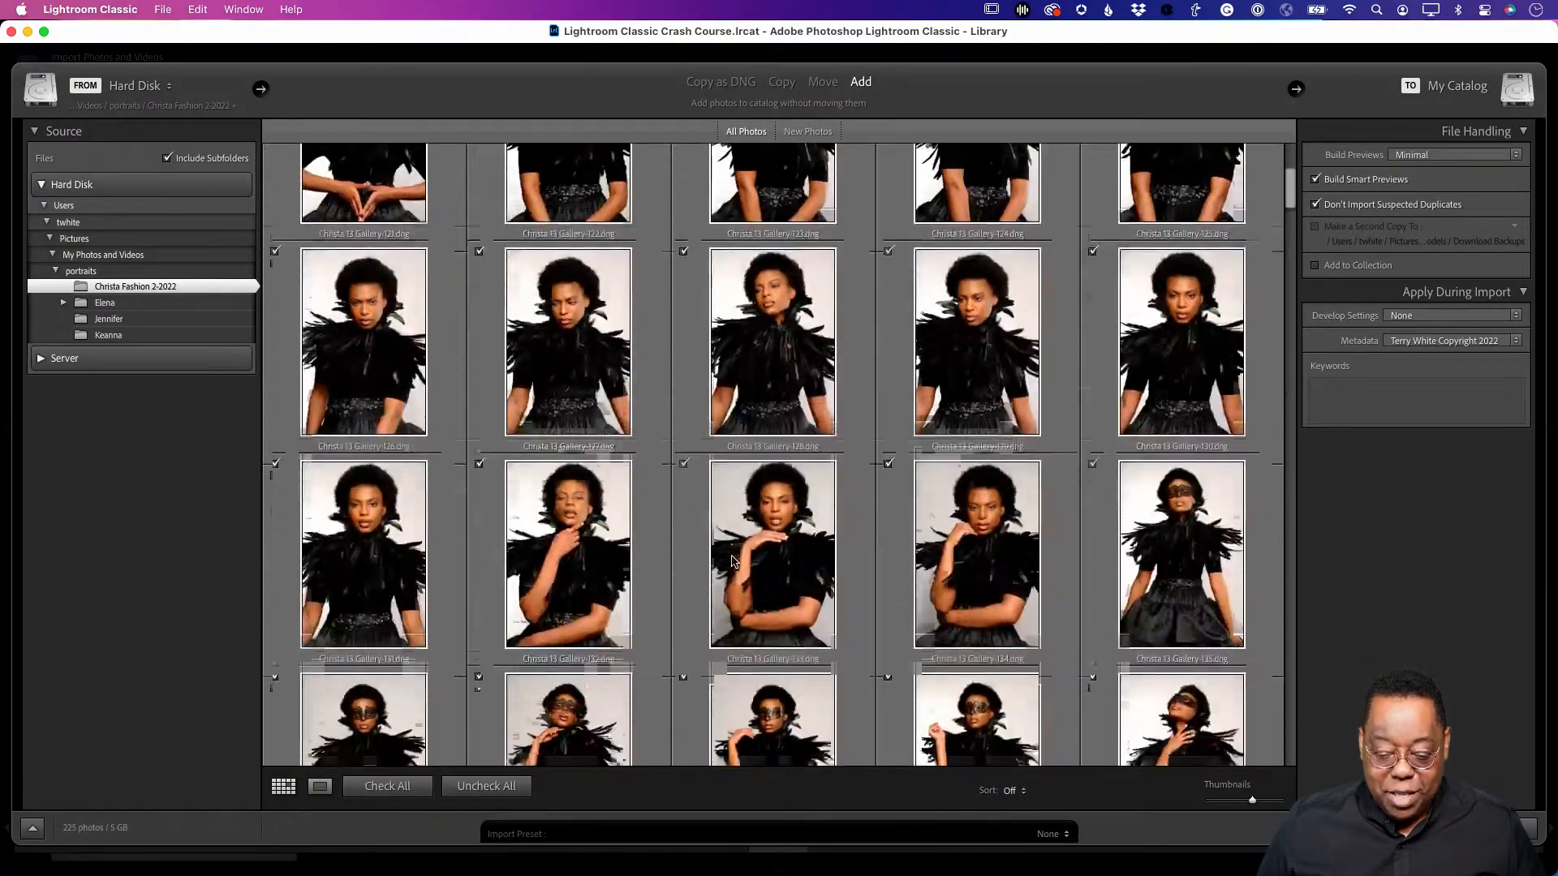
scroll(732, 562, down, 20)
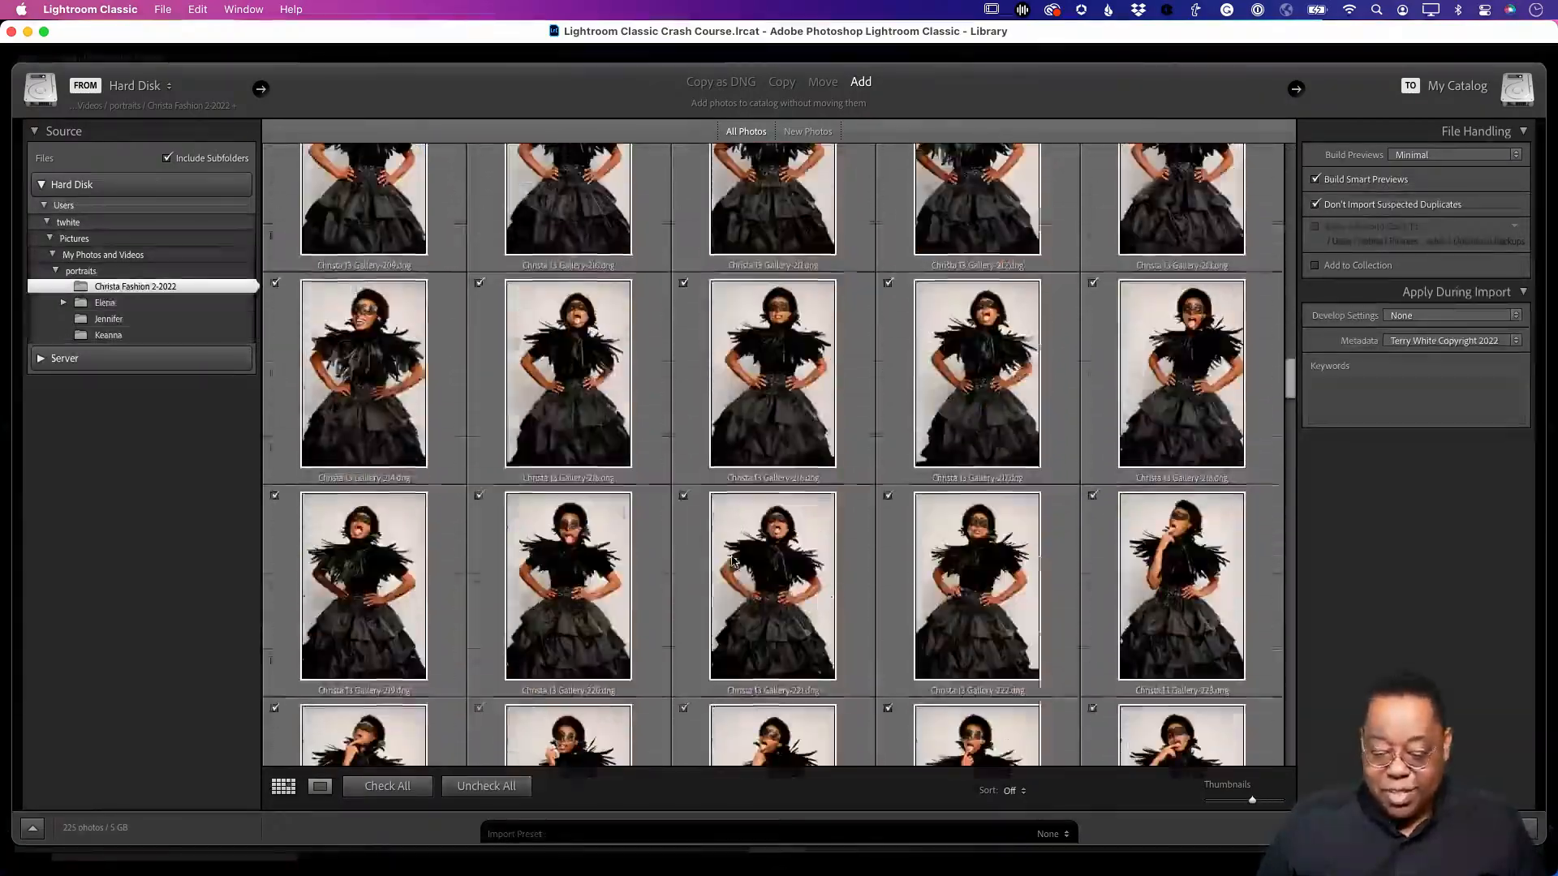
scroll(732, 562, down, 10)
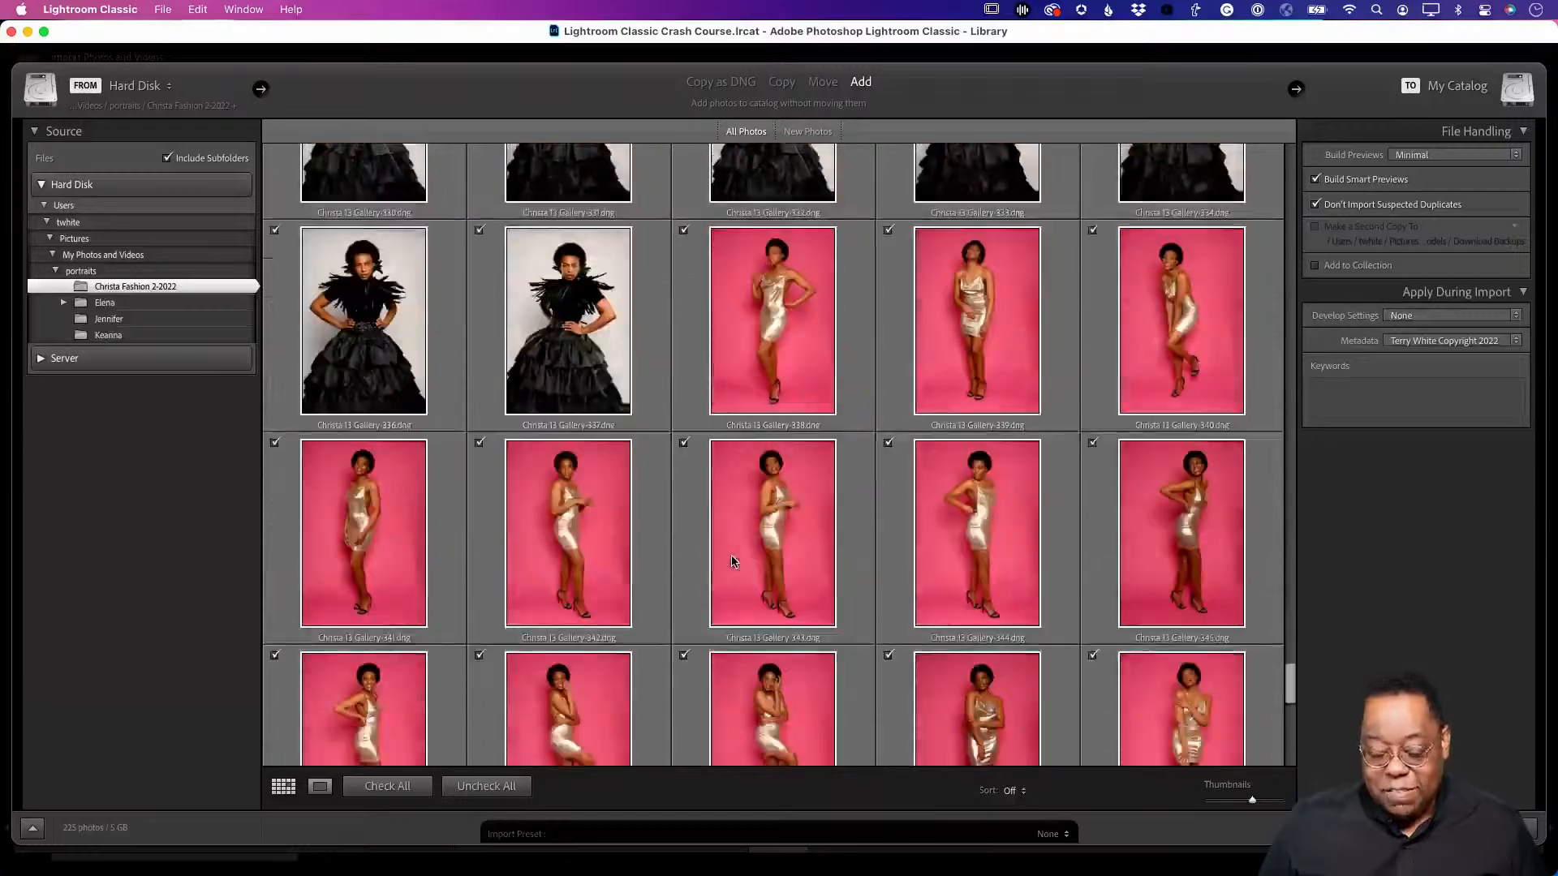
scroll(731, 562, up, 20)
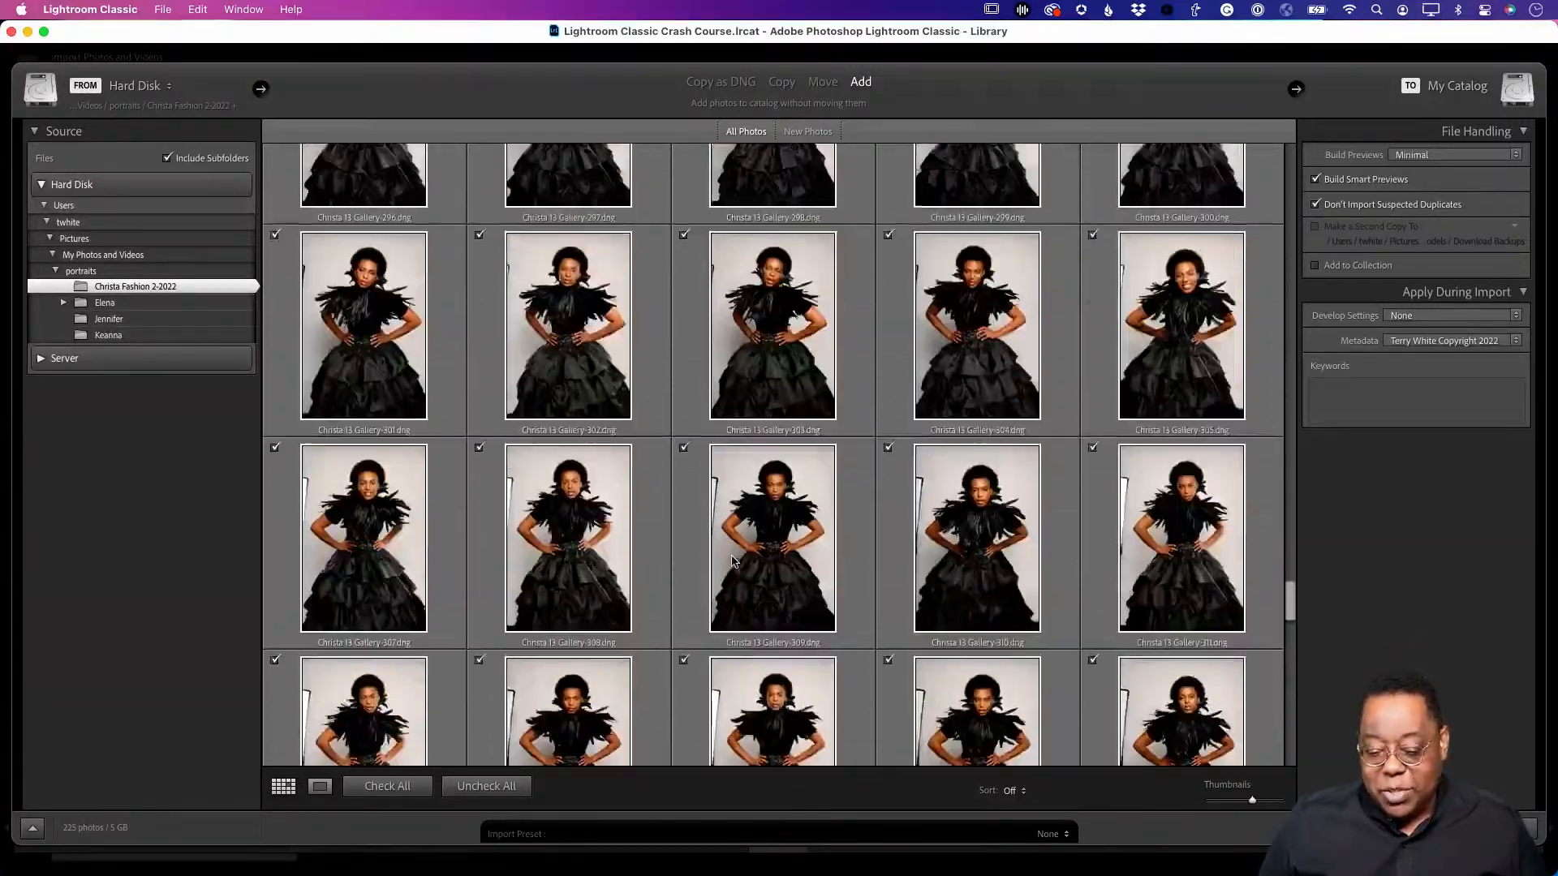
scroll(836, 462, up, 3)
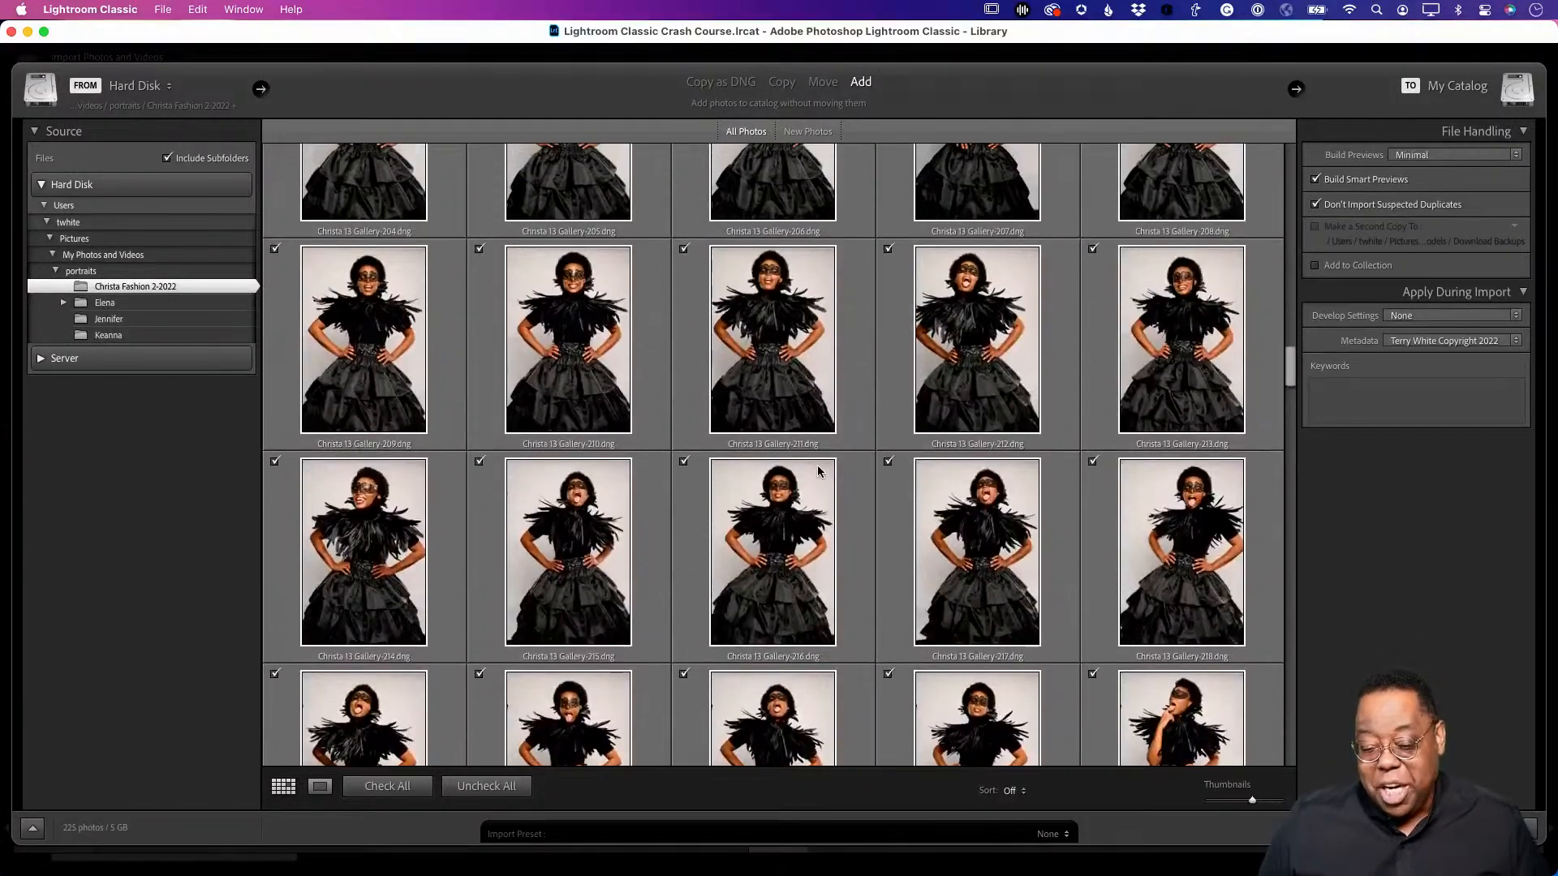
scroll(810, 466, up, 3)
scroll(812, 473, up, 2)
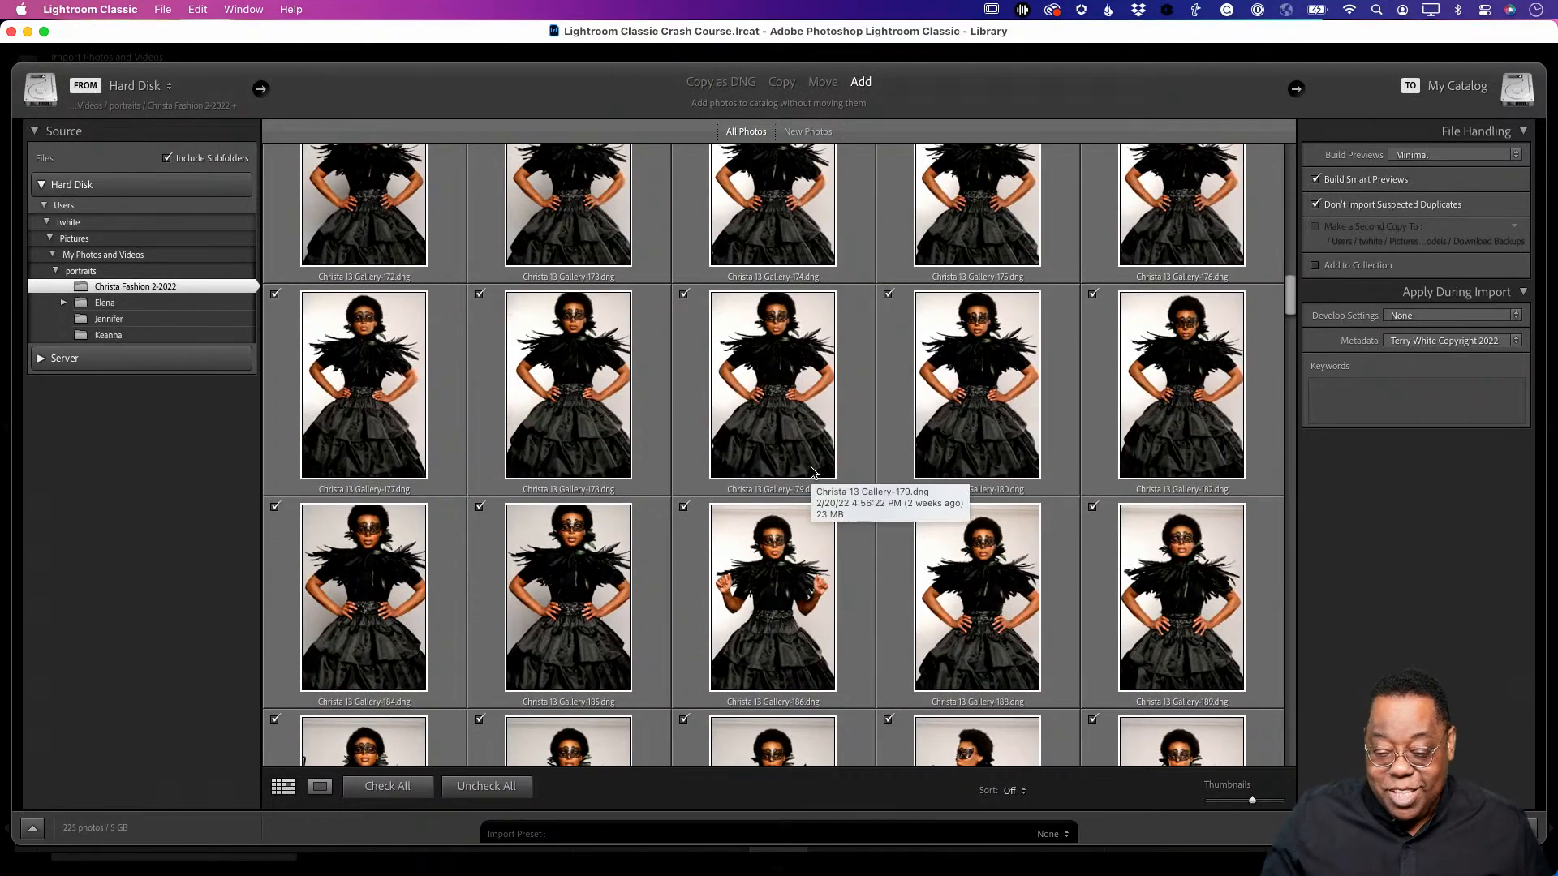
scroll(811, 473, up, 6)
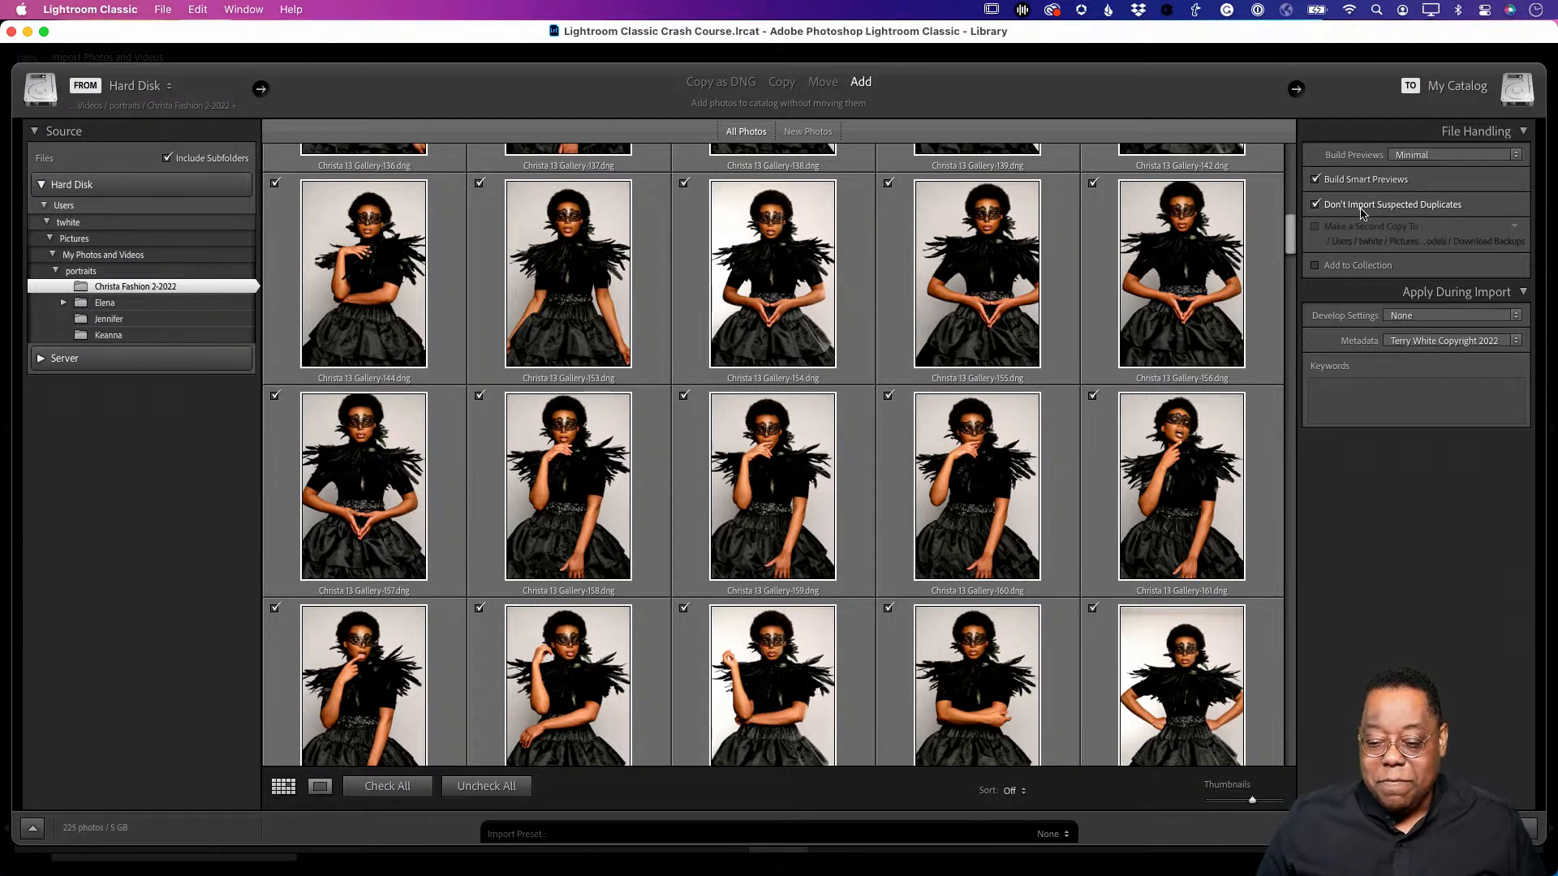
- Show the Build Previews choices in the import's File Handling panel
key(alt)
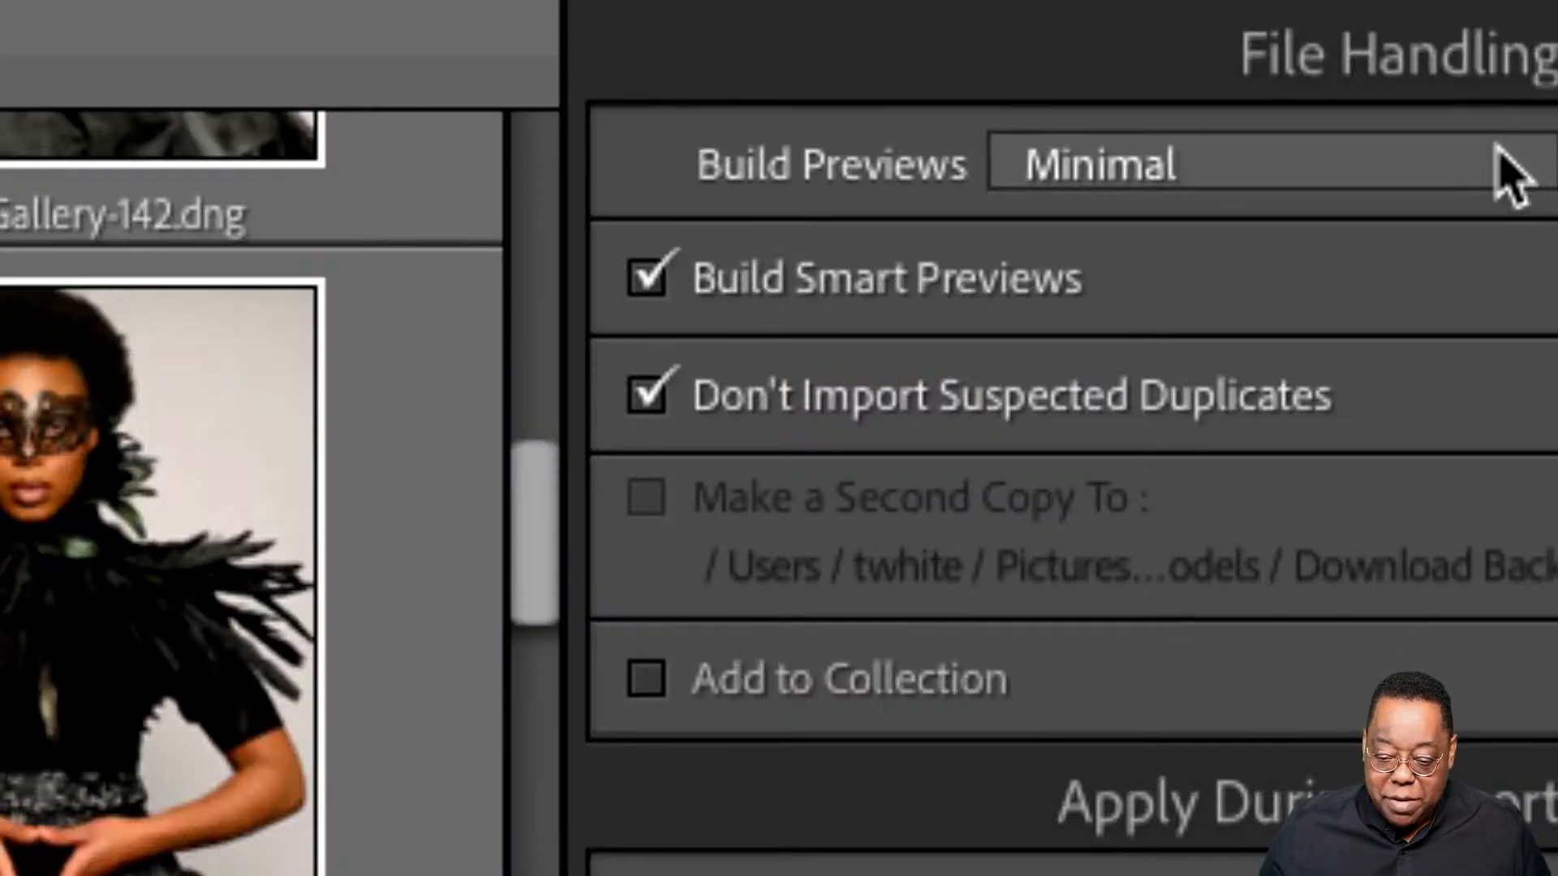
click(1485, 162)
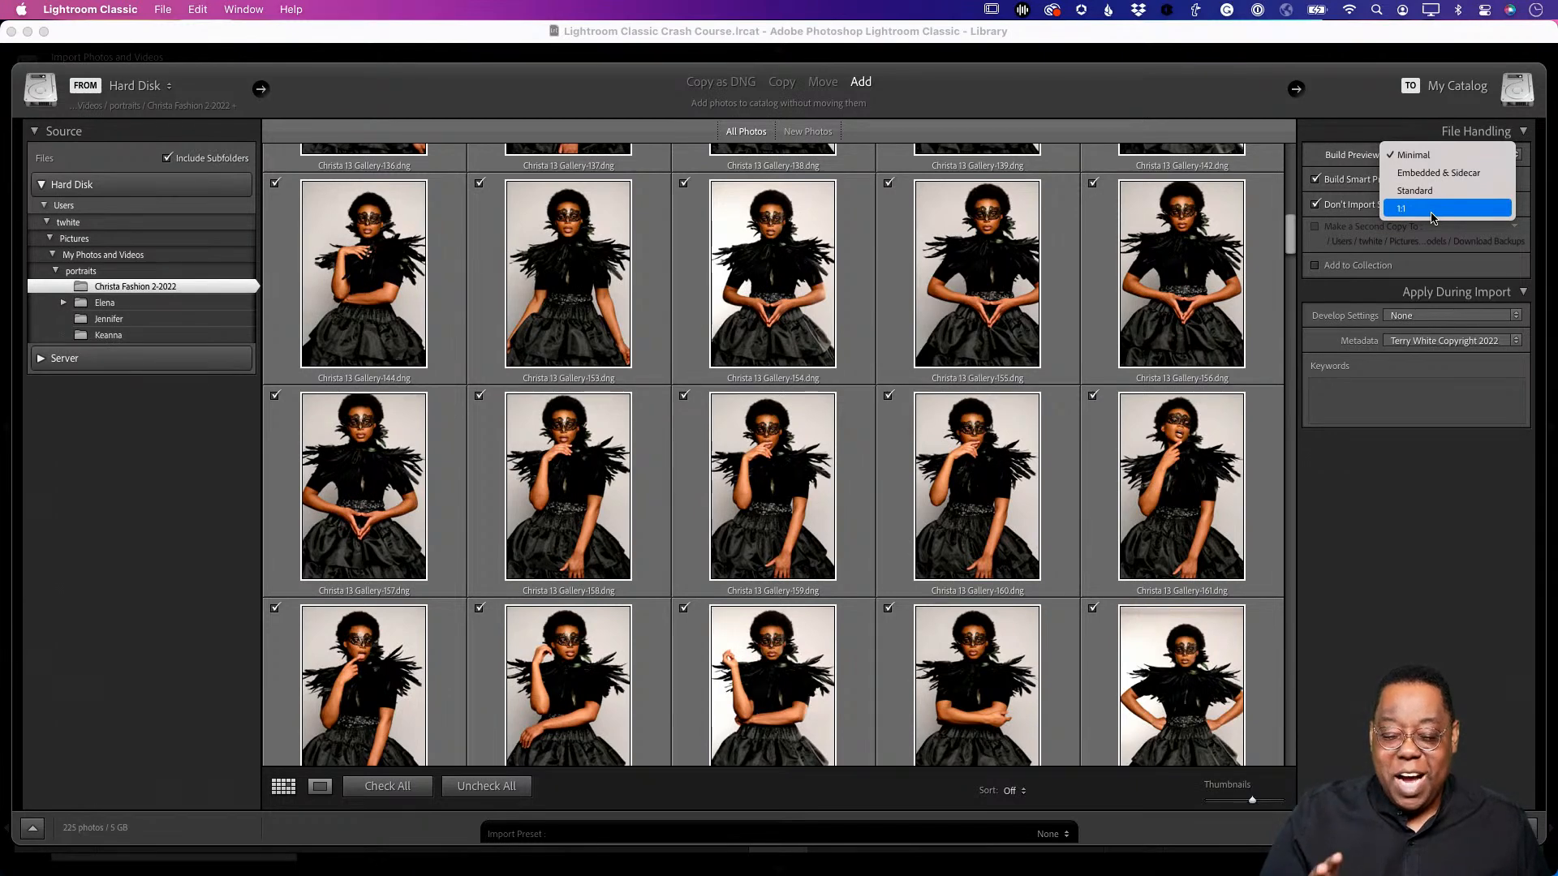
- Keep Build Previews at Minimal and turn on Add to Collection
click(1428, 156)
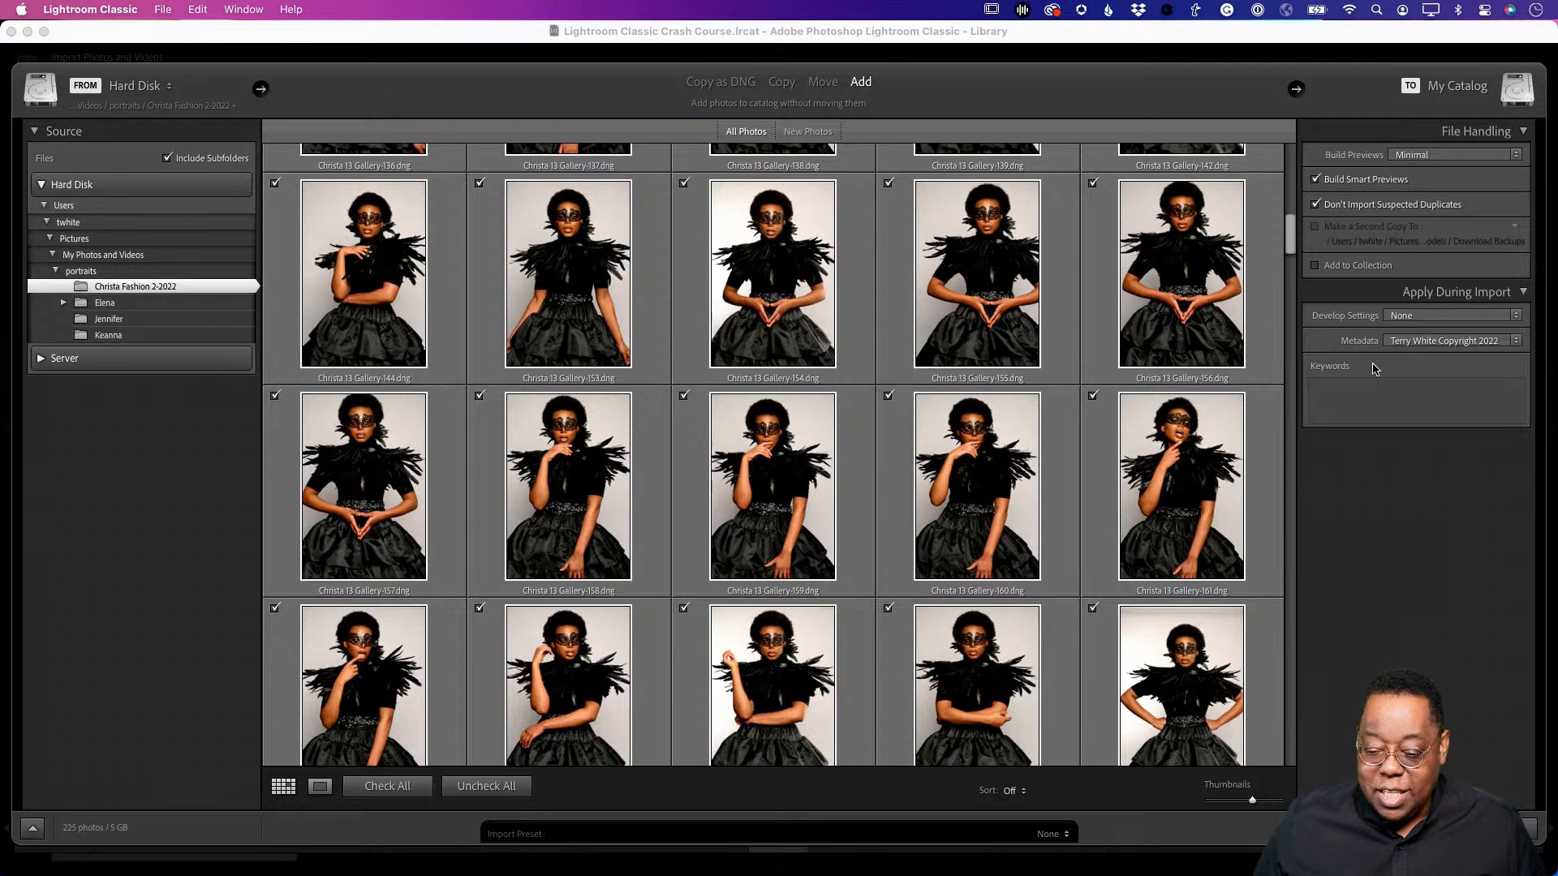
click(1315, 265)
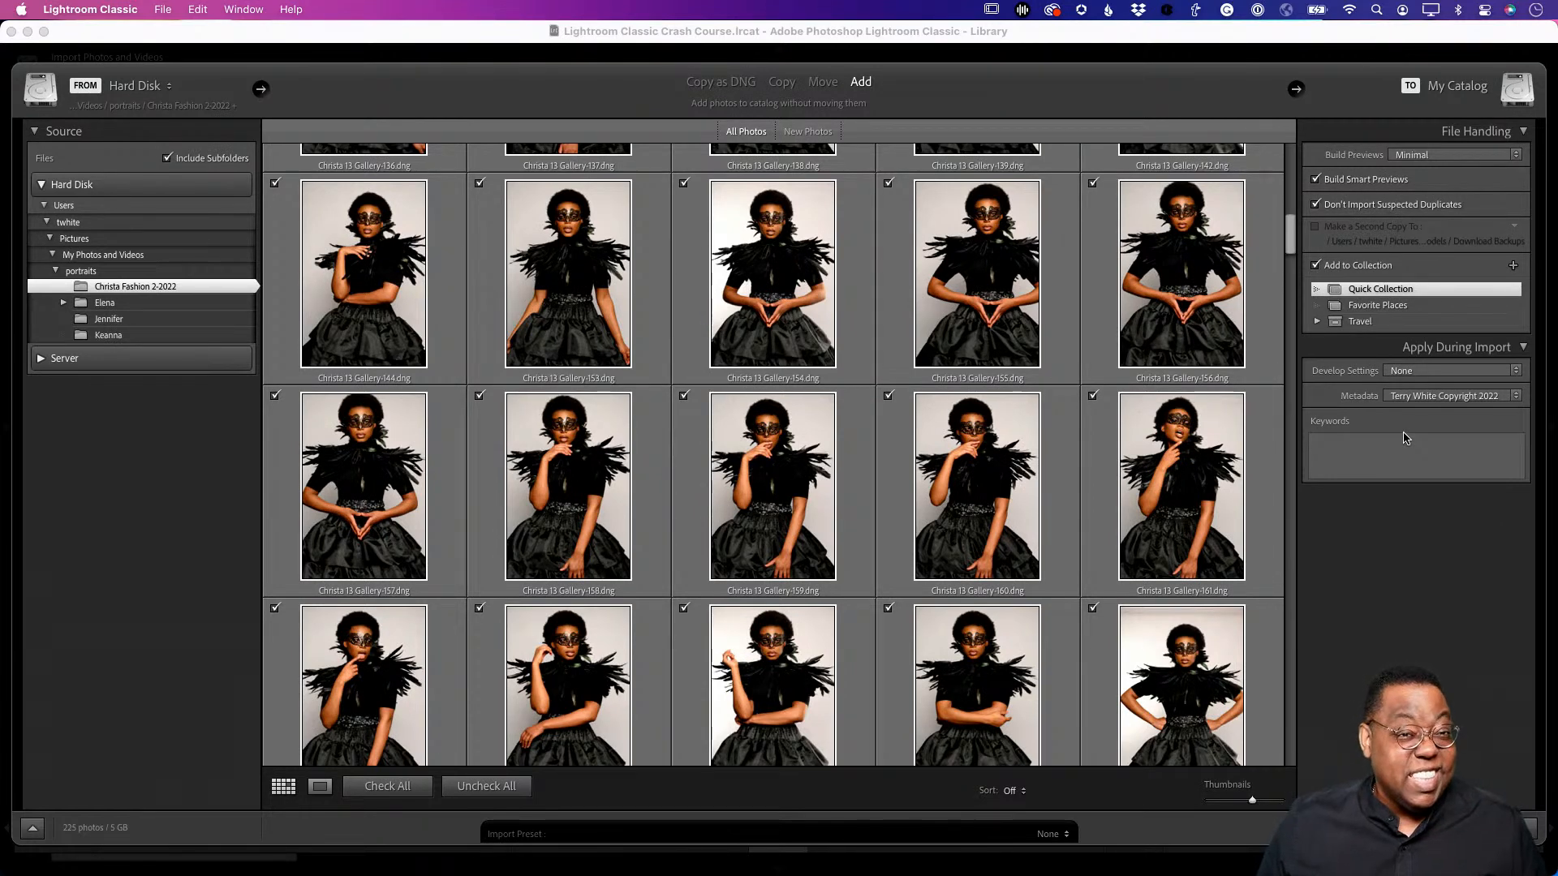
- Name a new collection 'Christa Feb 2022' and untick Inside a Collection Set
click(1513, 266)
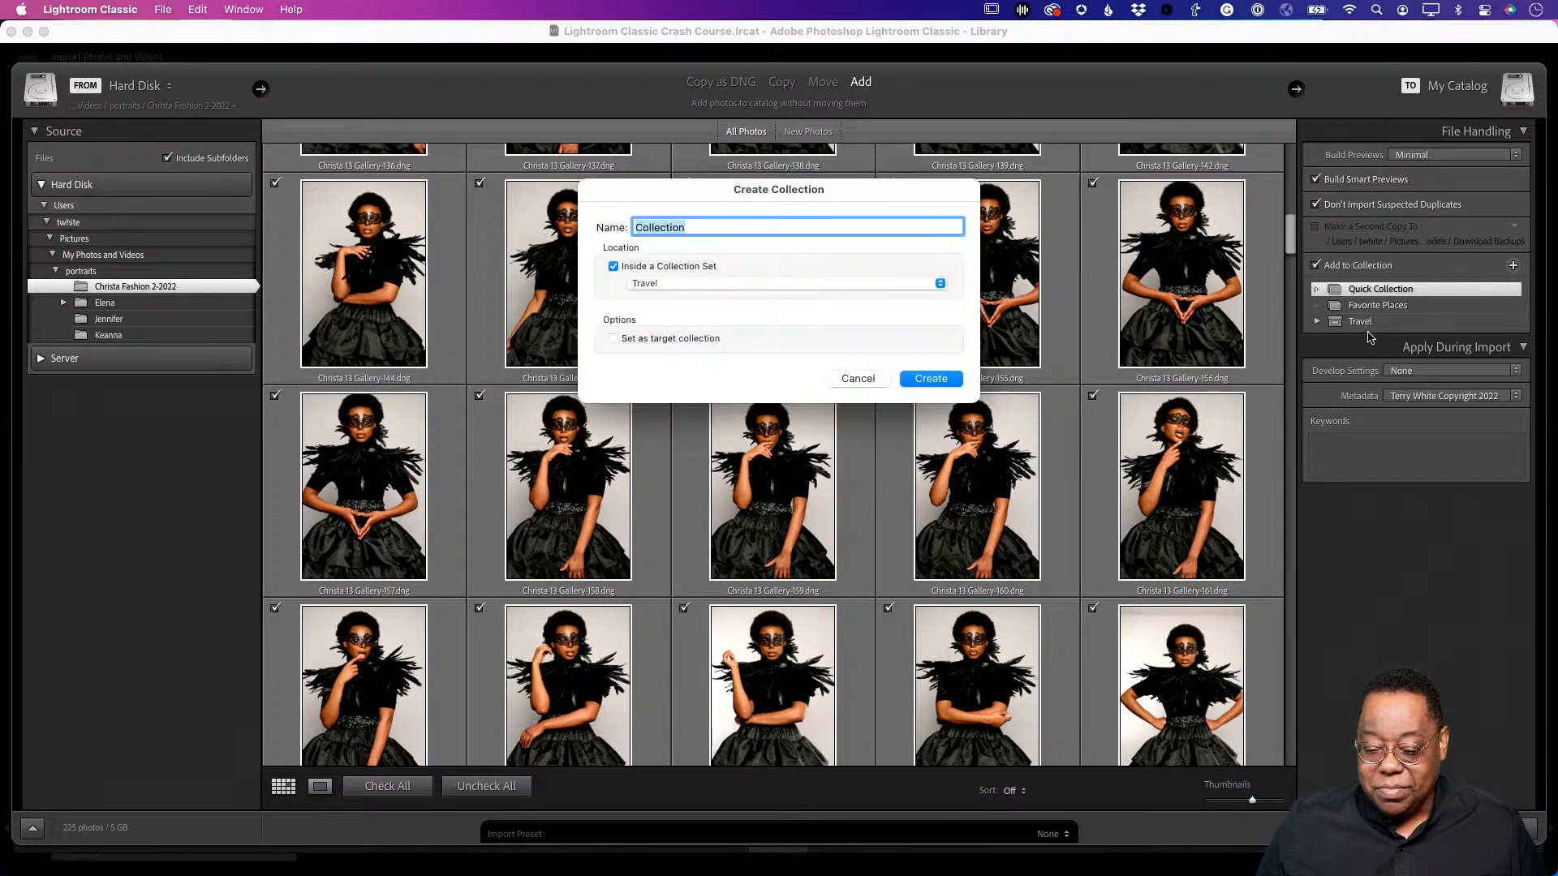
text(Chr)
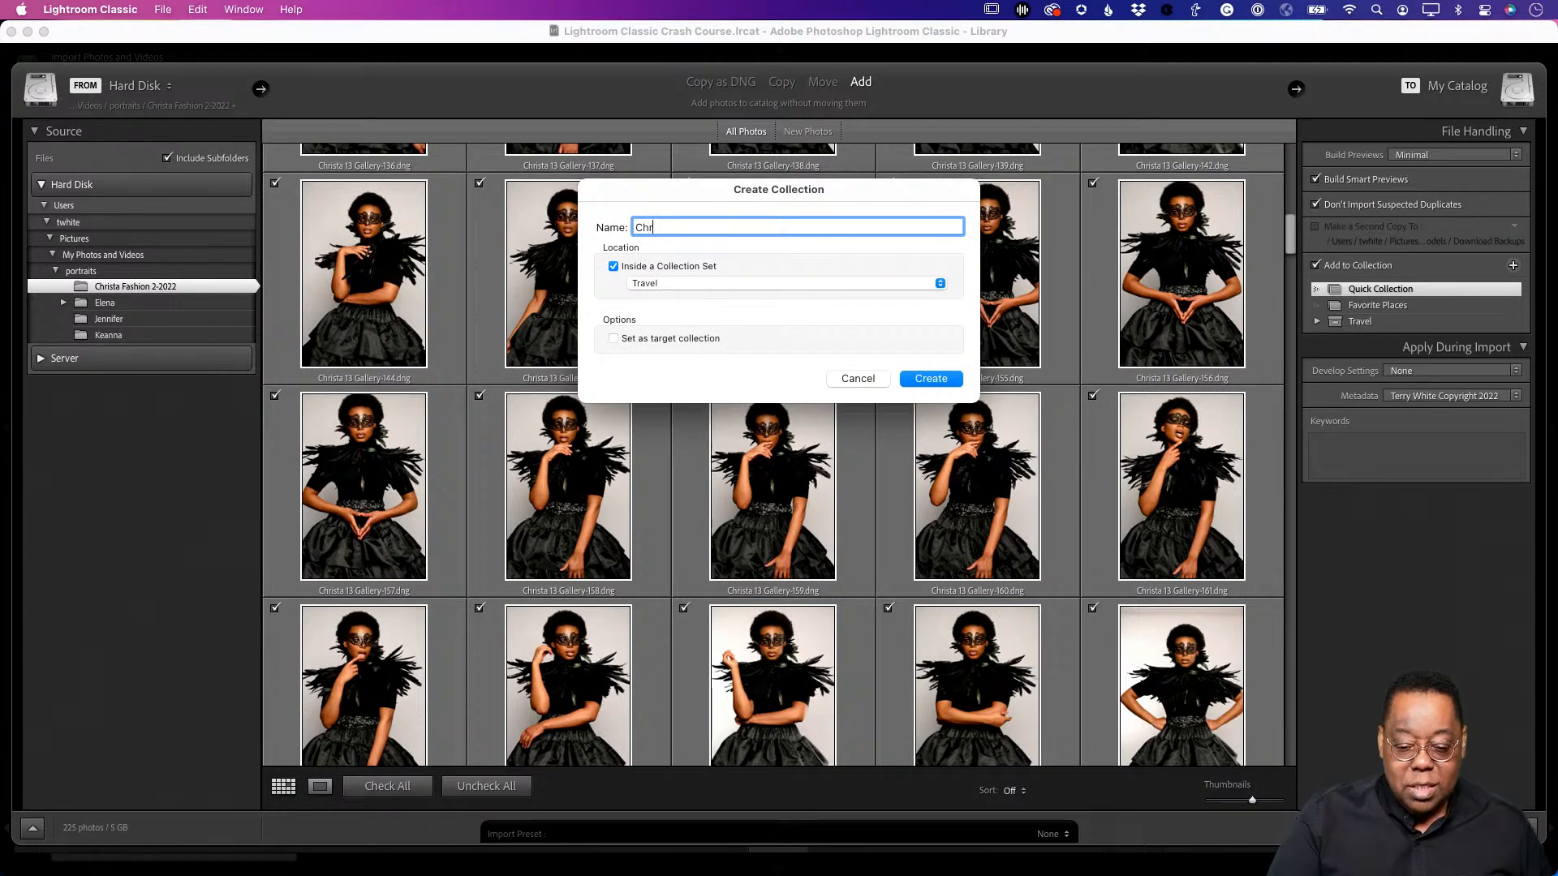
text(ista Feb 2020)
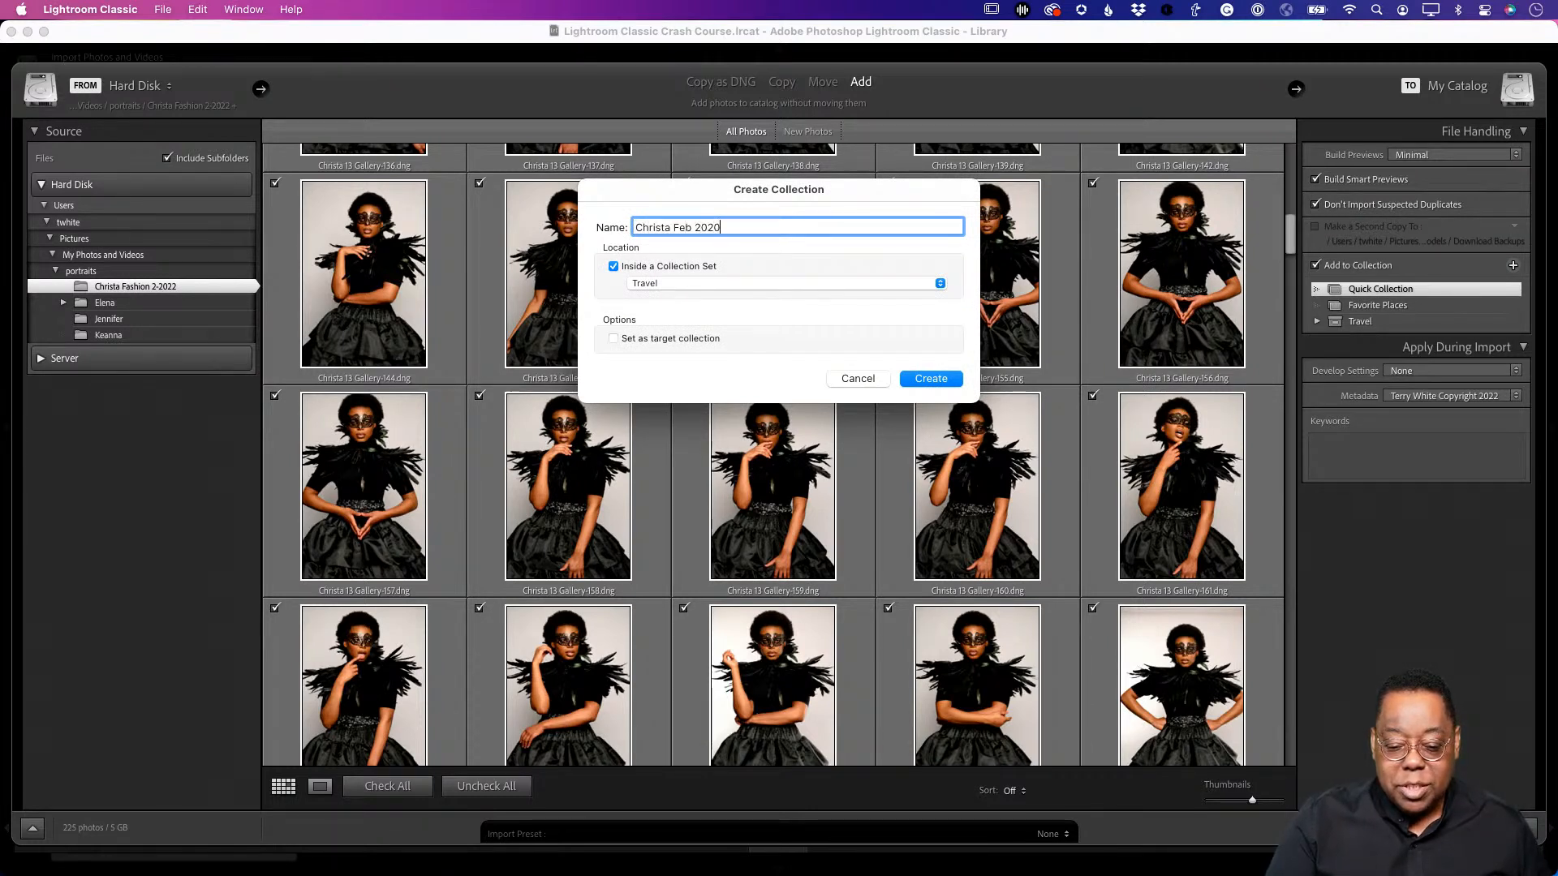
key(BackSpace)
text(2)
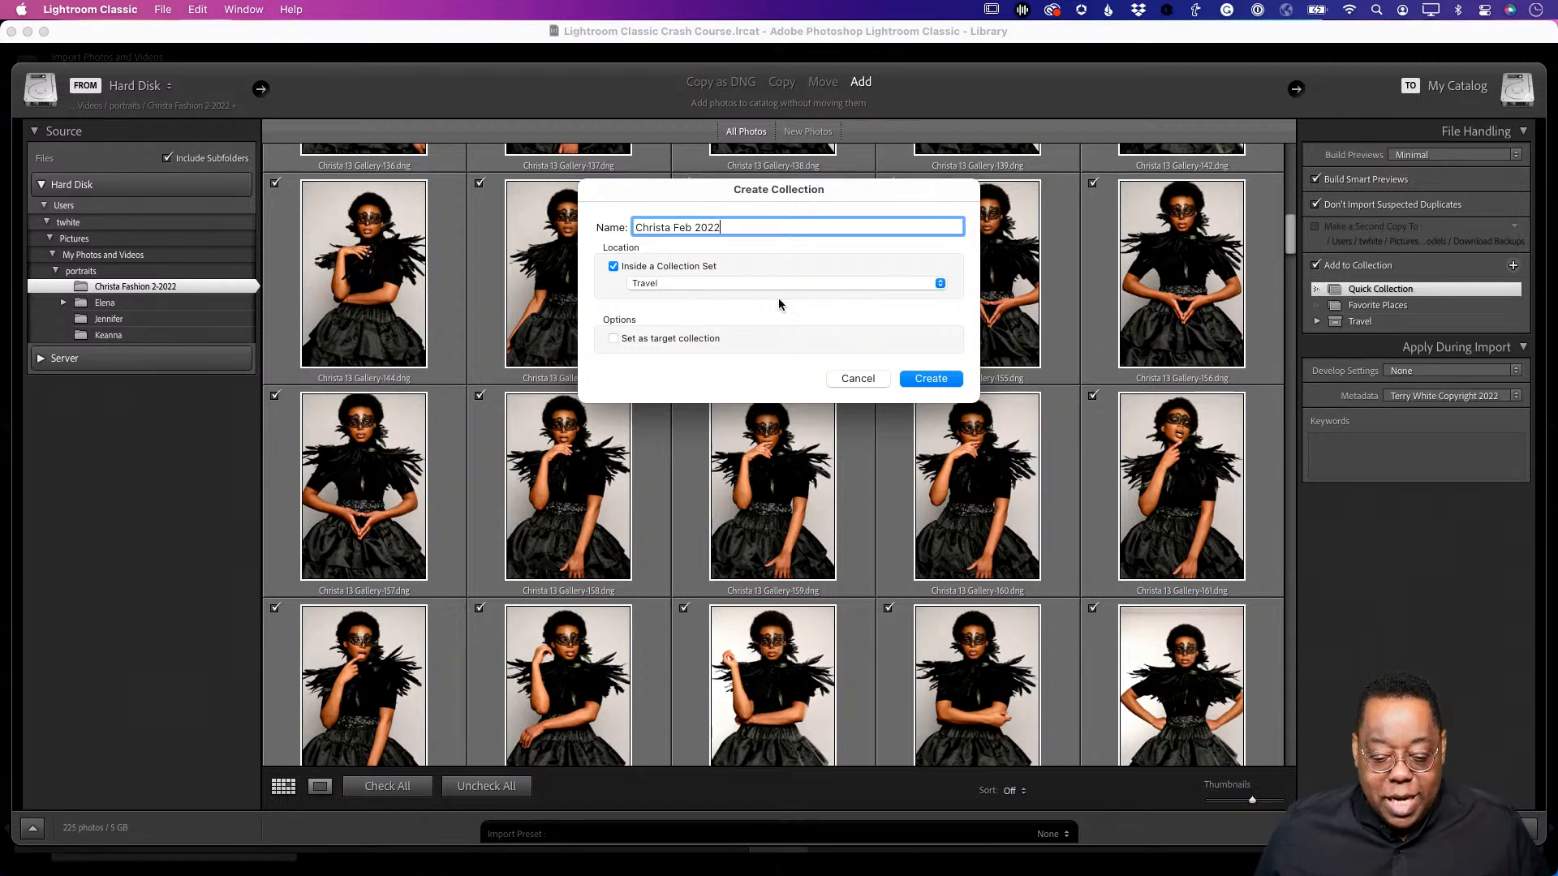
click(698, 266)
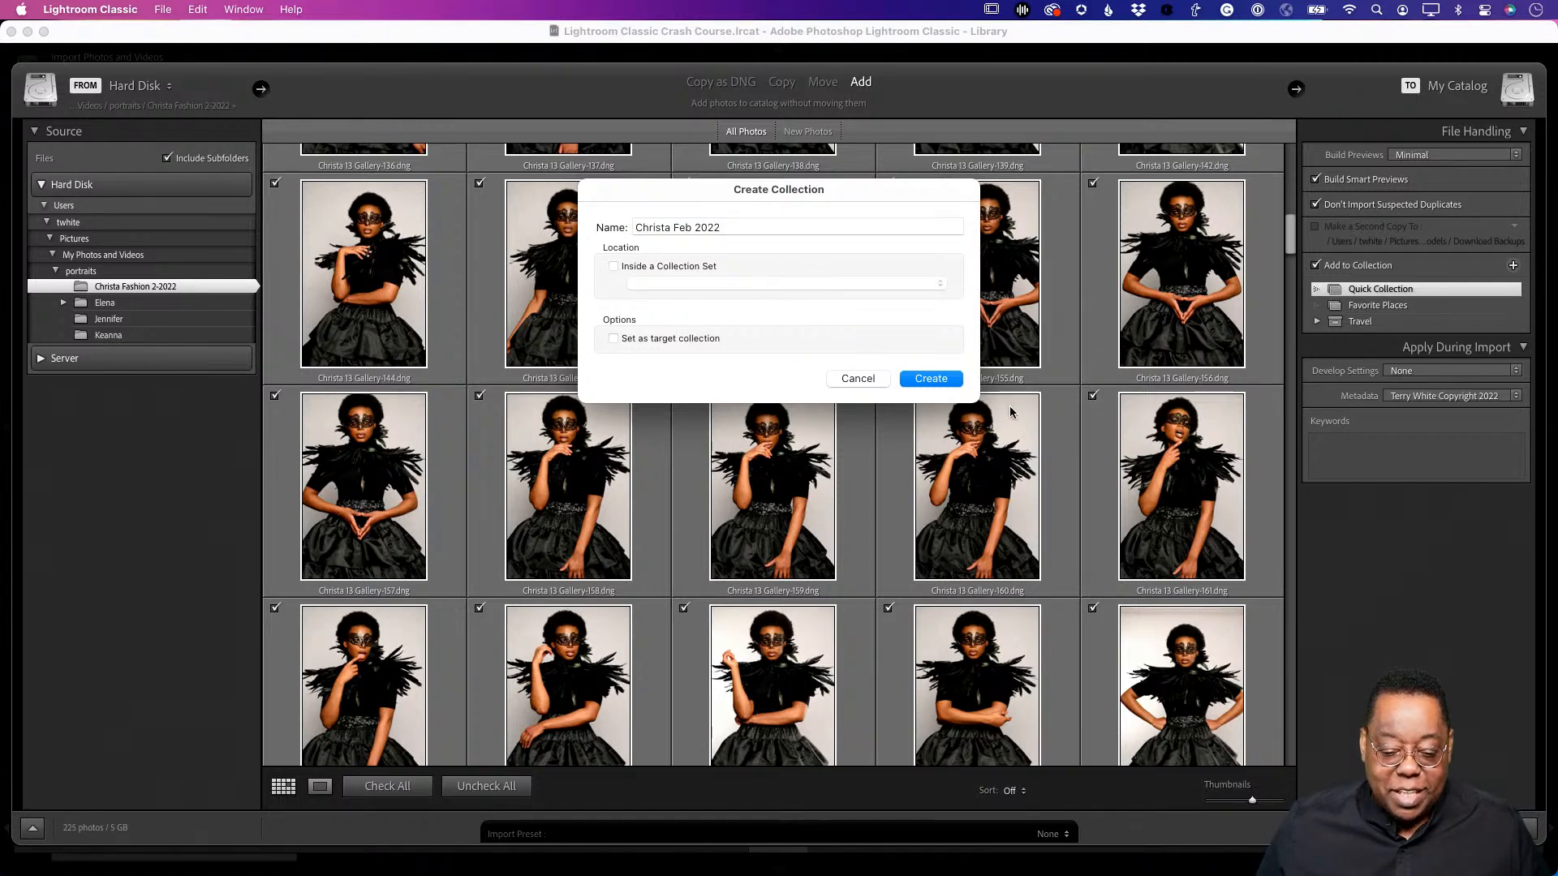
- Create the Christa Feb 2022 collection as the import's target
click(930, 379)
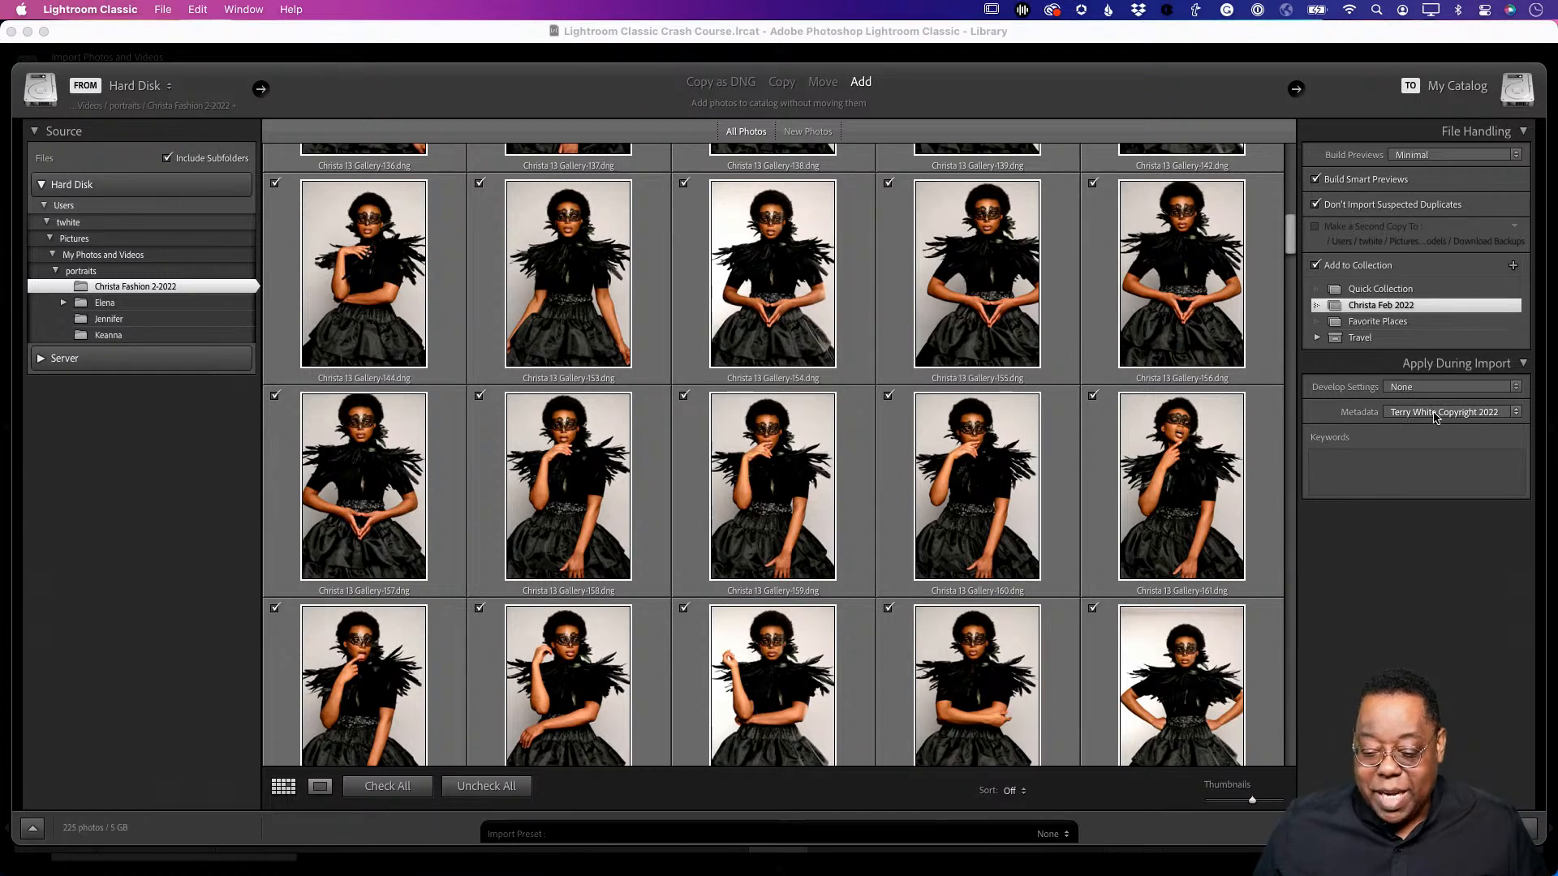
- Open the Edit Metadata Presets editor from the Metadata dropdown
click(1437, 414)
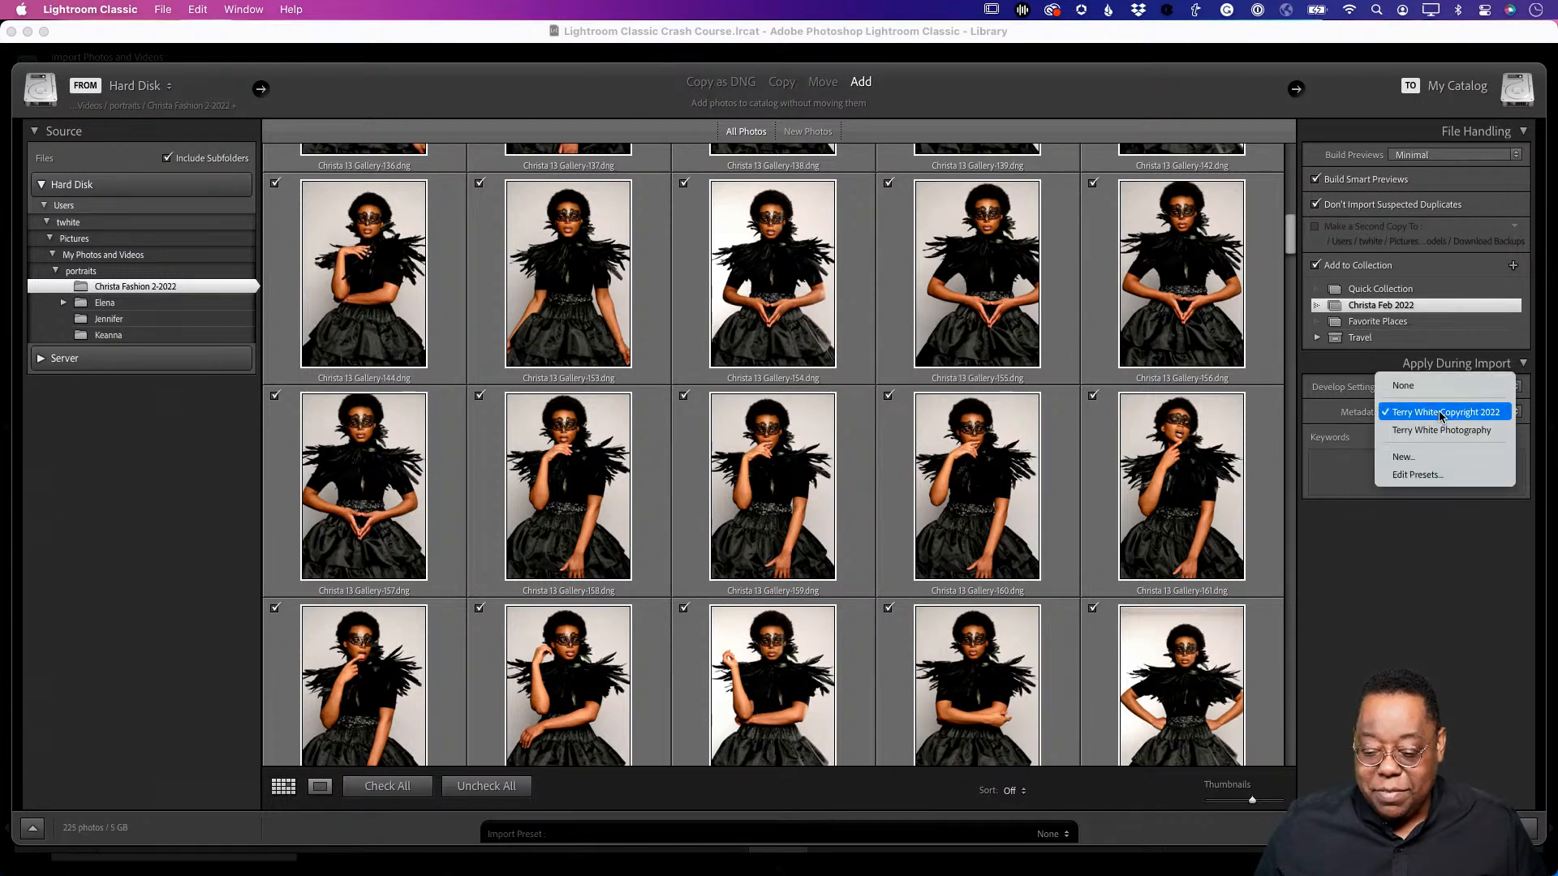
click(1416, 475)
scroll(875, 437, down, 5)
scroll(869, 438, down, 10)
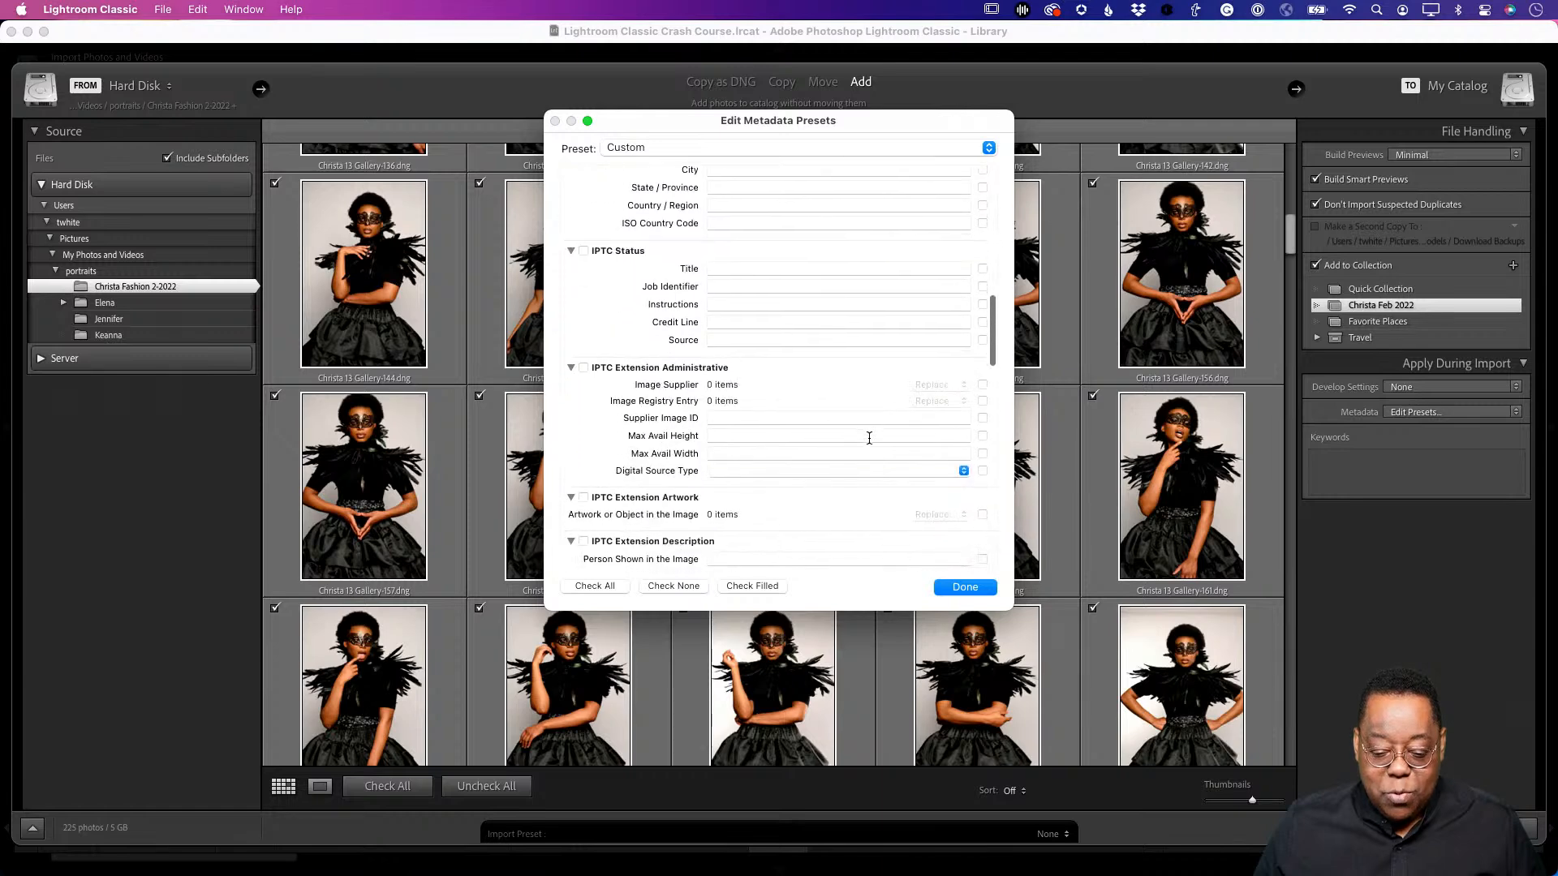
scroll(869, 439, down, 10)
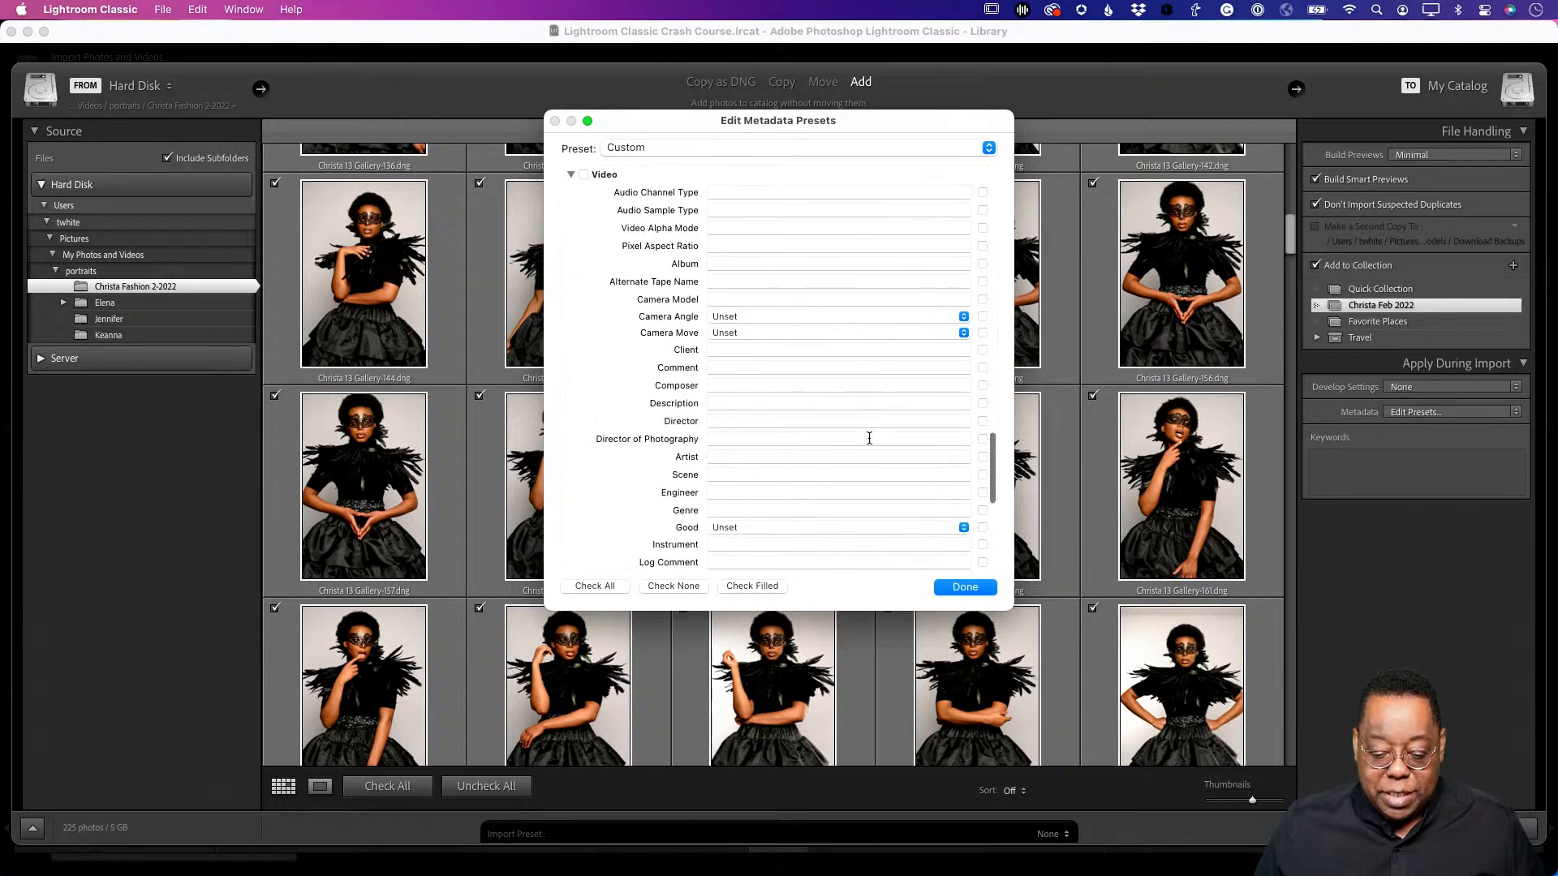
scroll(869, 438, up, 20)
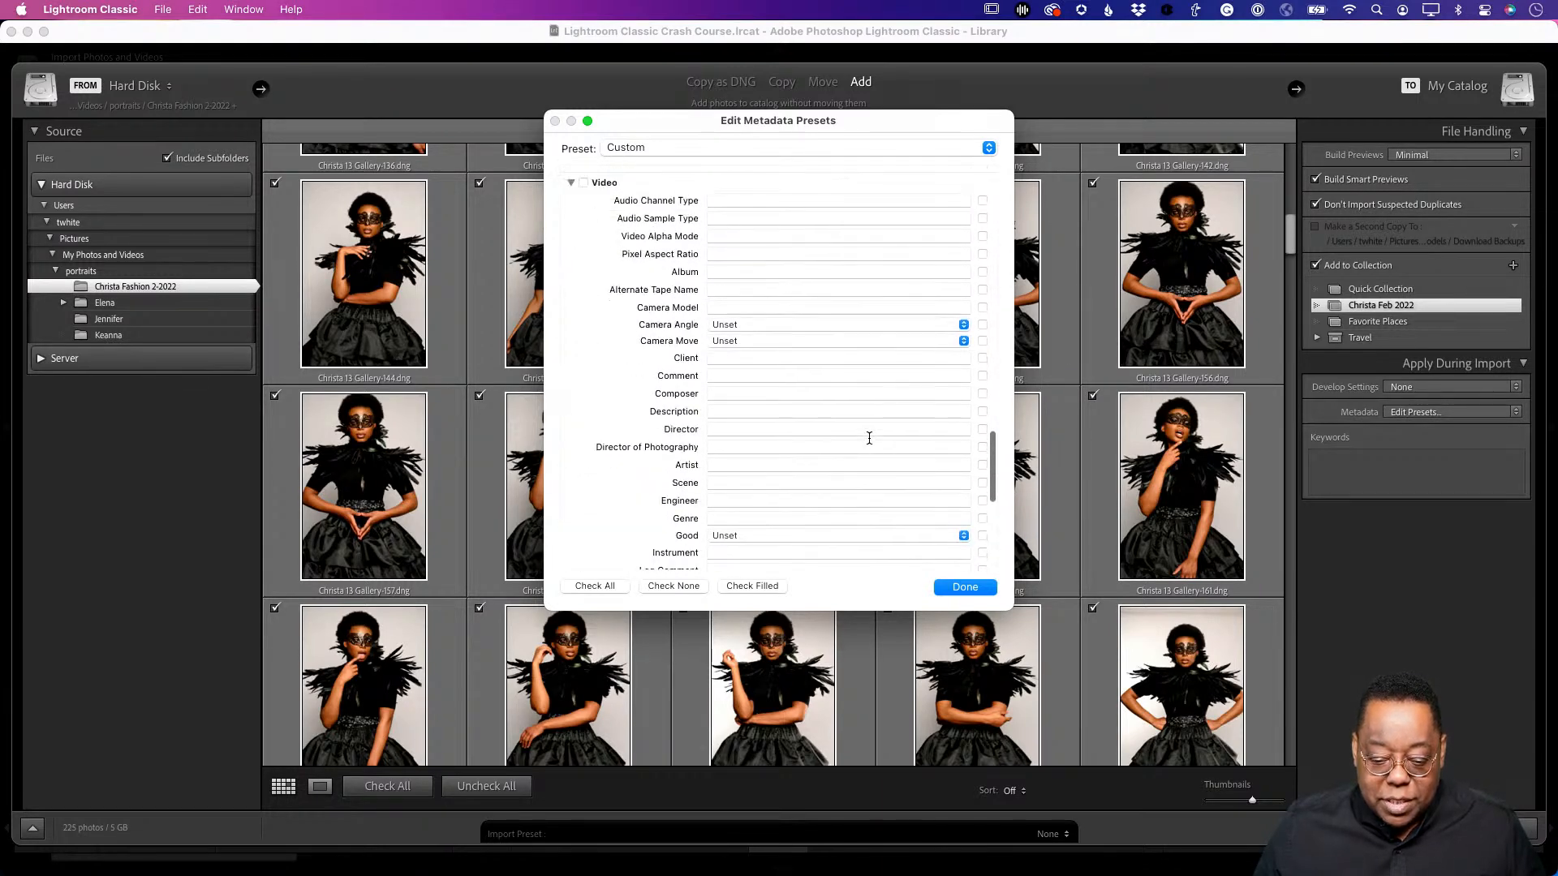
scroll(869, 438, up, 2)
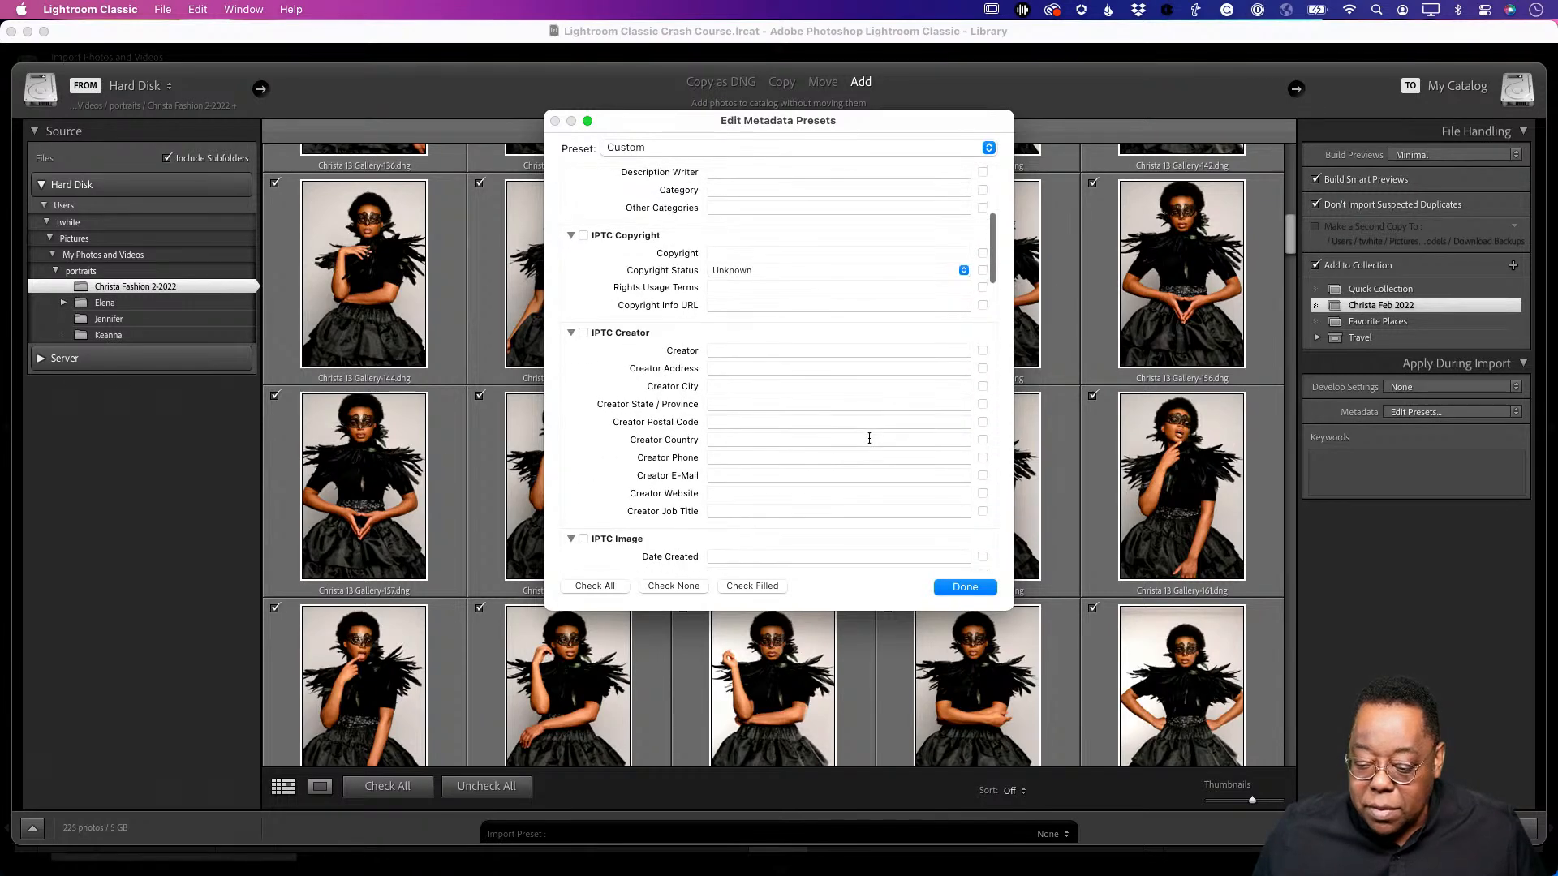
scroll(869, 438, up, 5)
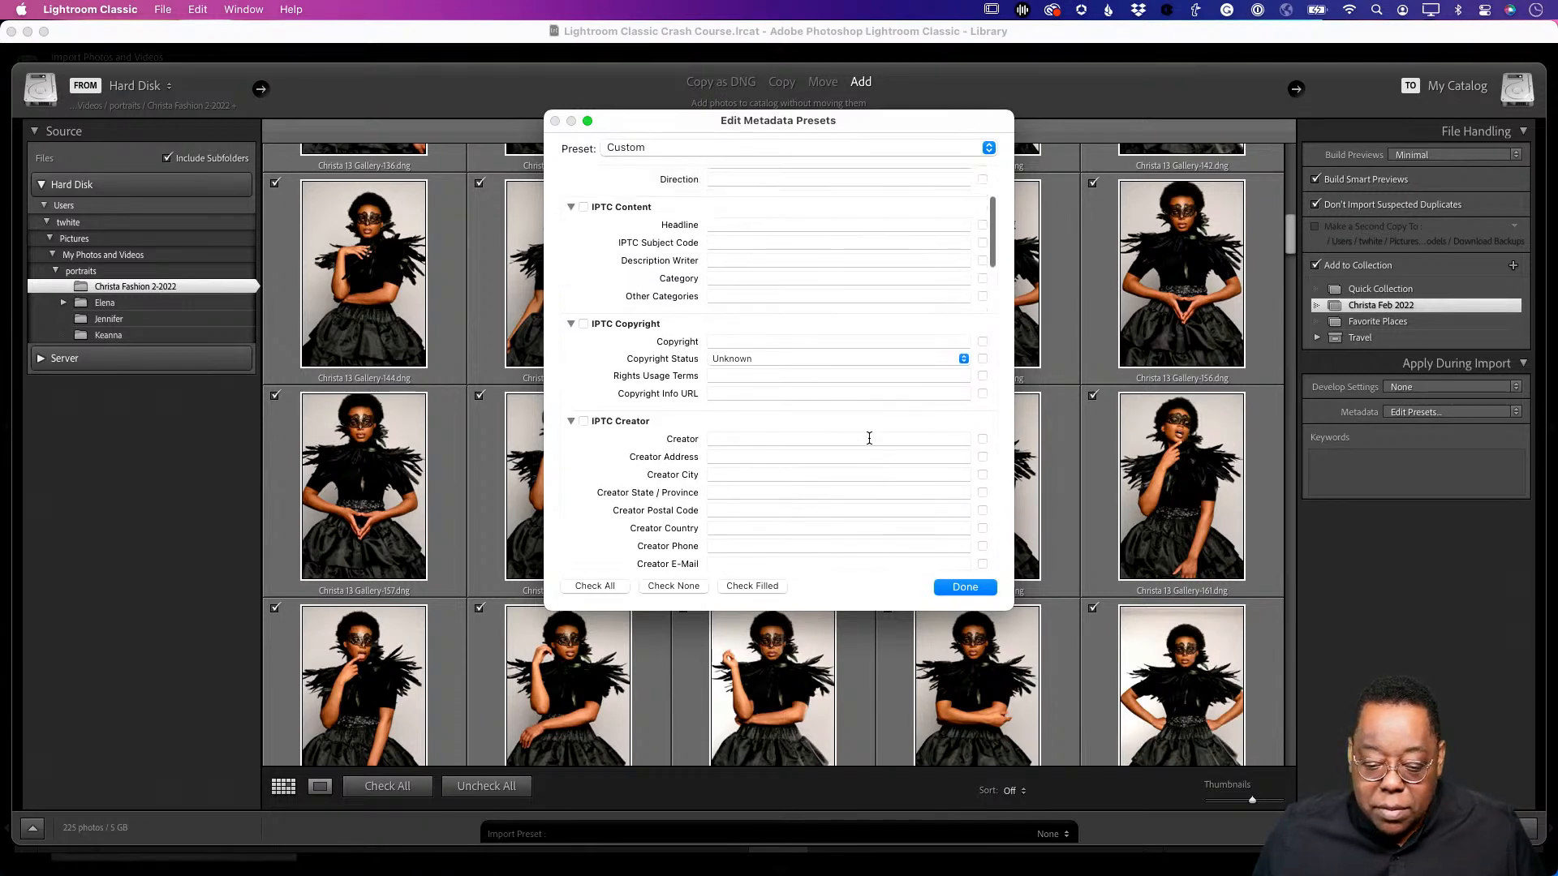
- Load the copyright 2022 preset and review its copyright and creator fields
click(670, 153)
click(649, 170)
scroll(879, 414, down, 4)
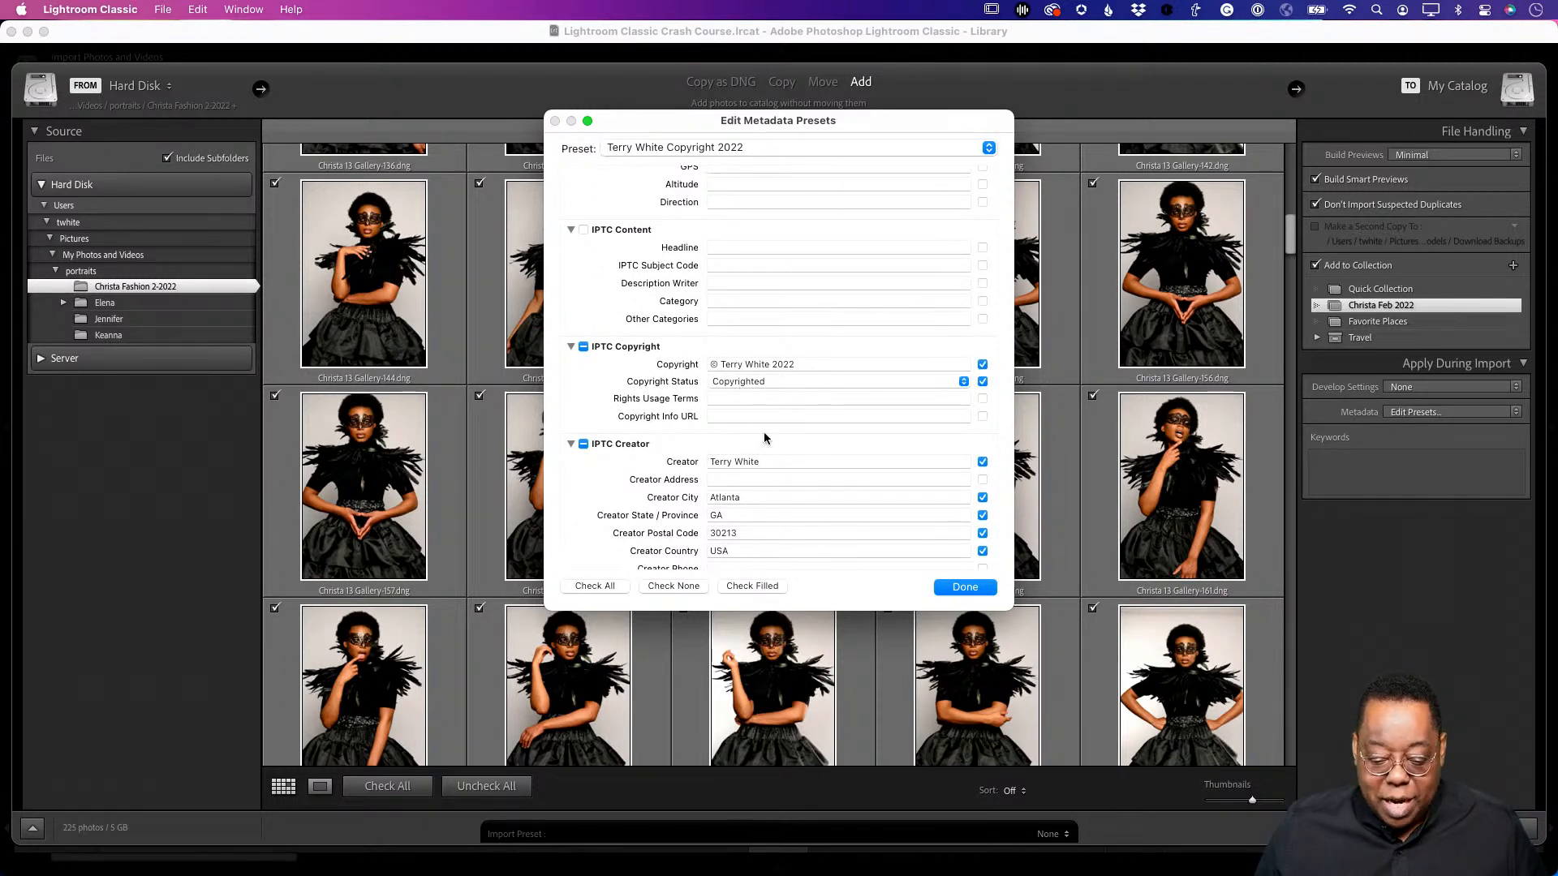
scroll(777, 476, down, 5)
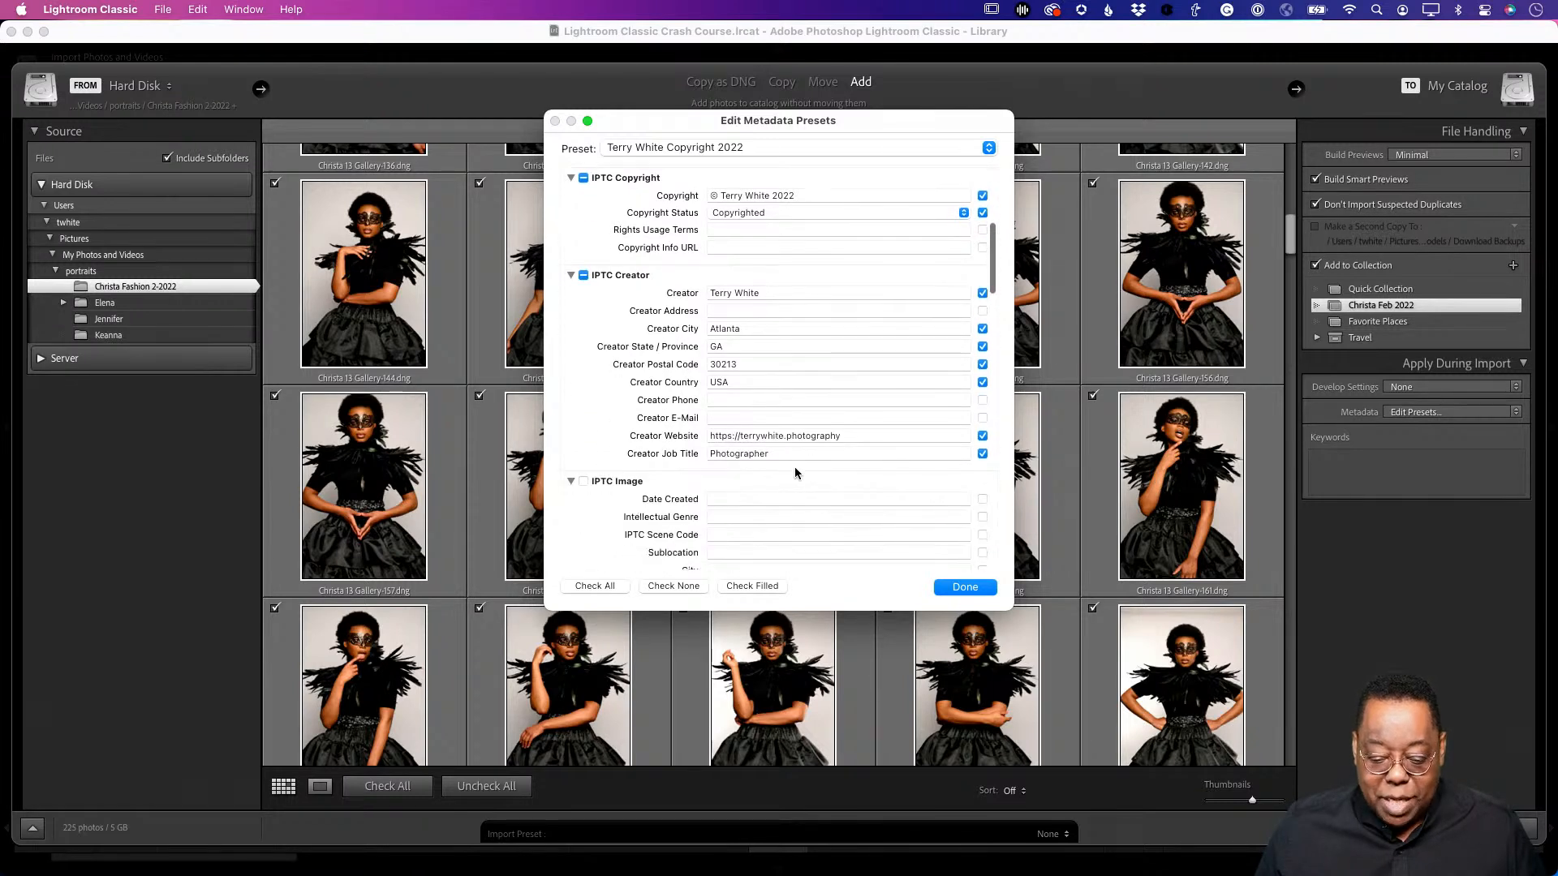
scroll(773, 495, down, 3)
scroll(772, 494, up, 6)
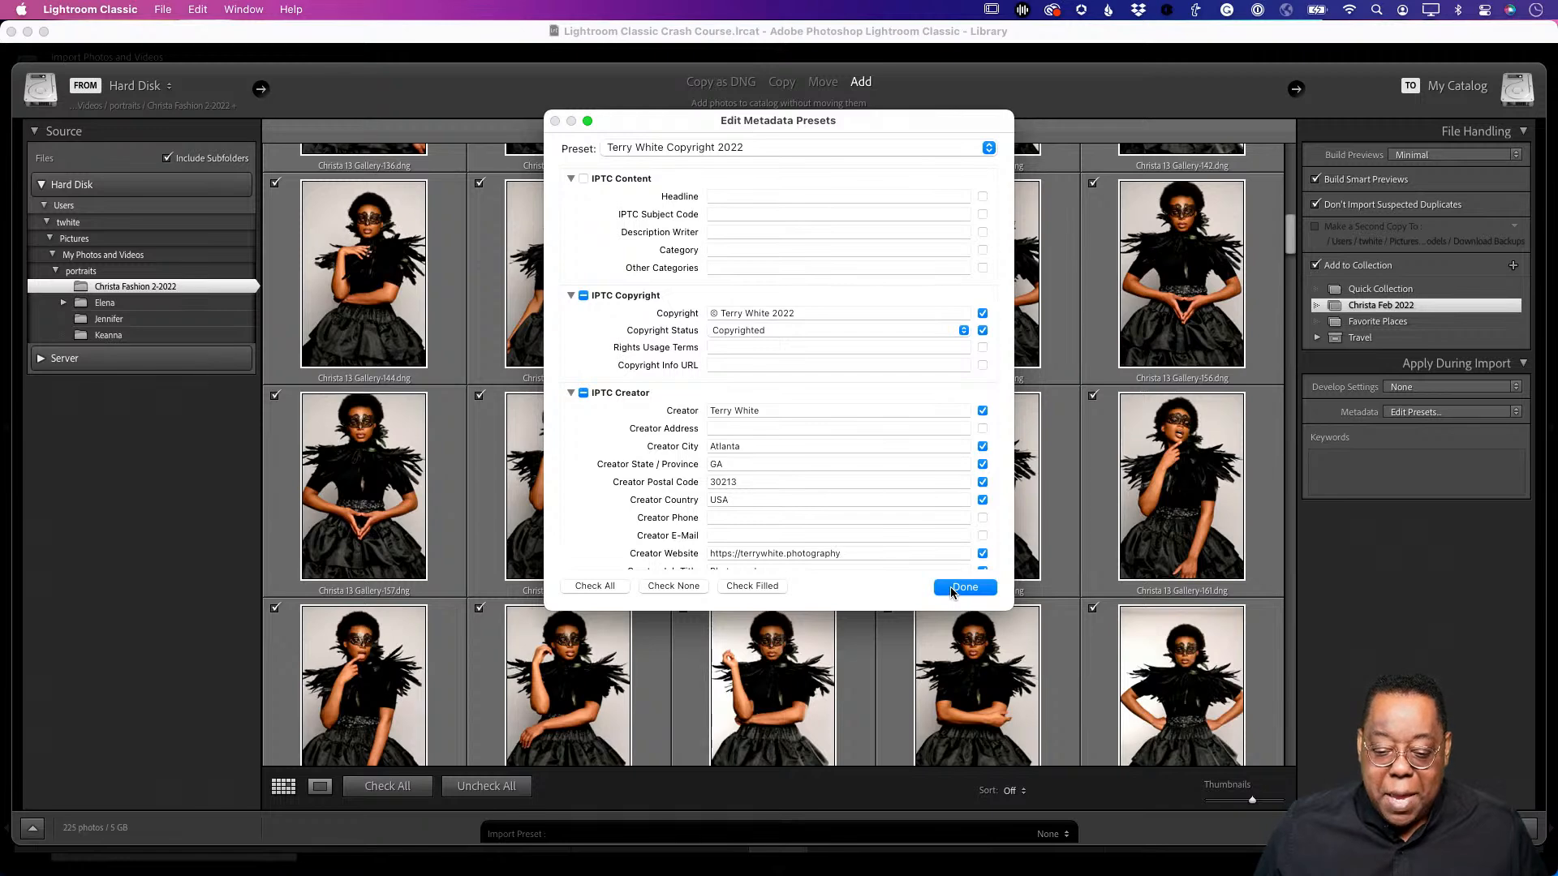
- Close the metadata preset editor, keeping the copyright 2022 preset applied
click(989, 589)
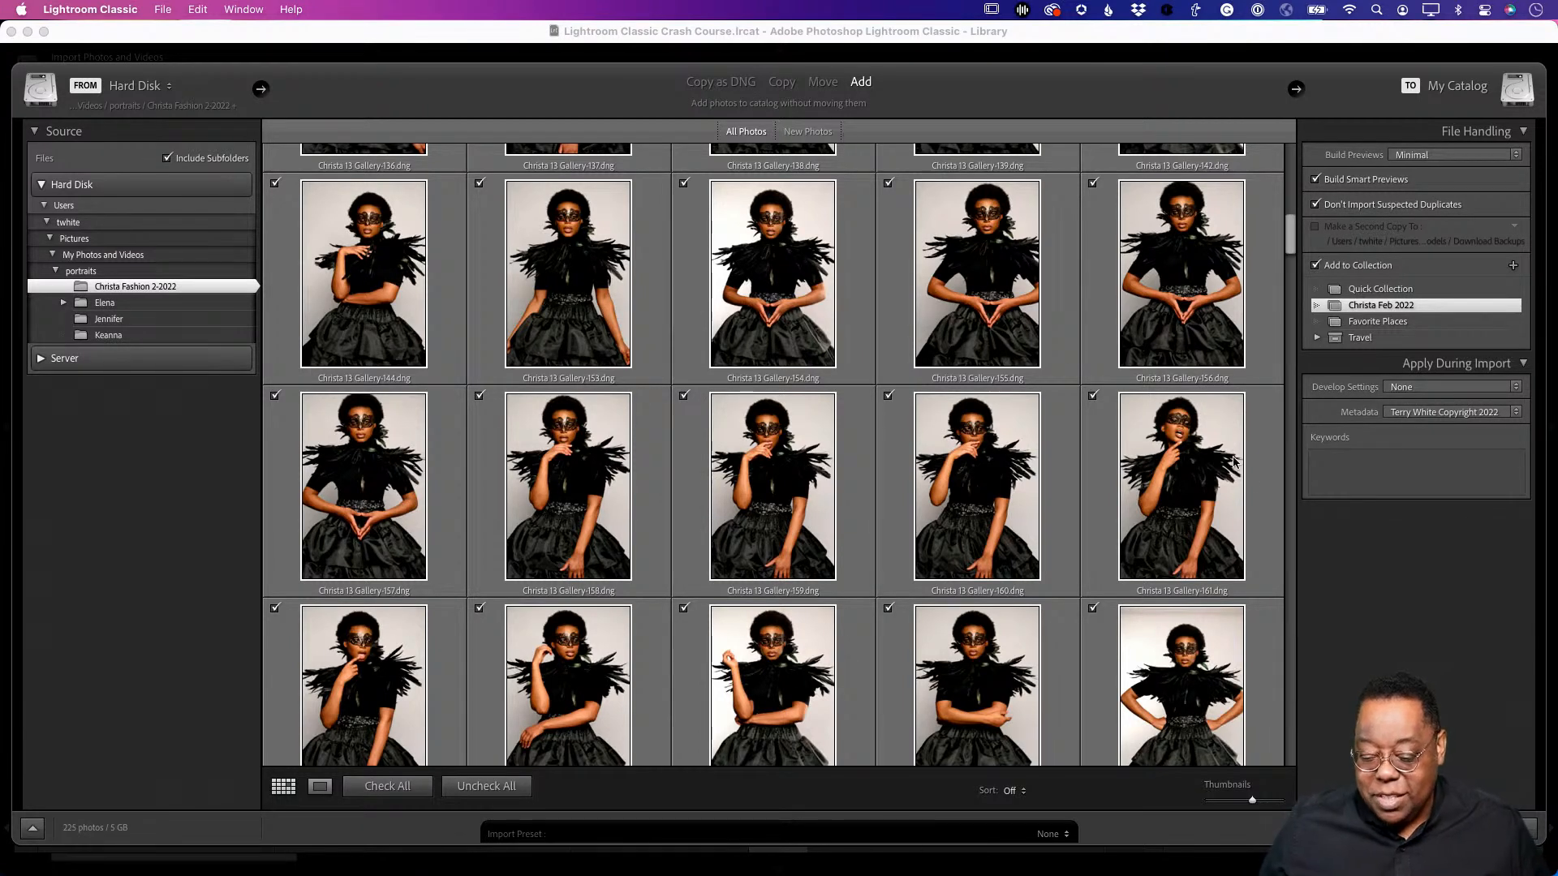
click(1408, 828)
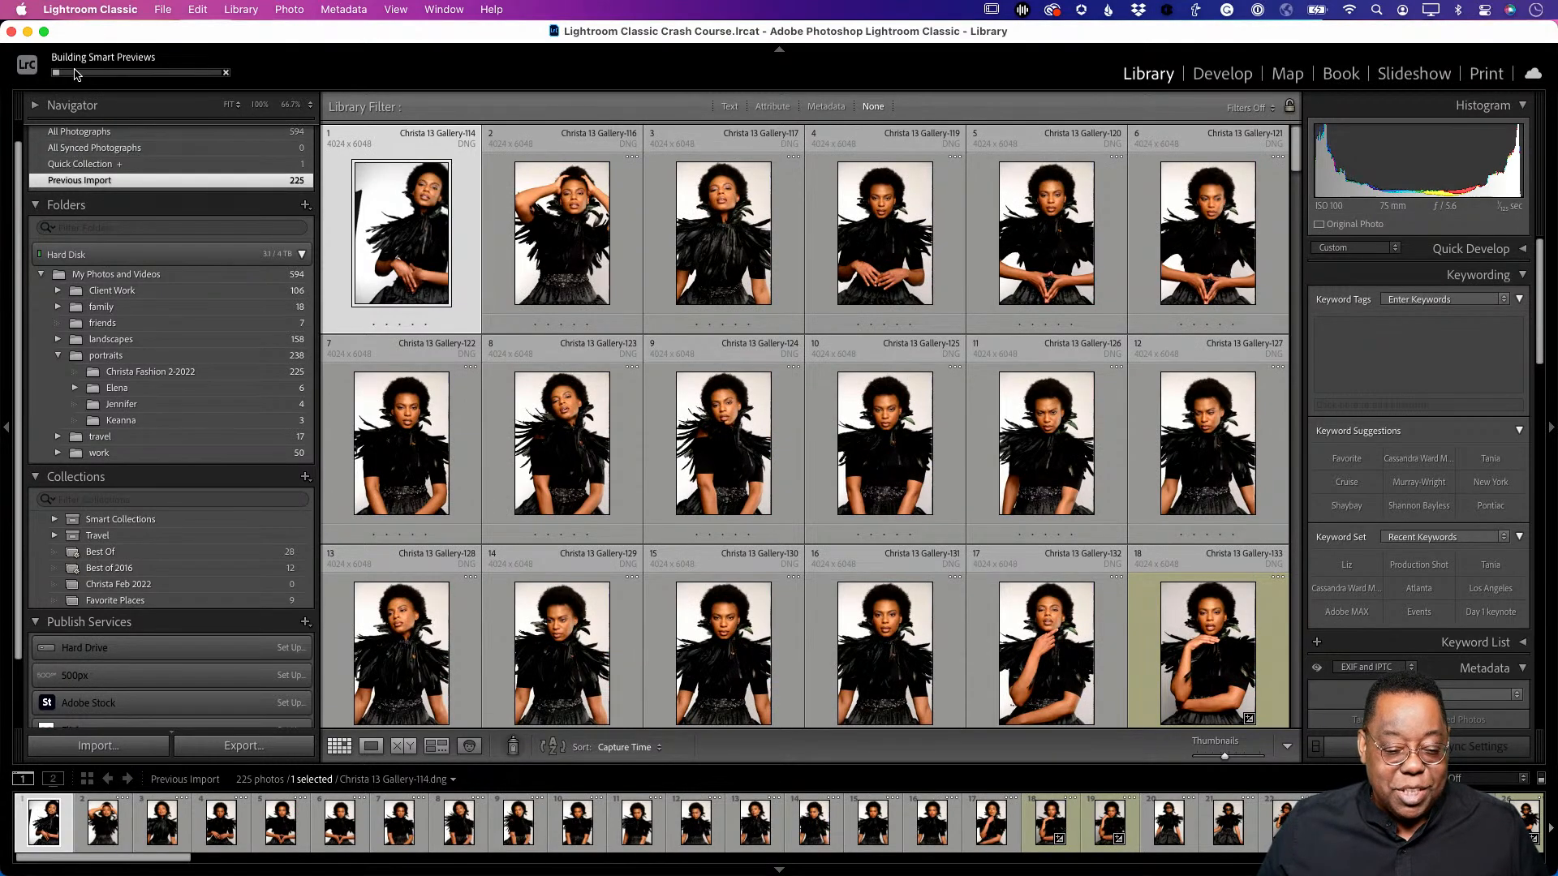
scroll(653, 369, down, 15)
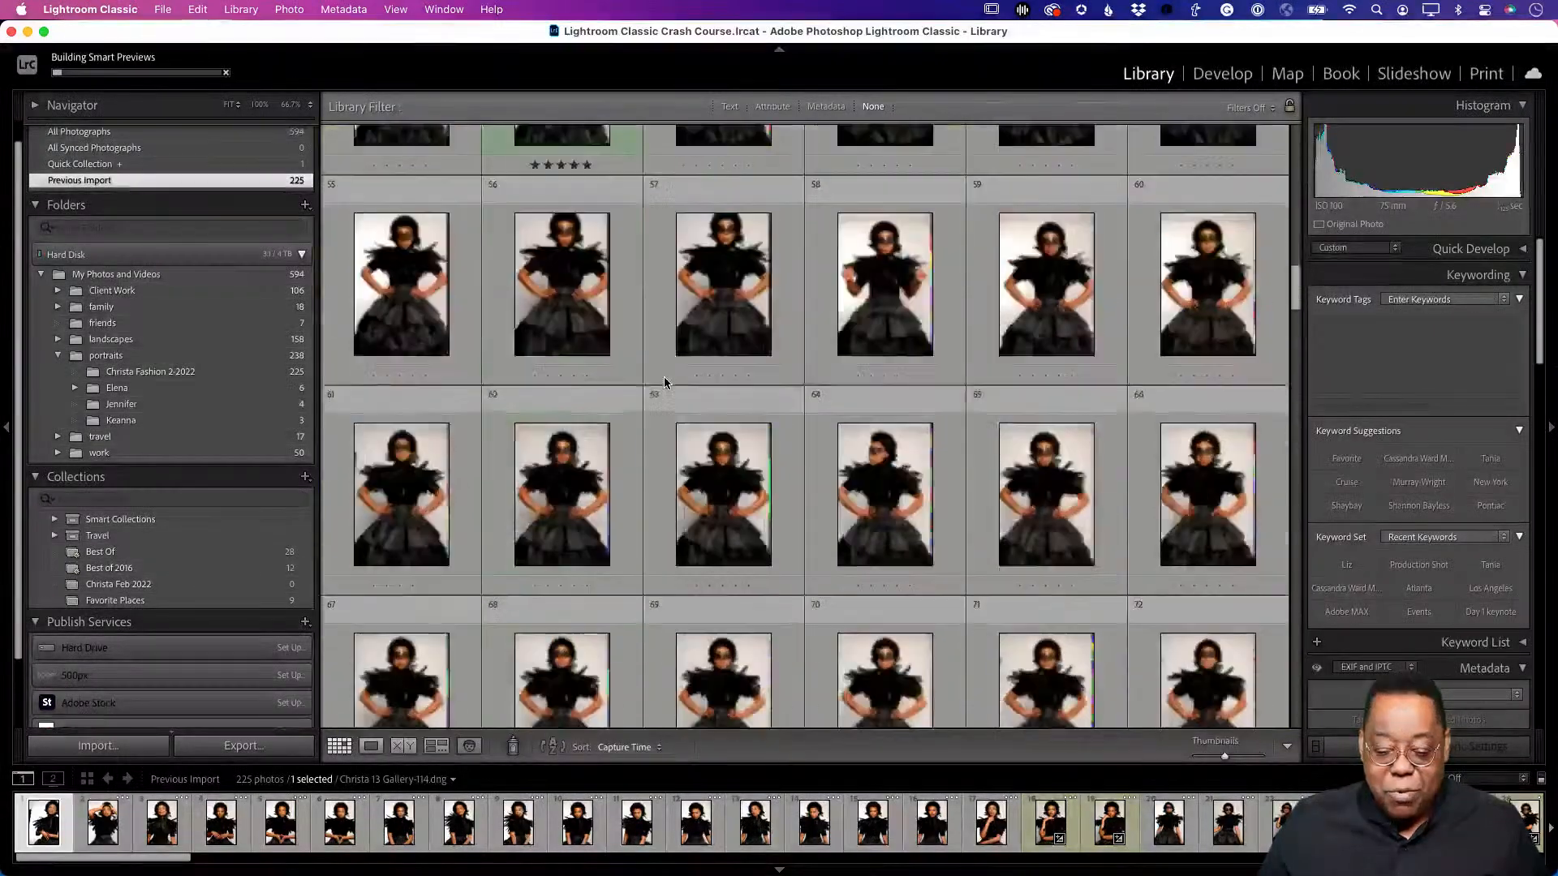
scroll(664, 382, down, 5)
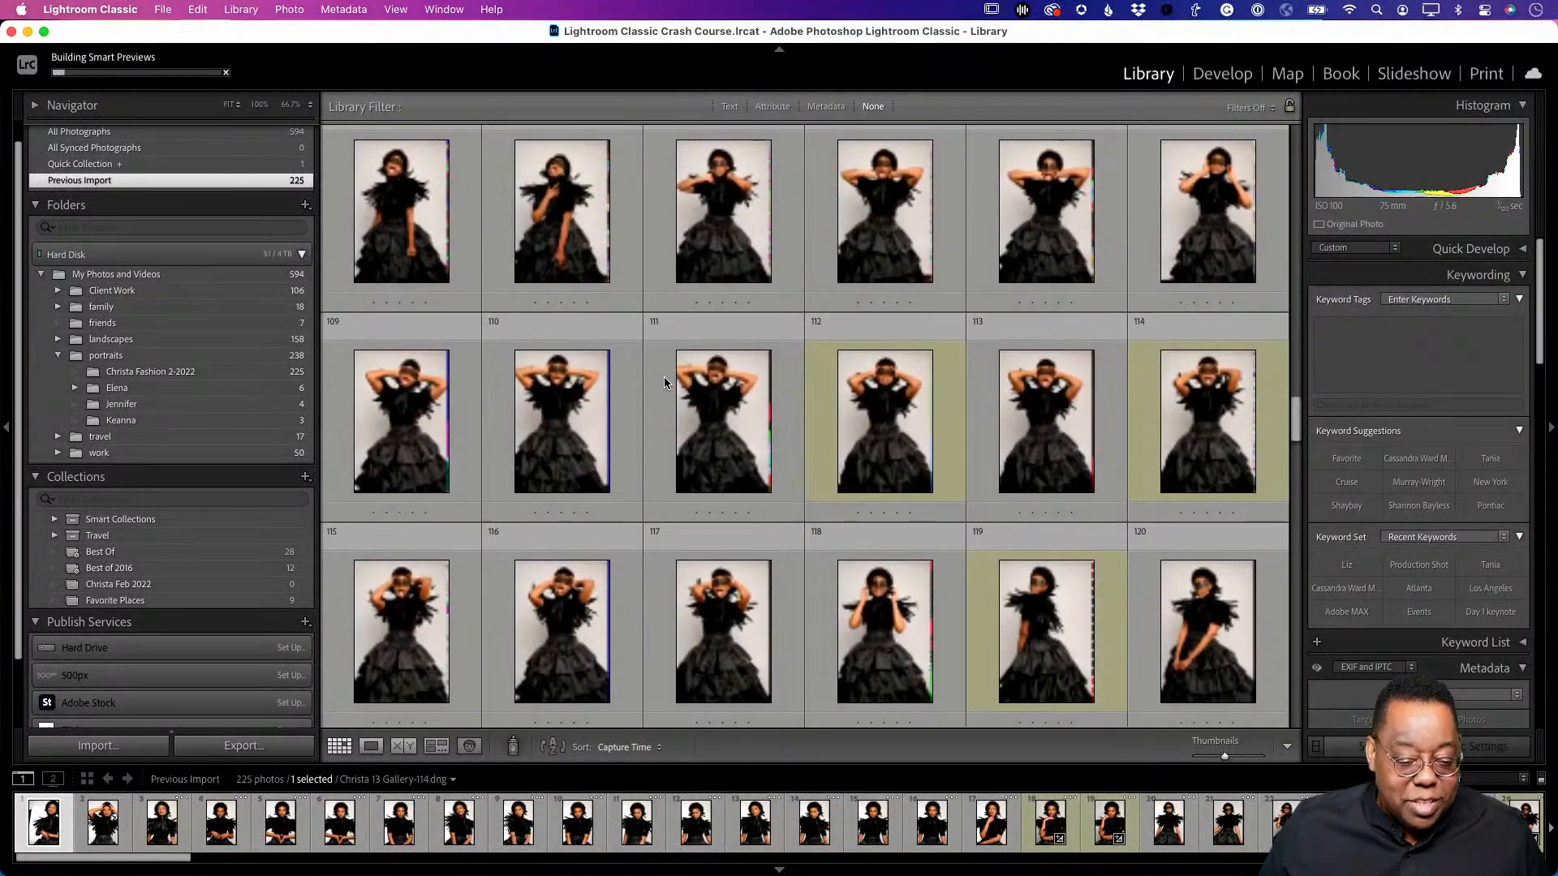
scroll(665, 382, down, 15)
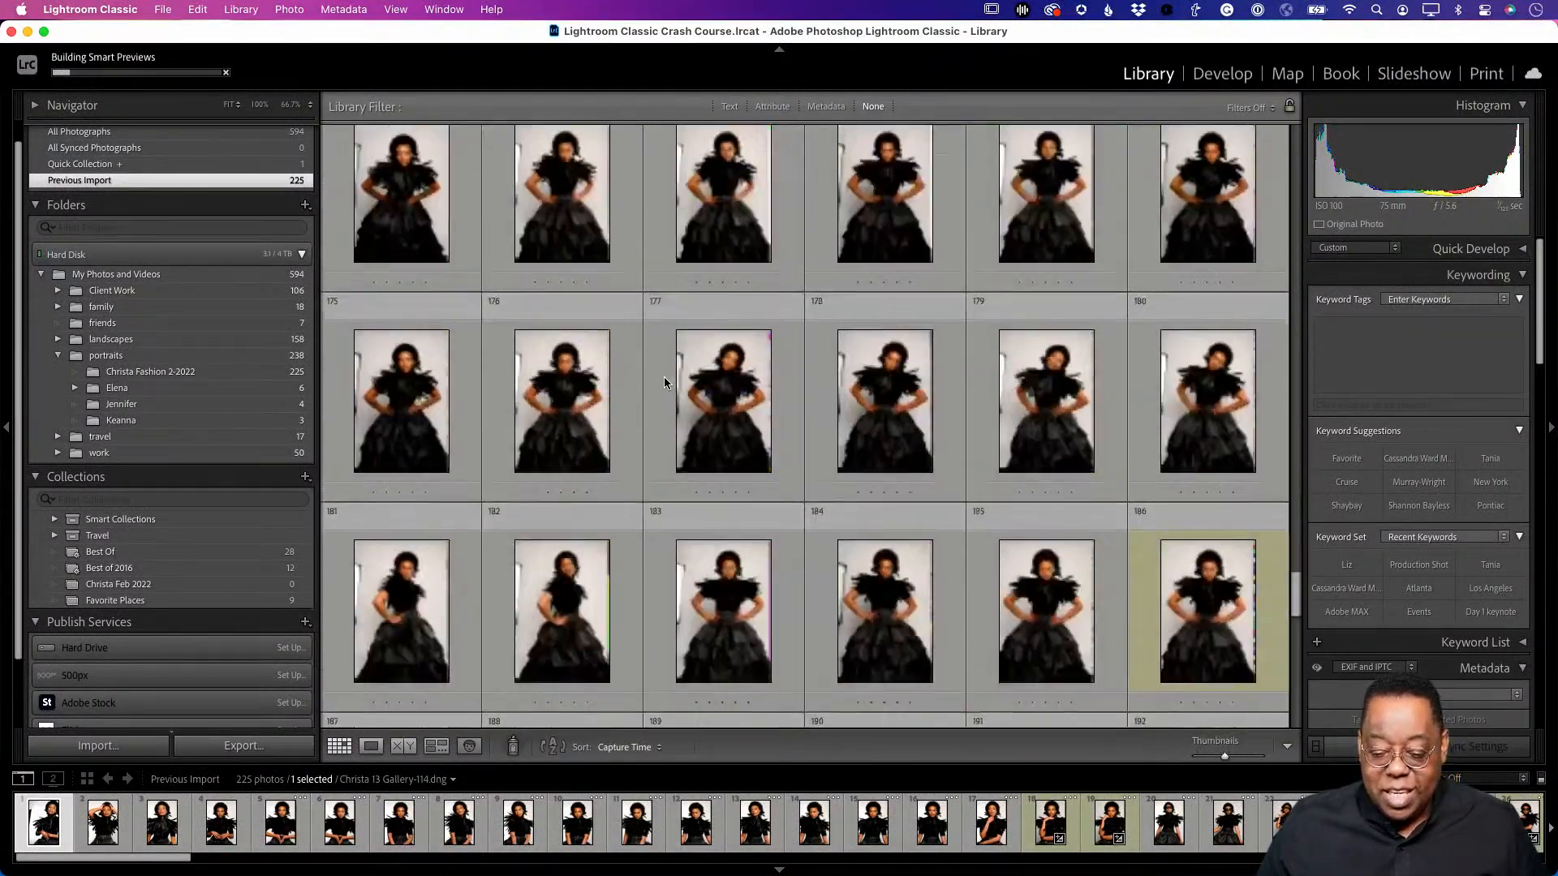
scroll(664, 378, up, 10)
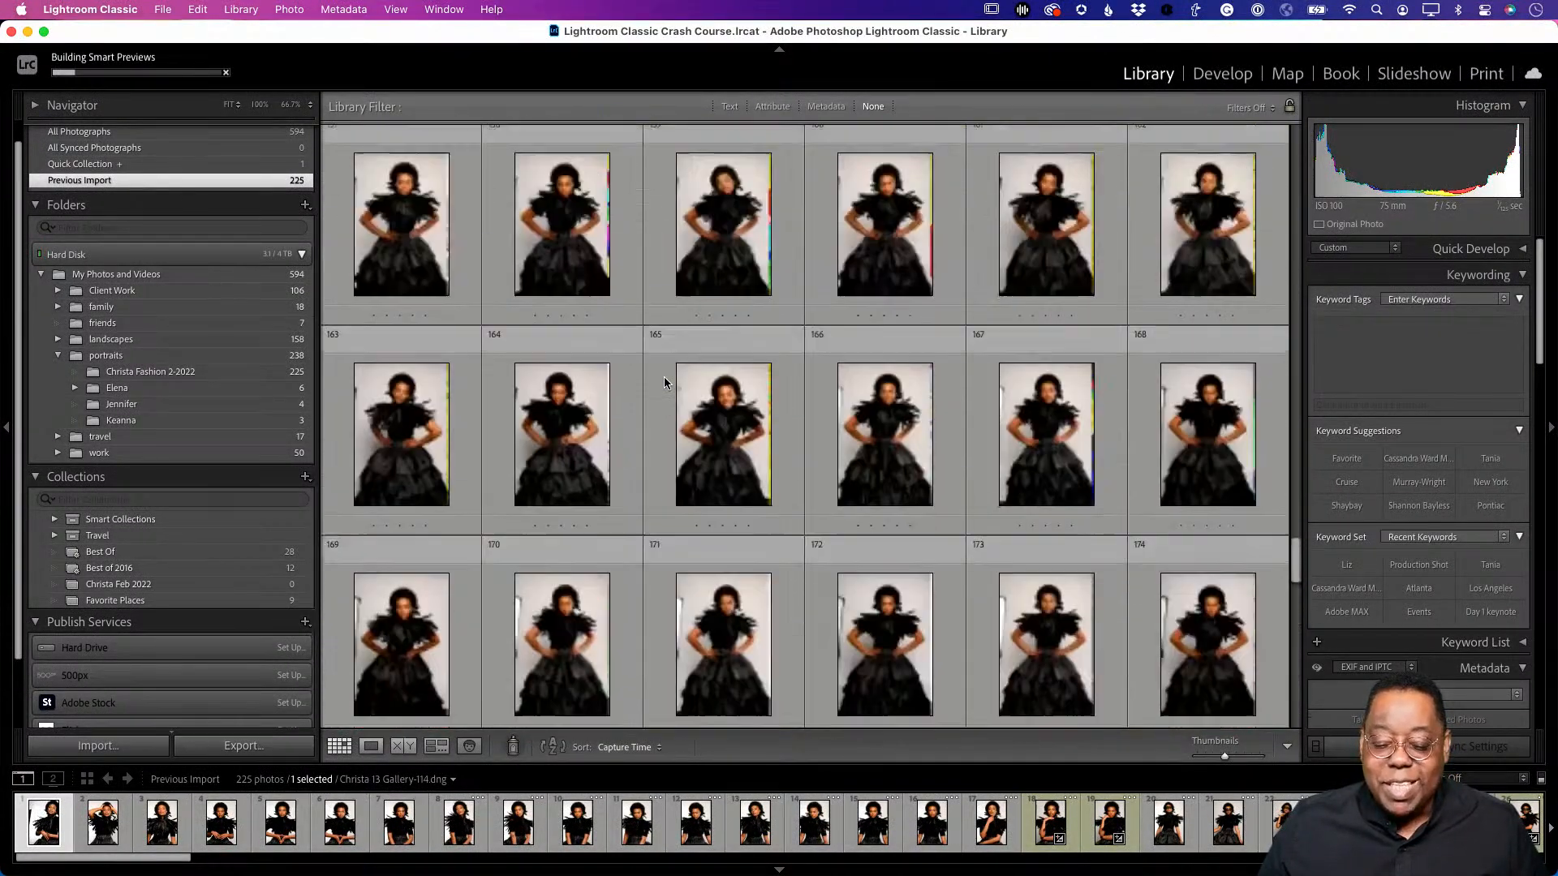
scroll(664, 382, up, 7)
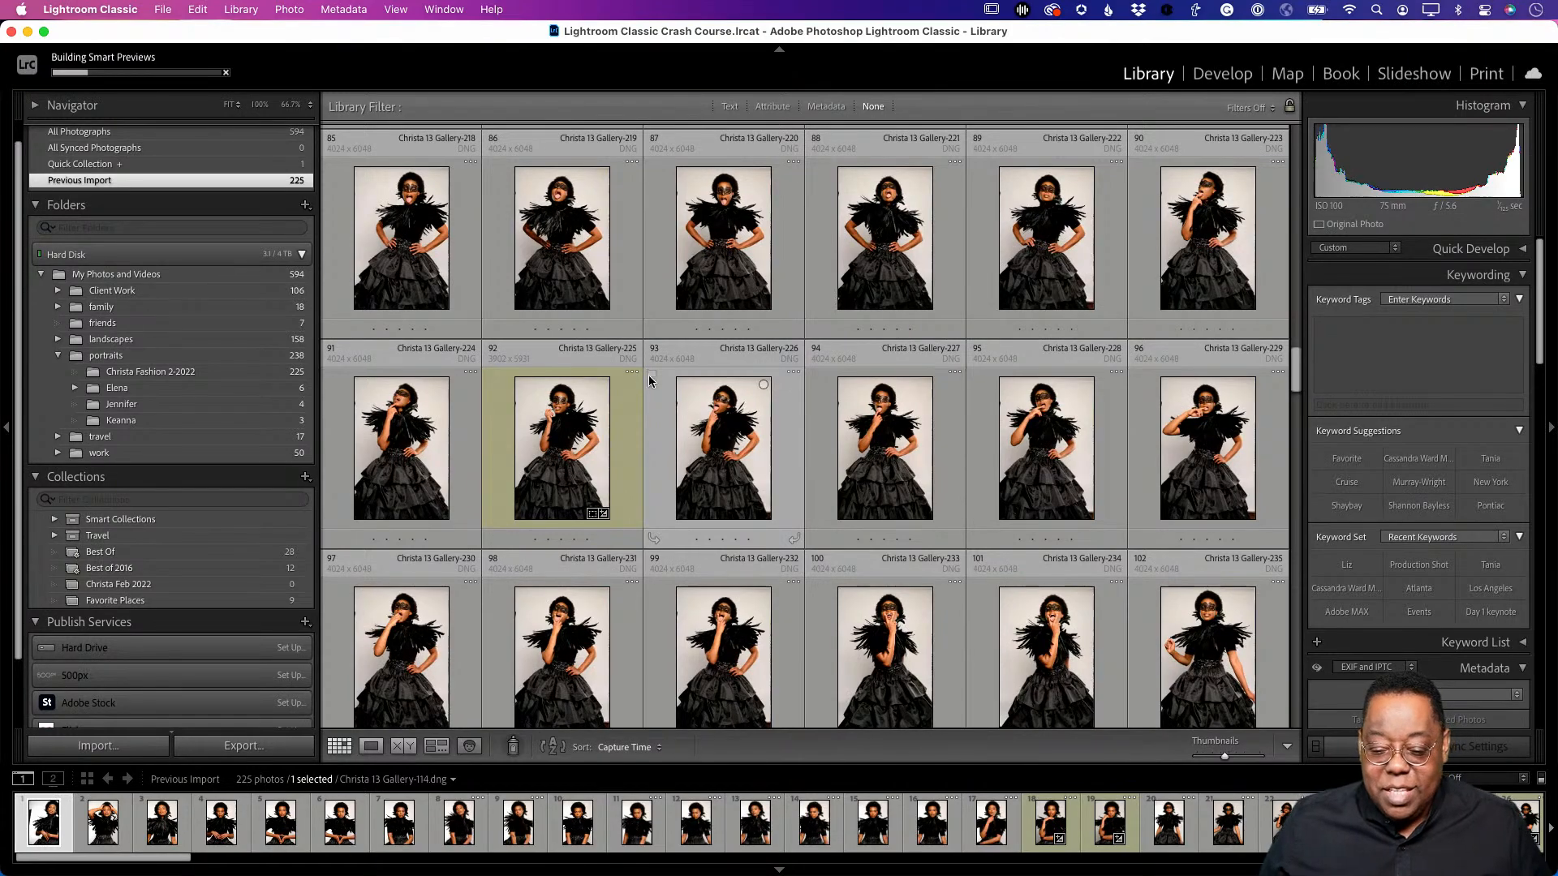
scroll(665, 377, up, 2)
scroll(665, 371, up, 10)
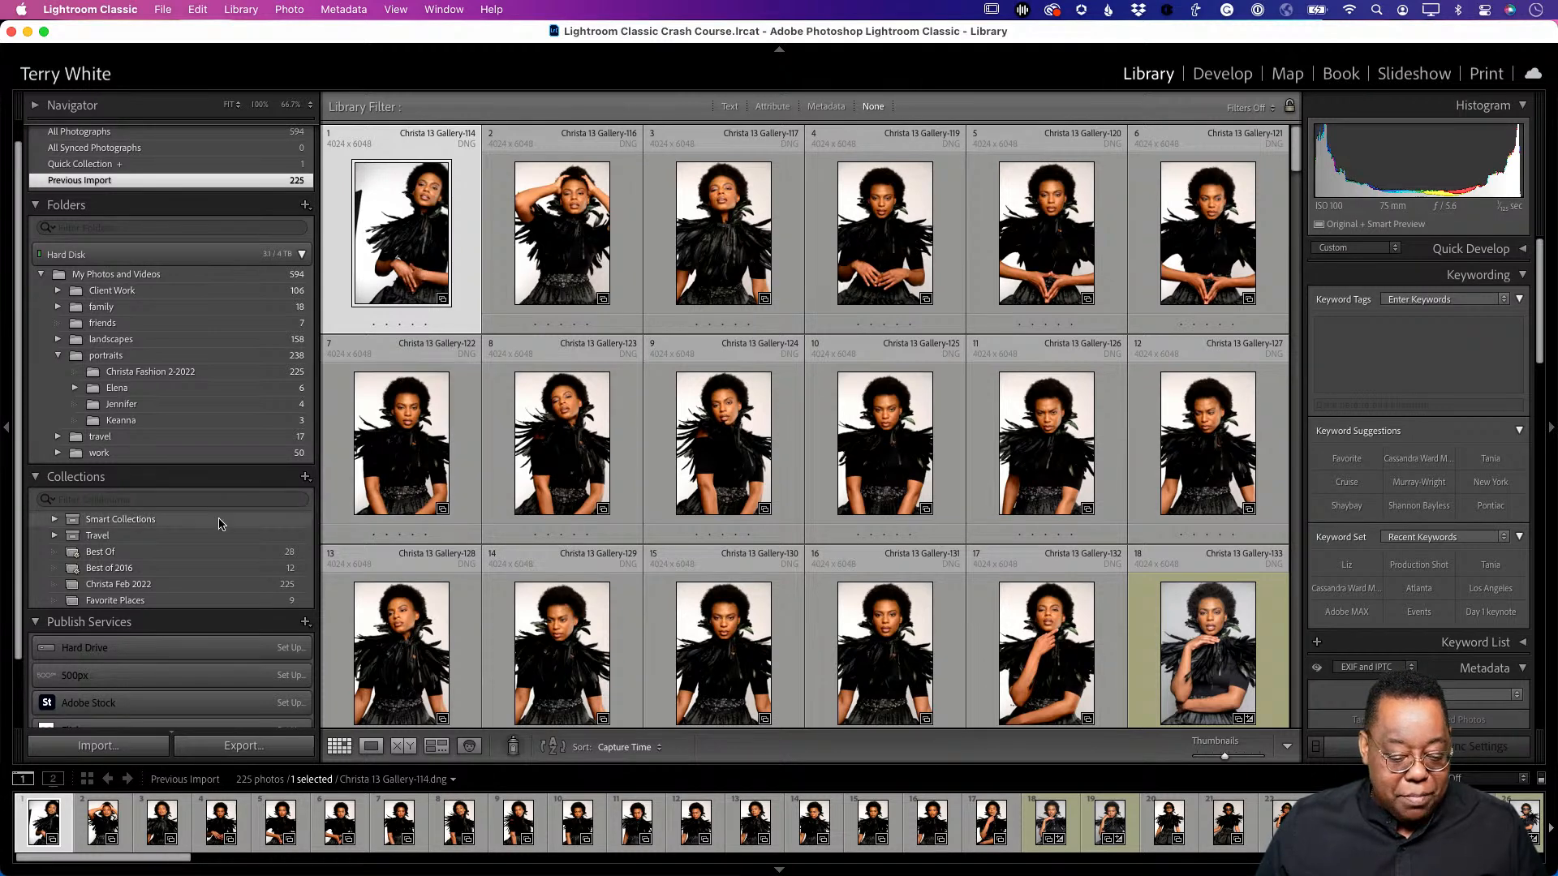
- Move from the Christa Feb 2022 collection to the Christa Fashion 2-2022 folder under Hard Disk
click(149, 588)
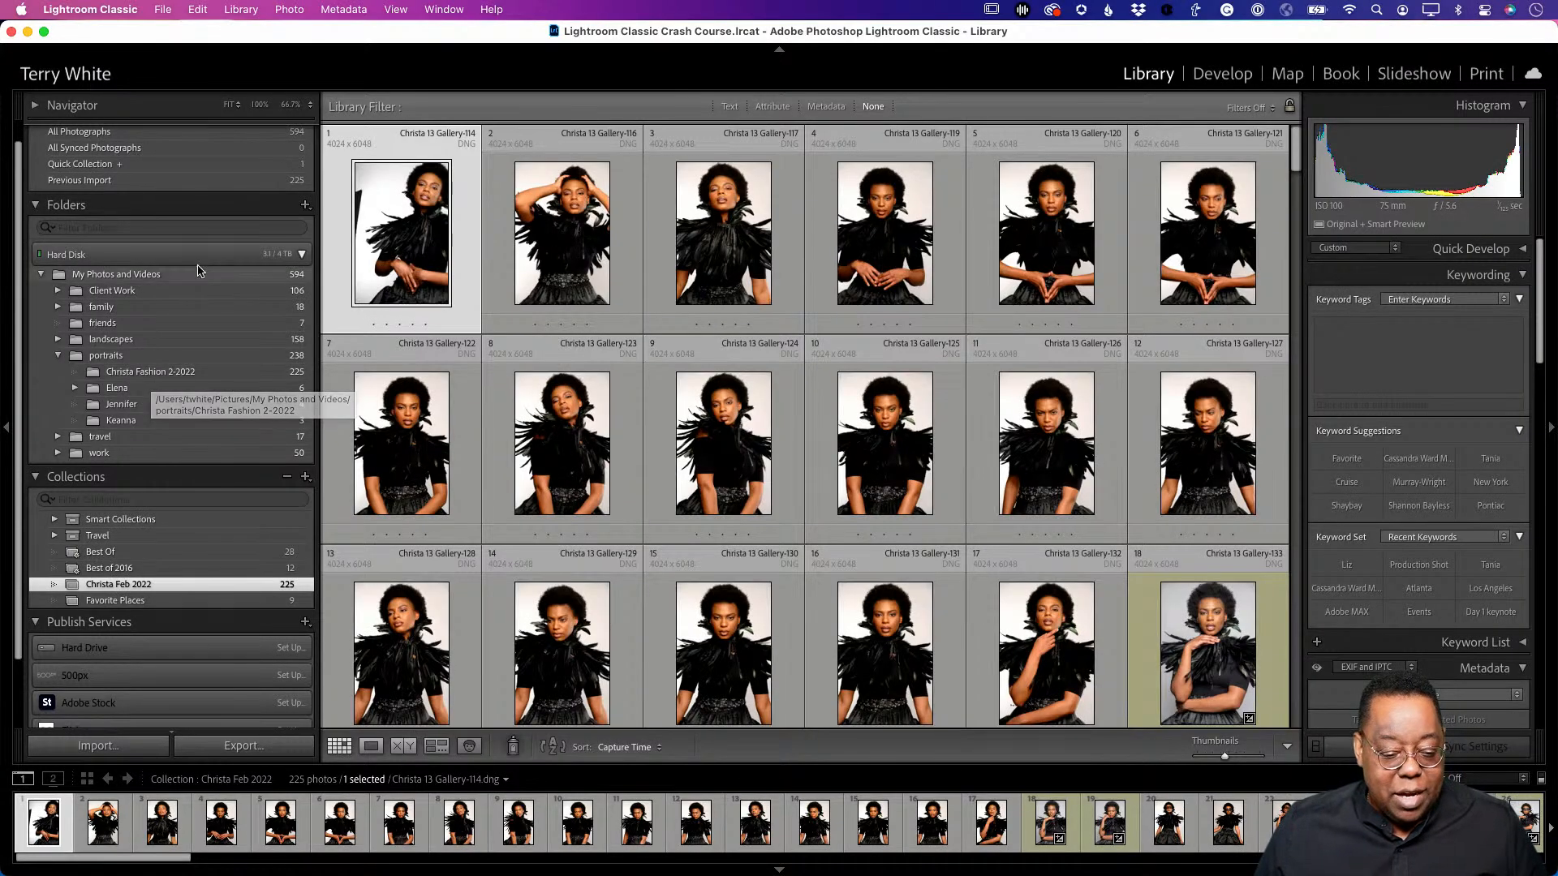
click(302, 254)
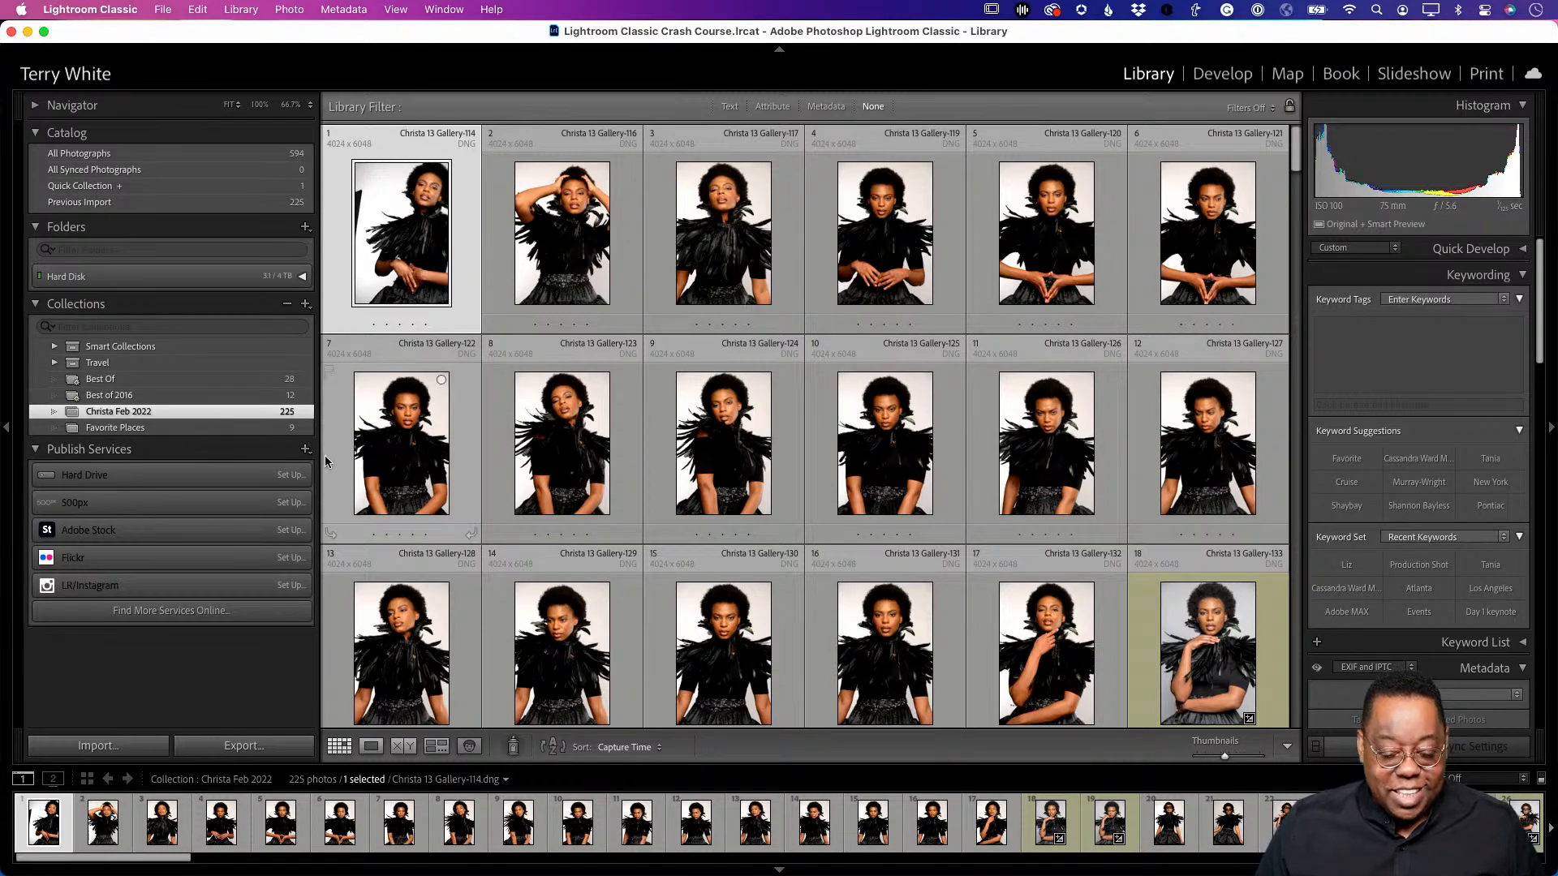
scroll(691, 477, down, 15)
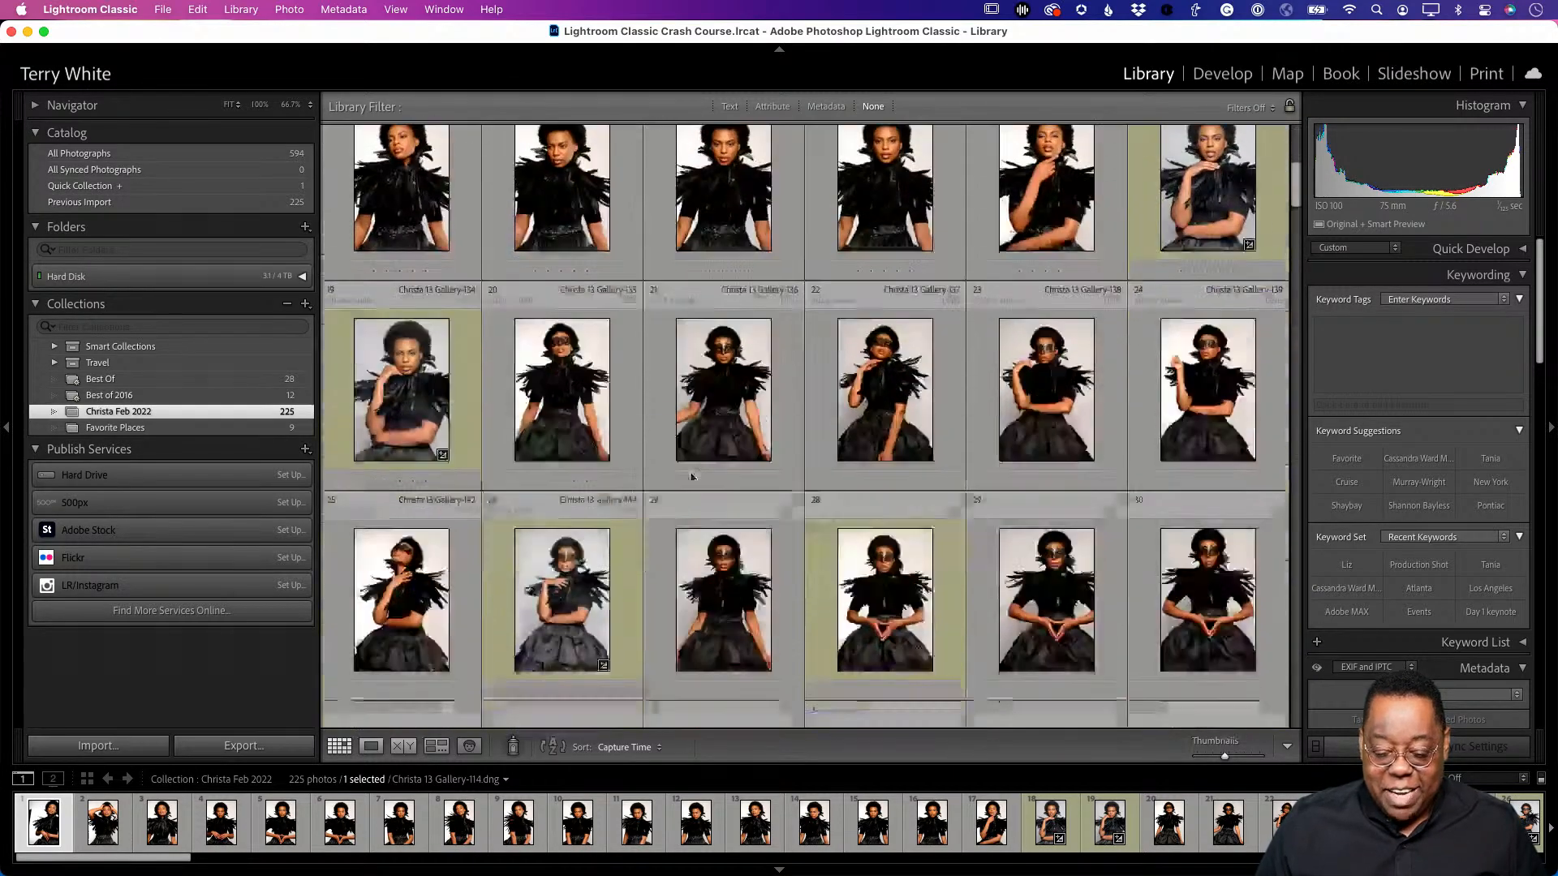
scroll(691, 479, down, 5)
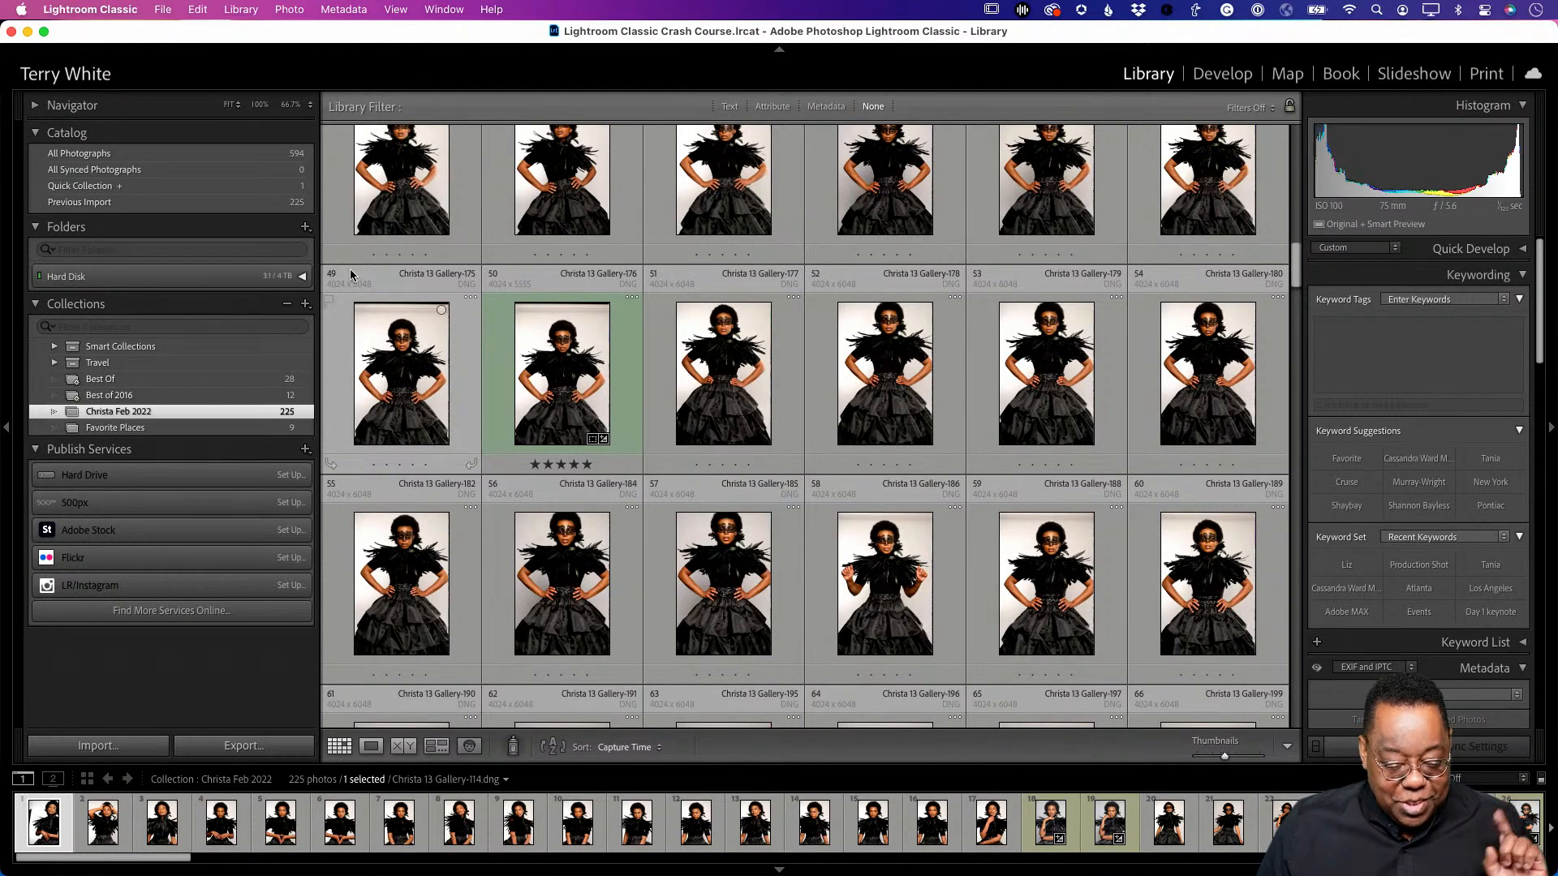
click(302, 276)
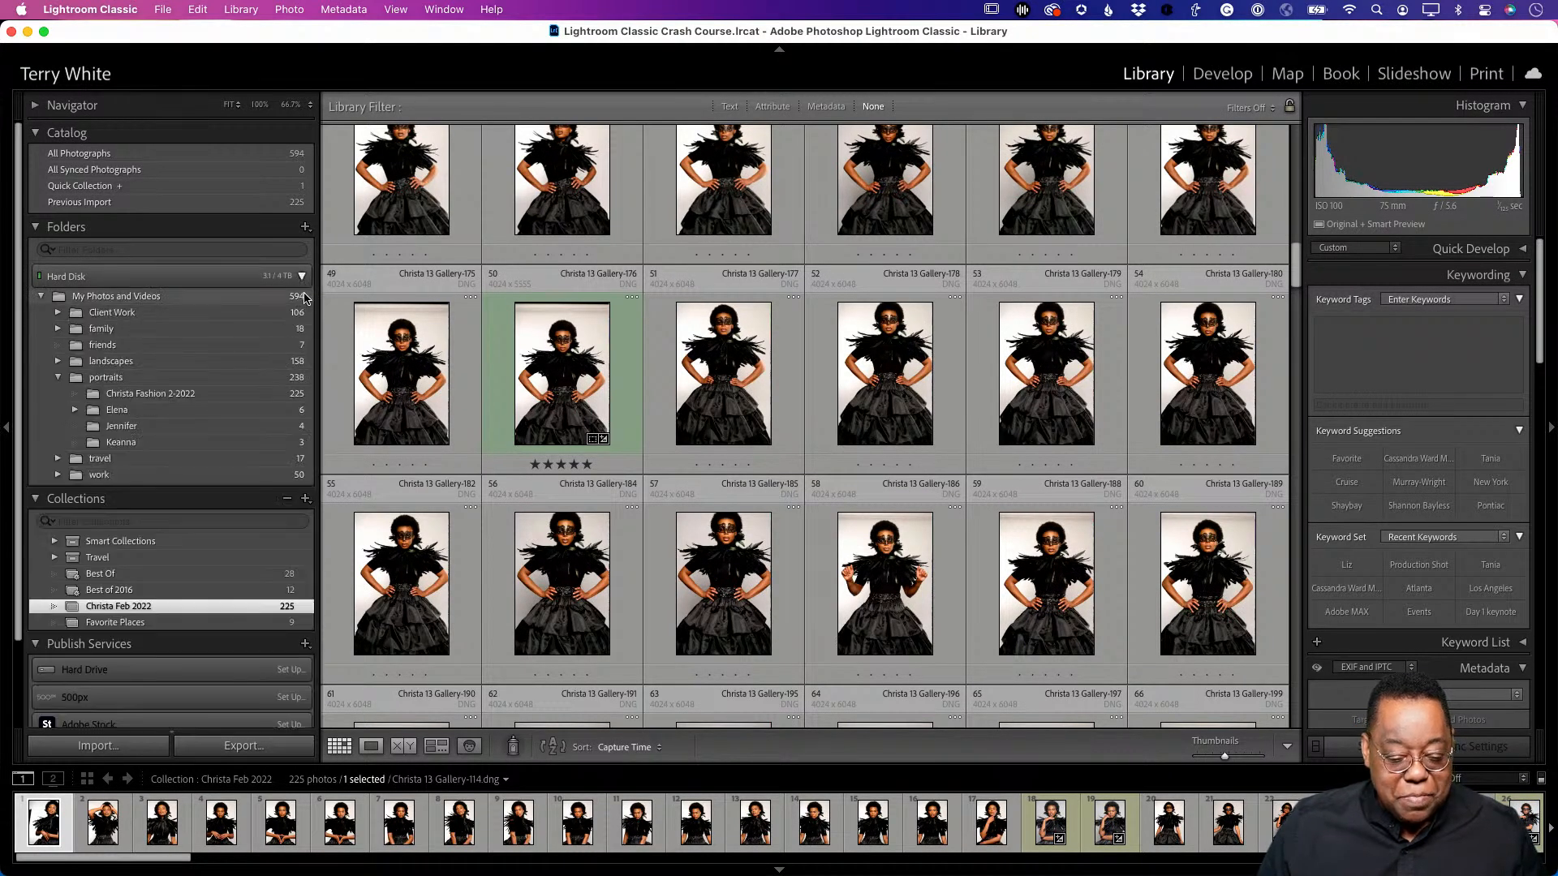
click(213, 395)
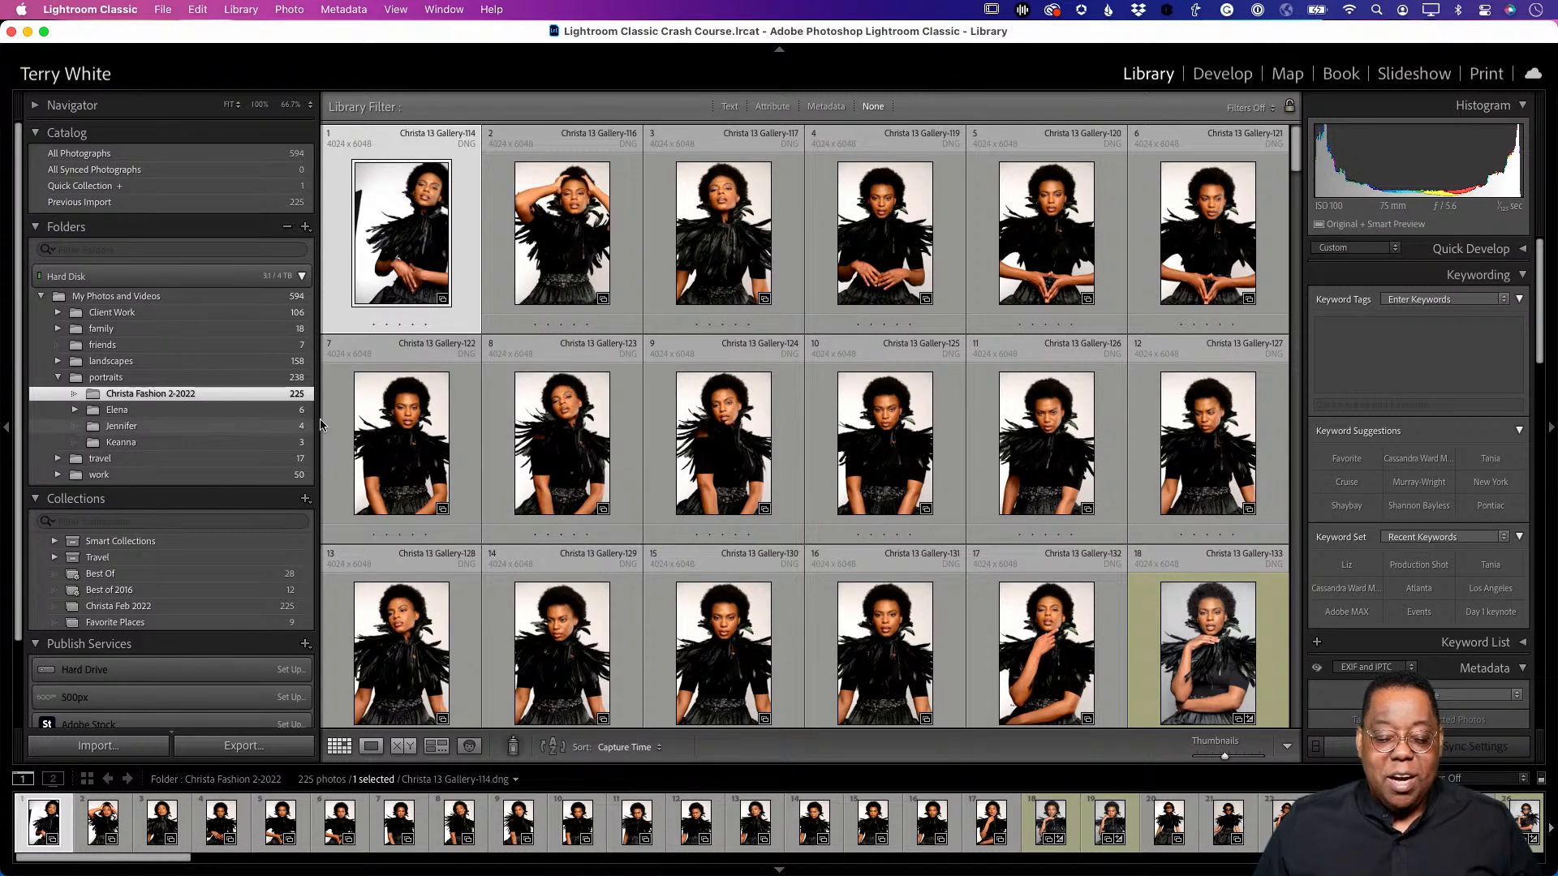
- Clear the yellow label from all 225 photos, then select the first photo
key(super+a)
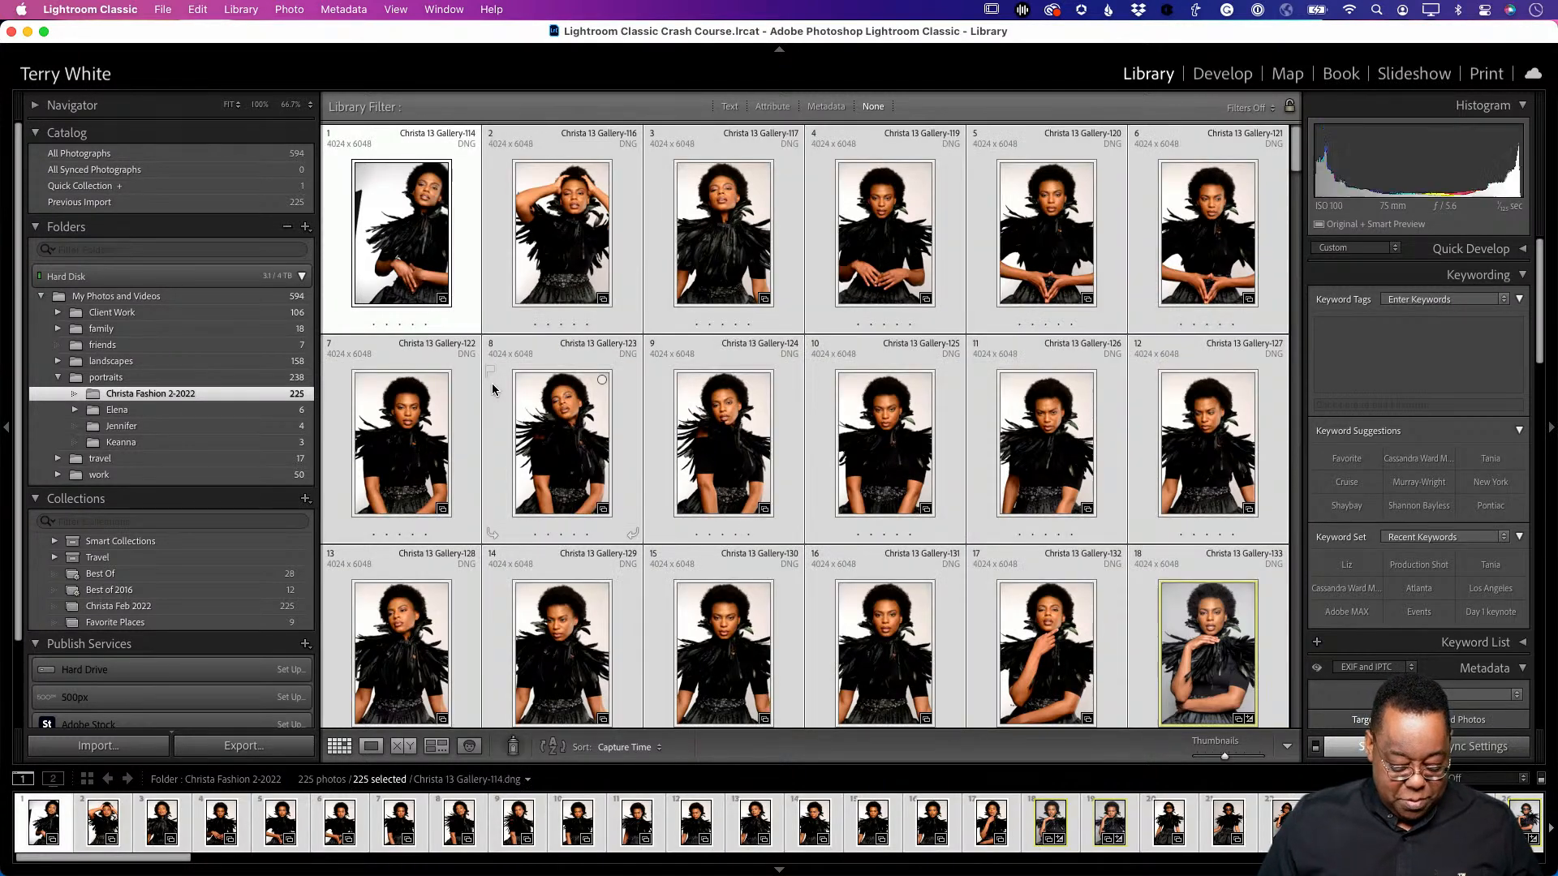
key(8)
key(8)
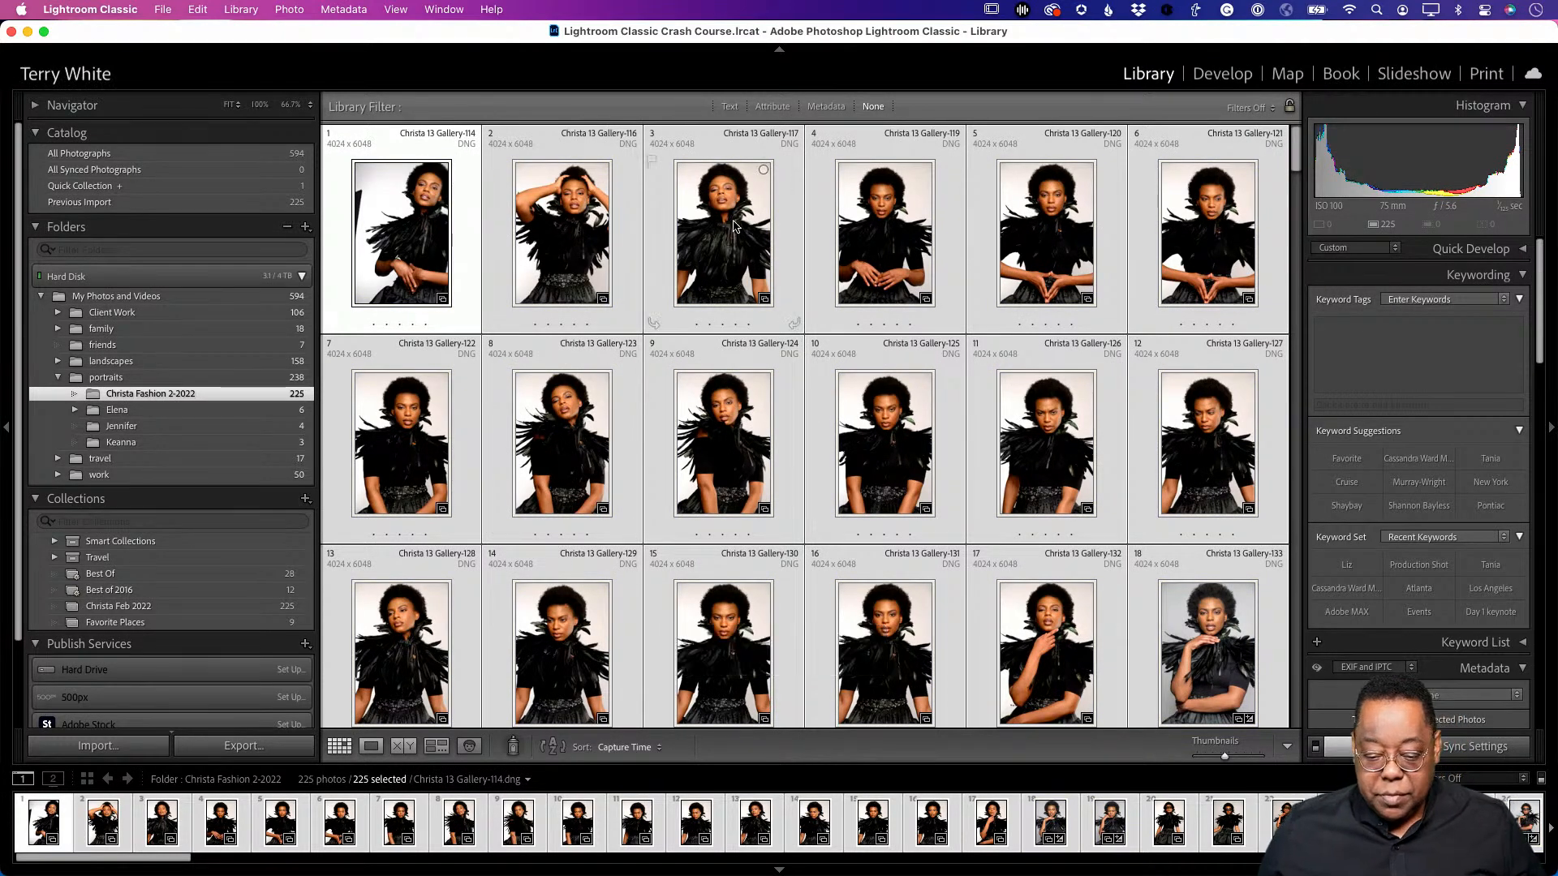
click(649, 221)
scroll(817, 510, down, 15)
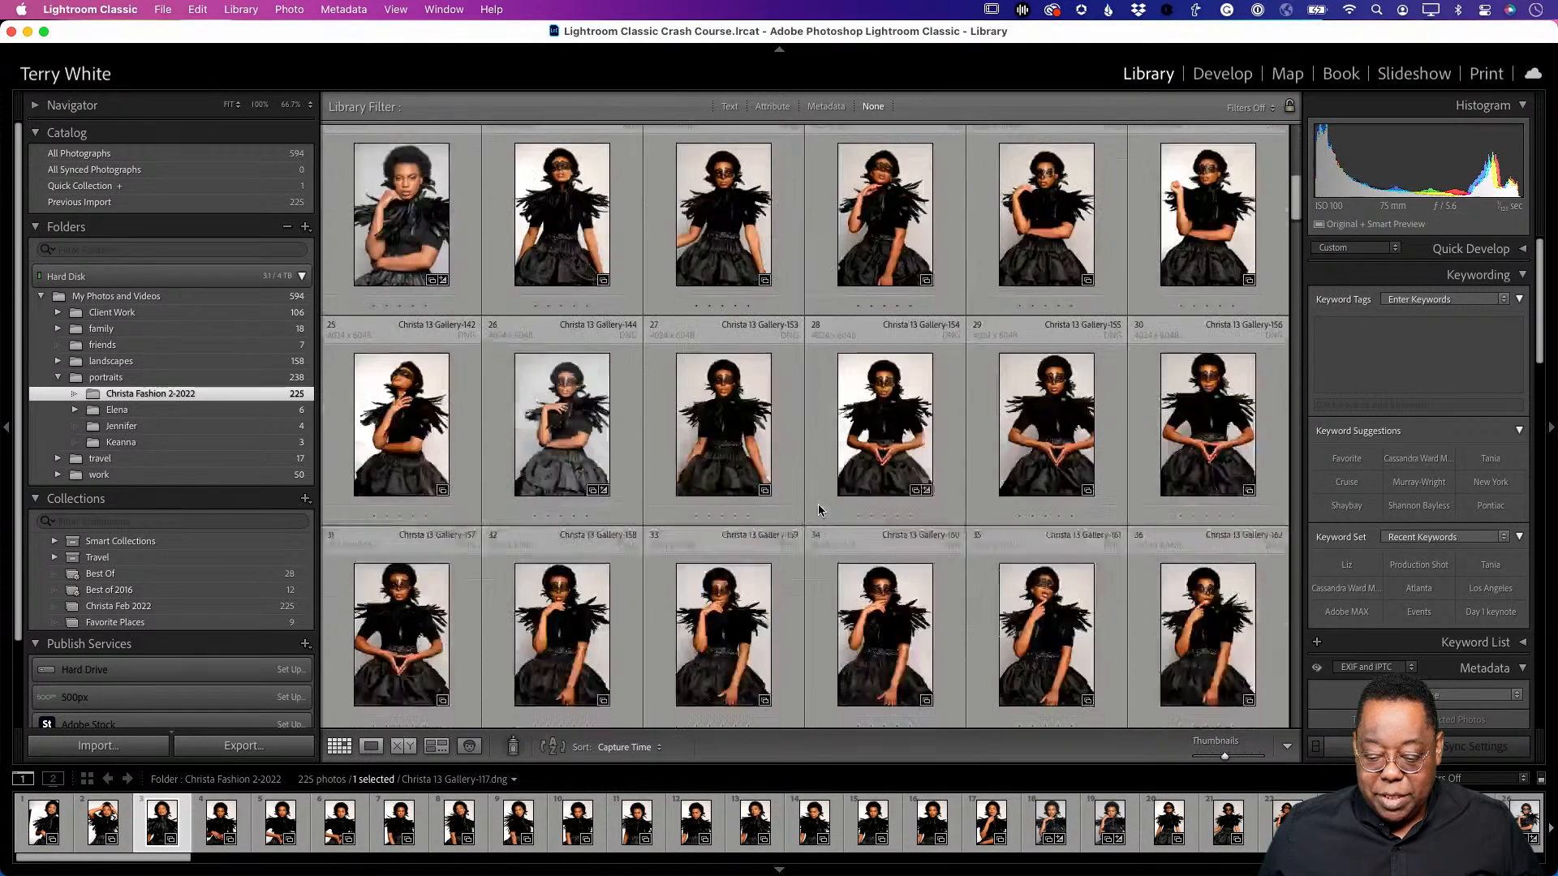
scroll(818, 509, down, 20)
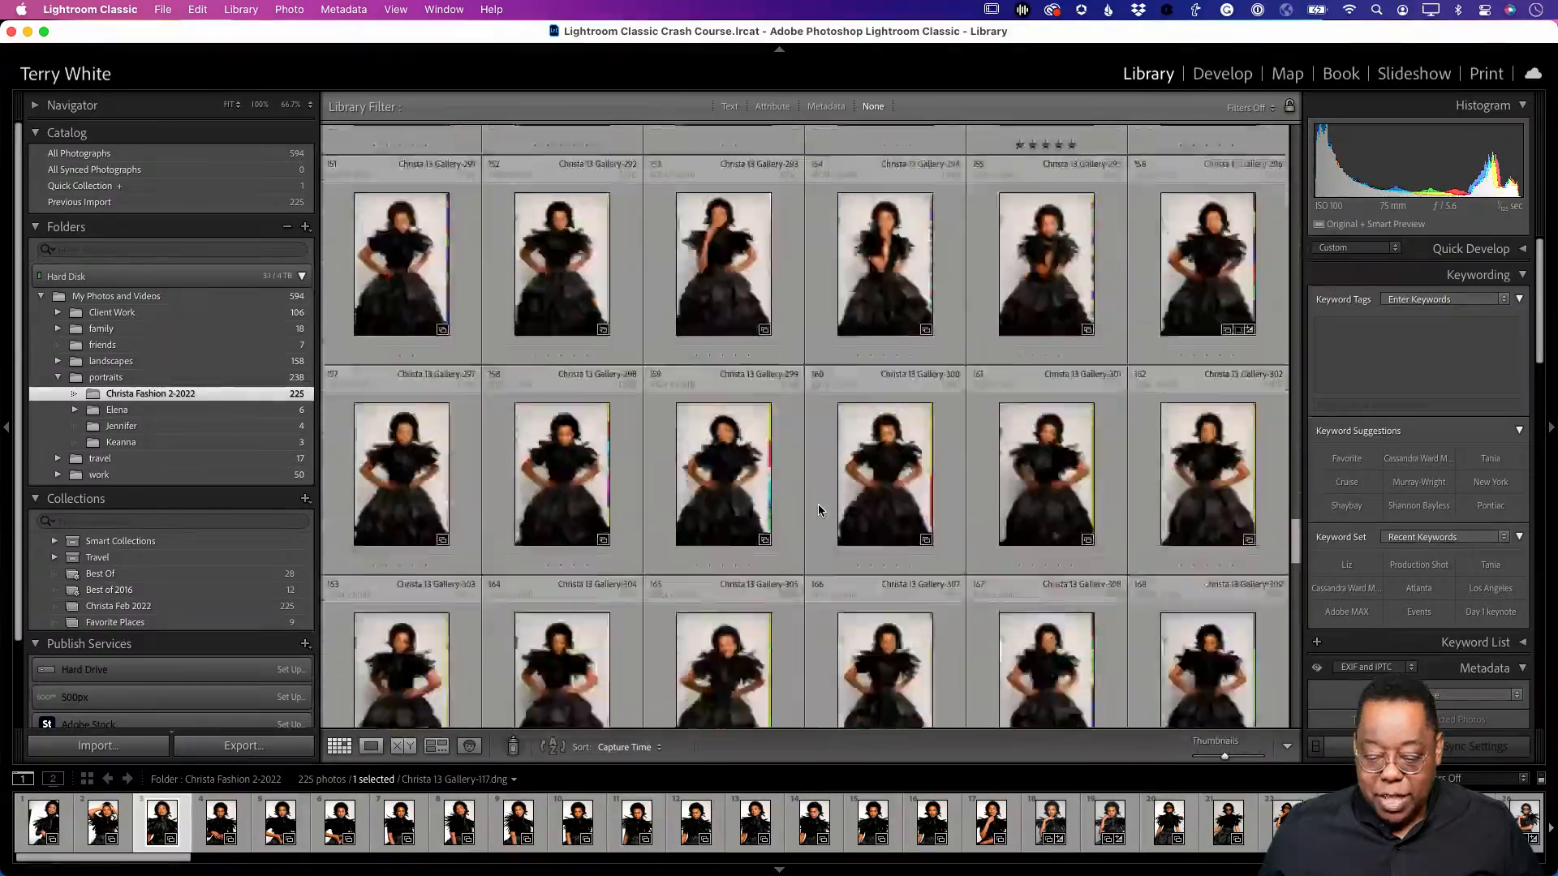
scroll(817, 509, up, 20)
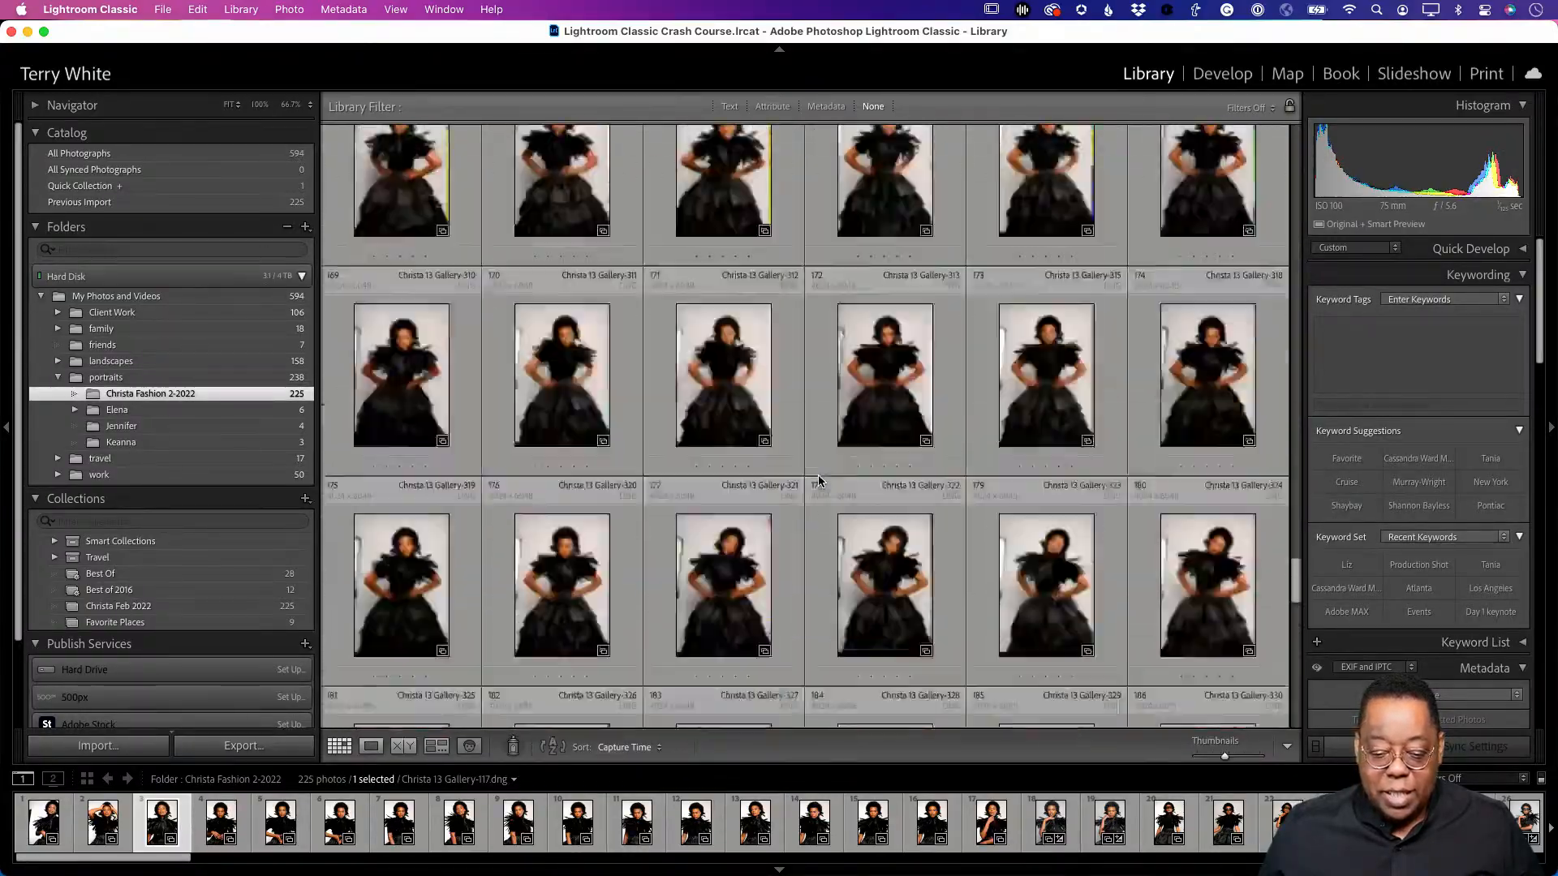
scroll(813, 479, up, 15)
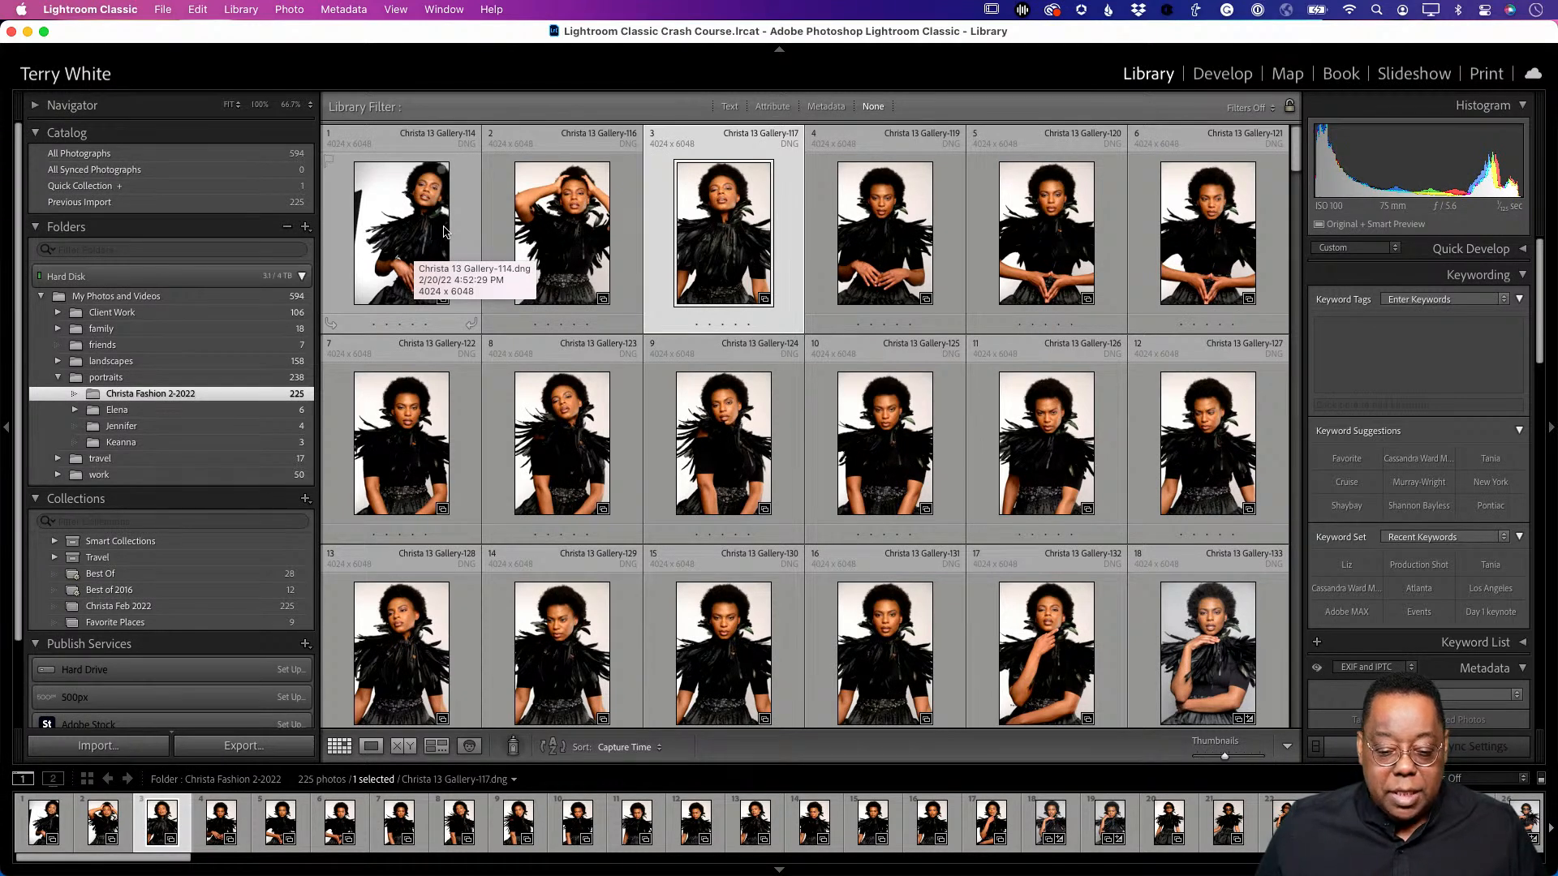
click(405, 228)
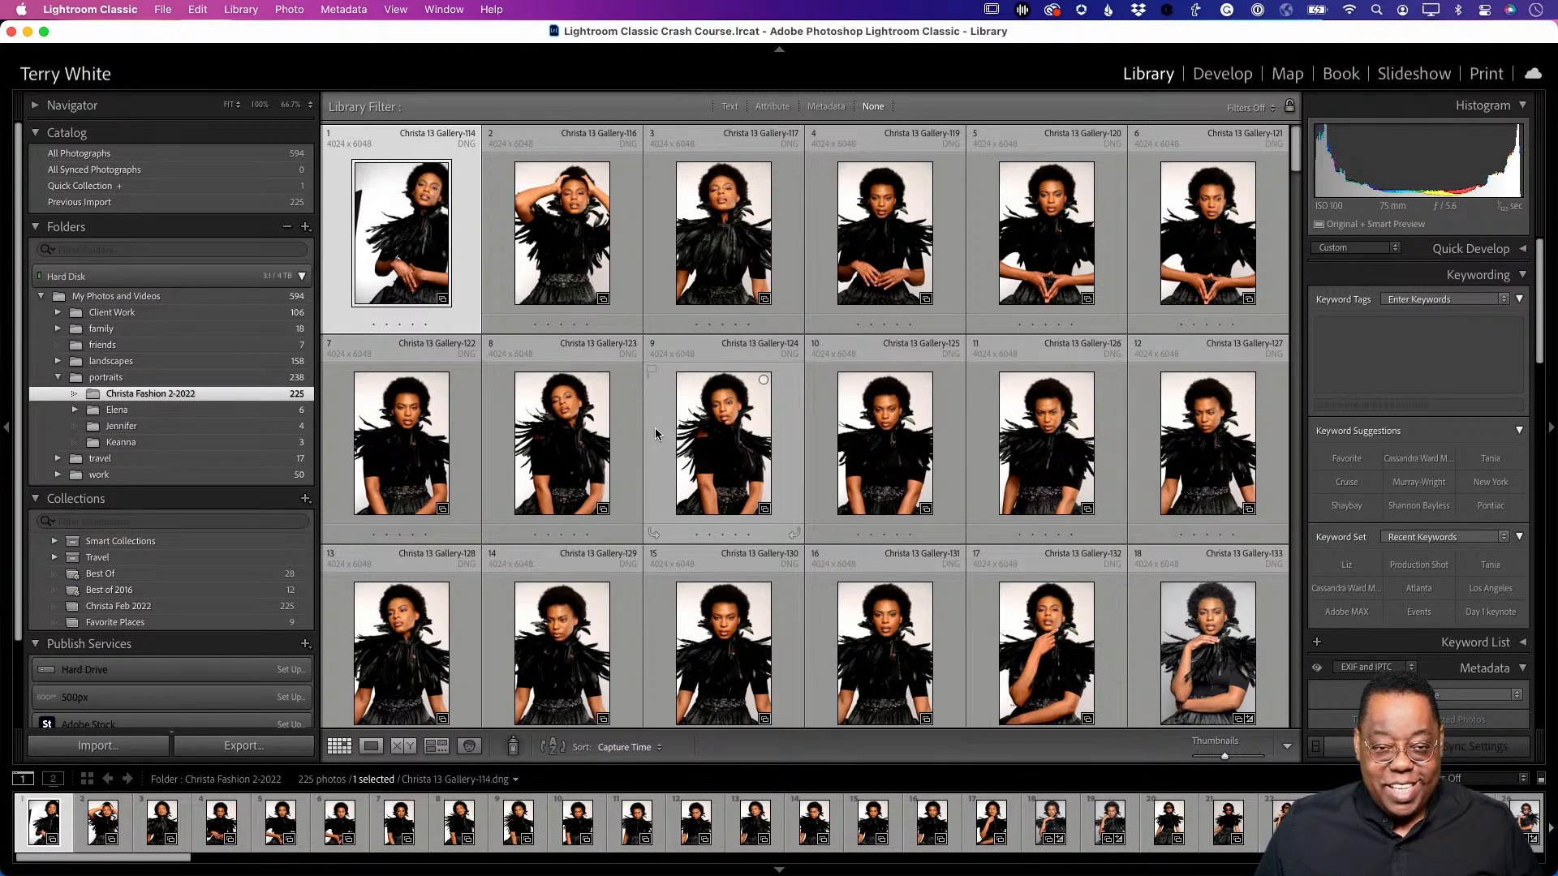
- Show Christa 13 Gallery-114 large in Loupe view
key(e)
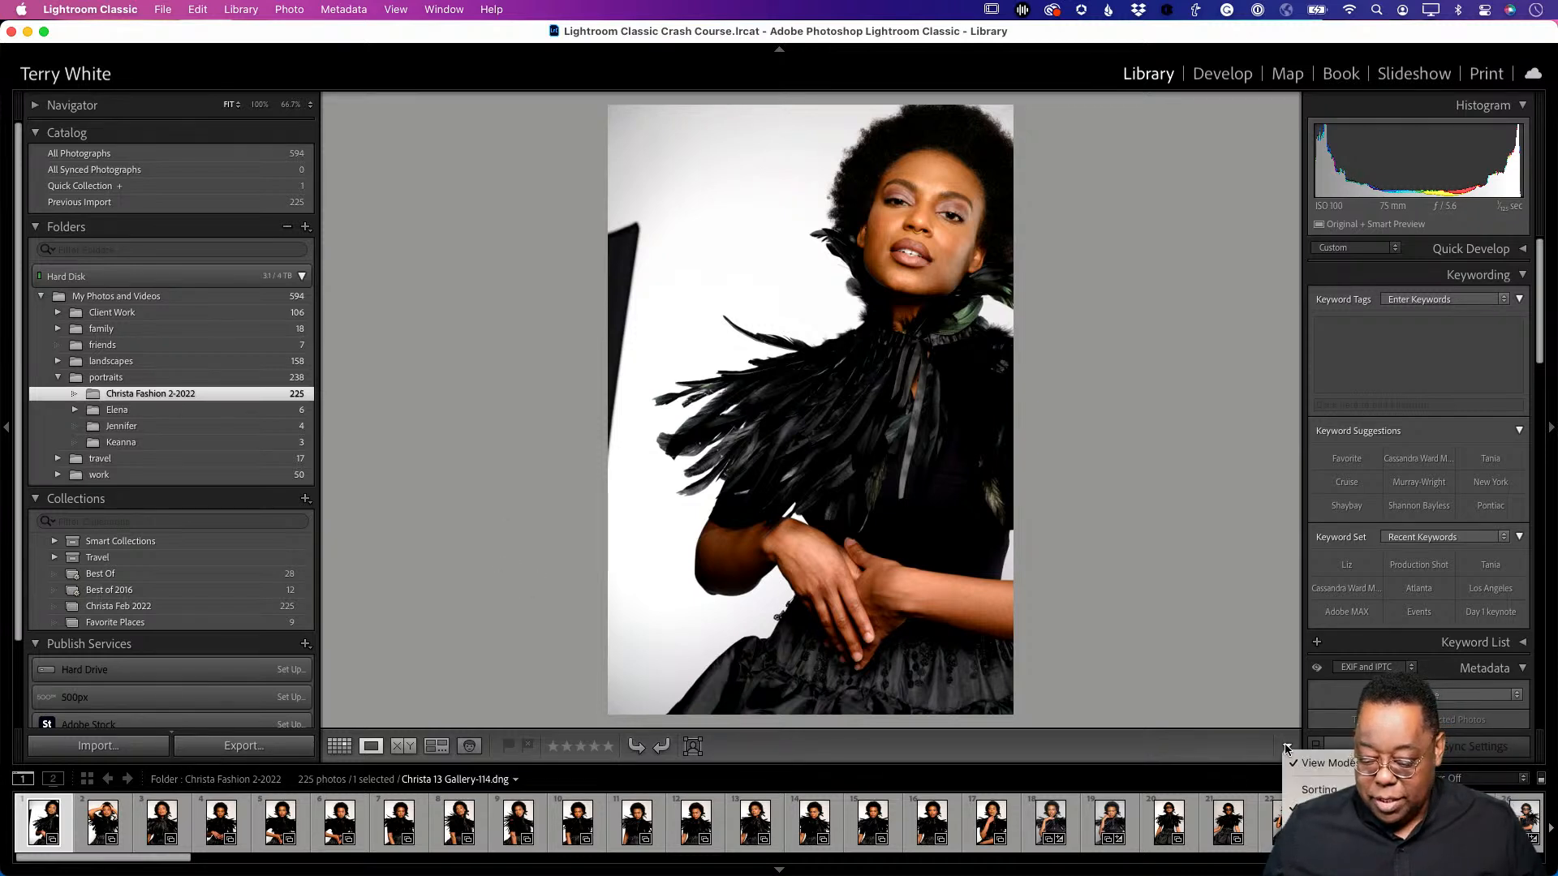
- Add Color Label to the toolbar, try the reject and pick flags, then reject Gallery-114
click(1327, 843)
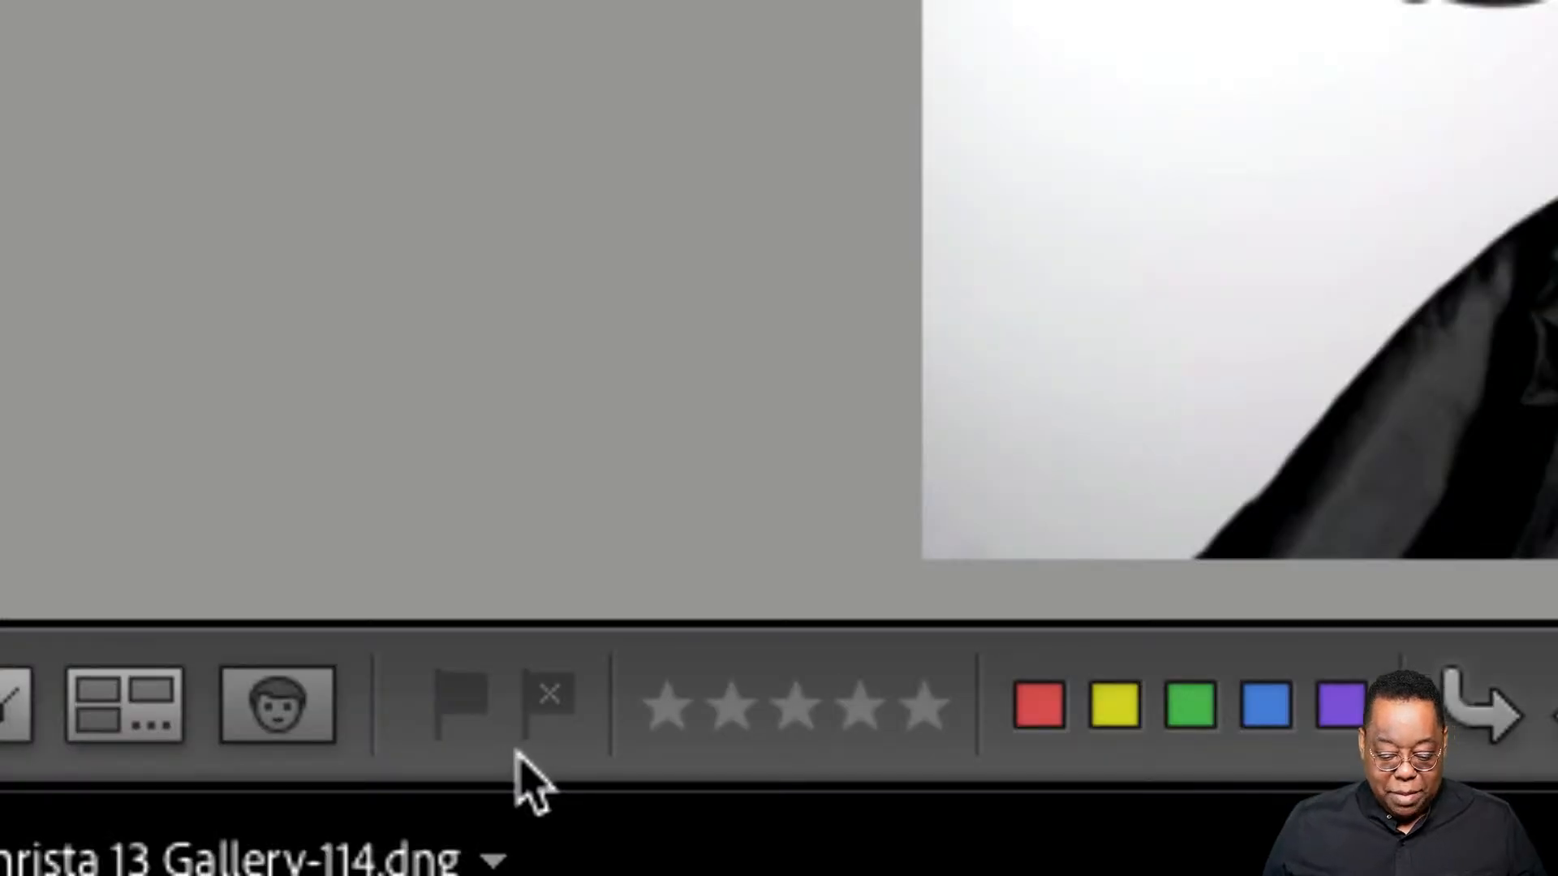
click(542, 719)
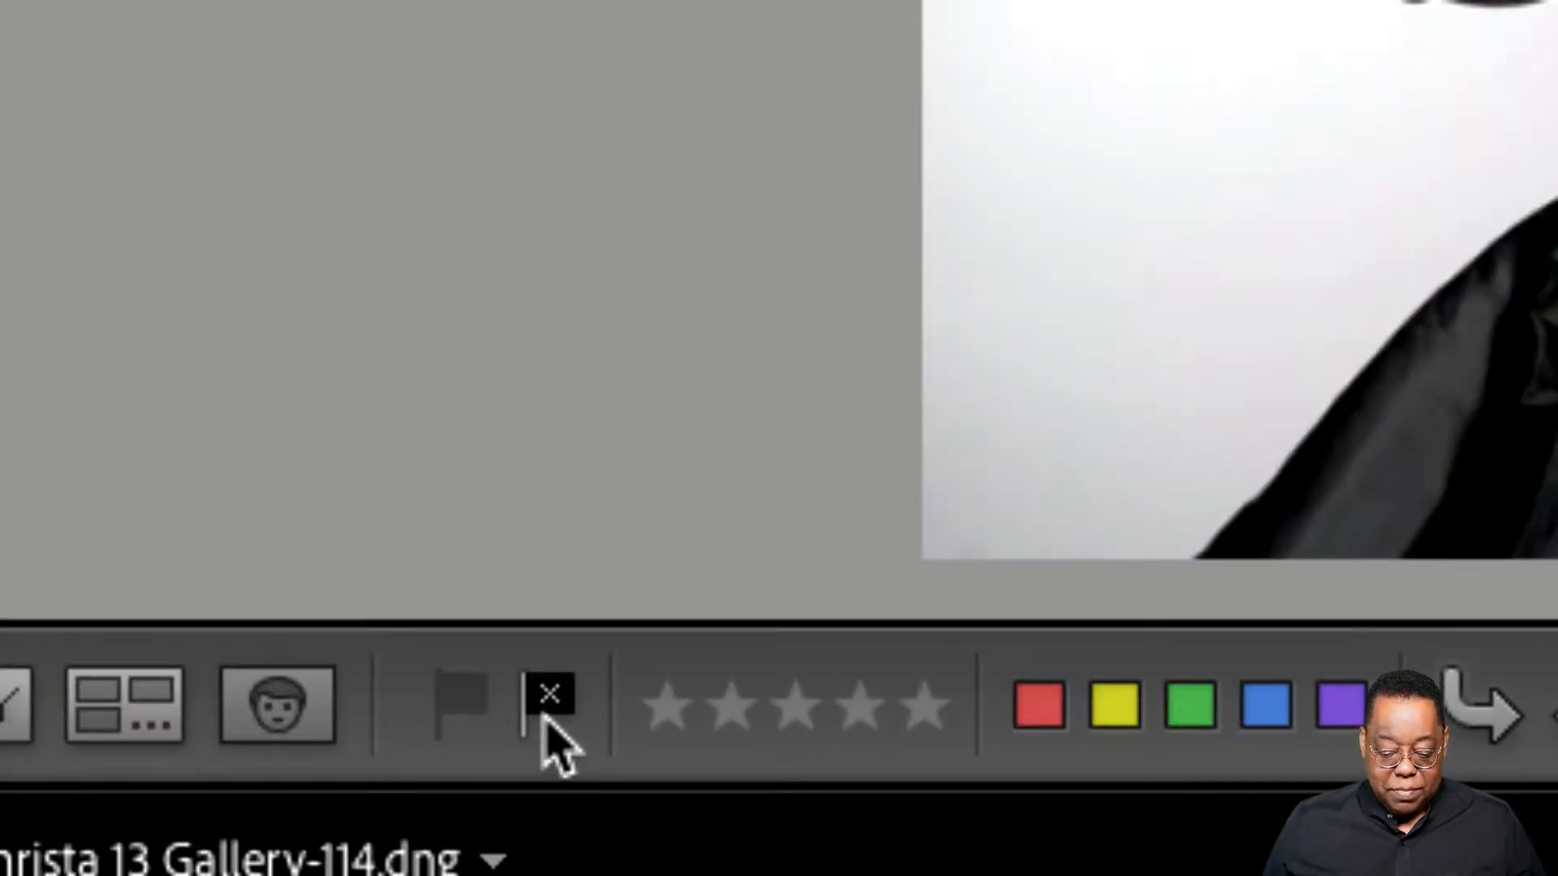
click(477, 717)
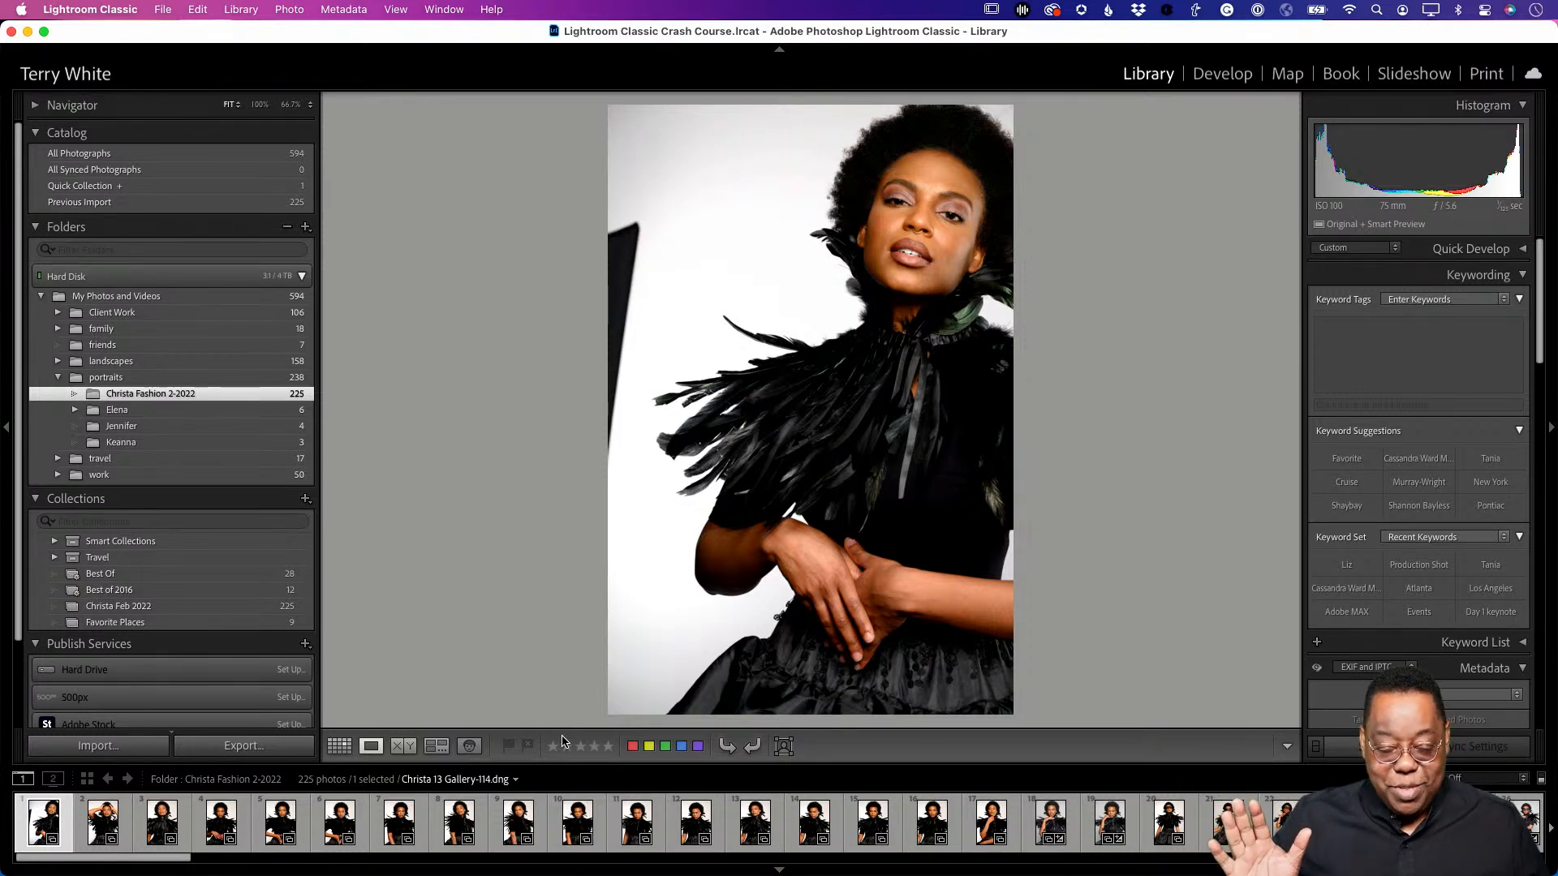
key(x)
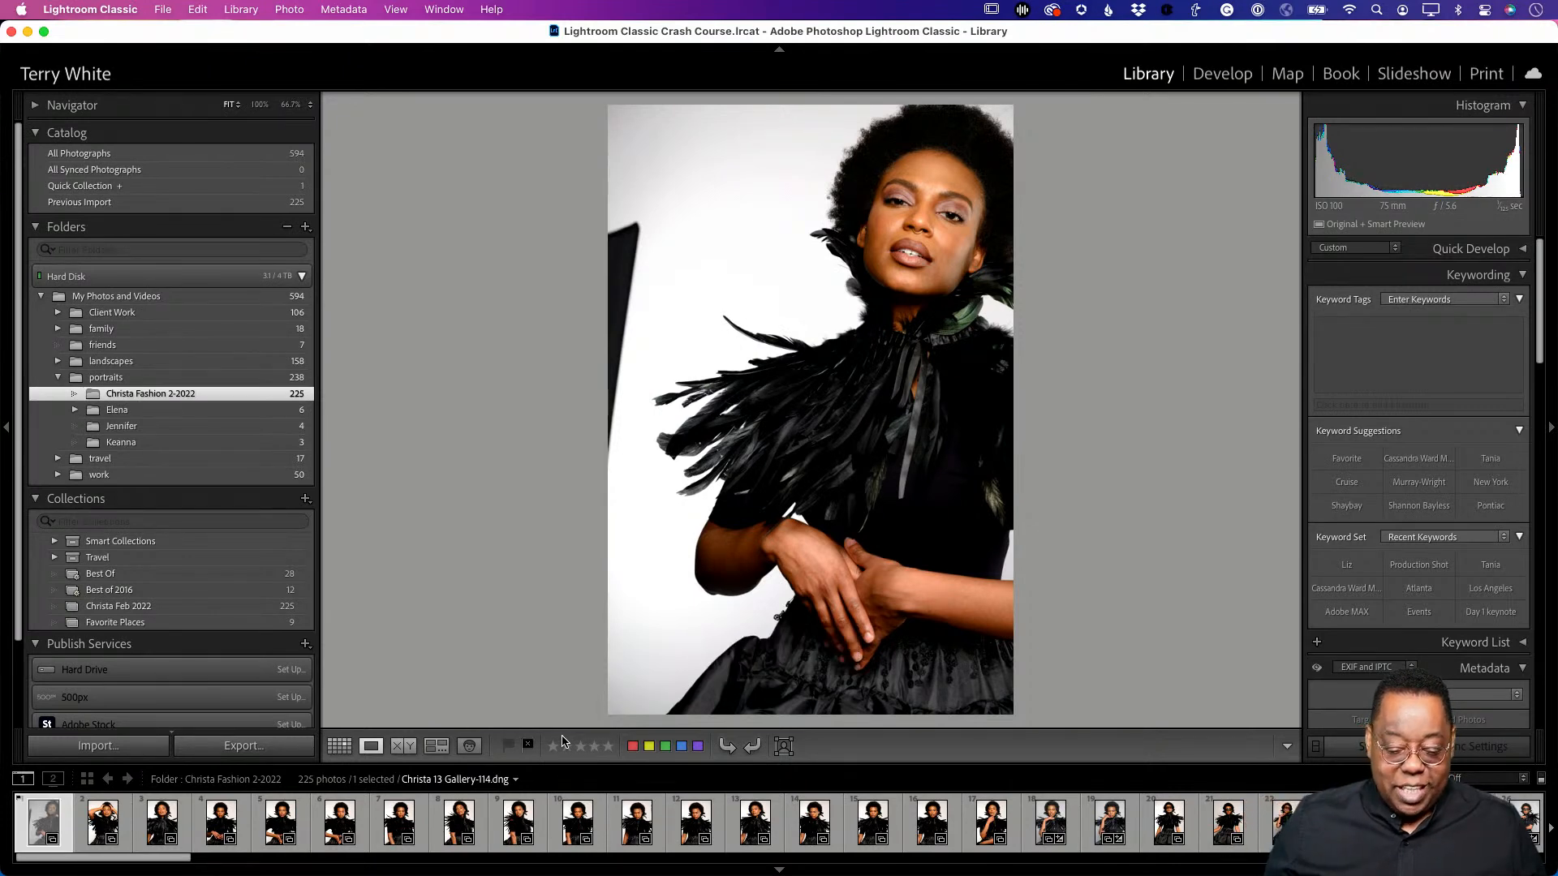
- Open the first photo large in Loupe, advance to Gallery-116 and flag it as a pick
key(g)
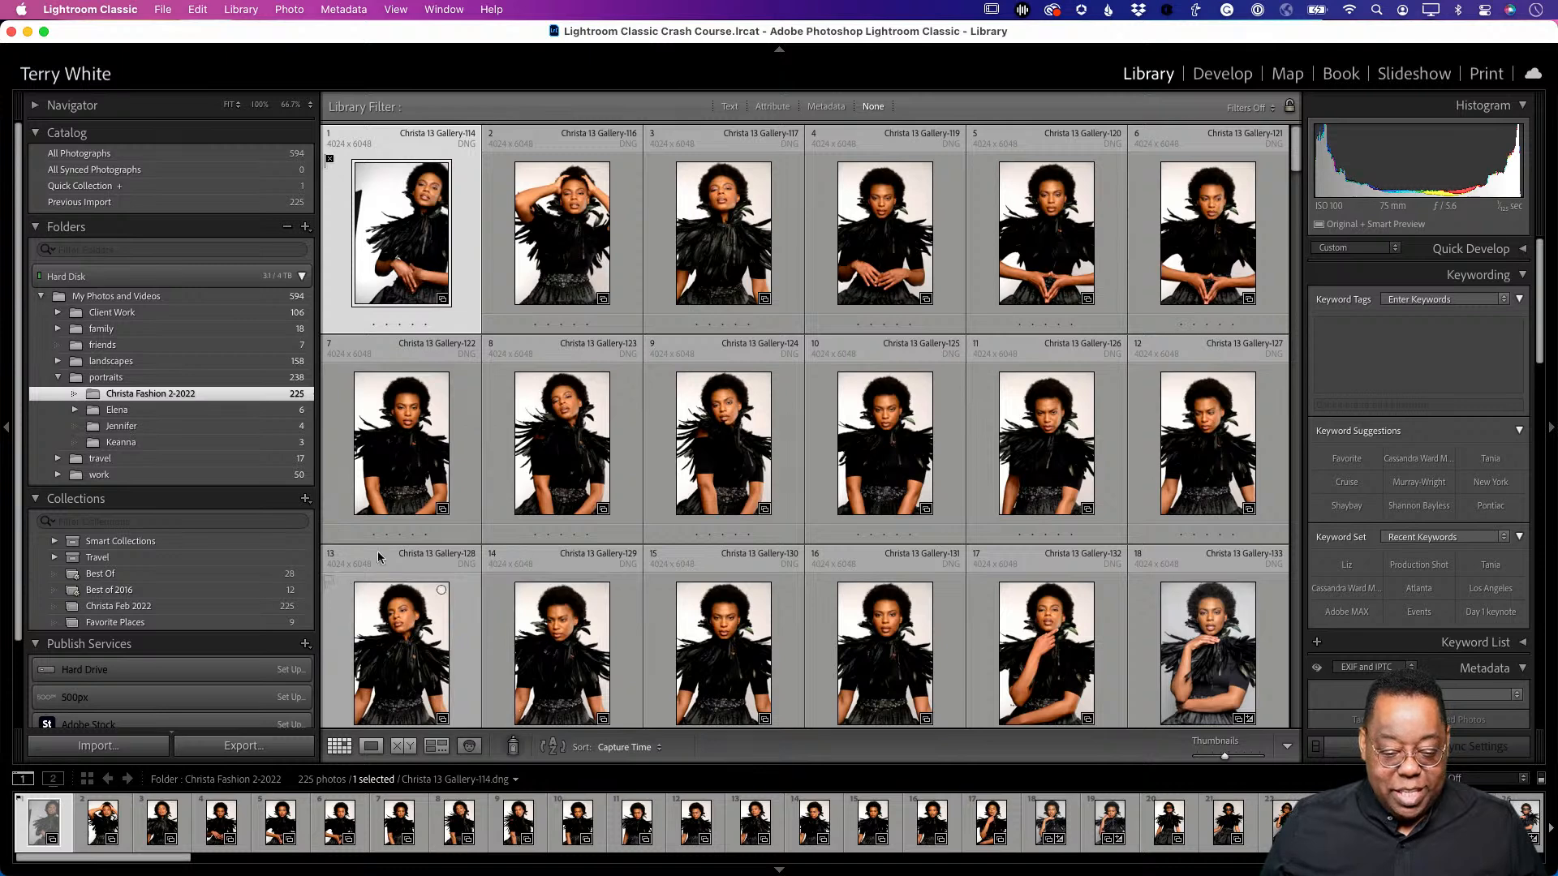
click(512, 412)
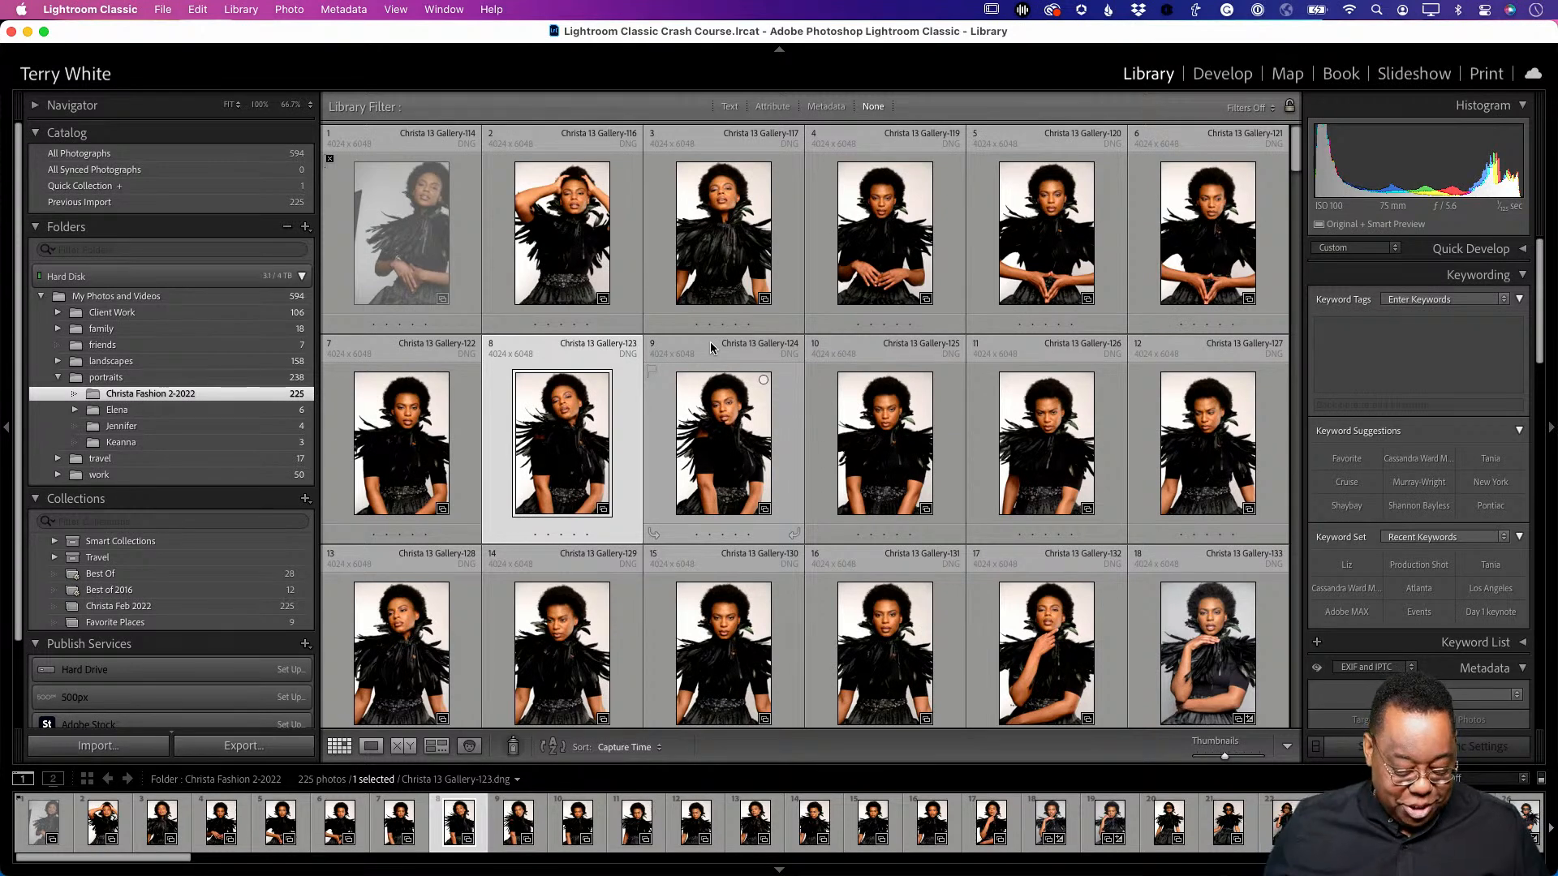
click(416, 286)
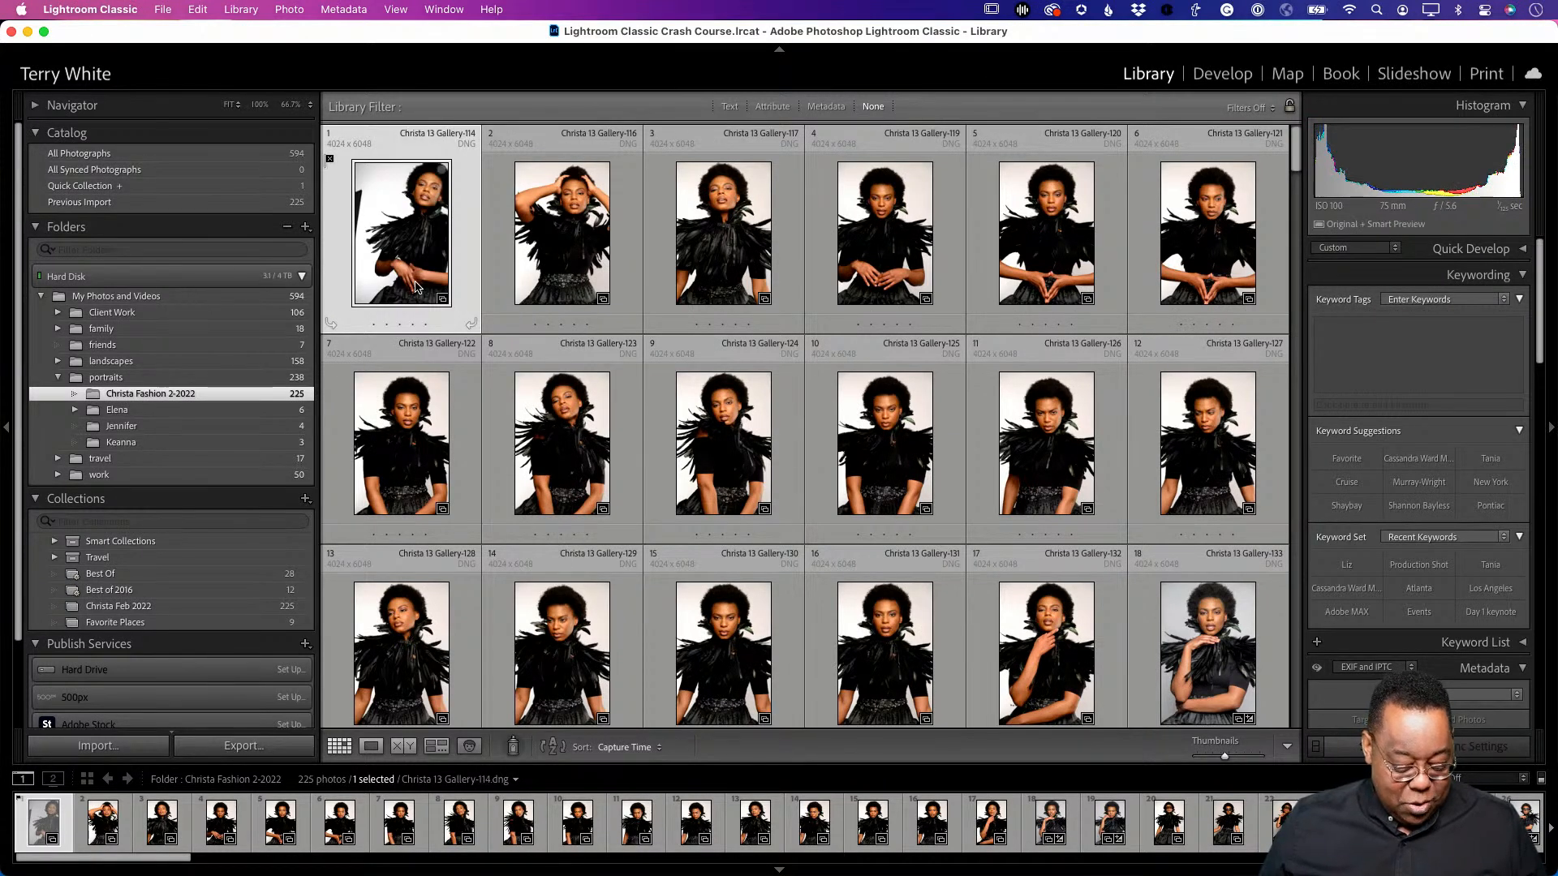
double_click(416, 285)
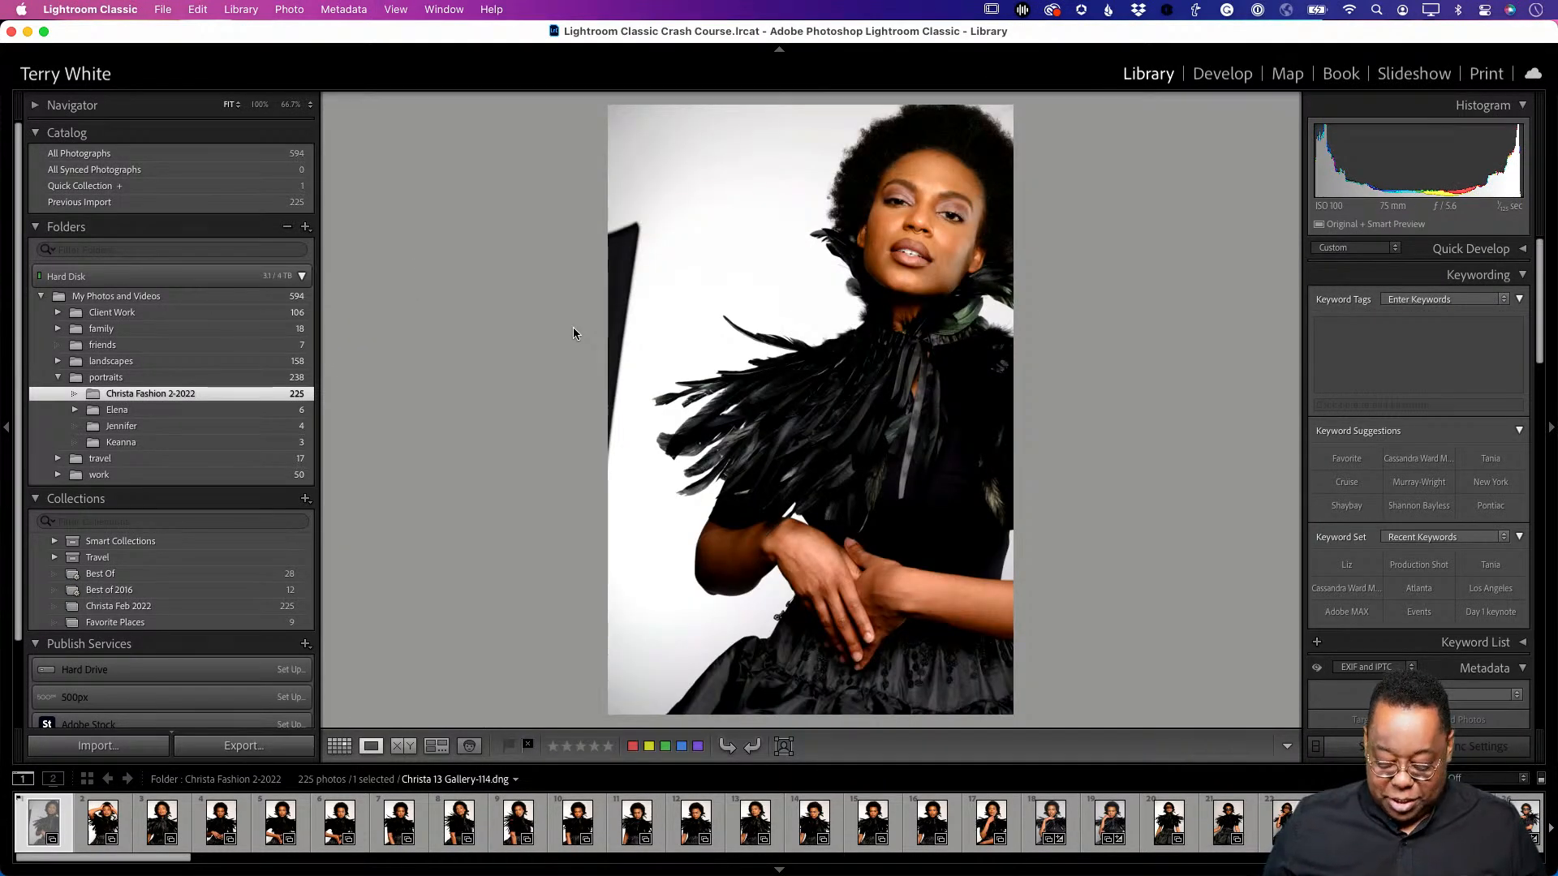
key(Right)
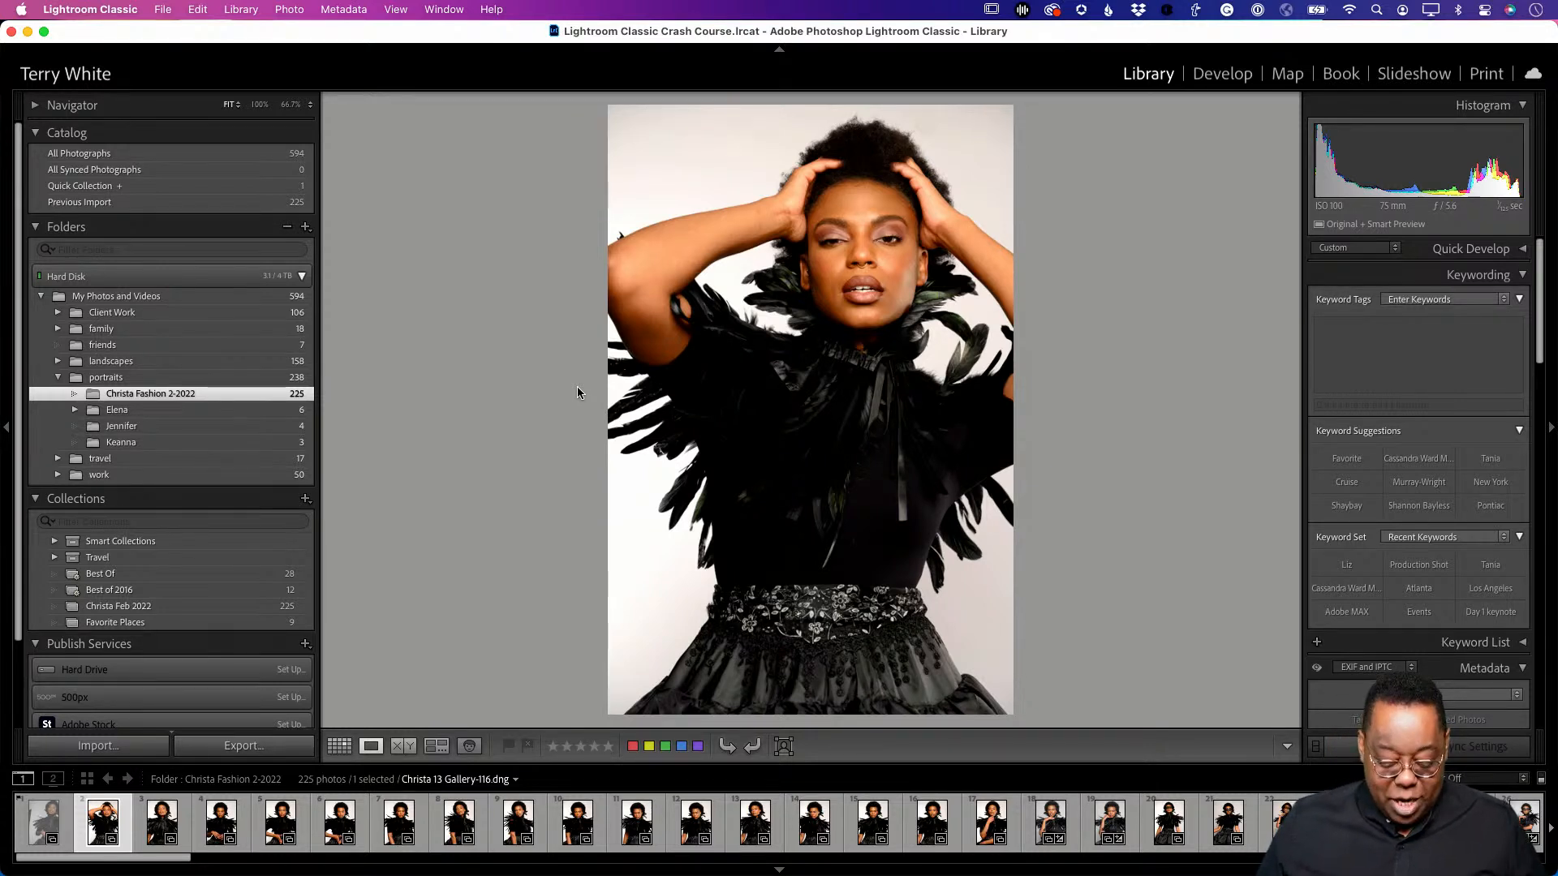
key(p)
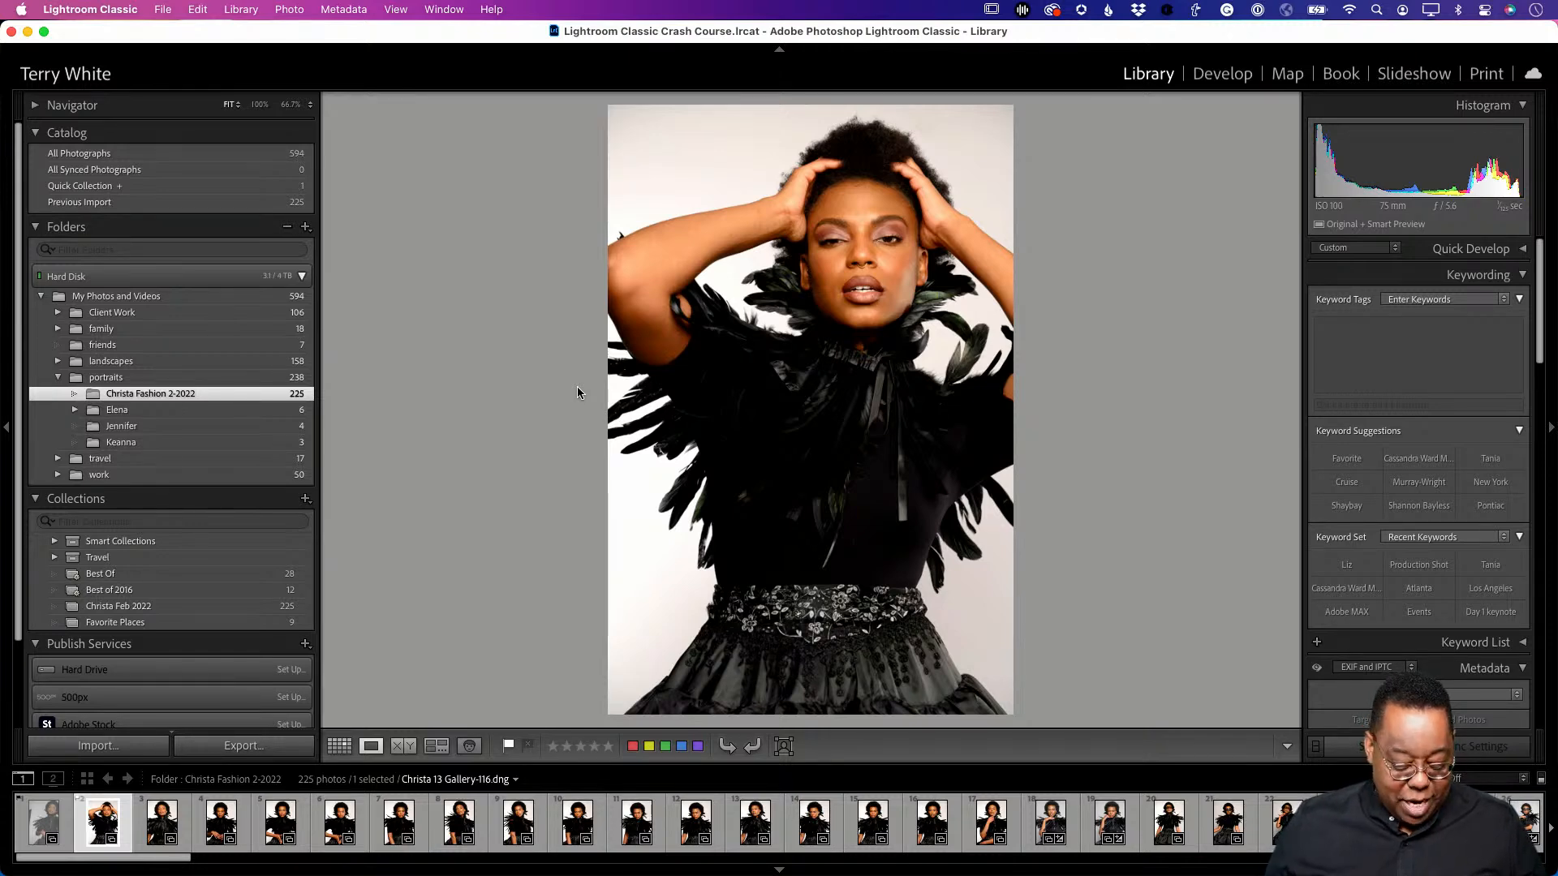
- Hide the Grid toolbar, then view Gallery-116 in Loupe and remove its pick flag
key(g)
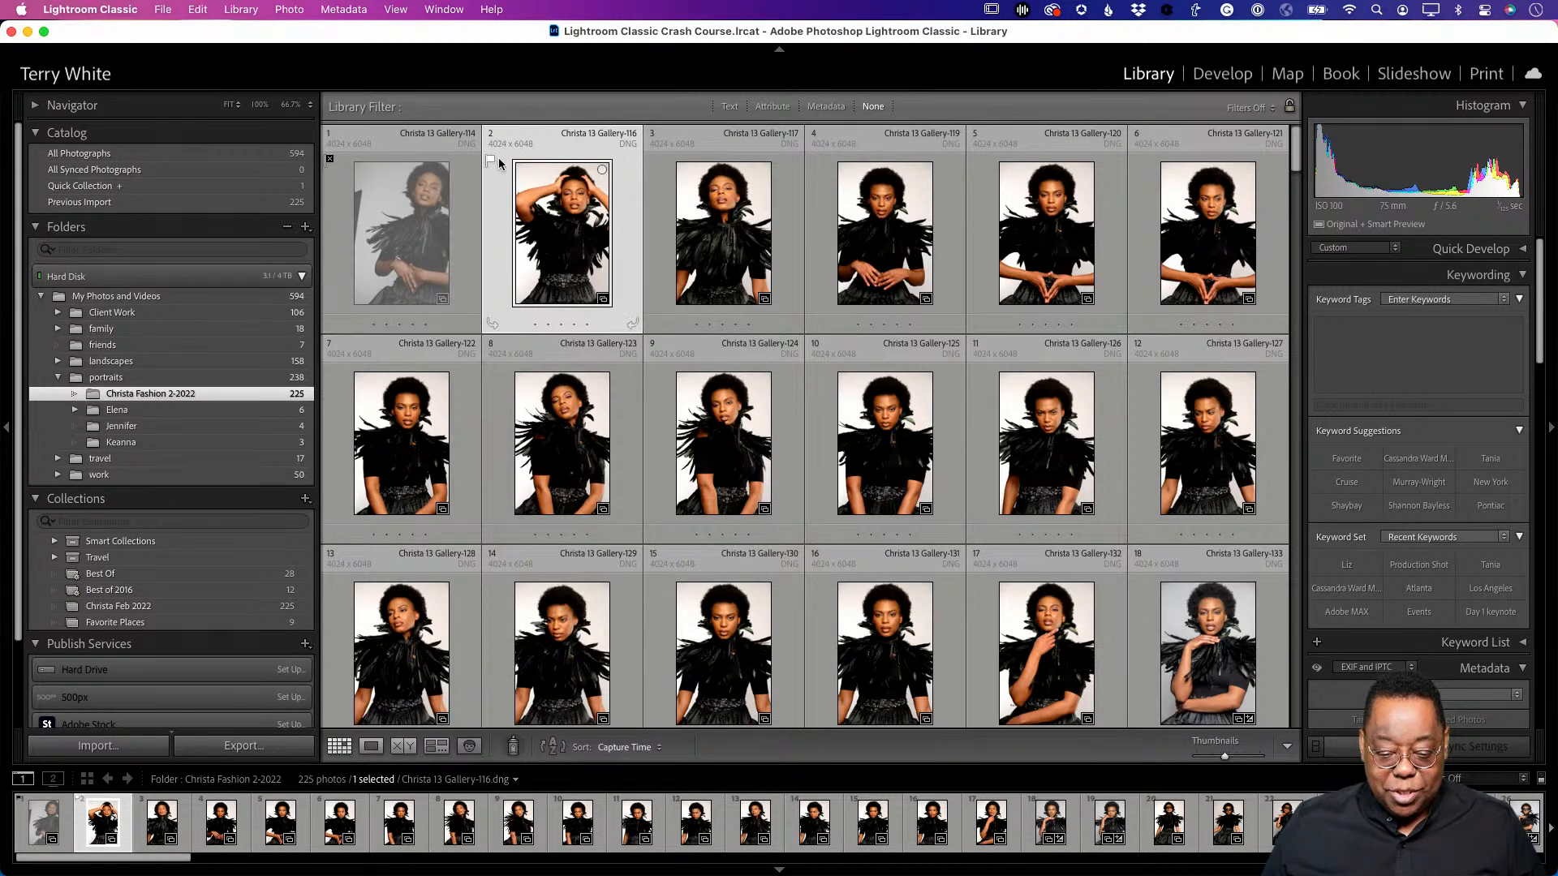
key(alt)
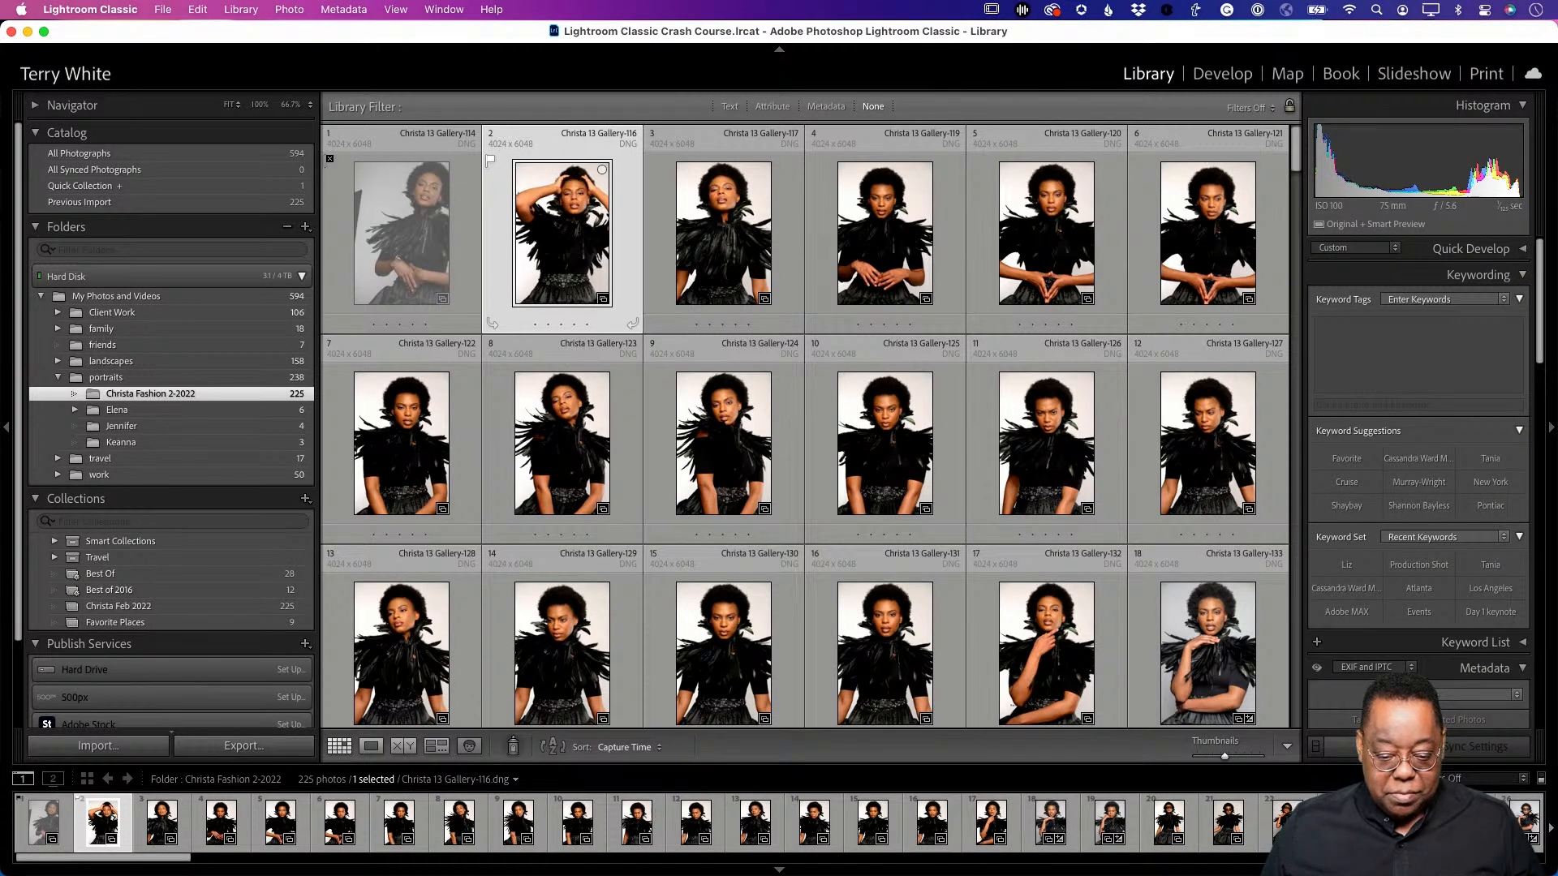
key(t)
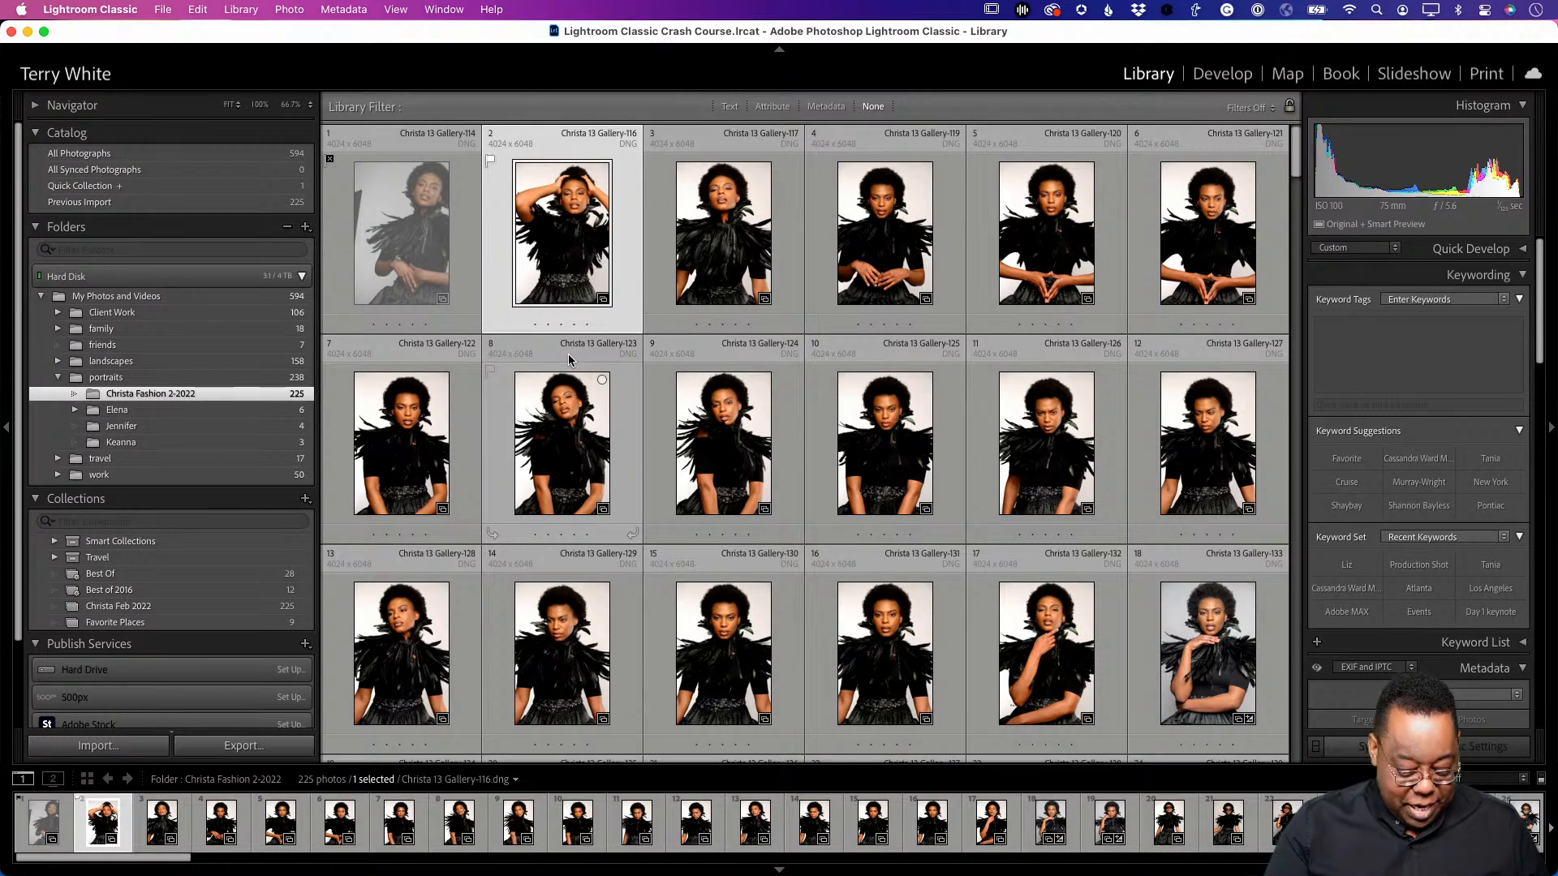
key(e)
key(u)
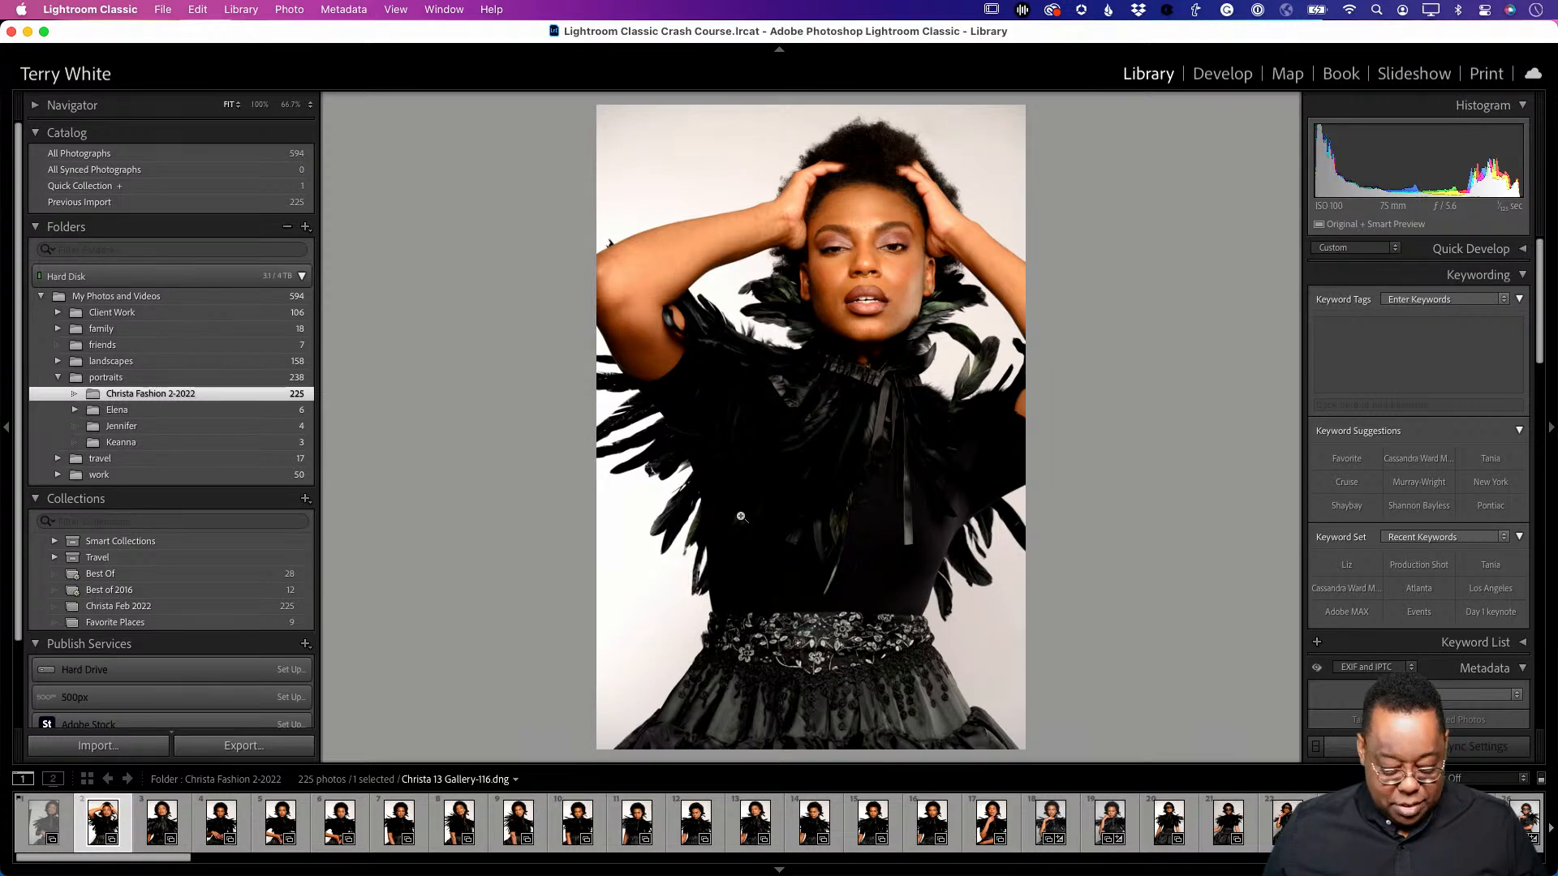
- Show the Loupe toolbar, try 5, 4, 3, 1, 2 and 5-star ratings, then clear the rating
key(Tab)
key(Tab)
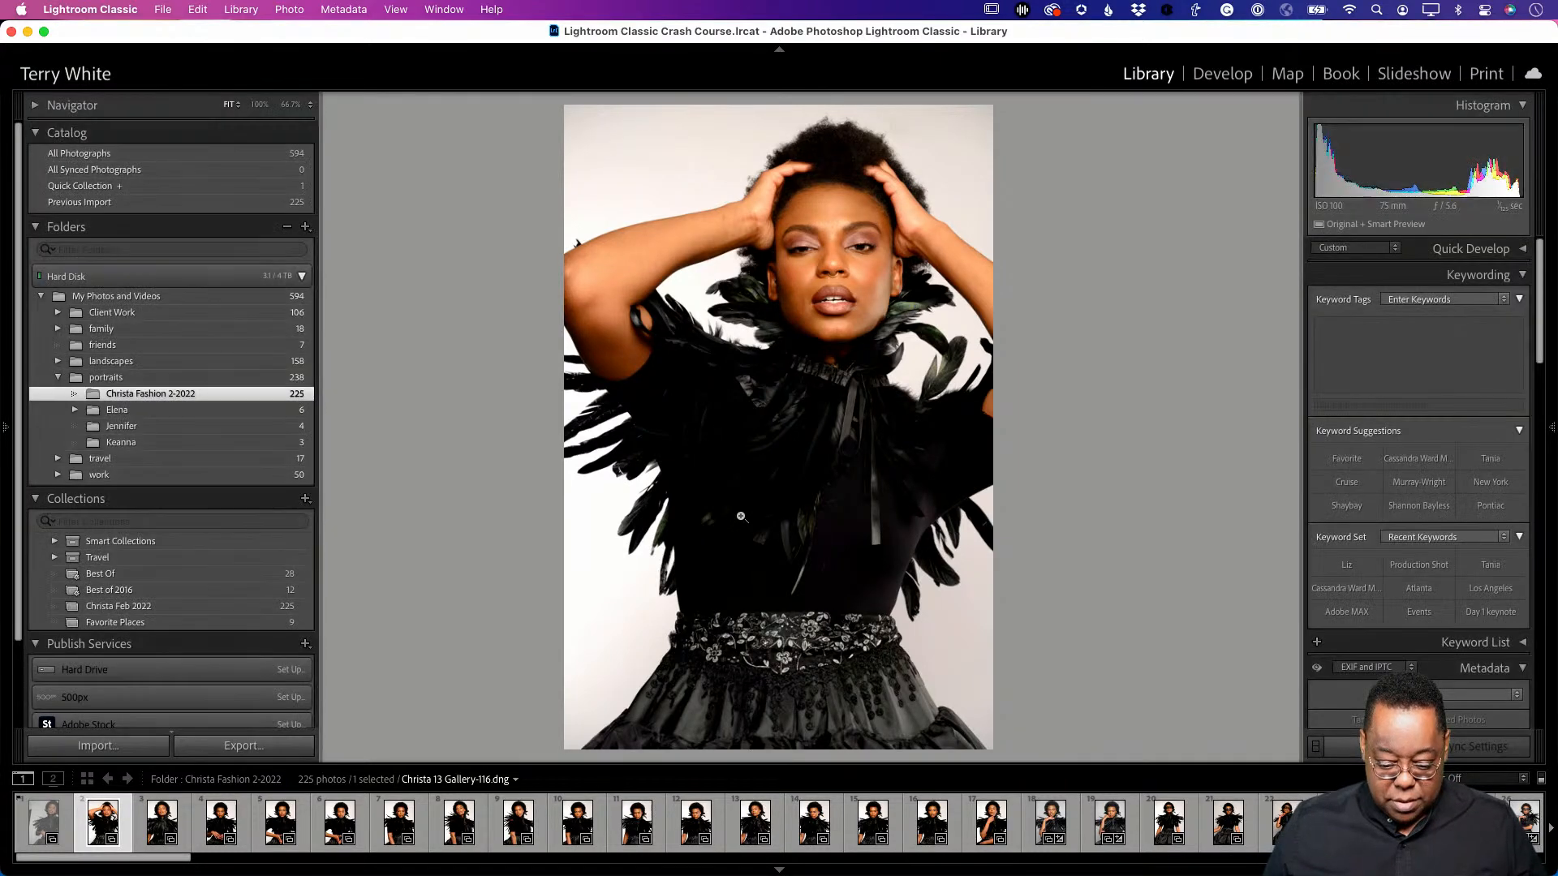
key(t)
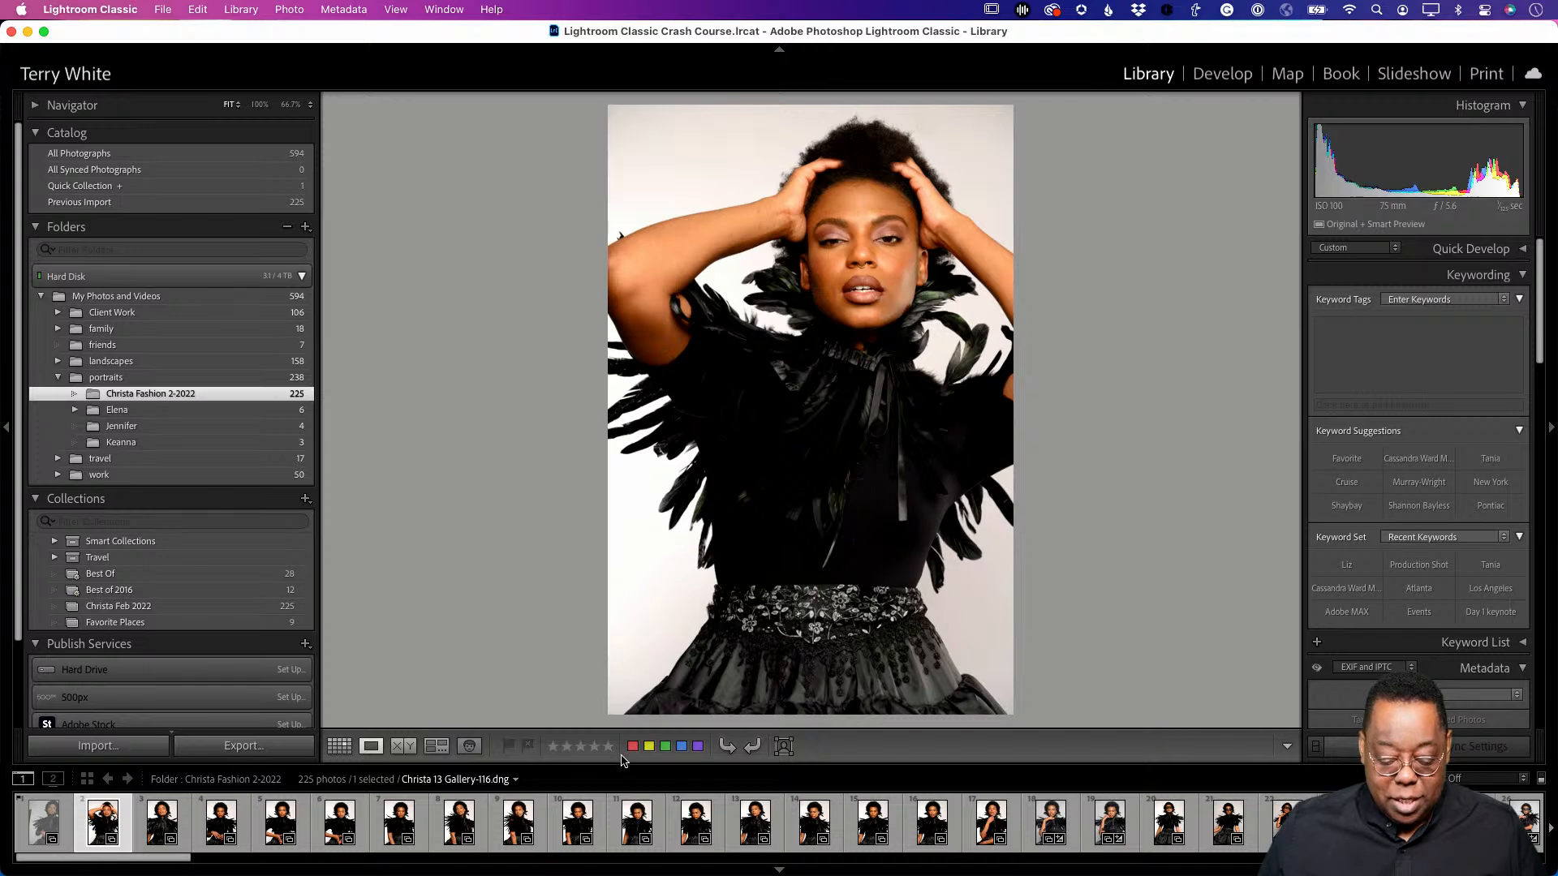
key(5)
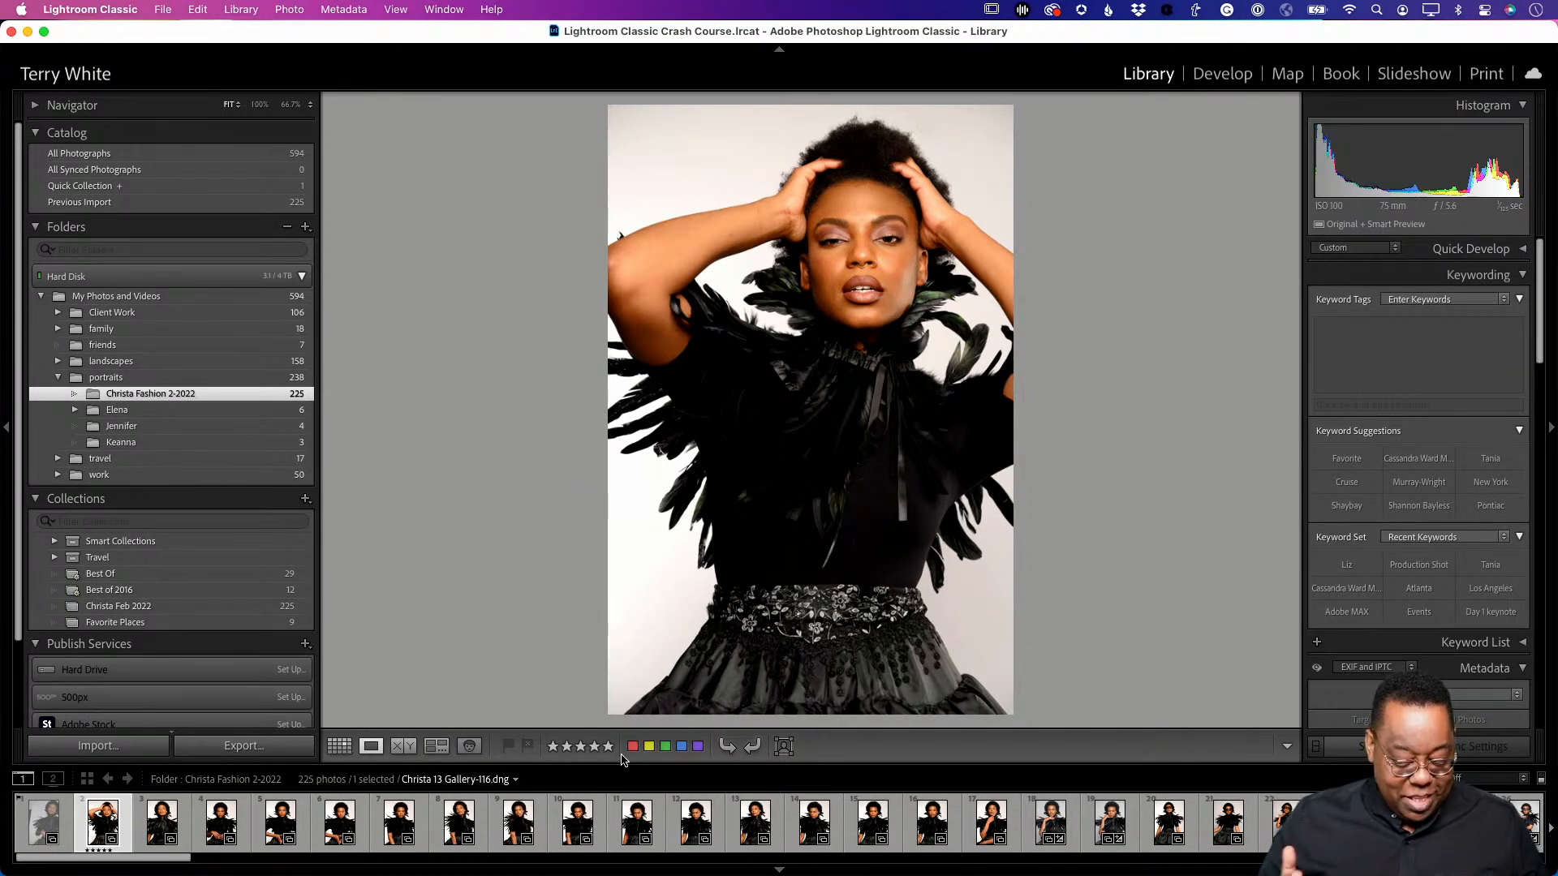
key(4)
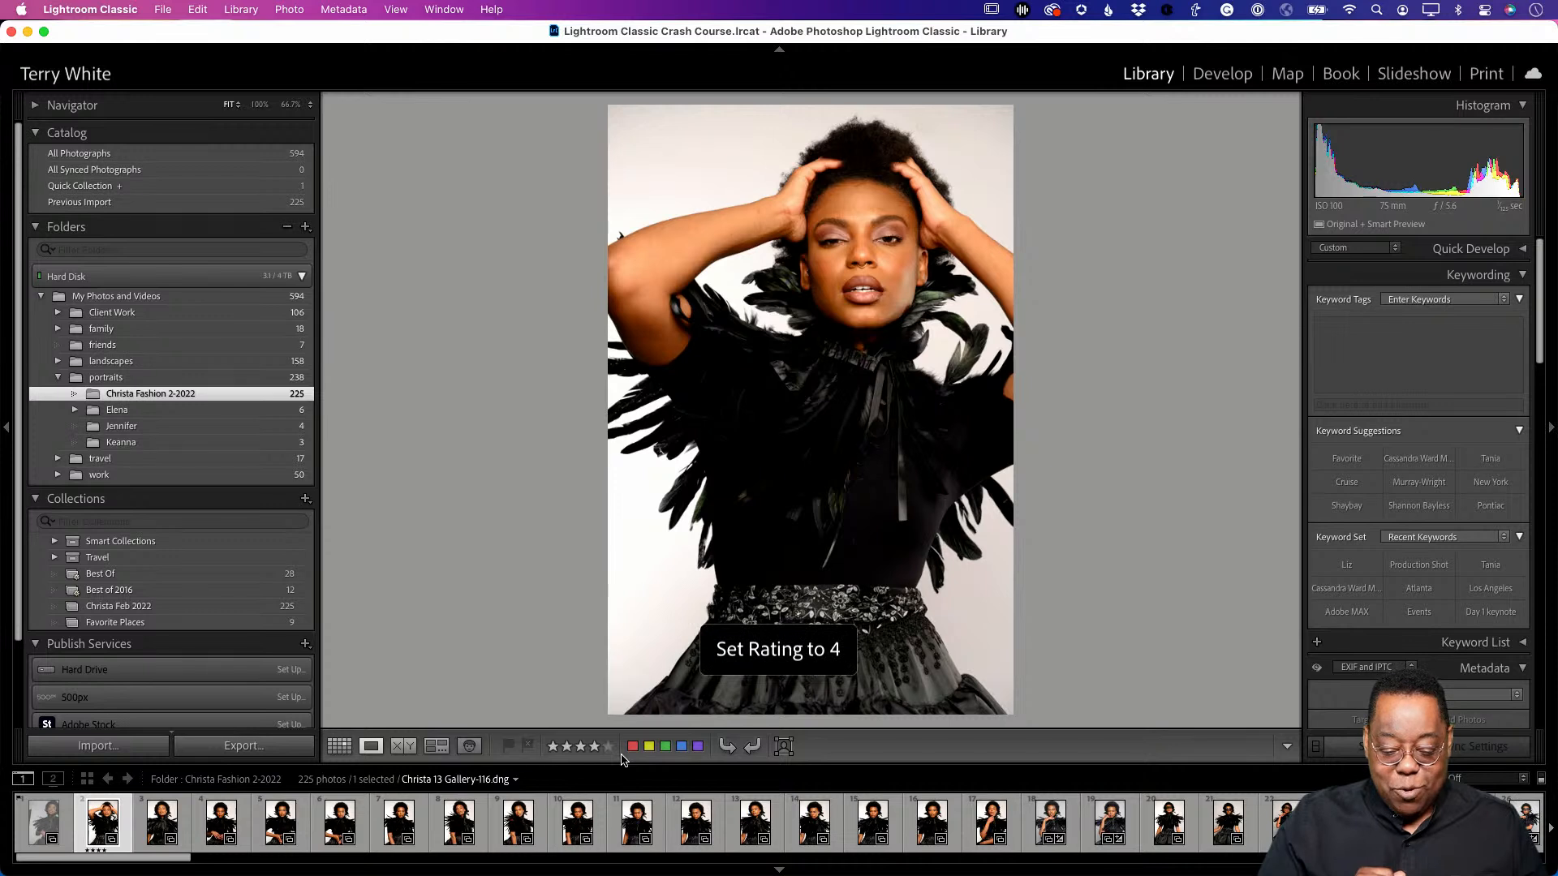
key(3)
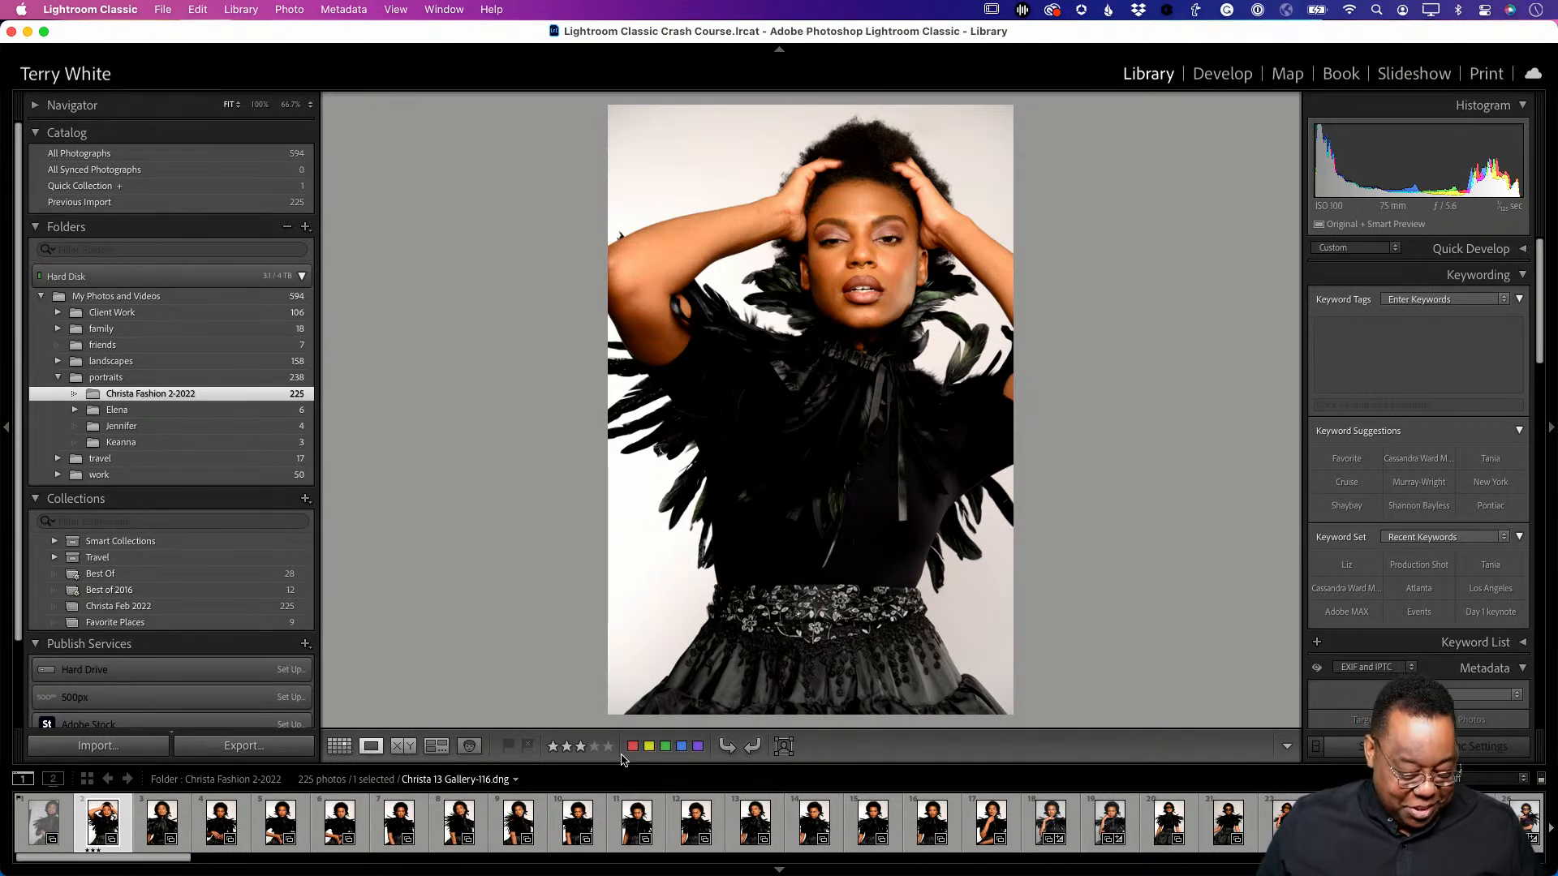
key(1)
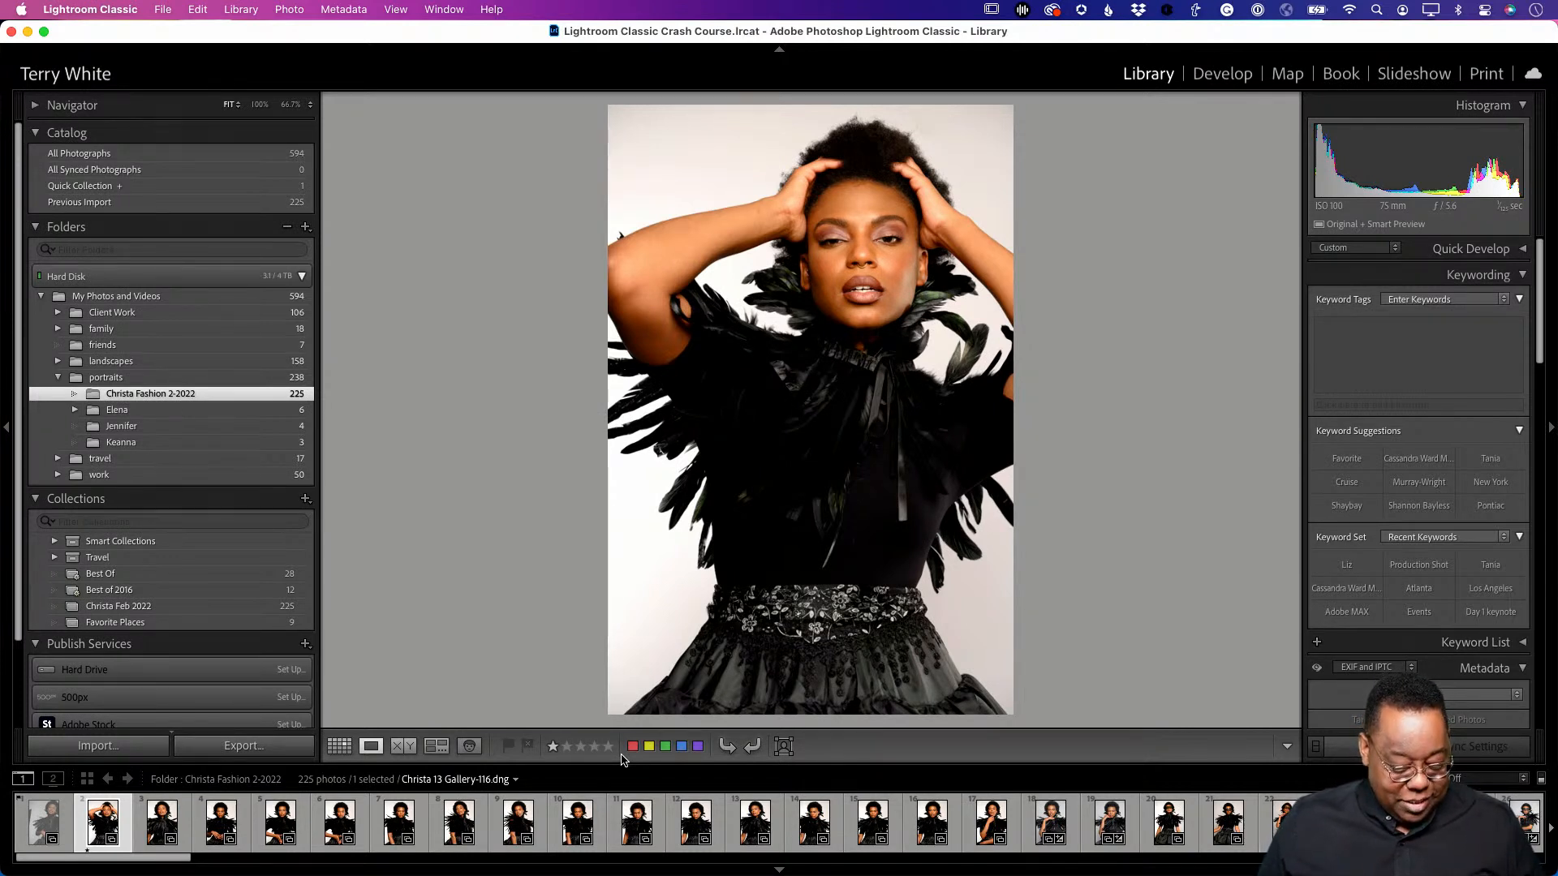
key(2)
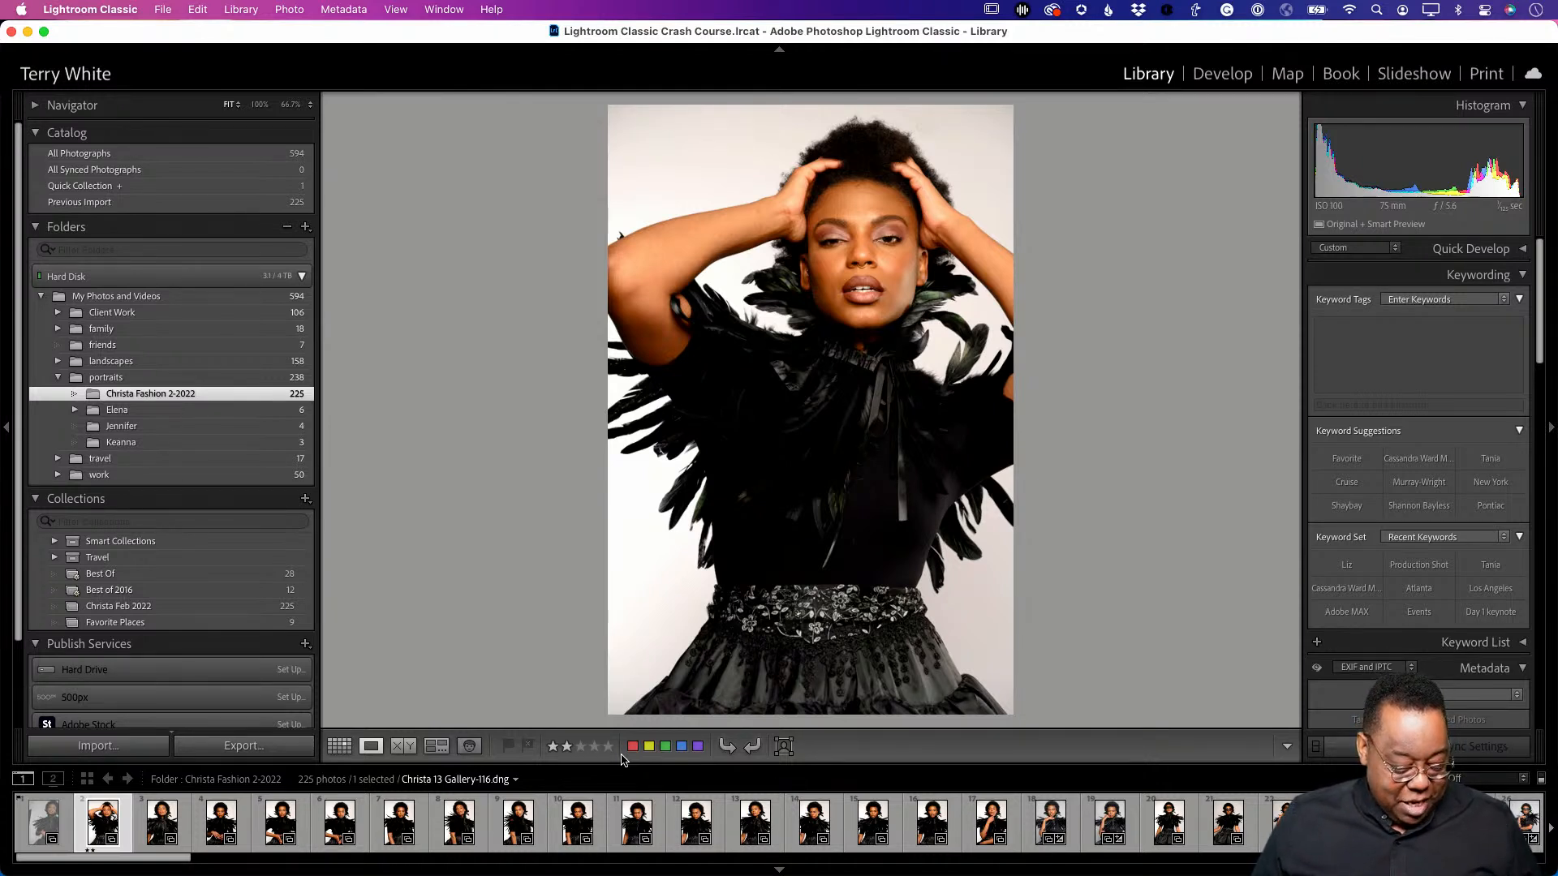
key(5)
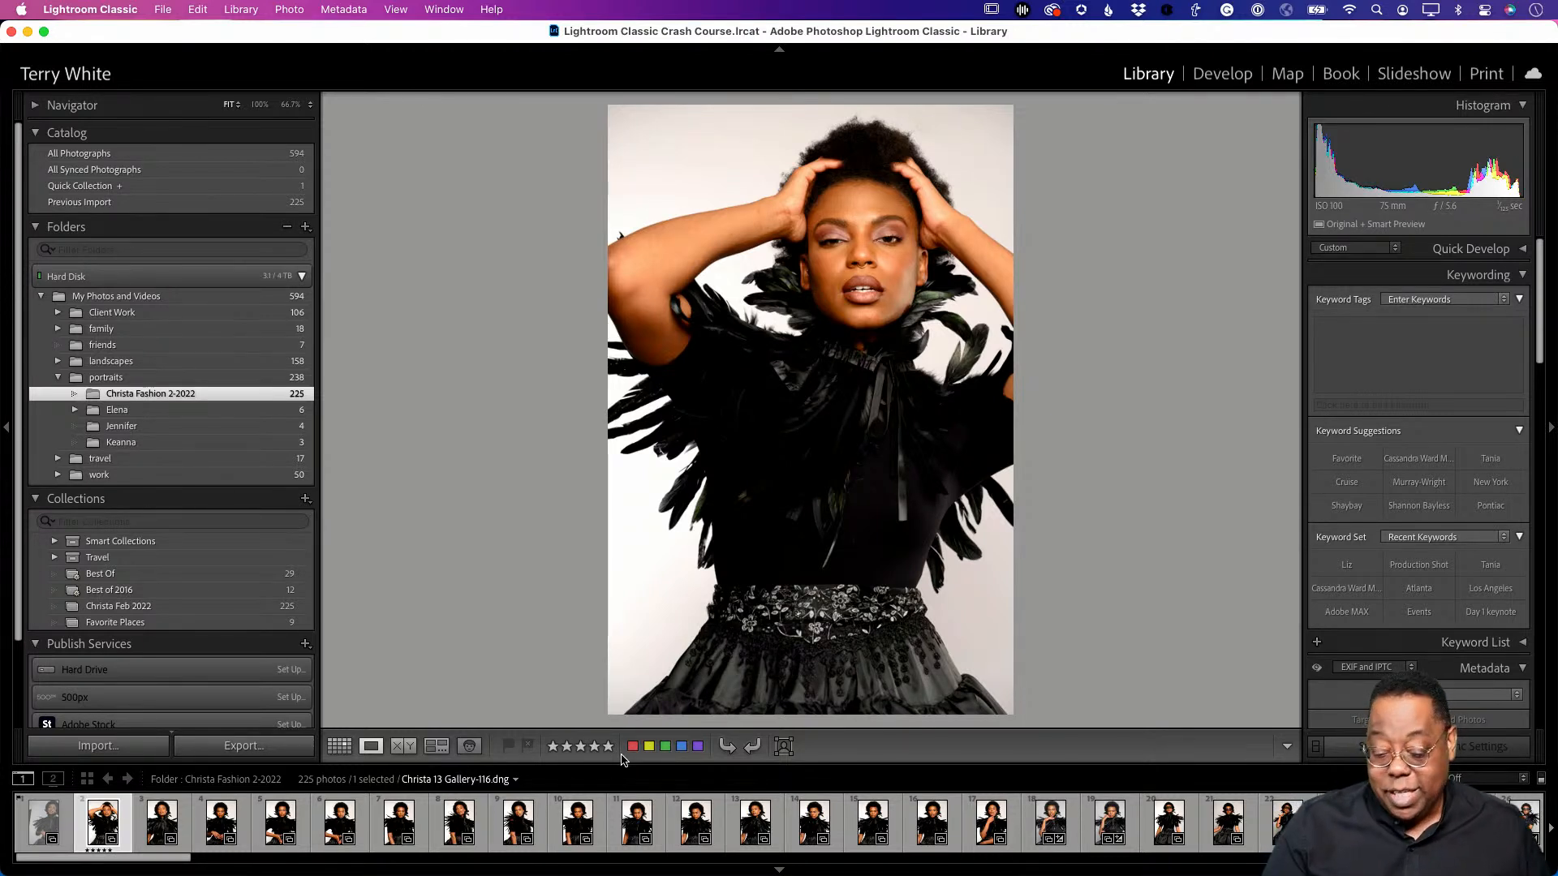
key(0)
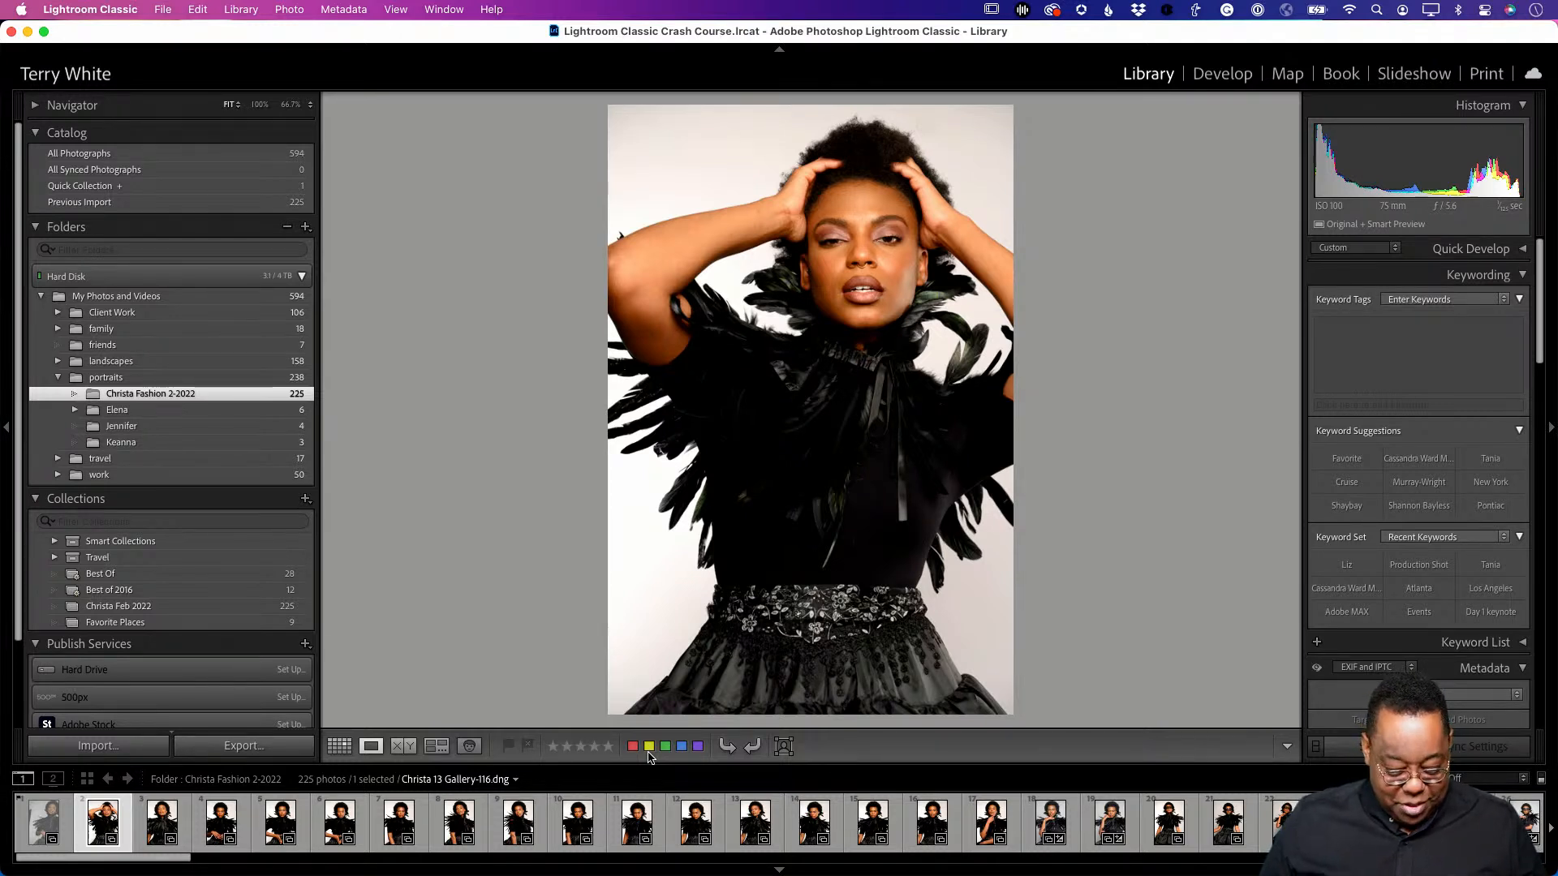
- Cycle Gallery-116's label through red, yellow, green and blue, ending on purple
key(6)
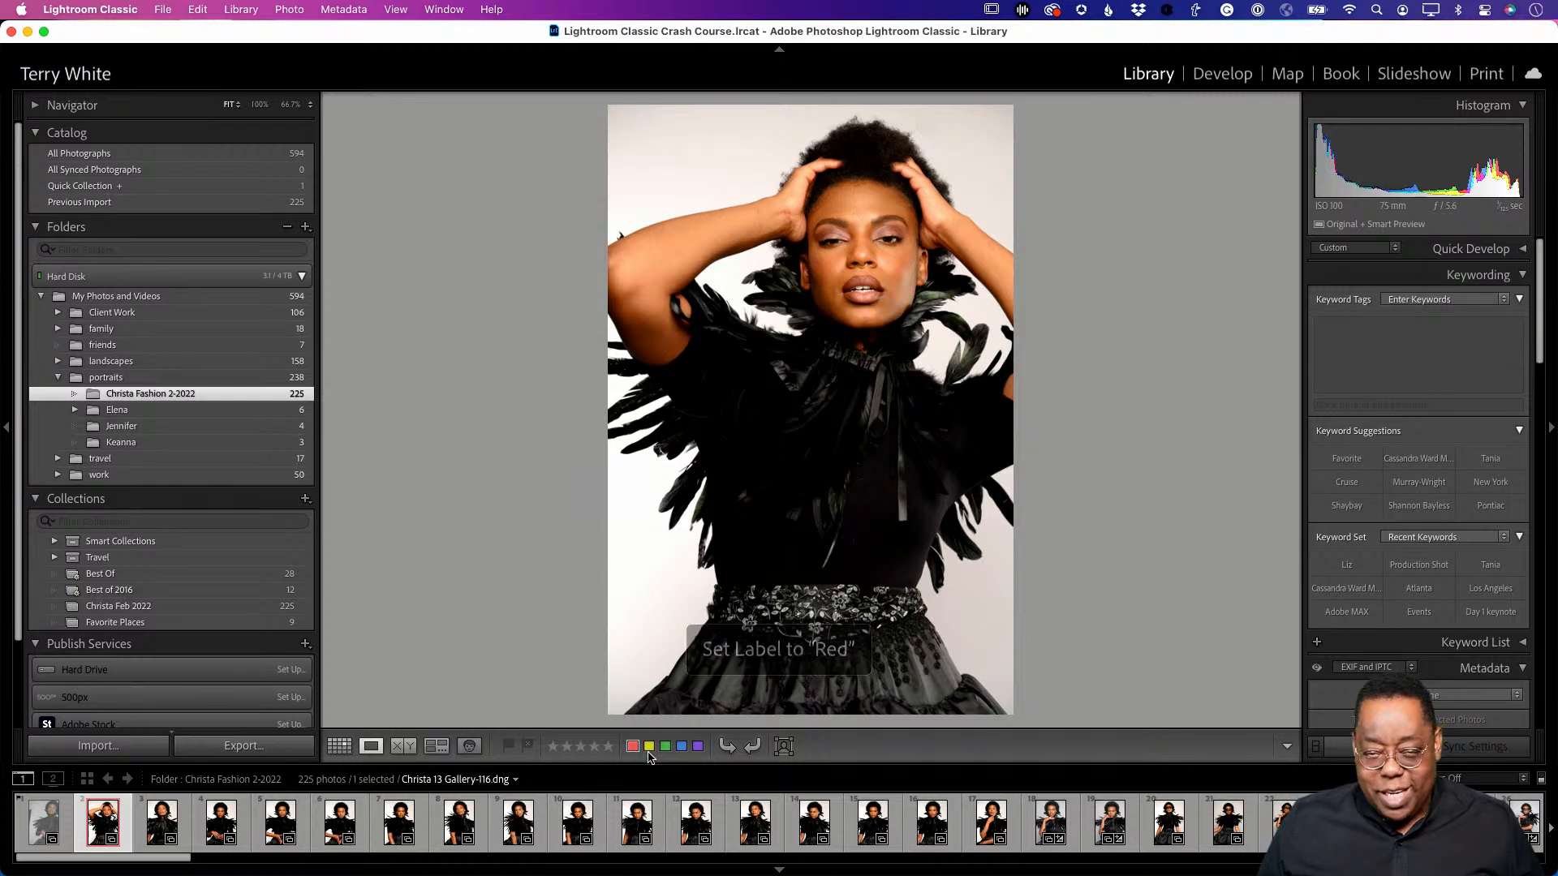
key(7)
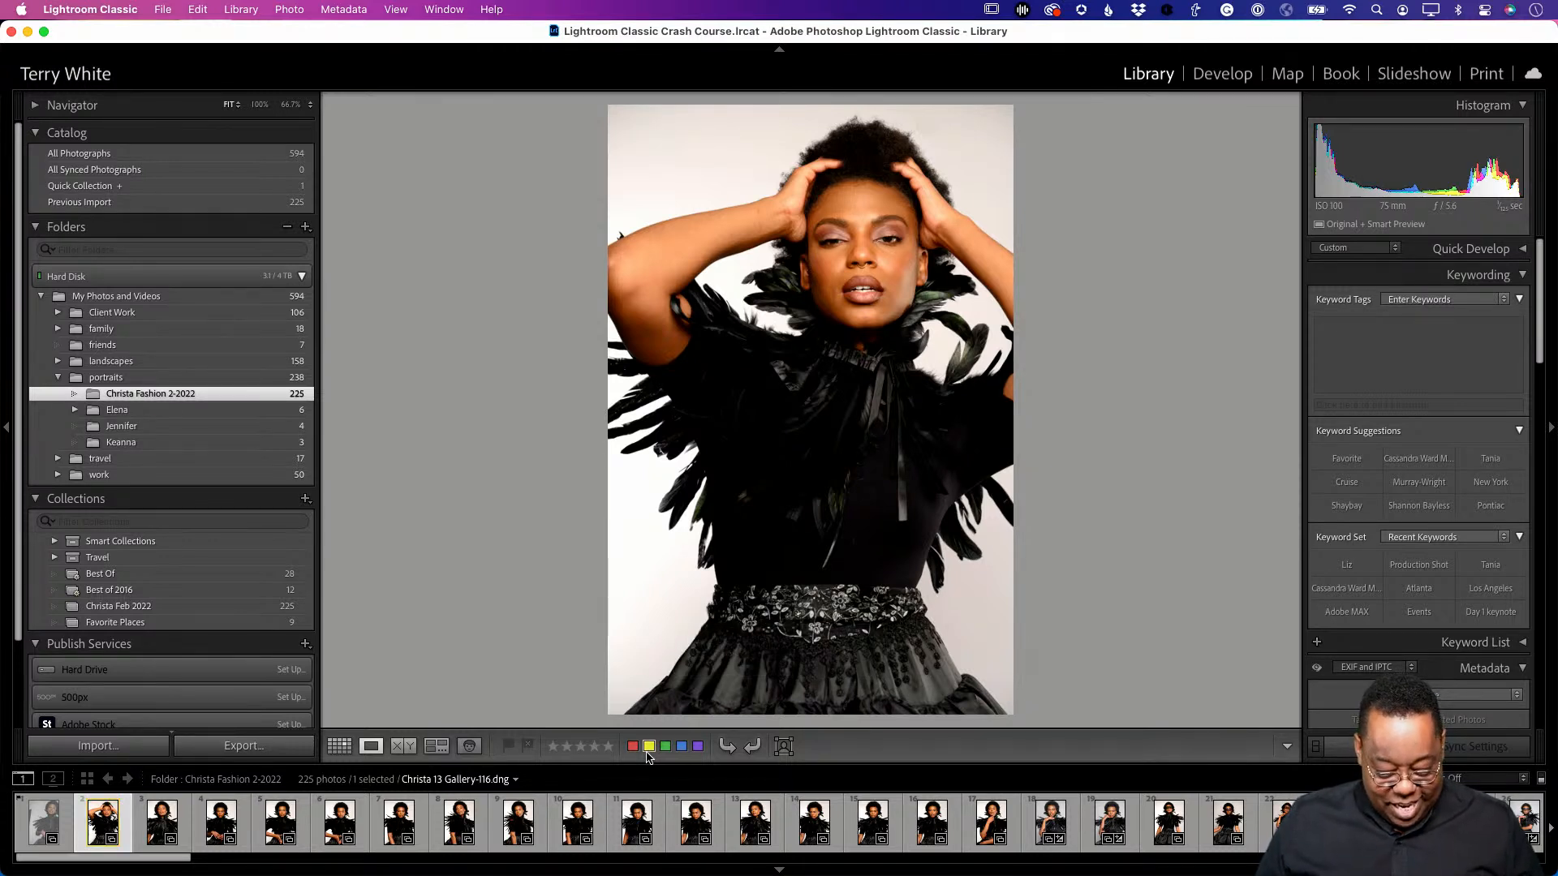
key(8)
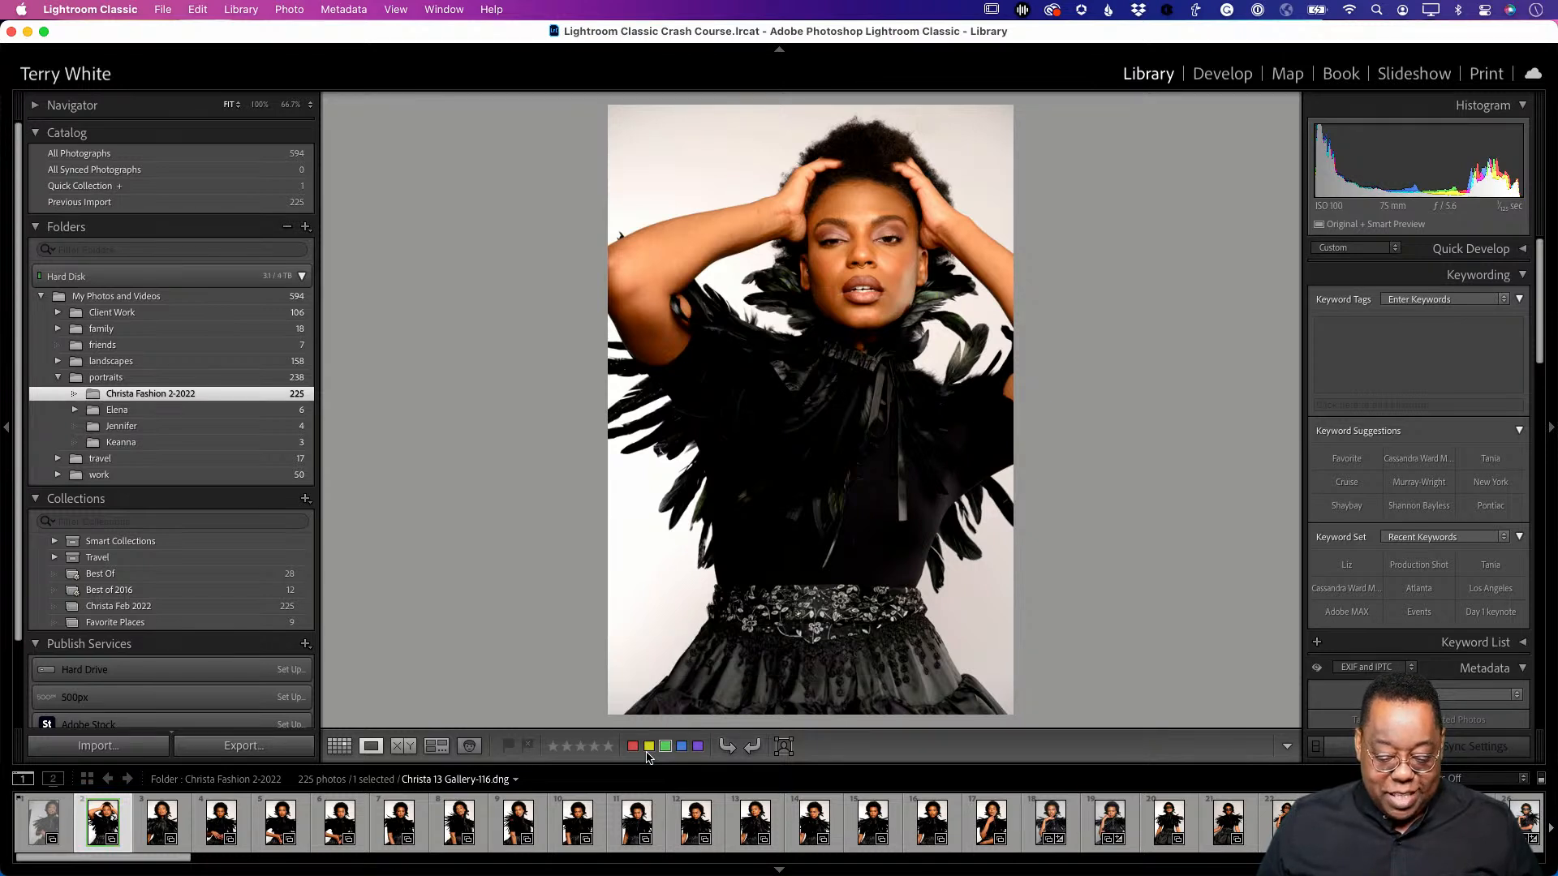
key(9)
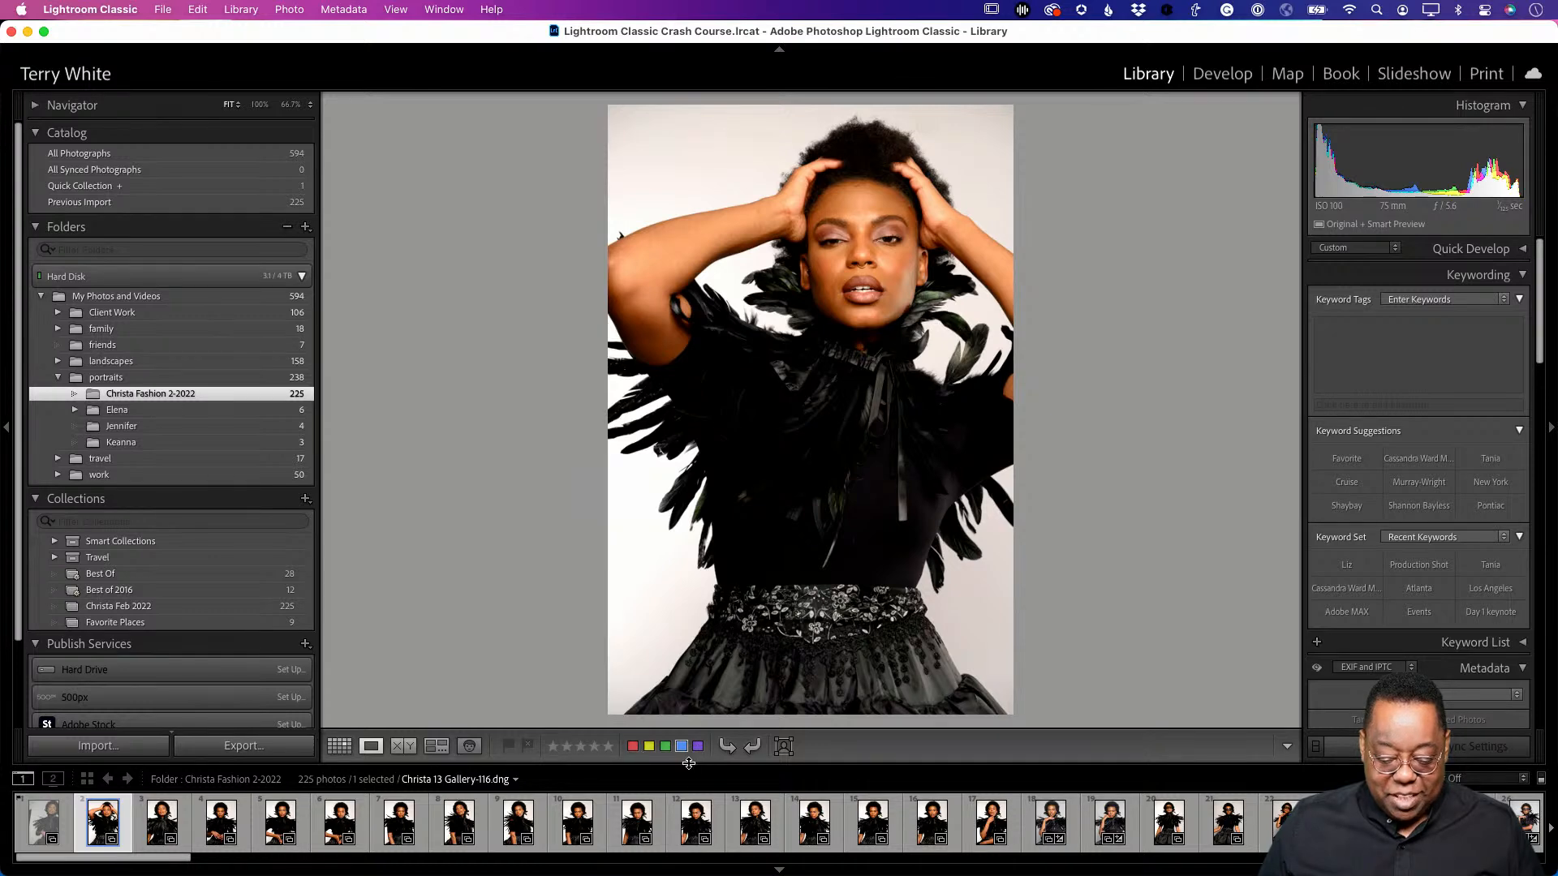
click(698, 746)
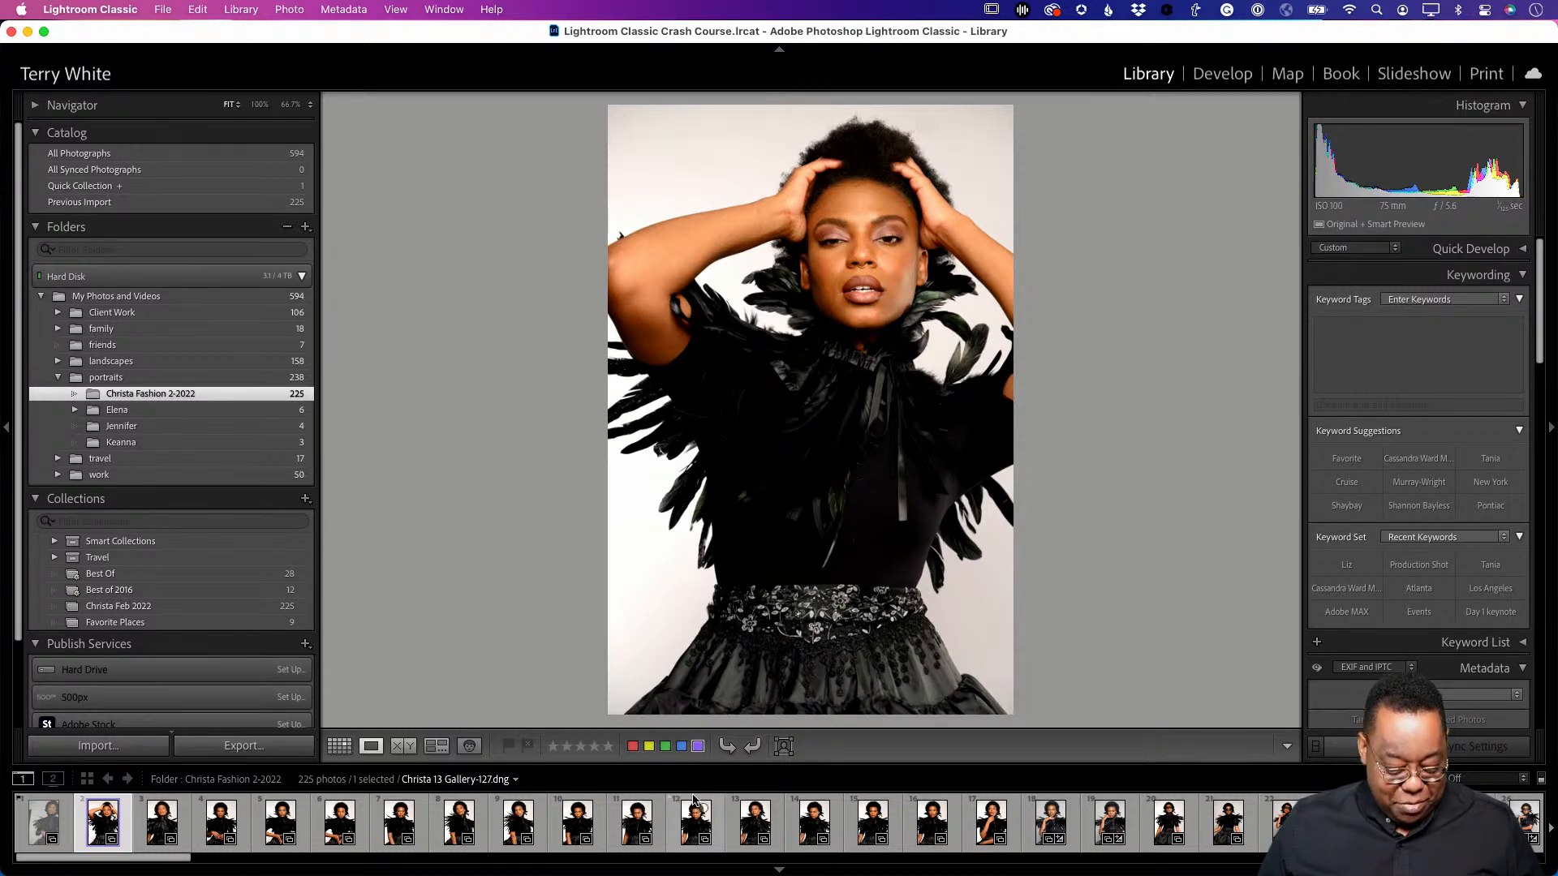
- In Grid view, flag Gallery-116 as a pick and rate it five stars
key(g)
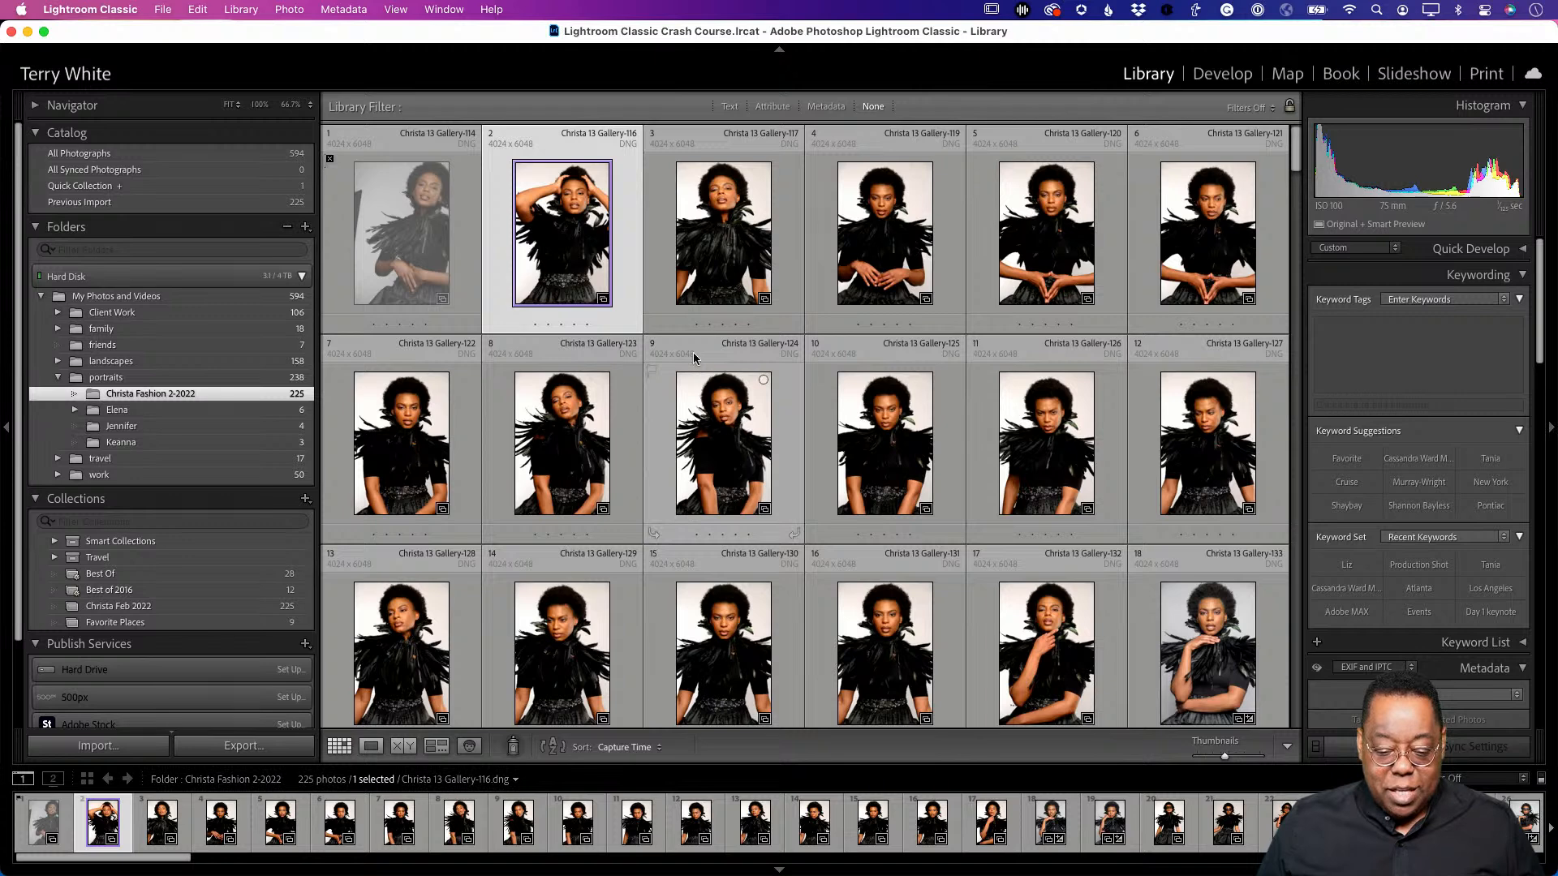
click(664, 324)
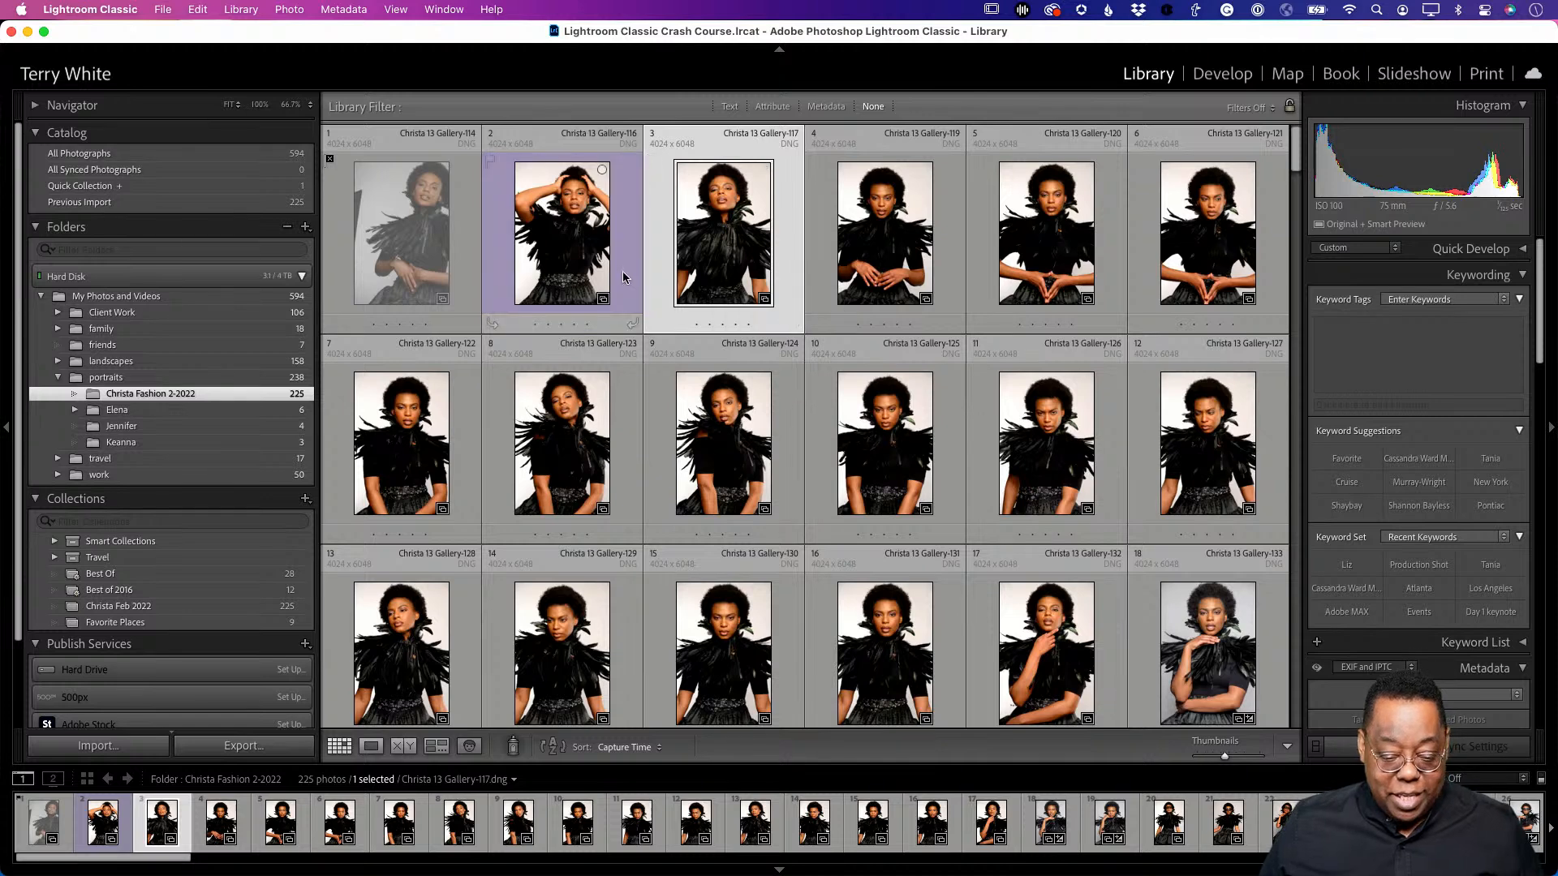
click(558, 275)
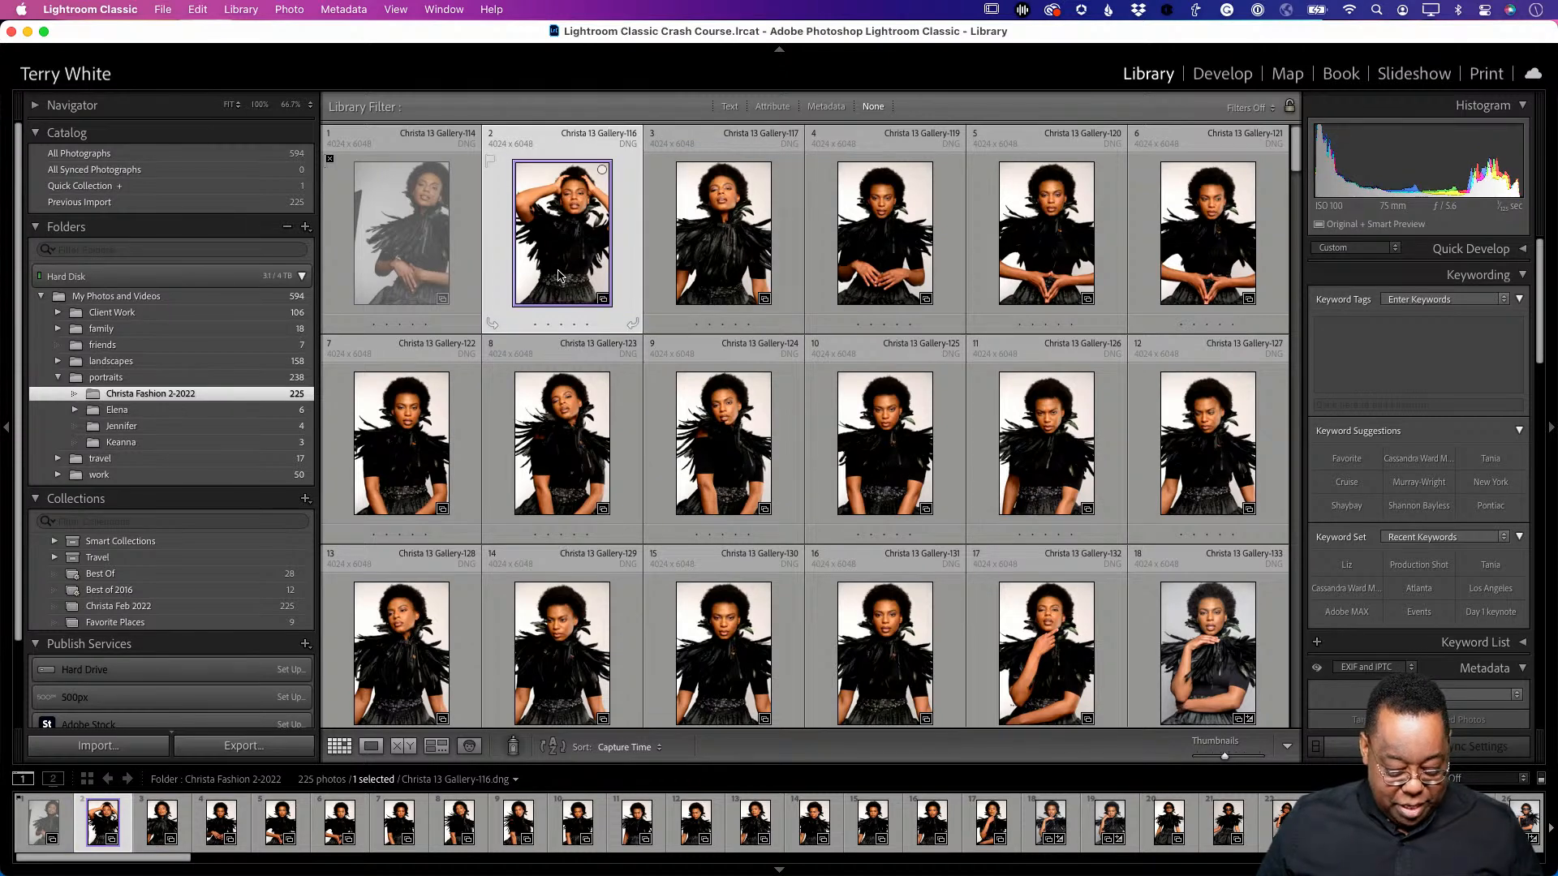
key(p)
scroll(559, 284, down, 1)
key(5)
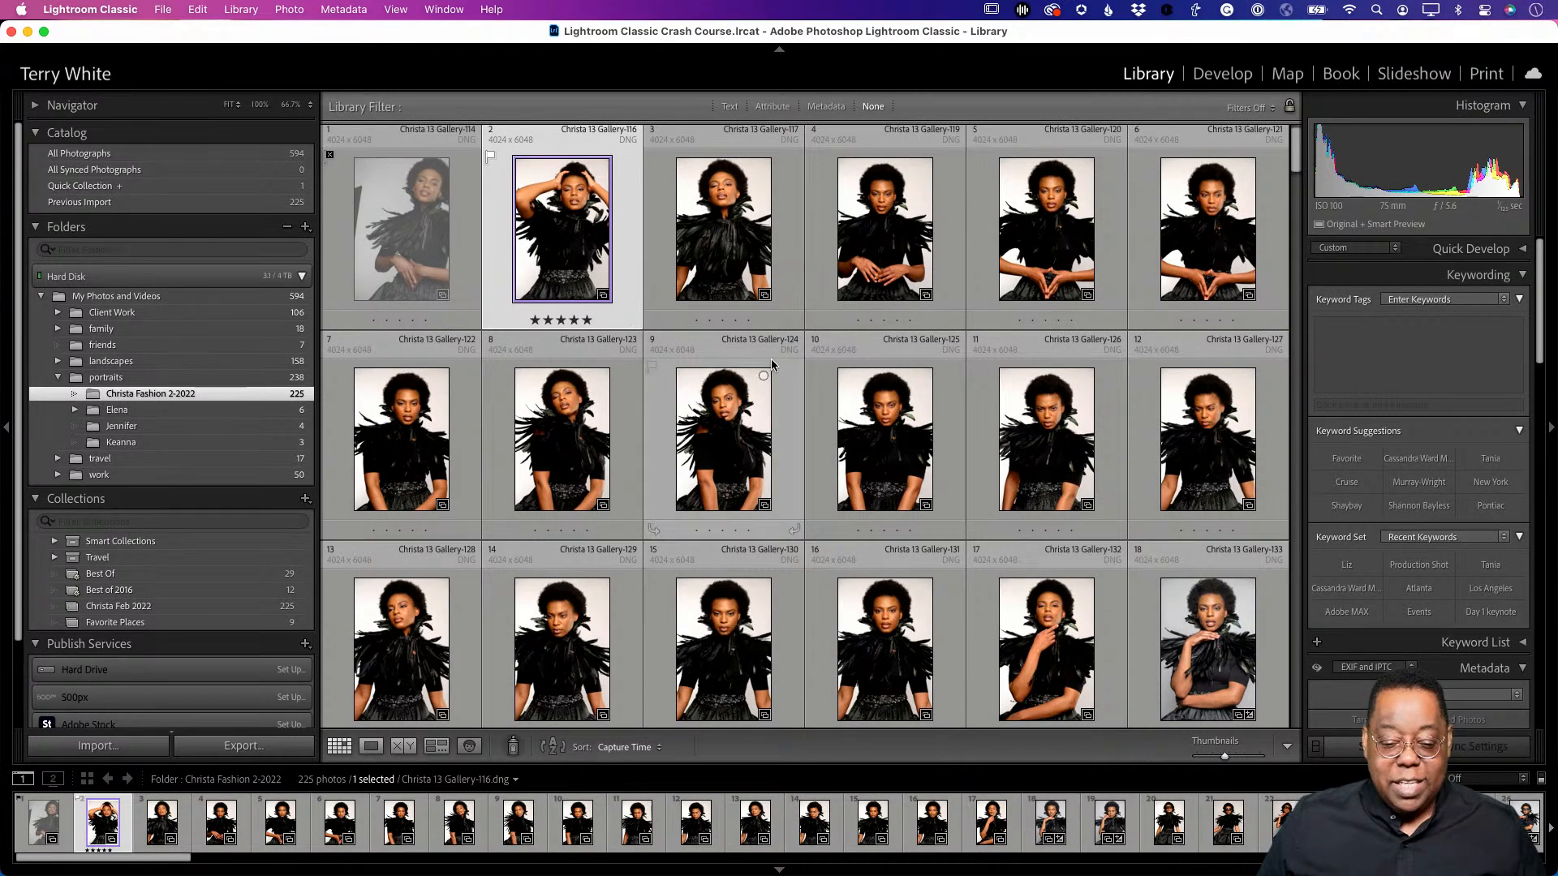
click(752, 302)
scroll(752, 335, up, 1)
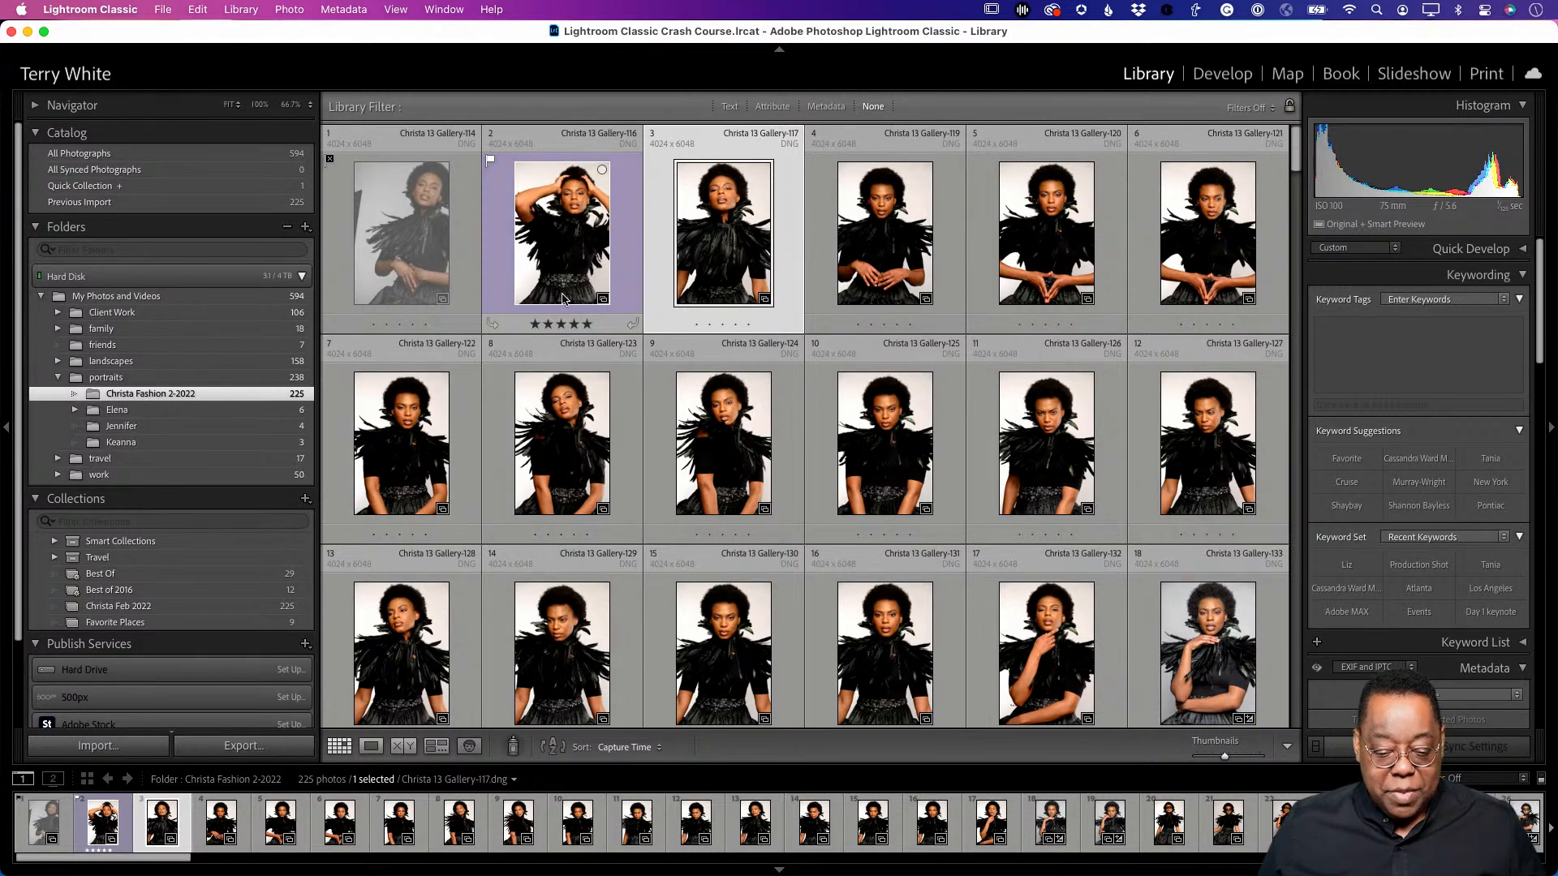
- Clear Gallery-116's rating and pick flag, then view it in Loupe with a green label
click(536, 261)
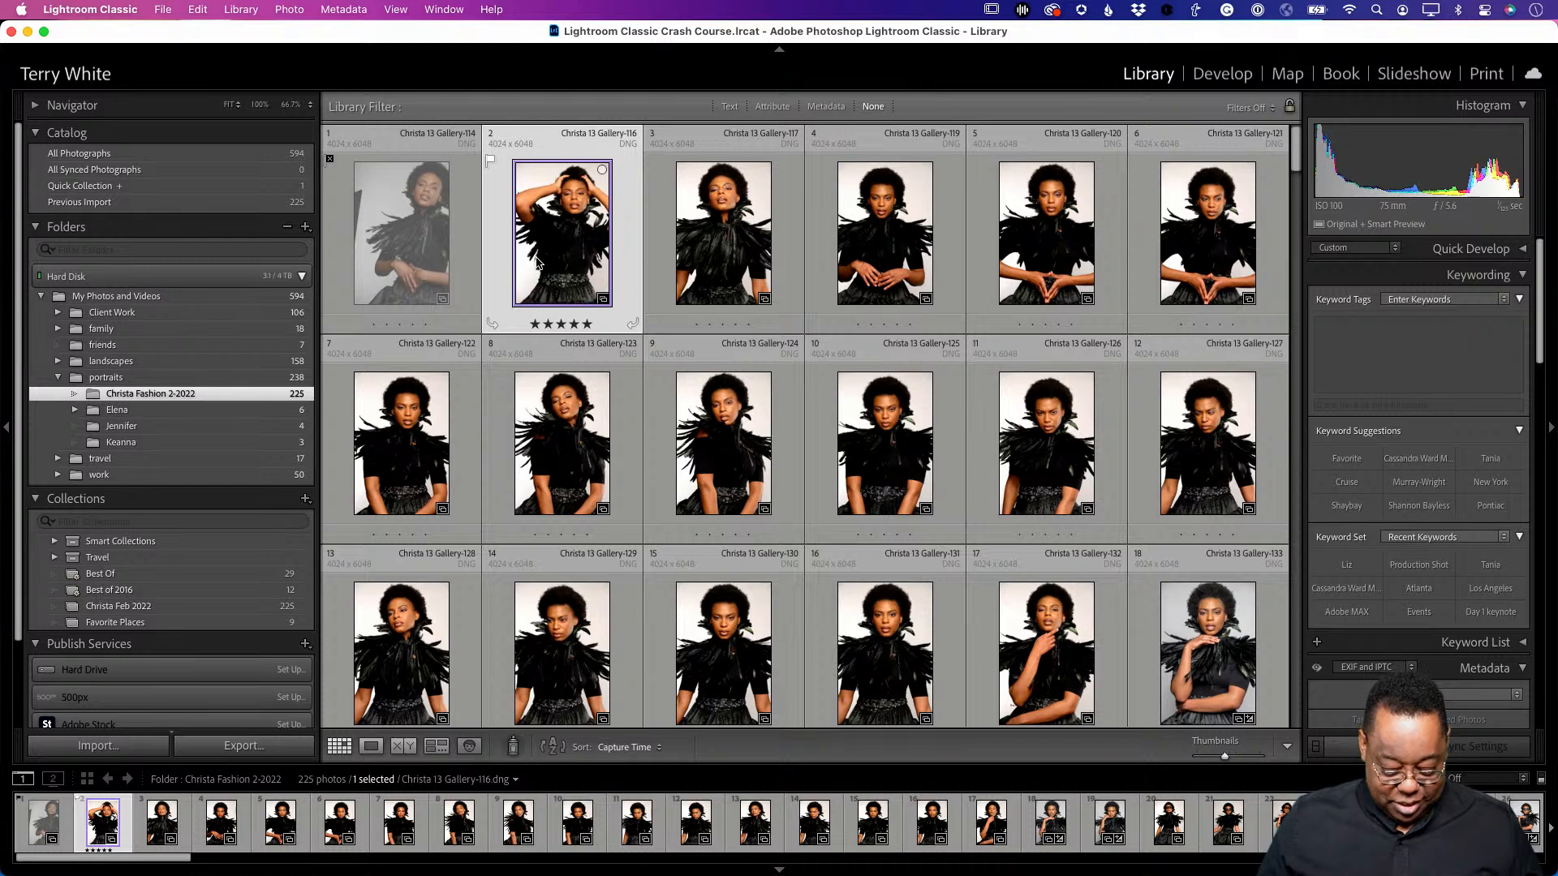
key(0)
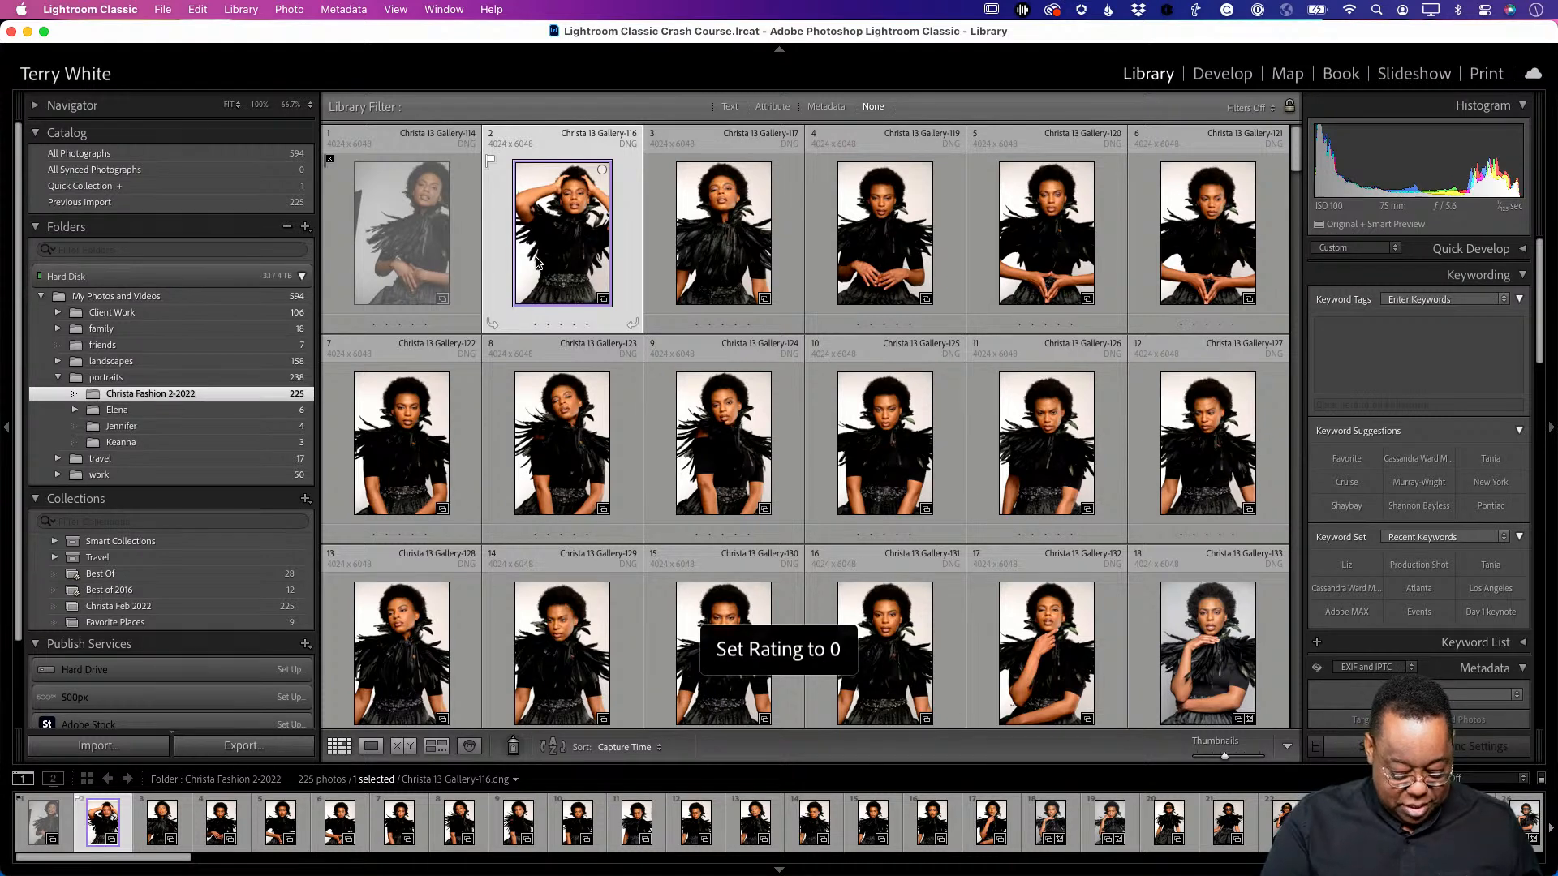
key(u)
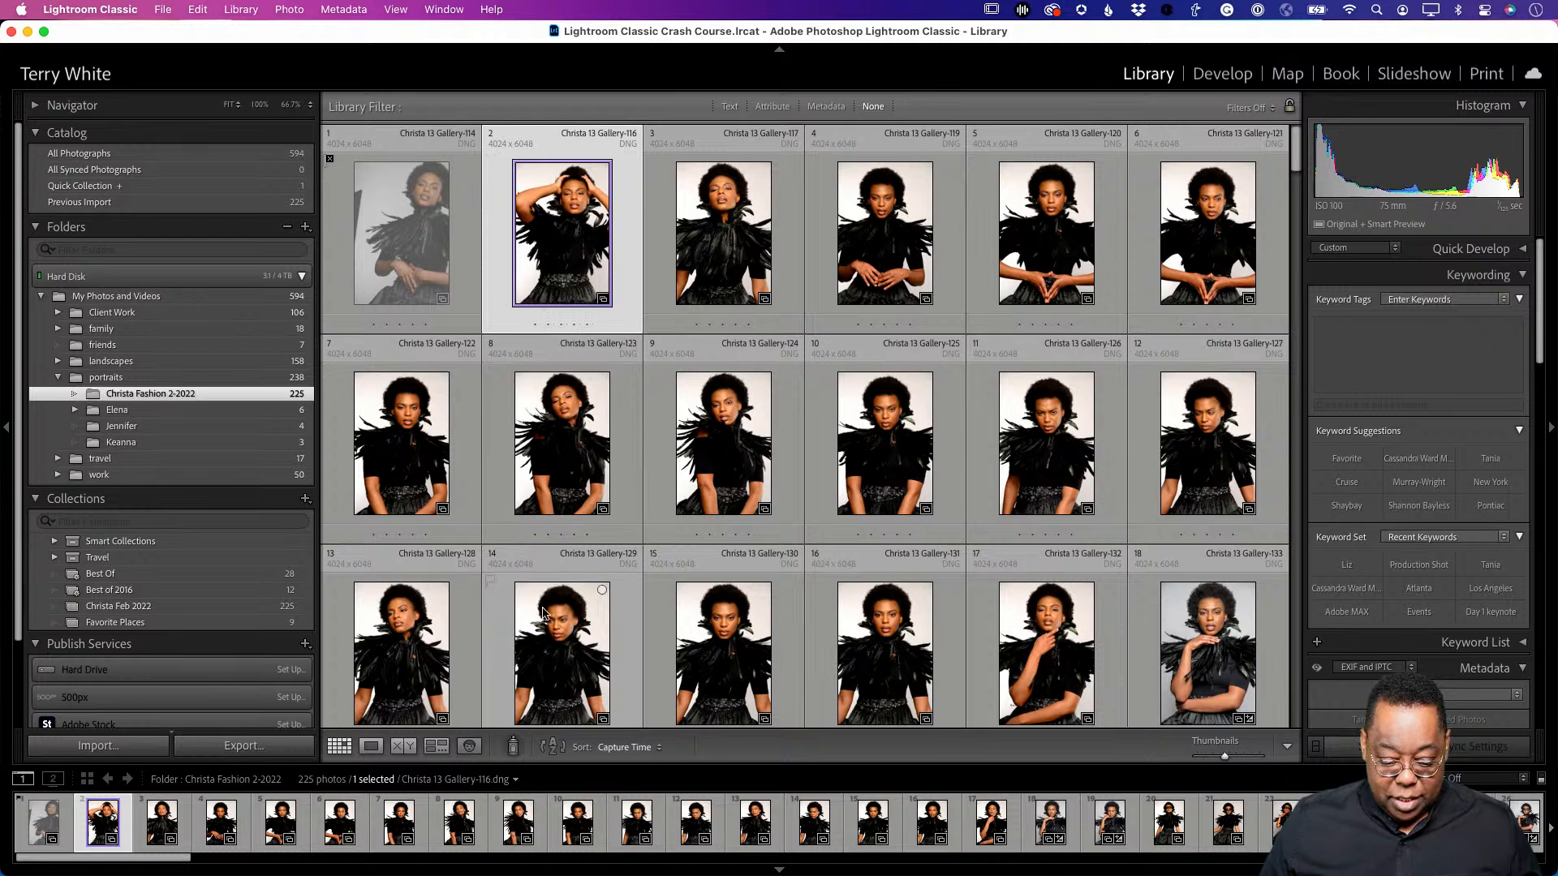
key(e)
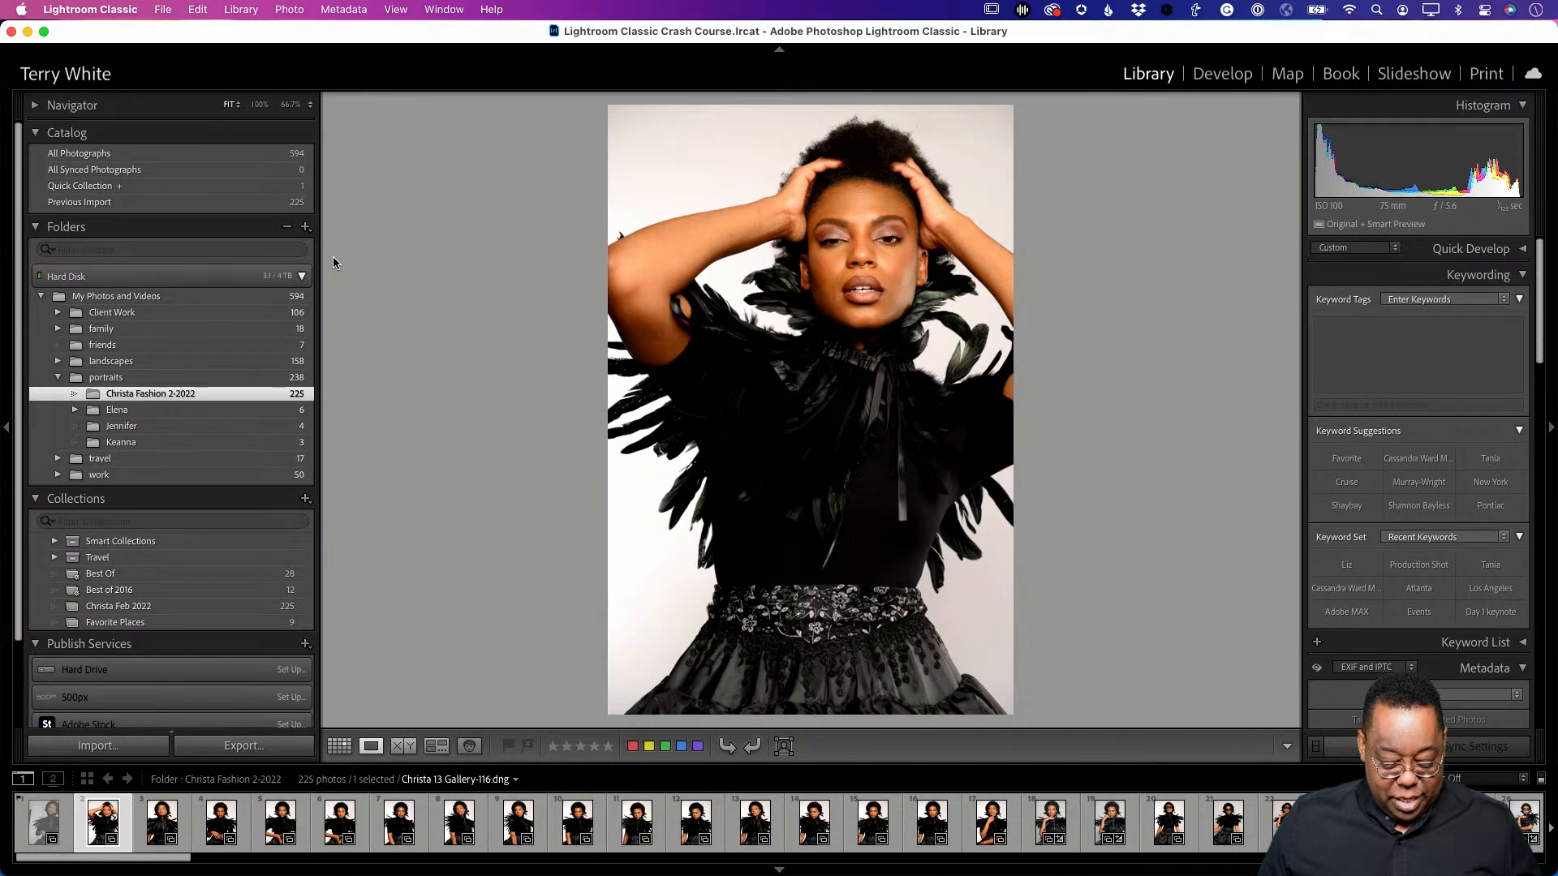
key(8)
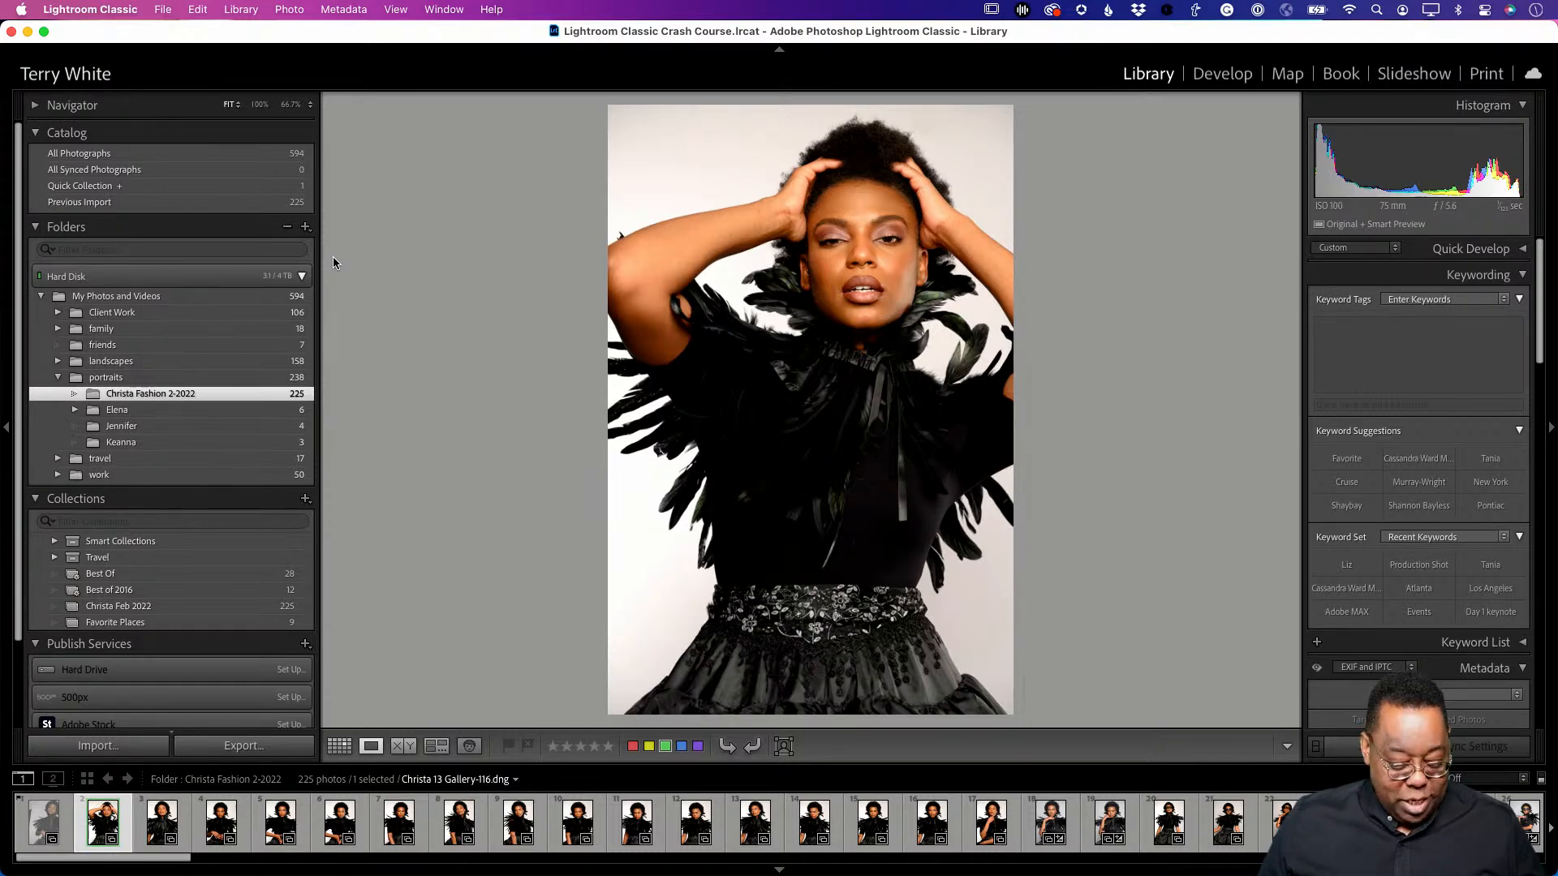
- Return to Grid view and check Gallery-116's green label
key(g)
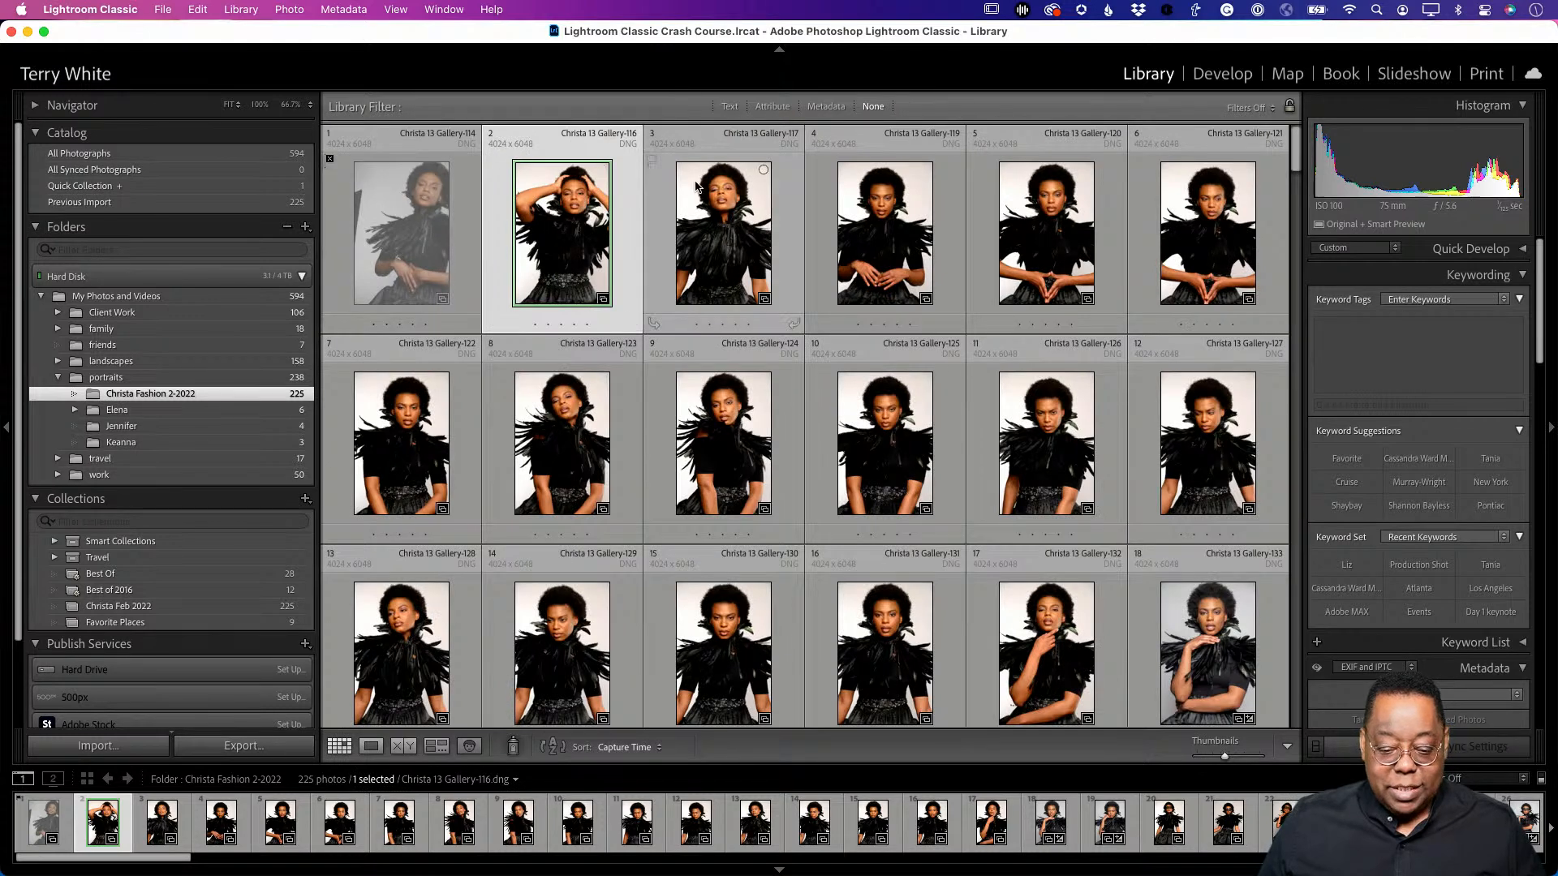
click(679, 217)
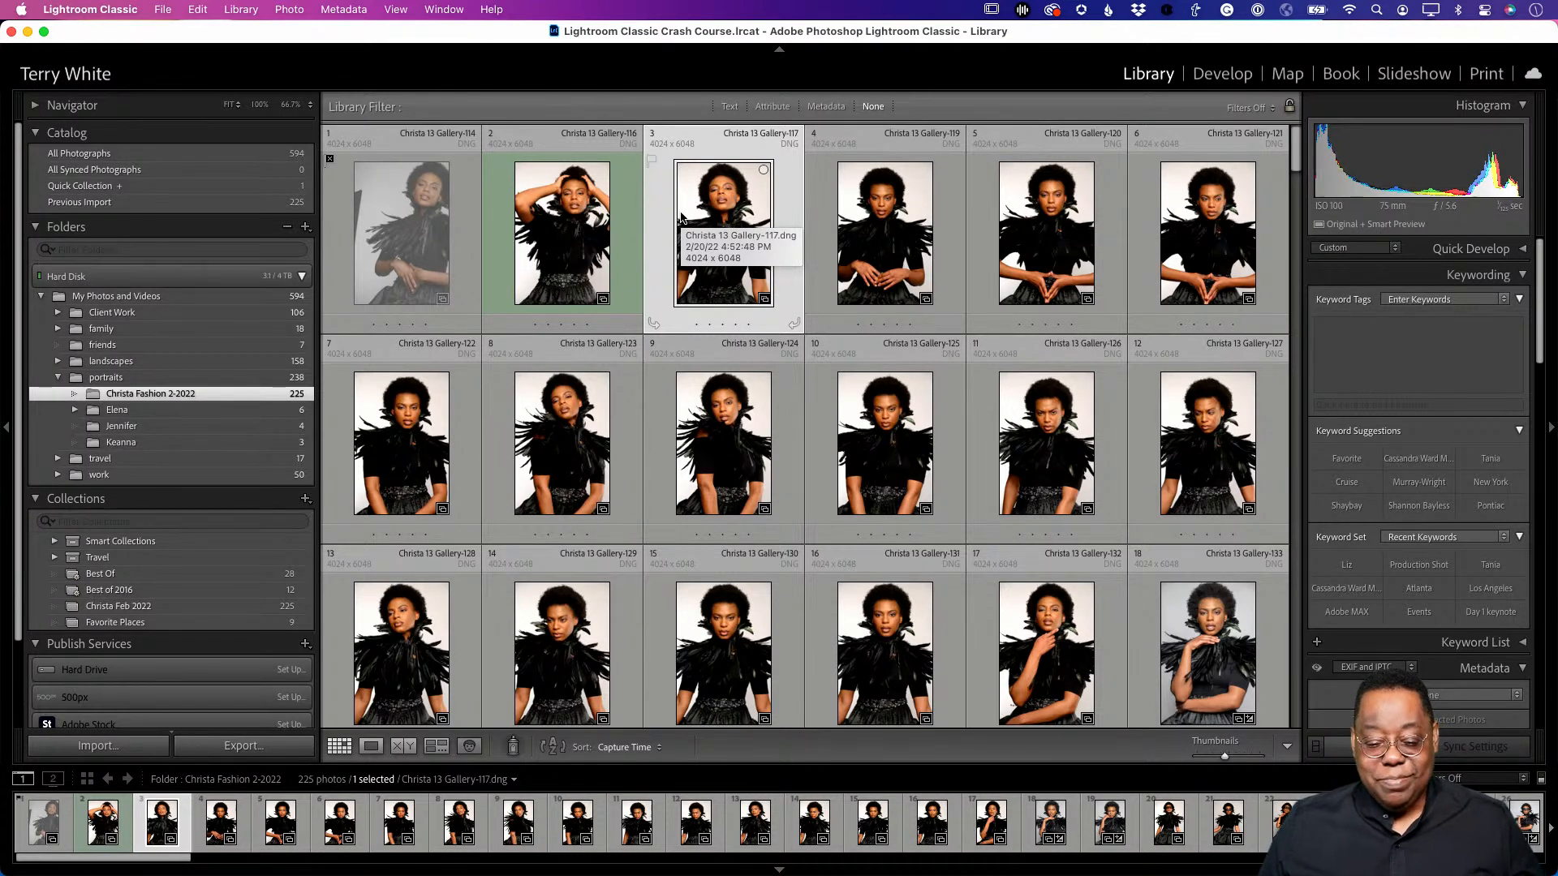
click(588, 238)
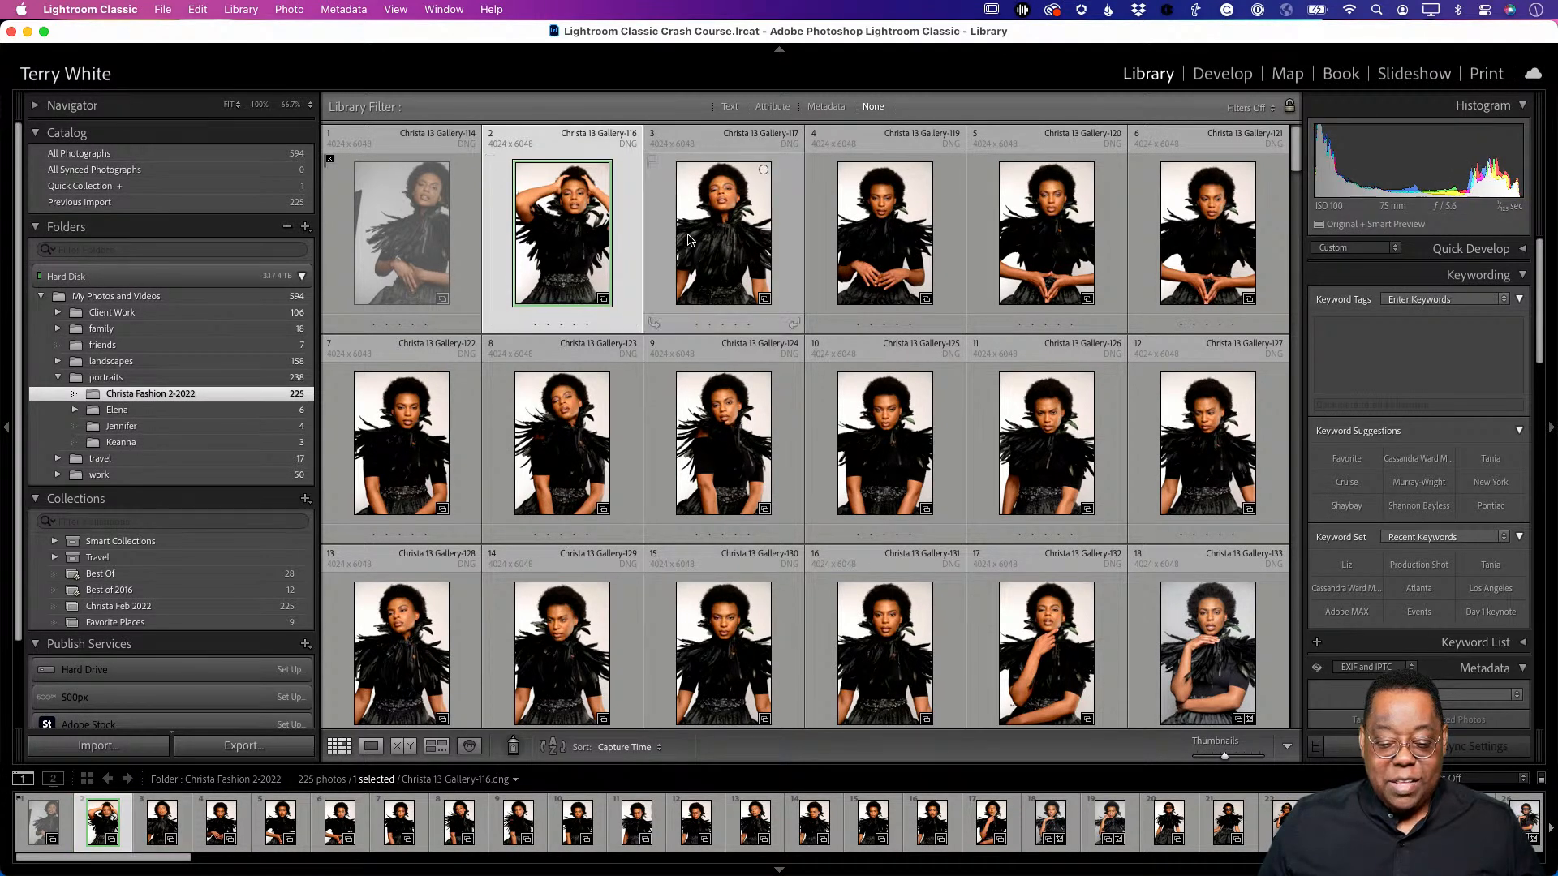
- Label Gallery-117 yellow, Gallery-119 blue and Gallery-120 green
click(647, 271)
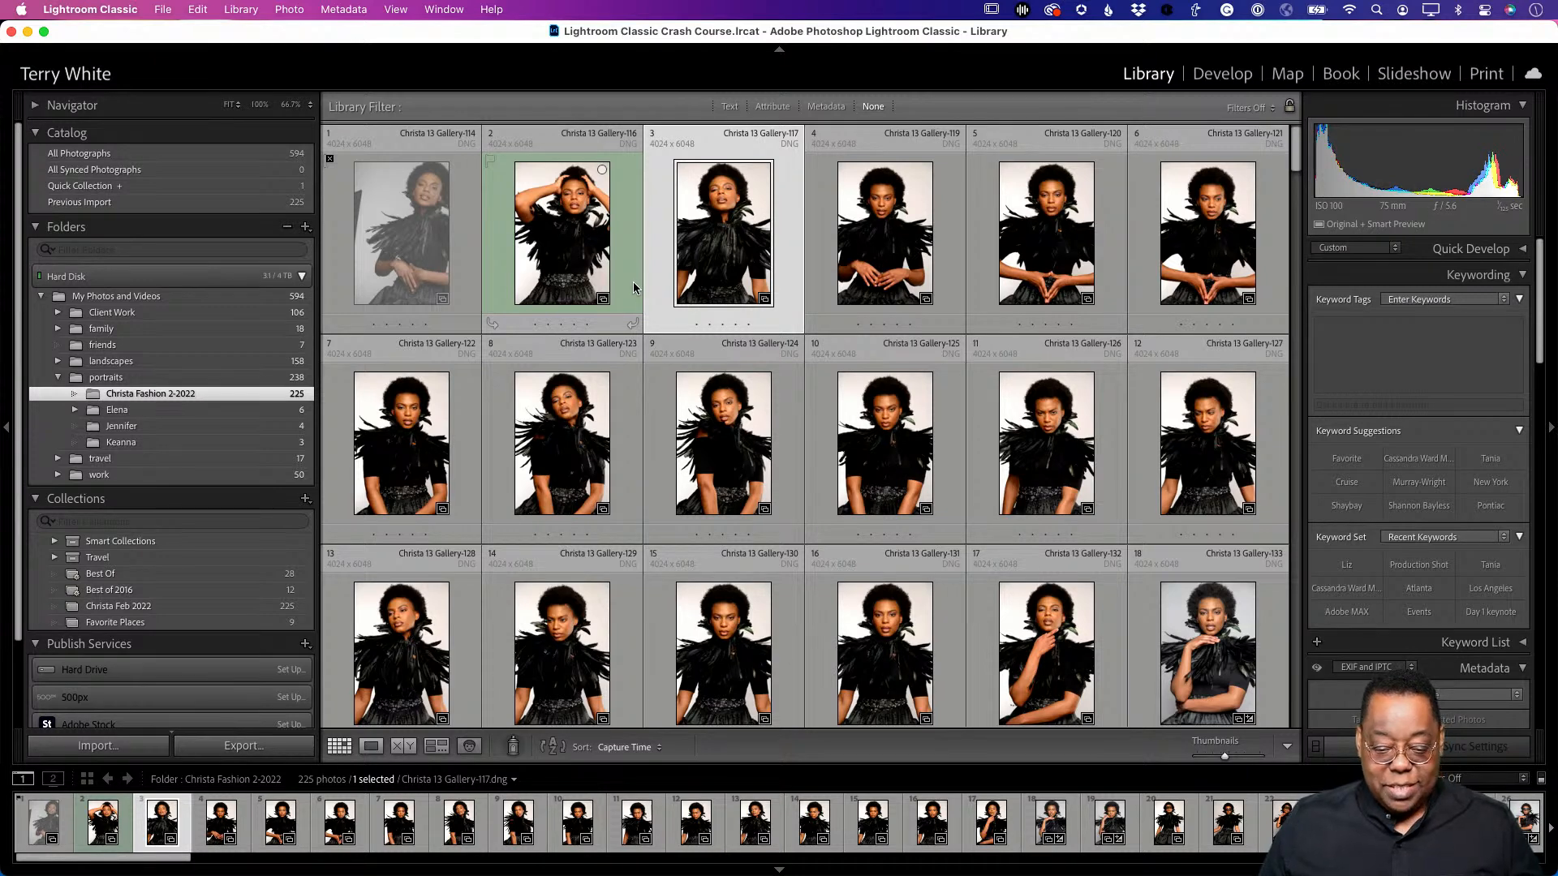
key(8)
click(881, 260)
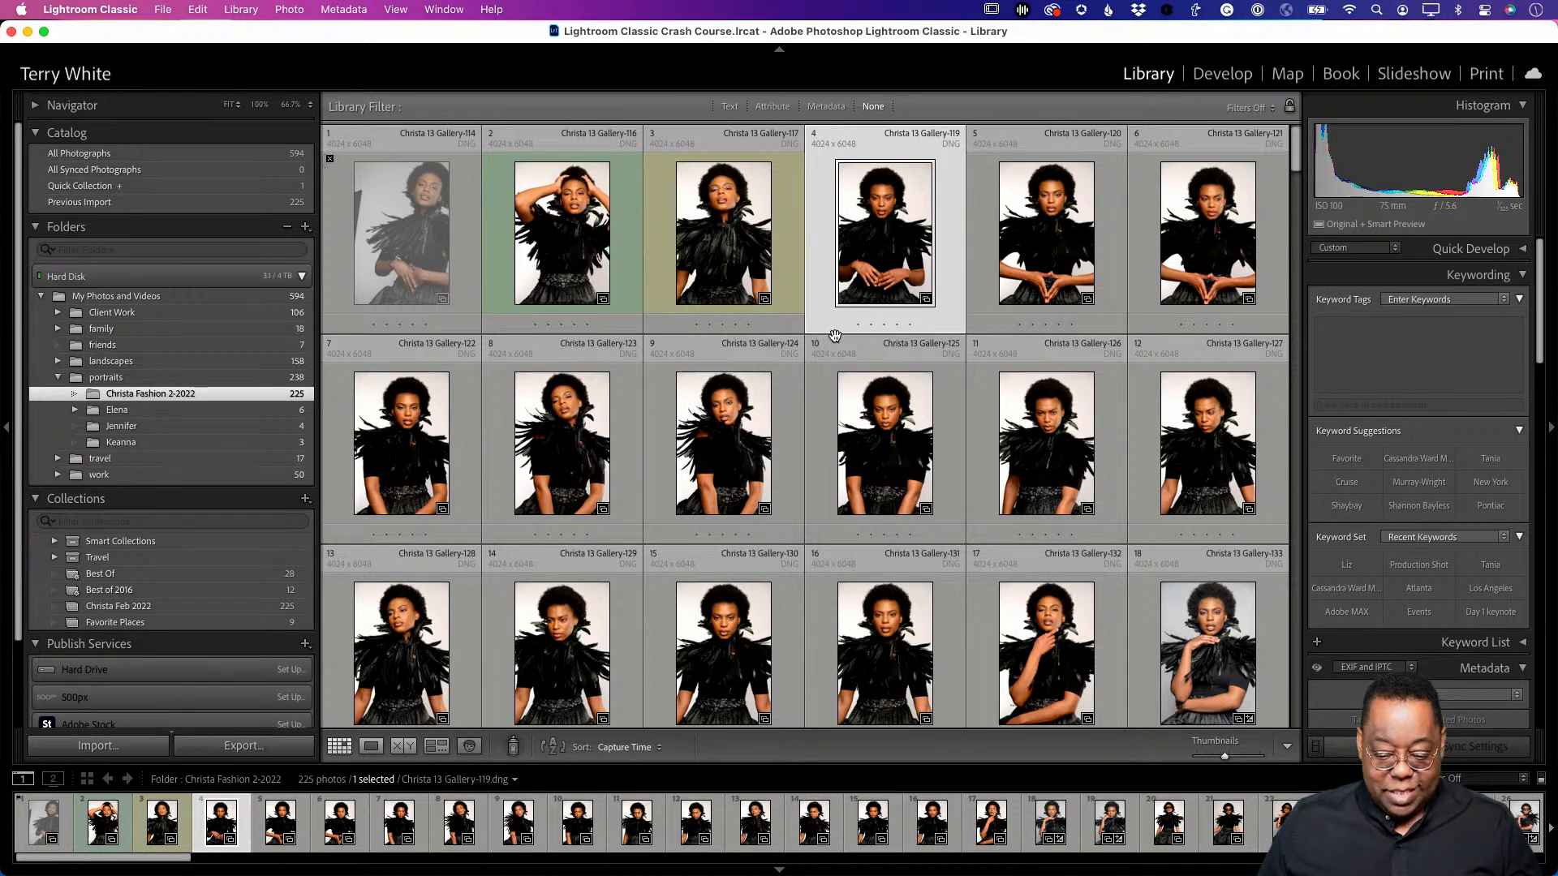
key(9)
click(1018, 288)
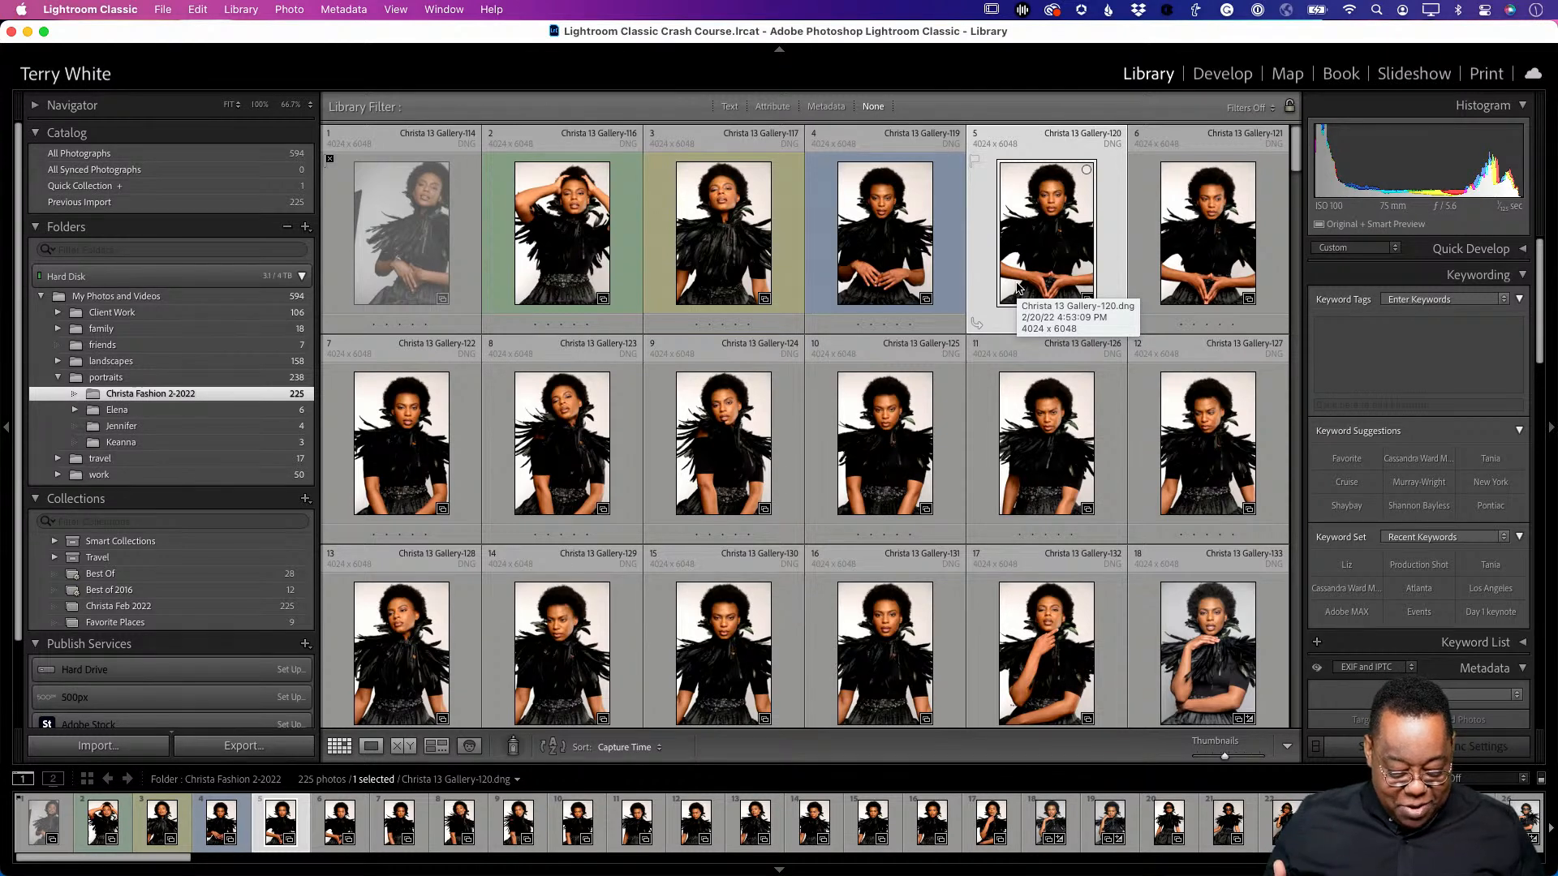
key(8)
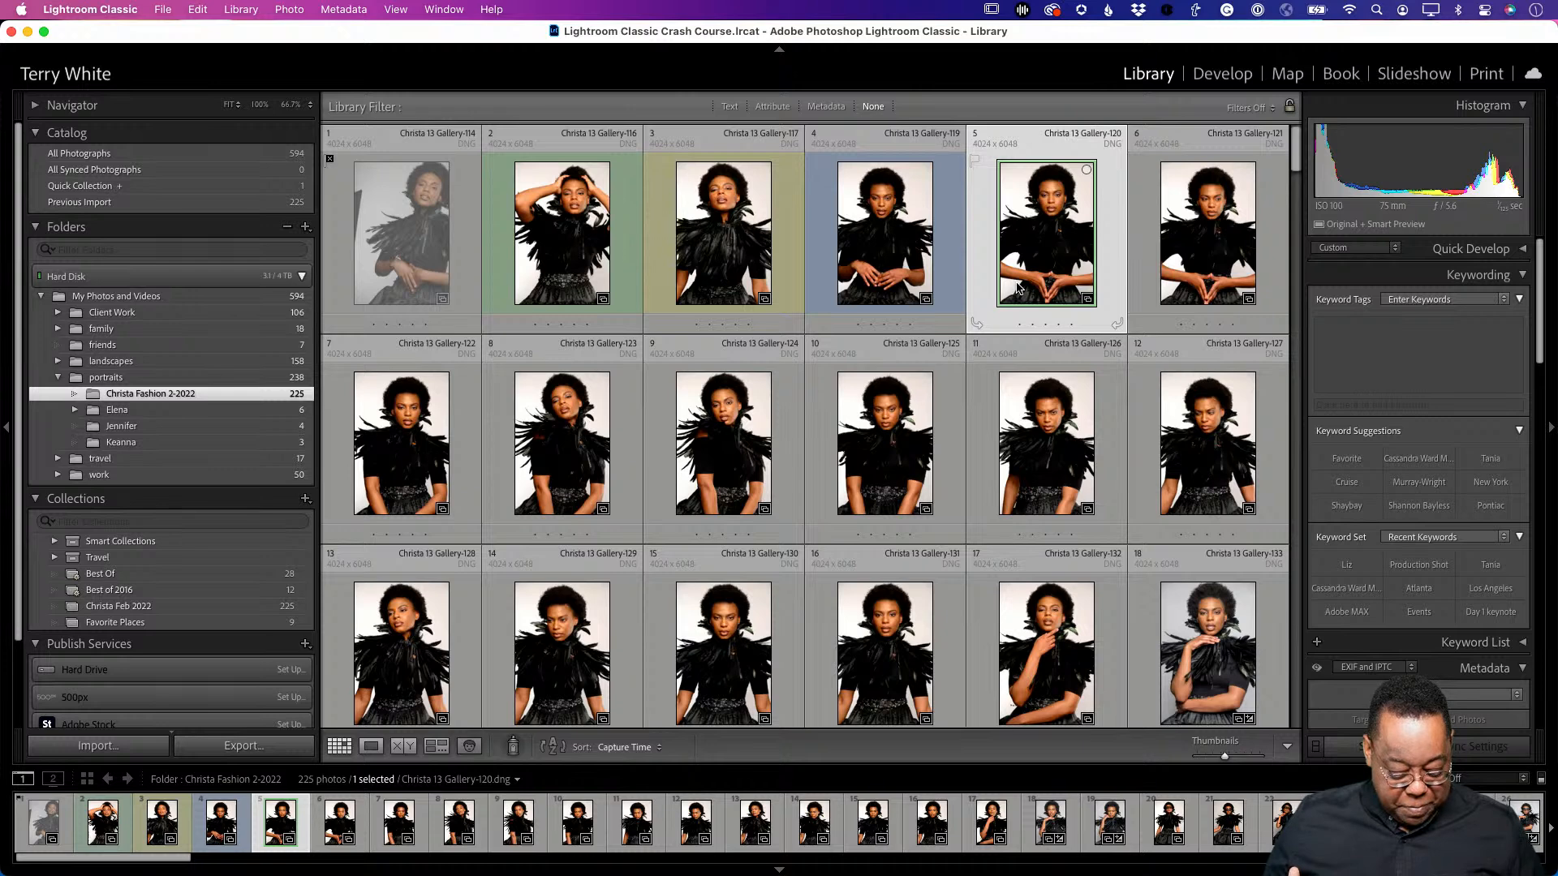
- Give Gallery-120 a five-star rating
key(5)
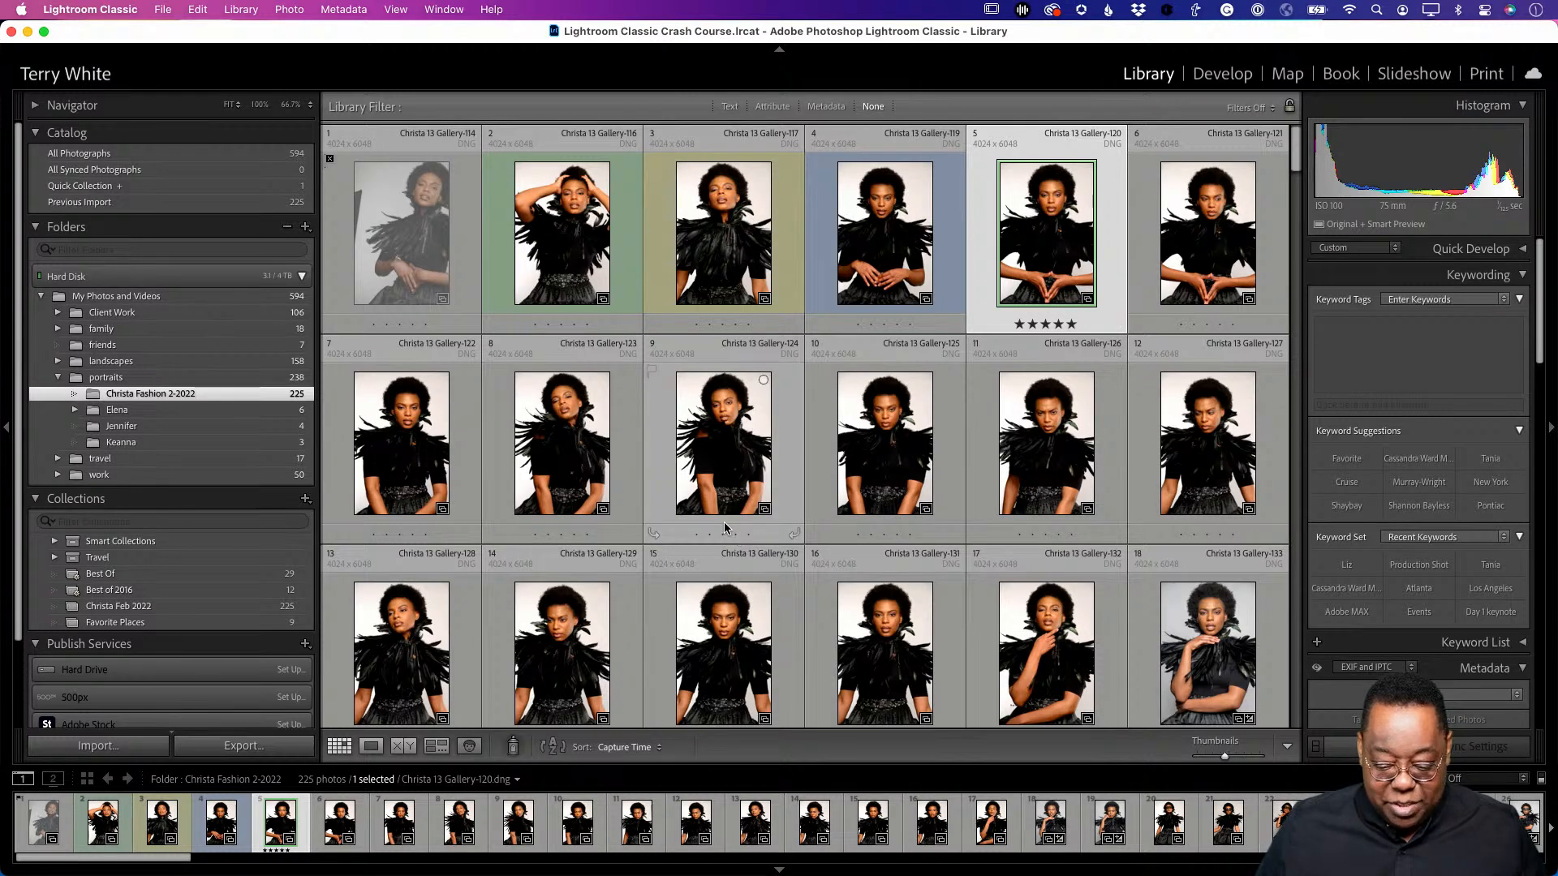
scroll(724, 524, down, 2)
- Flag photo 16 (Gallery-131) as a pick and give photos 16 and 17 green labels
click(907, 594)
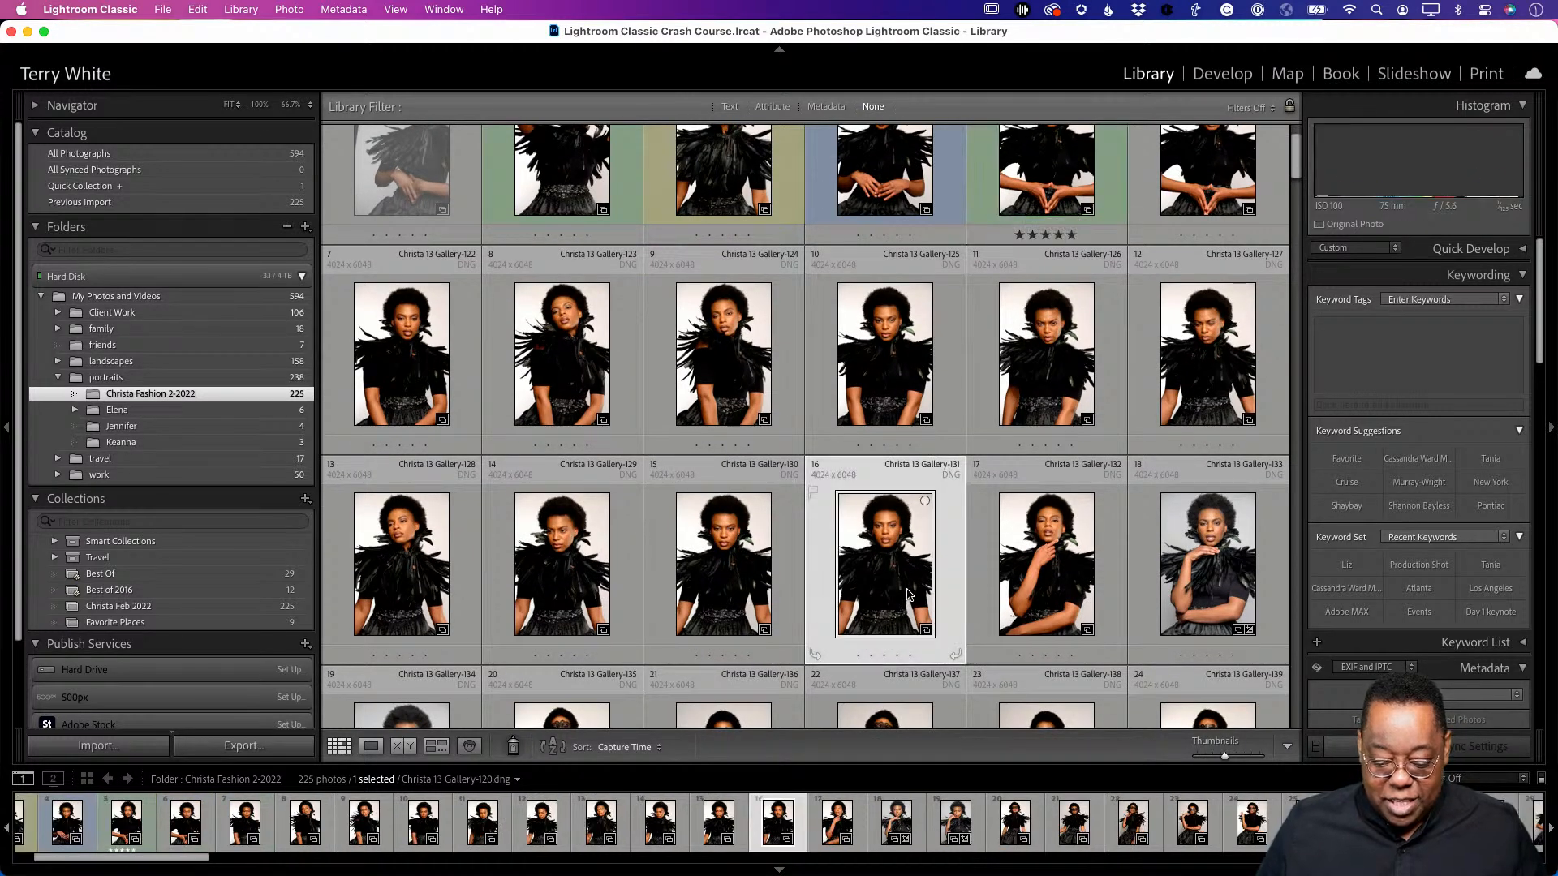
key(p)
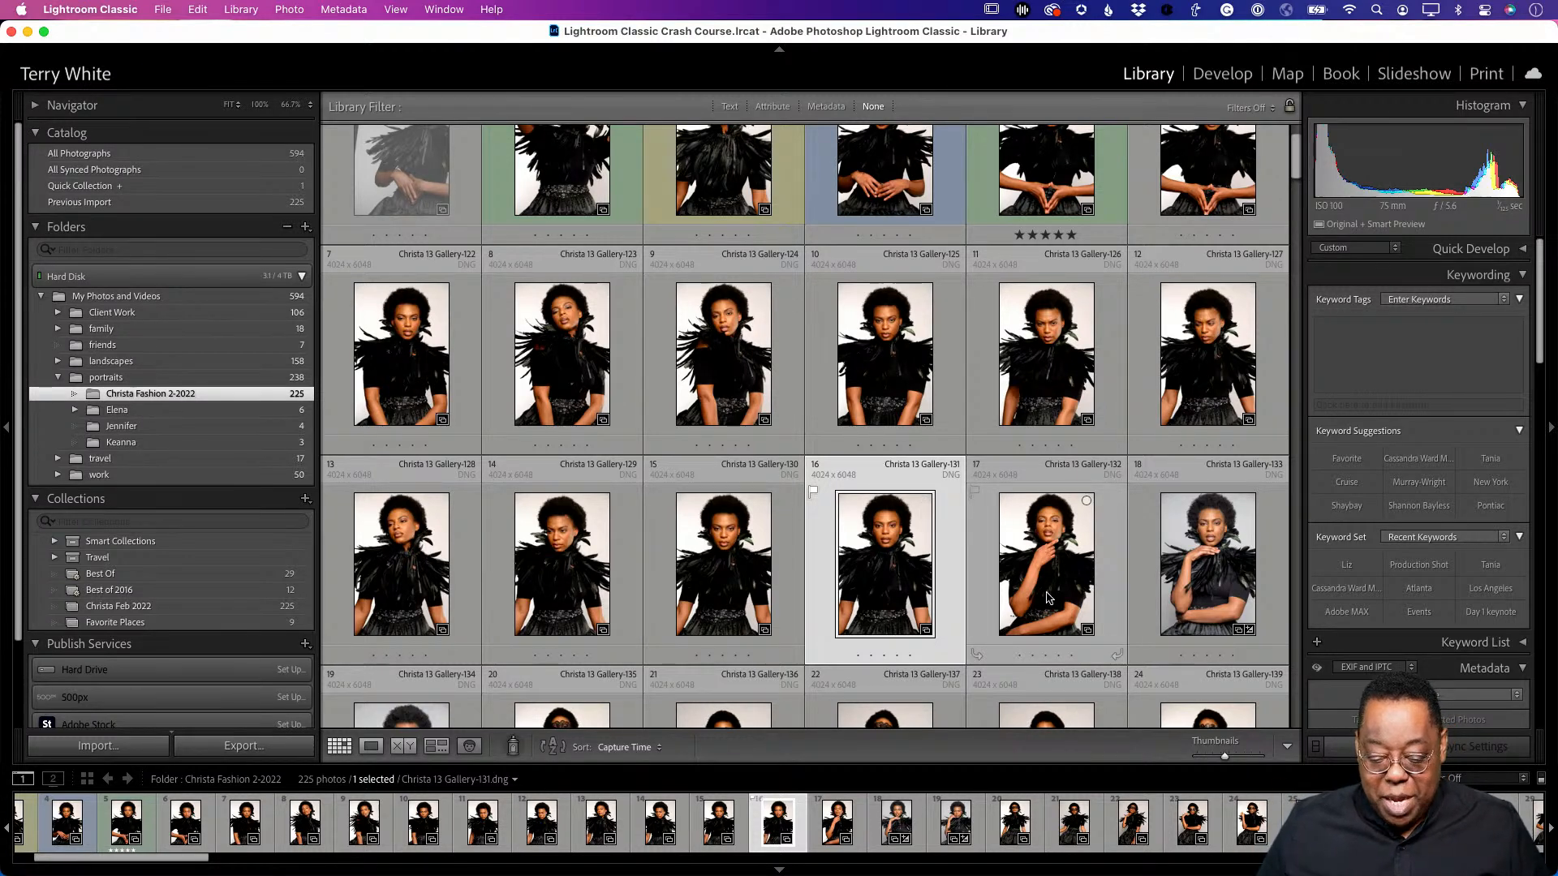
key(p)
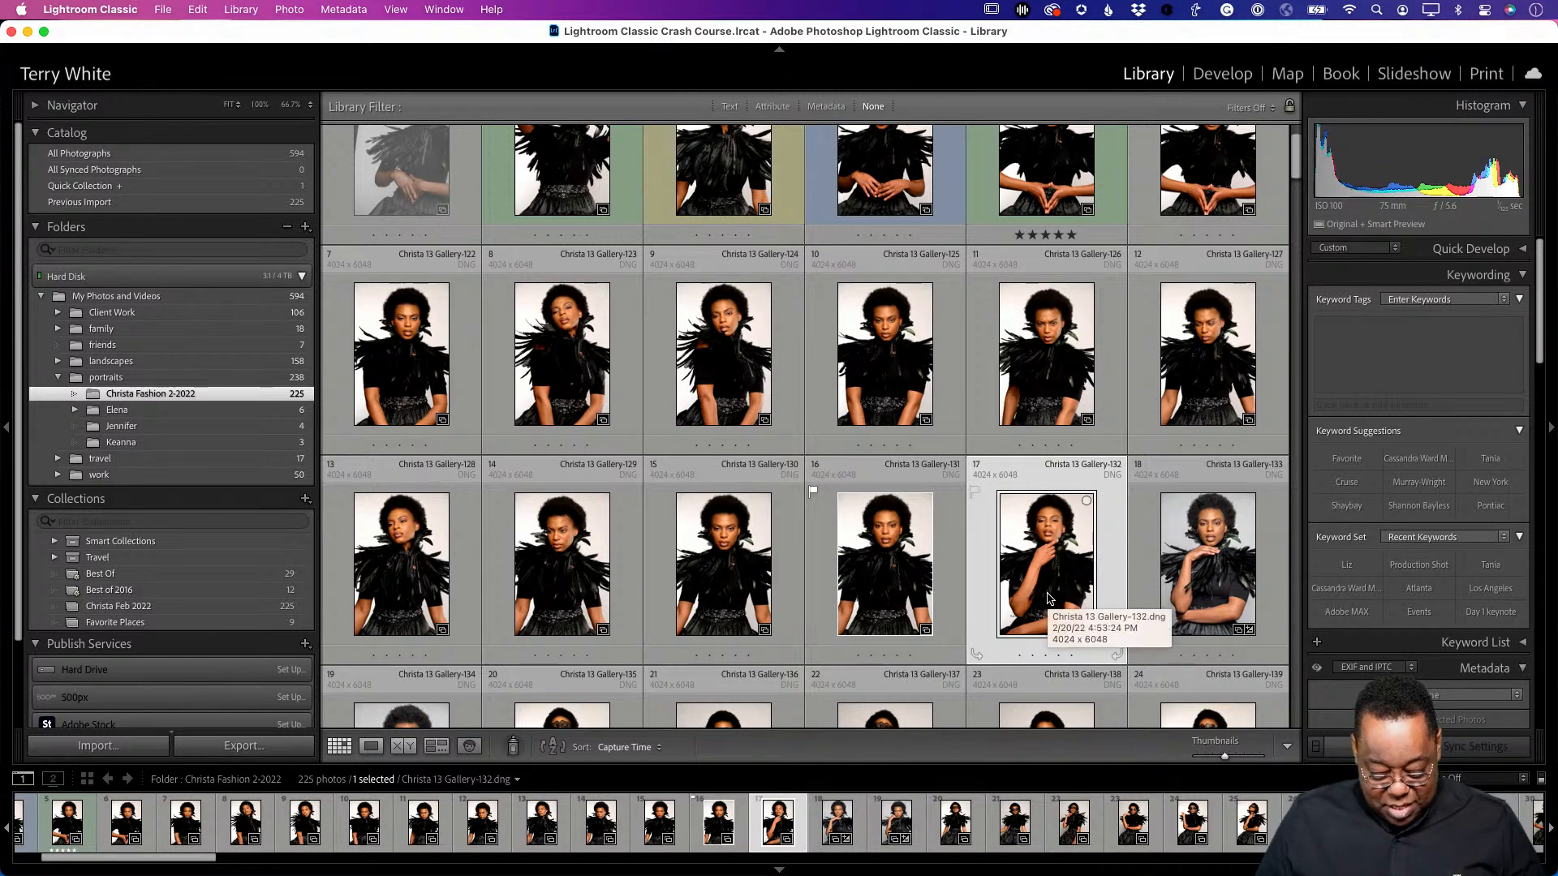
key(8)
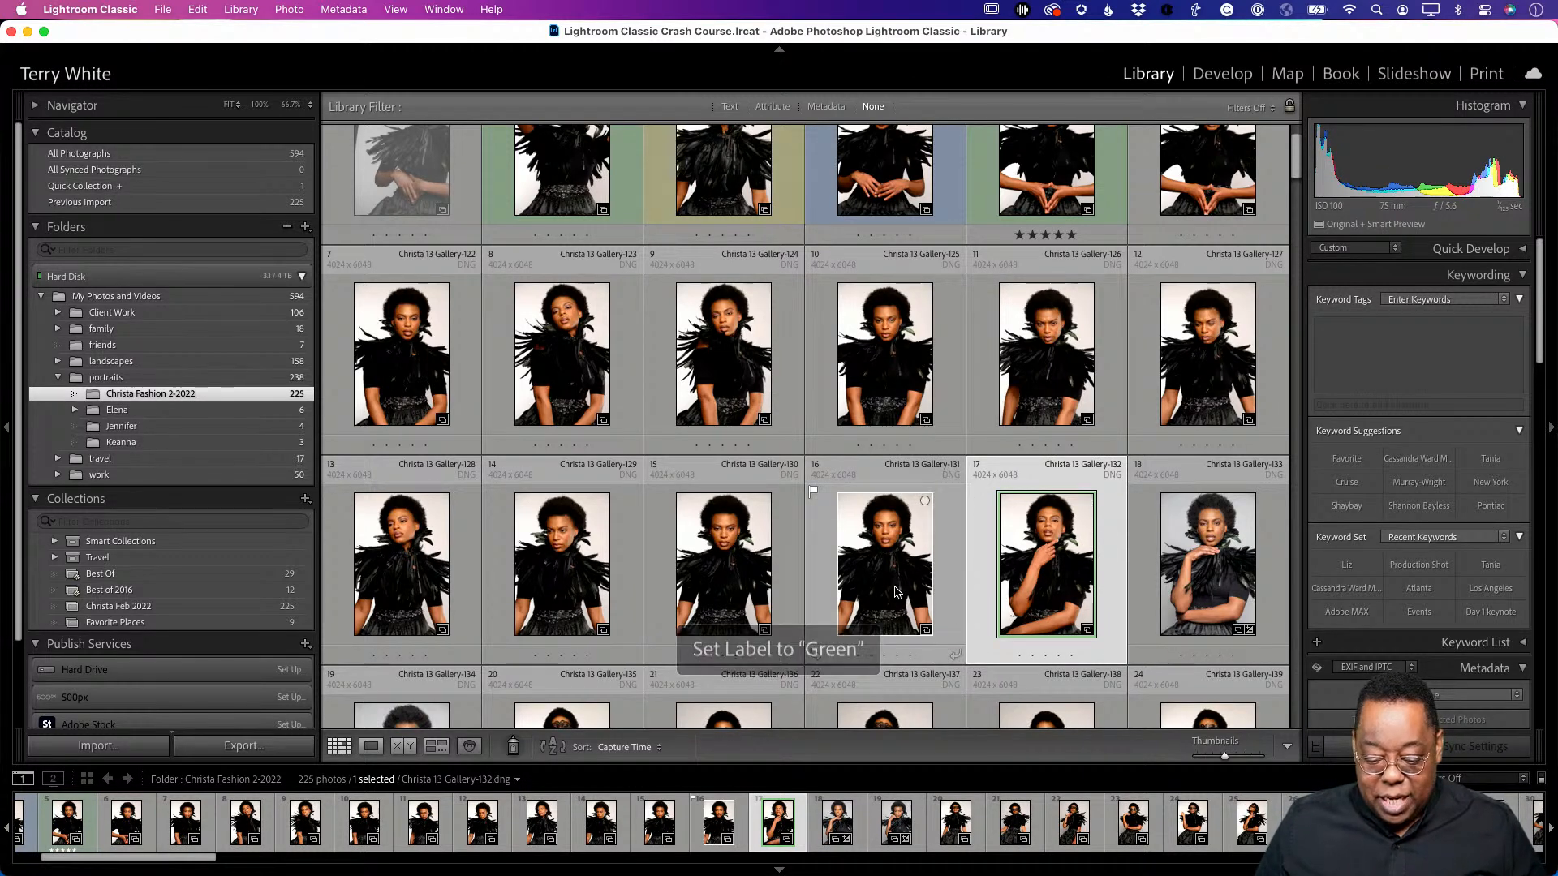
click(897, 593)
key(8)
- Select photo 18, then scroll down the grid to photo 33 and back
click(1180, 550)
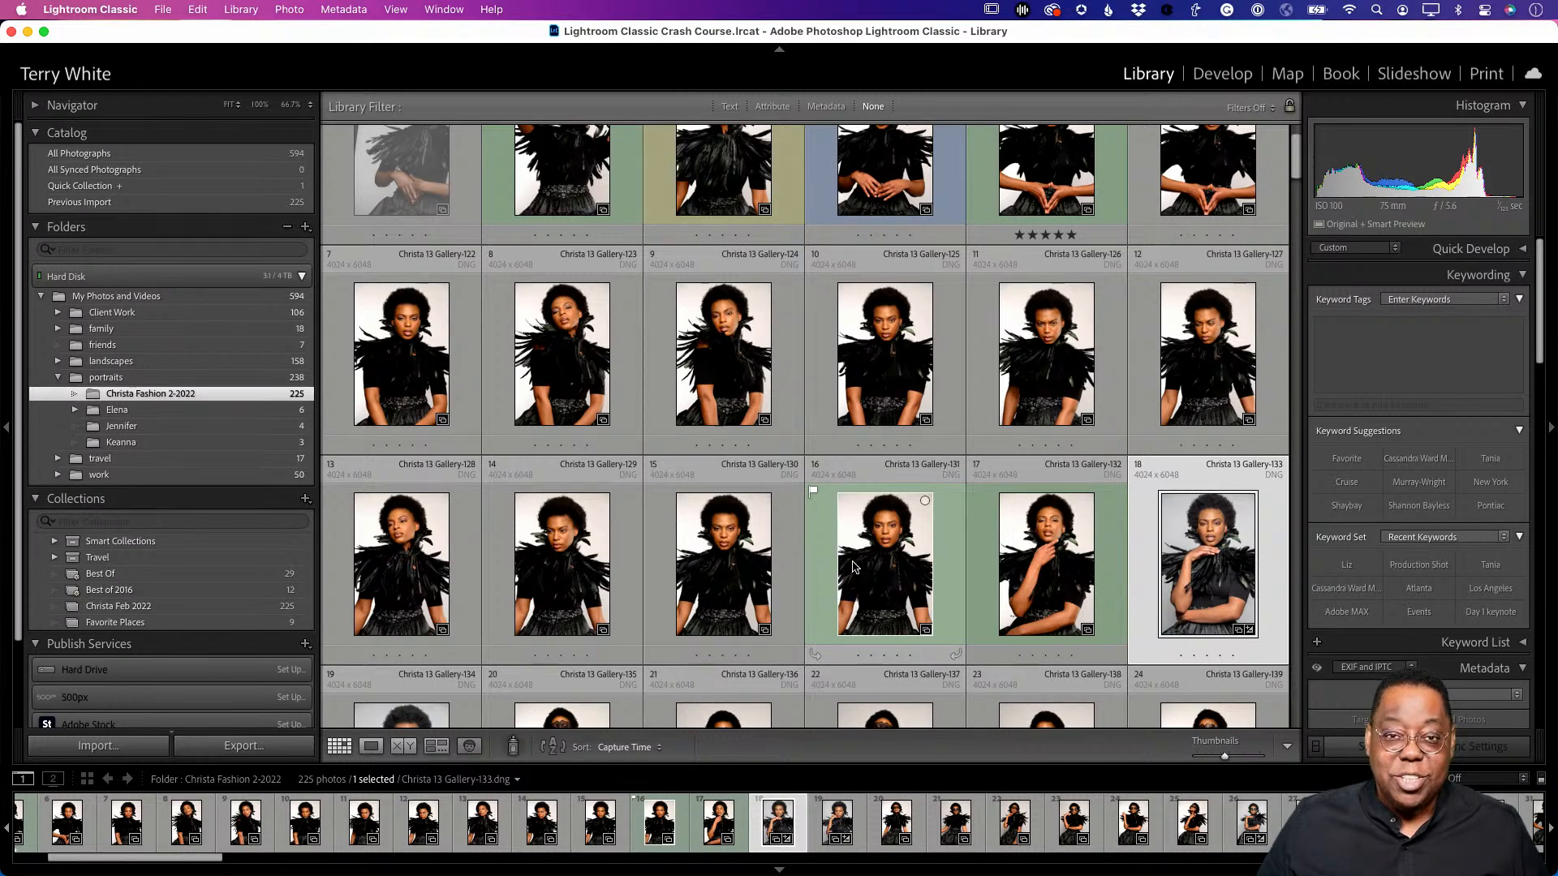
scroll(852, 562, down, 5)
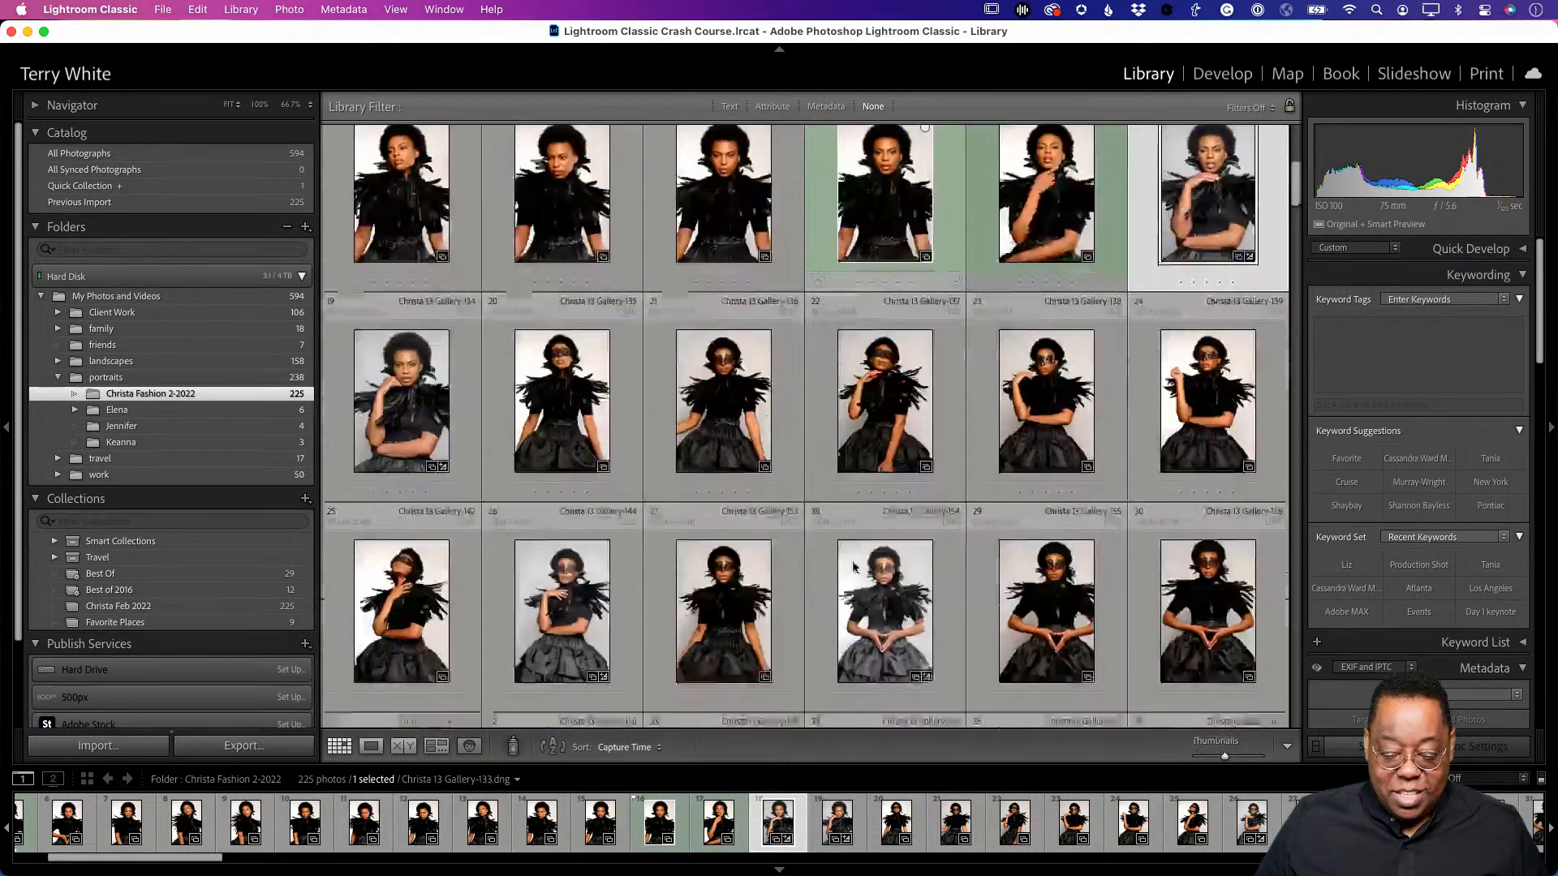
scroll(852, 562, down, 3)
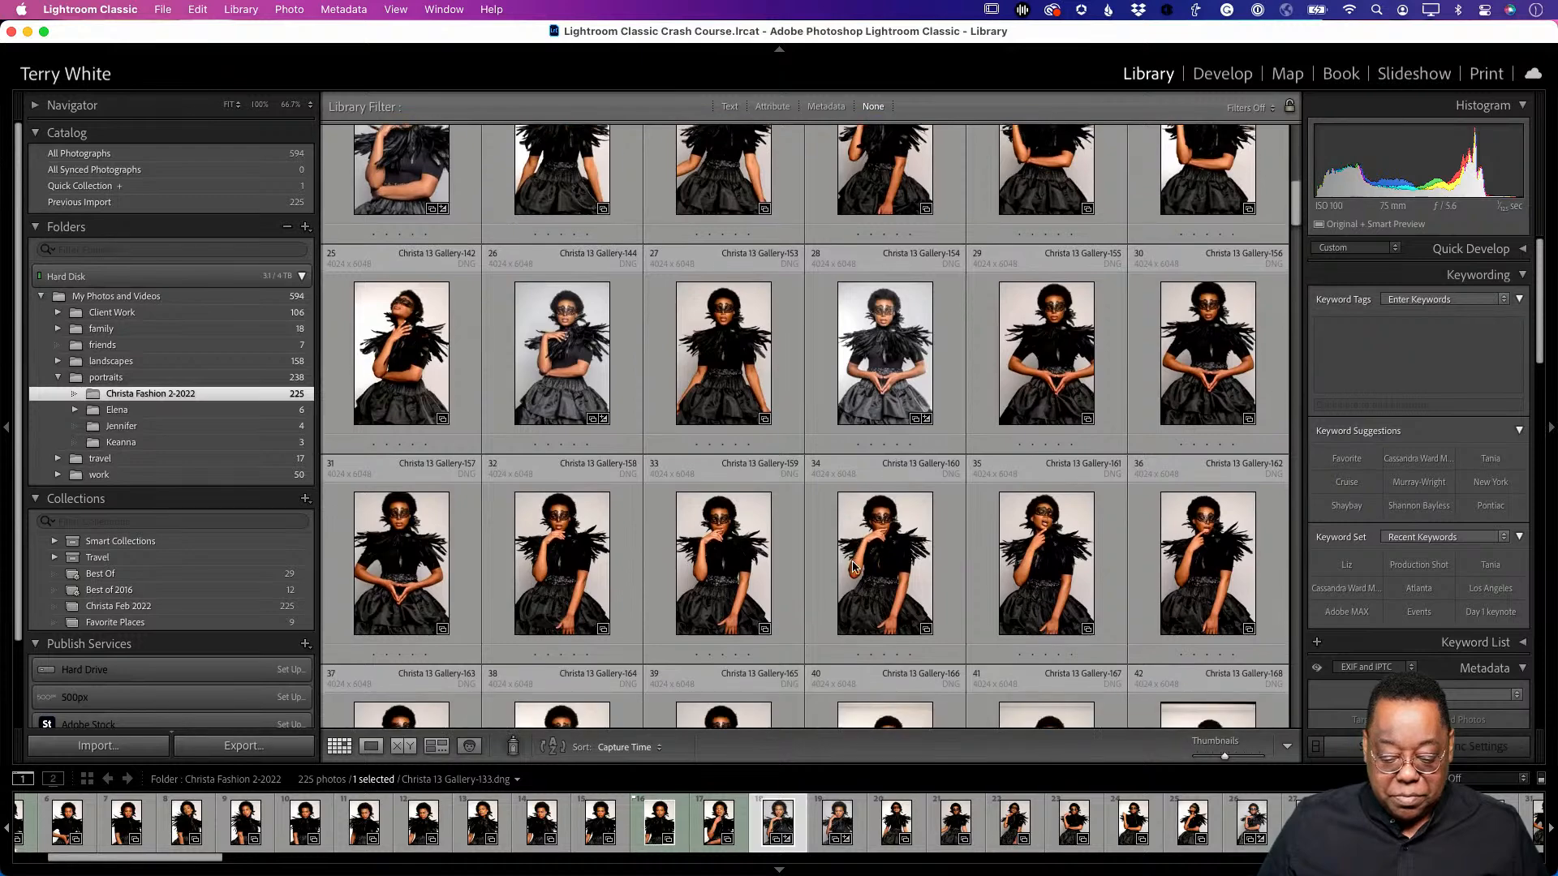
click(726, 566)
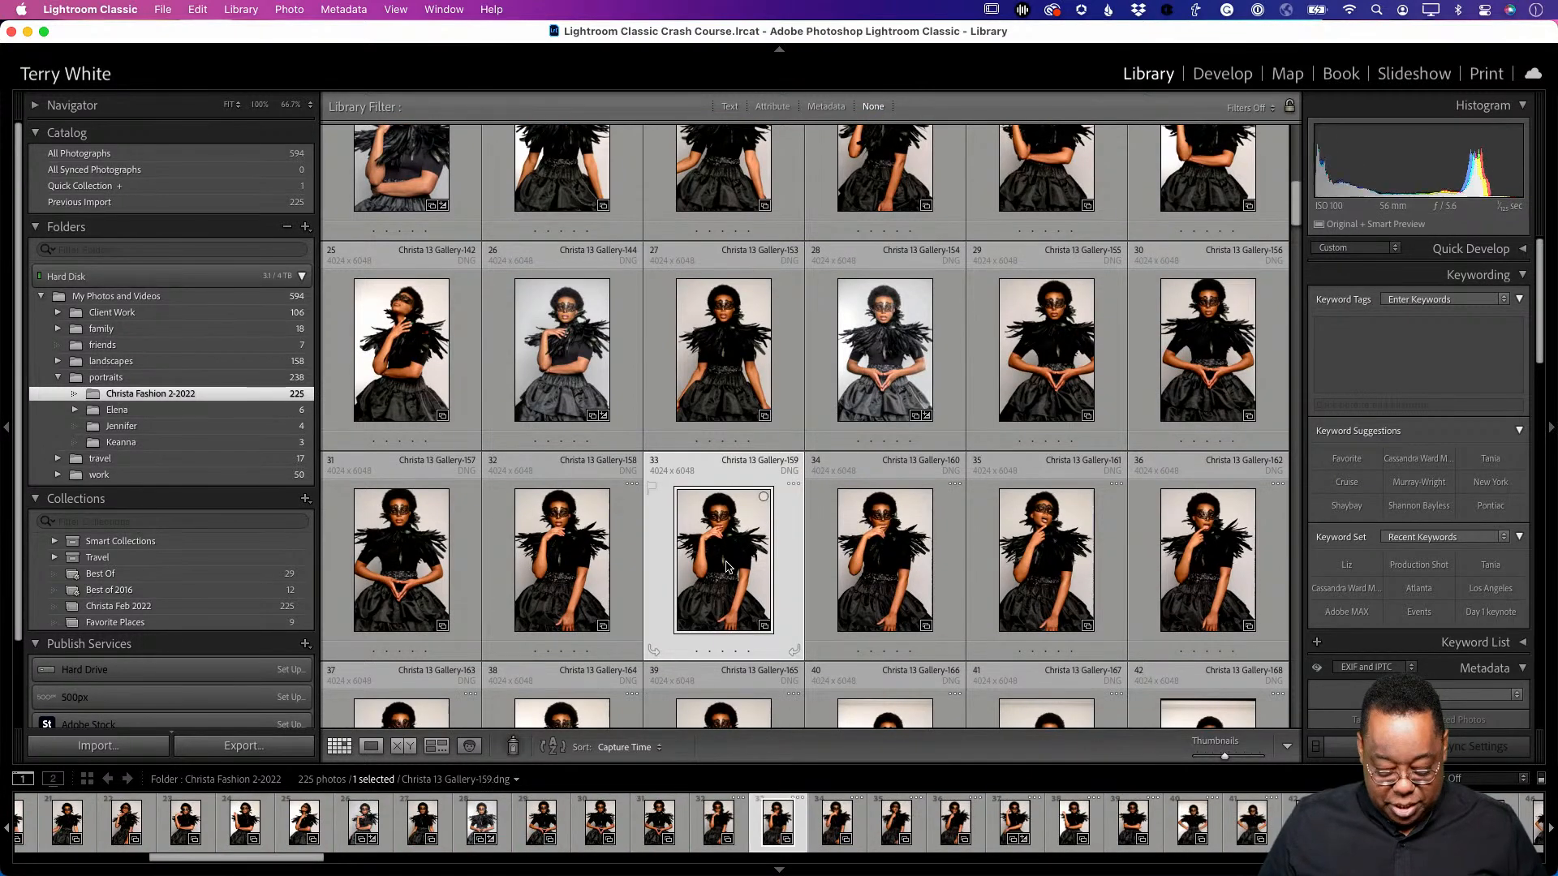
scroll(892, 568, down, 5)
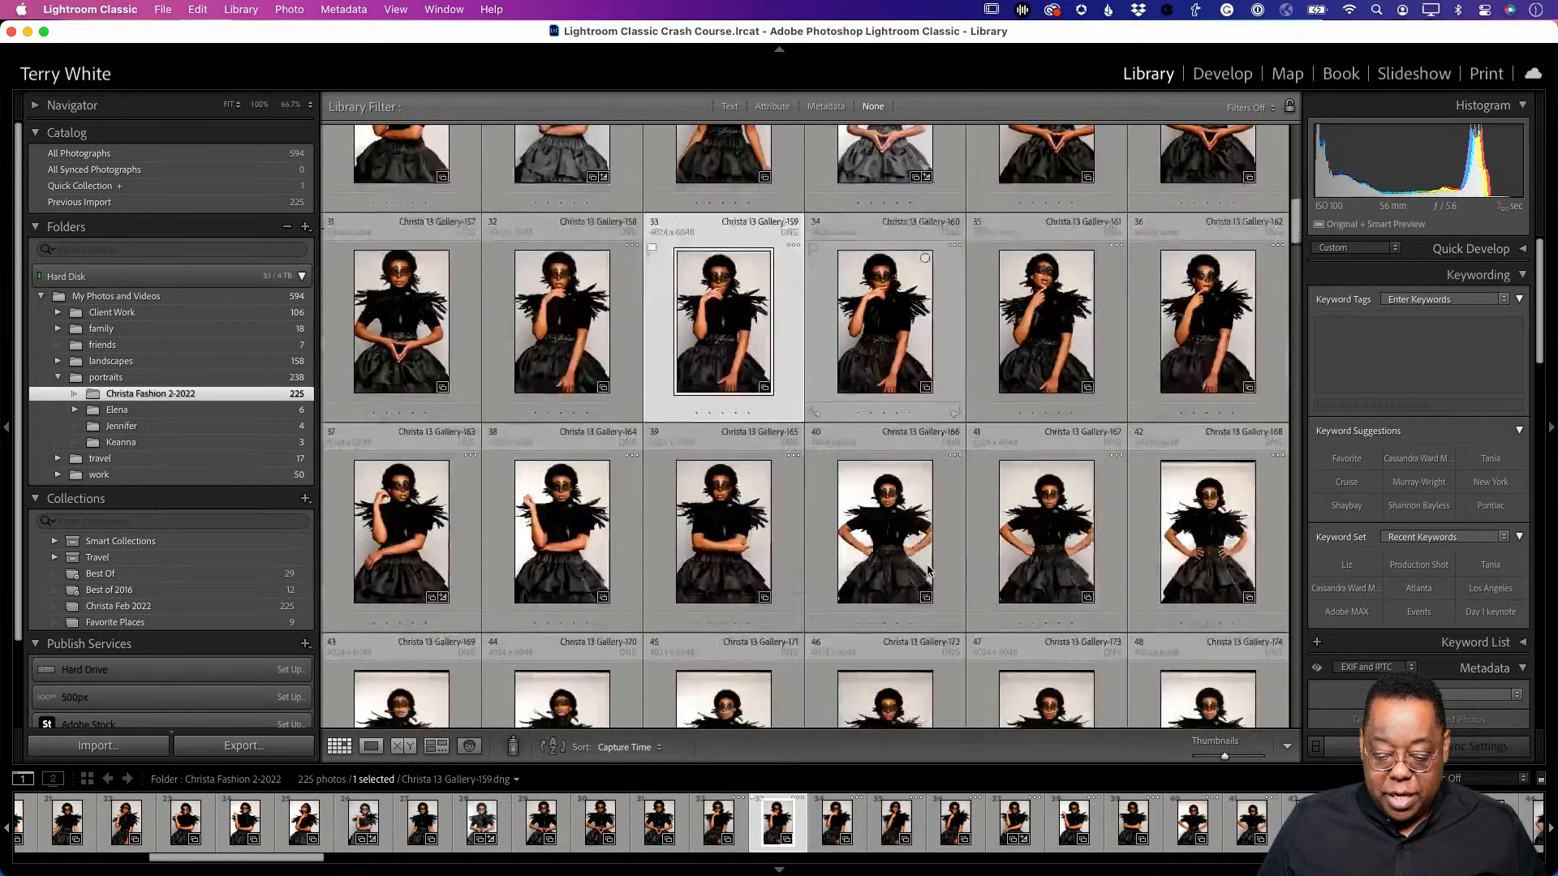
scroll(929, 570, up, 10)
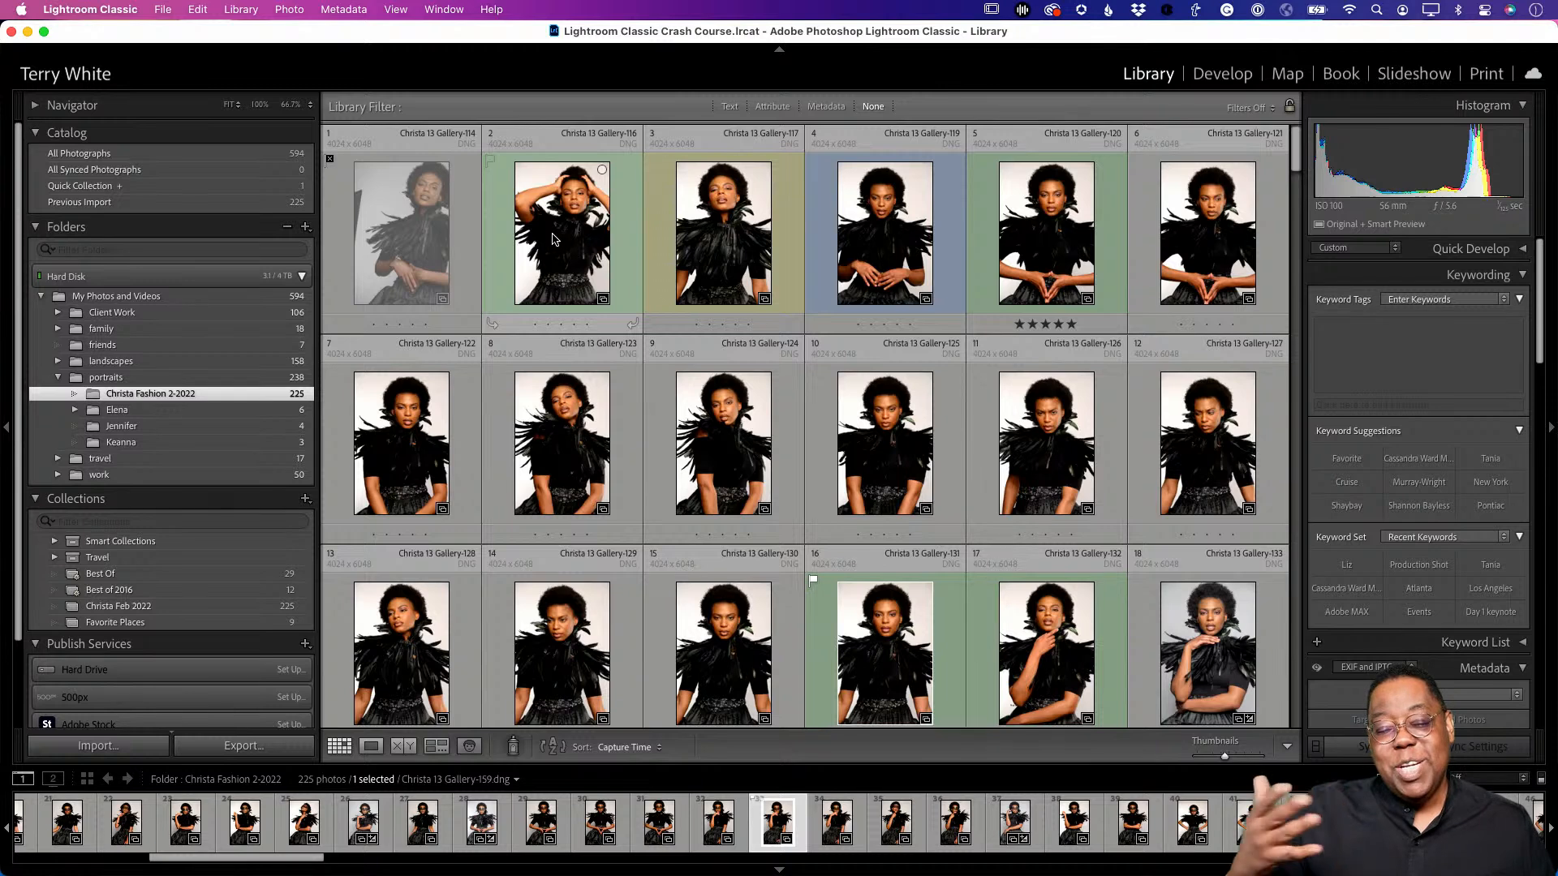
- Open photo 1 in Loupe view and browse forward to Gallery-121
click(397, 244)
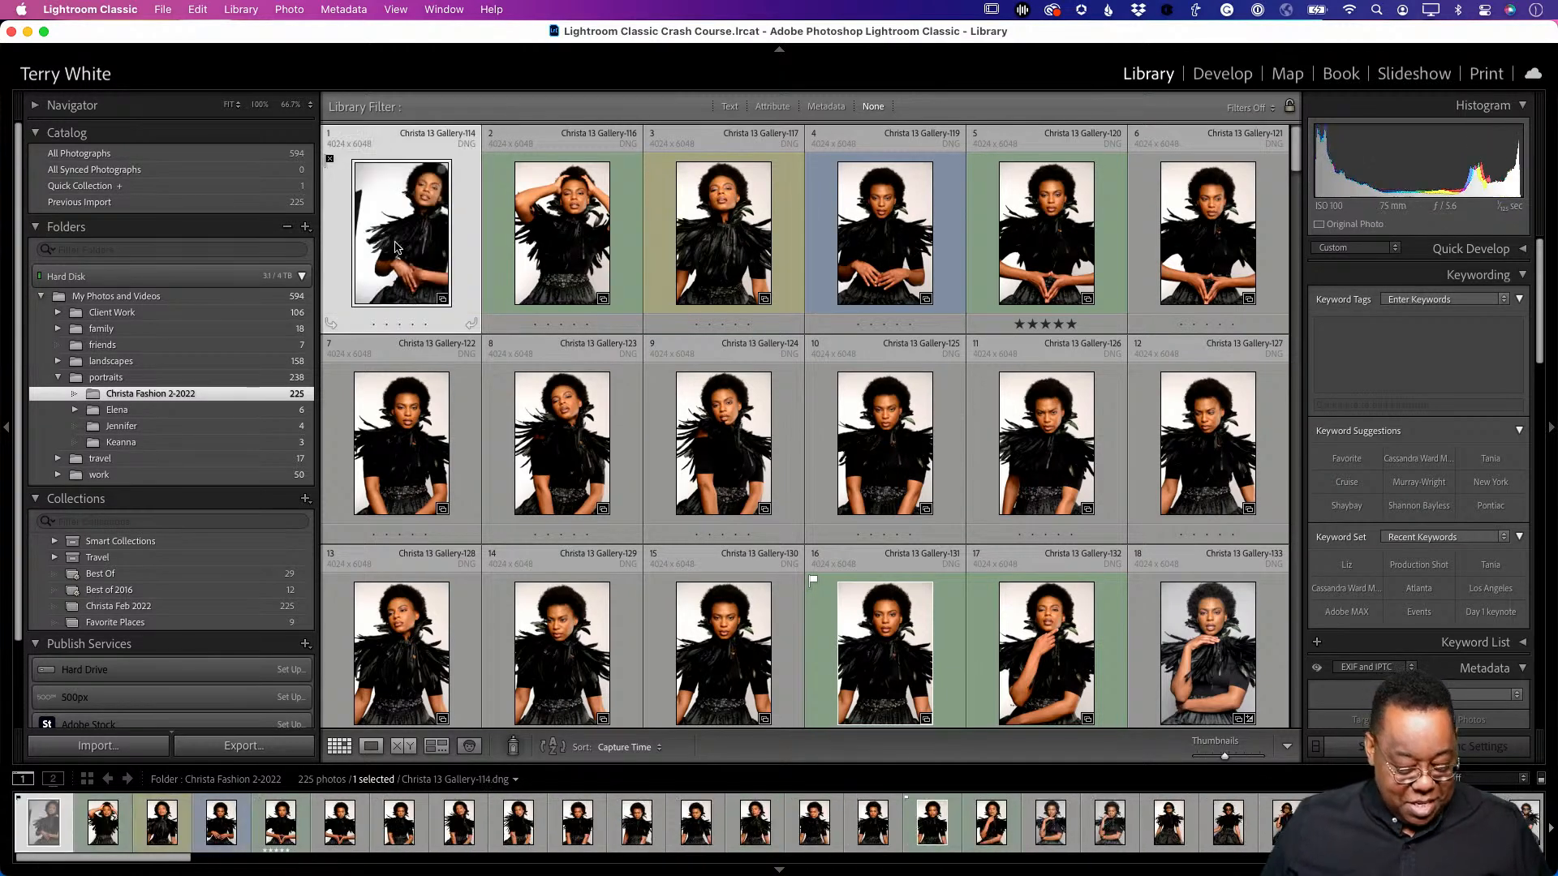
double_click(394, 241)
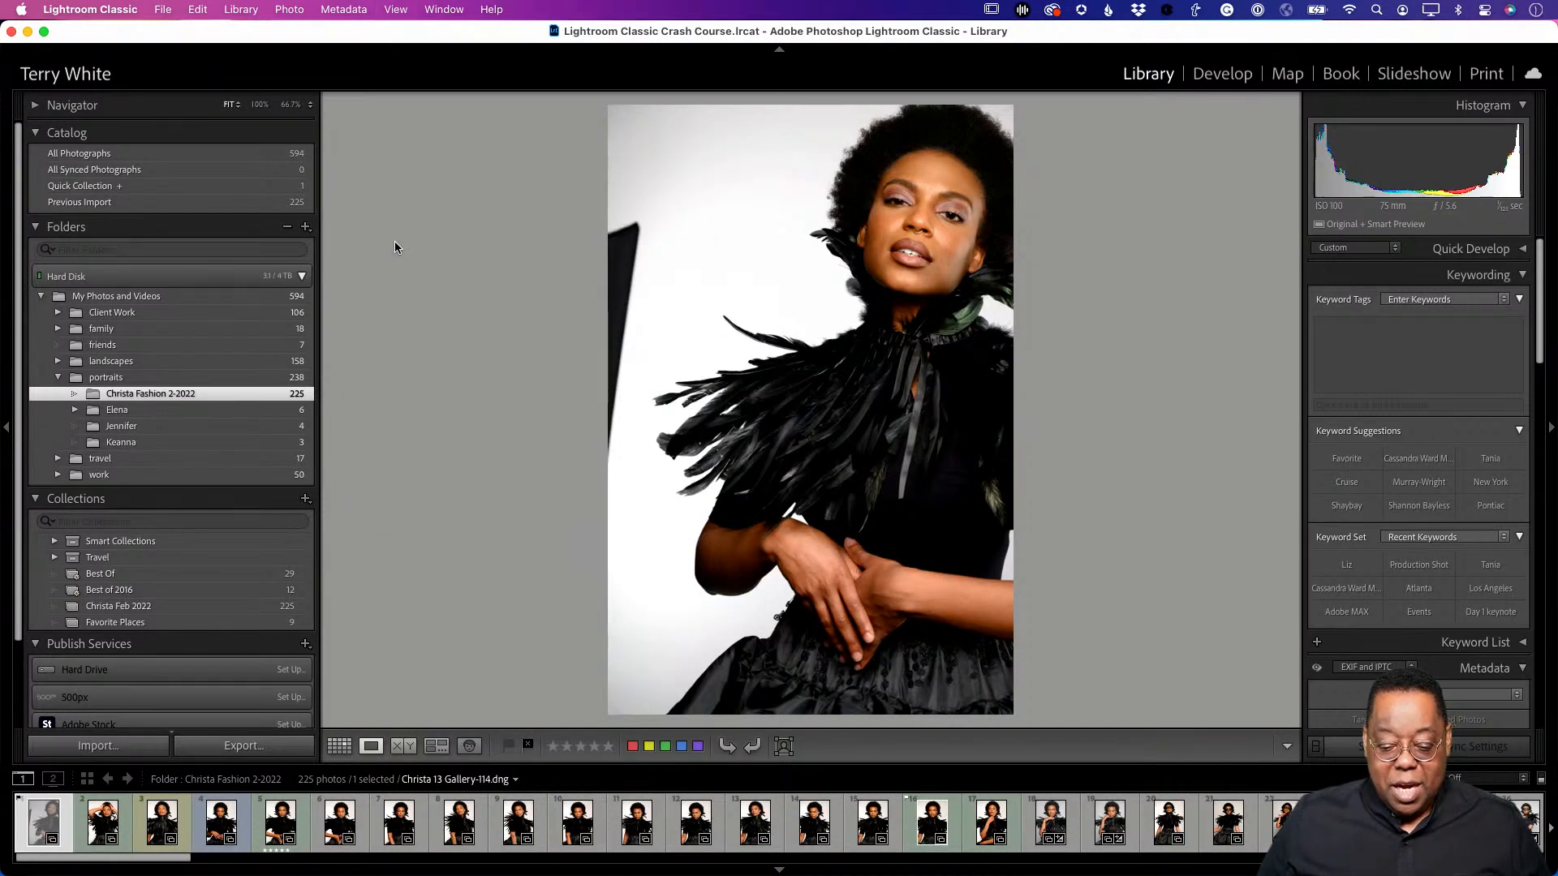
key(Right)
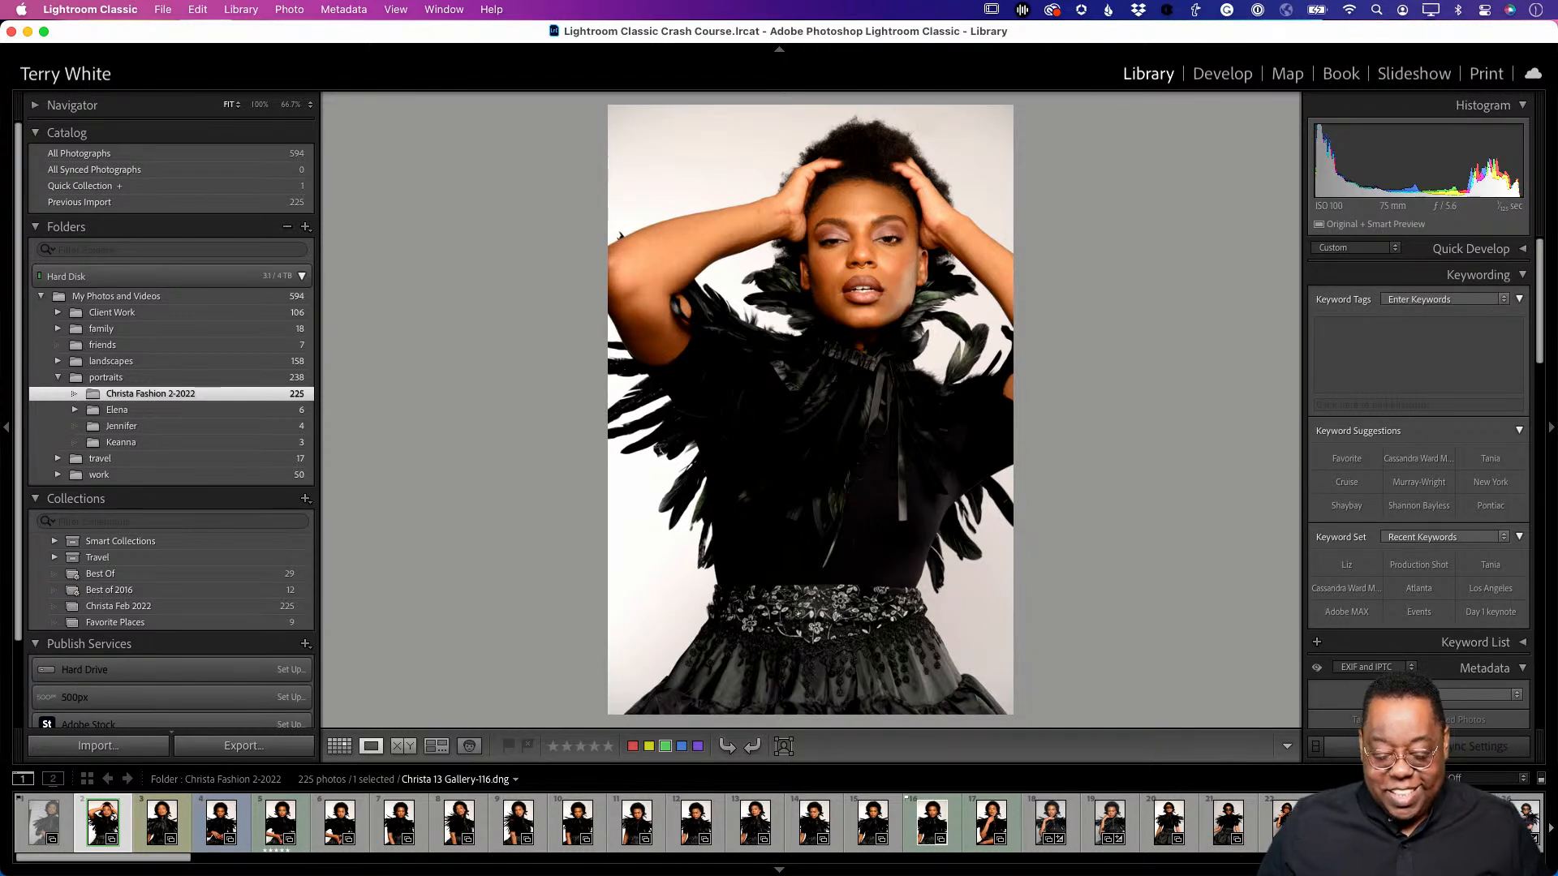
key(Right)
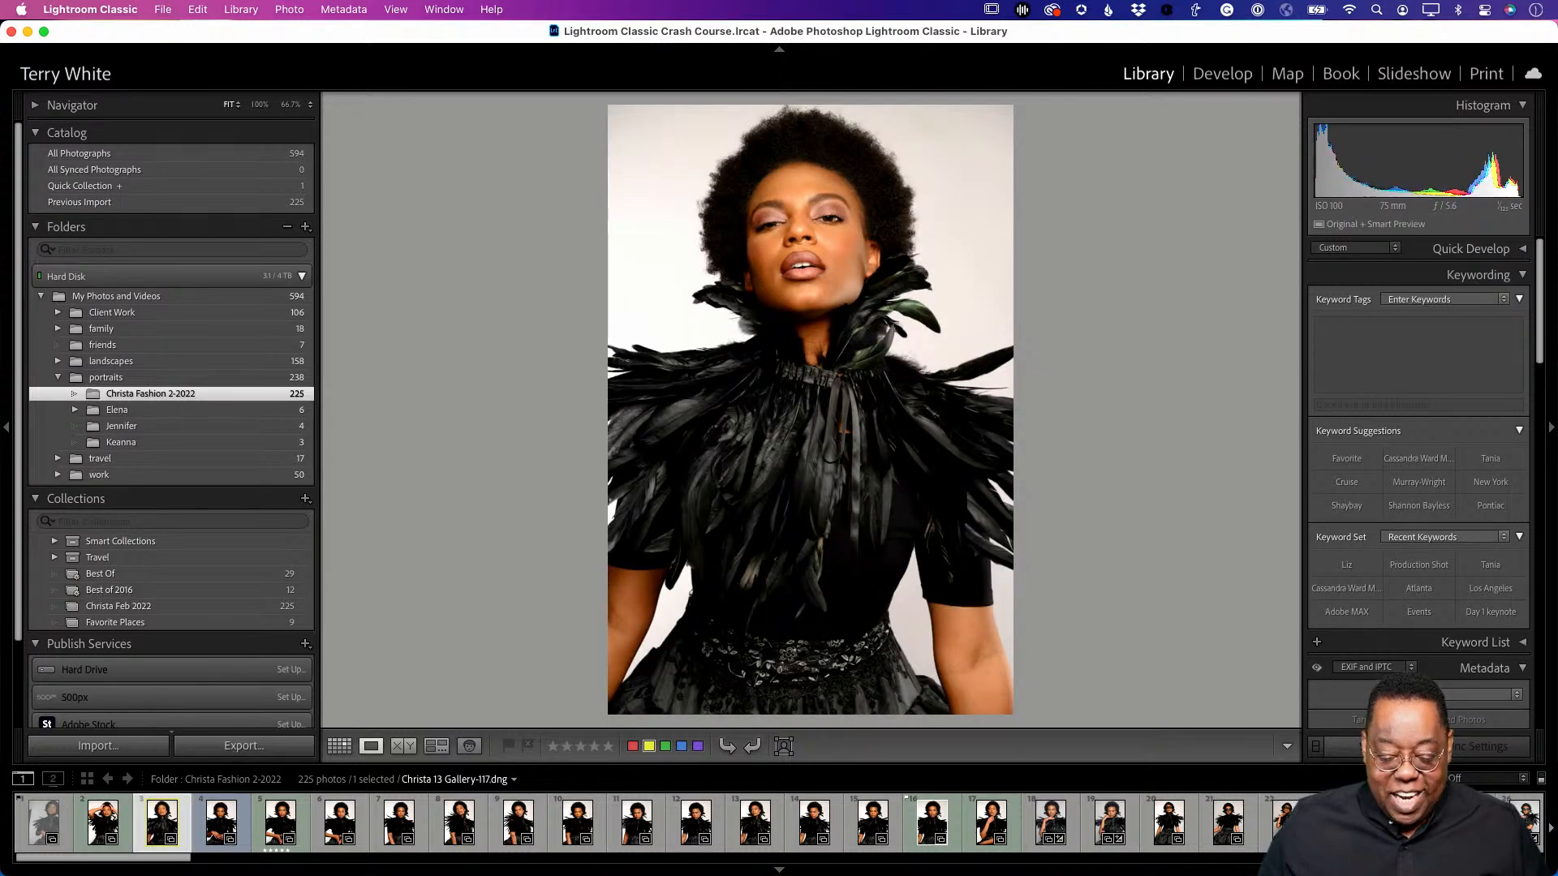
key(Right)
key(Right)
key(Right)
key(Right)
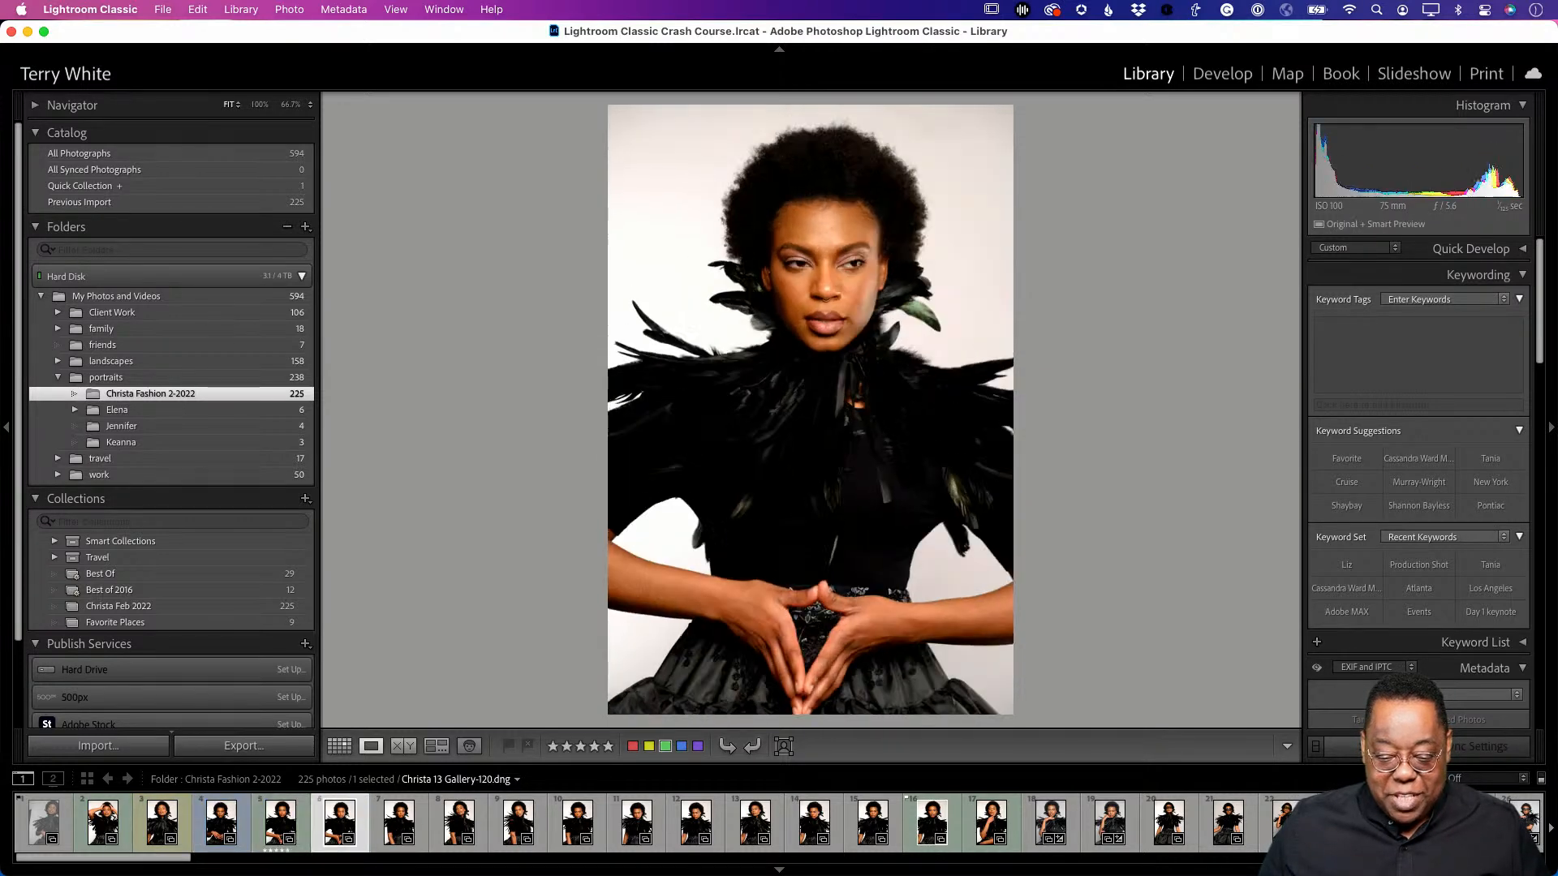
key(Left)
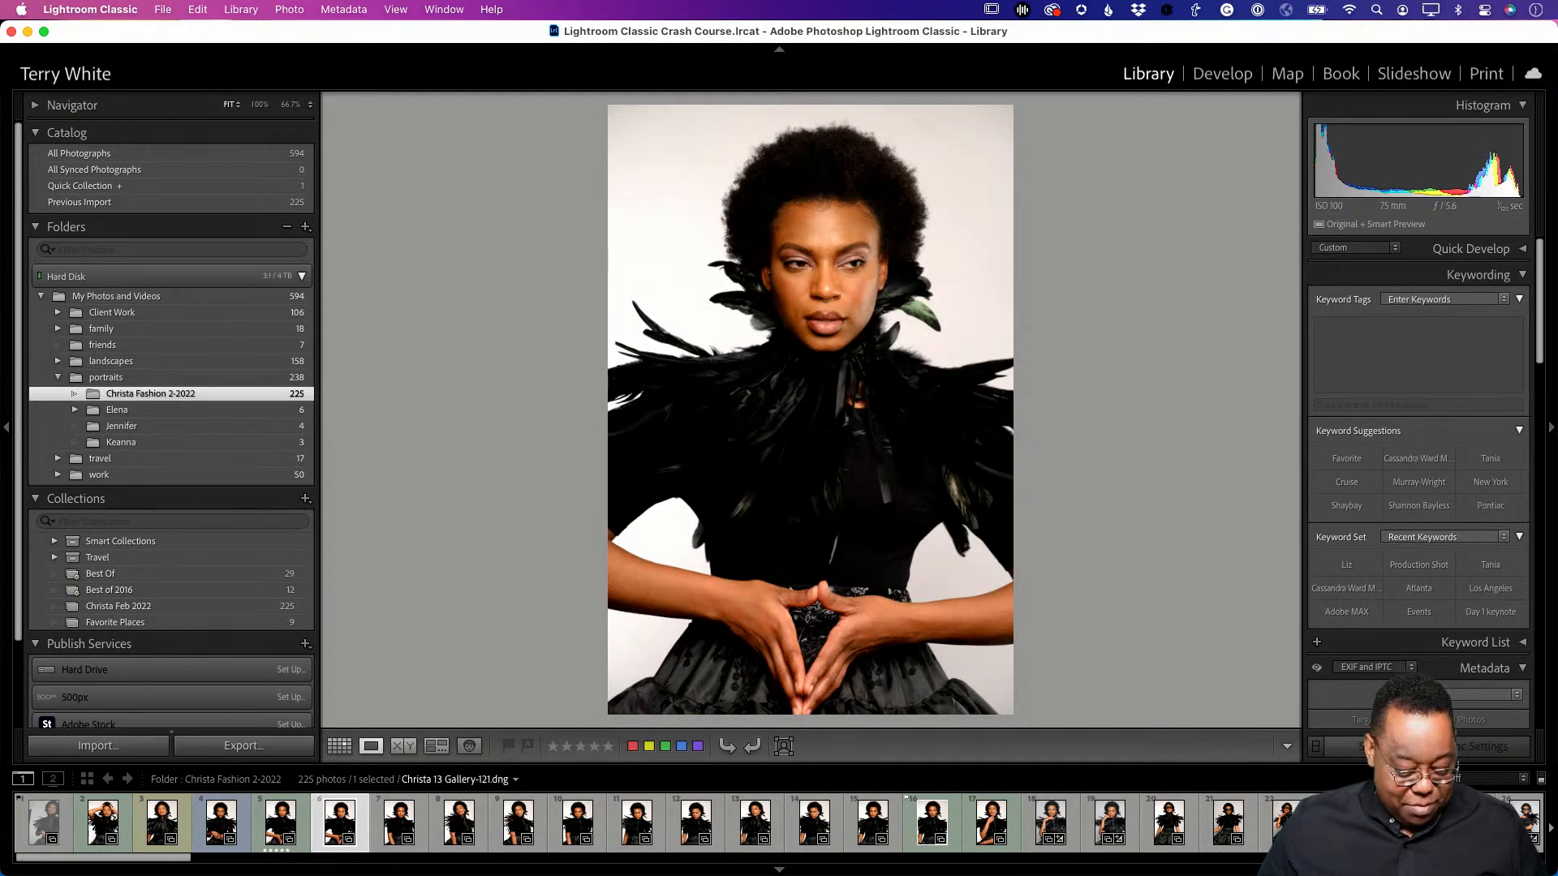
- Reject Gallery-121, then show Gallery-122 as a full-screen preview
key(x)
key(Right)
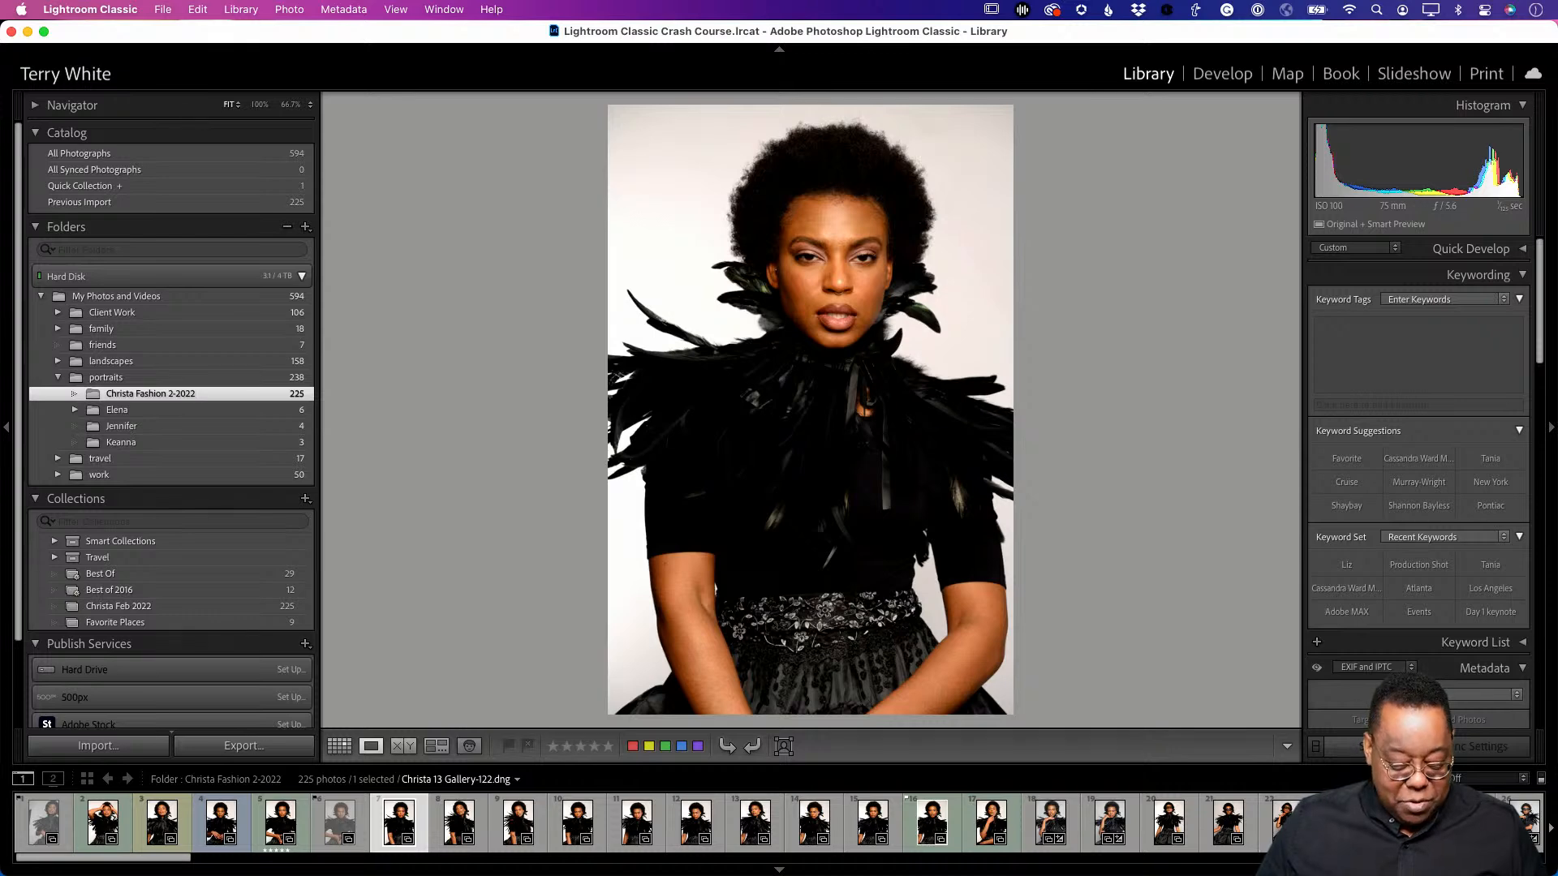
key(f)
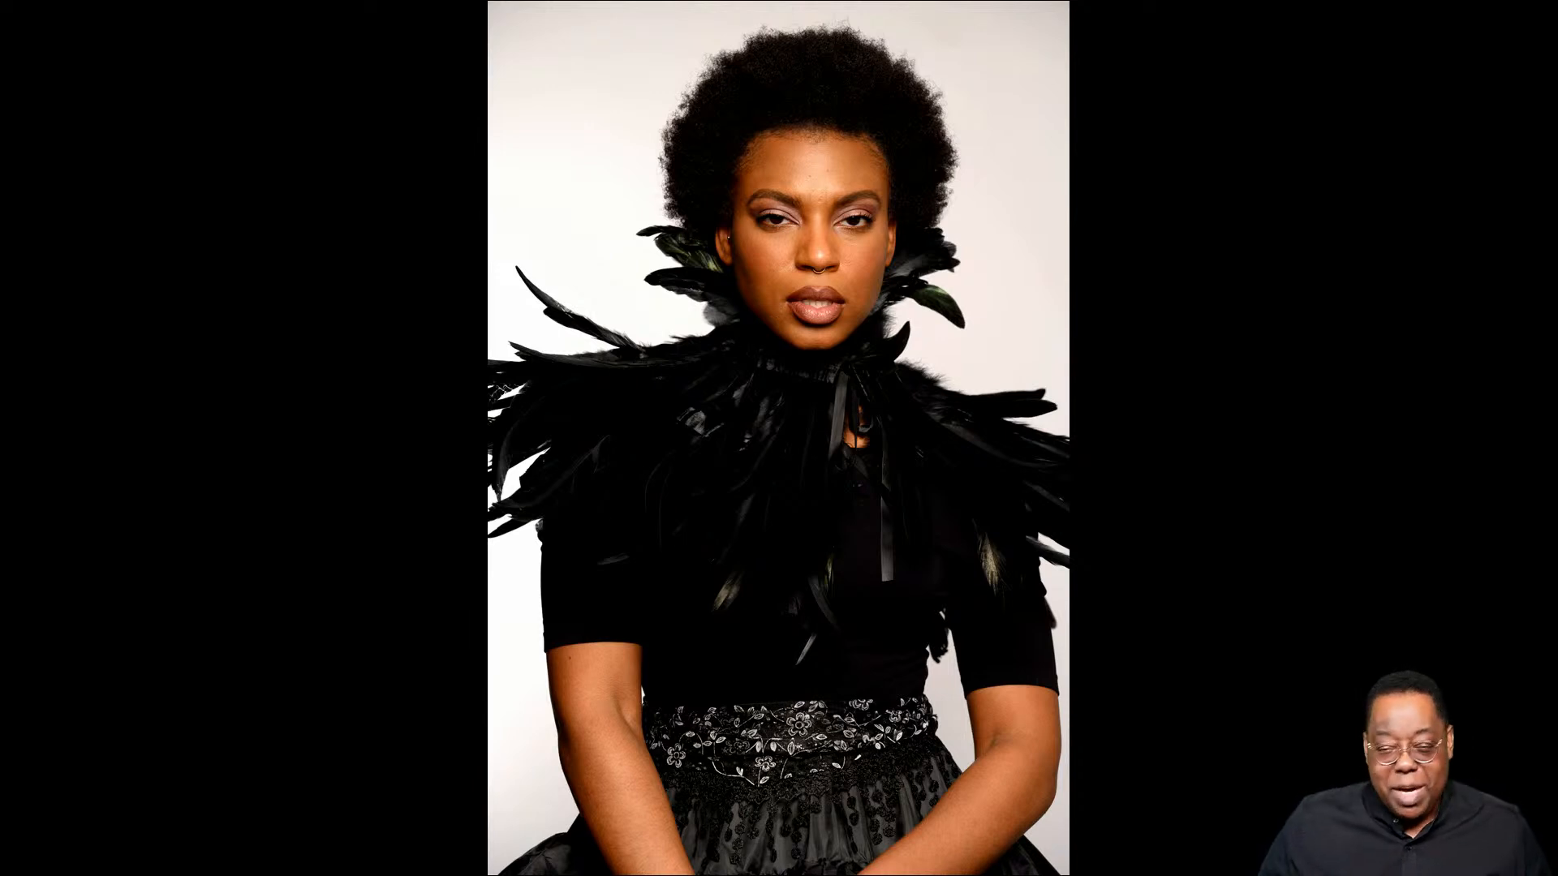
- Step forward five photos through the full-screen preview
key(Right)
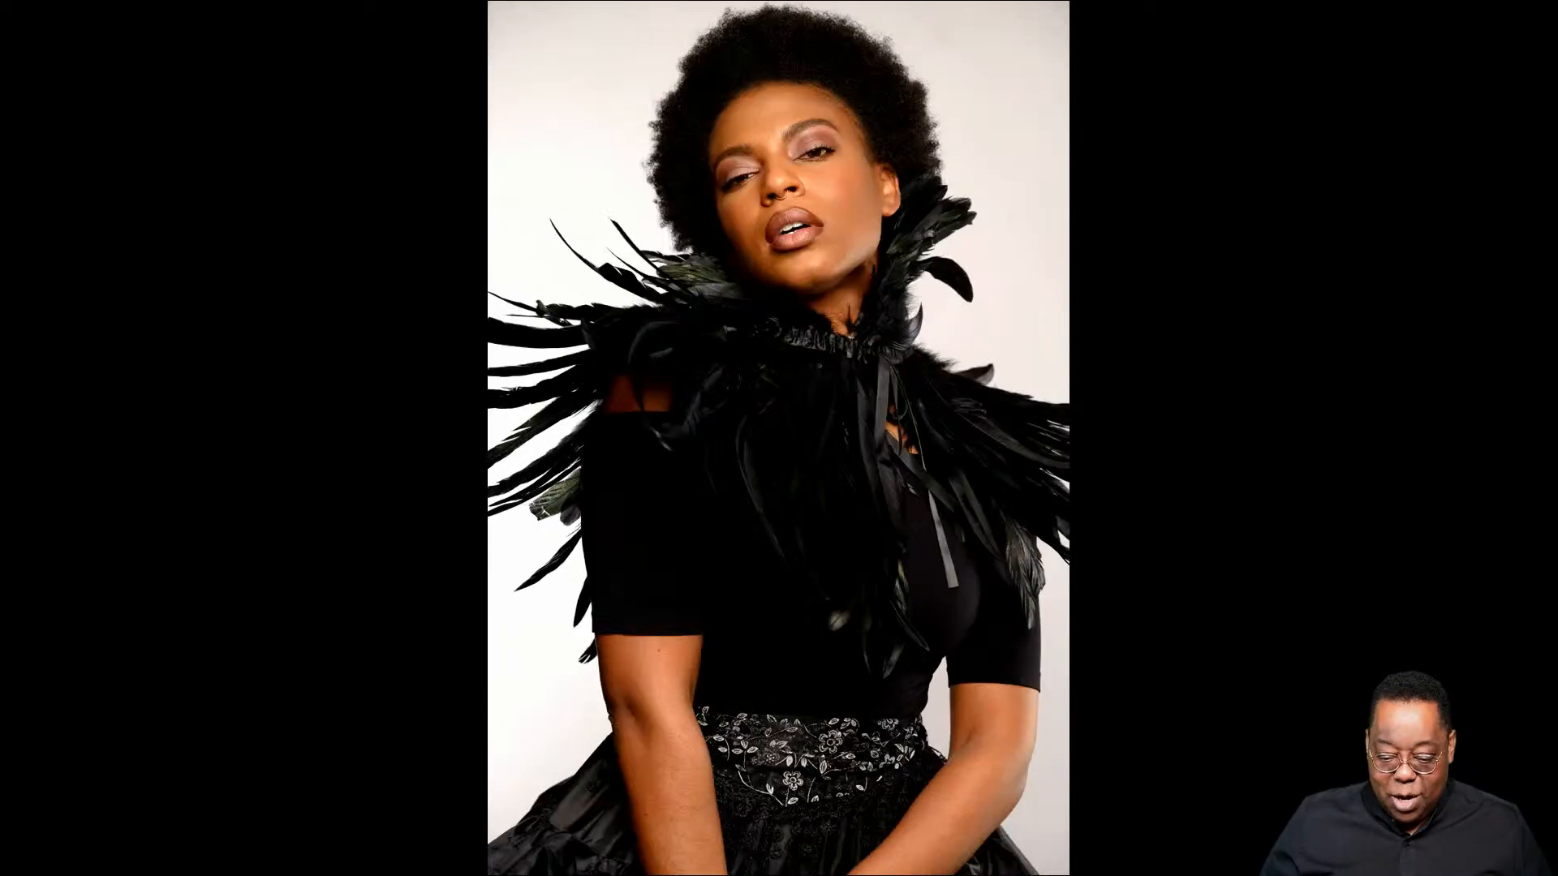
key(Right)
key(Right)
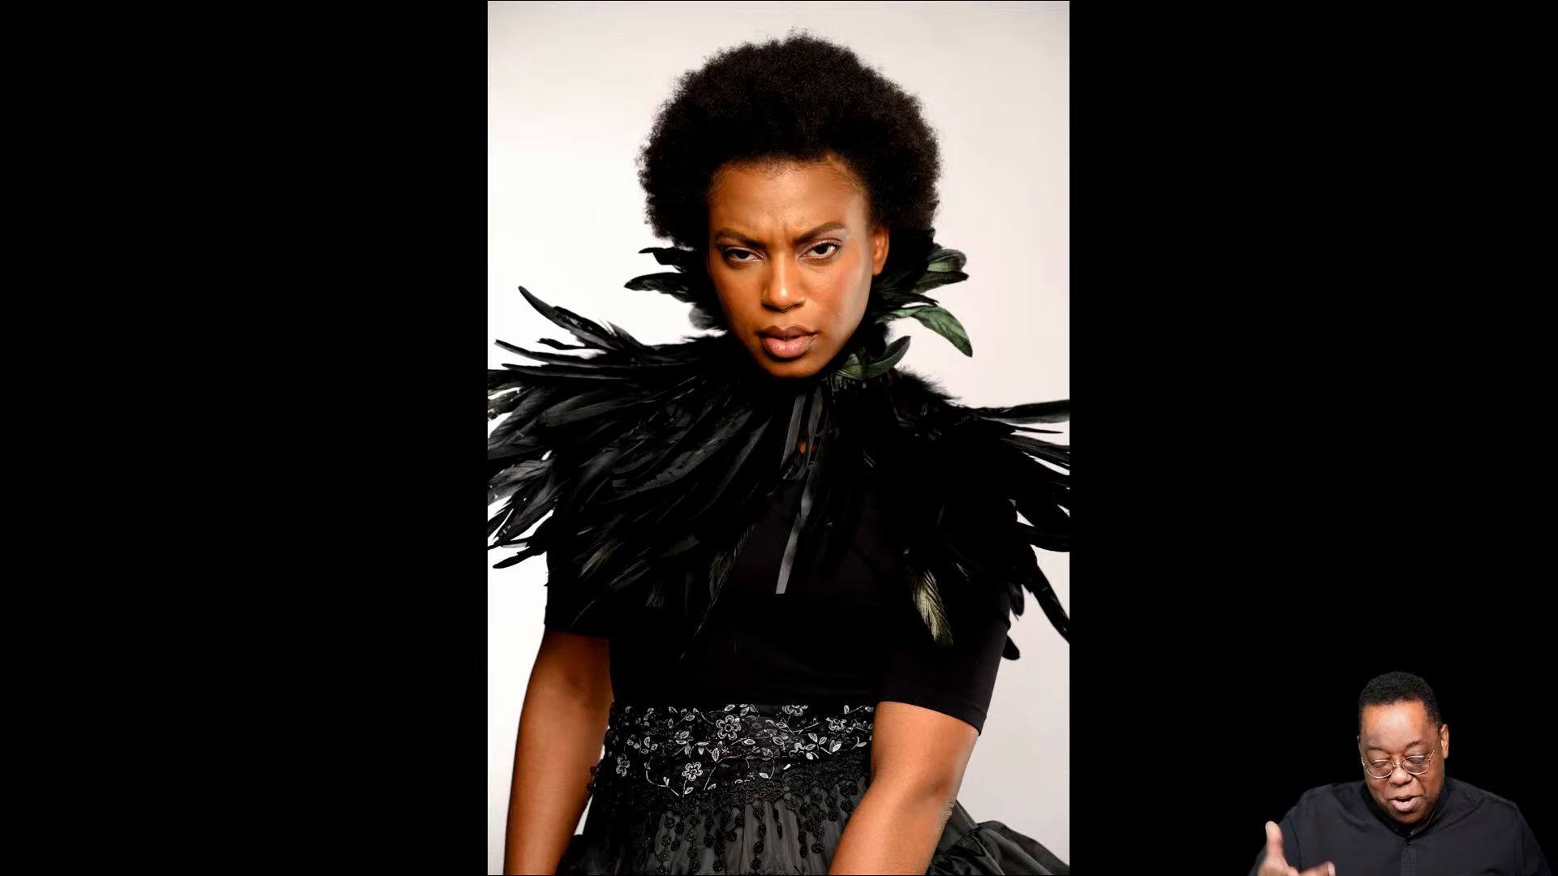
key(Right)
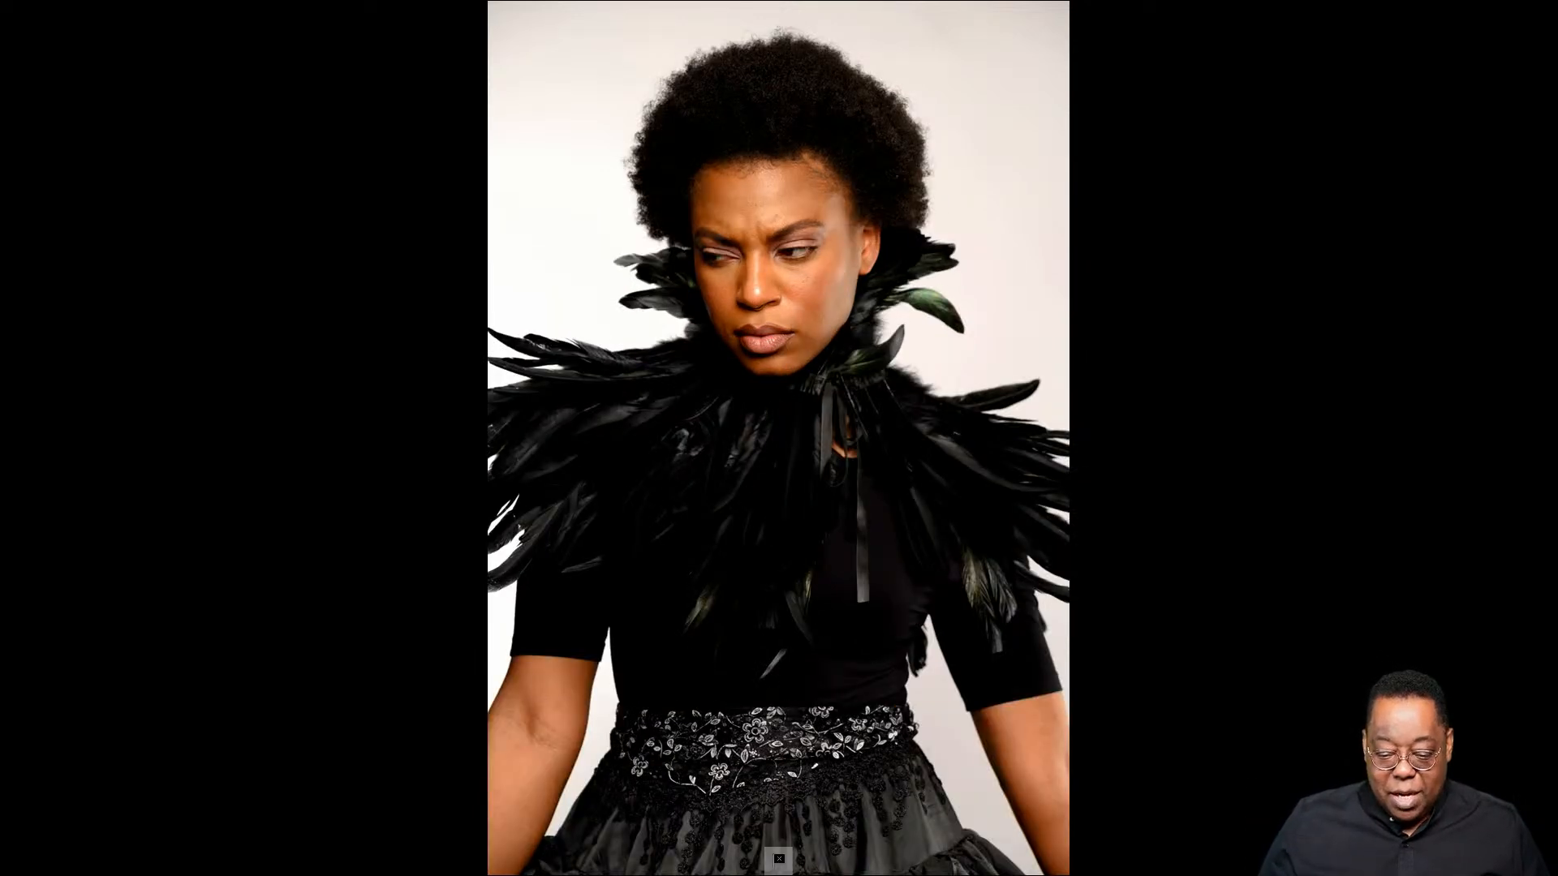
key(Right)
key(Right)
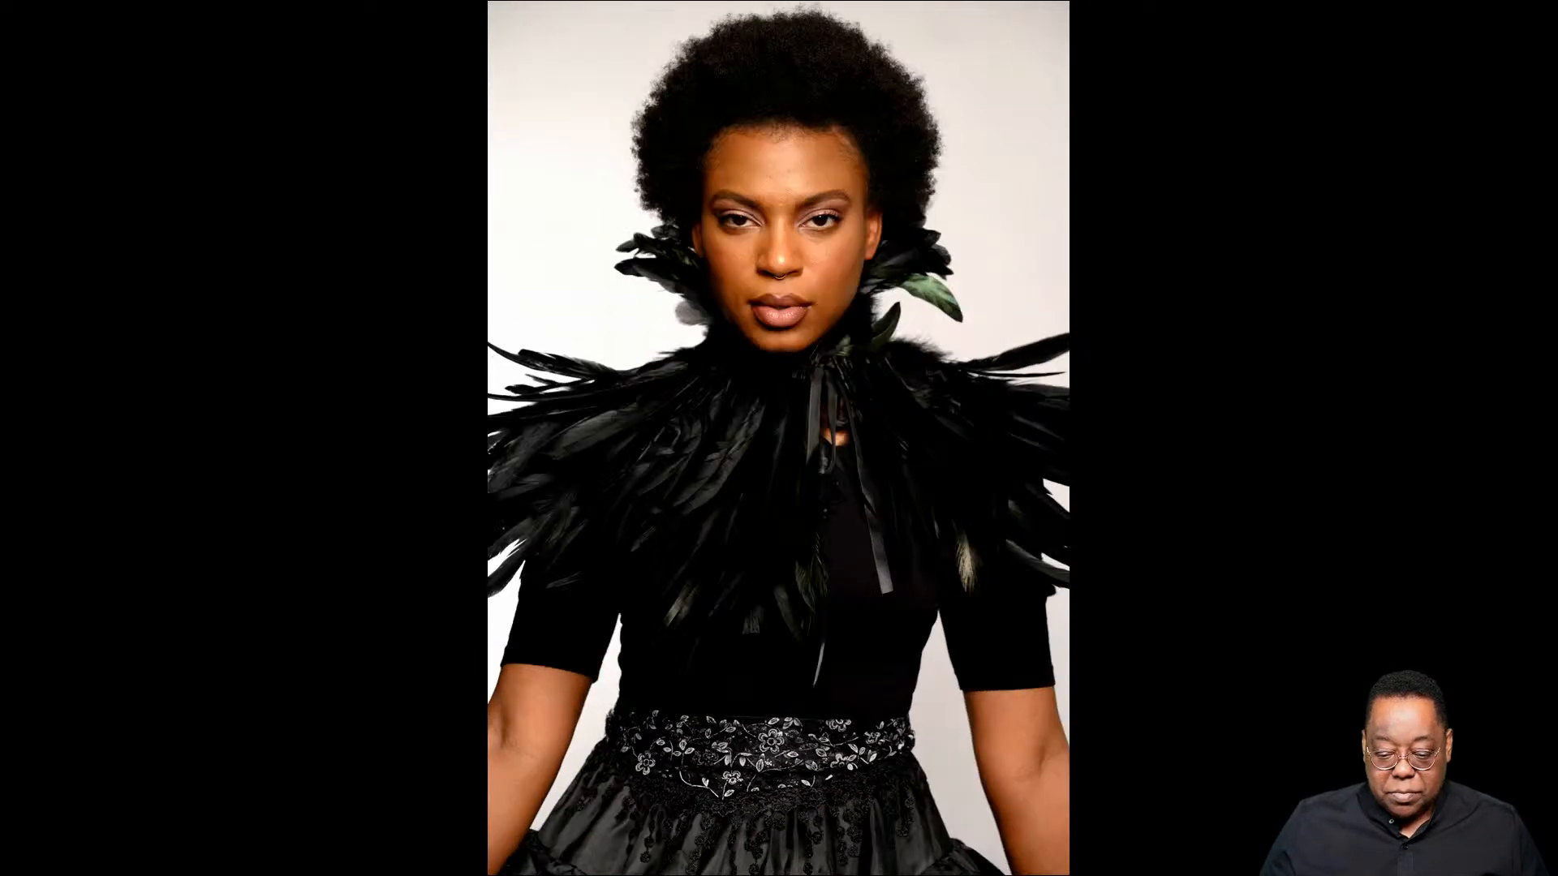
key(Right)
key(Right)
key(Right)
key(Right)
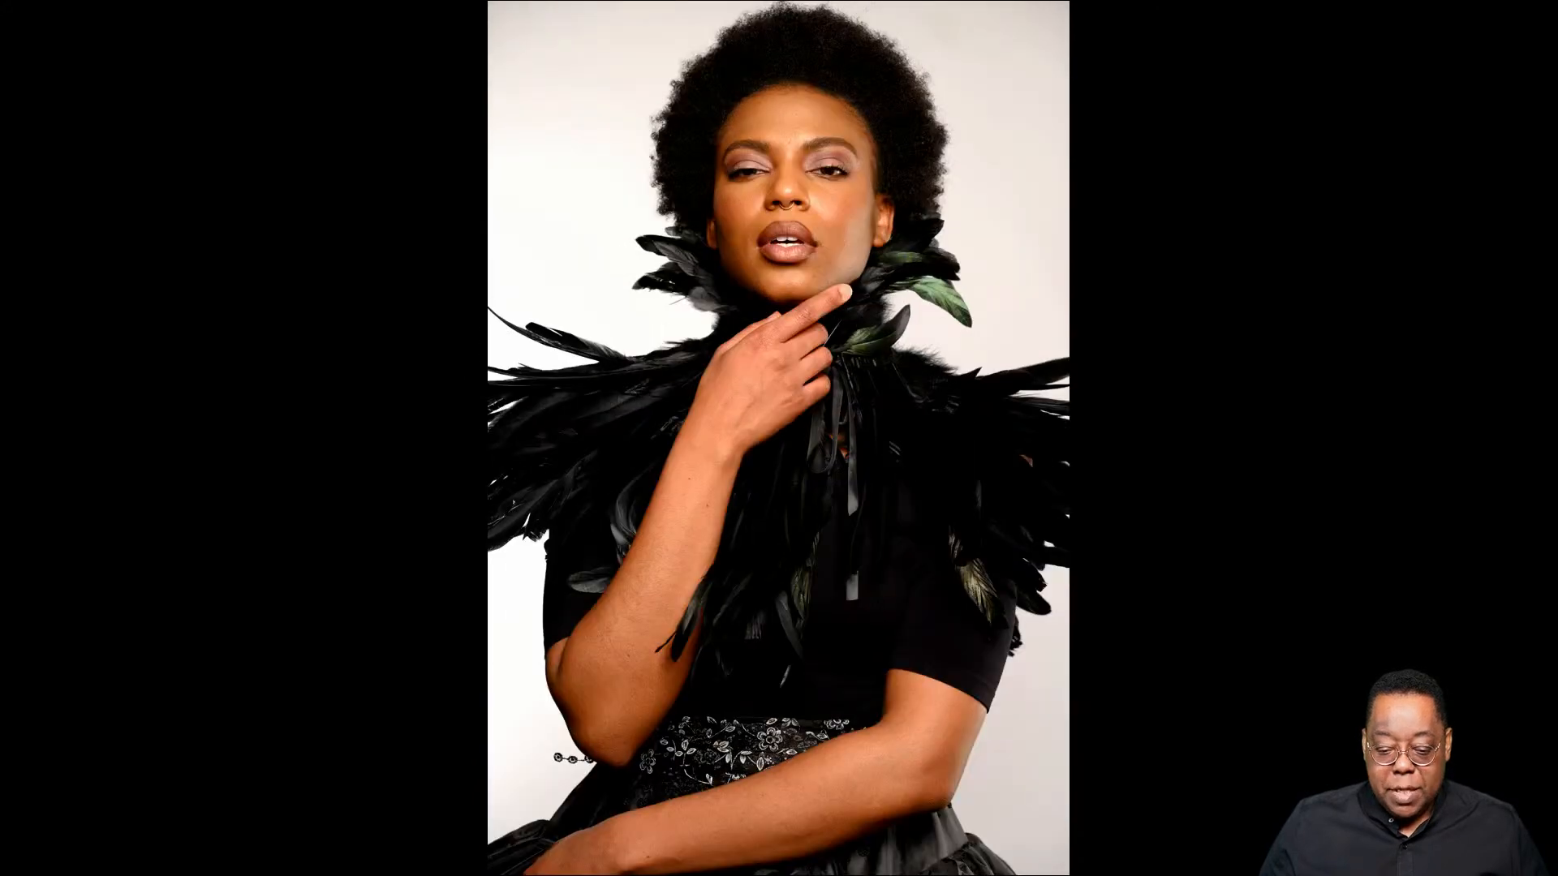
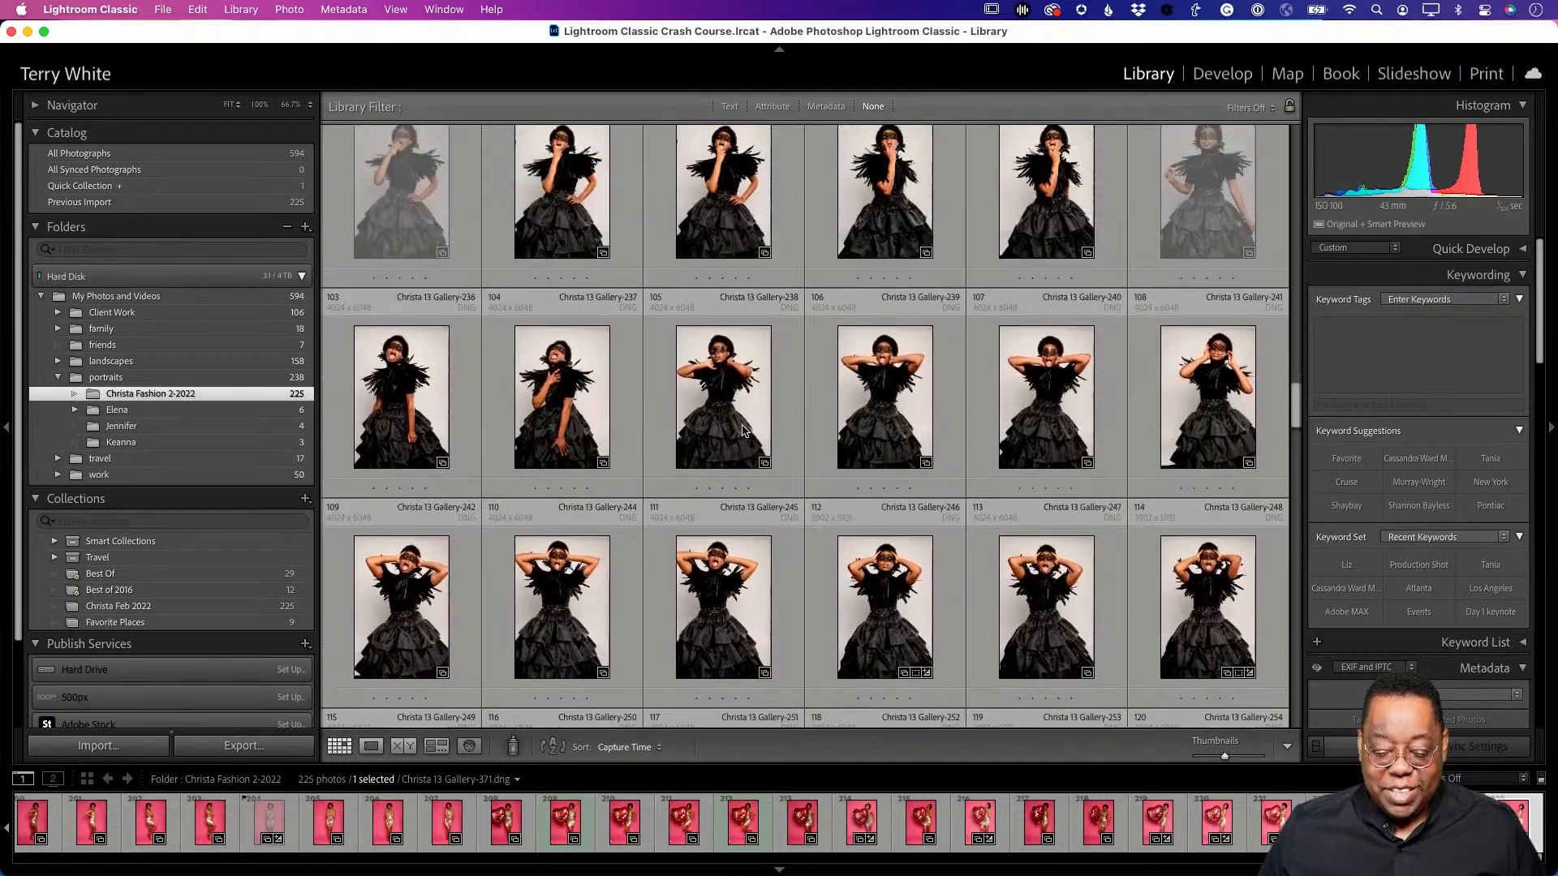
scroll(737, 405, up, 12)
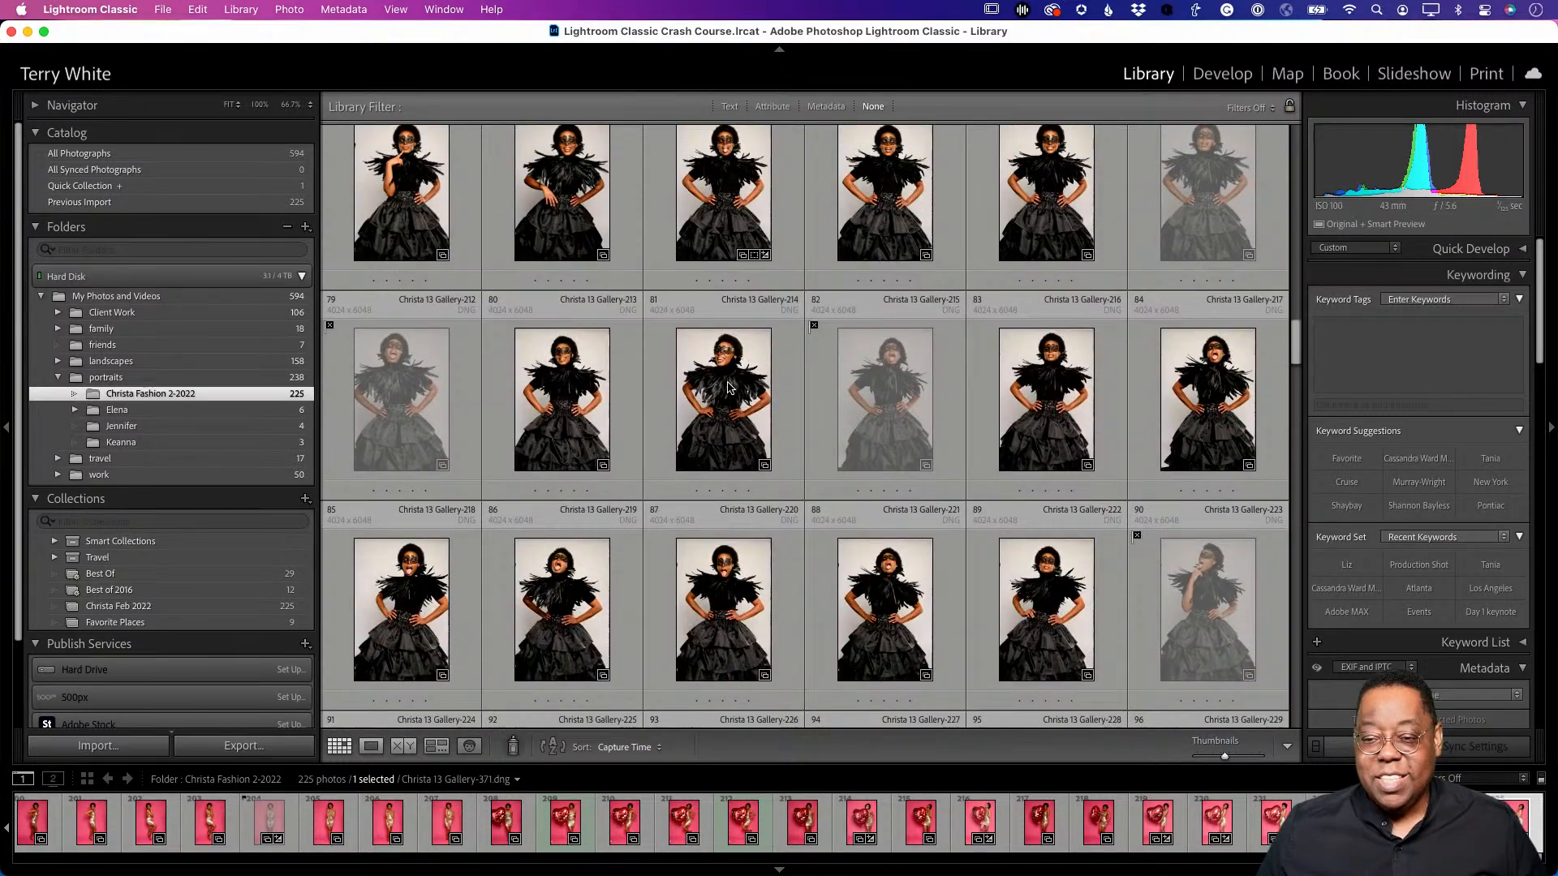
scroll(727, 388, up, 12)
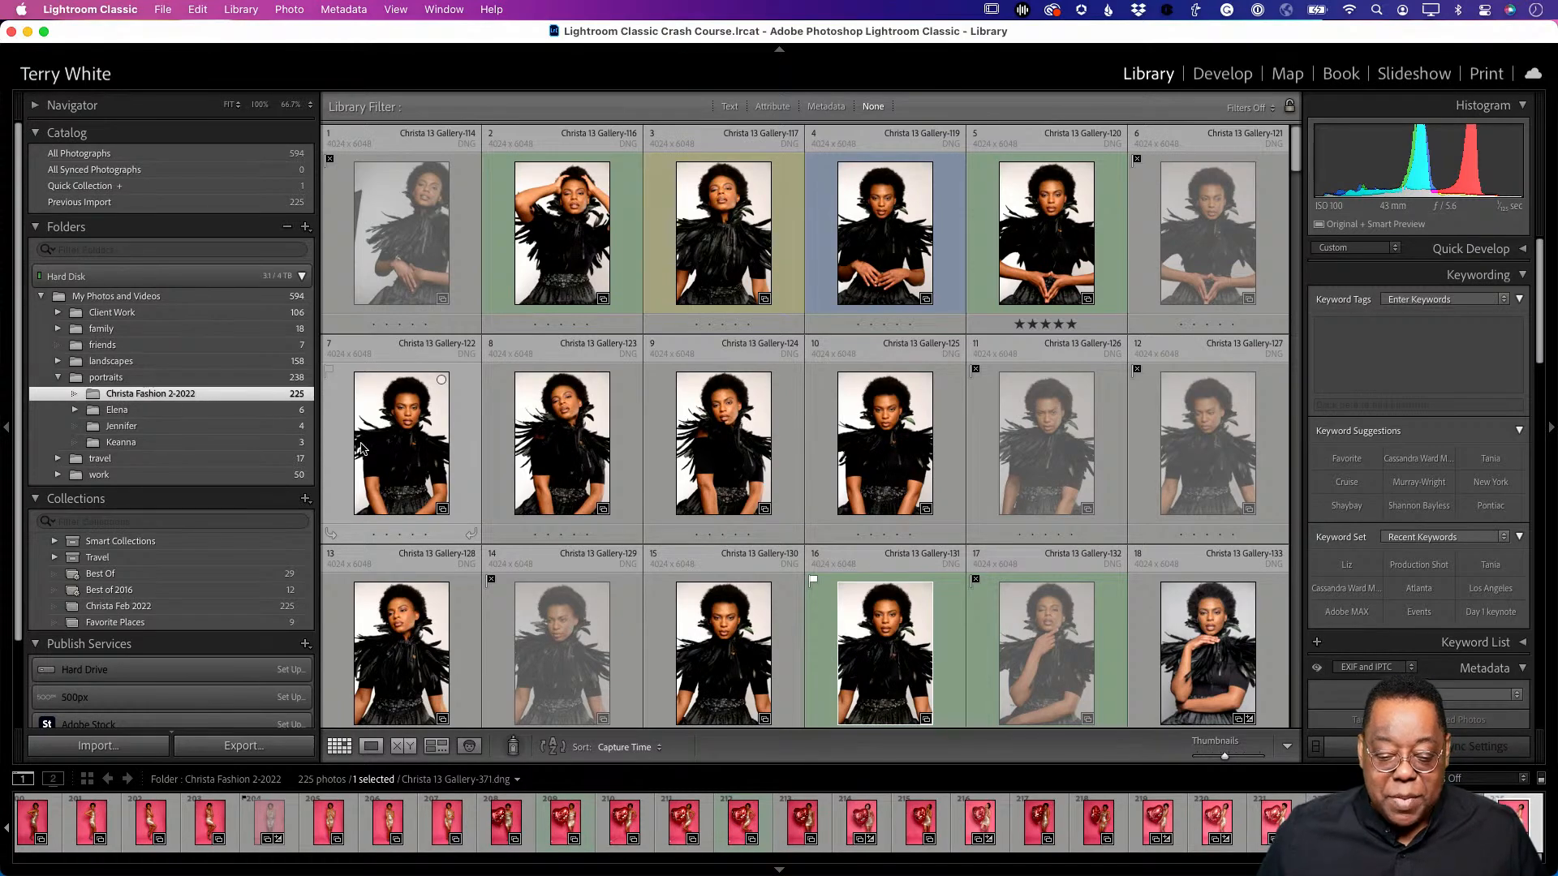
scroll(509, 510, down, 20)
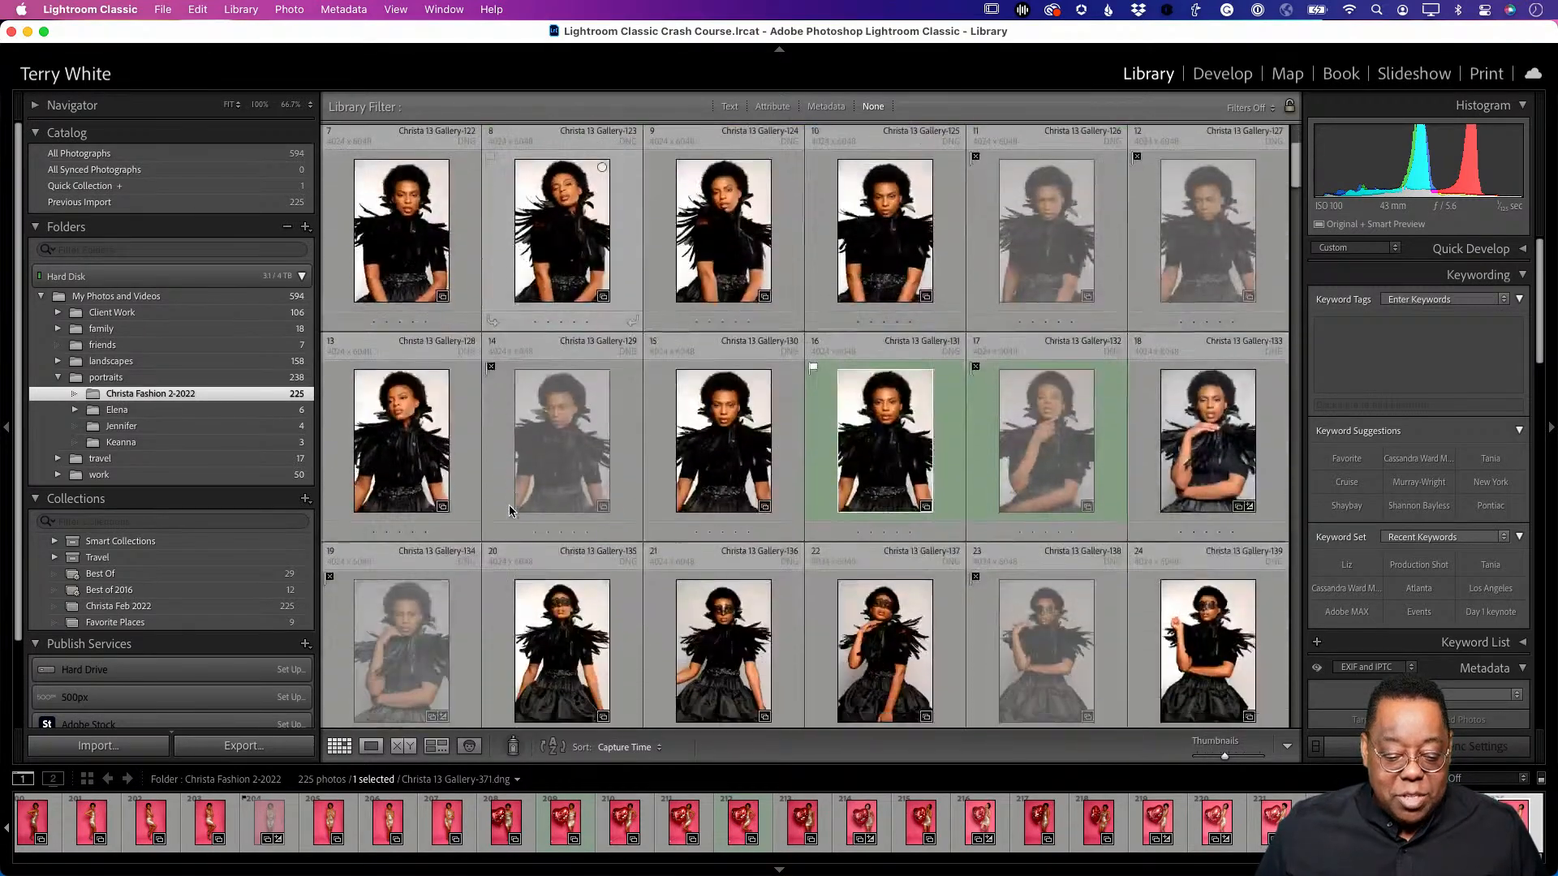
scroll(510, 510, down, 20)
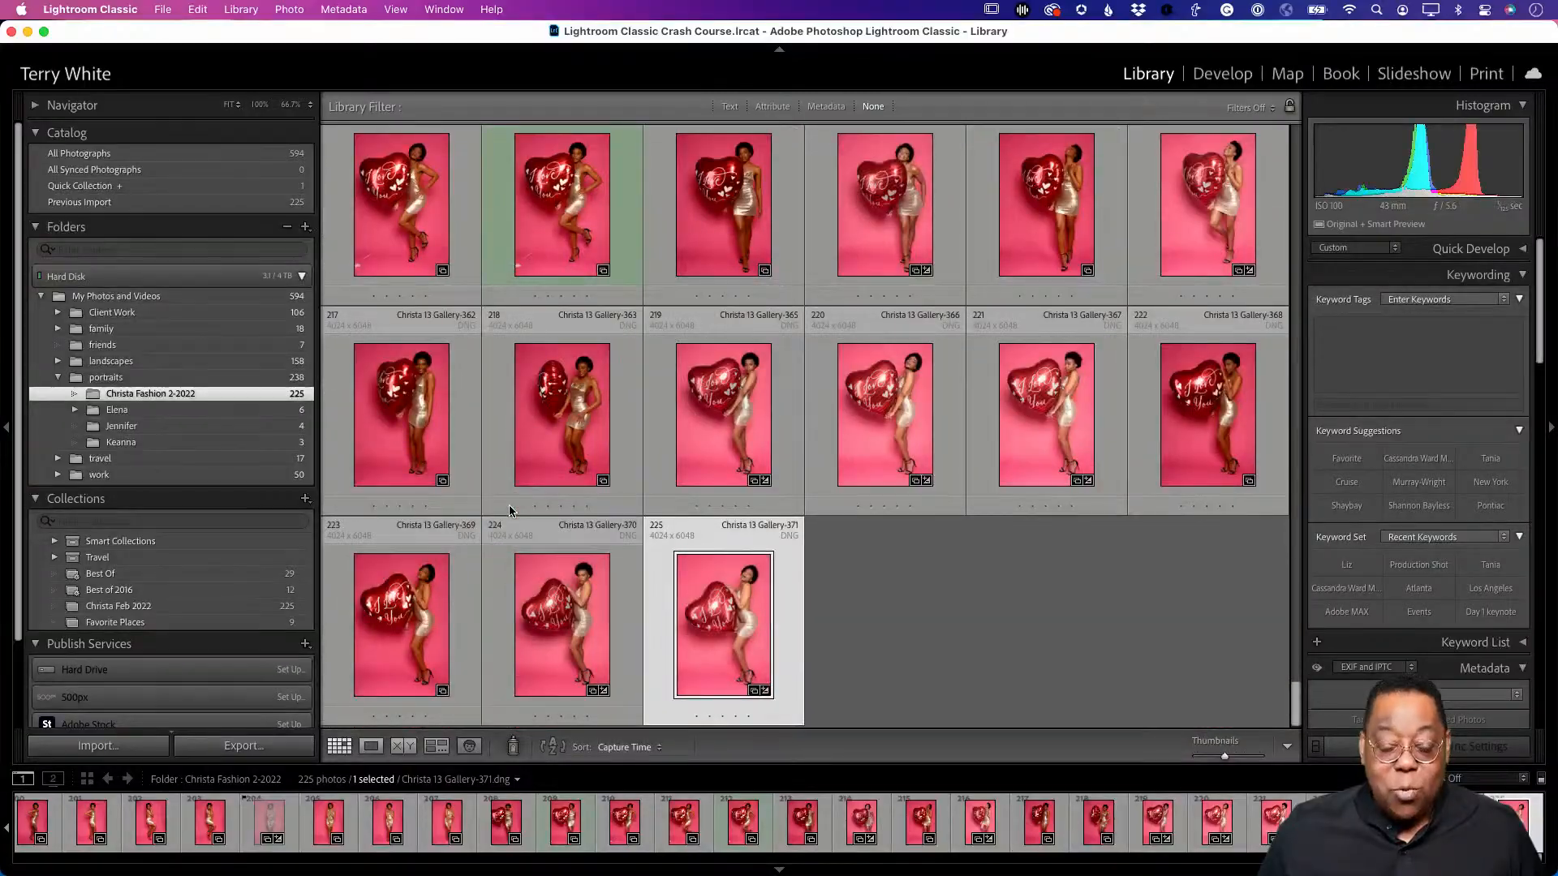
scroll(509, 509, up, 20)
scroll(509, 510, up, 15)
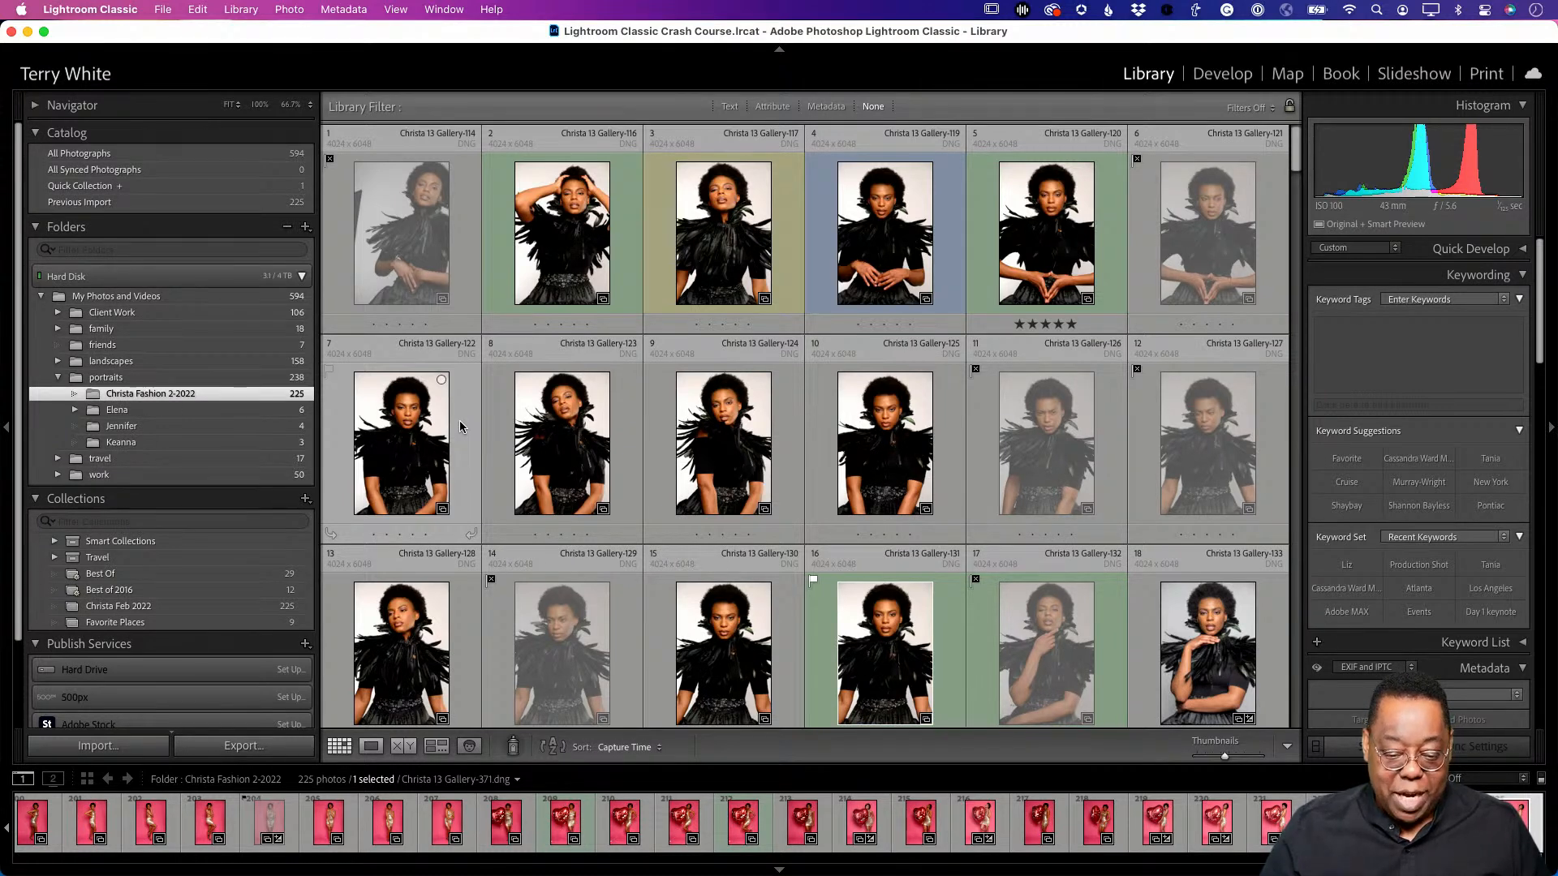
- Use Cmd+Delete to bring up the confirmation for deleting the 33 rejected photos
key(super+BackSpace)
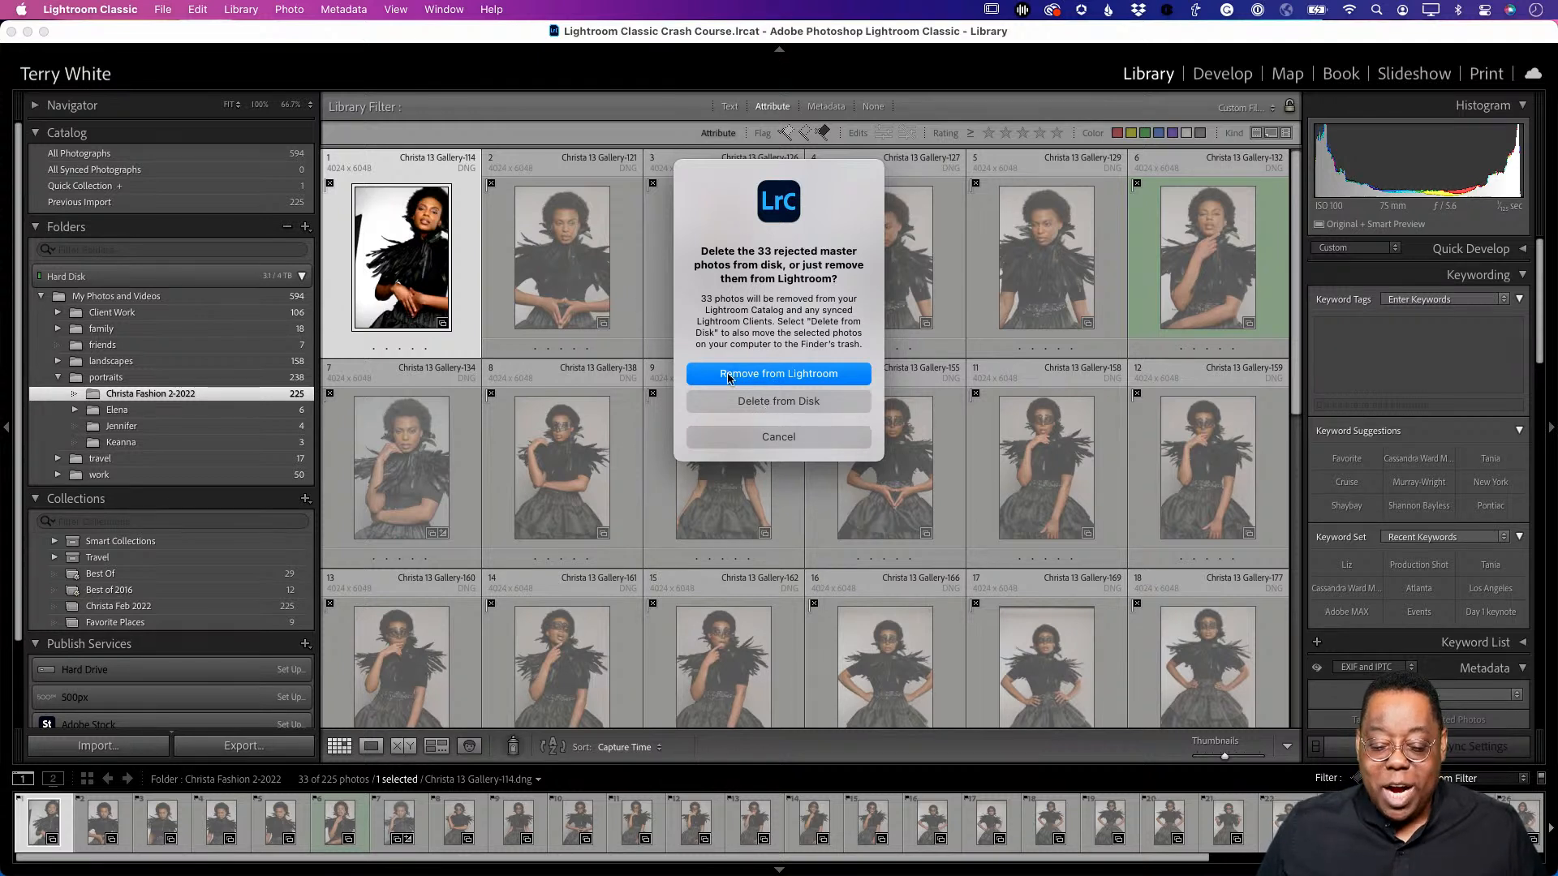
- Choose Delete from Disk, leaving 192 photos in the Christa Fashion 2-2022 folder
click(773, 403)
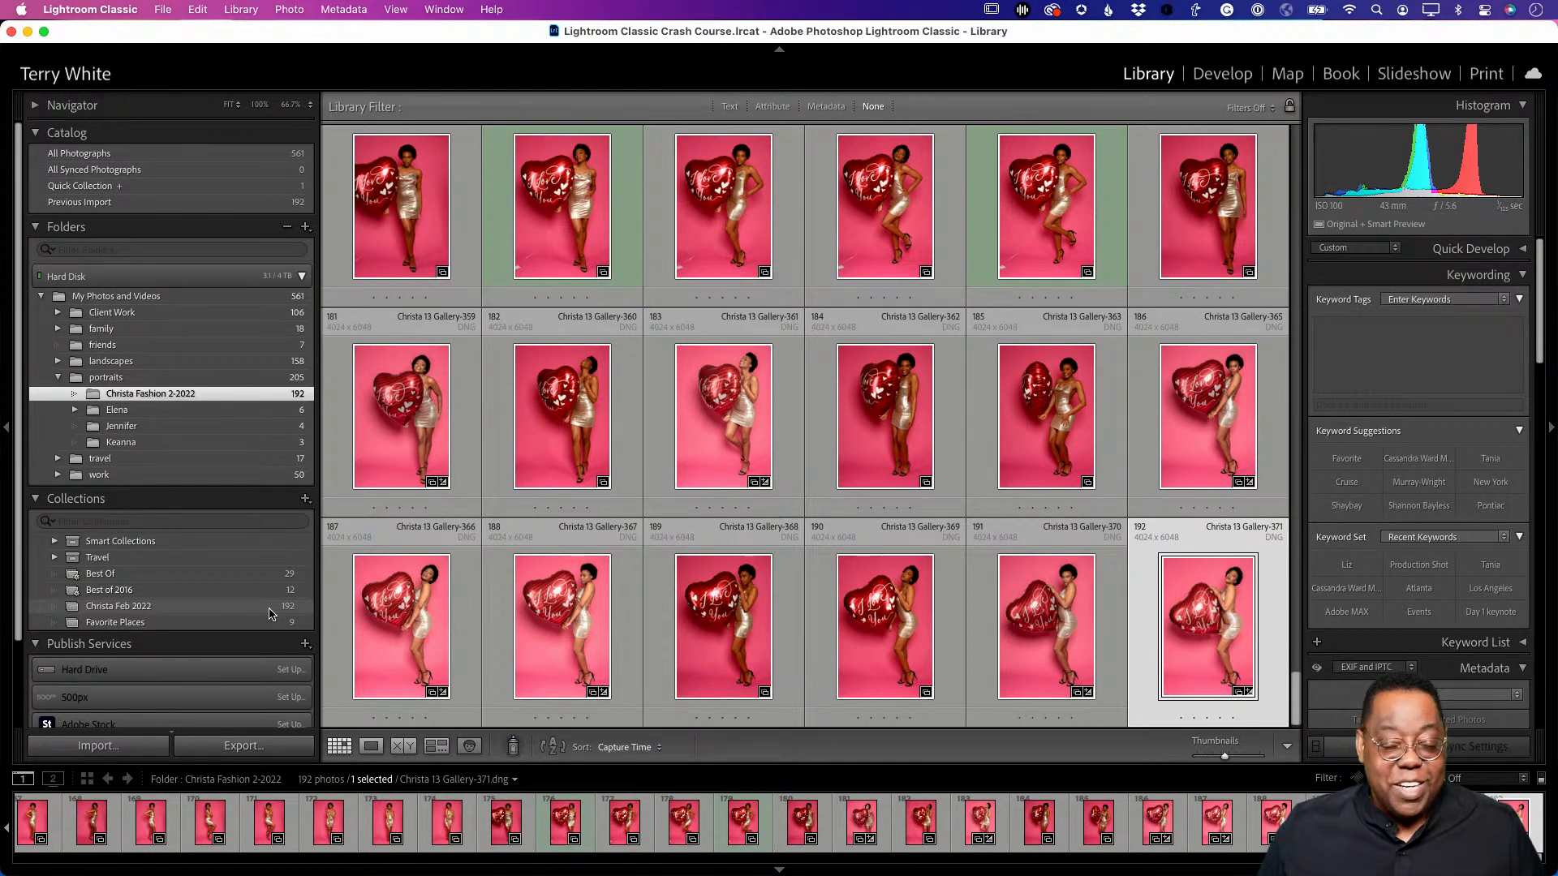
- Collapse the folder tree, open Christa Feb 2022, and show file names and dimensions on thumbnails
click(302, 277)
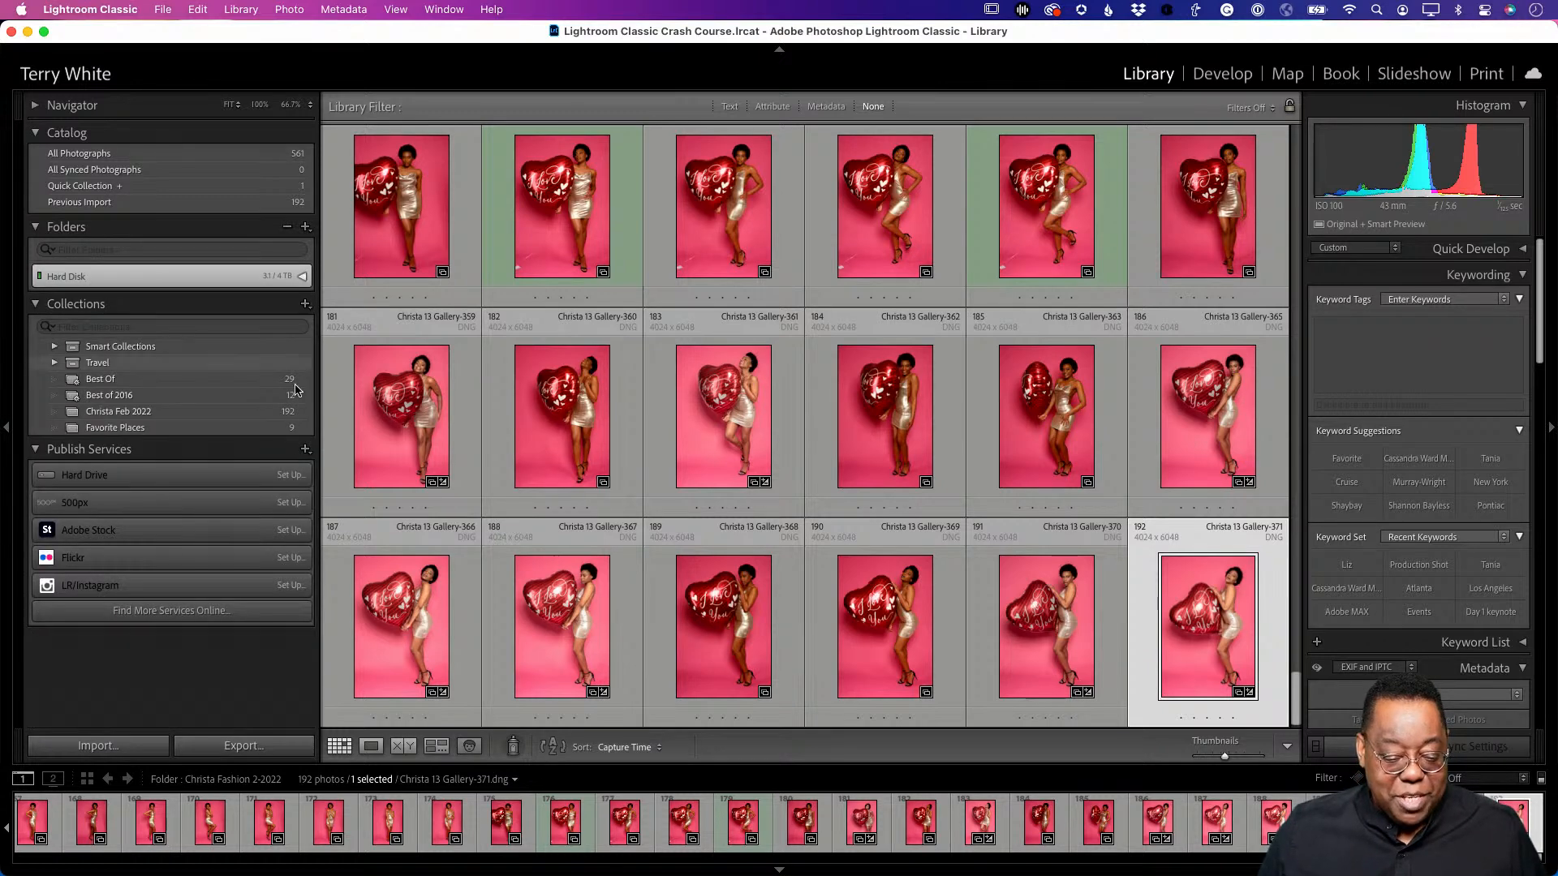
click(201, 415)
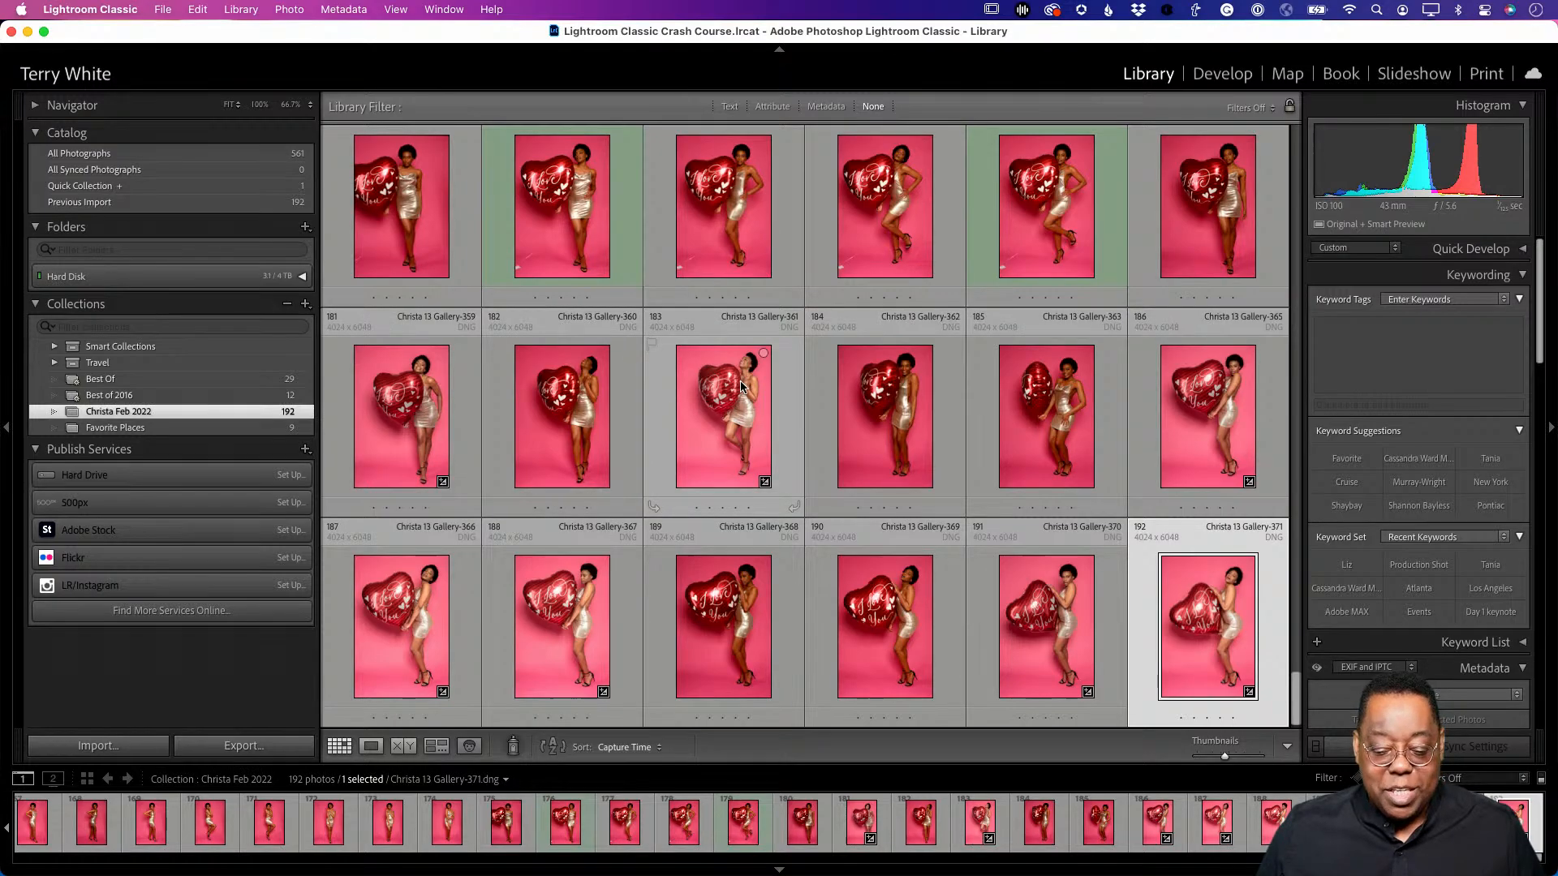
scroll(738, 383, up, 3)
scroll(737, 383, up, 15)
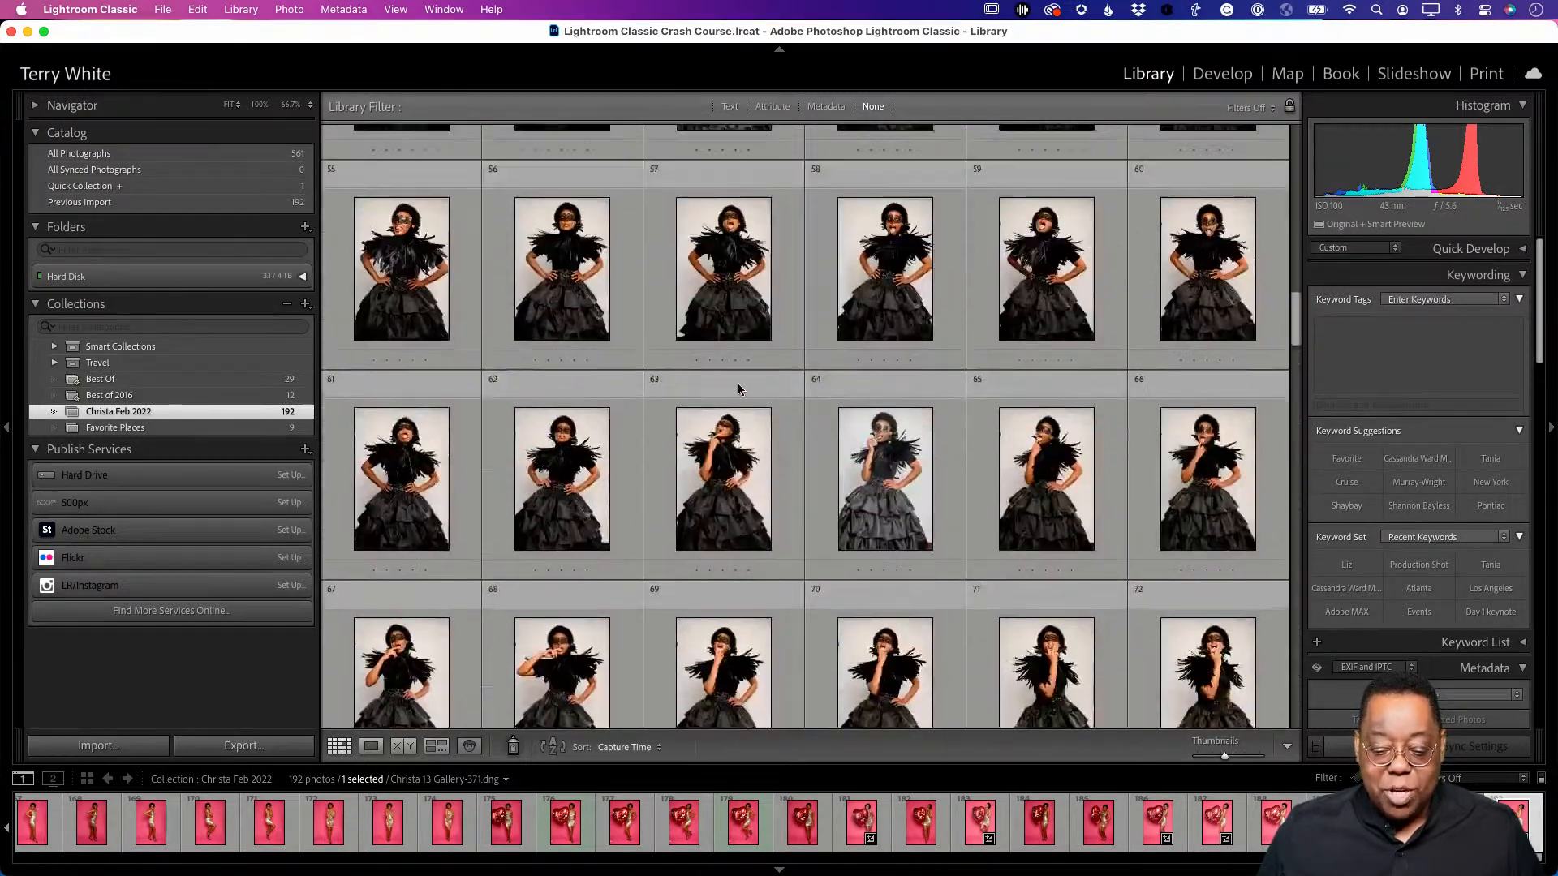
scroll(738, 383, up, 5)
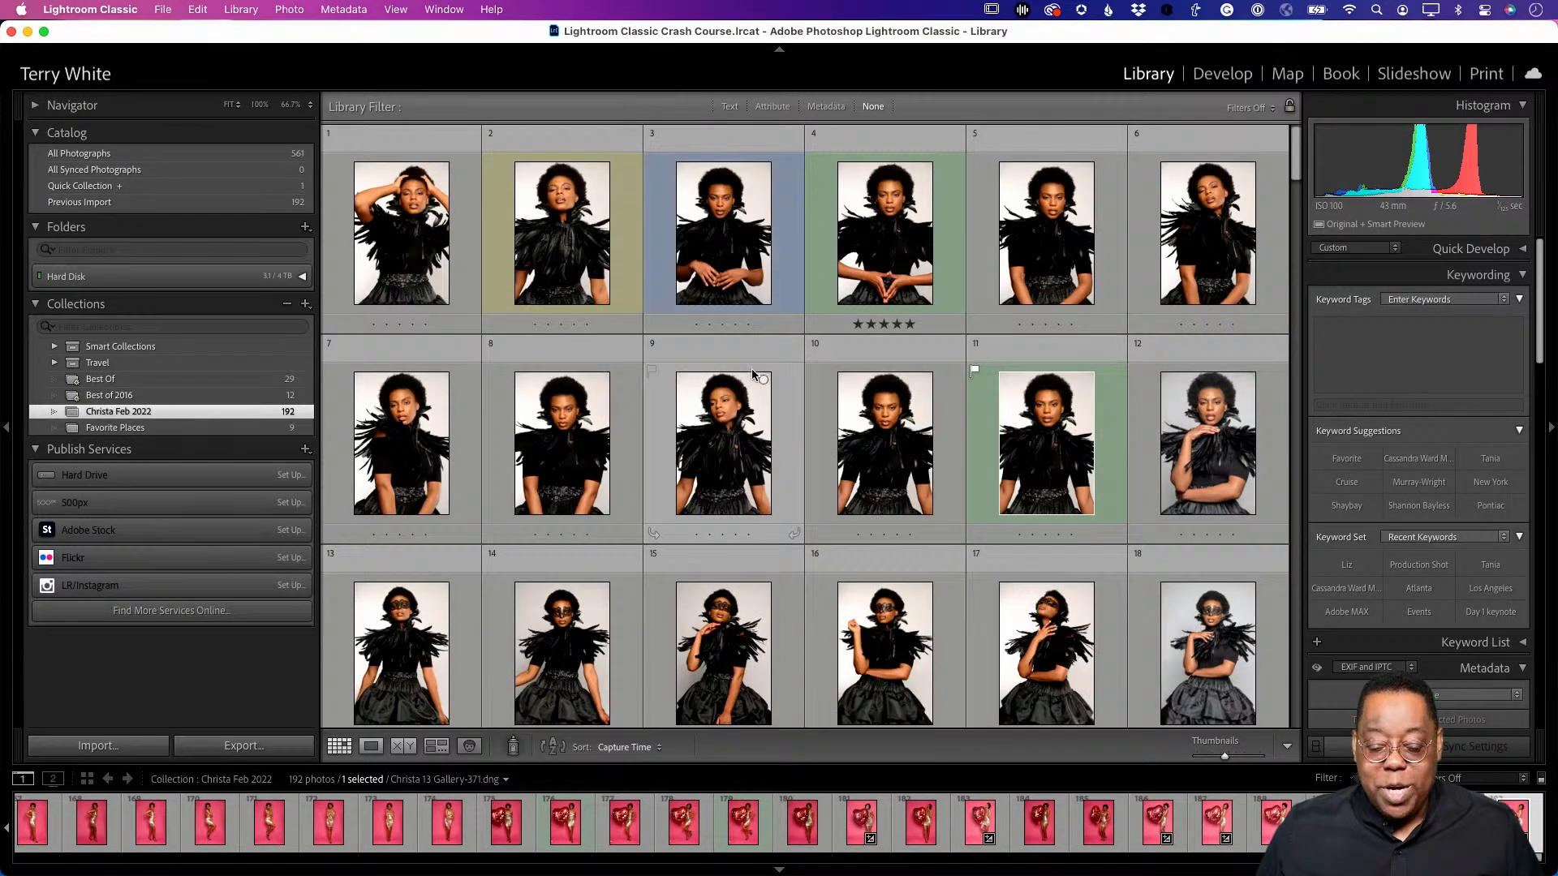
key(j)
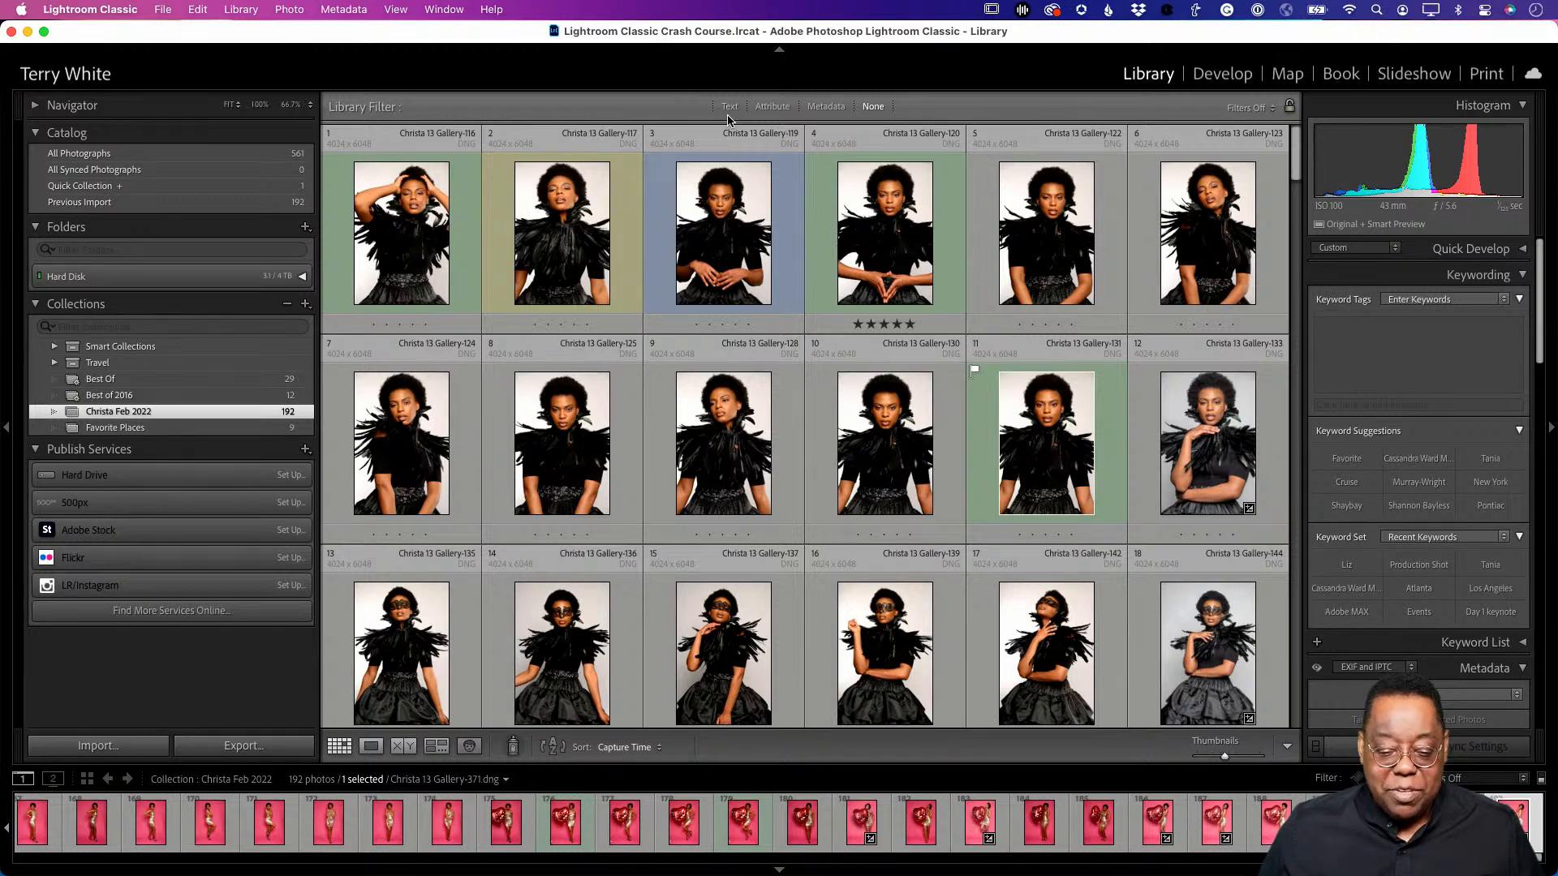
click(773, 107)
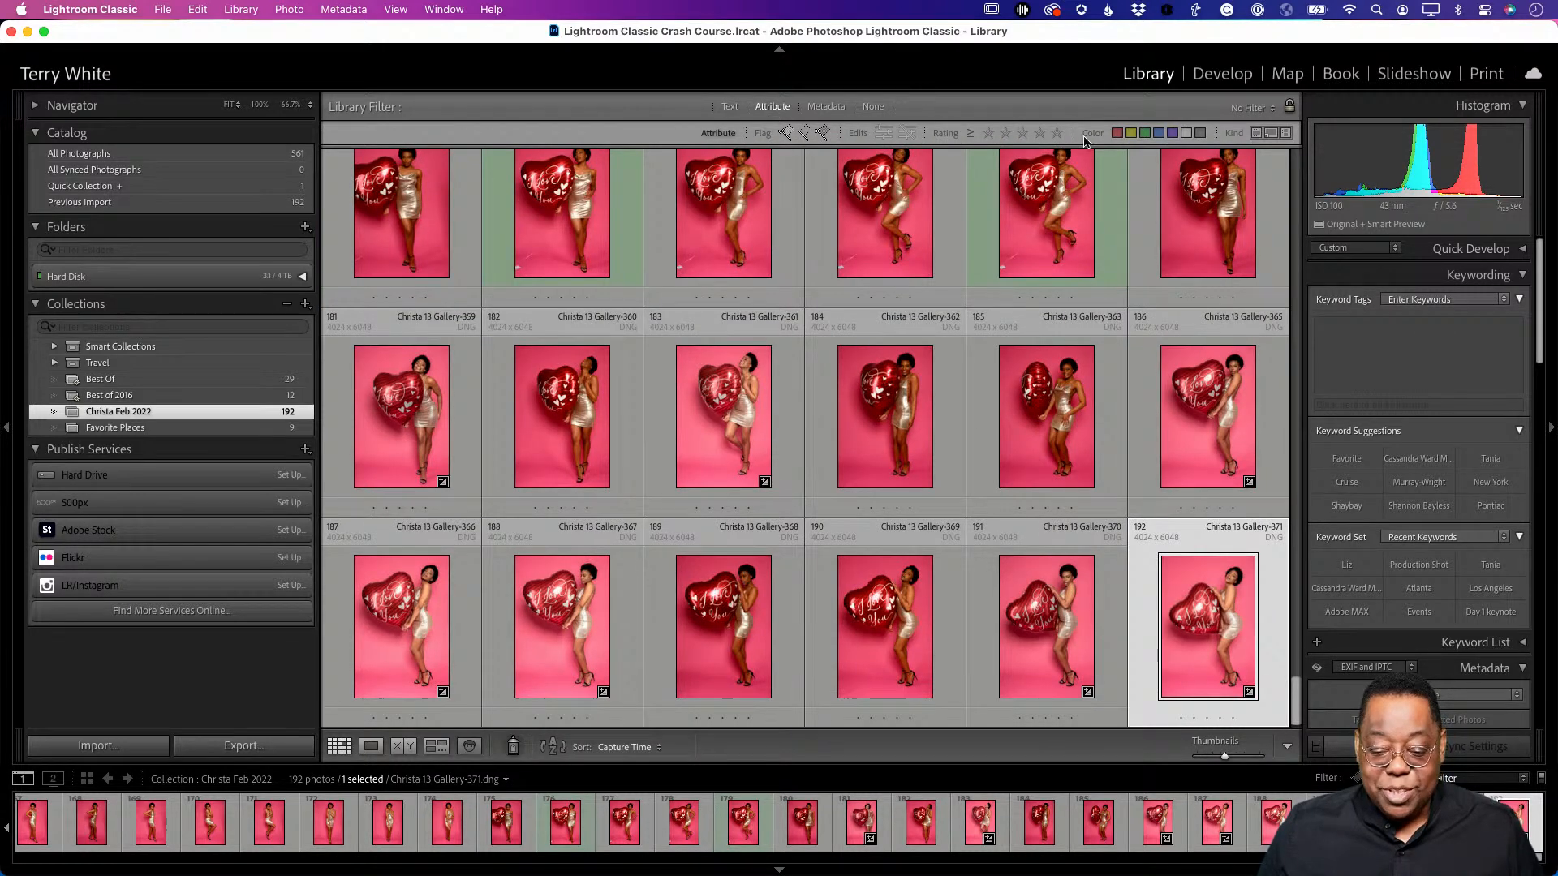
click(818, 108)
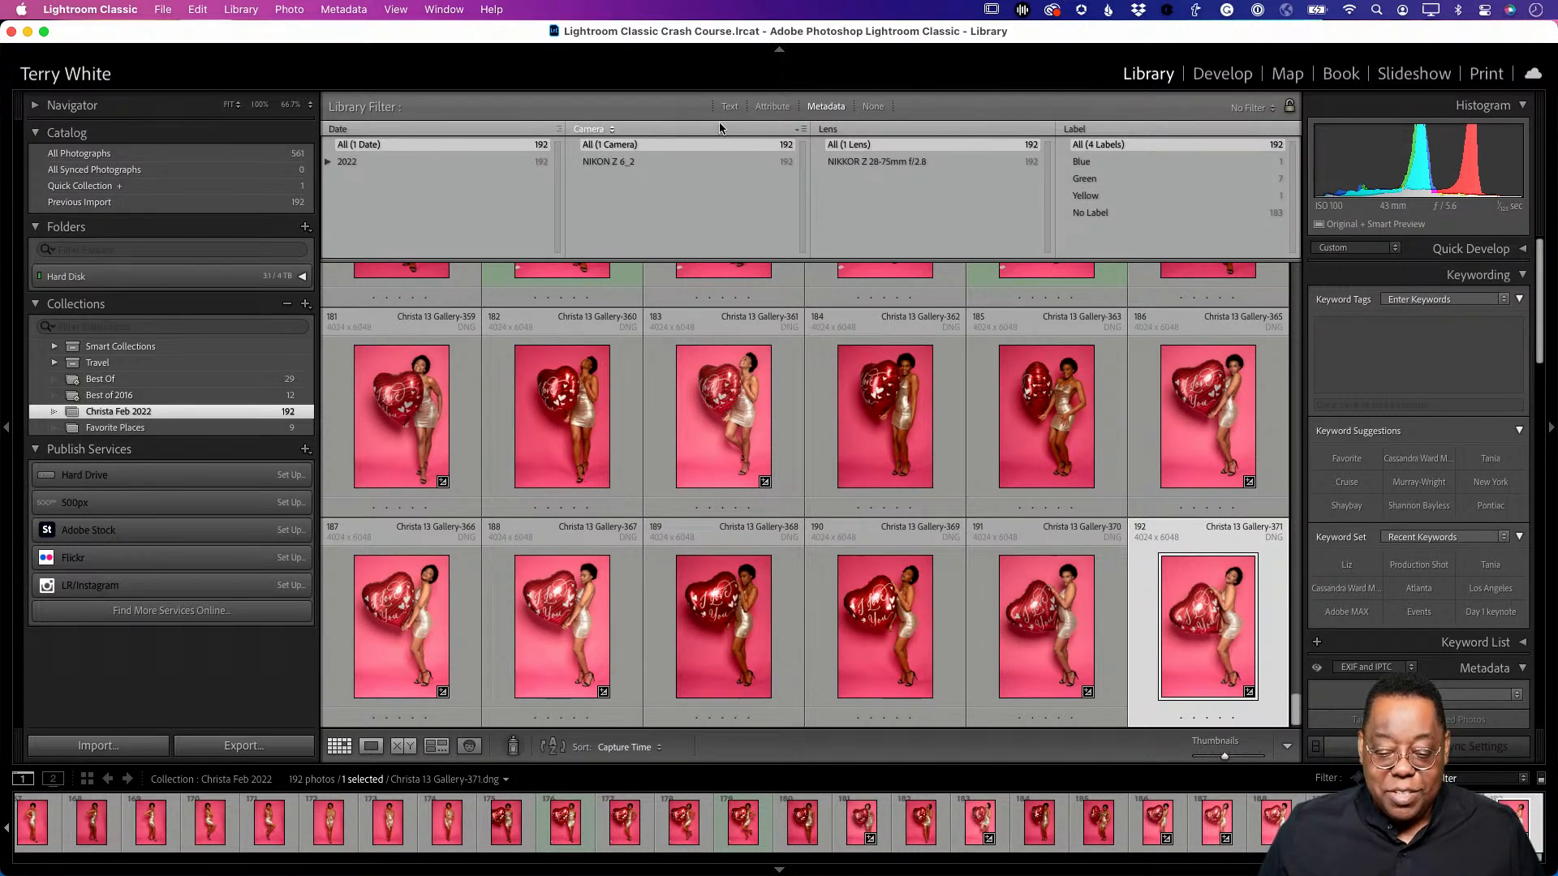
click(772, 108)
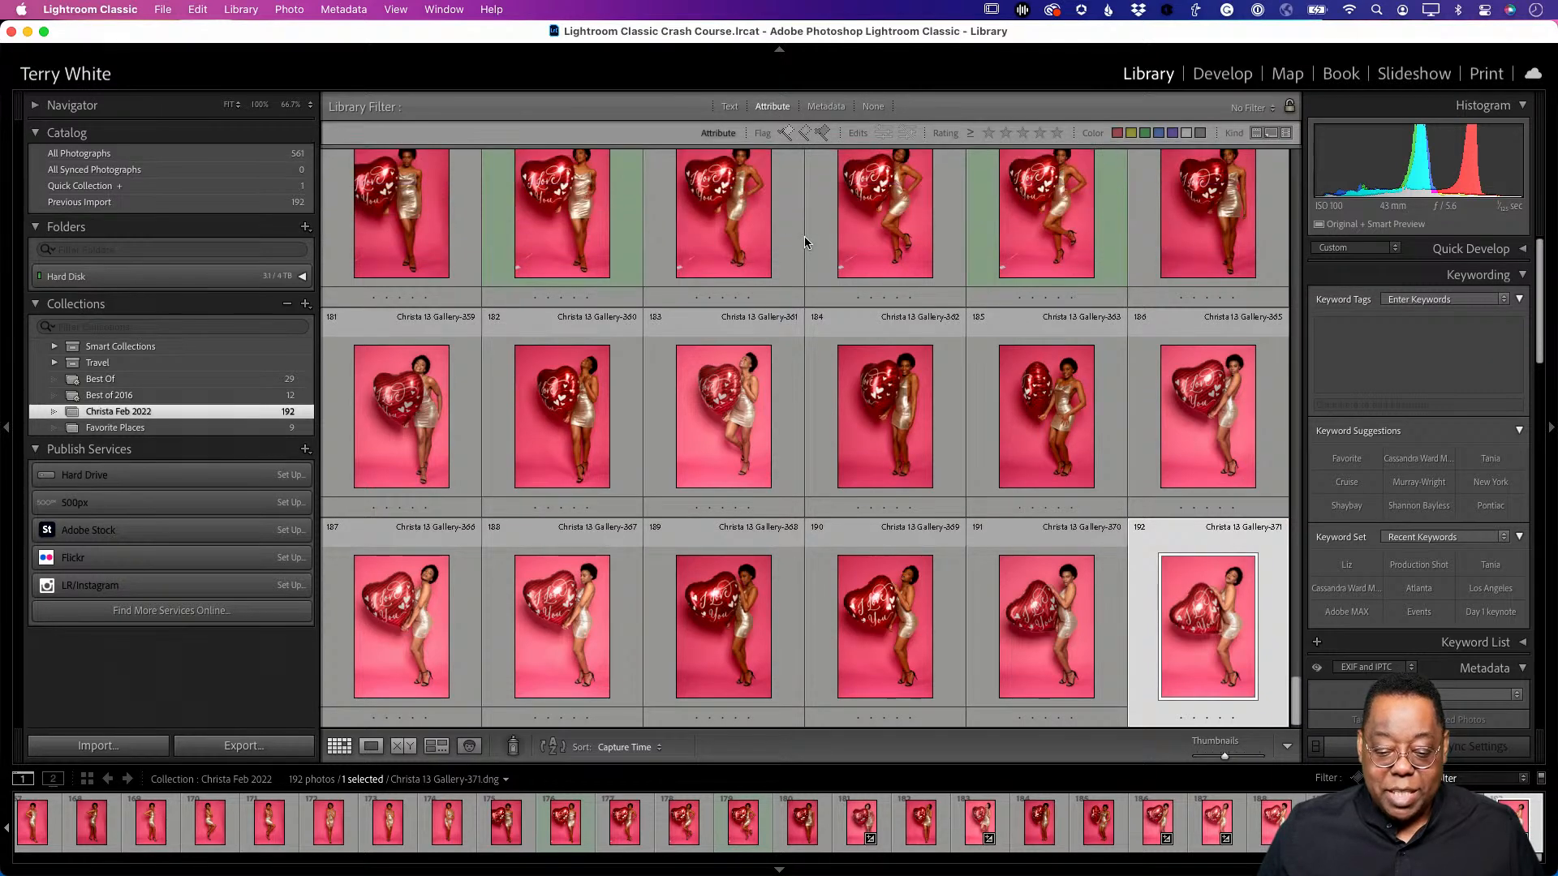
click(785, 133)
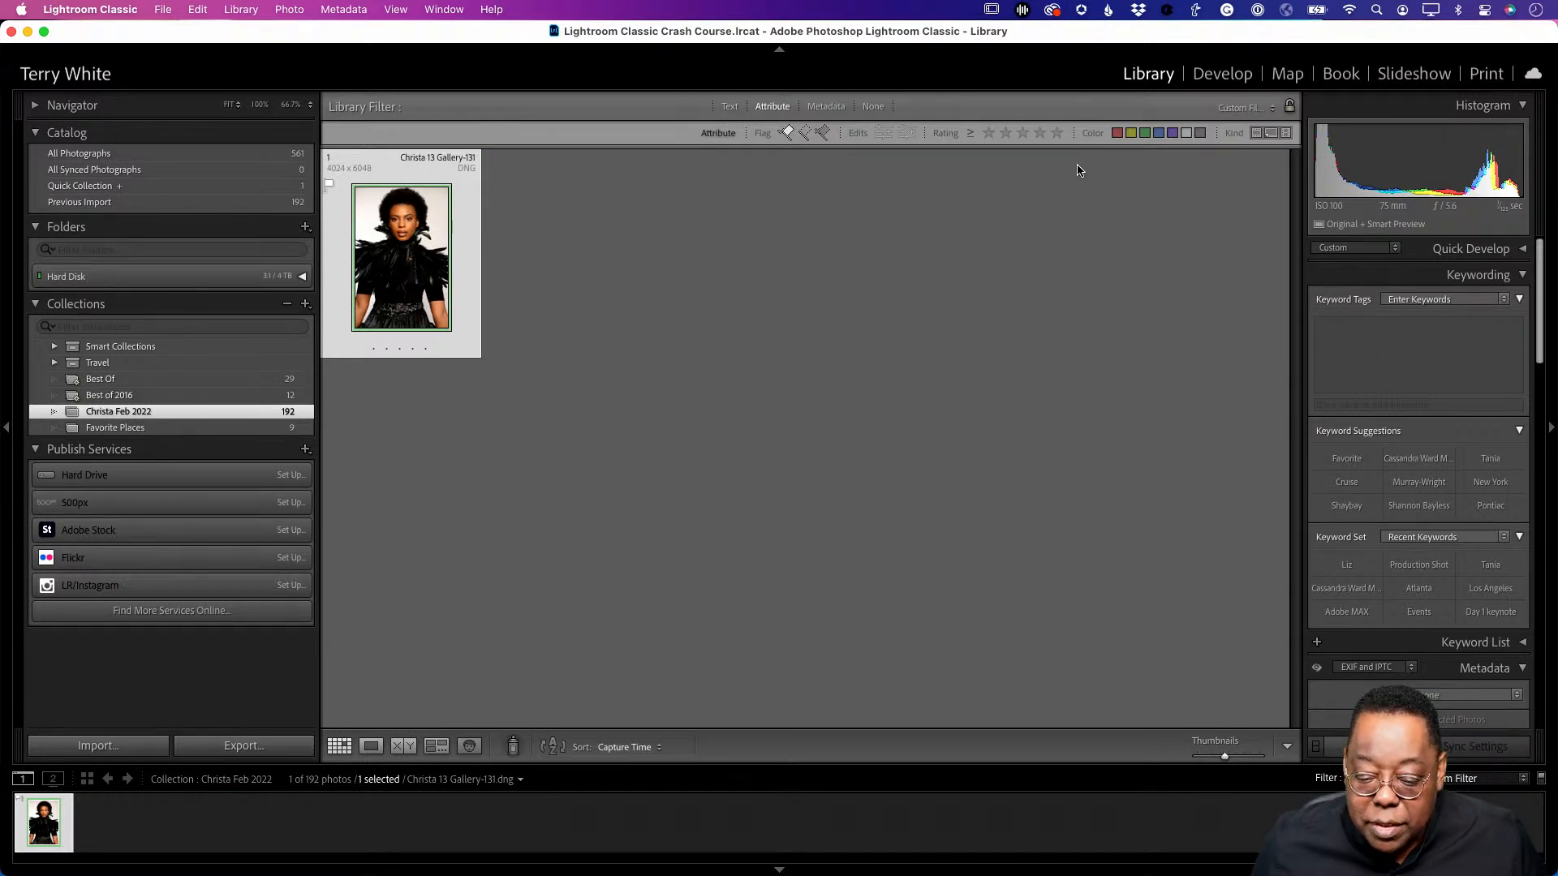
click(1255, 136)
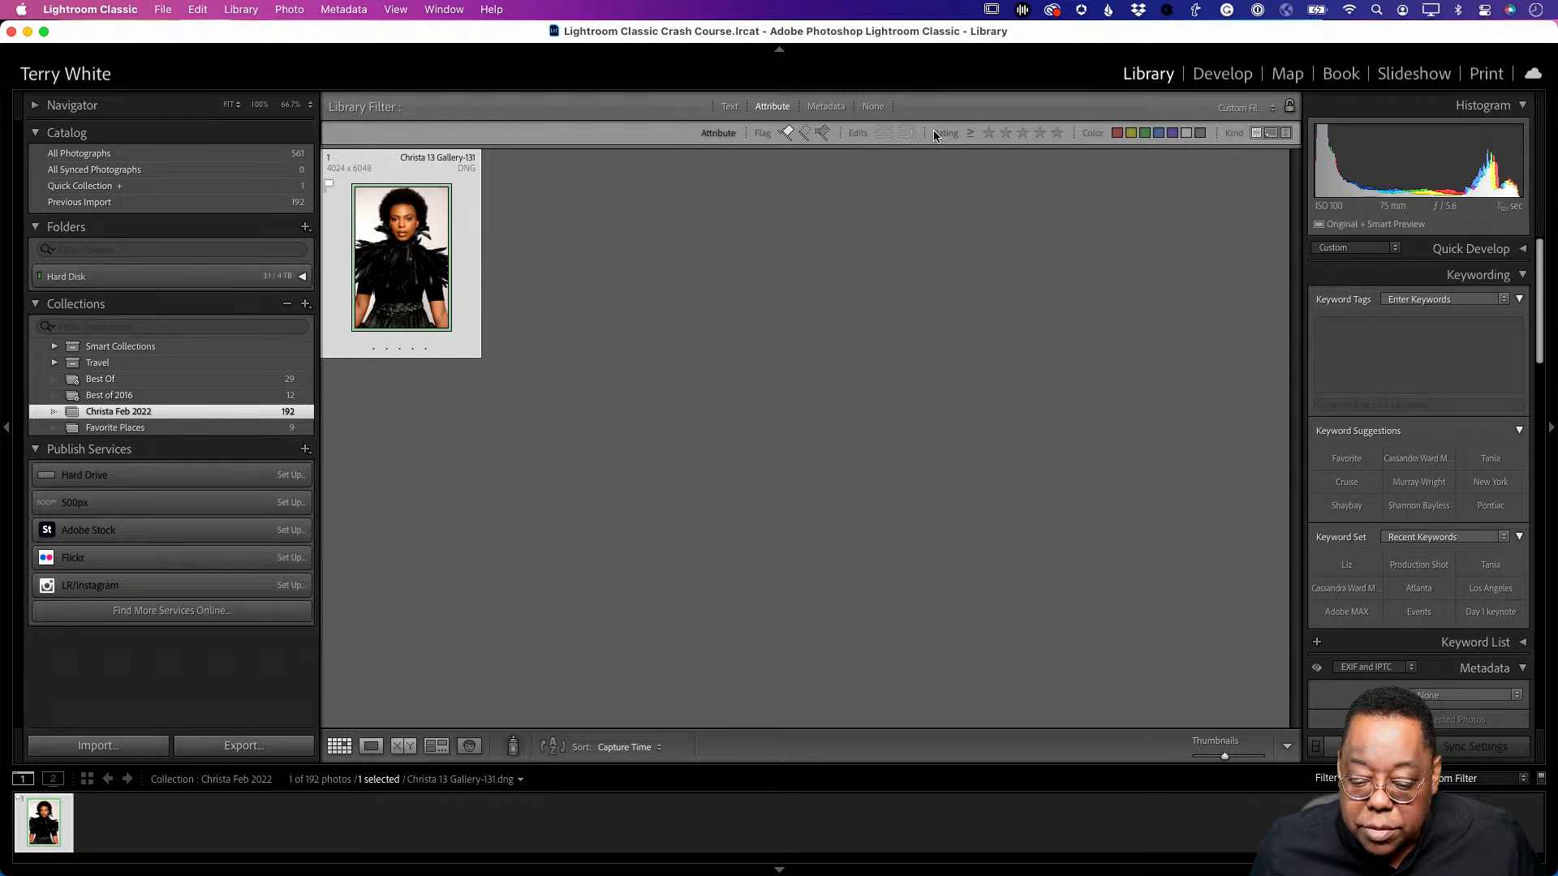
click(828, 107)
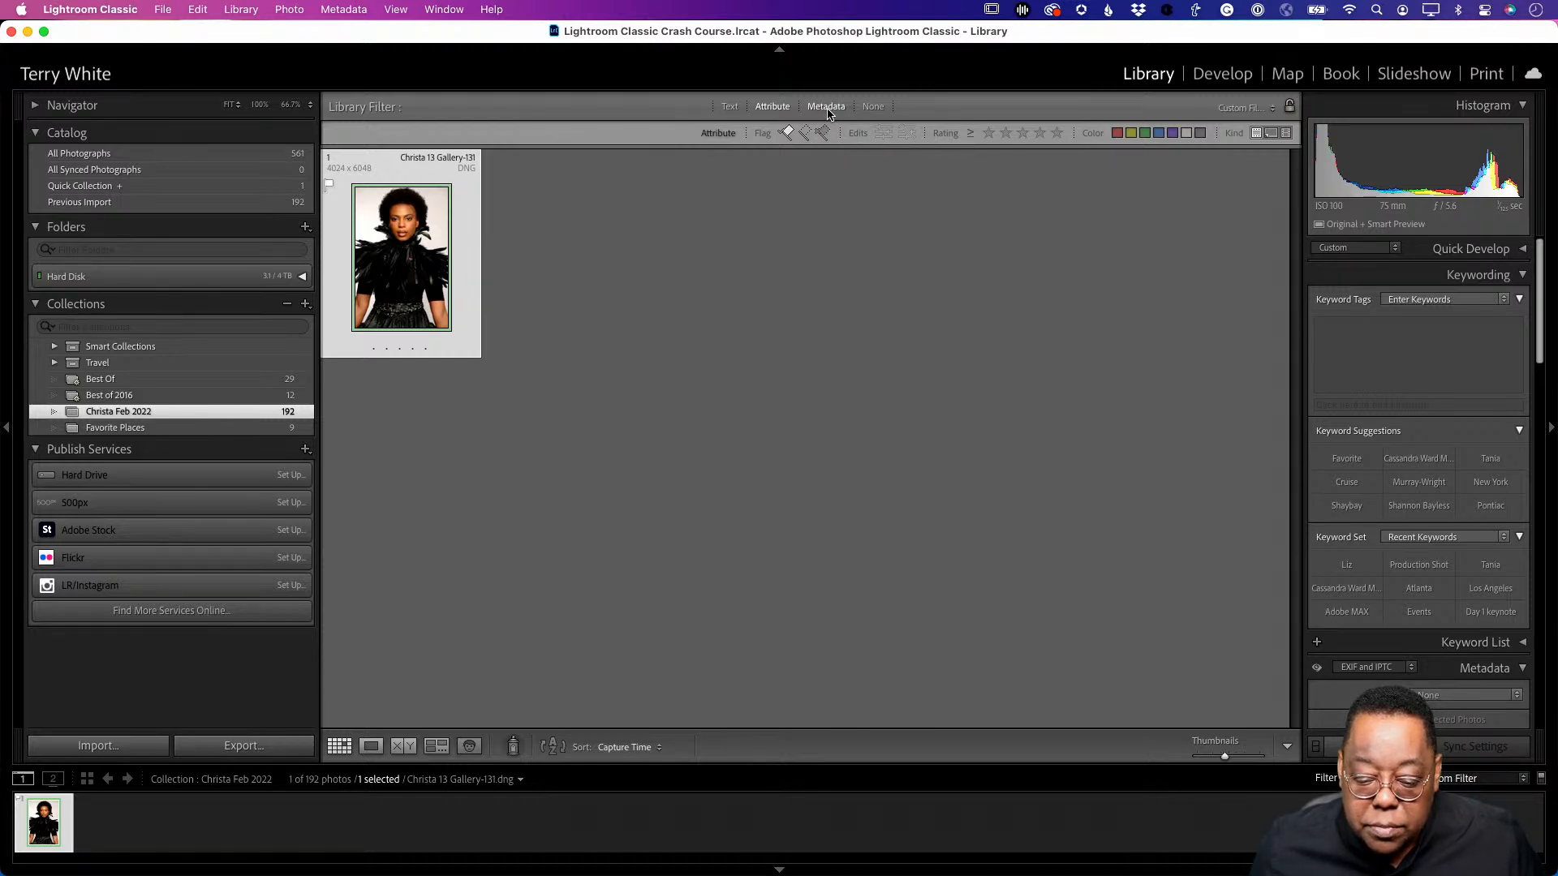
click(783, 108)
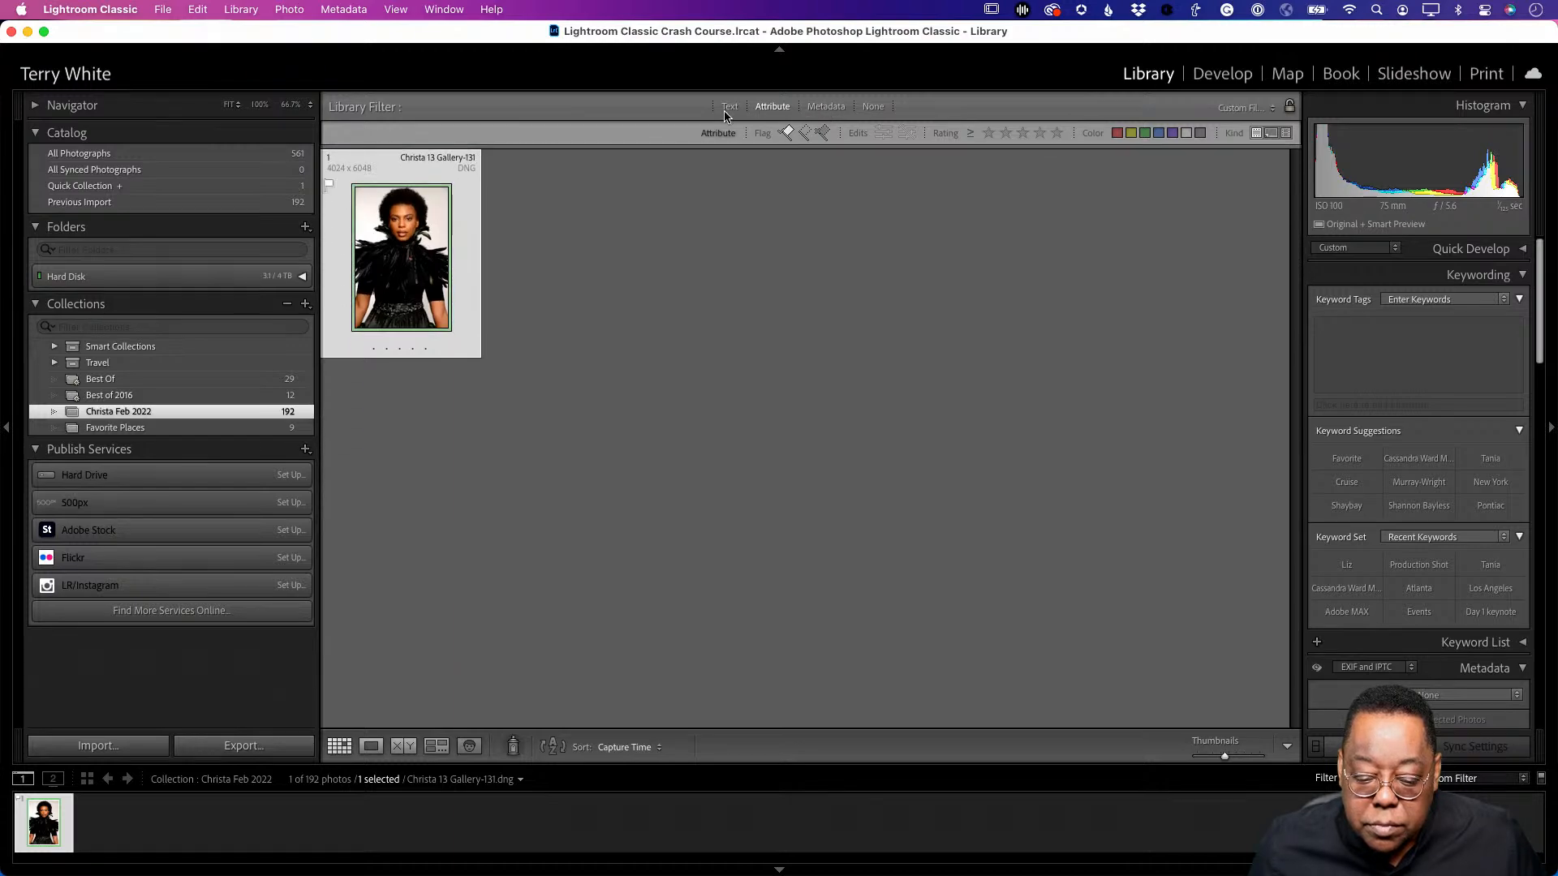
click(774, 110)
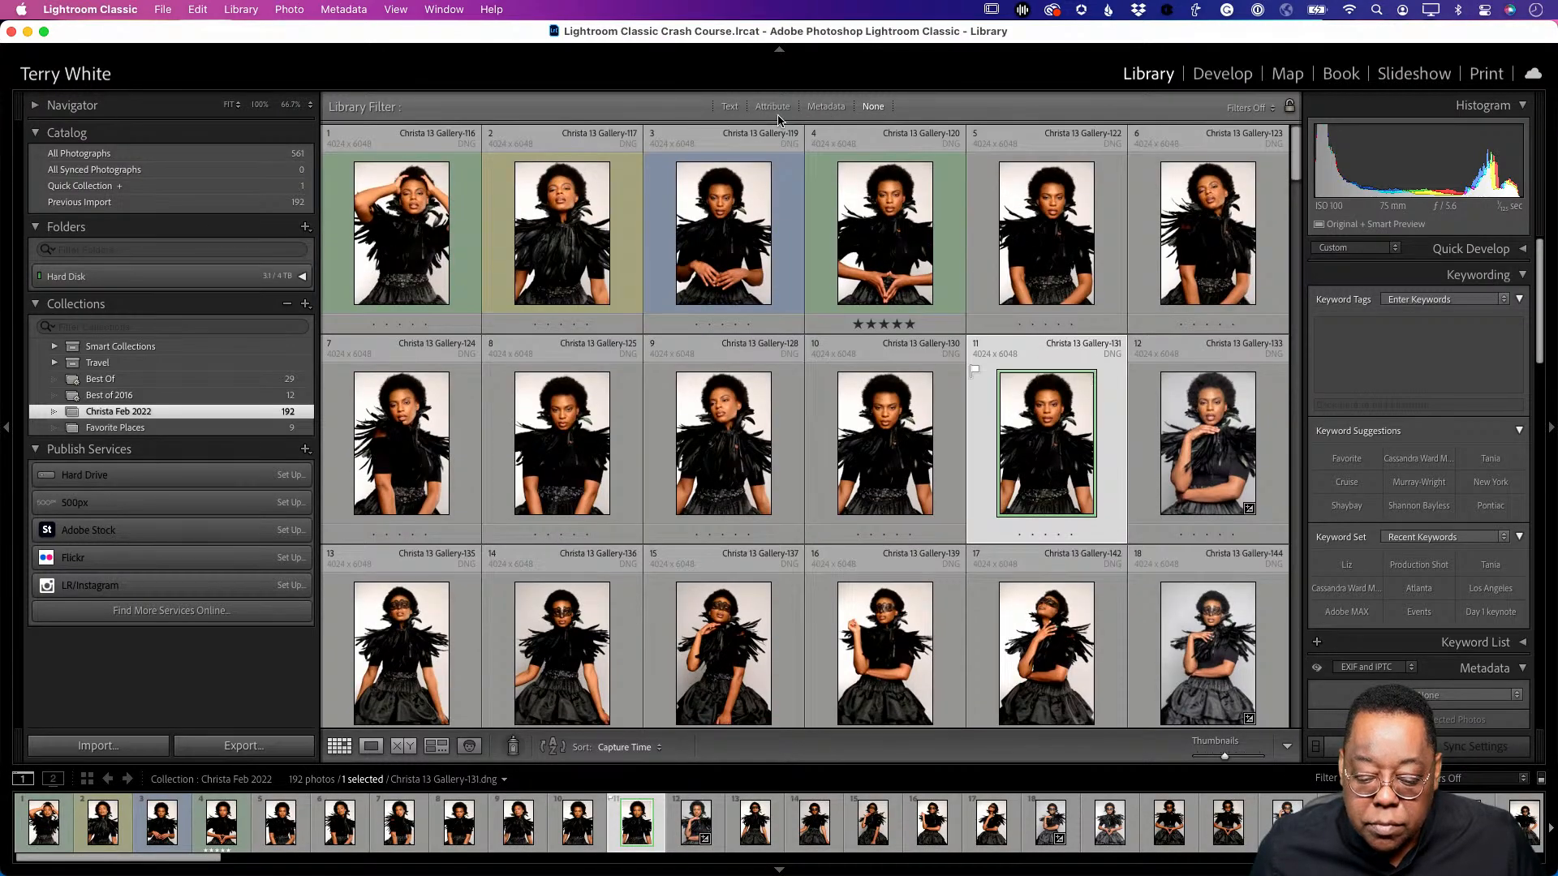
- Flag photos 4, 28 and 46 in the grid as picks
scroll(895, 332, down, 5)
scroll(894, 333, down, 12)
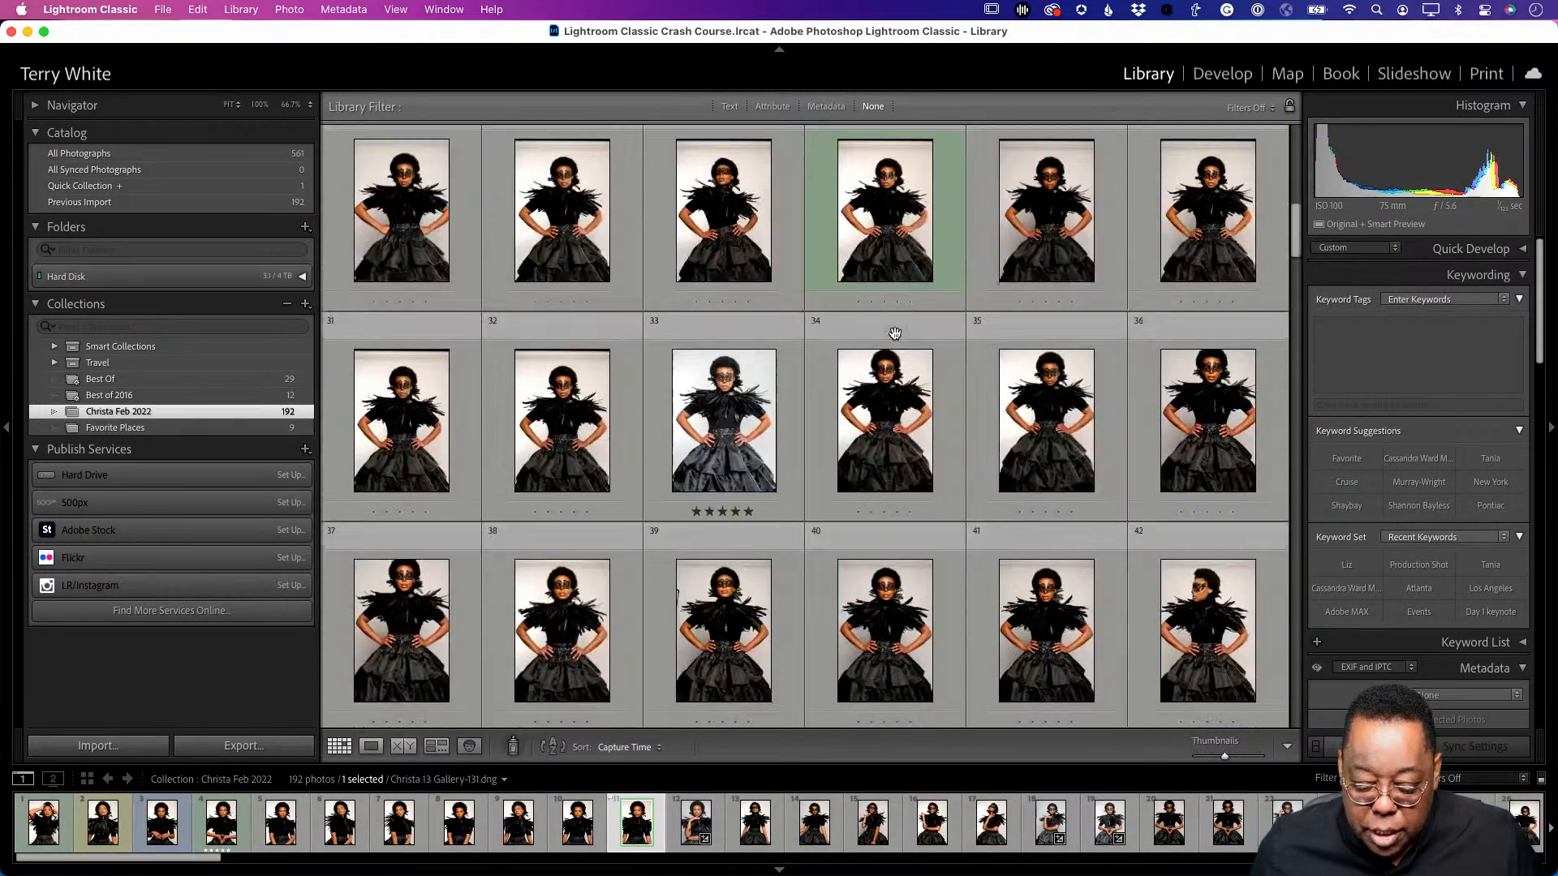
scroll(895, 332, down, 10)
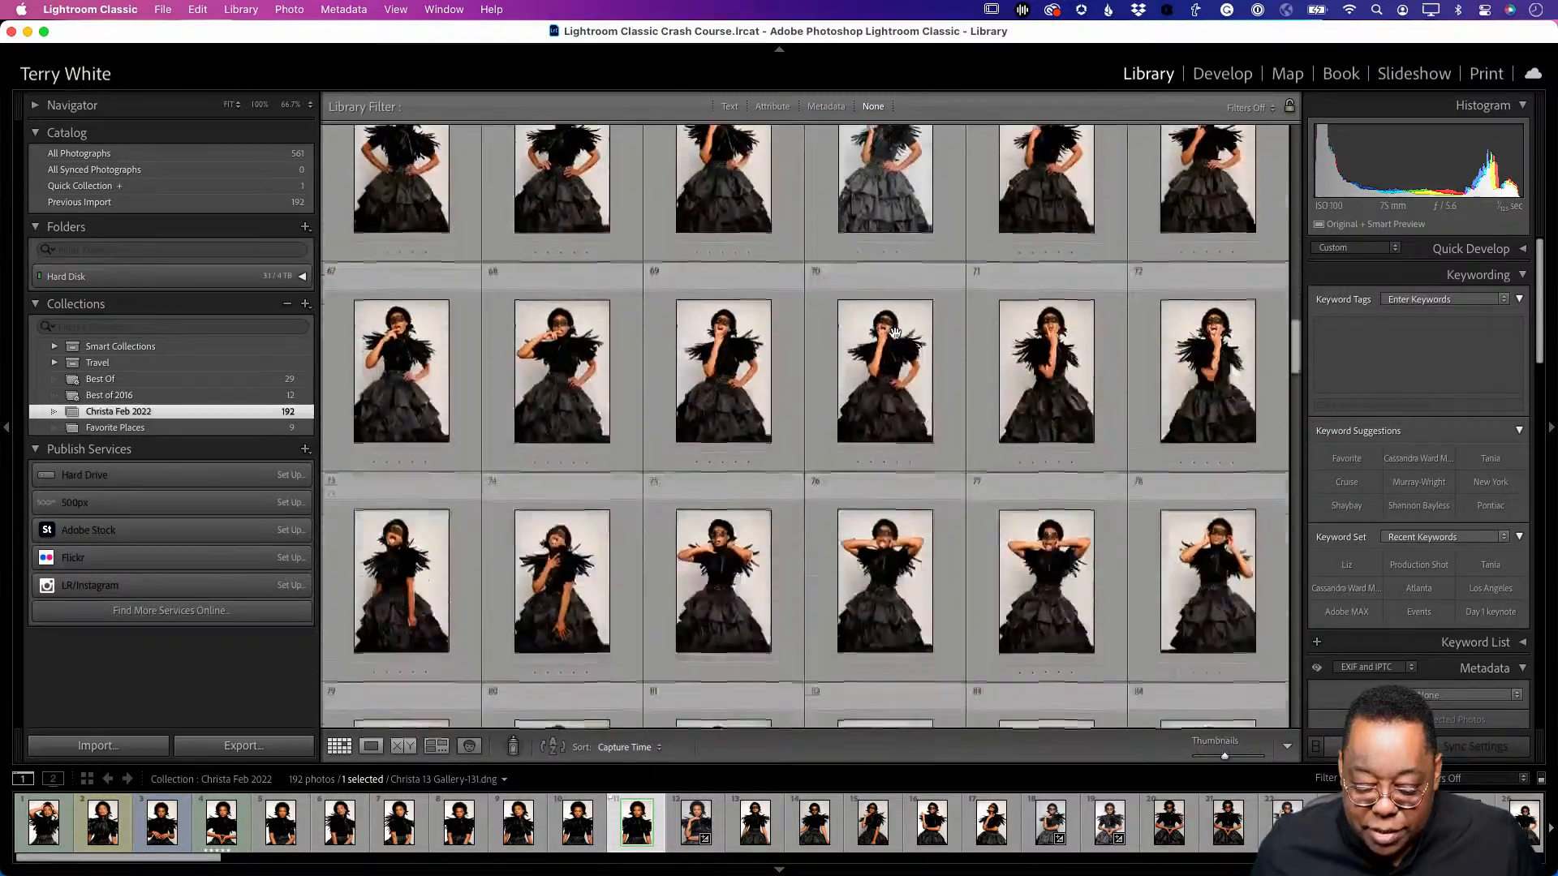
scroll(895, 332, down, 8)
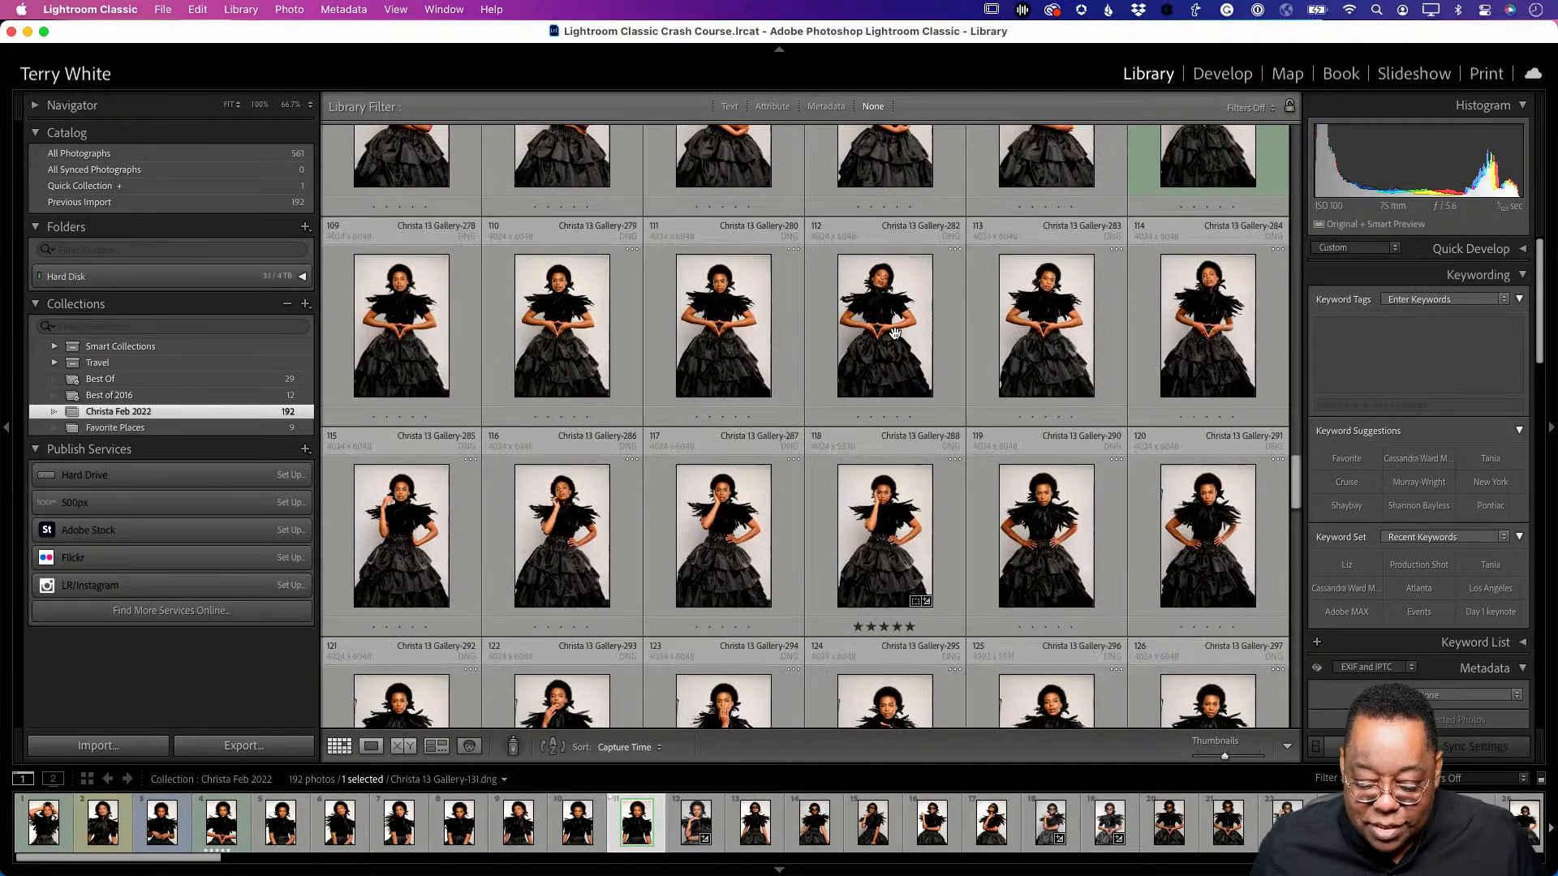
scroll(895, 333, down, 12)
scroll(895, 333, down, 8)
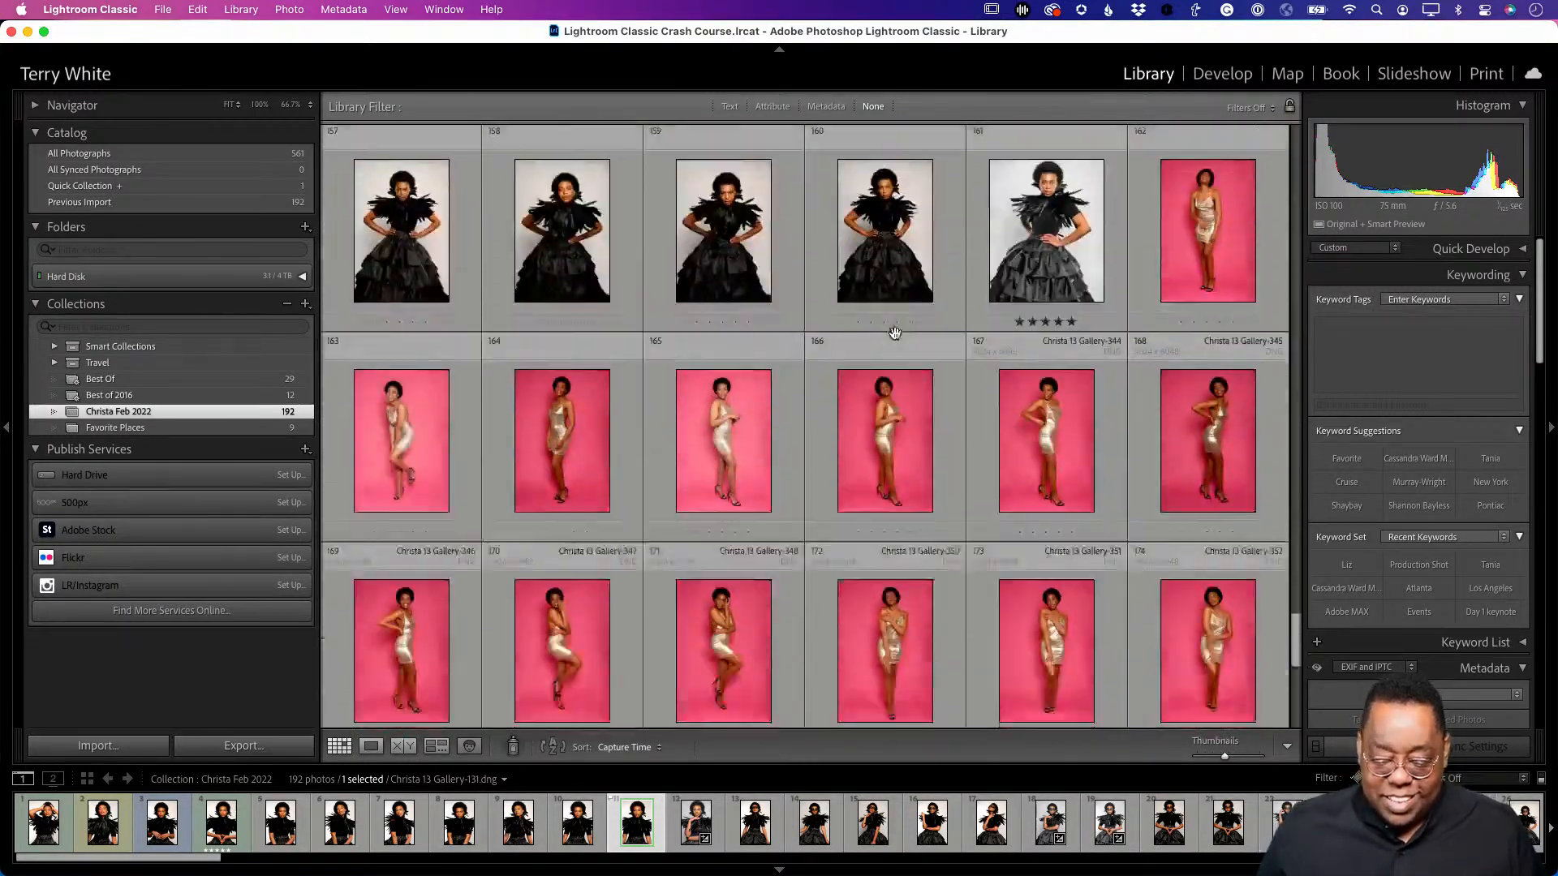
scroll(895, 333, up, 12)
scroll(895, 332, up, 20)
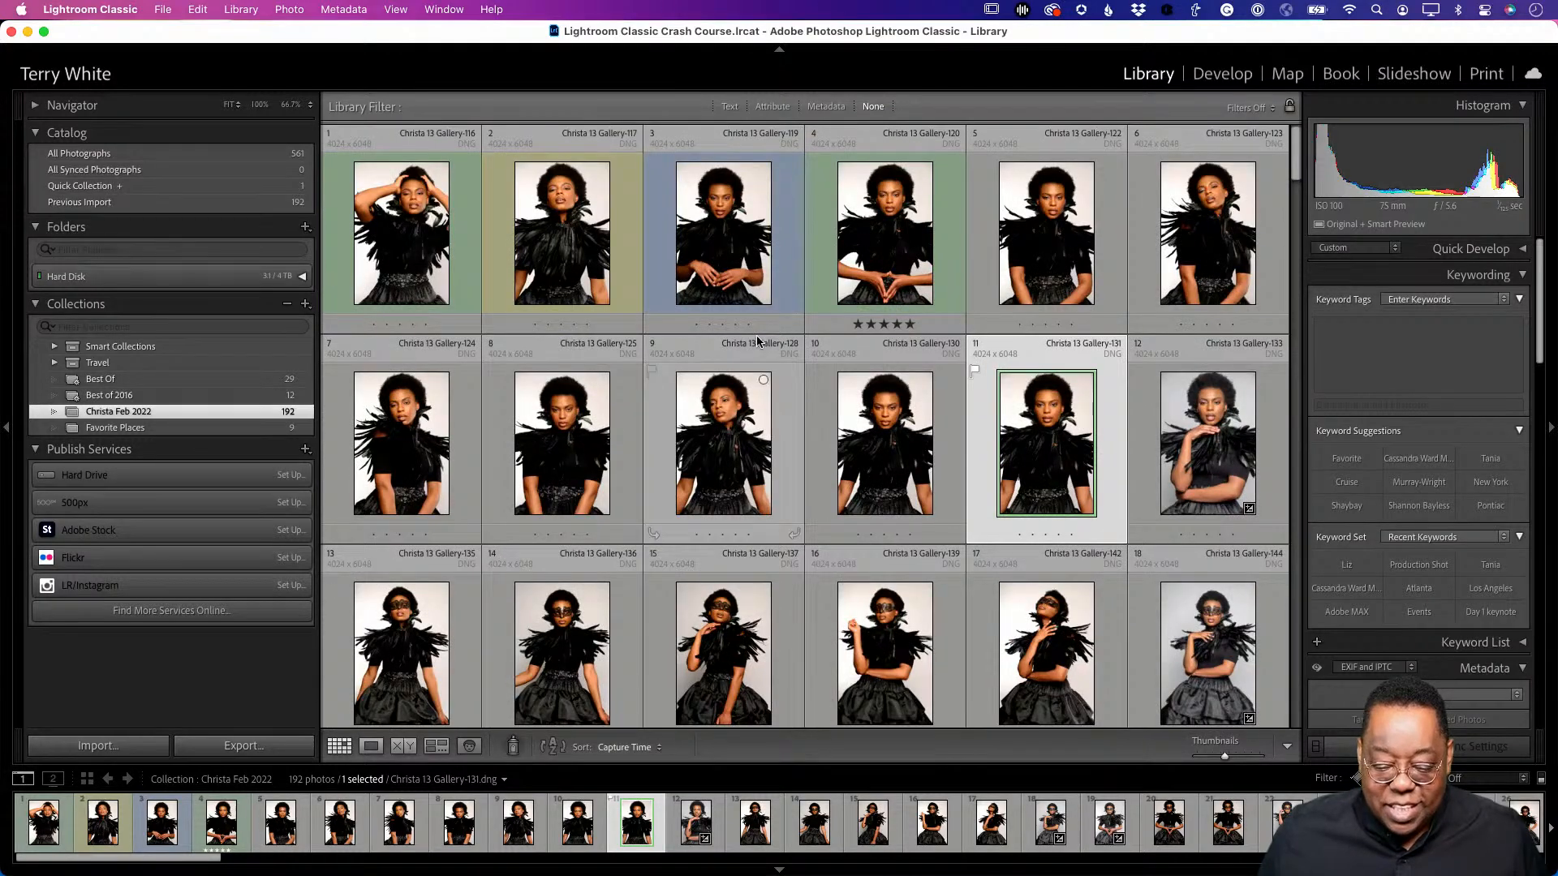
click(825, 245)
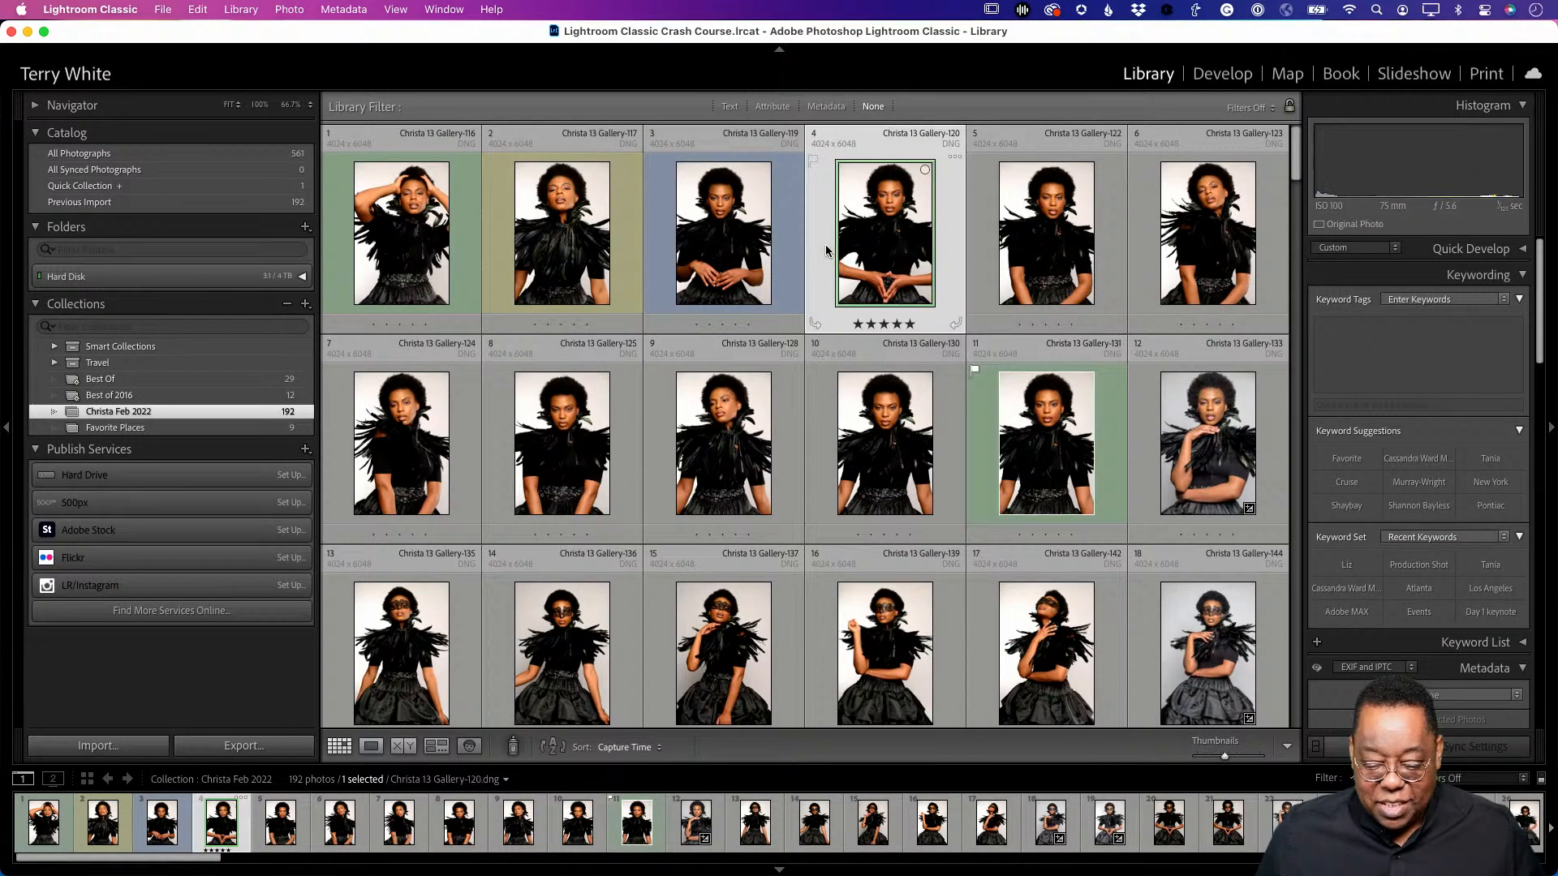
key(p)
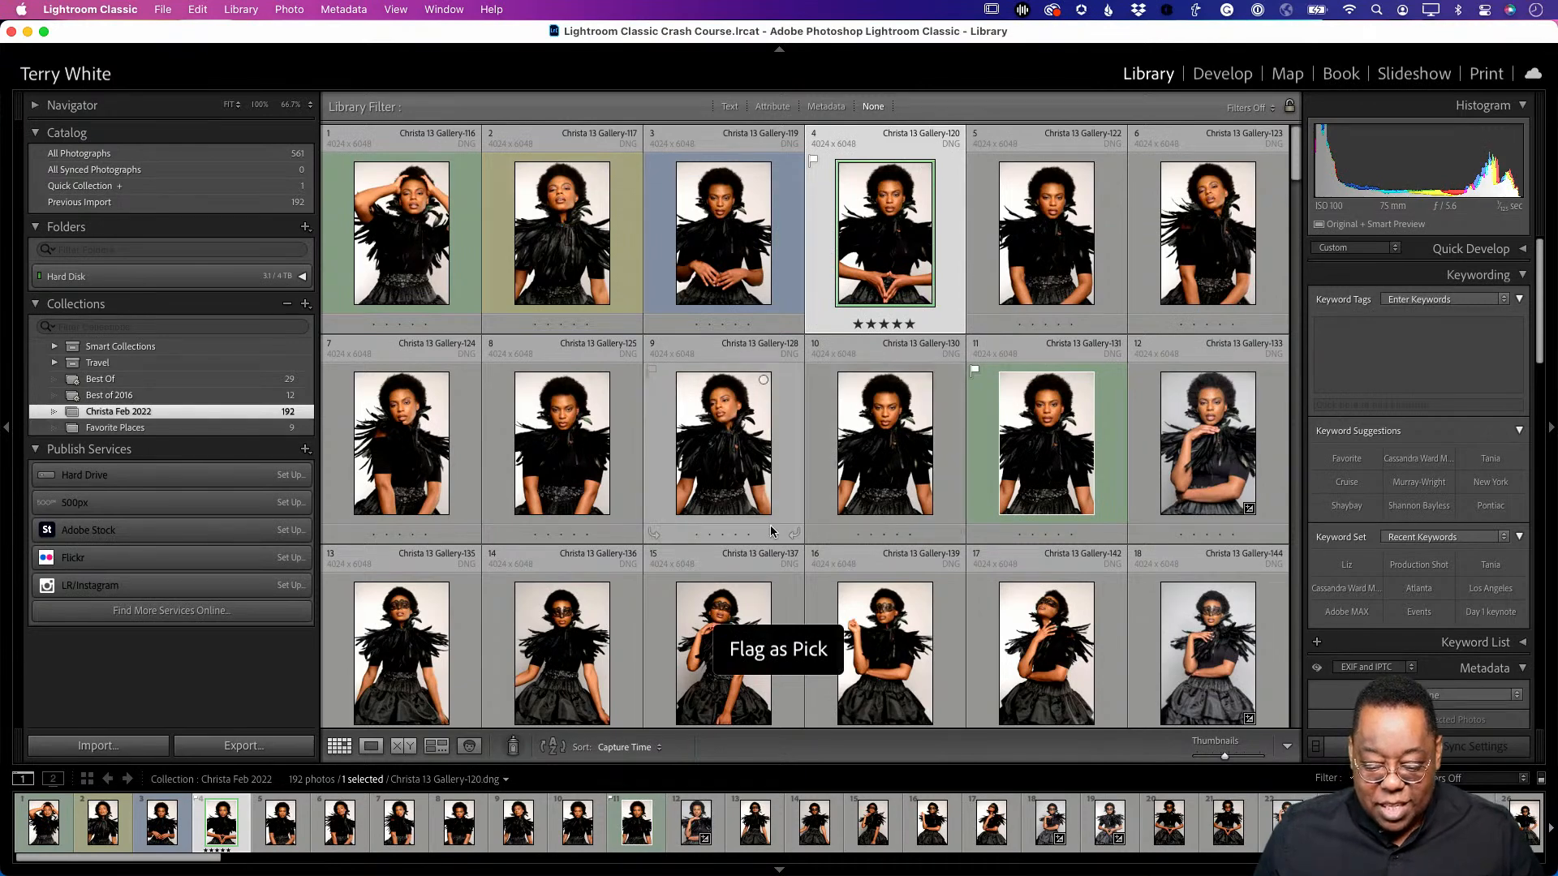
scroll(771, 522, down, 6)
scroll(770, 529, down, 2)
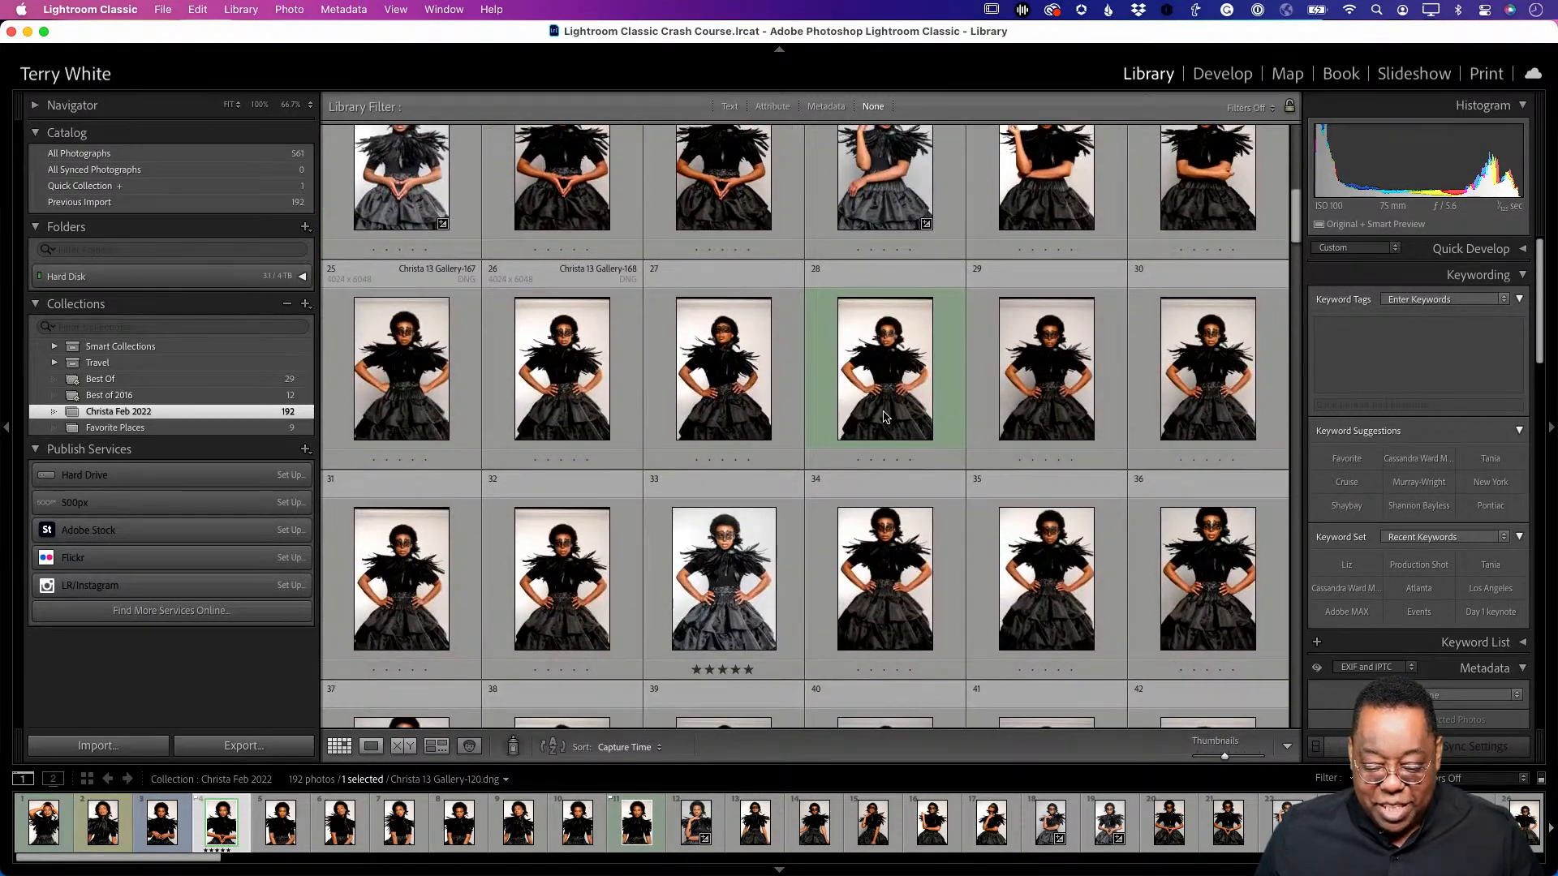
click(860, 414)
key(p)
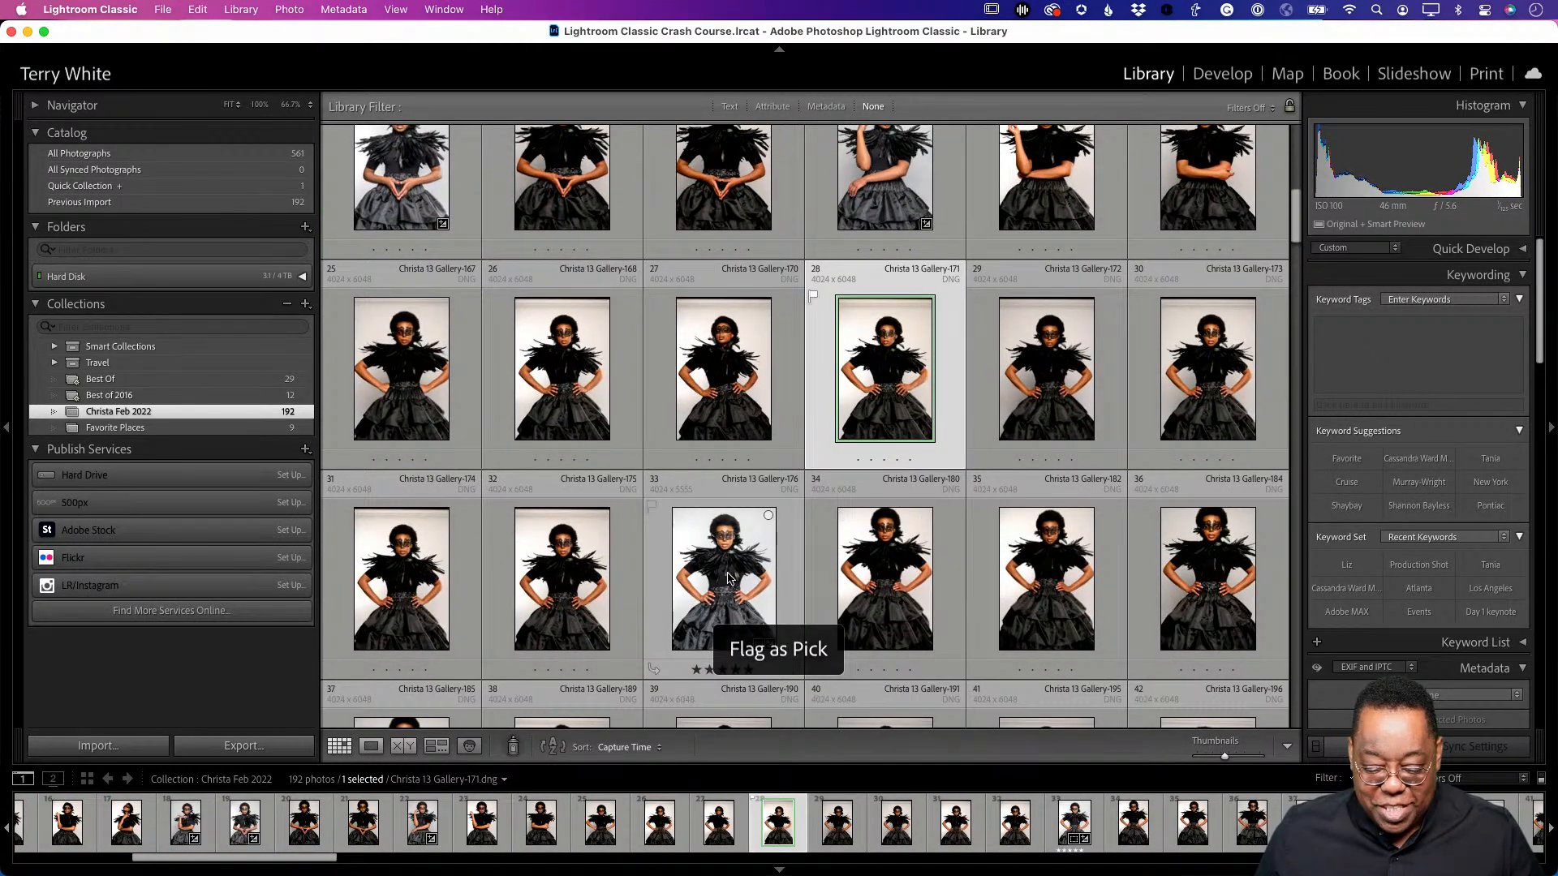
scroll(730, 576, down, 2)
scroll(706, 623, down, 6)
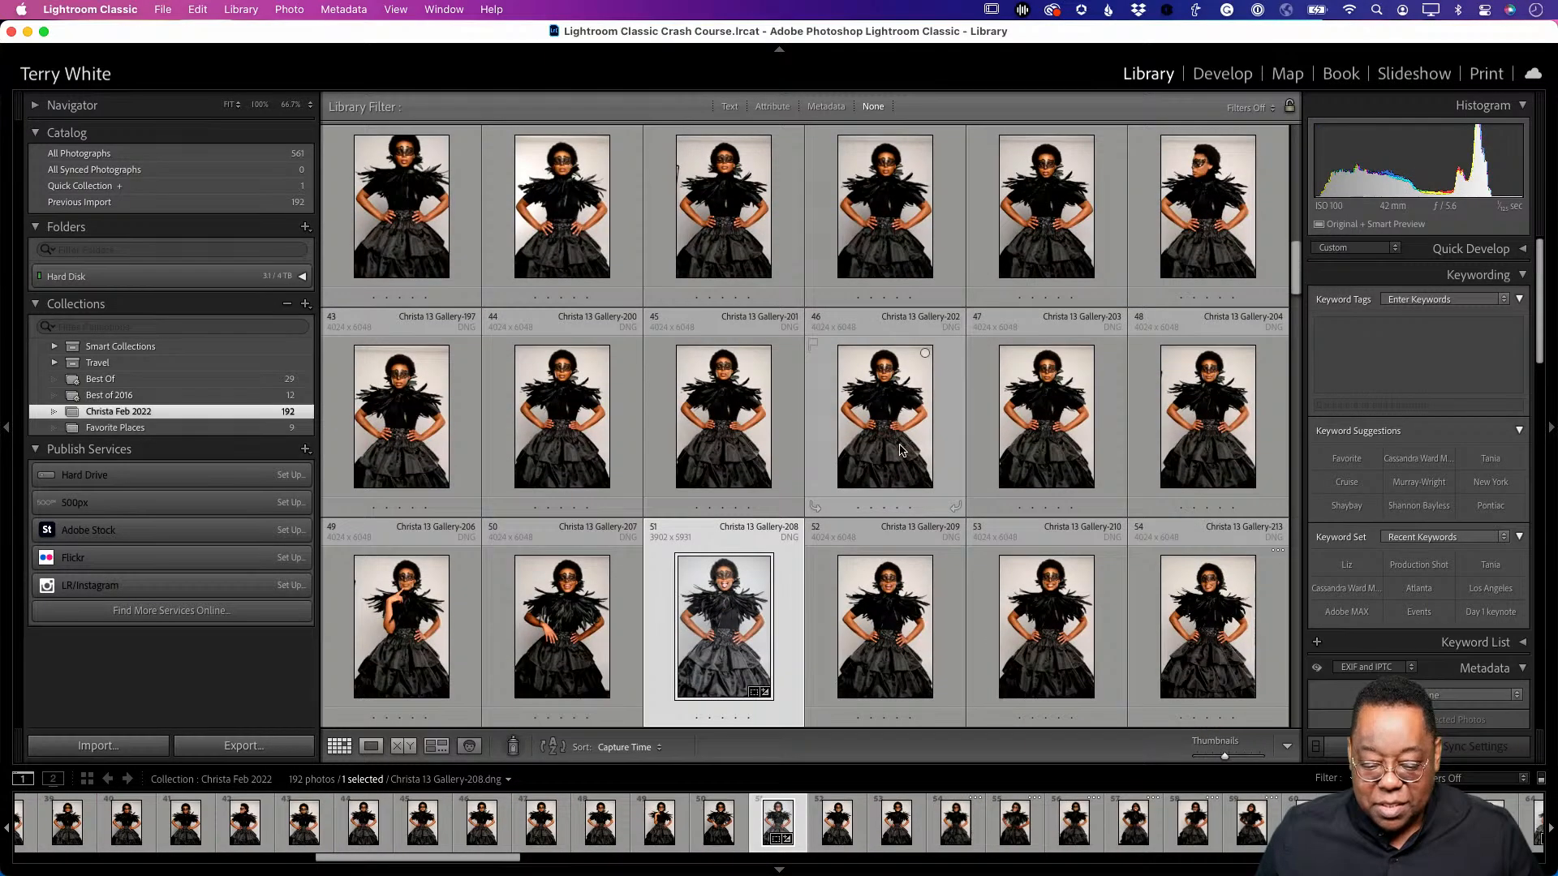
click(903, 466)
key(p)
- Flag Christa 13 Gallery-260 and the pink-backdrop Gallery-342 as picks
scroll(909, 495, down, 5)
scroll(912, 511, down, 15)
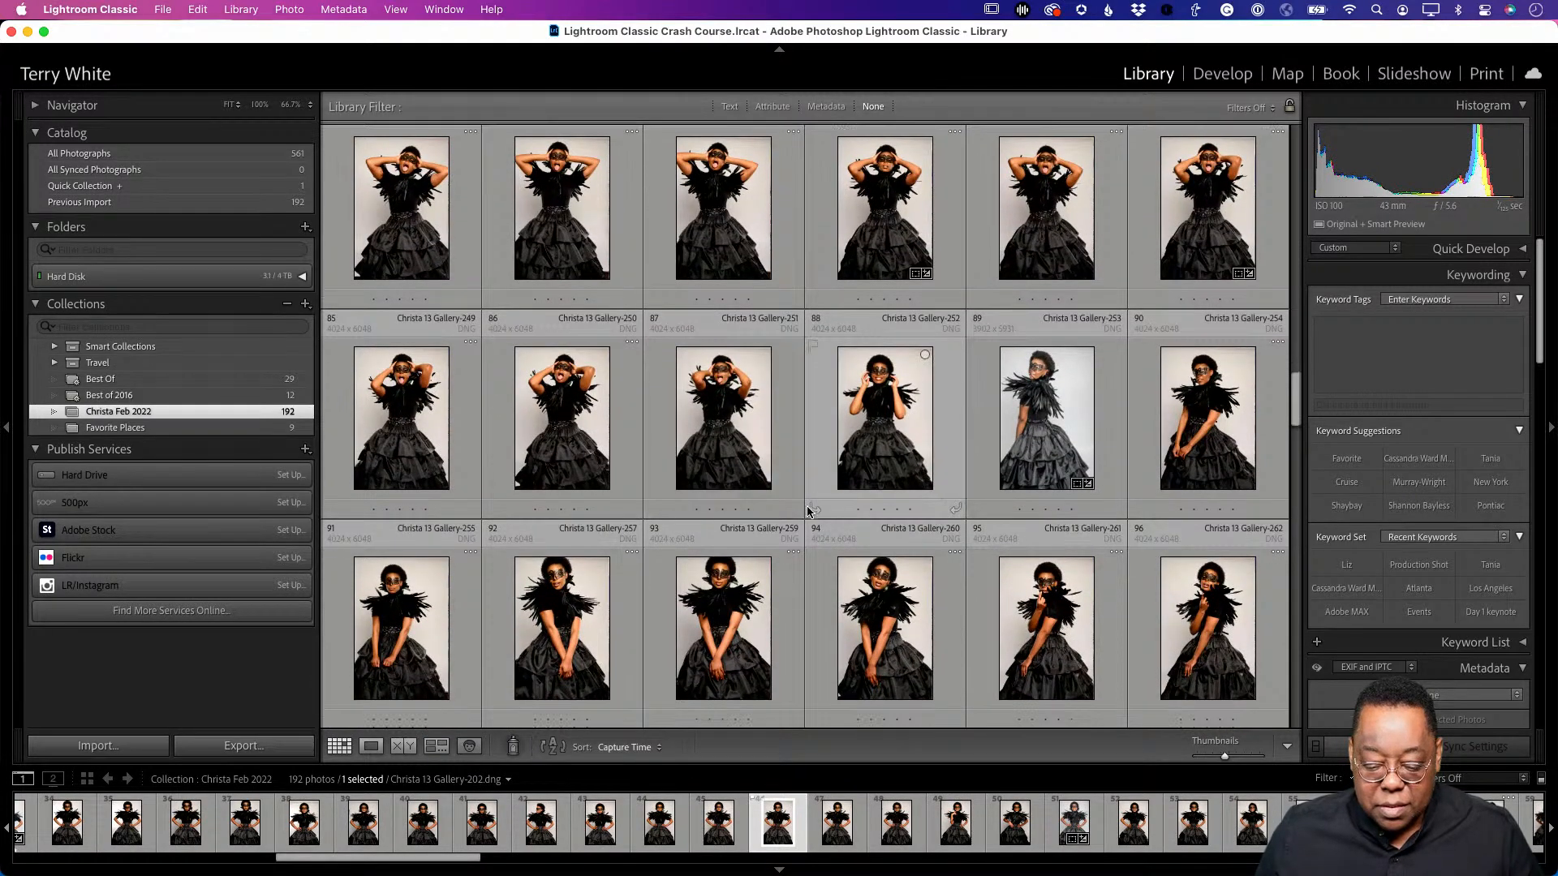
scroll(816, 524, down, 2)
click(862, 572)
key(p)
scroll(863, 570, down, 10)
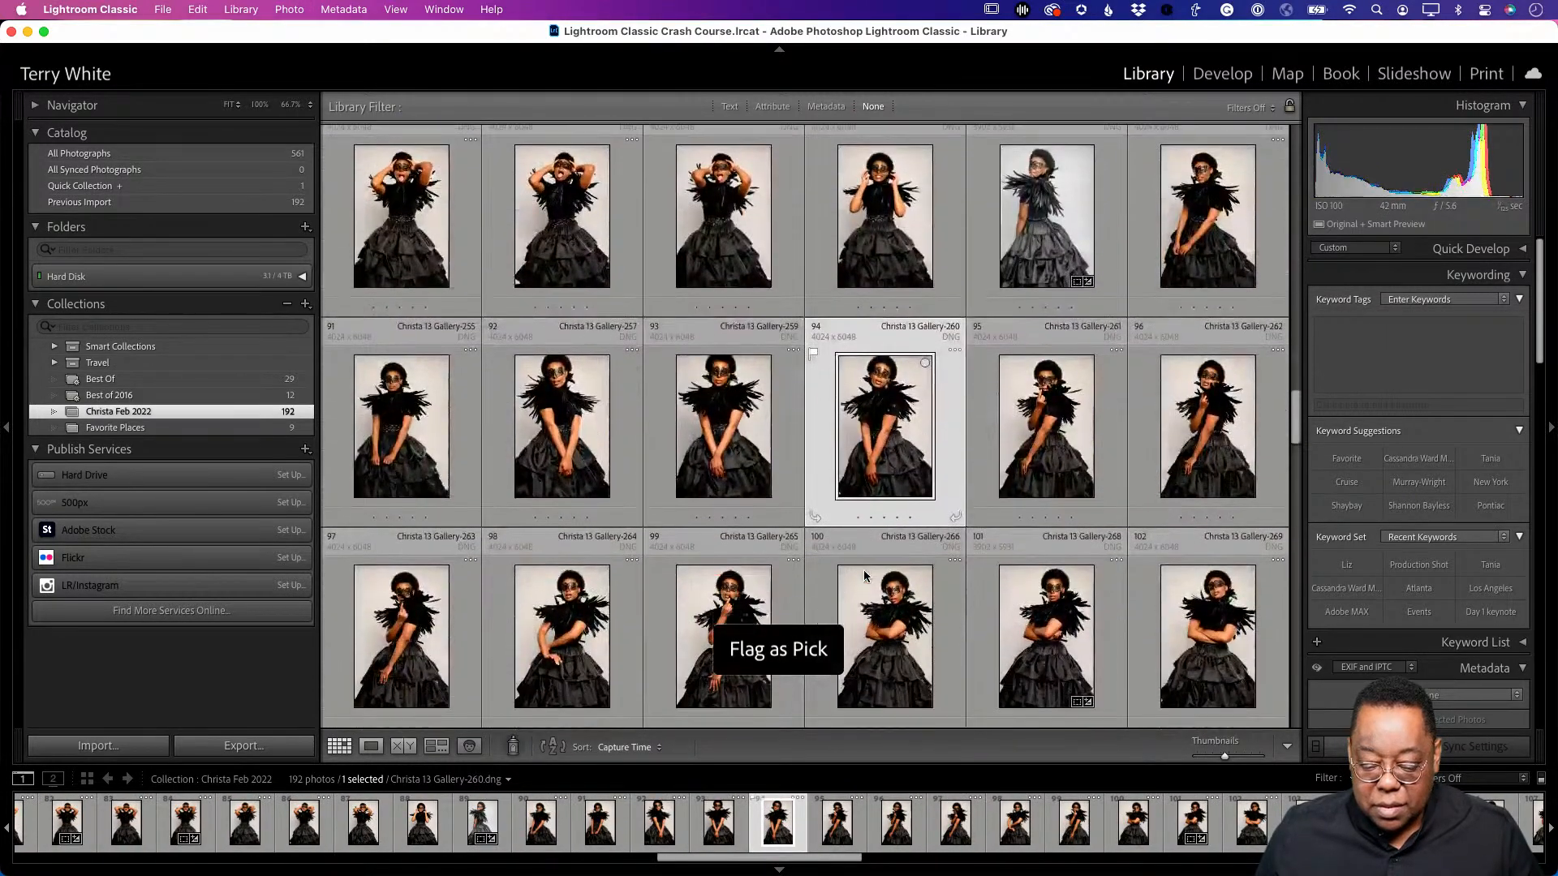
scroll(865, 576, down, 2)
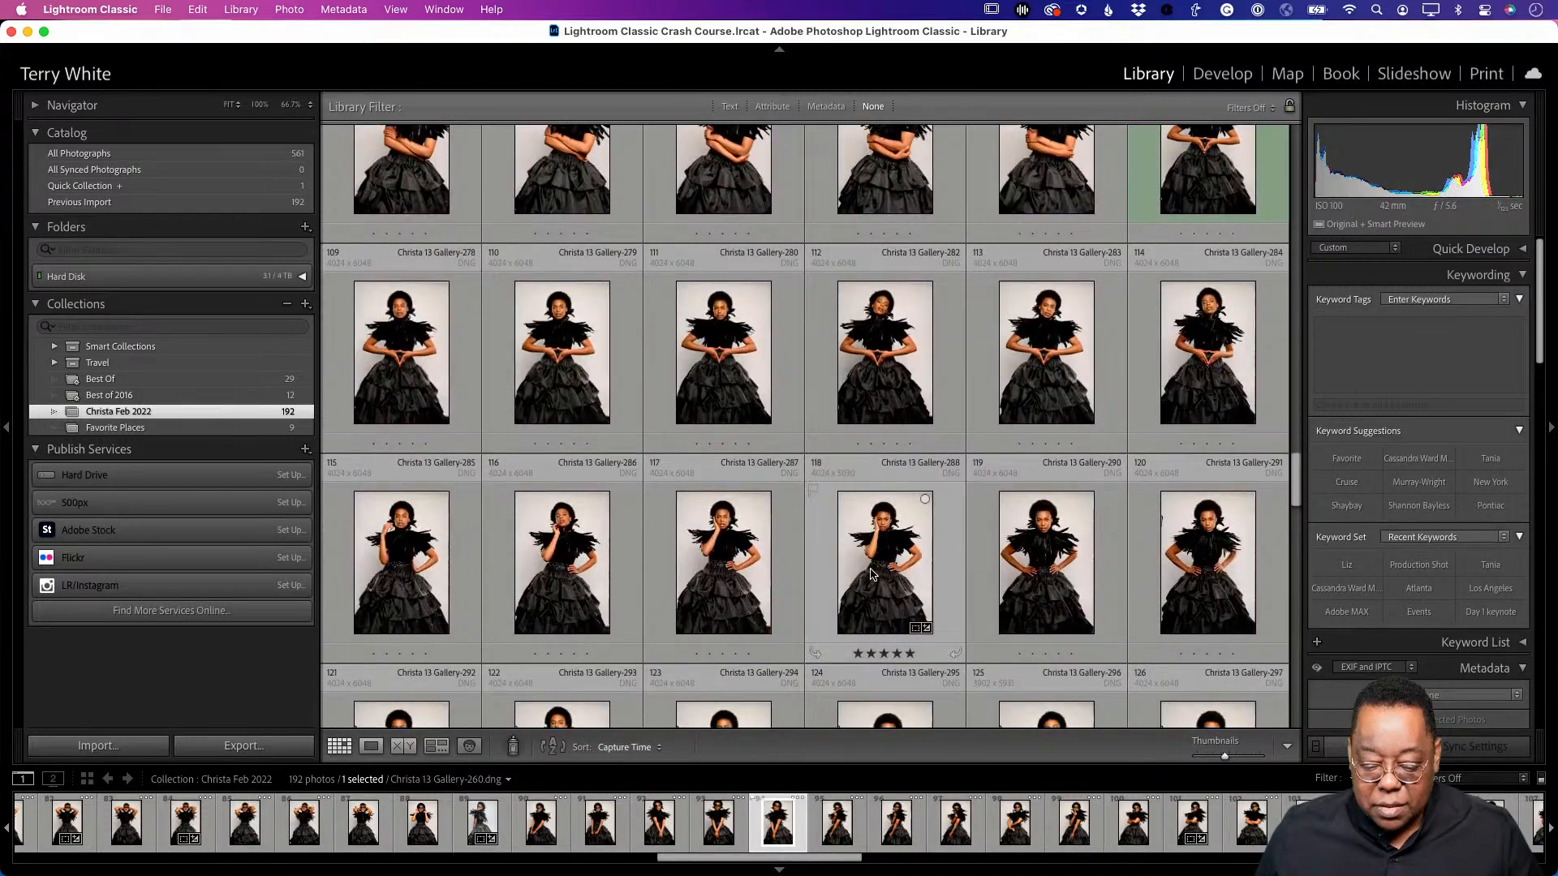
click(891, 588)
scroll(892, 590, down, 10)
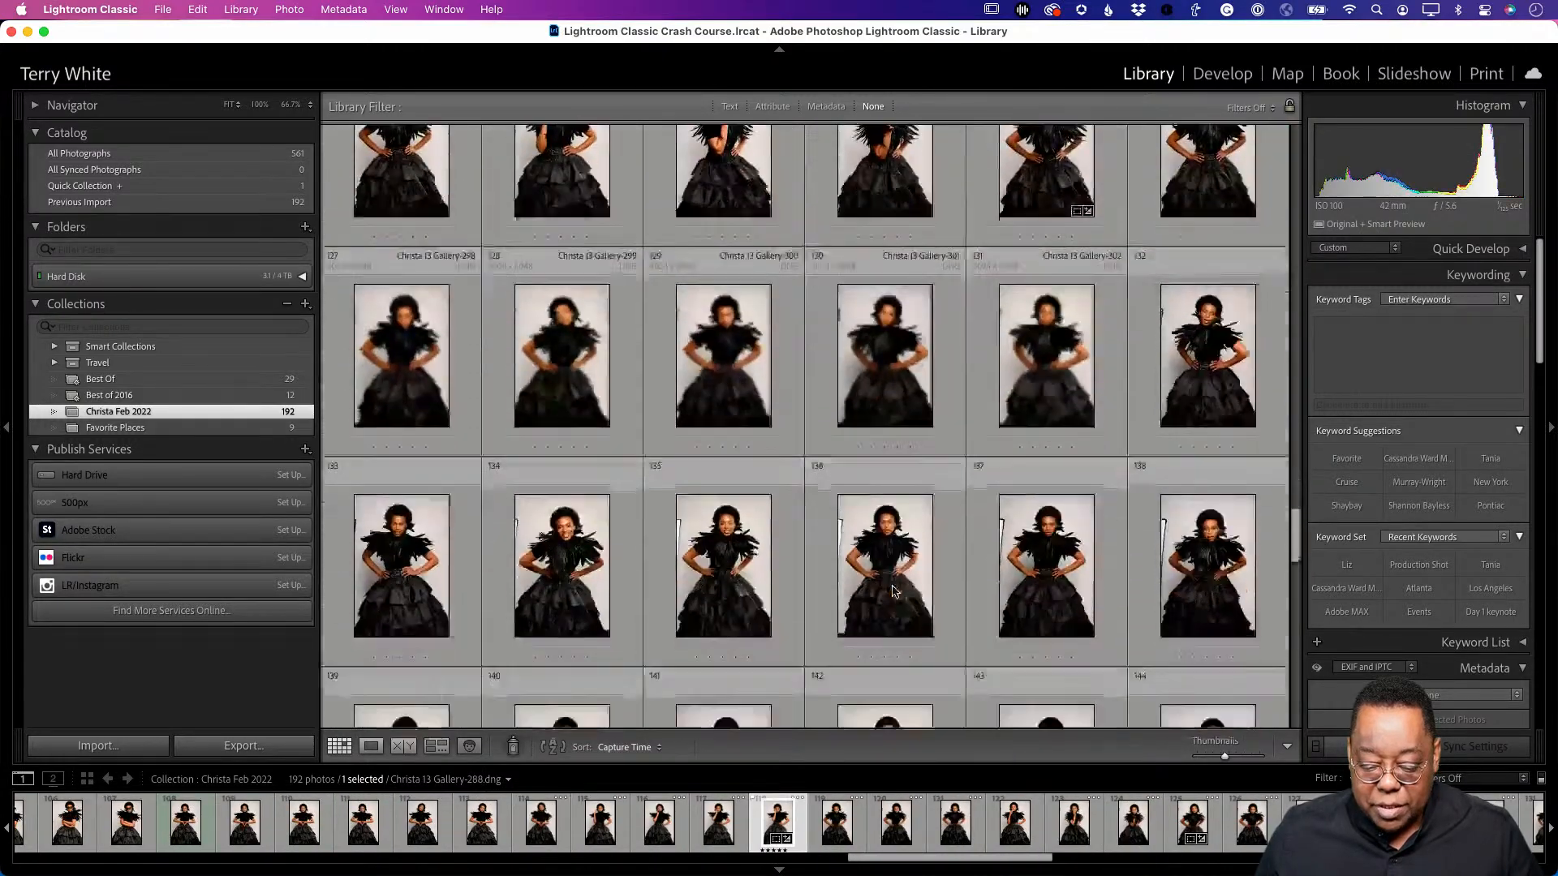
scroll(893, 590, down, 10)
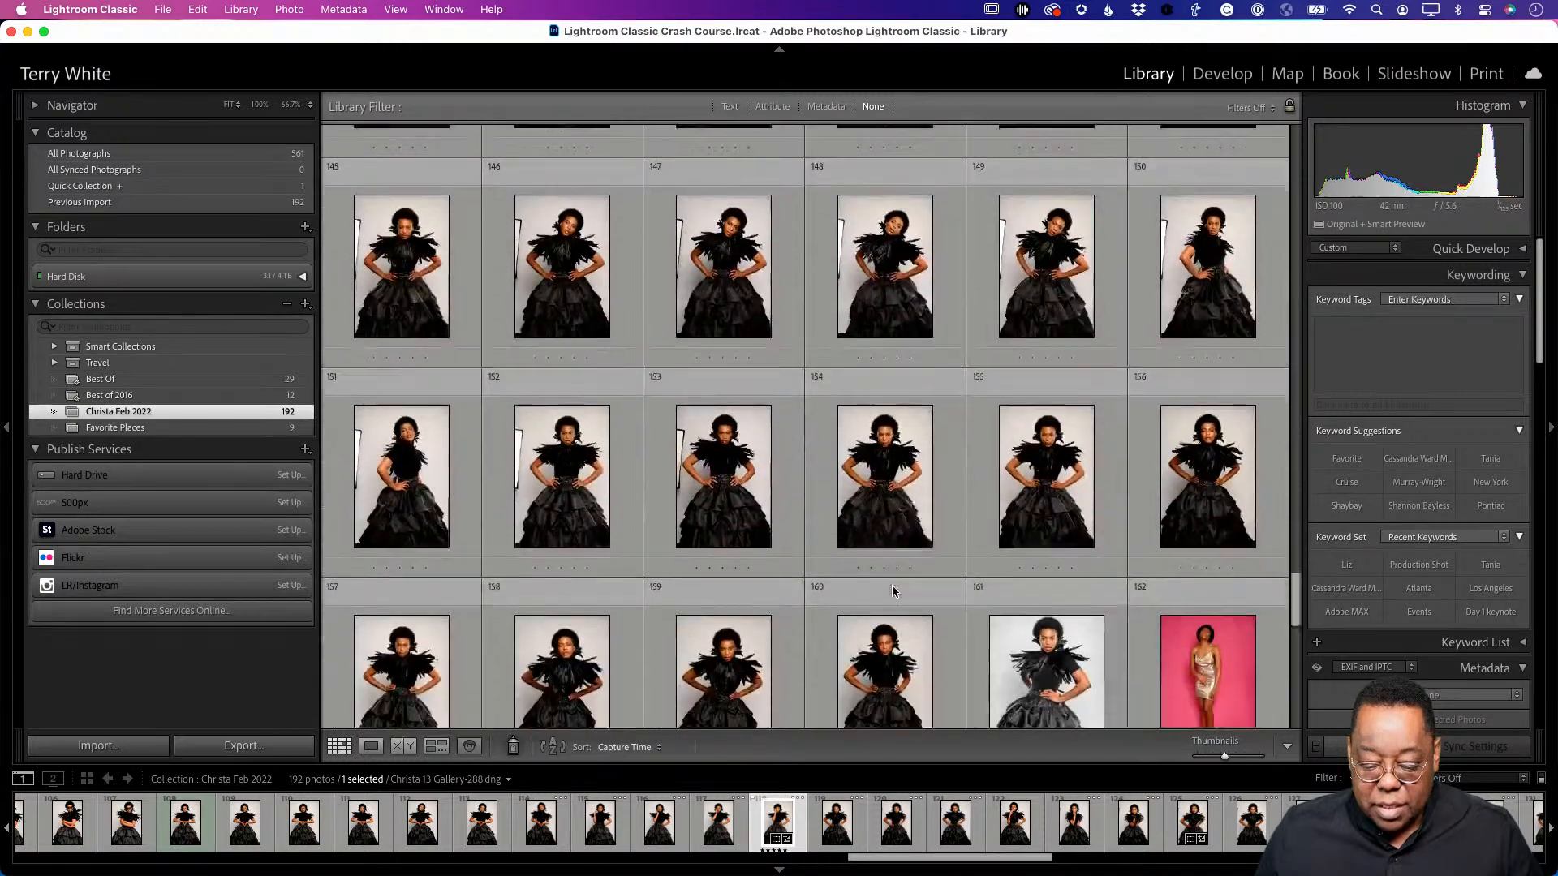
scroll(893, 586, down, 1)
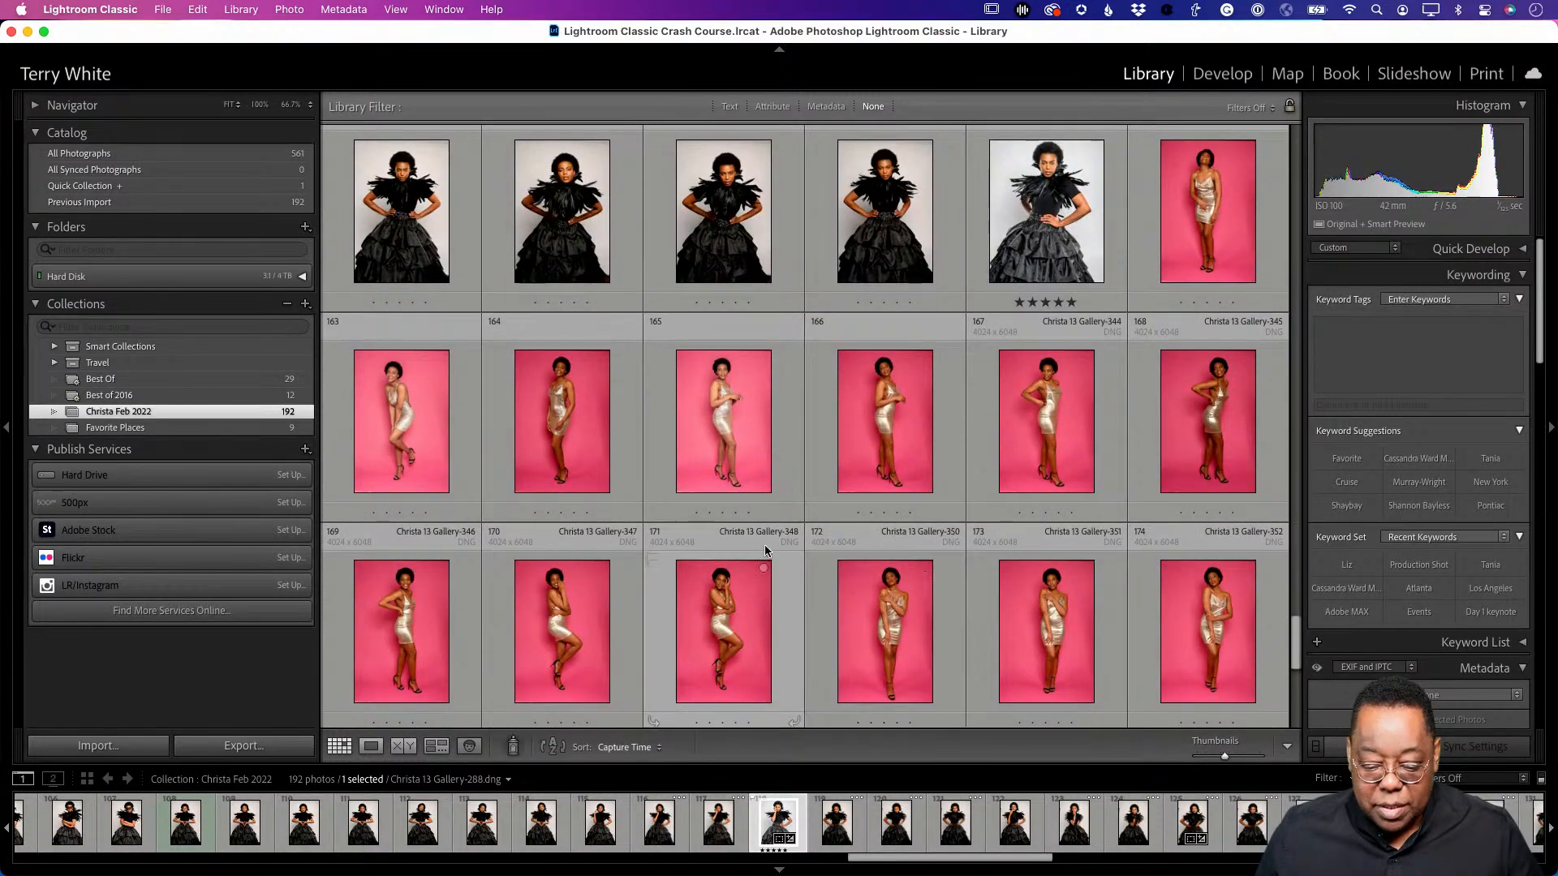
click(738, 438)
key(p)
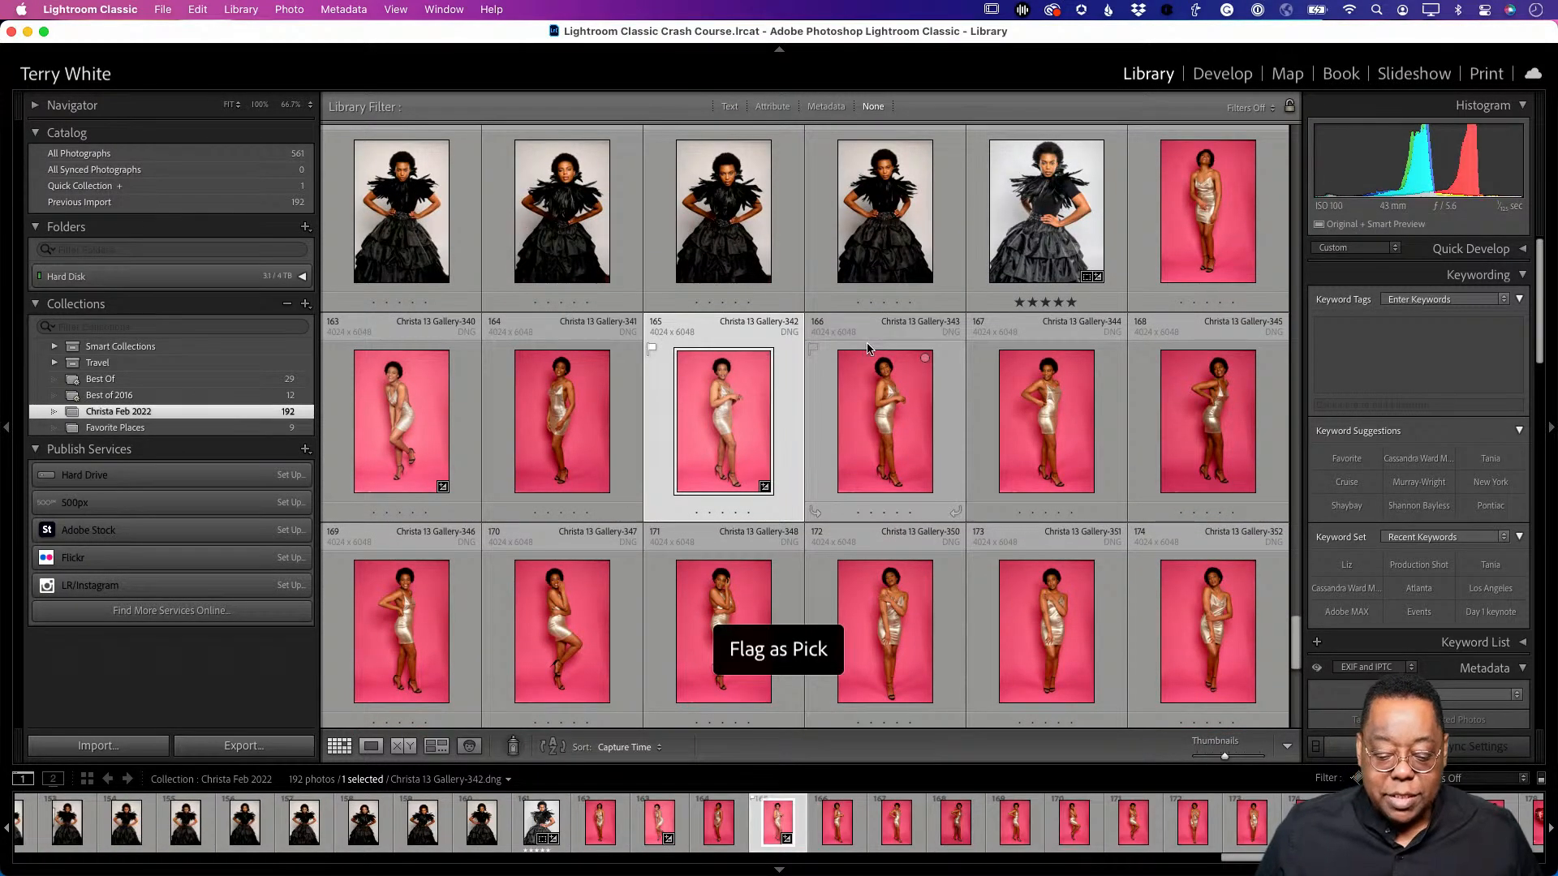
scroll(806, 428, up, 20)
- Filter the grid by the Pick flag to show only the seven picks, and select them all
click(774, 108)
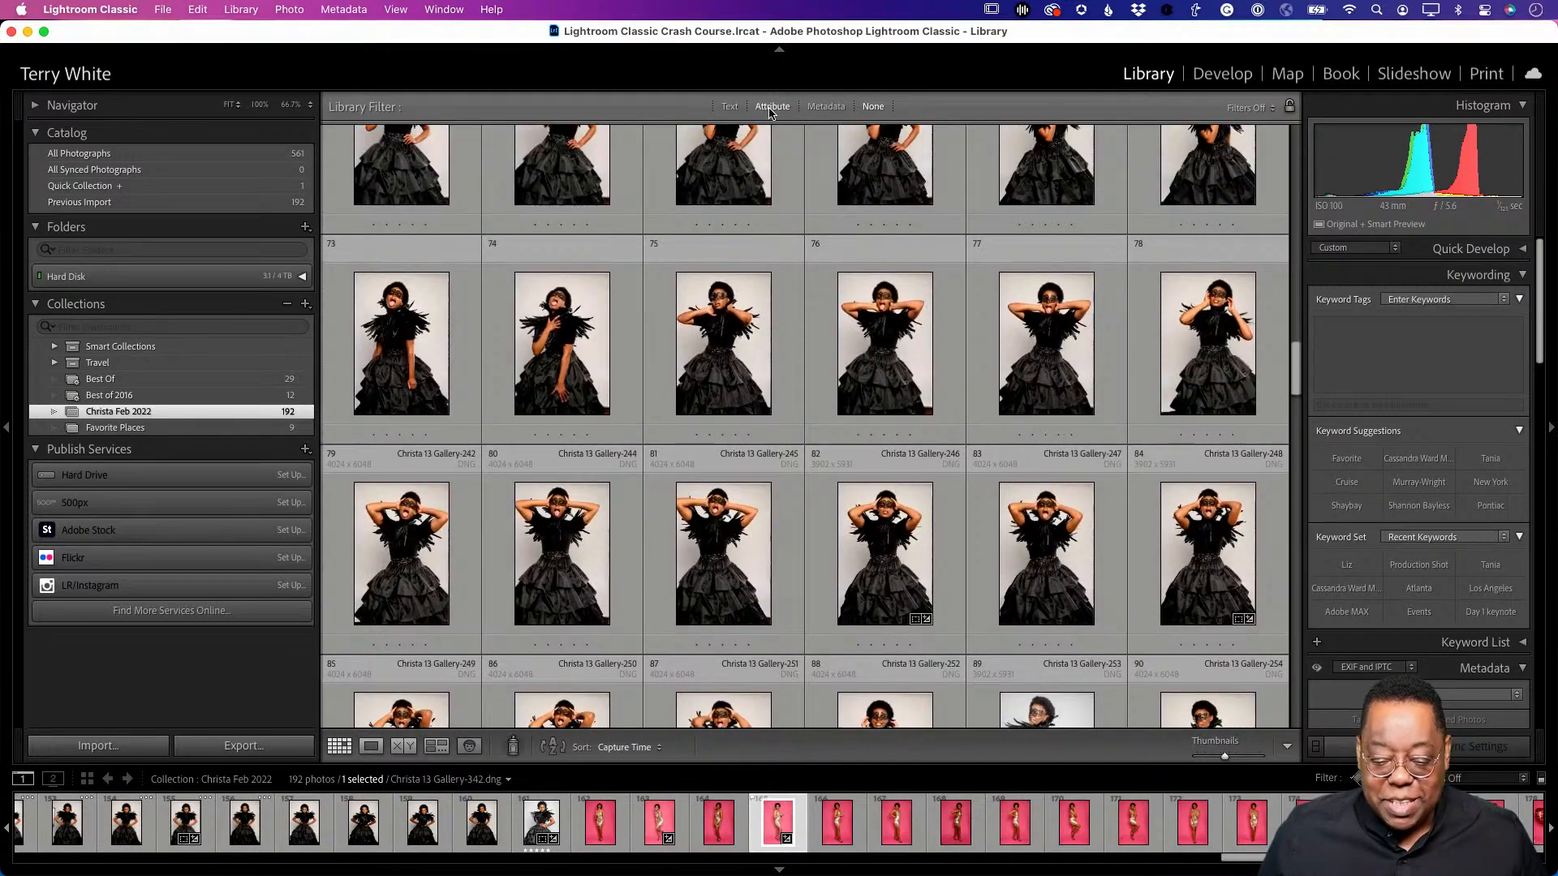
click(787, 132)
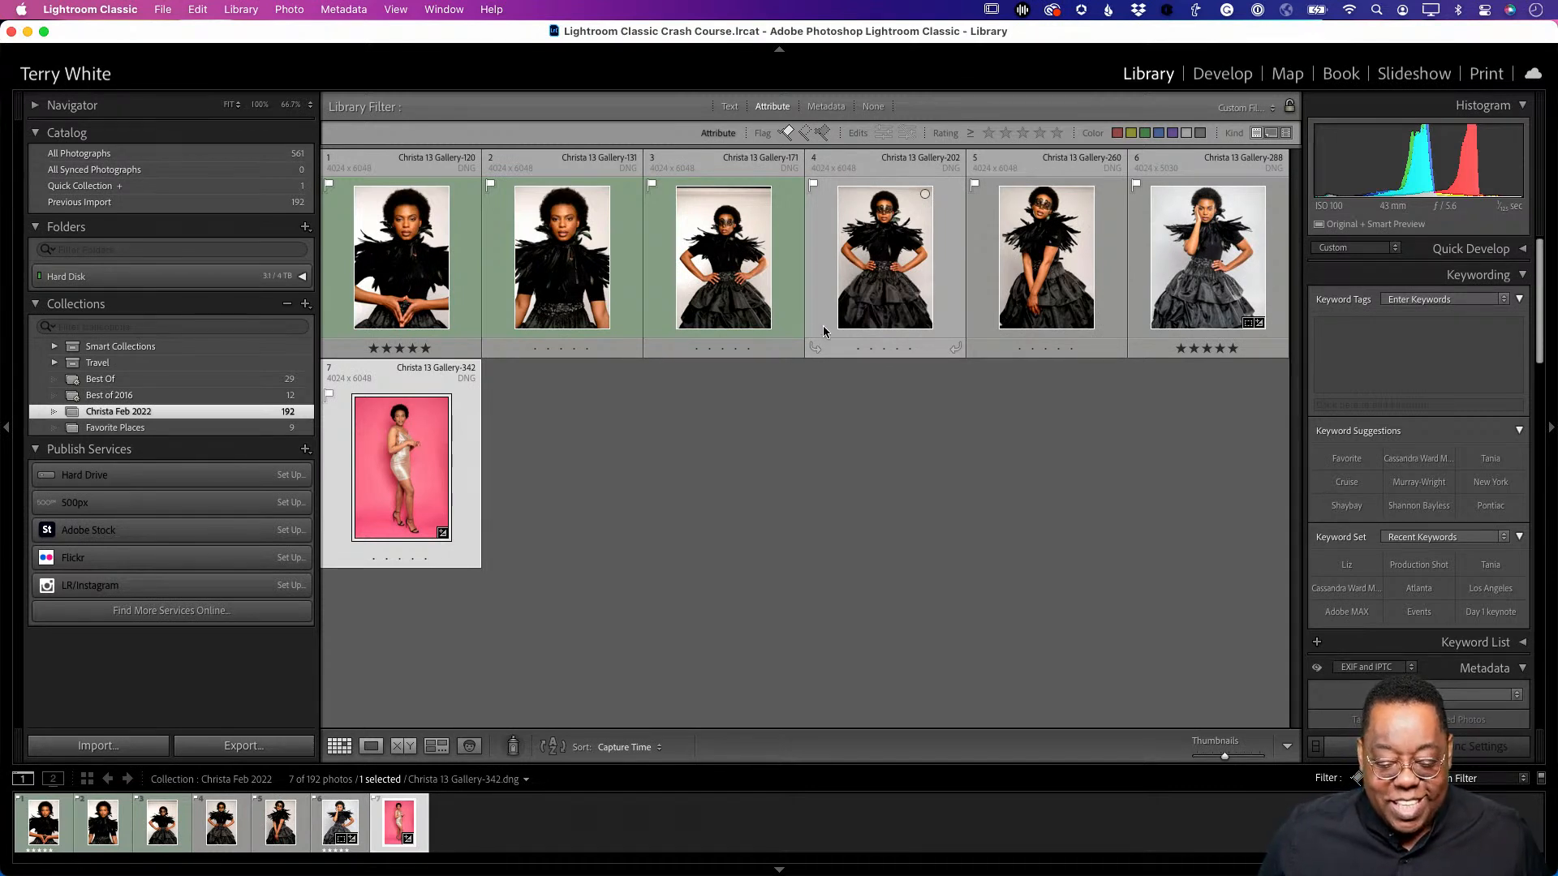
click(1145, 133)
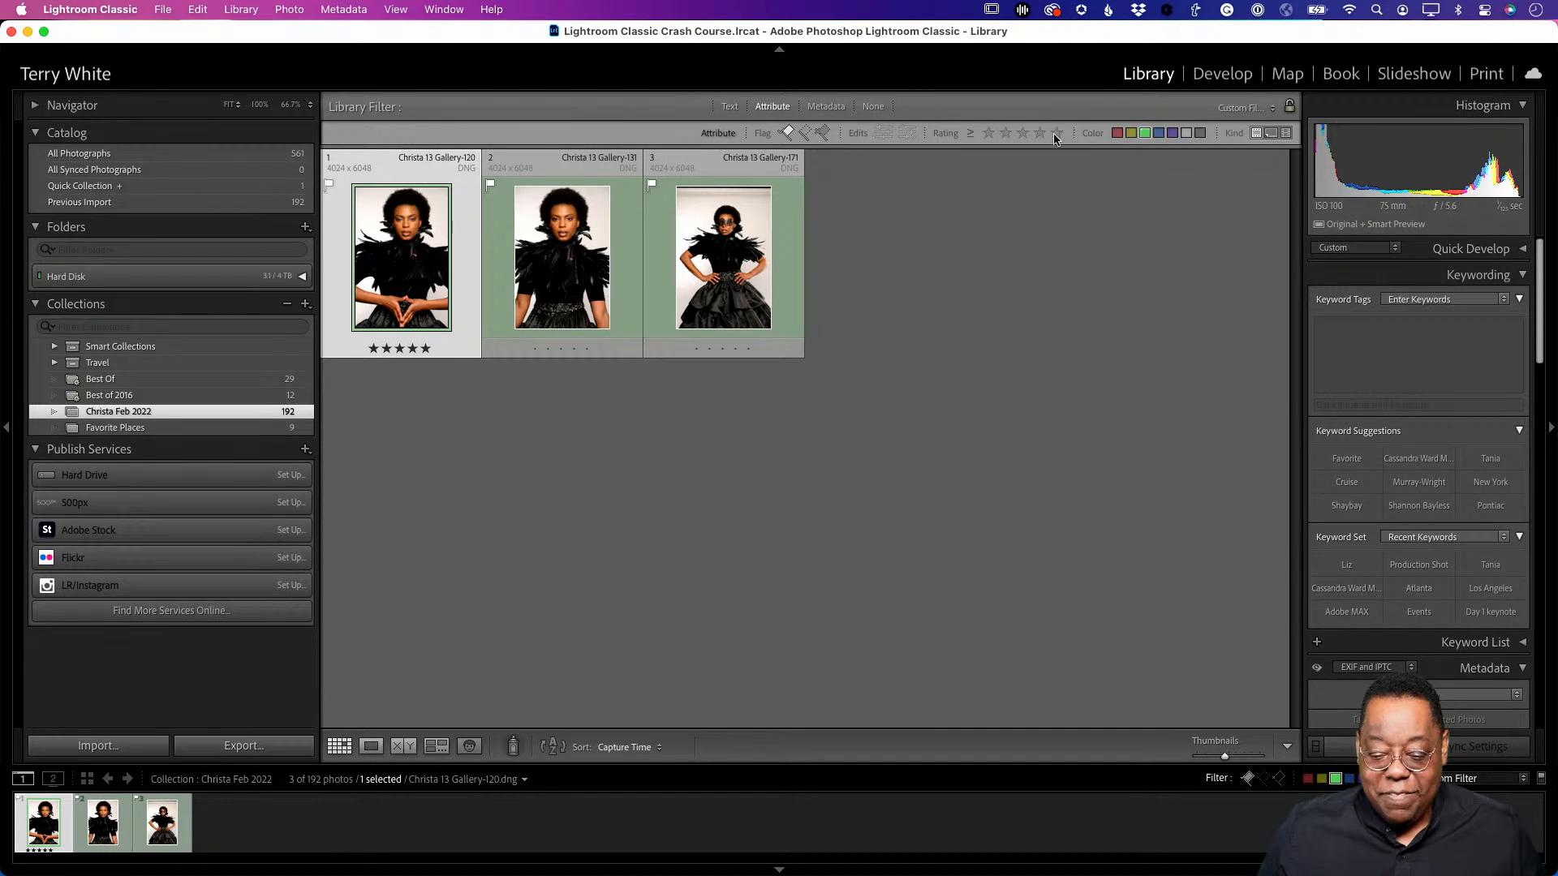
click(786, 134)
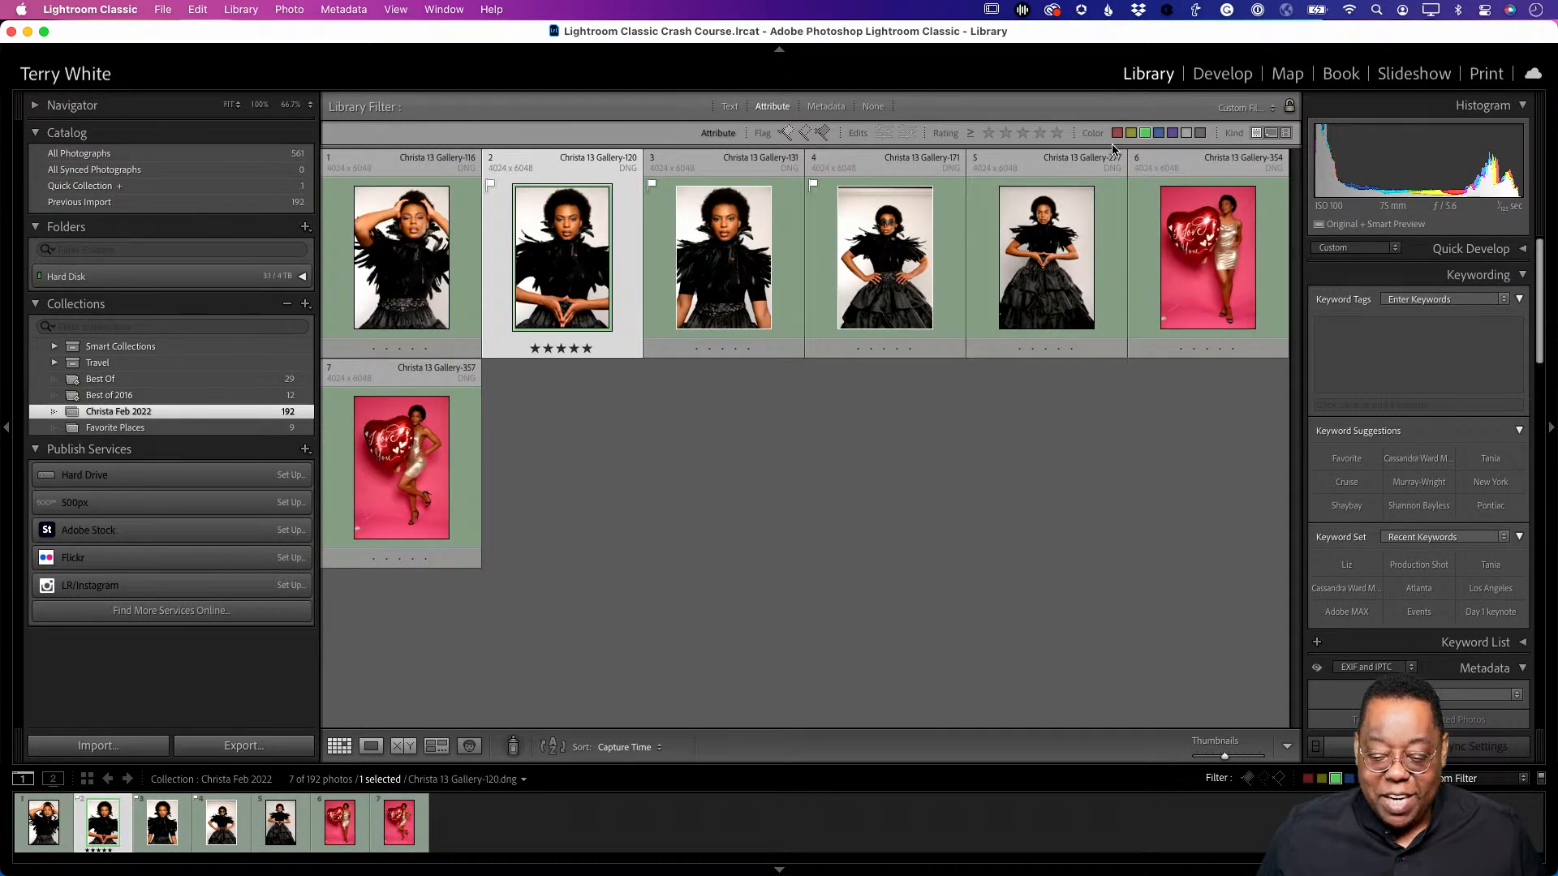
click(1144, 133)
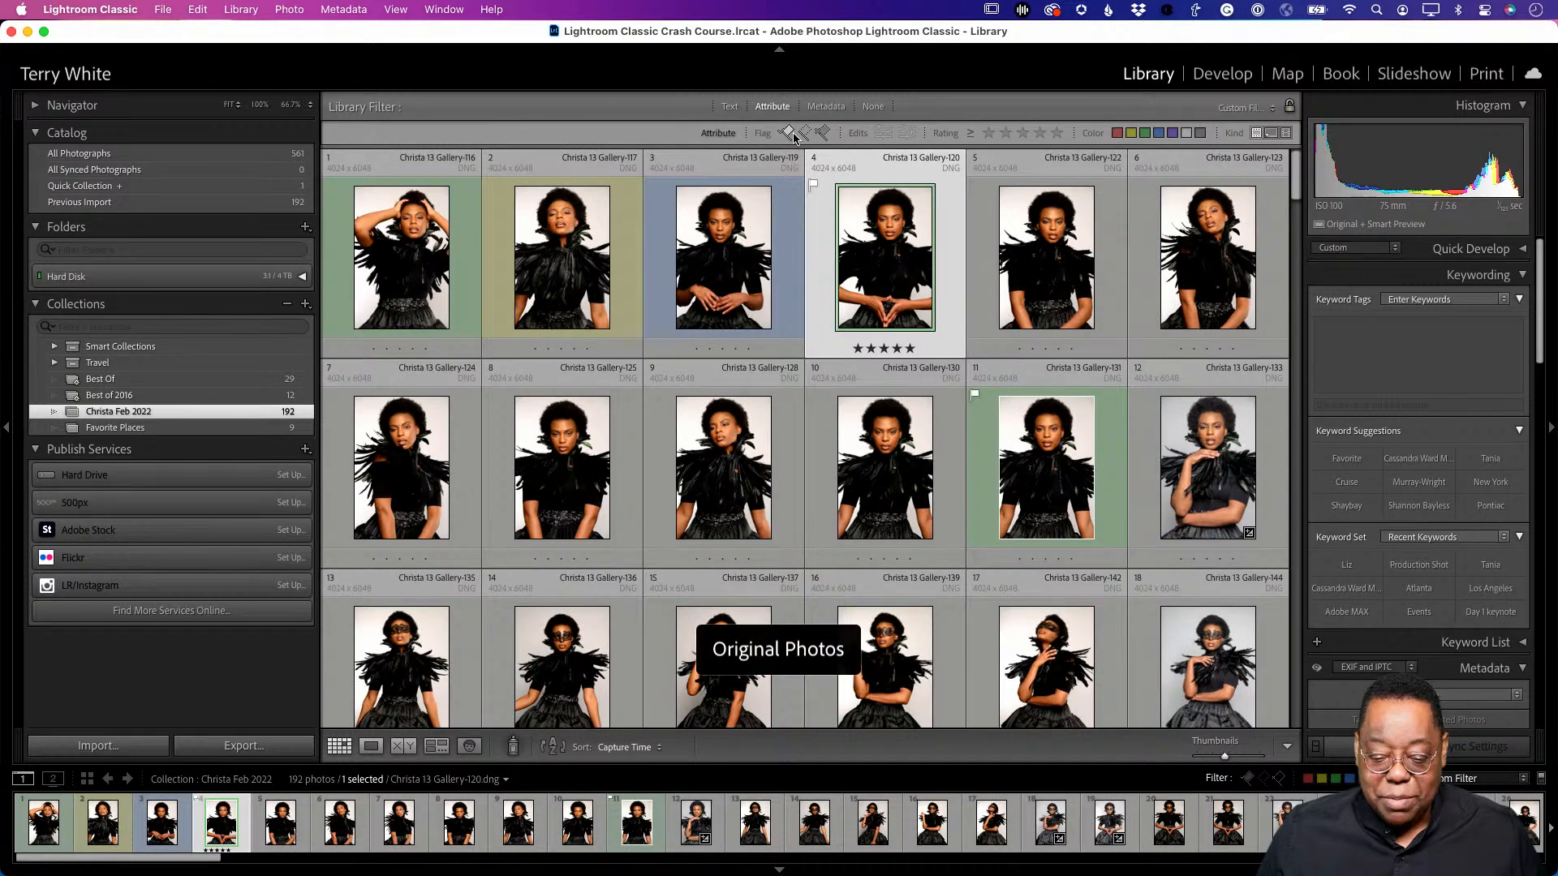
click(787, 134)
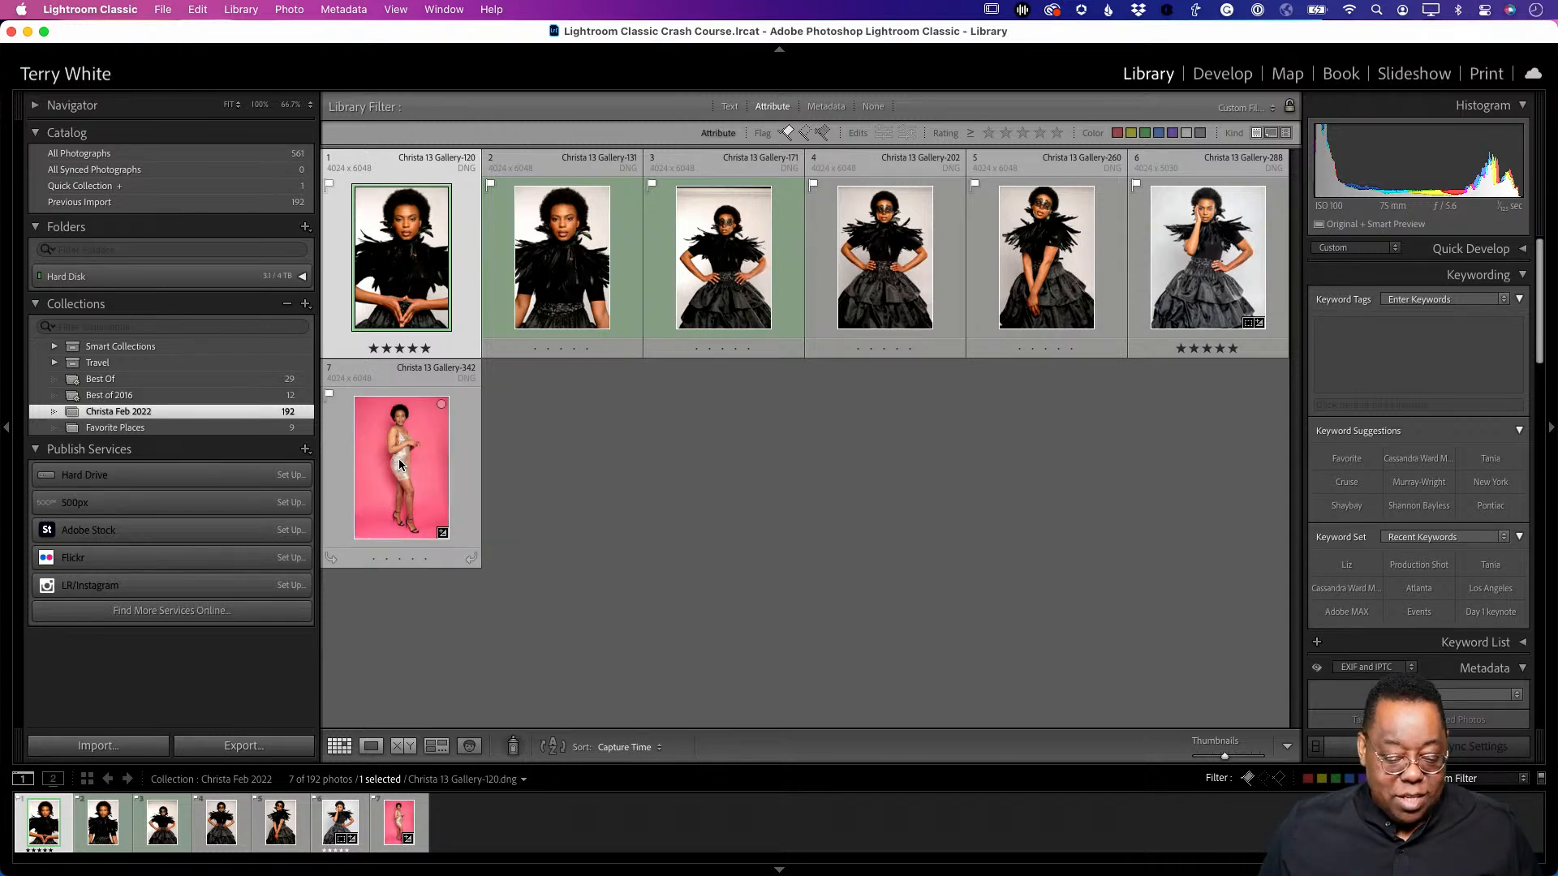
key(super+a)
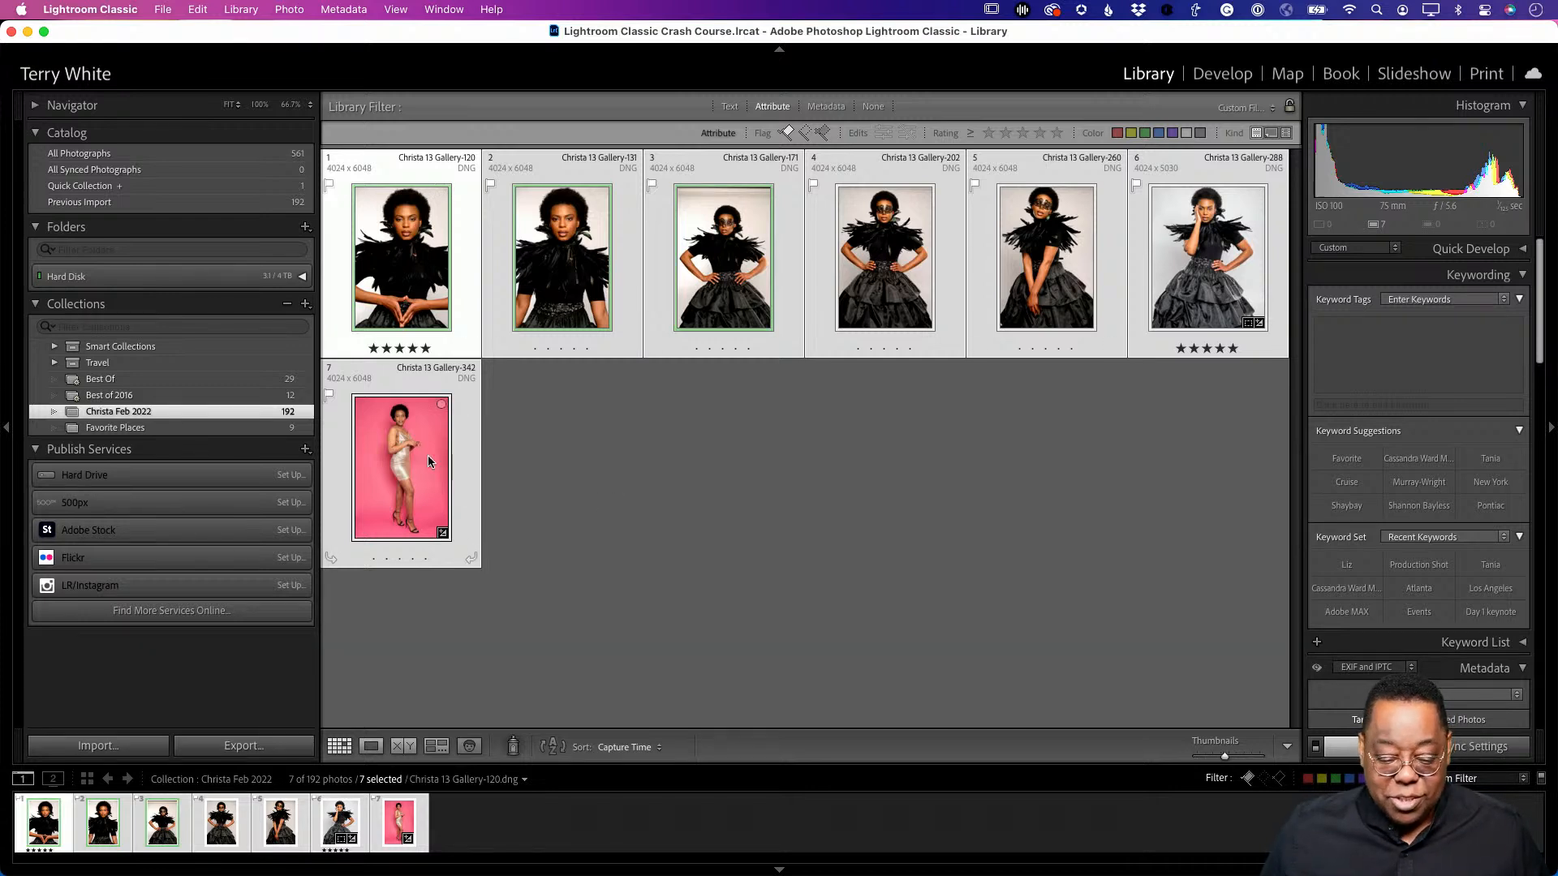
- Start a new collection named 'Christa Feb 2022 Edits' including the selected photos
click(306, 304)
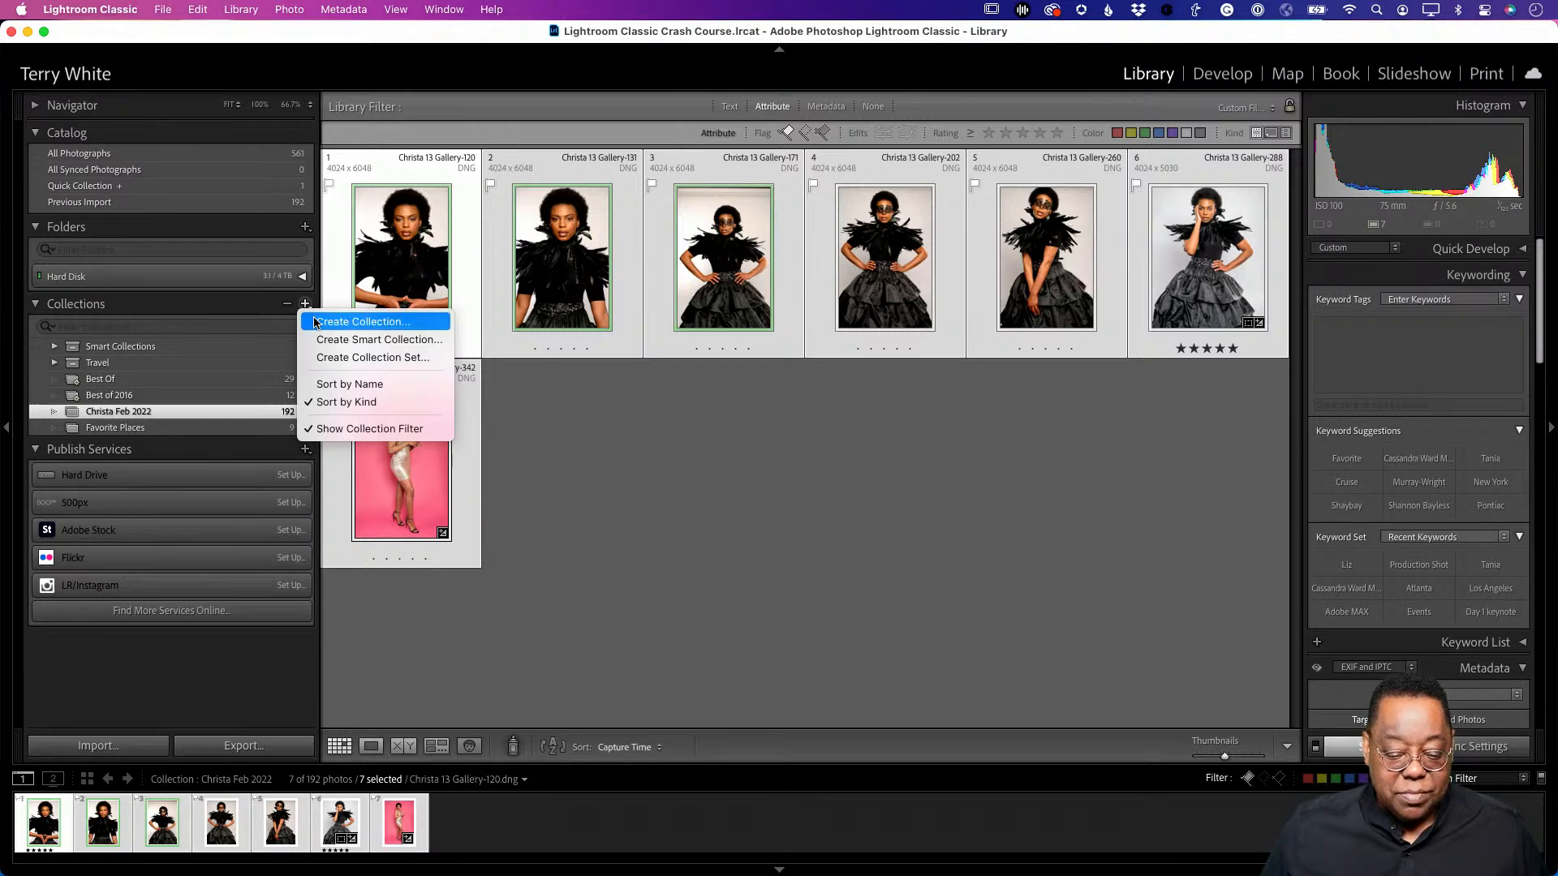
click(316, 322)
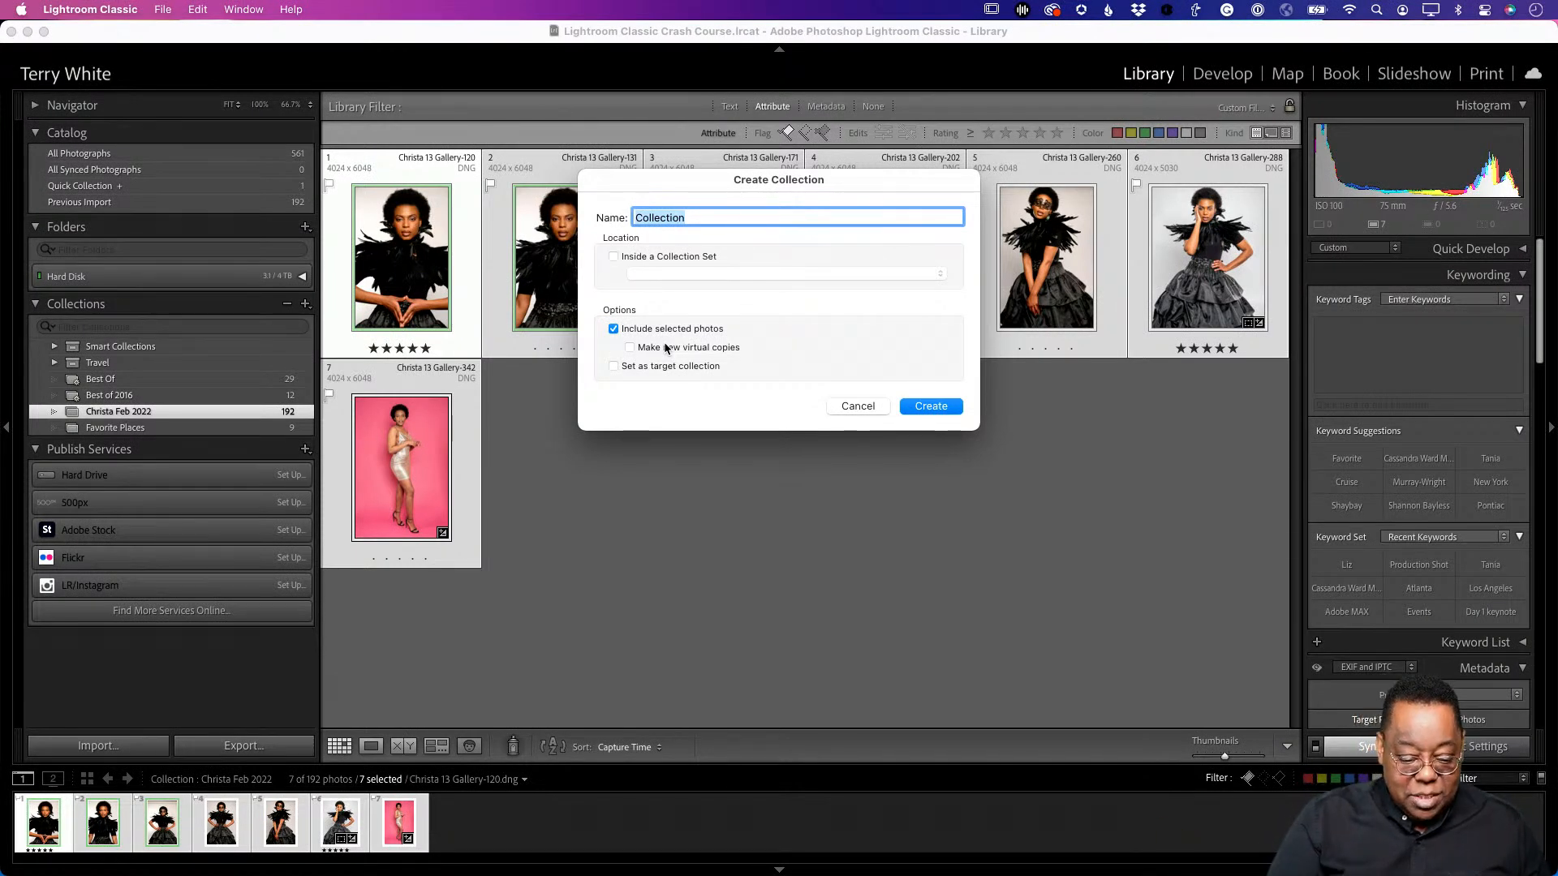
text(Christa)
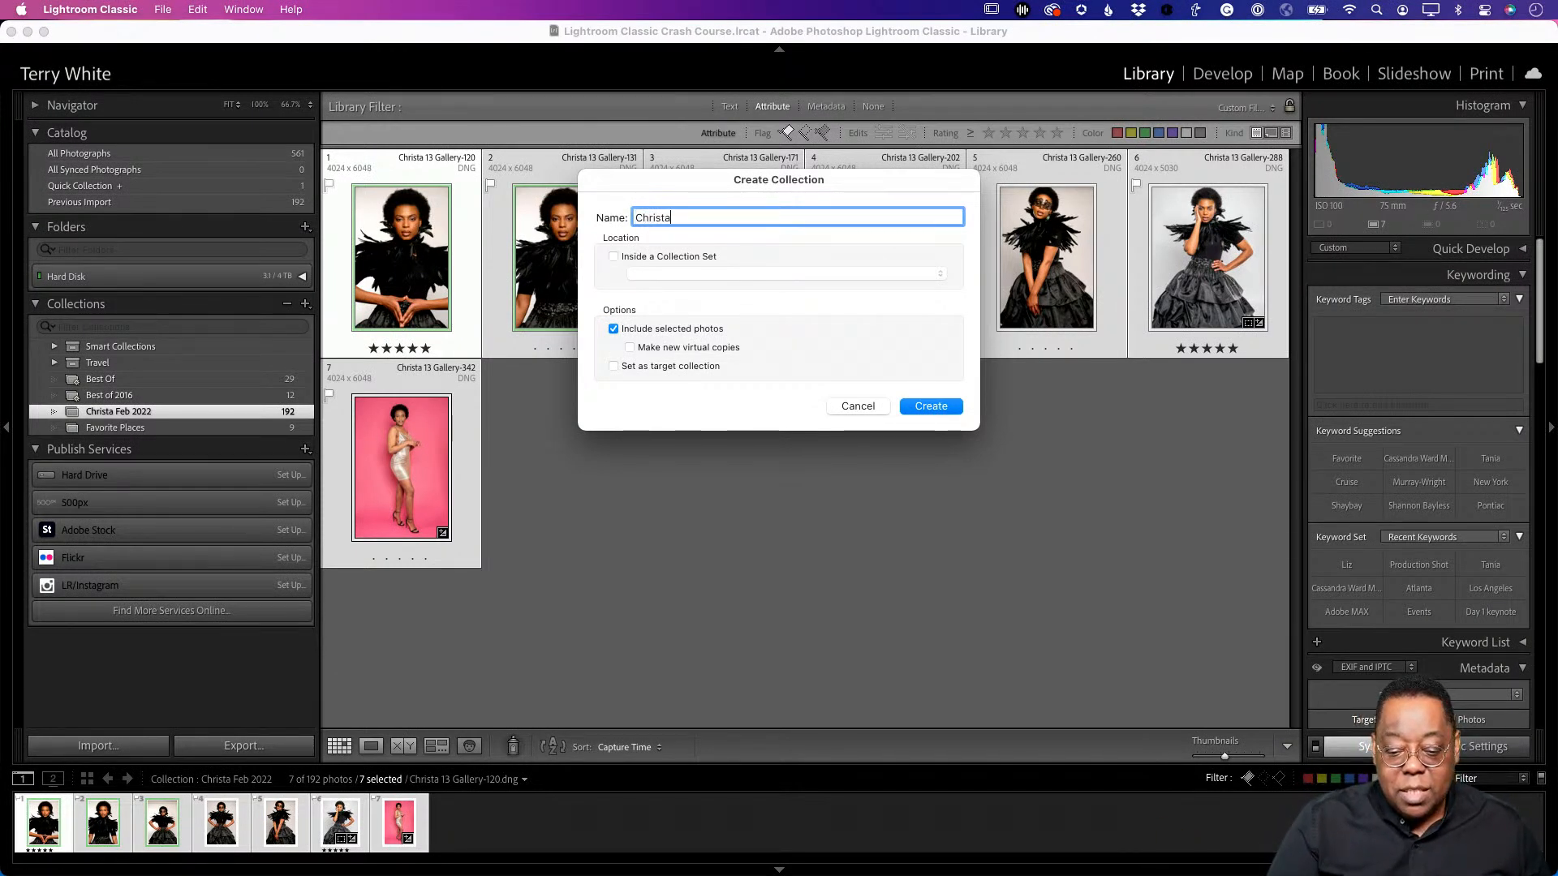
text( Feb 2020)
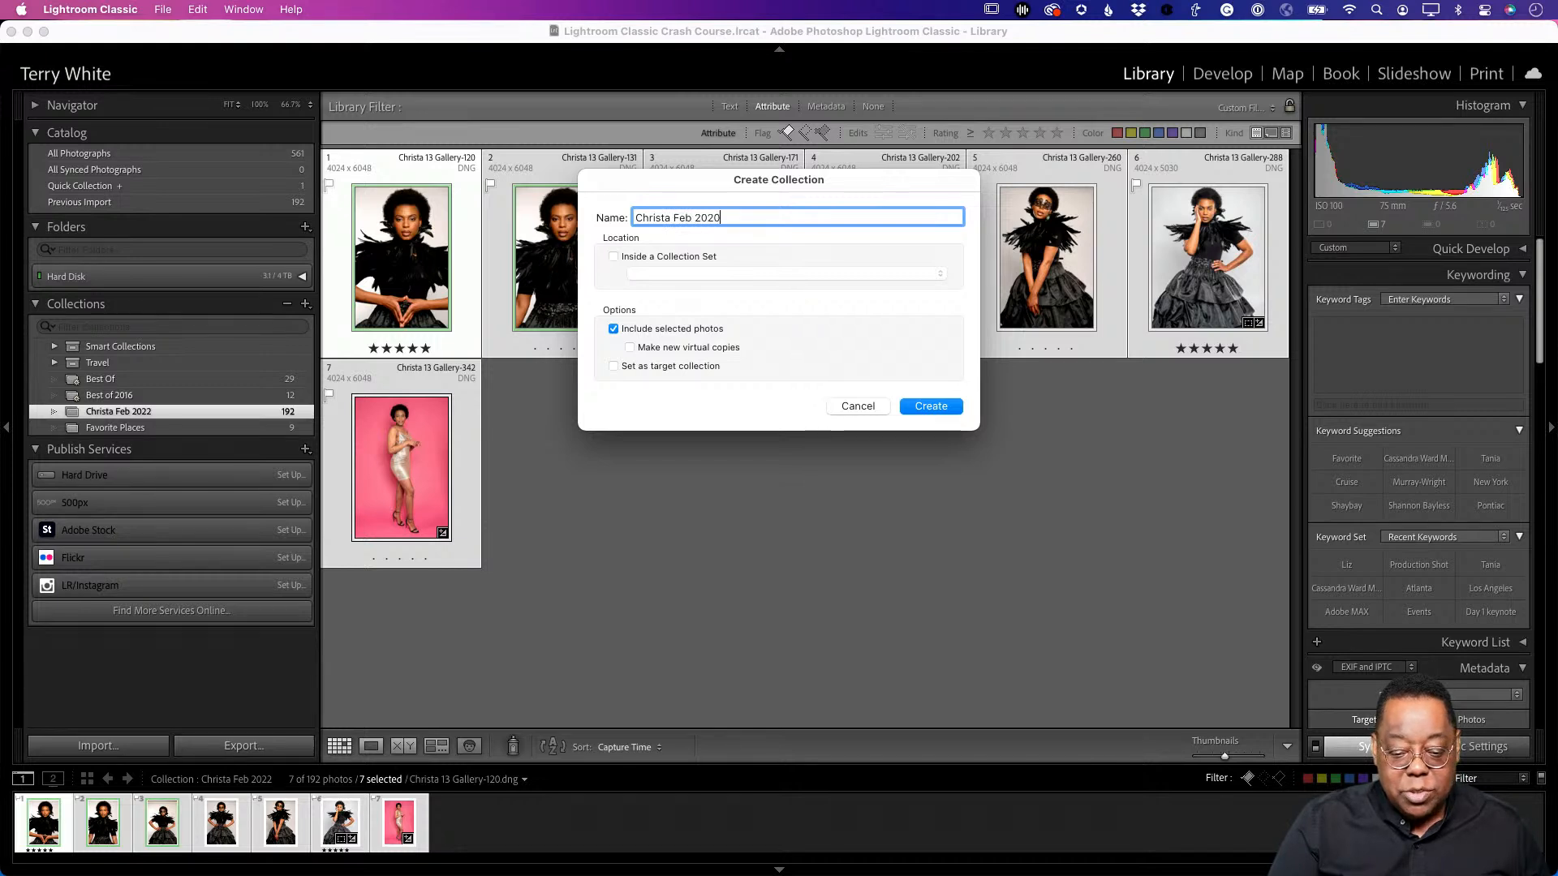
key(BackSpace)
text(2 Edits)
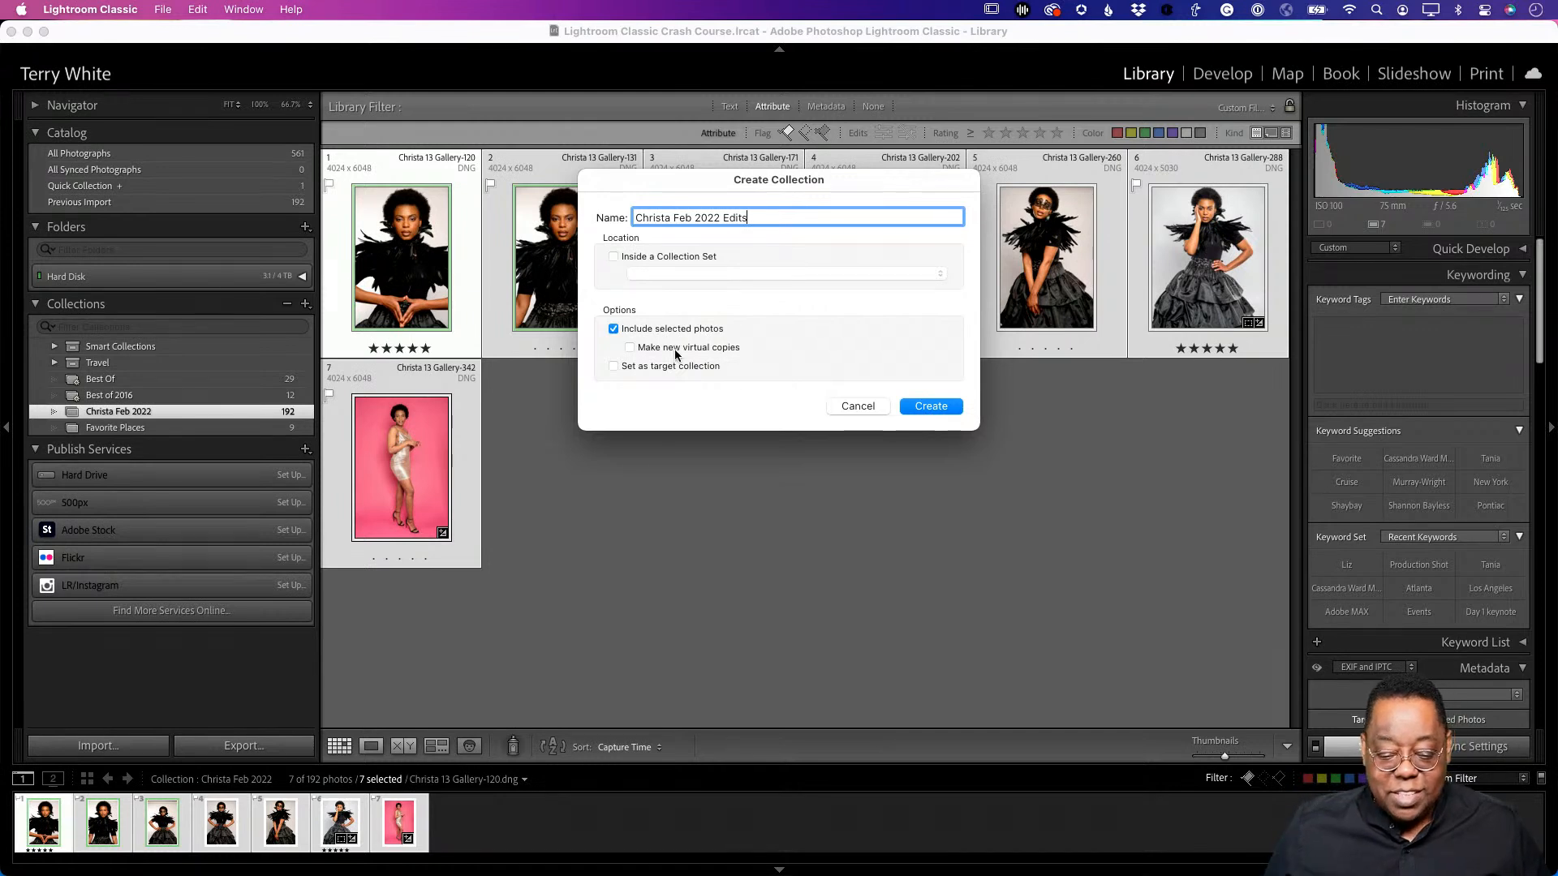
- Create the Christa Feb 2022 Edits collection, then return to Christa Feb 2022
click(931, 406)
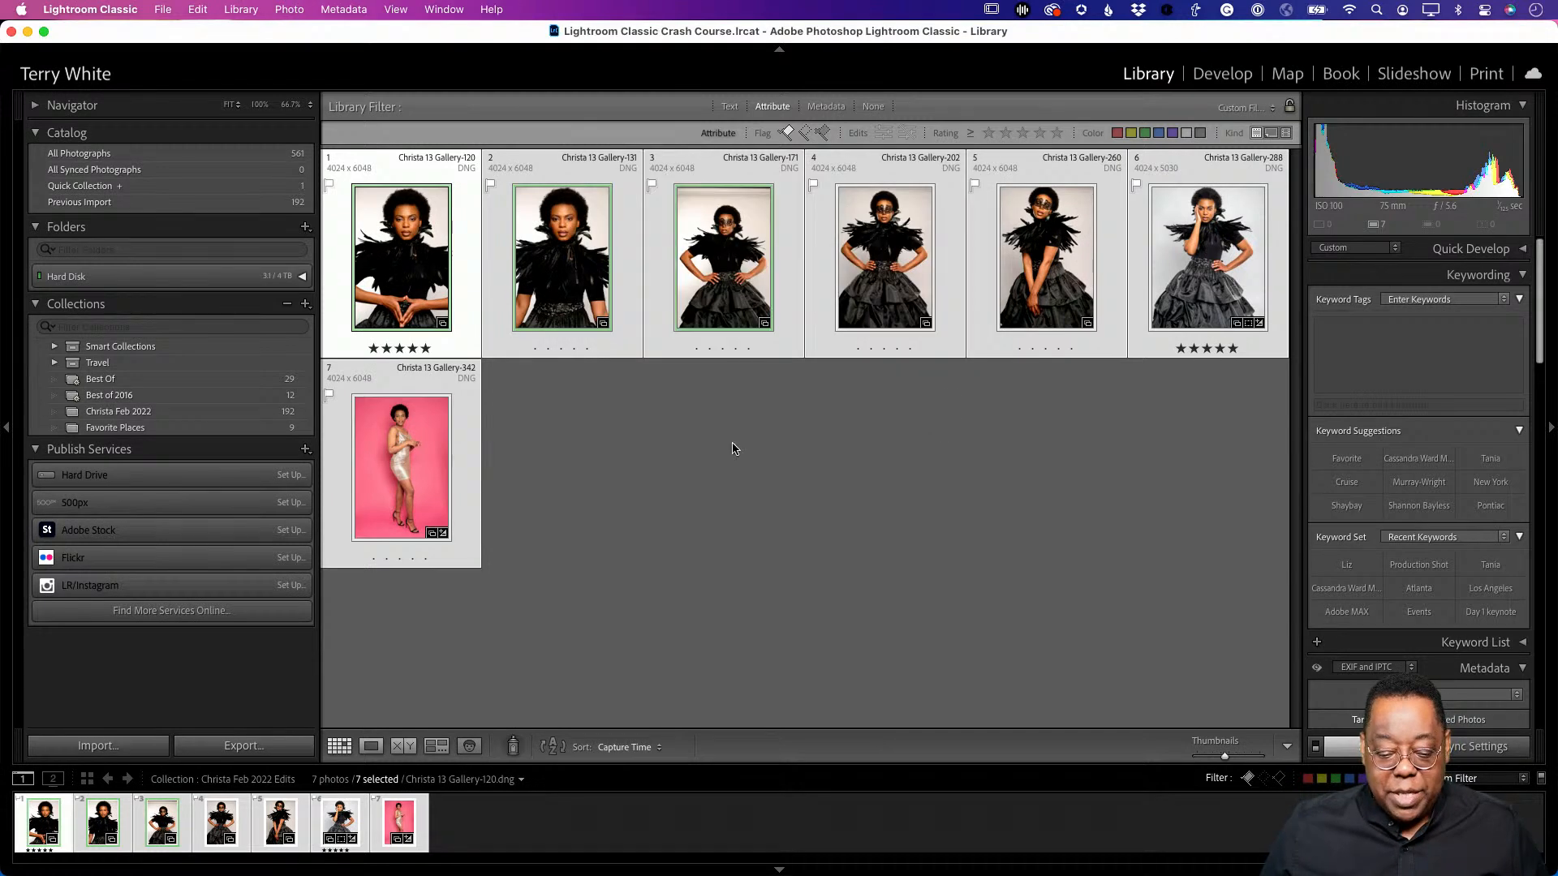
click(704, 623)
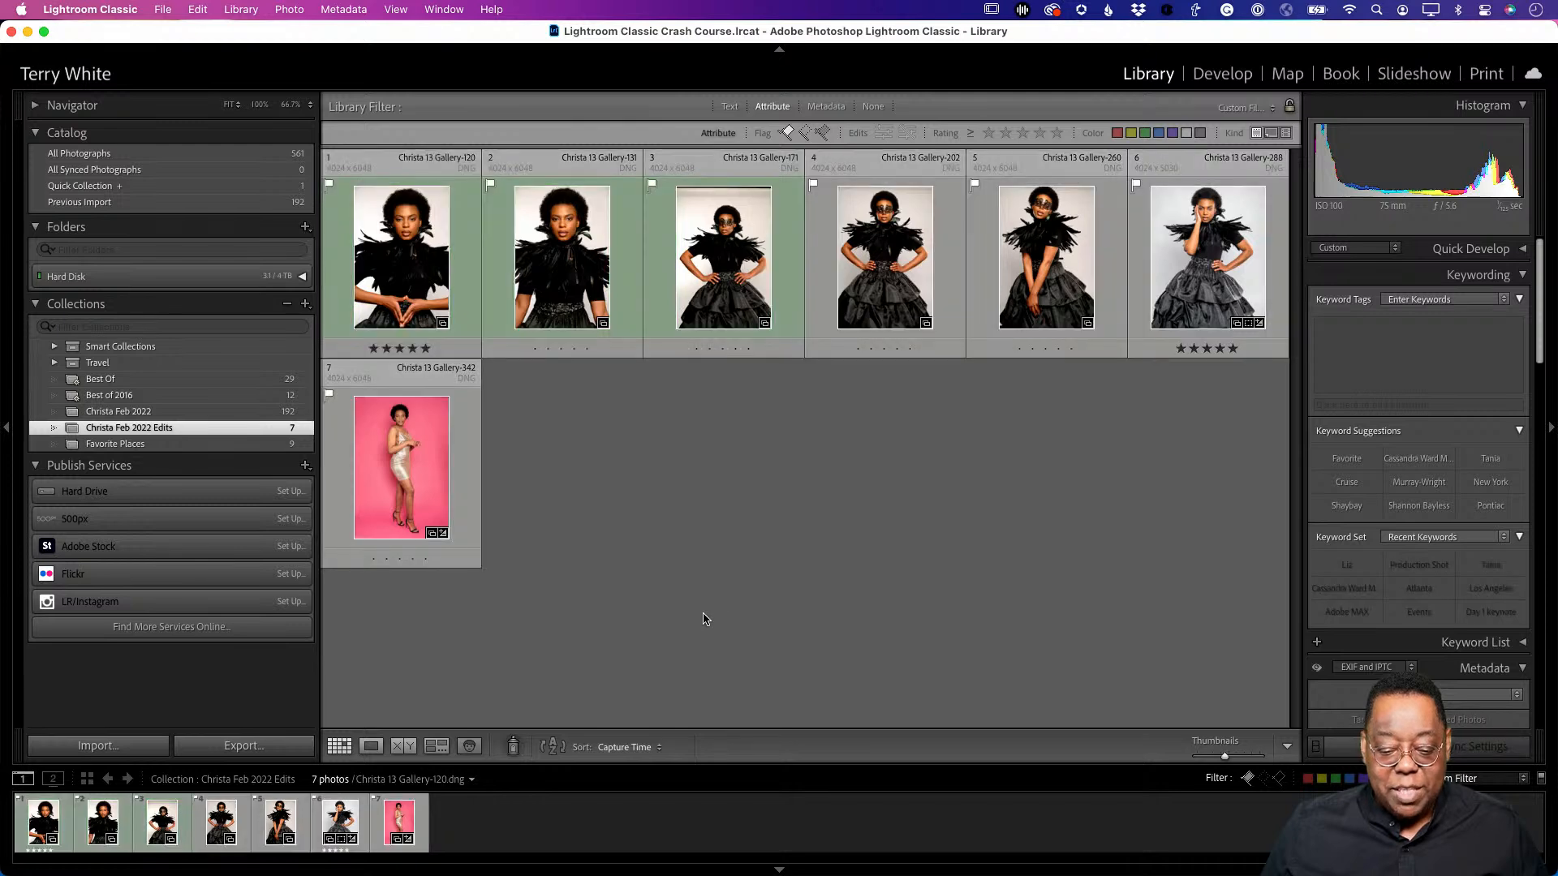
click(140, 412)
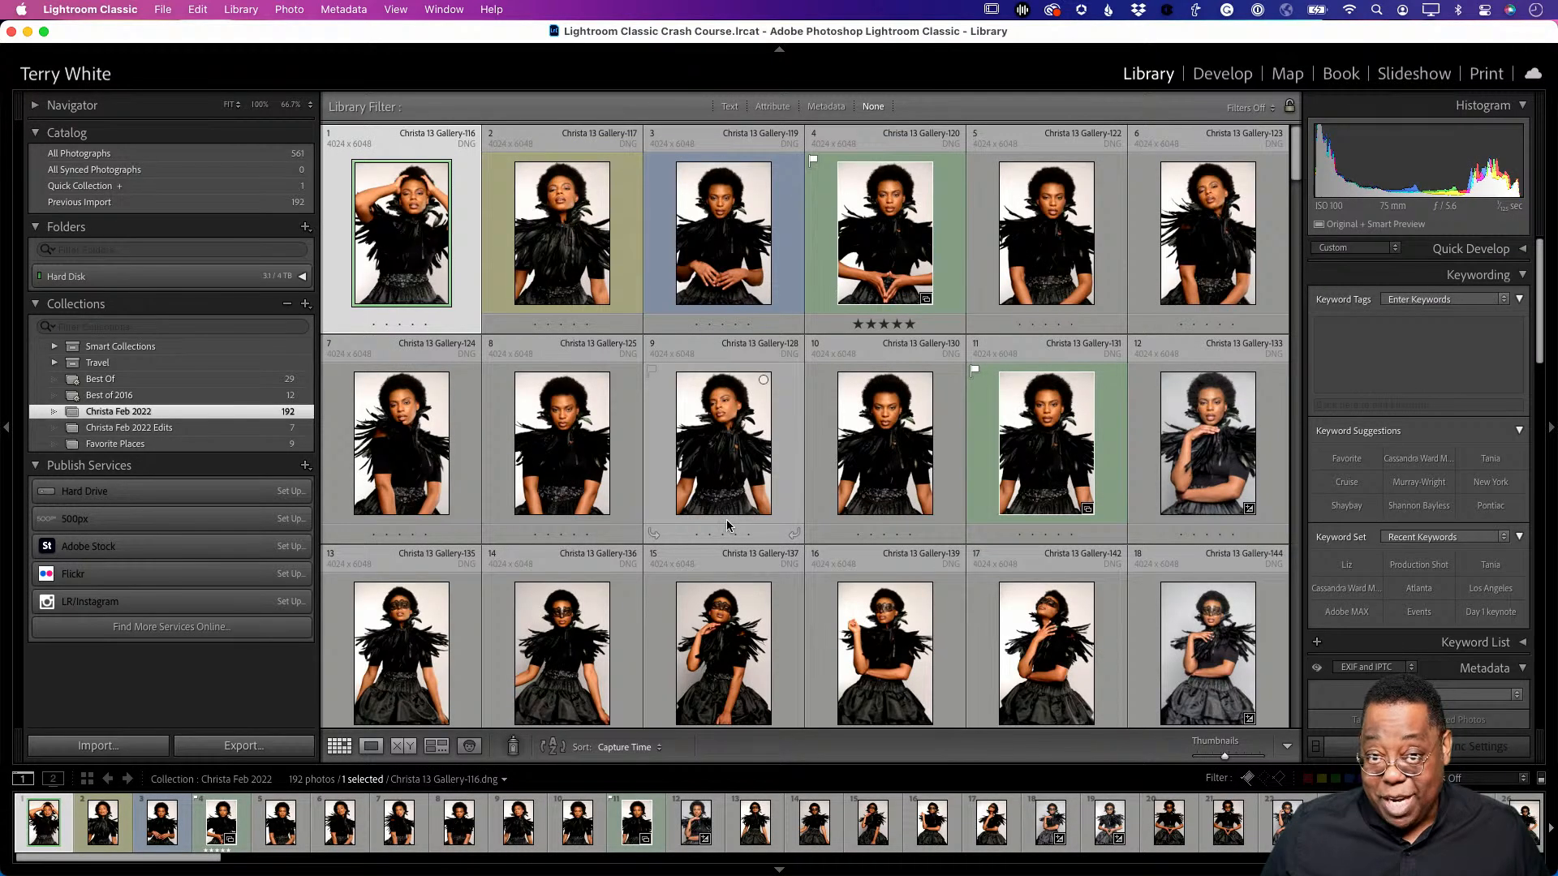
- Filter to the seven green-labelled photos and drag them into Christa Feb 2022 Edits
click(785, 111)
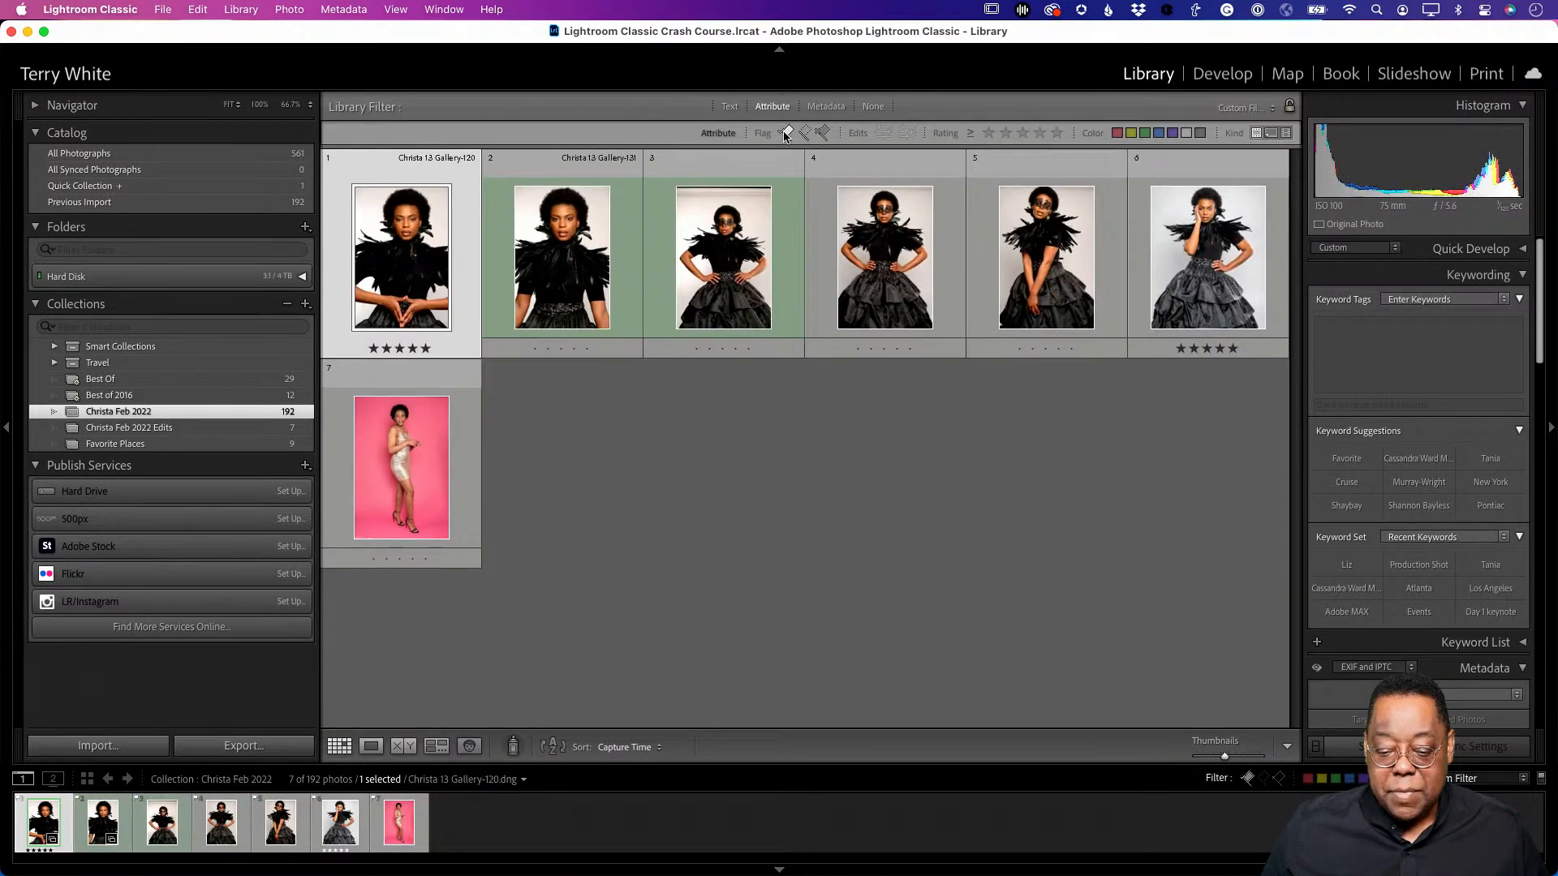
click(786, 134)
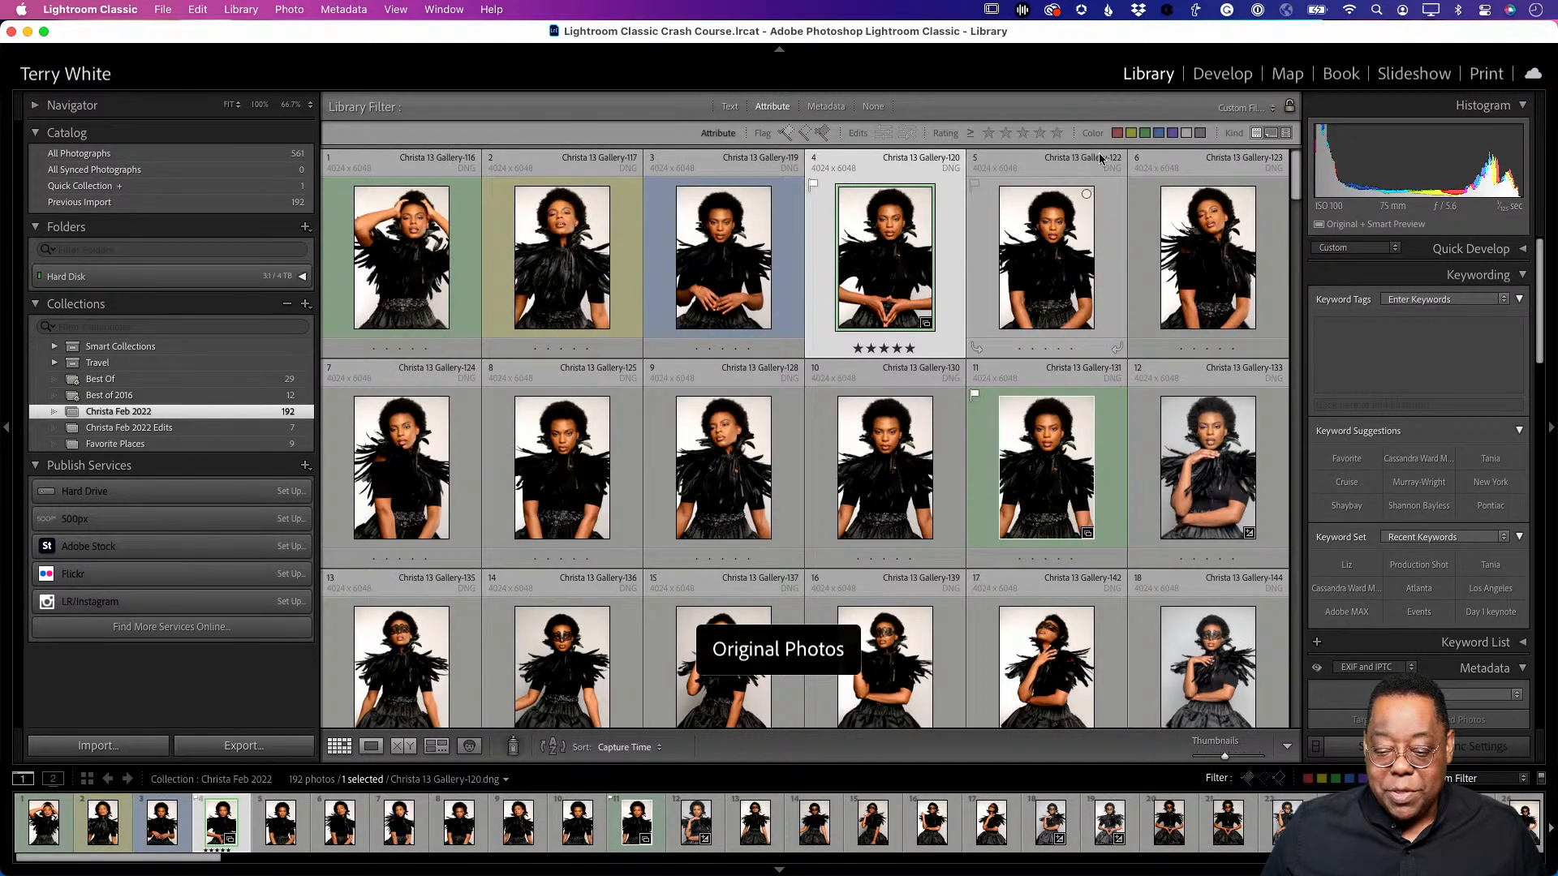
click(1145, 134)
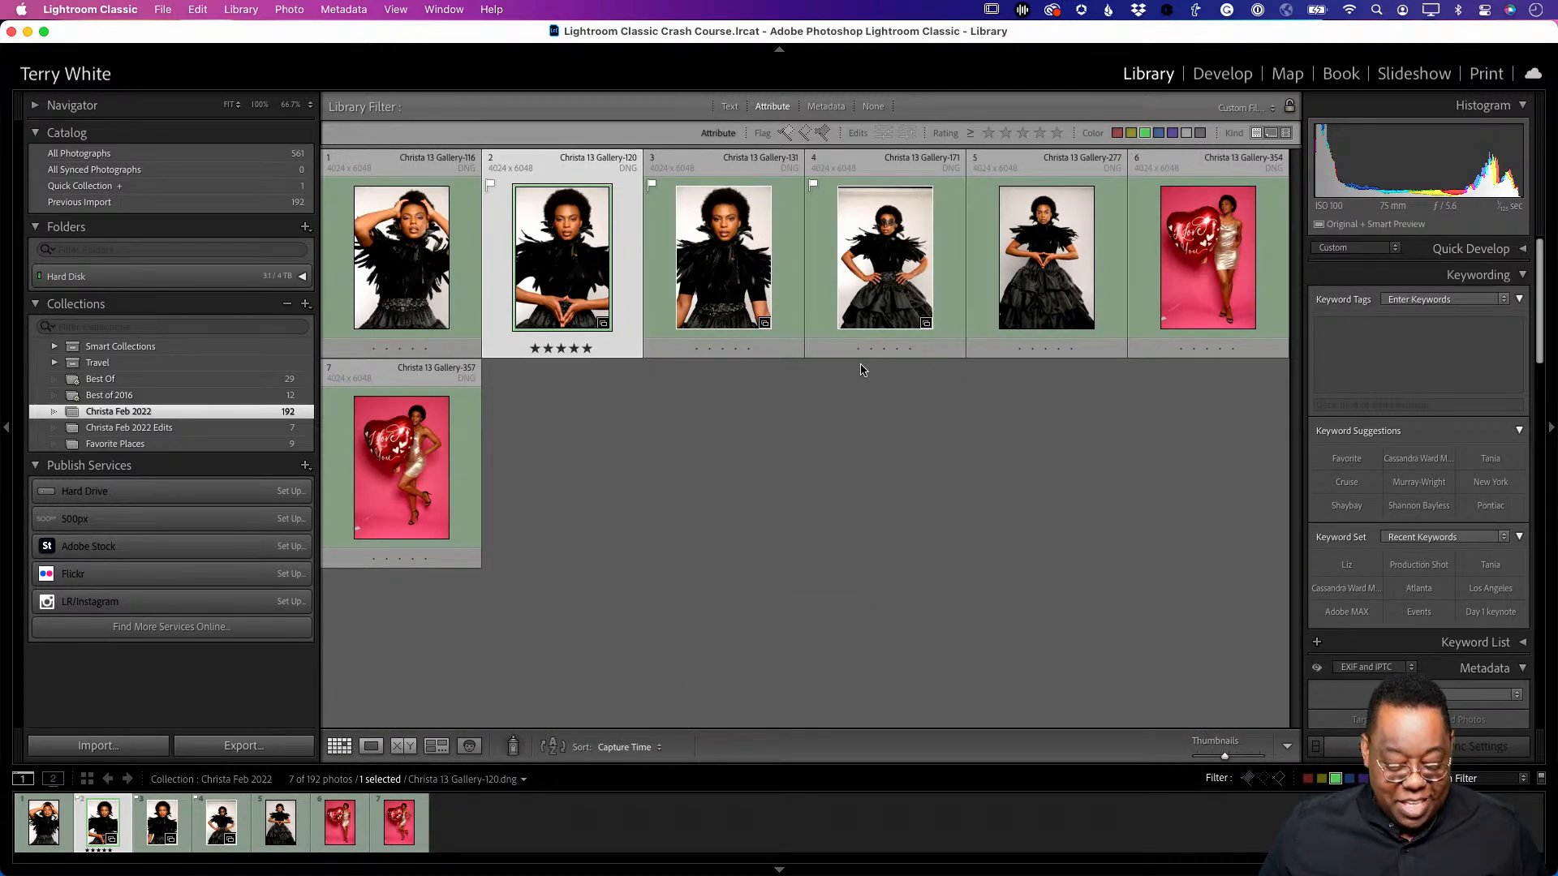
key(super+a)
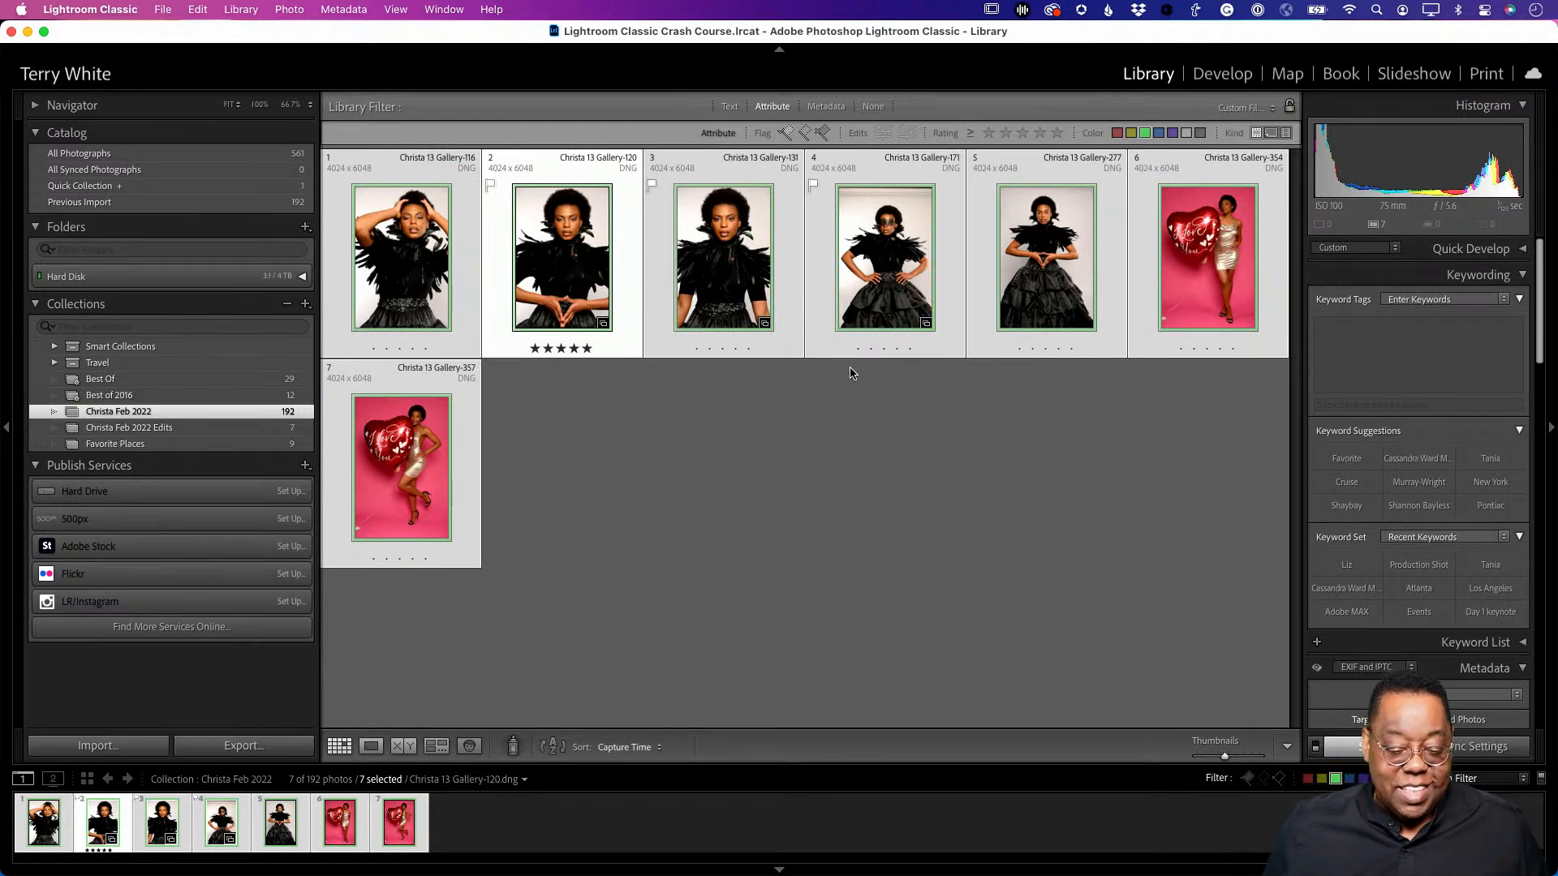
drag(422, 286, 276, 430)
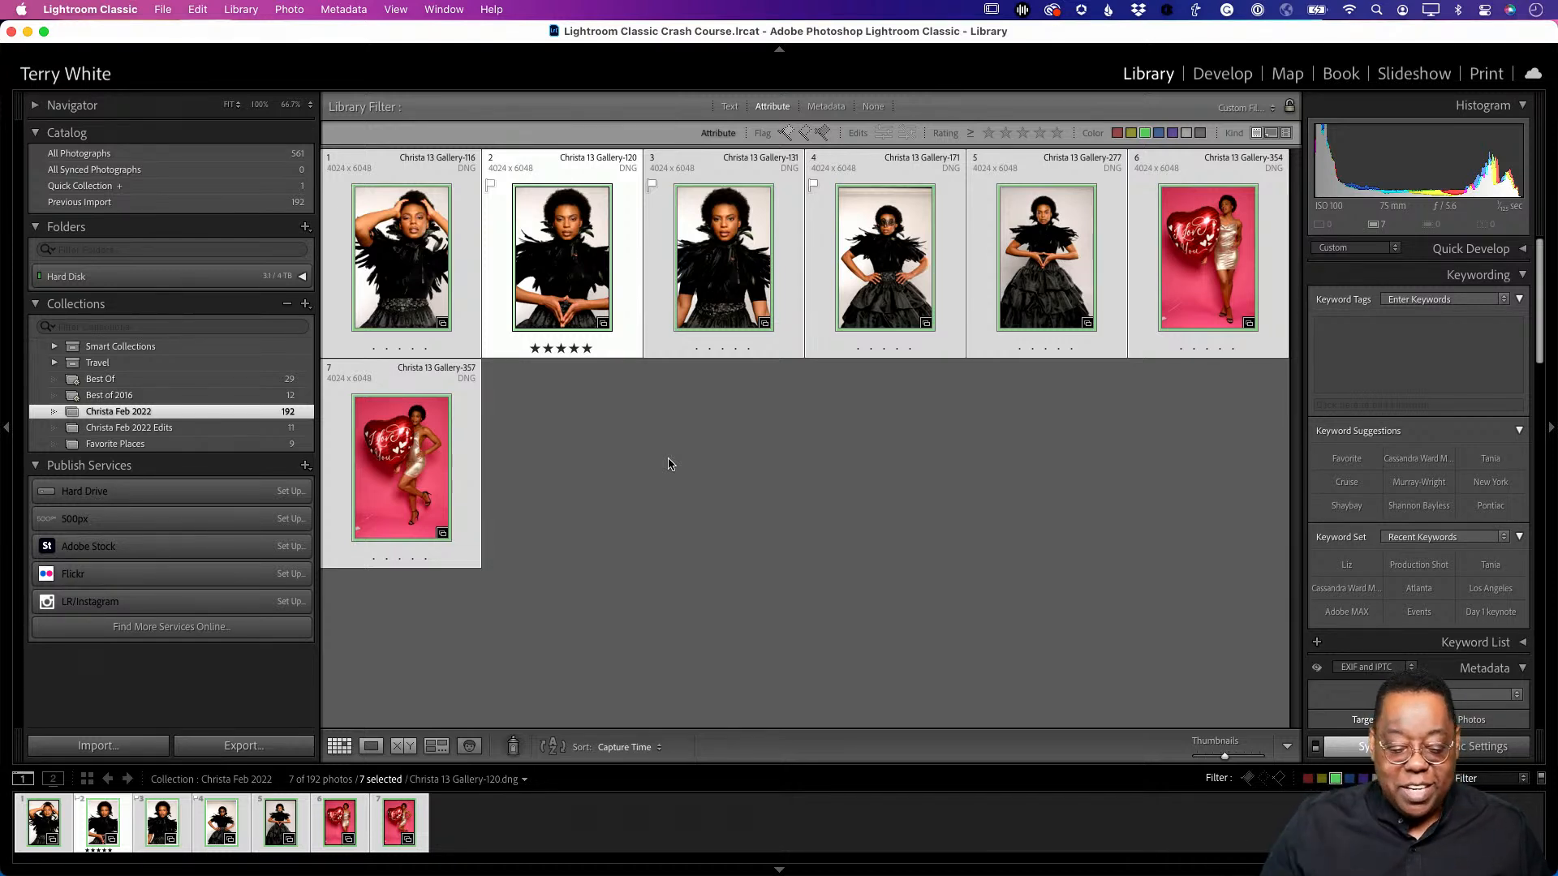
- In Christa Feb 2022 Edits, drag Christa 13 Gallery-120 to first place in the order
click(231, 428)
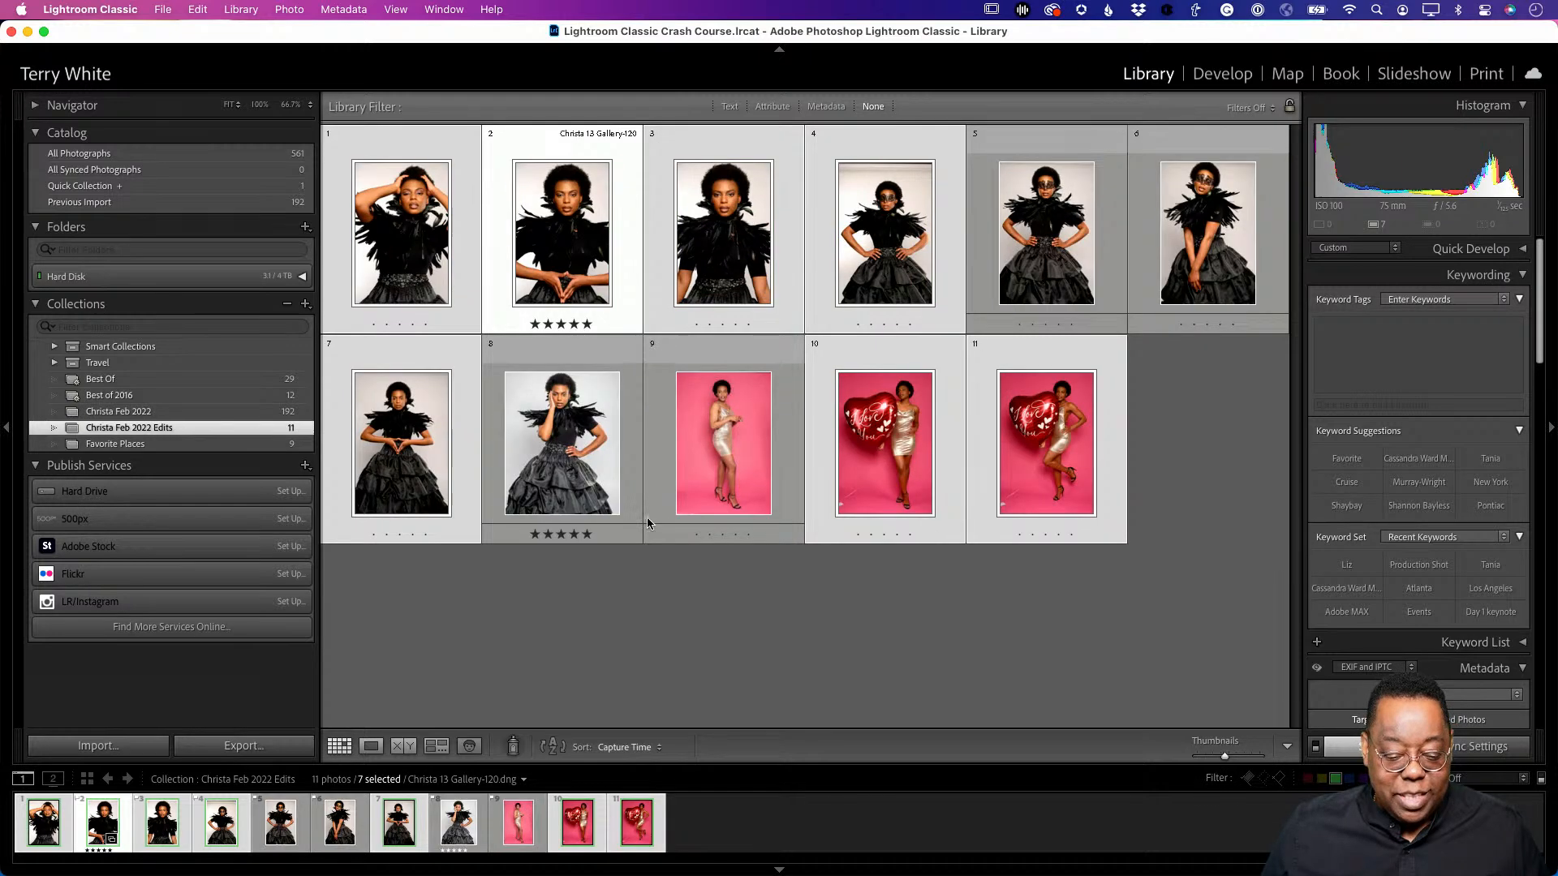
click(709, 591)
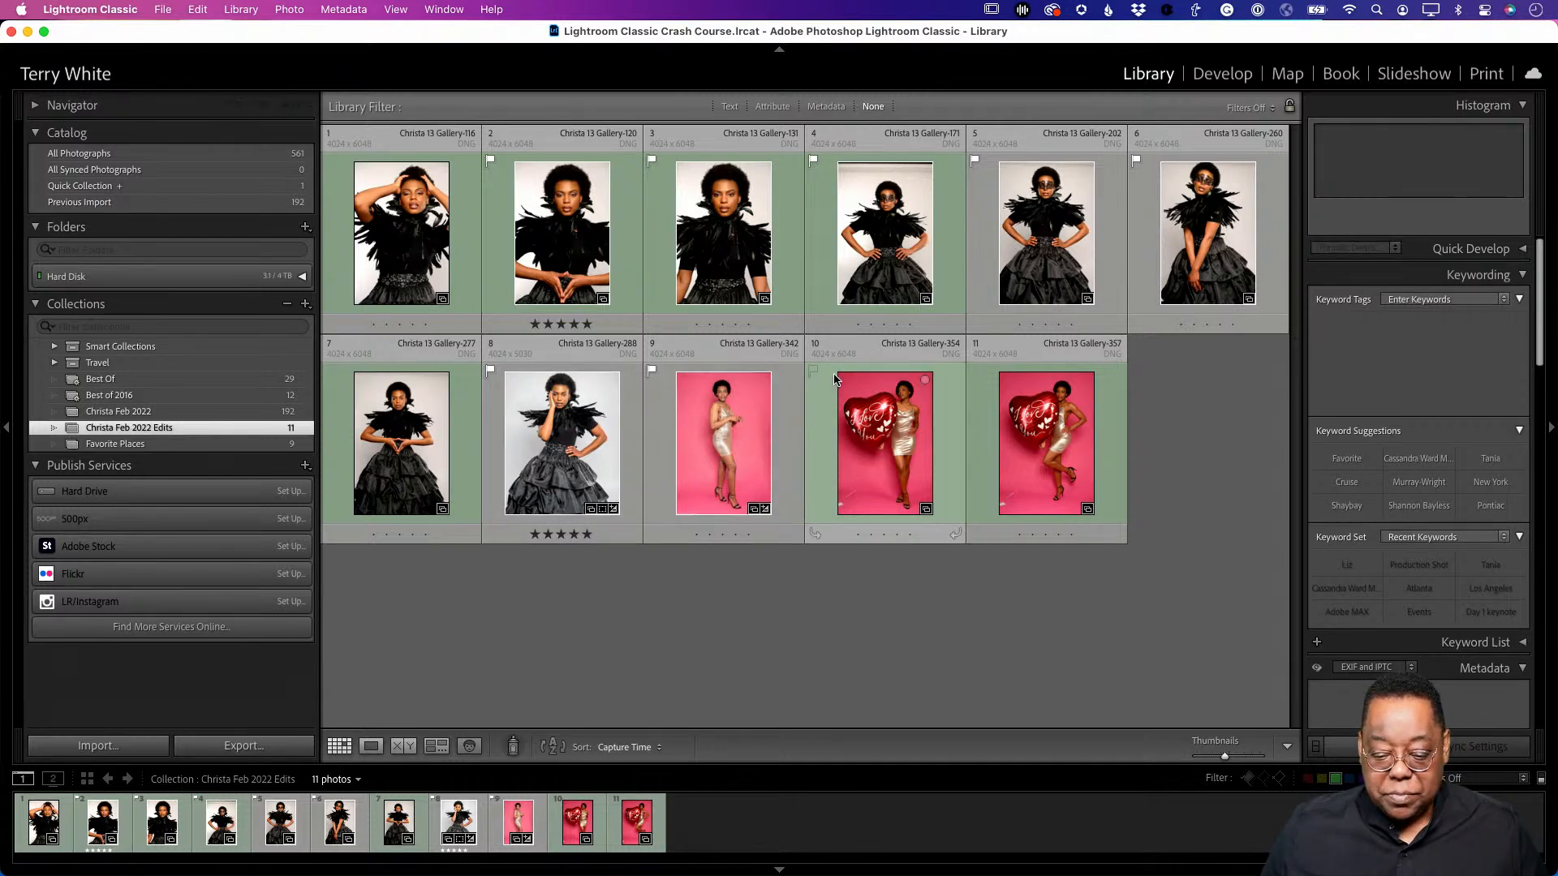
drag(580, 257, 345, 258)
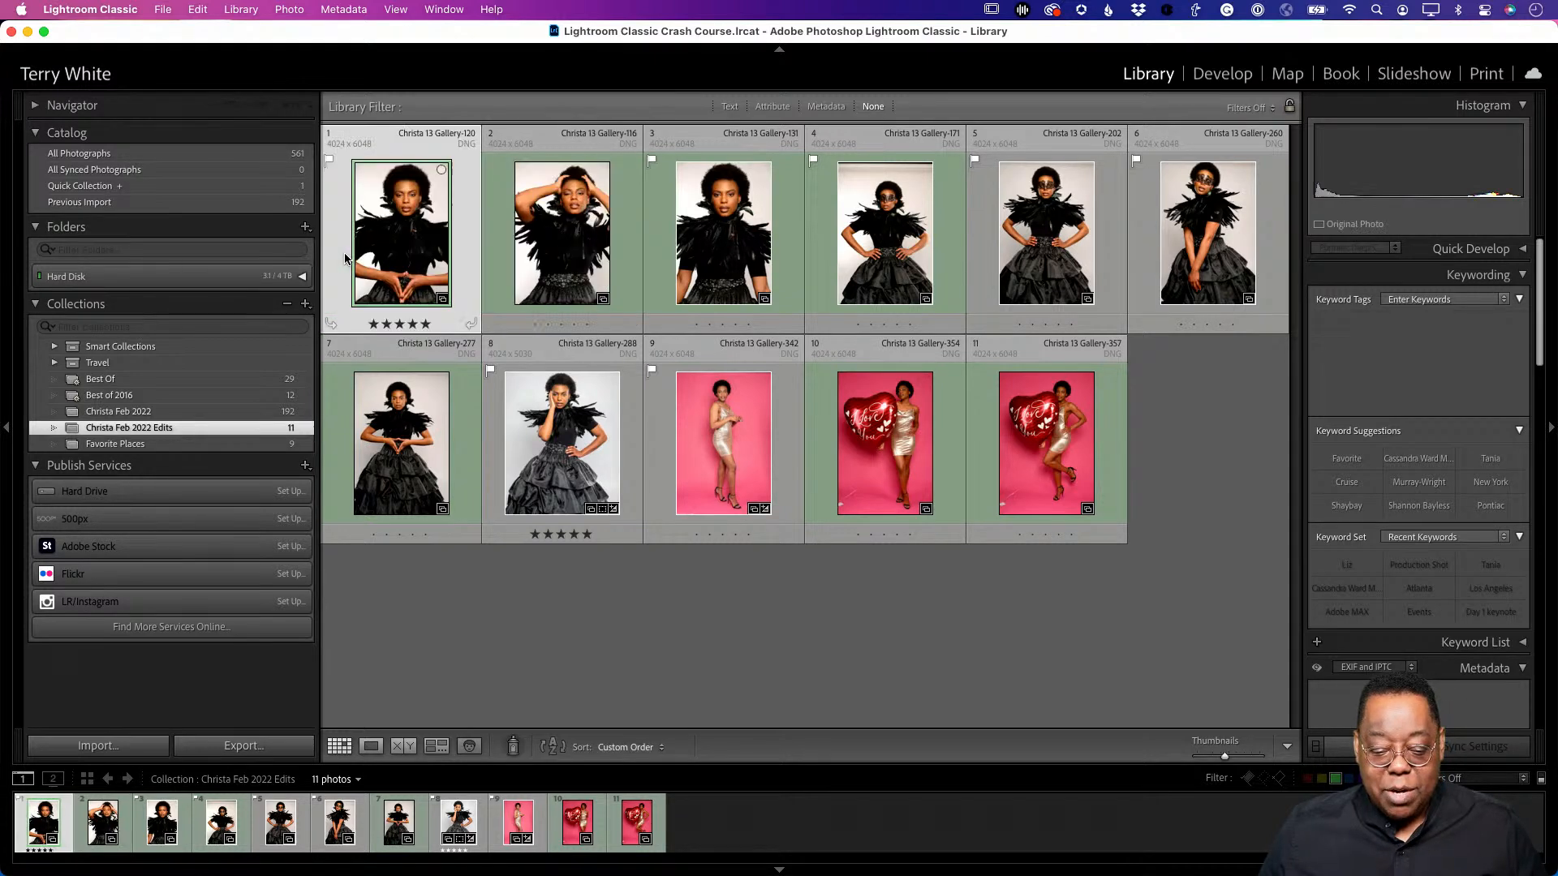
click(803, 609)
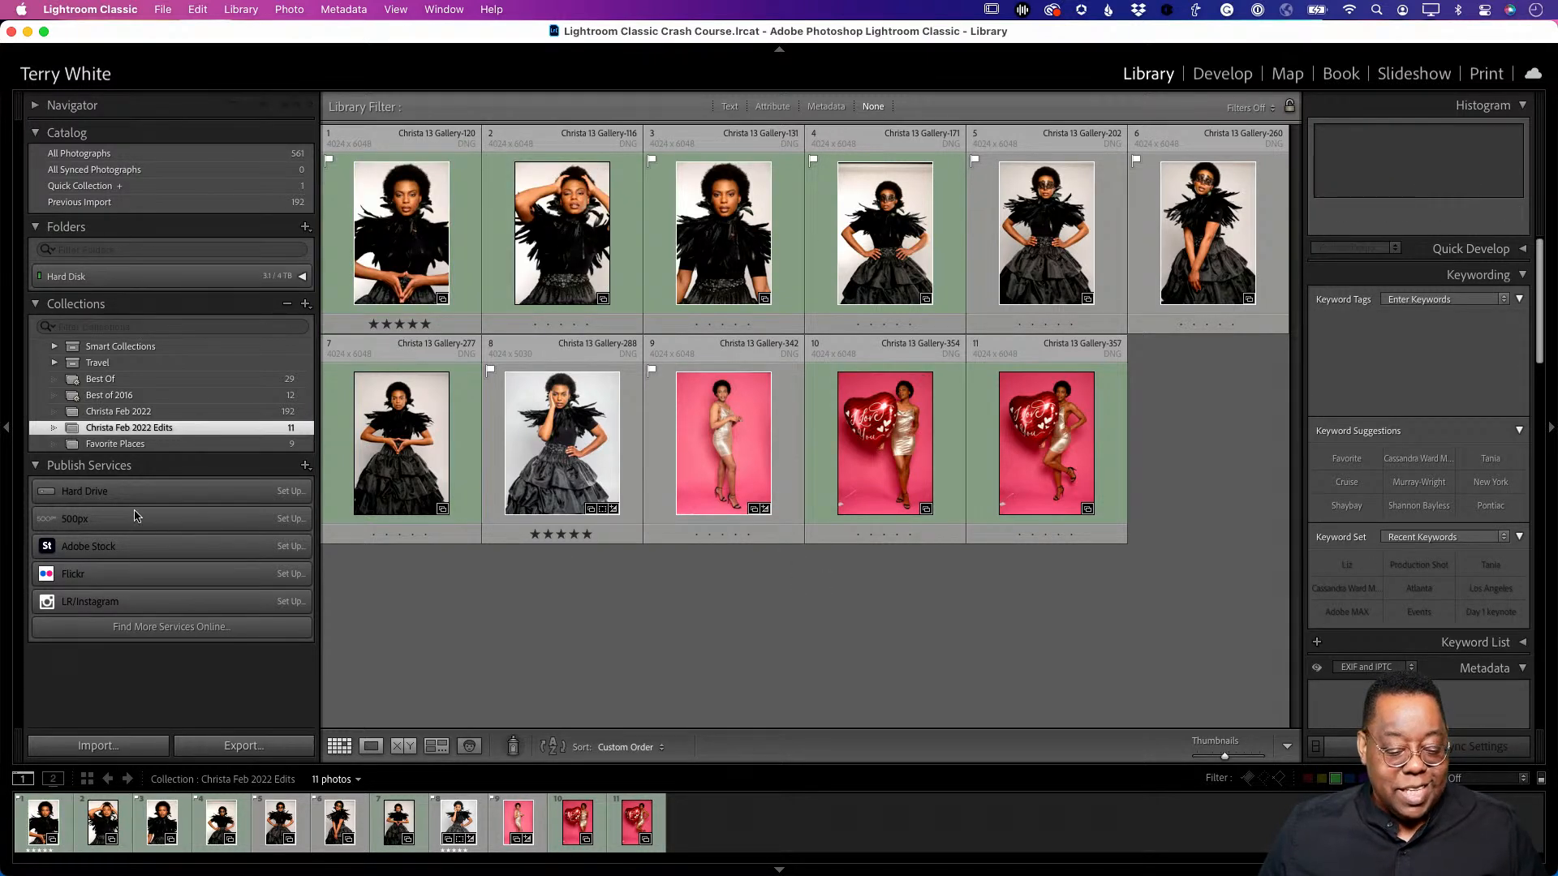
click(170, 414)
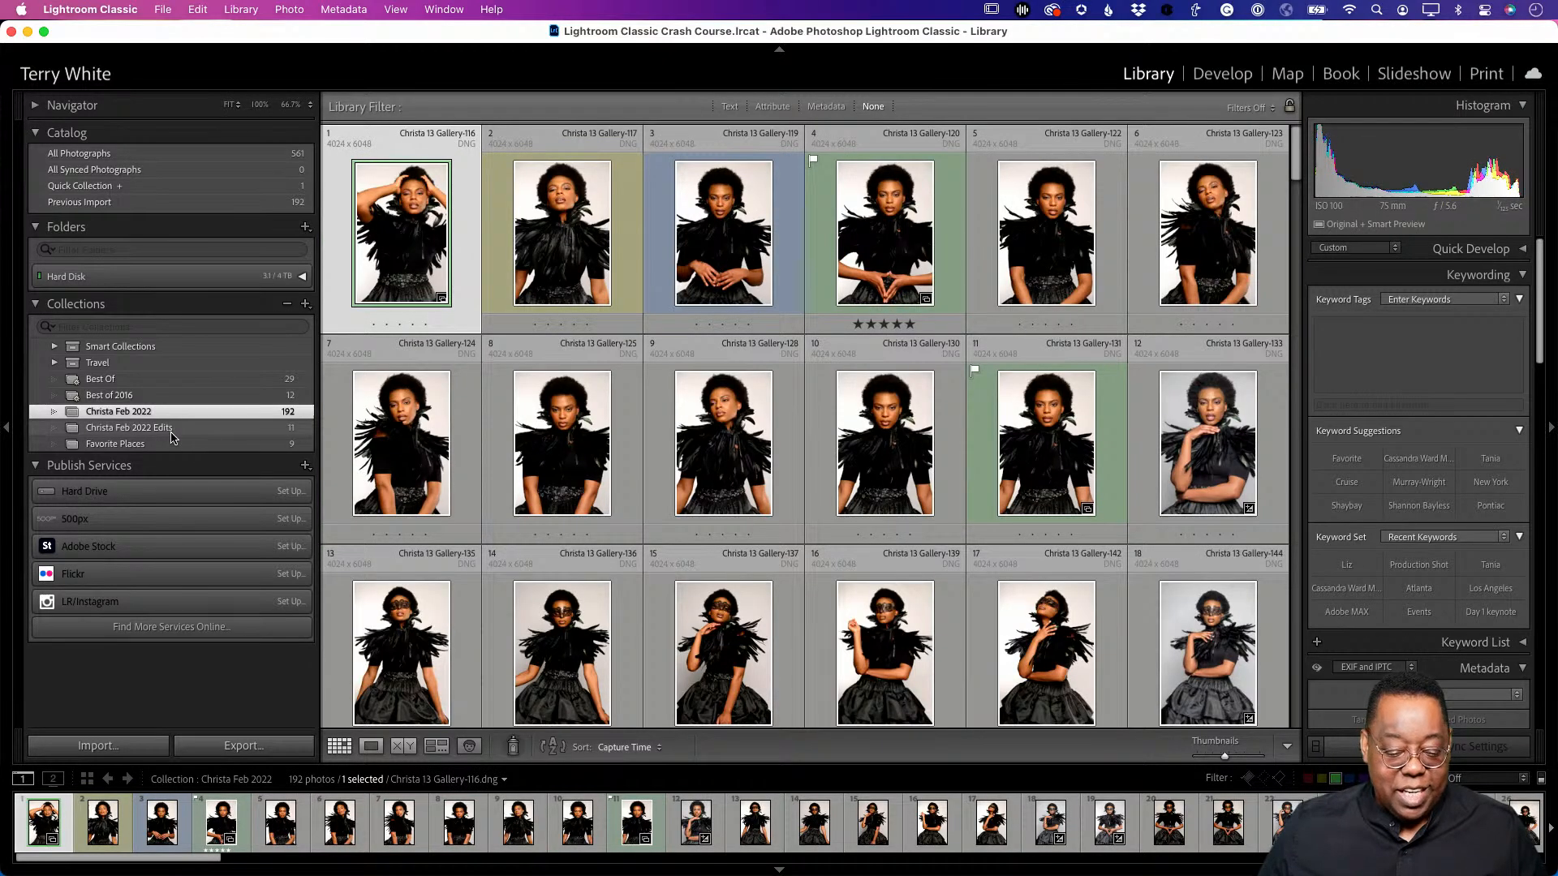
click(172, 430)
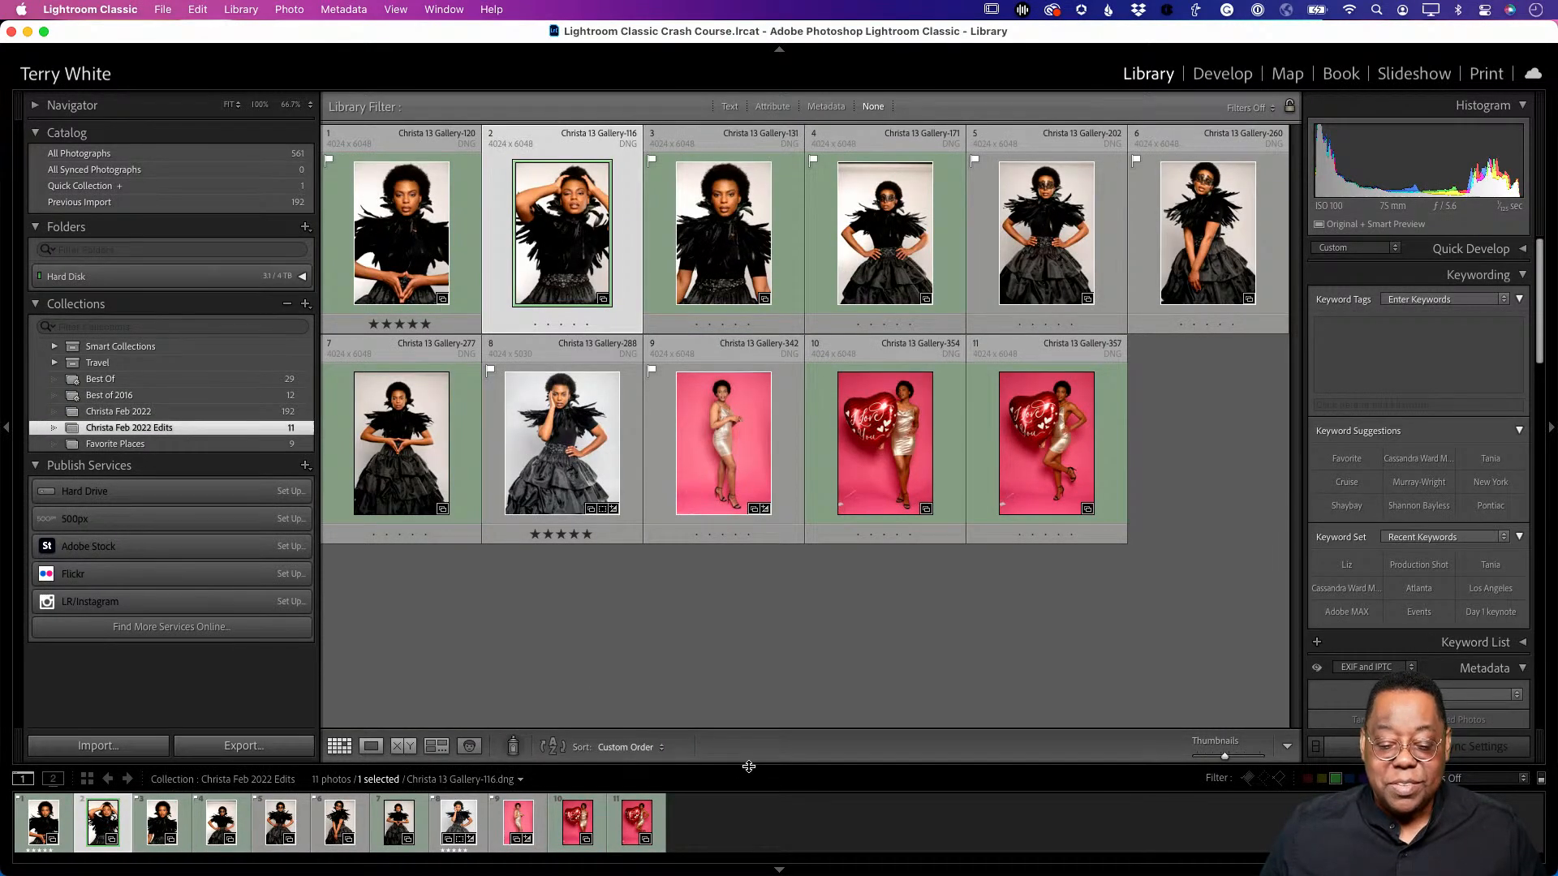
key(Left)
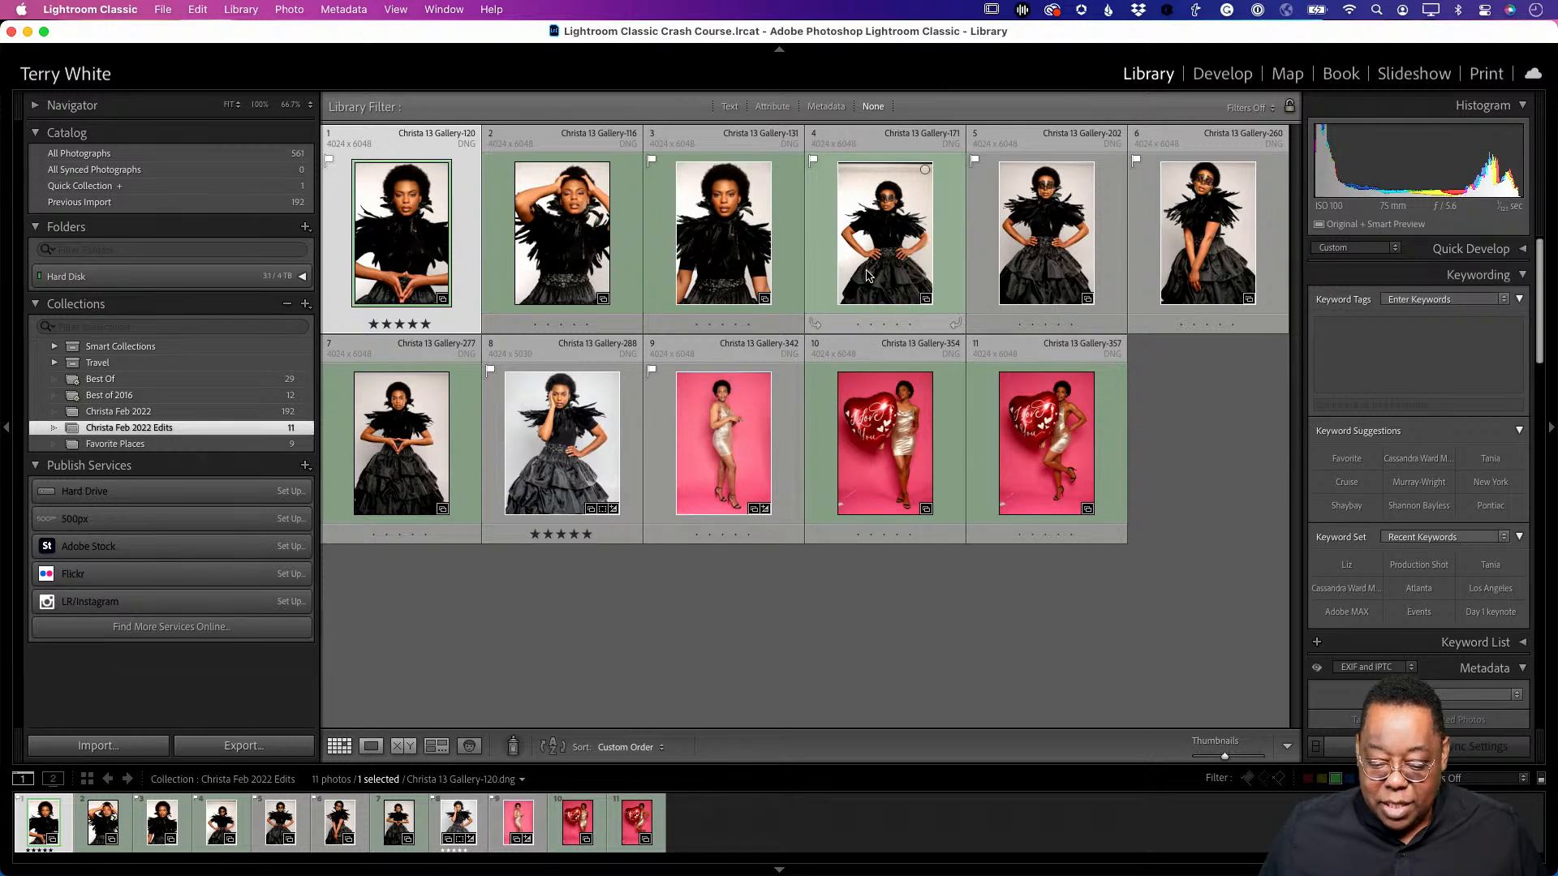
- Move Gallery-171 into second place and open Gallery-120 in the Develop module
drag(866, 276, 490, 326)
click(563, 598)
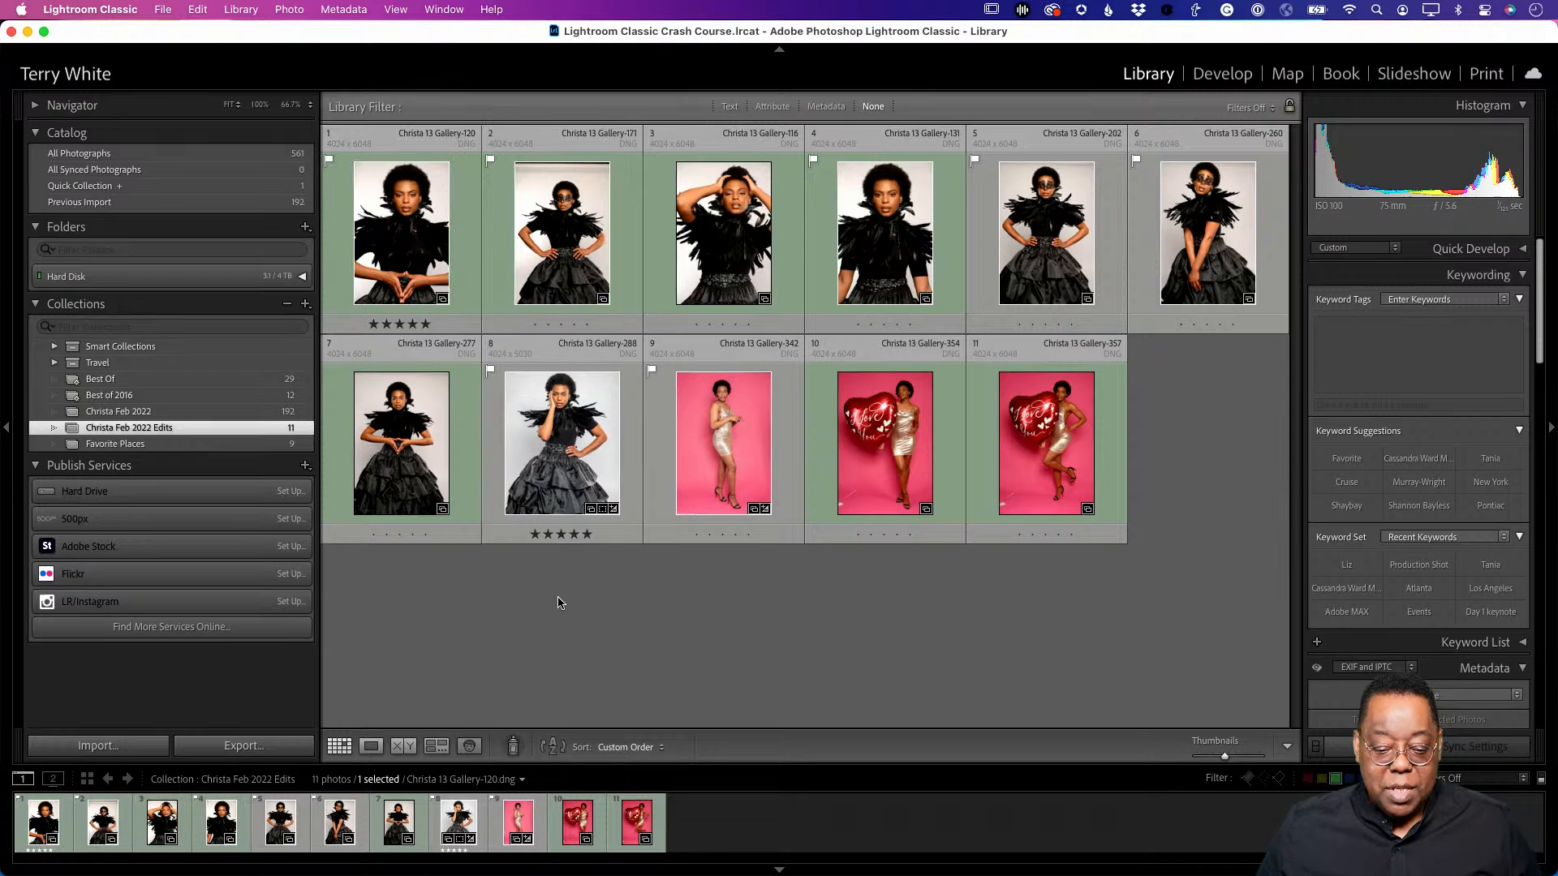
click(422, 243)
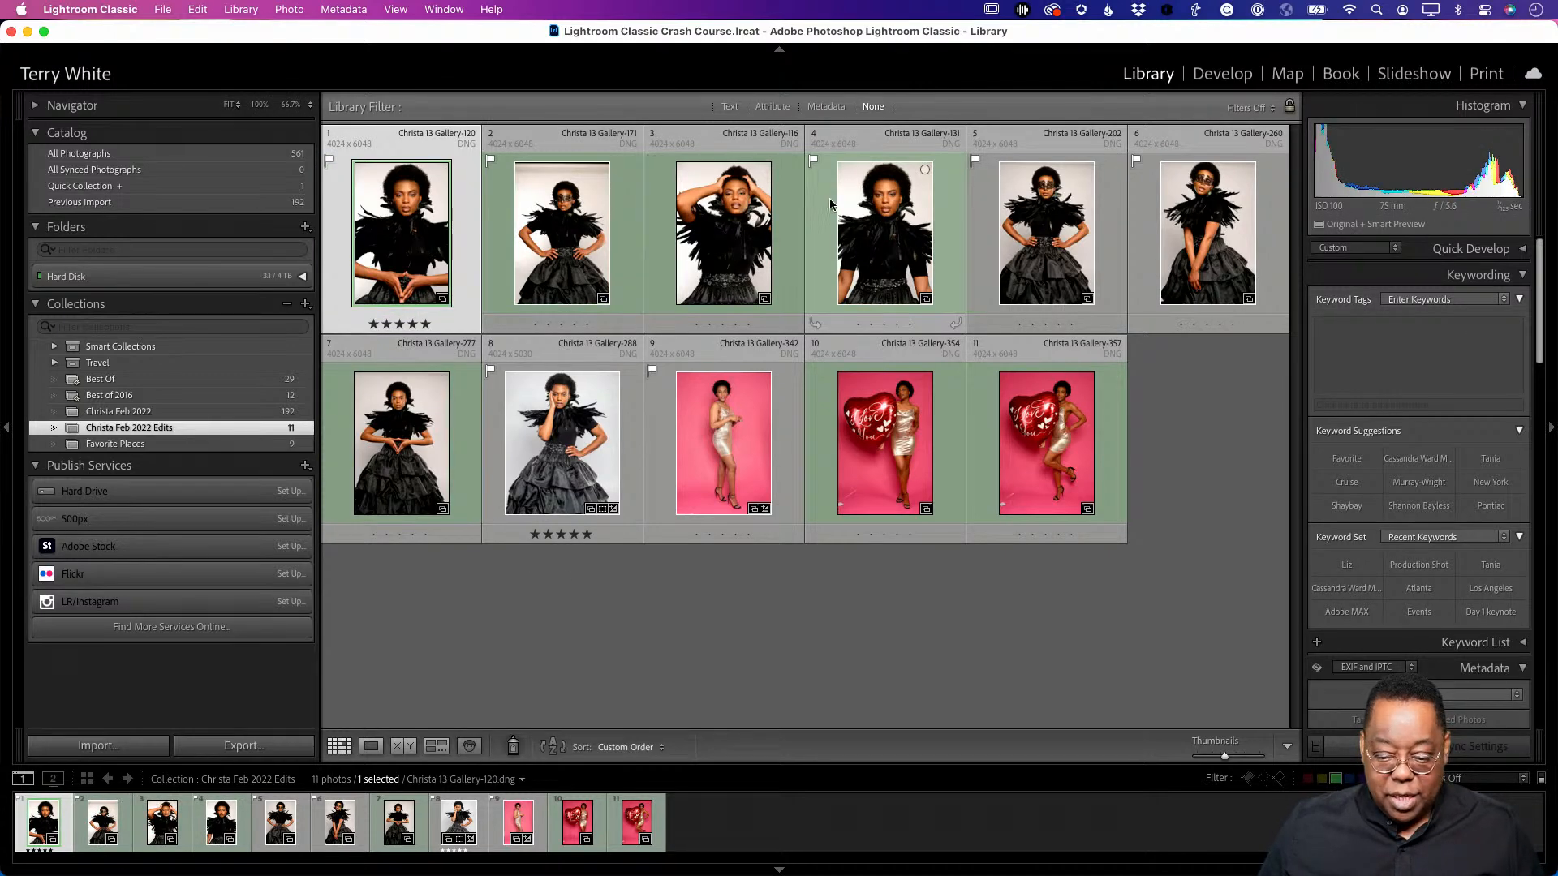
click(1221, 74)
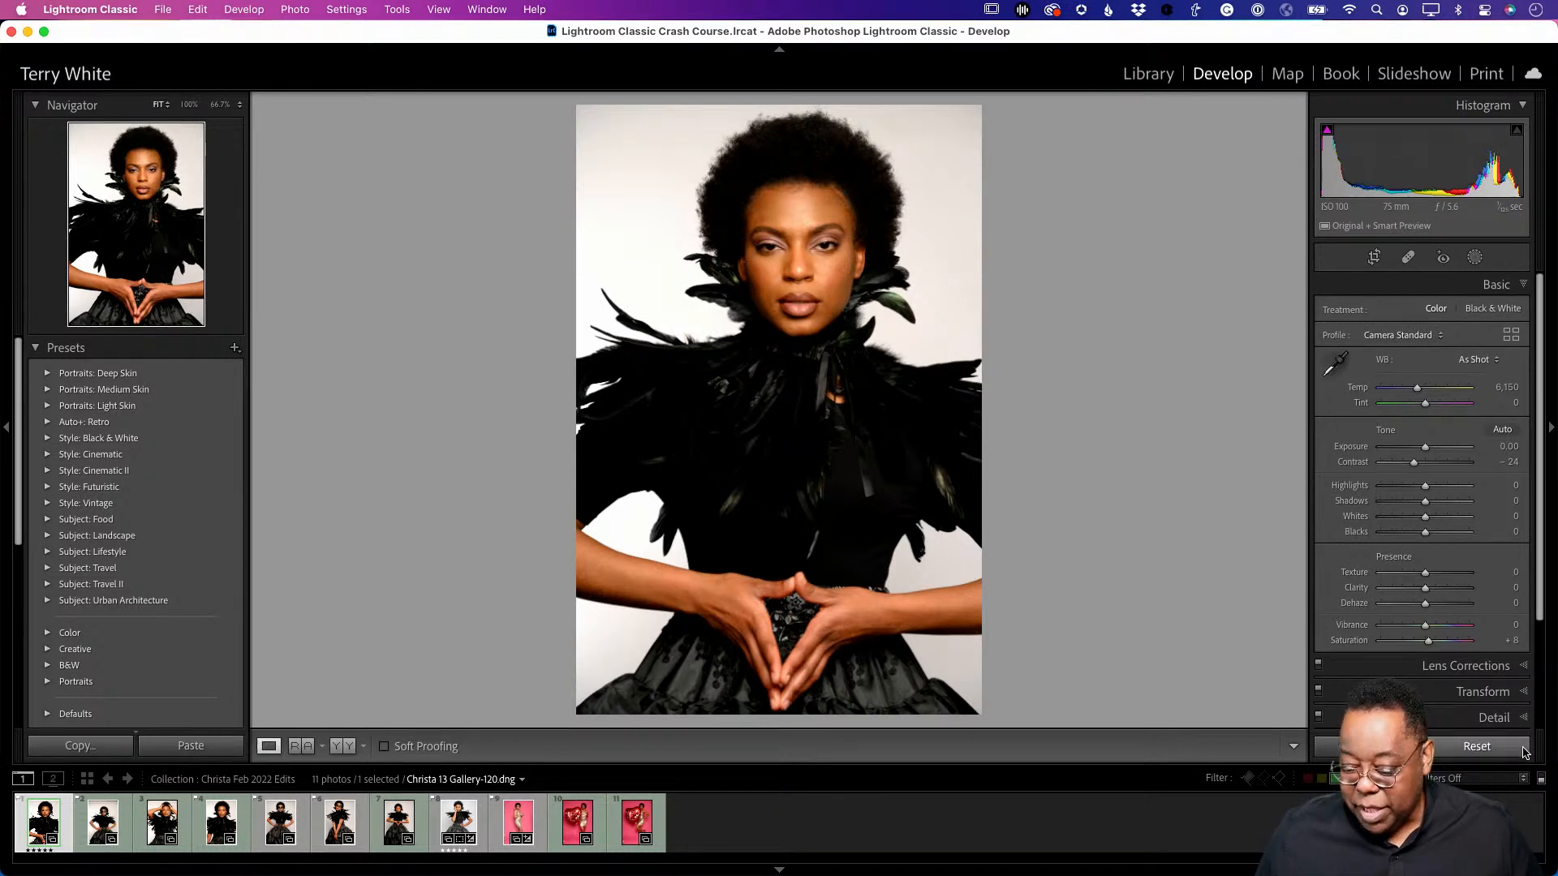
- Neutralise the white balance by sampling the light backdrop with the eyedropper
scroll(1473, 380, down, 5)
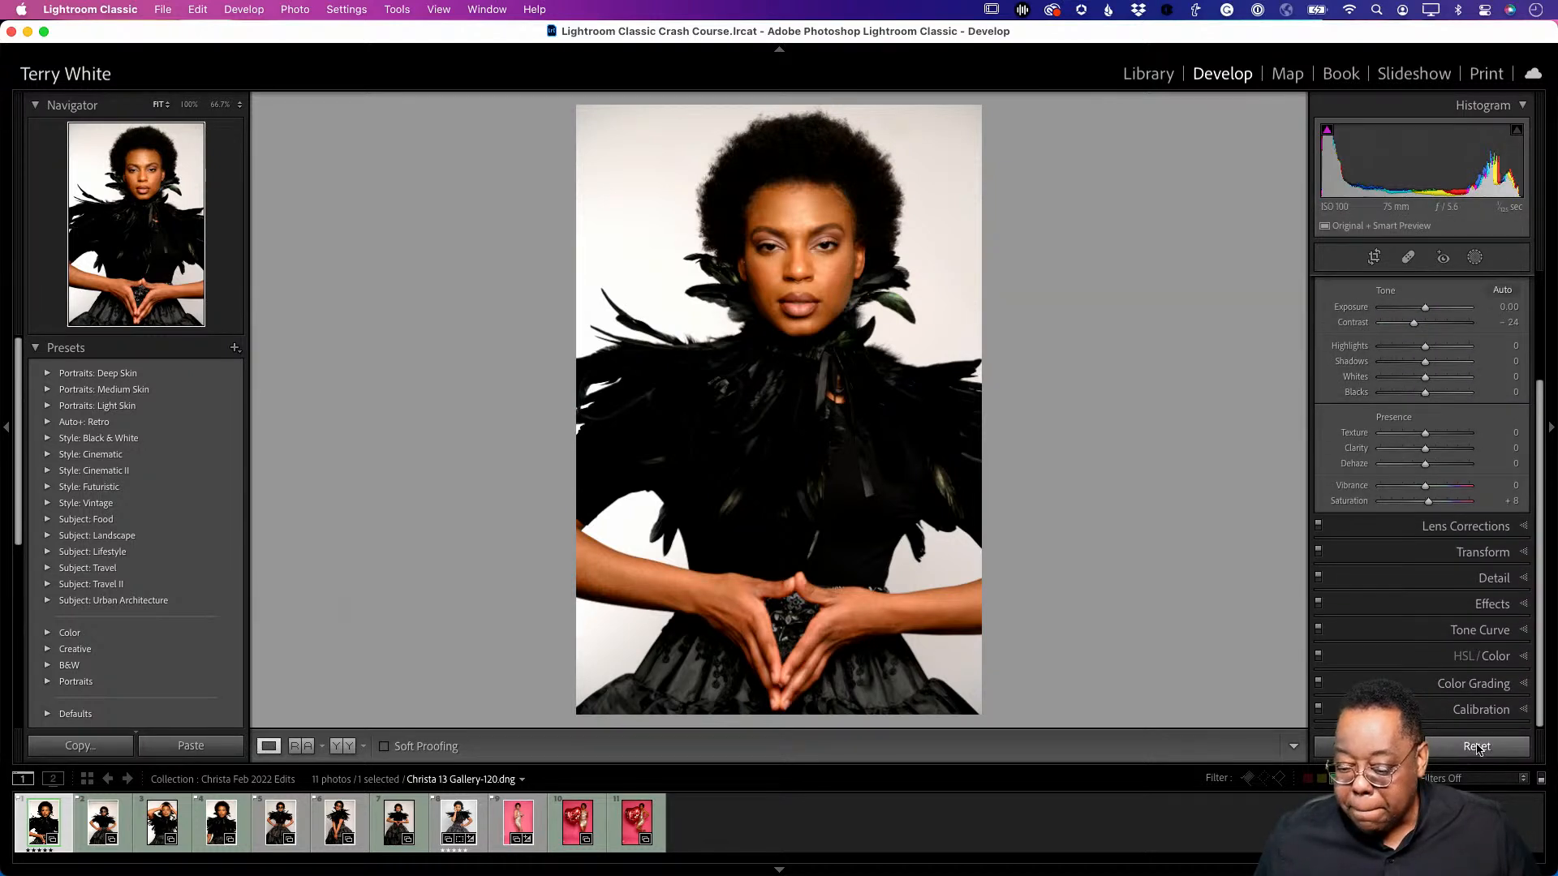
scroll(1380, 525, up, 5)
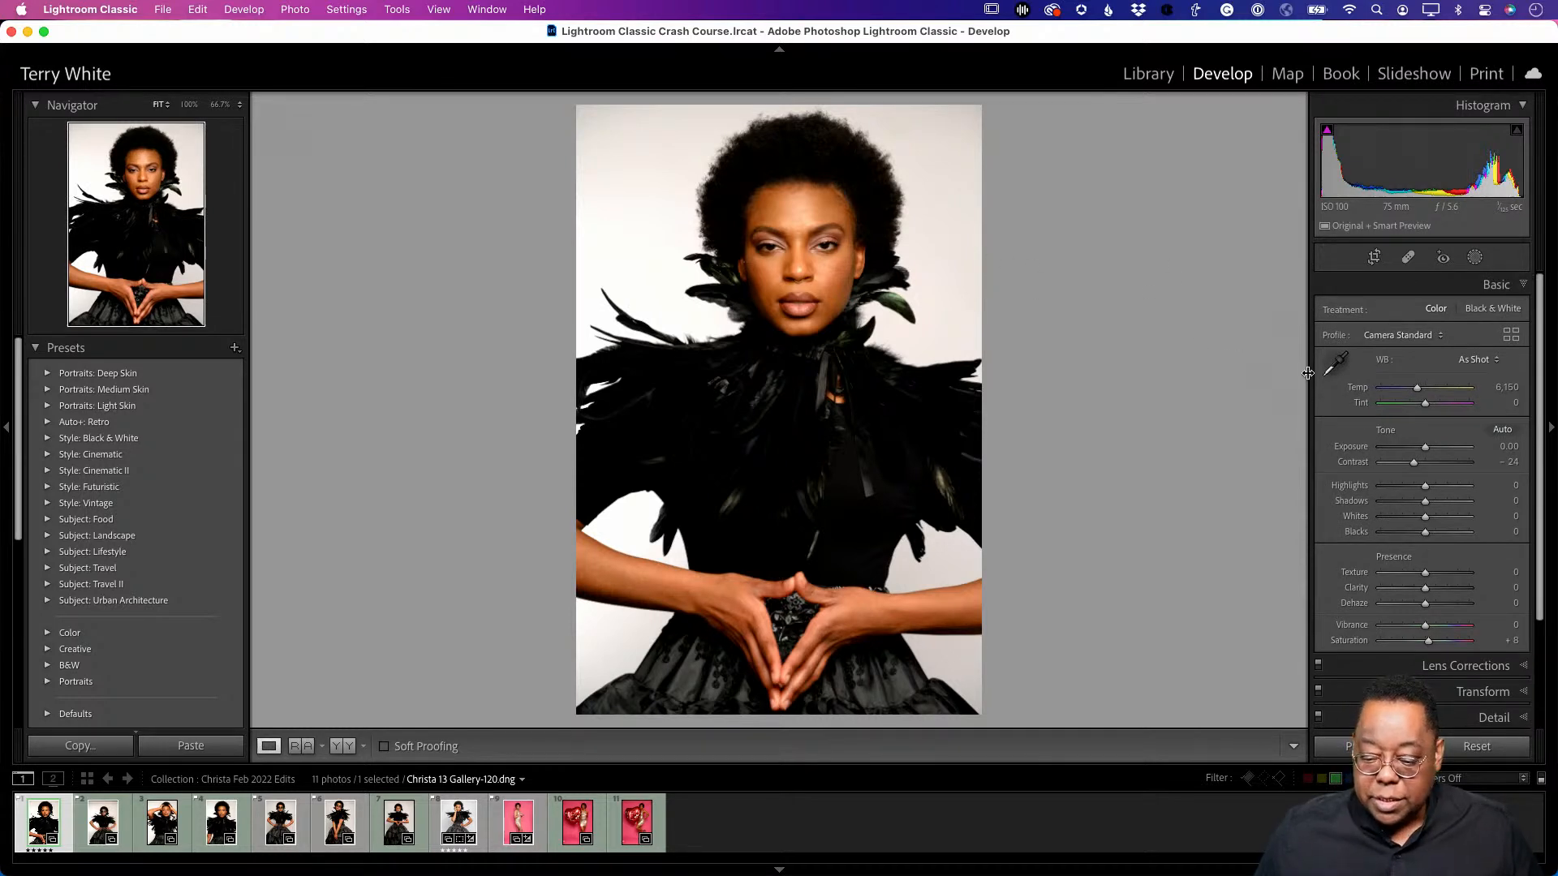
click(1335, 363)
click(958, 134)
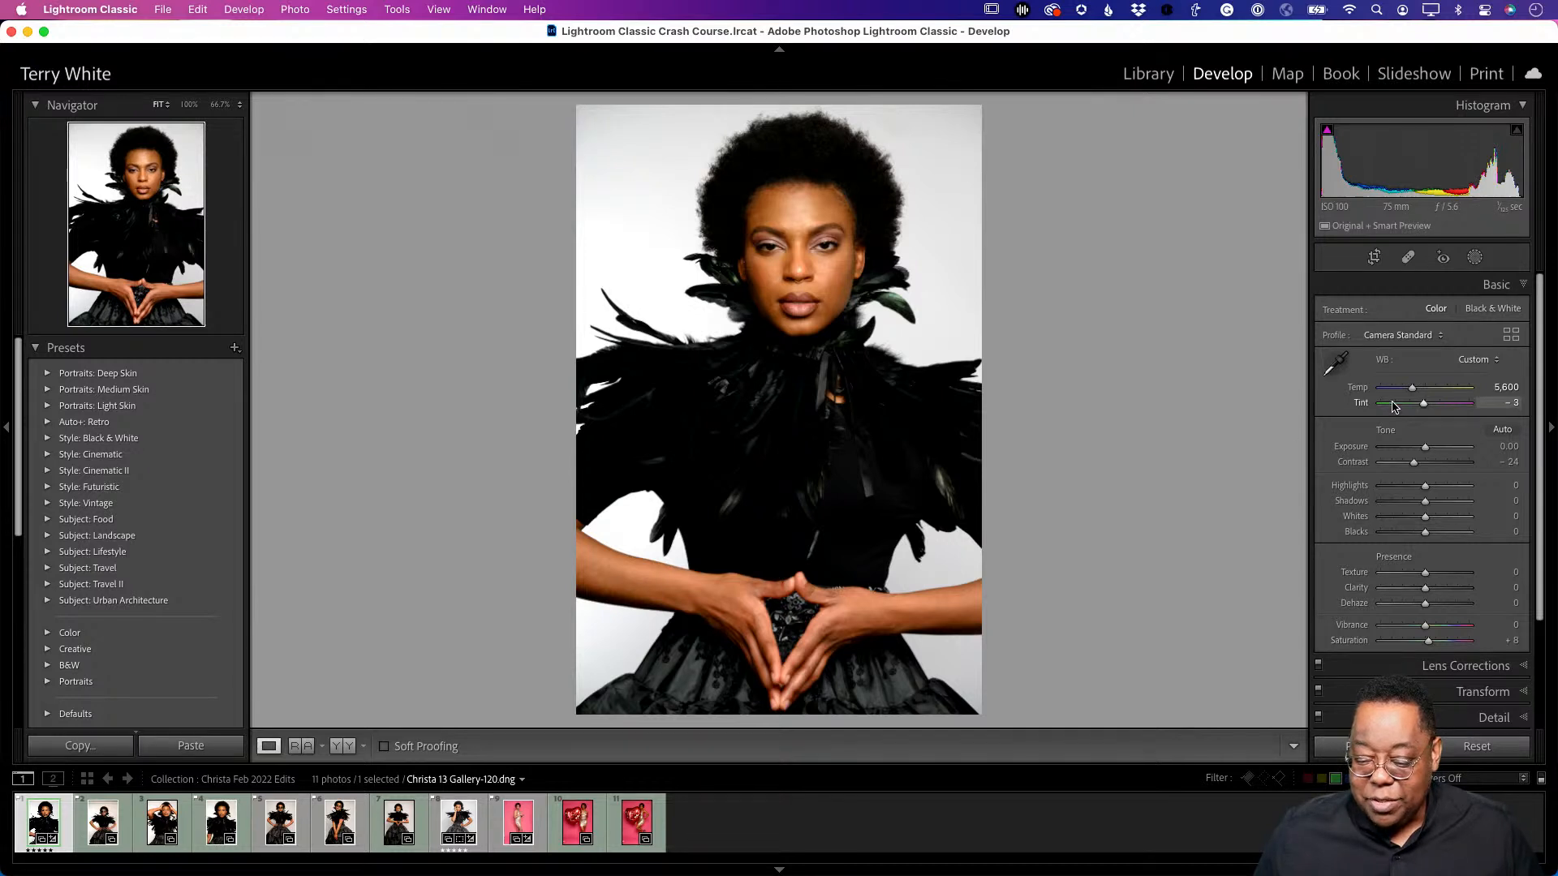
- Cool Temp to 5,337, drop vibrance to -11 and saturation to 0, and lift shadows to +16
drag(1410, 392, 1408, 393)
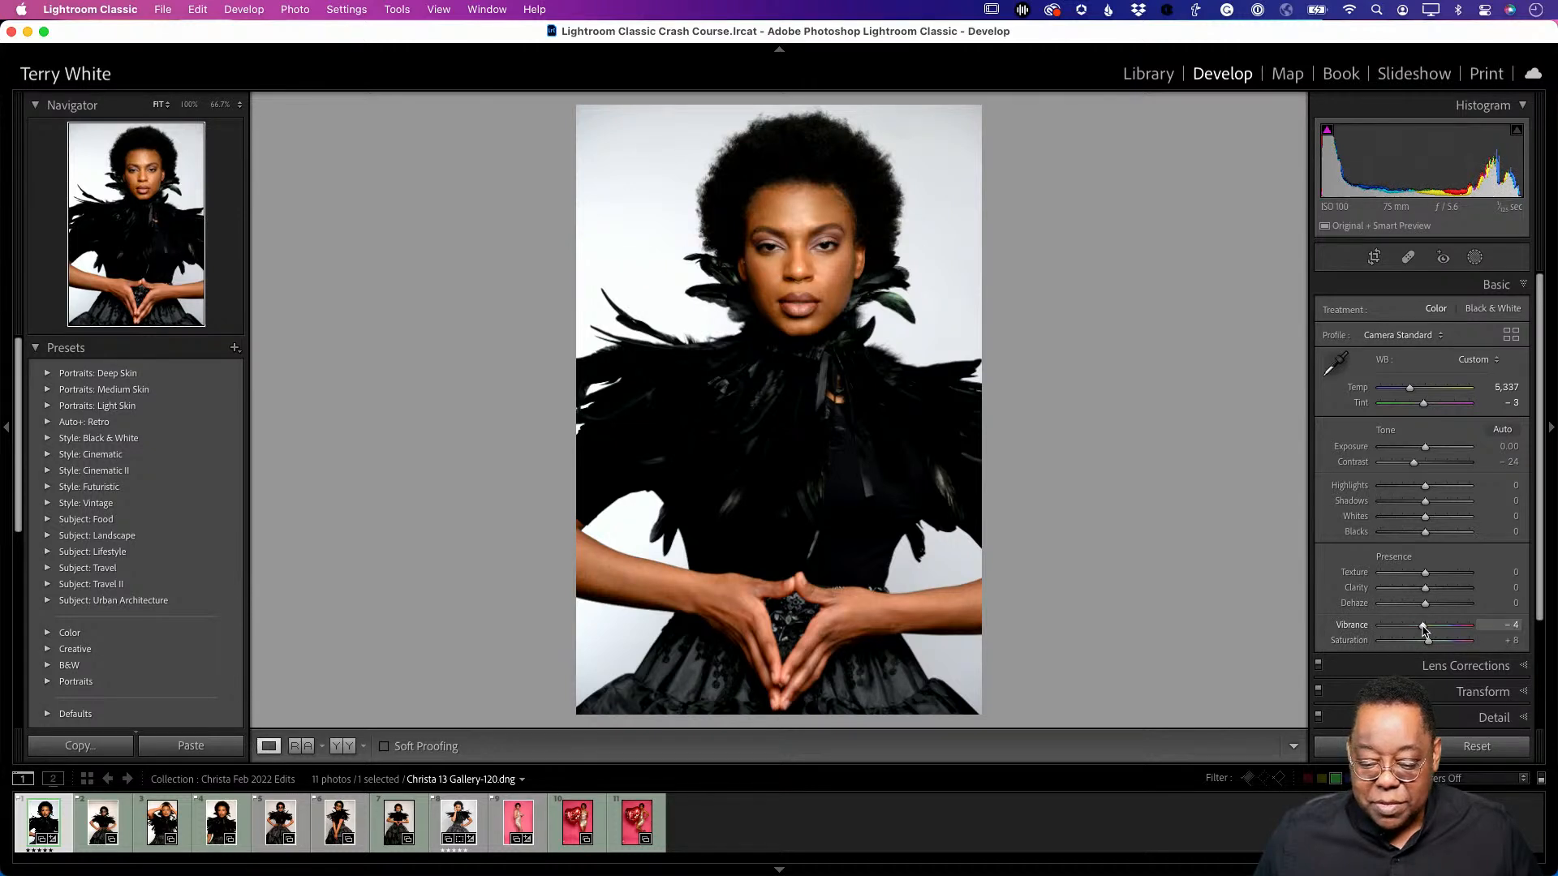
drag(1421, 630, 1418, 632)
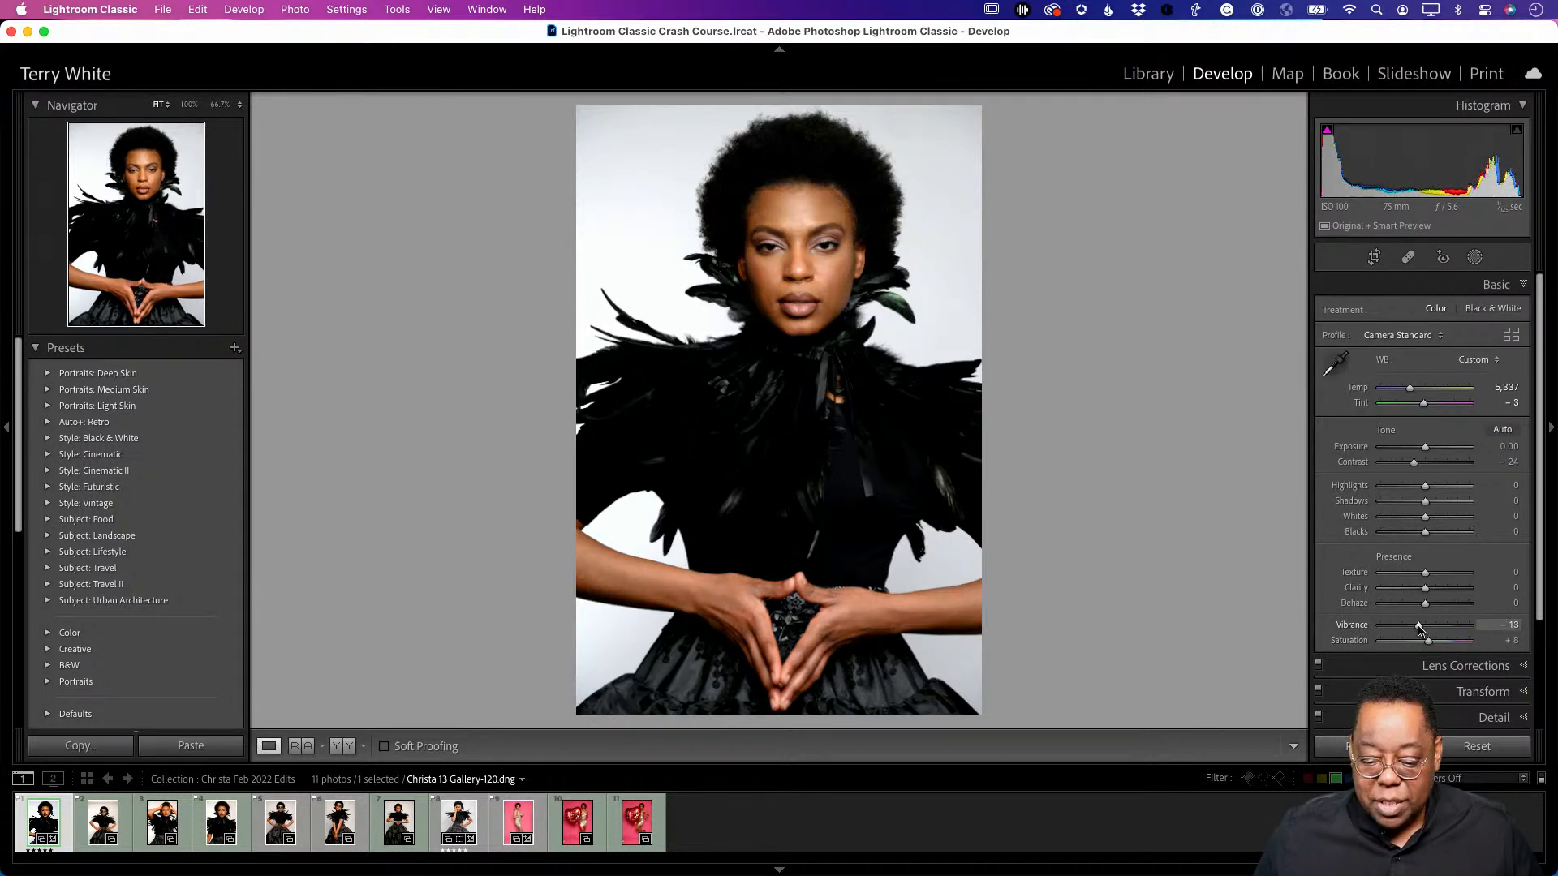
drag(1429, 640, 1425, 646)
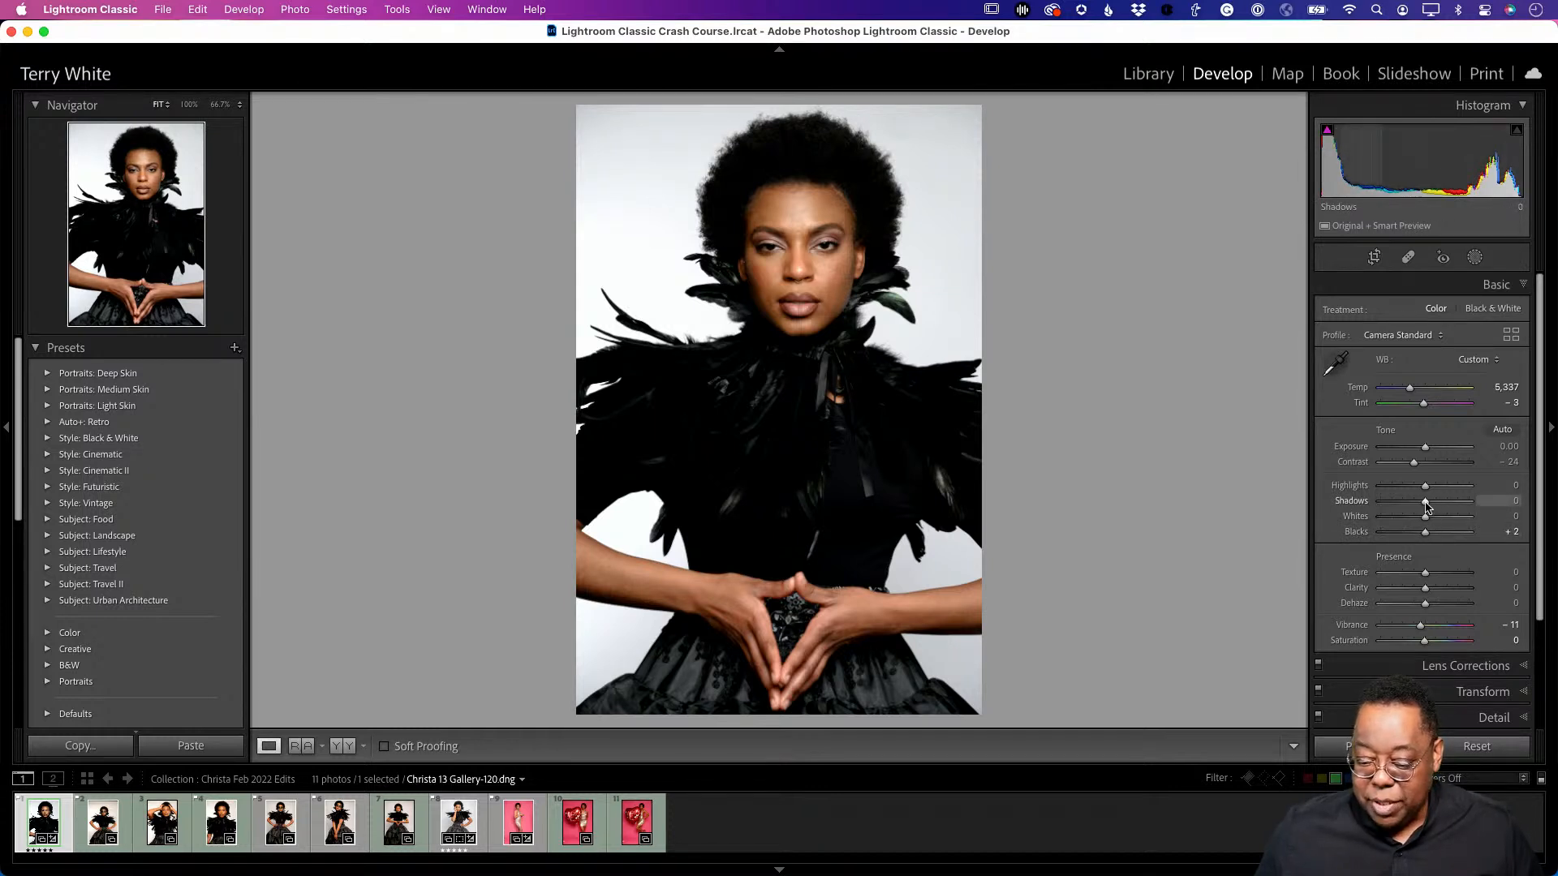
drag(1426, 508, 1407, 513)
drag(1404, 513, 1433, 509)
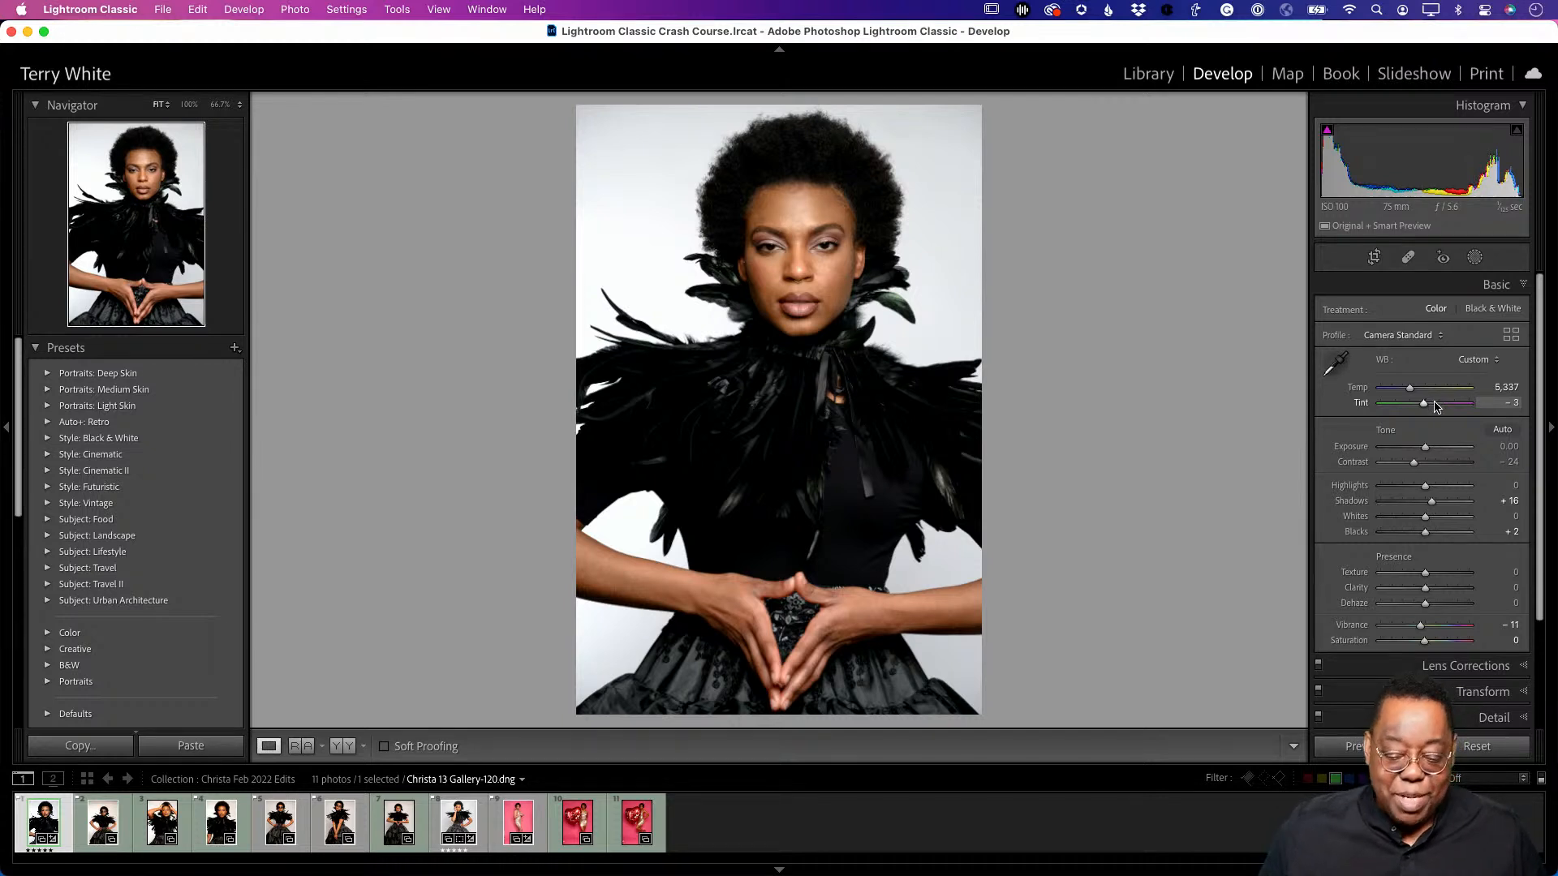
- Apply the Adobe Portrait profile, then reset the photo to Camera Standard and As Shot white balance
click(1404, 337)
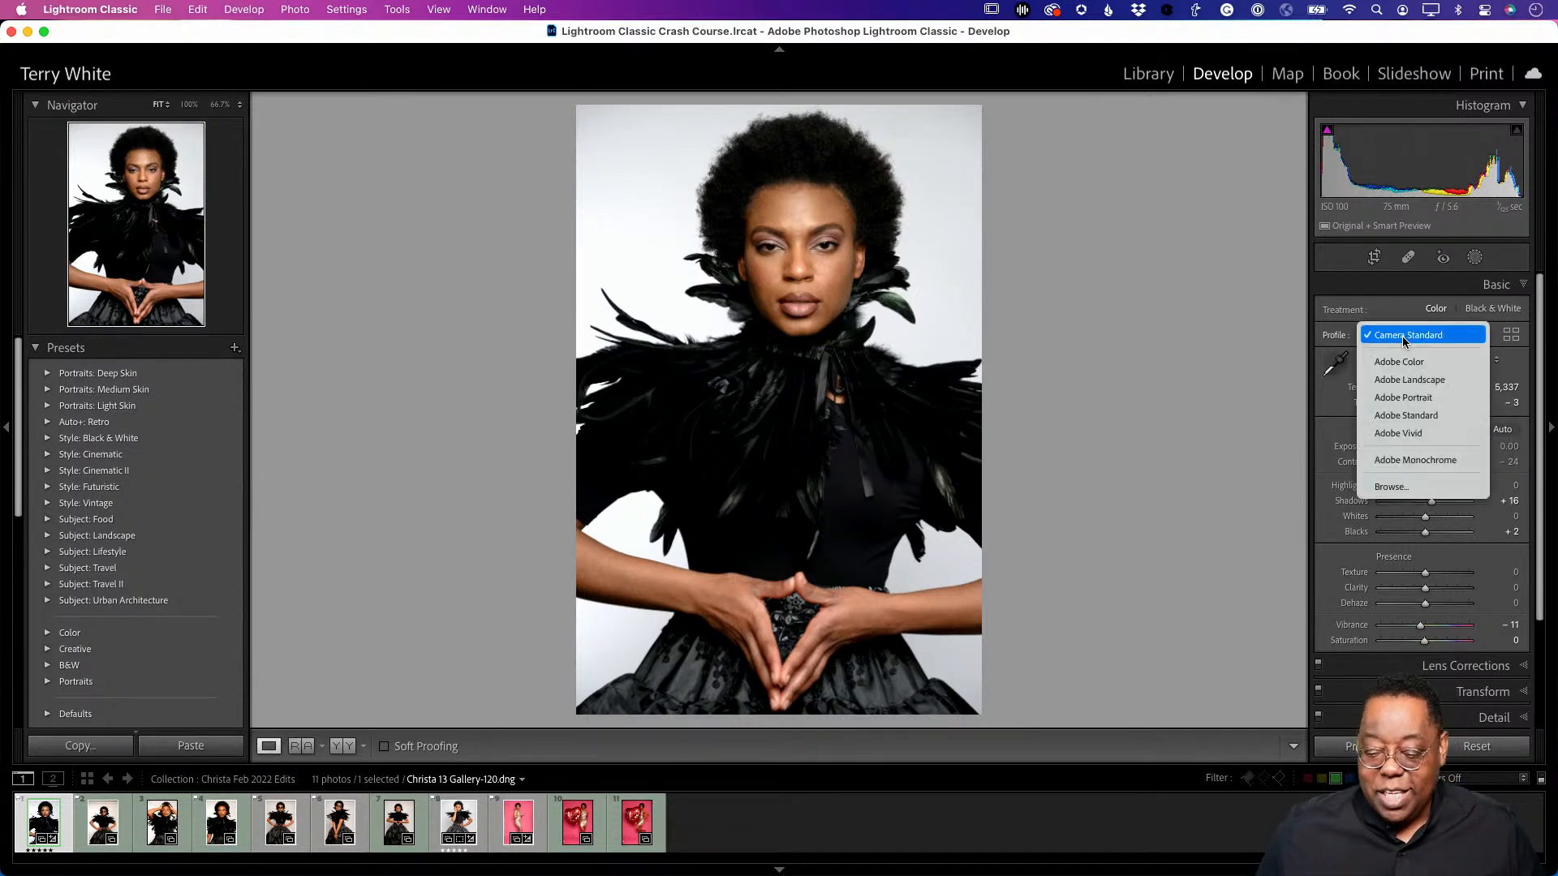
click(1419, 401)
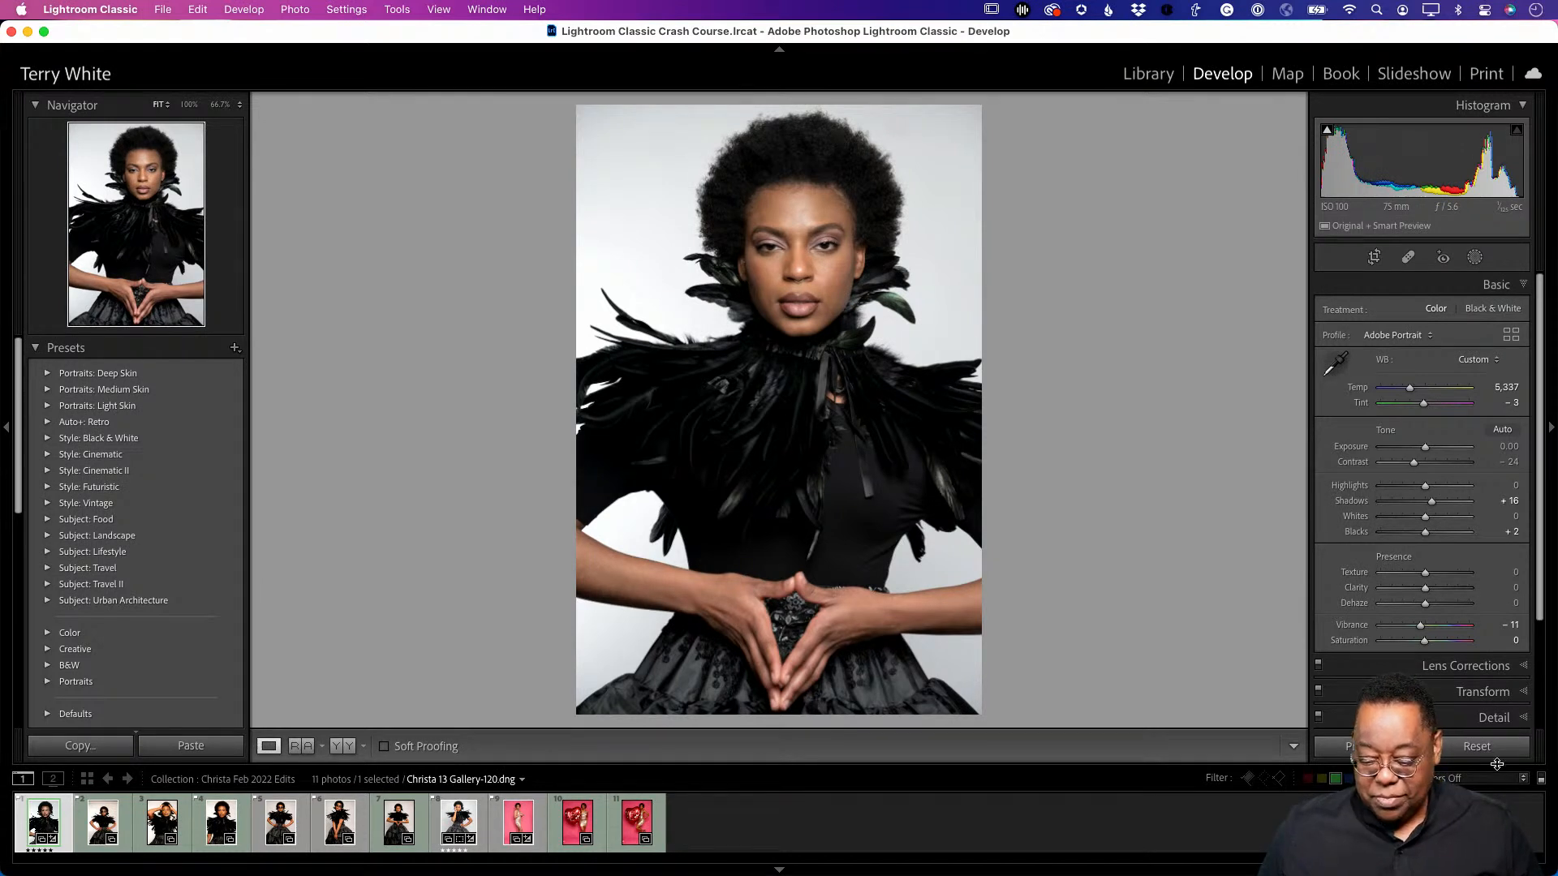
click(1478, 745)
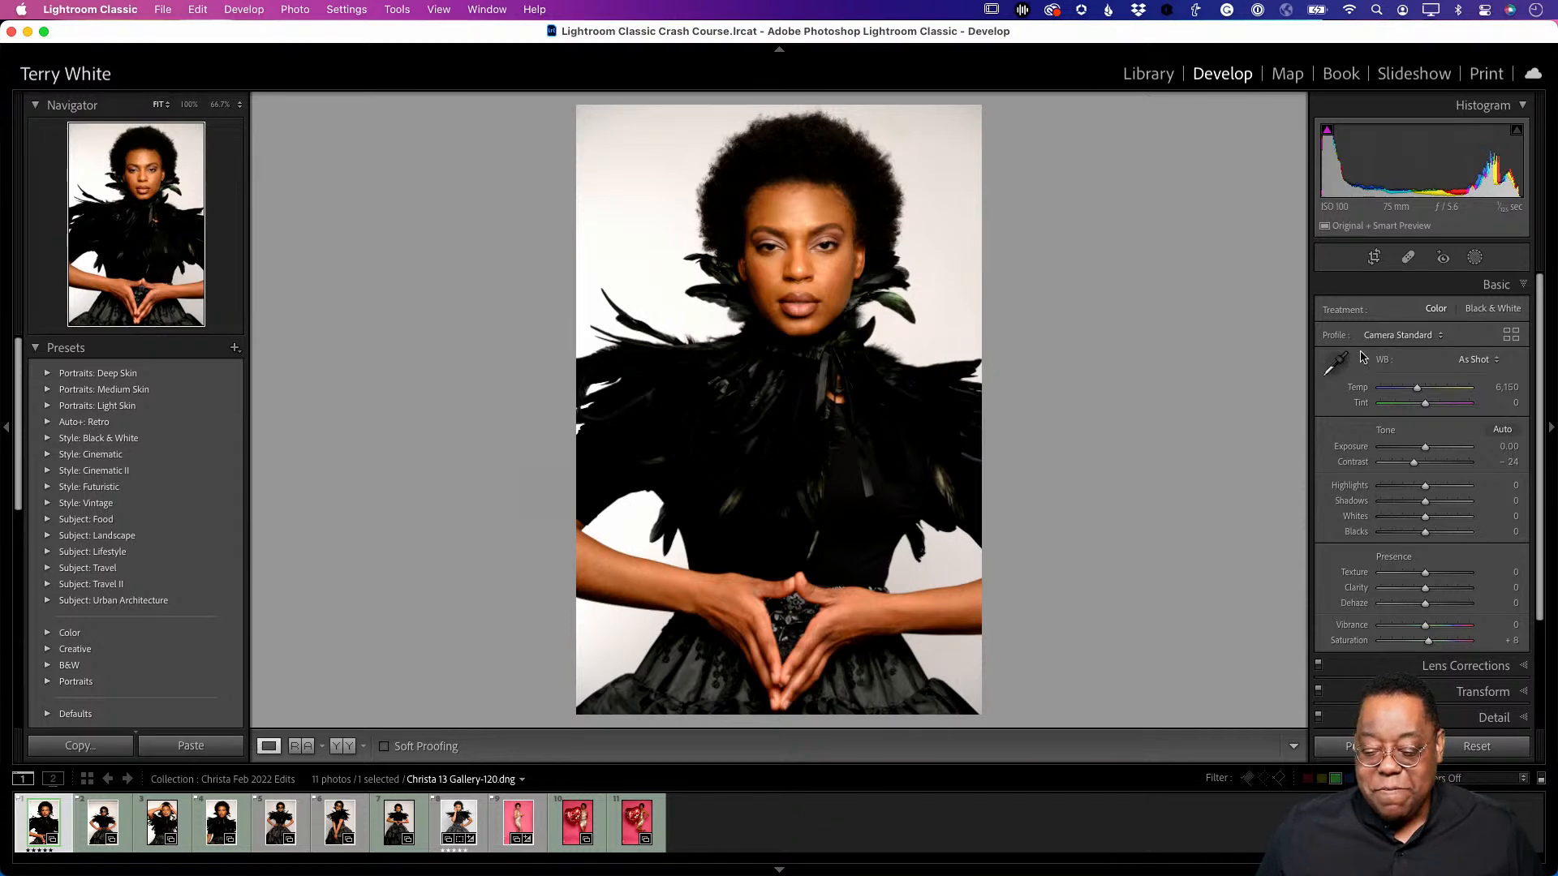
- Apply the Adobe Portrait profile to Gallery-120 and set its tones with Auto
click(1399, 337)
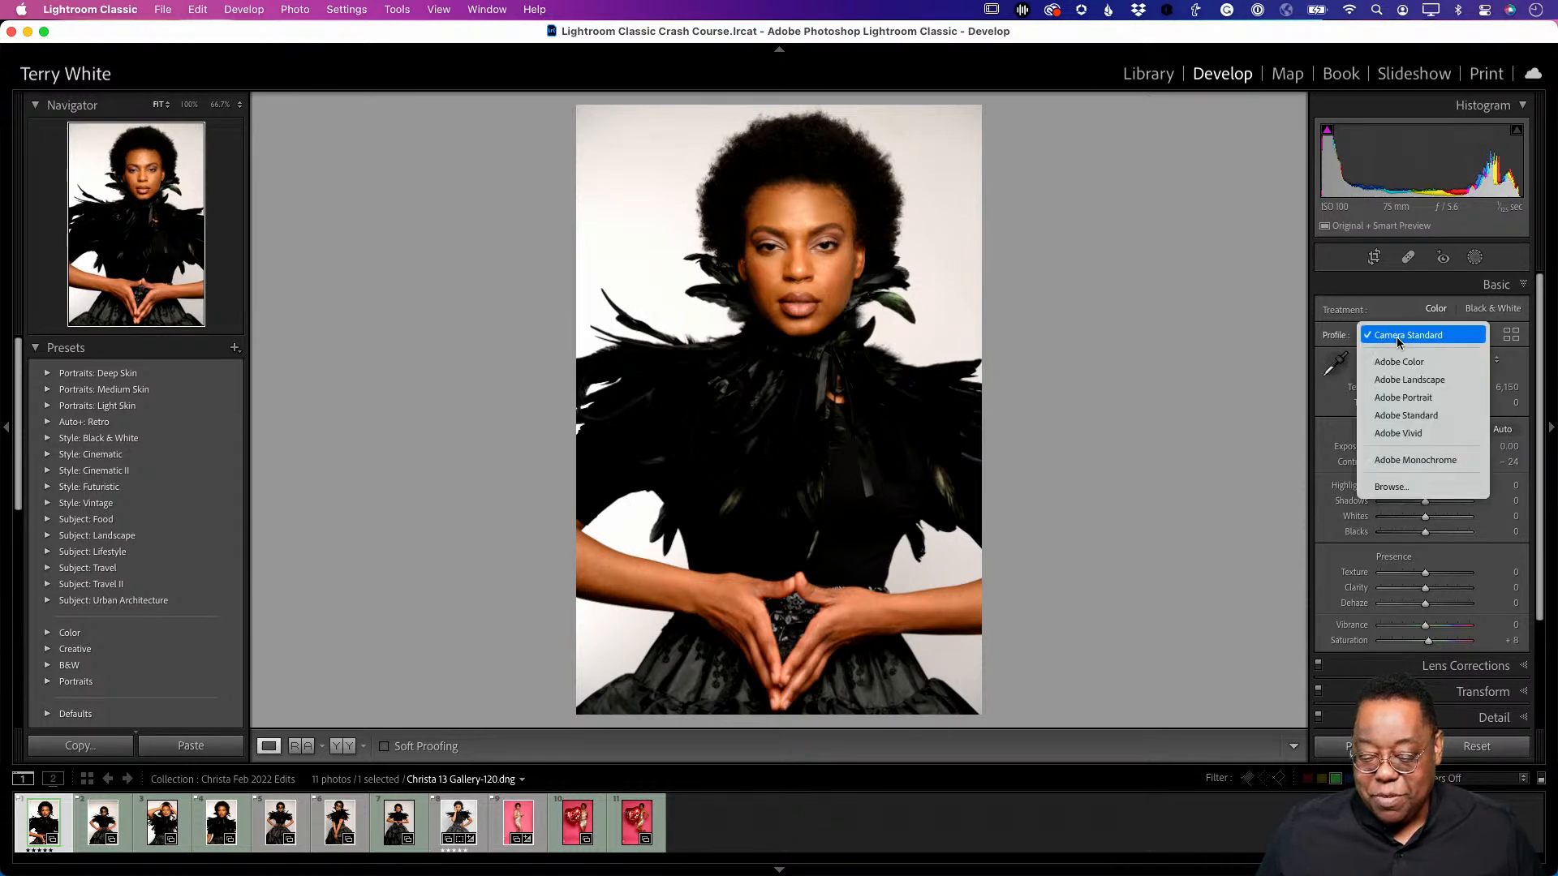
click(1406, 398)
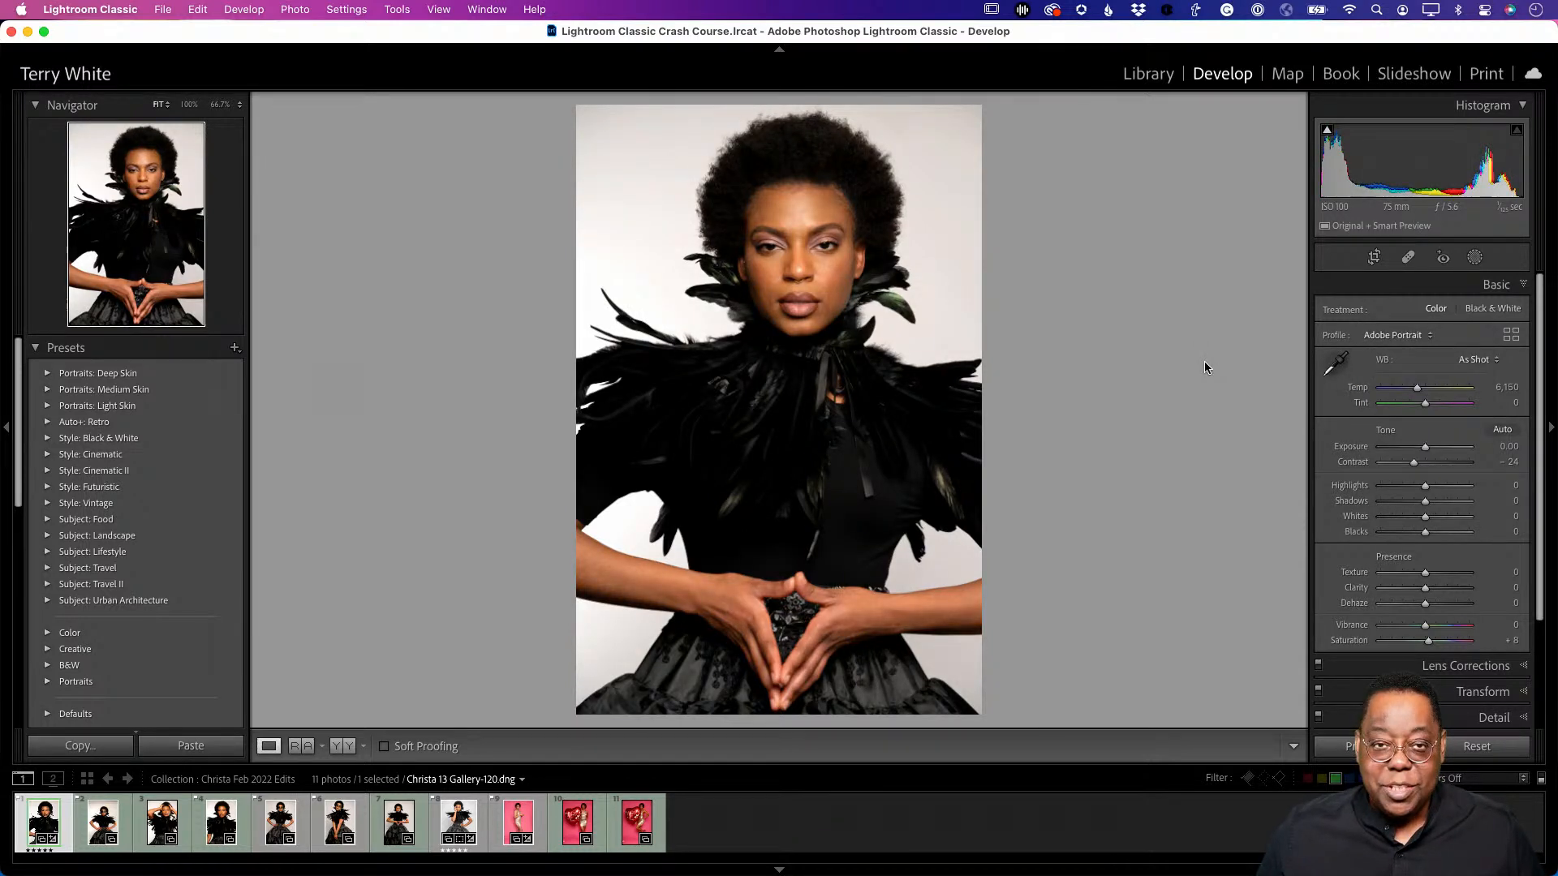
click(1502, 430)
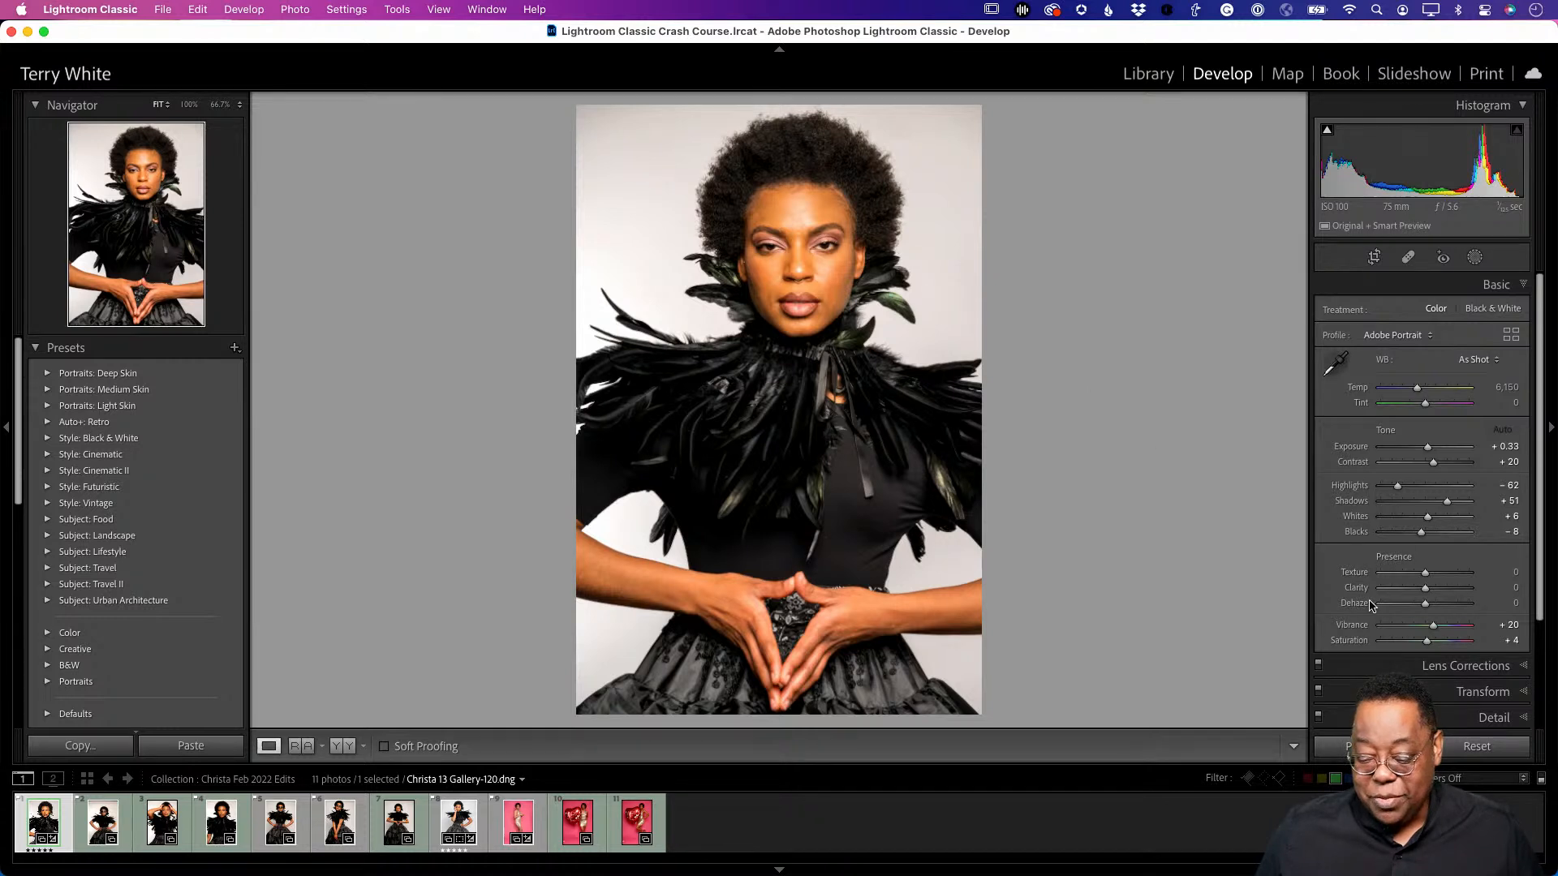
- Set Vibrance to 0, lower Saturation to −22, and neutralise white balance to 5,600 from the backdrop
click(1513, 627)
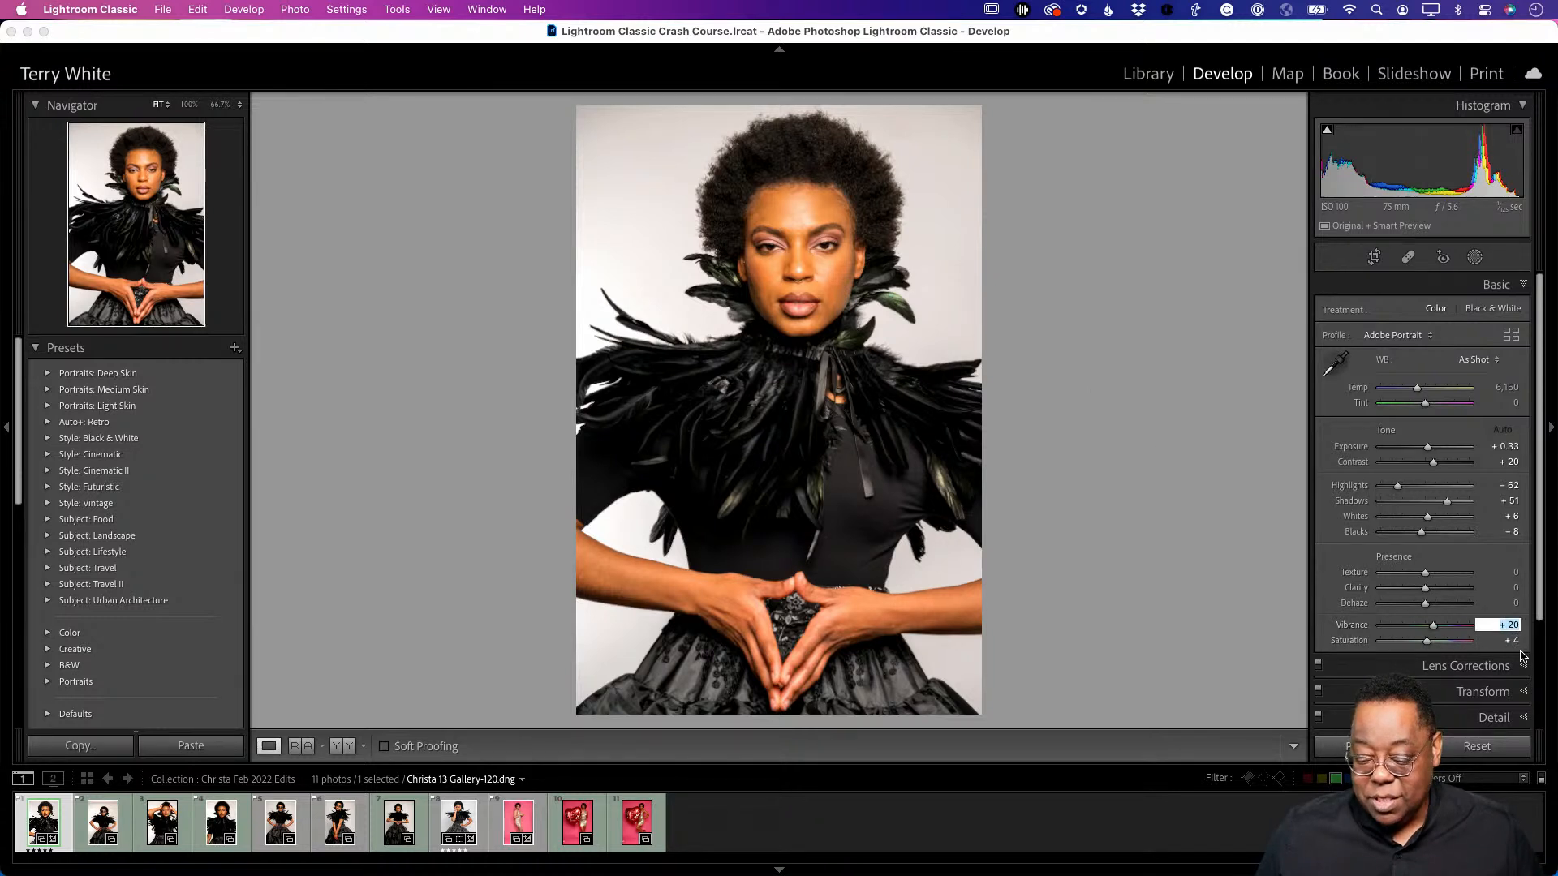
text(0)
key(Tab)
text(0)
key(Tab)
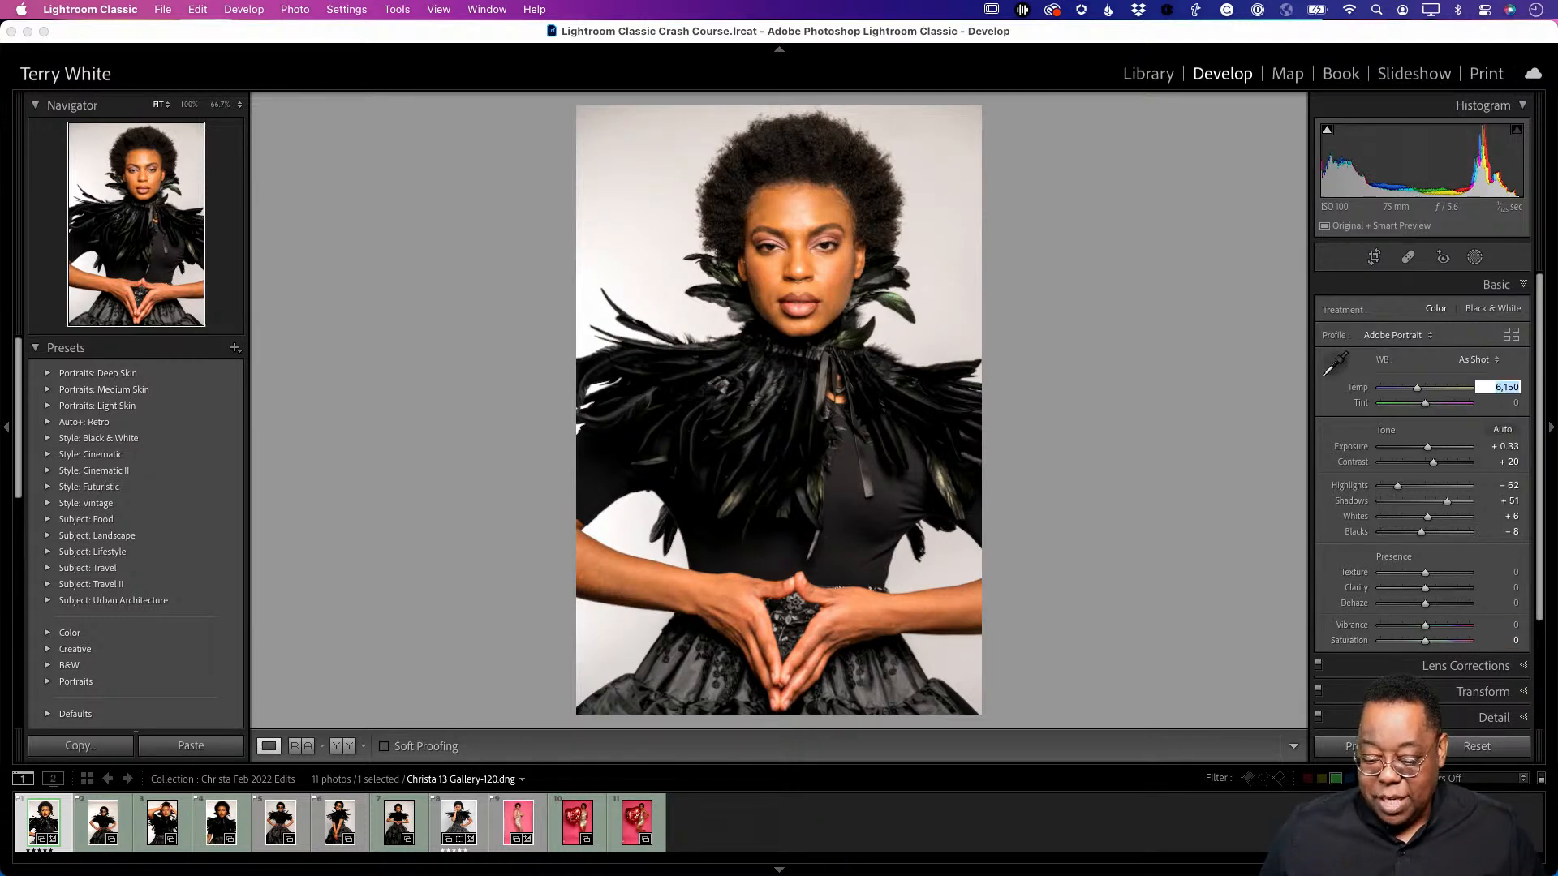
click(1427, 649)
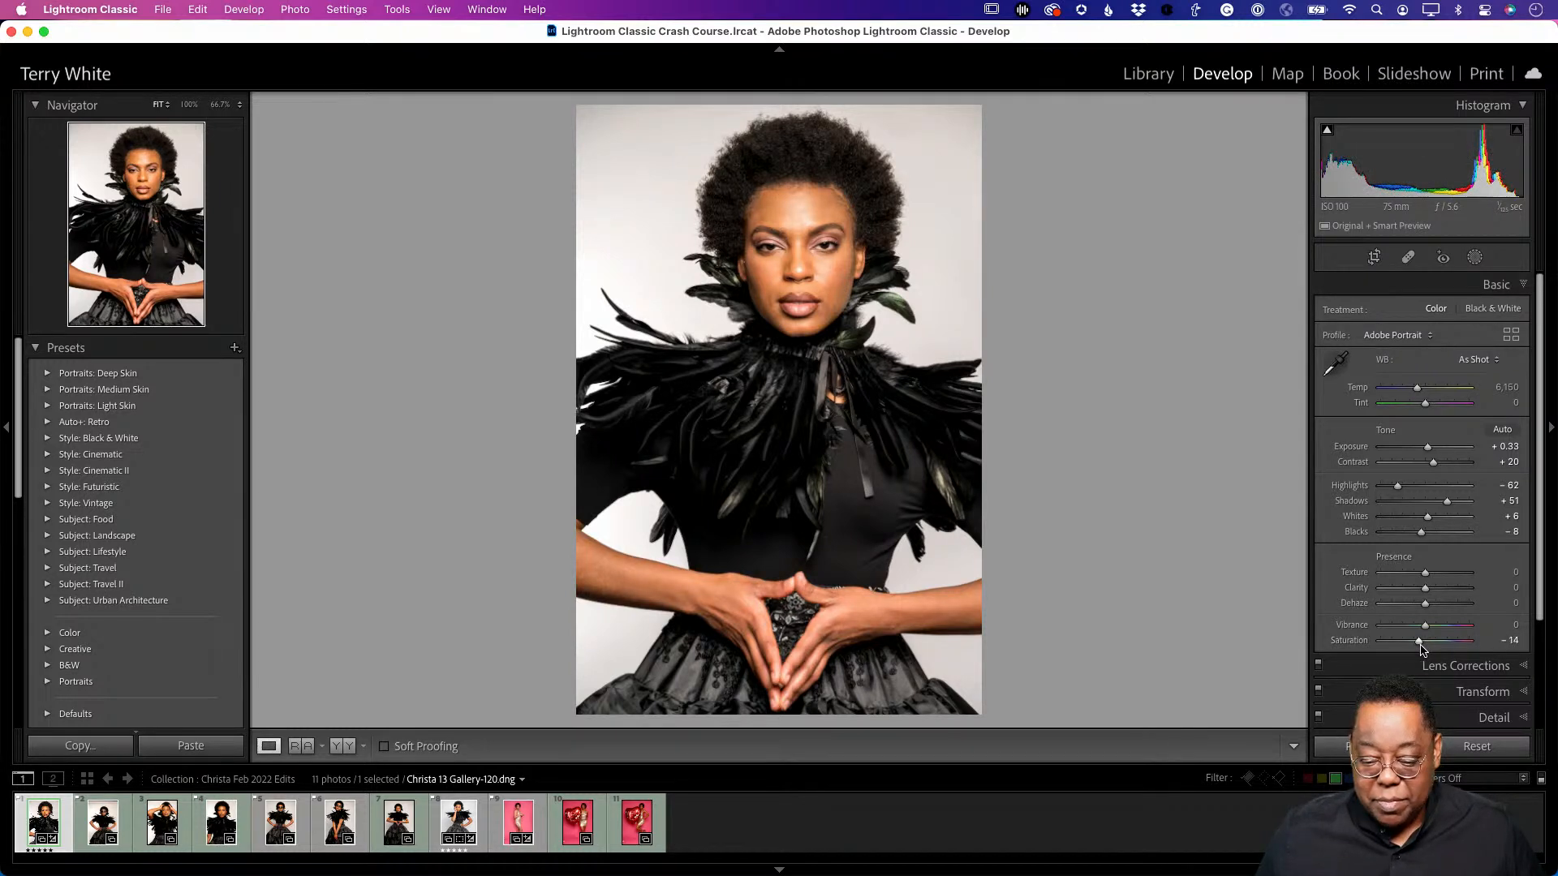
drag(1420, 648, 1423, 648)
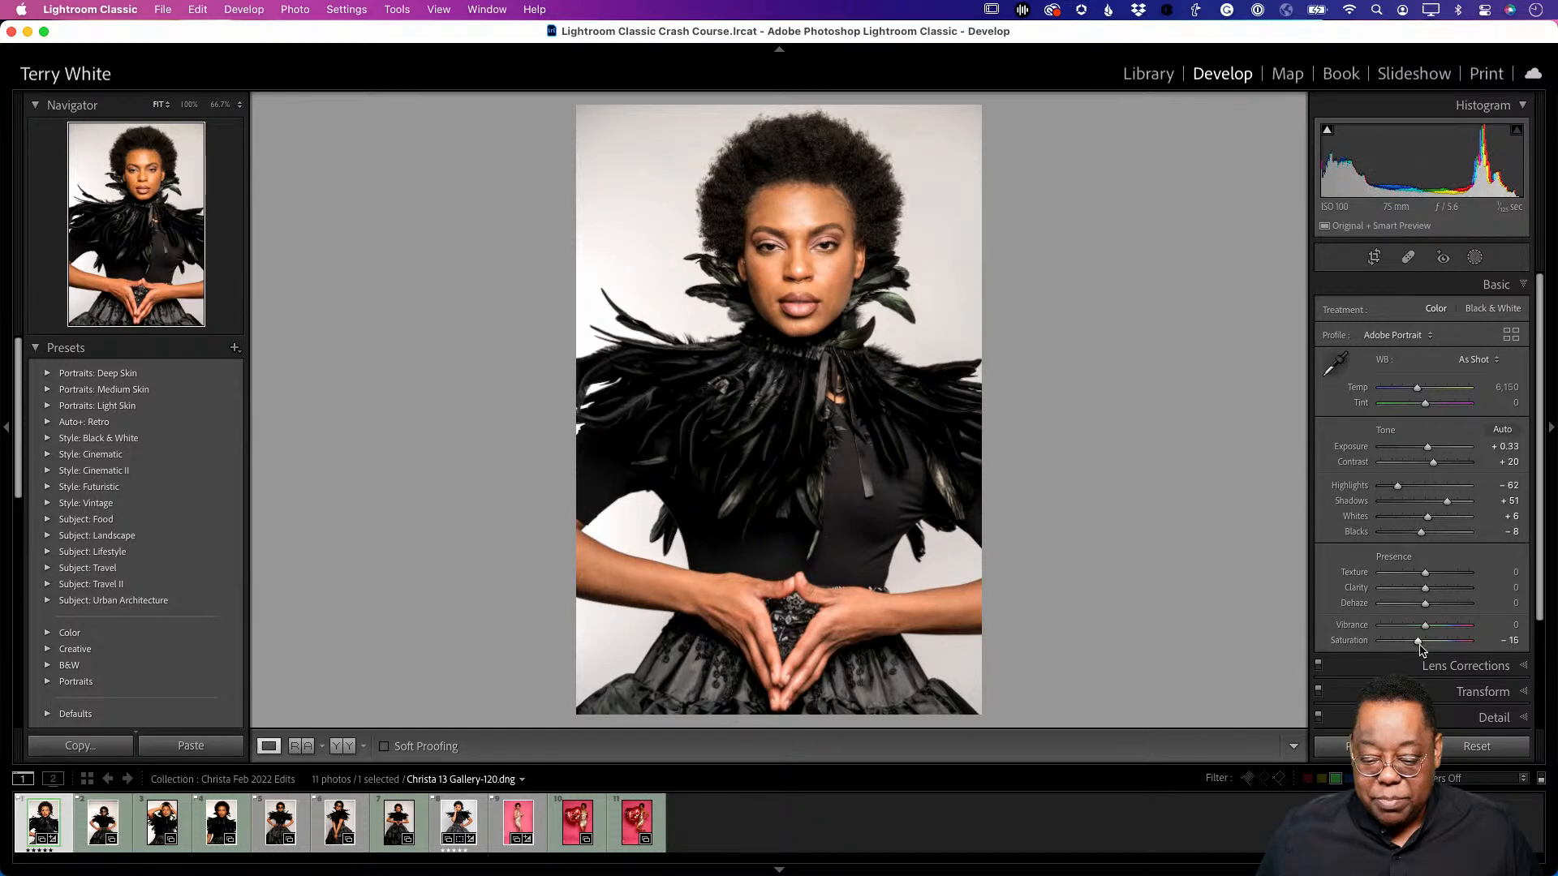
drag(1419, 646, 1416, 646)
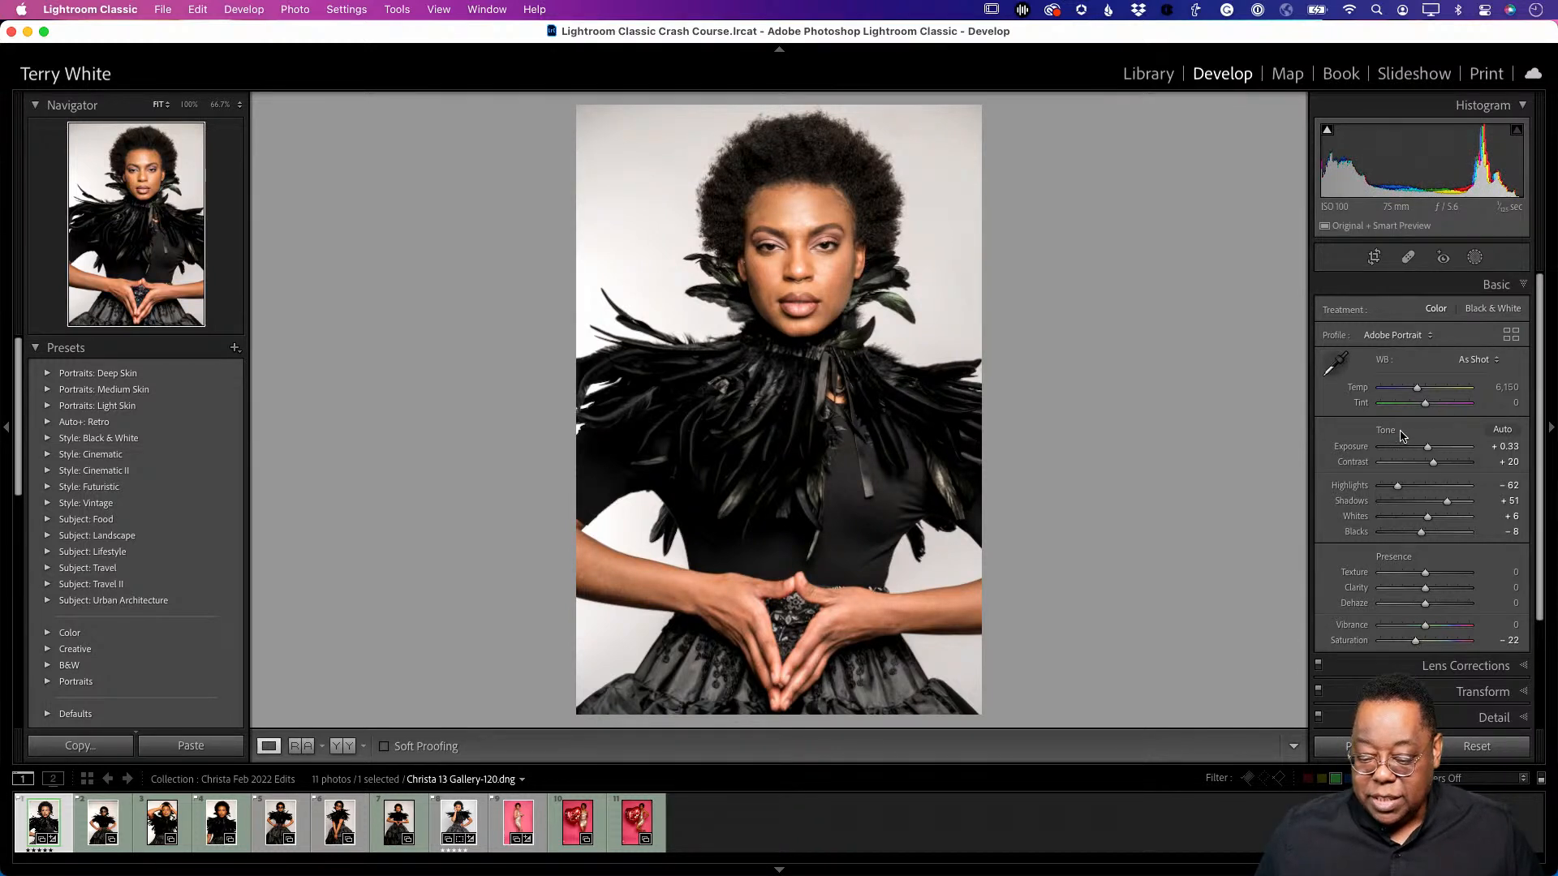
click(1337, 363)
click(956, 130)
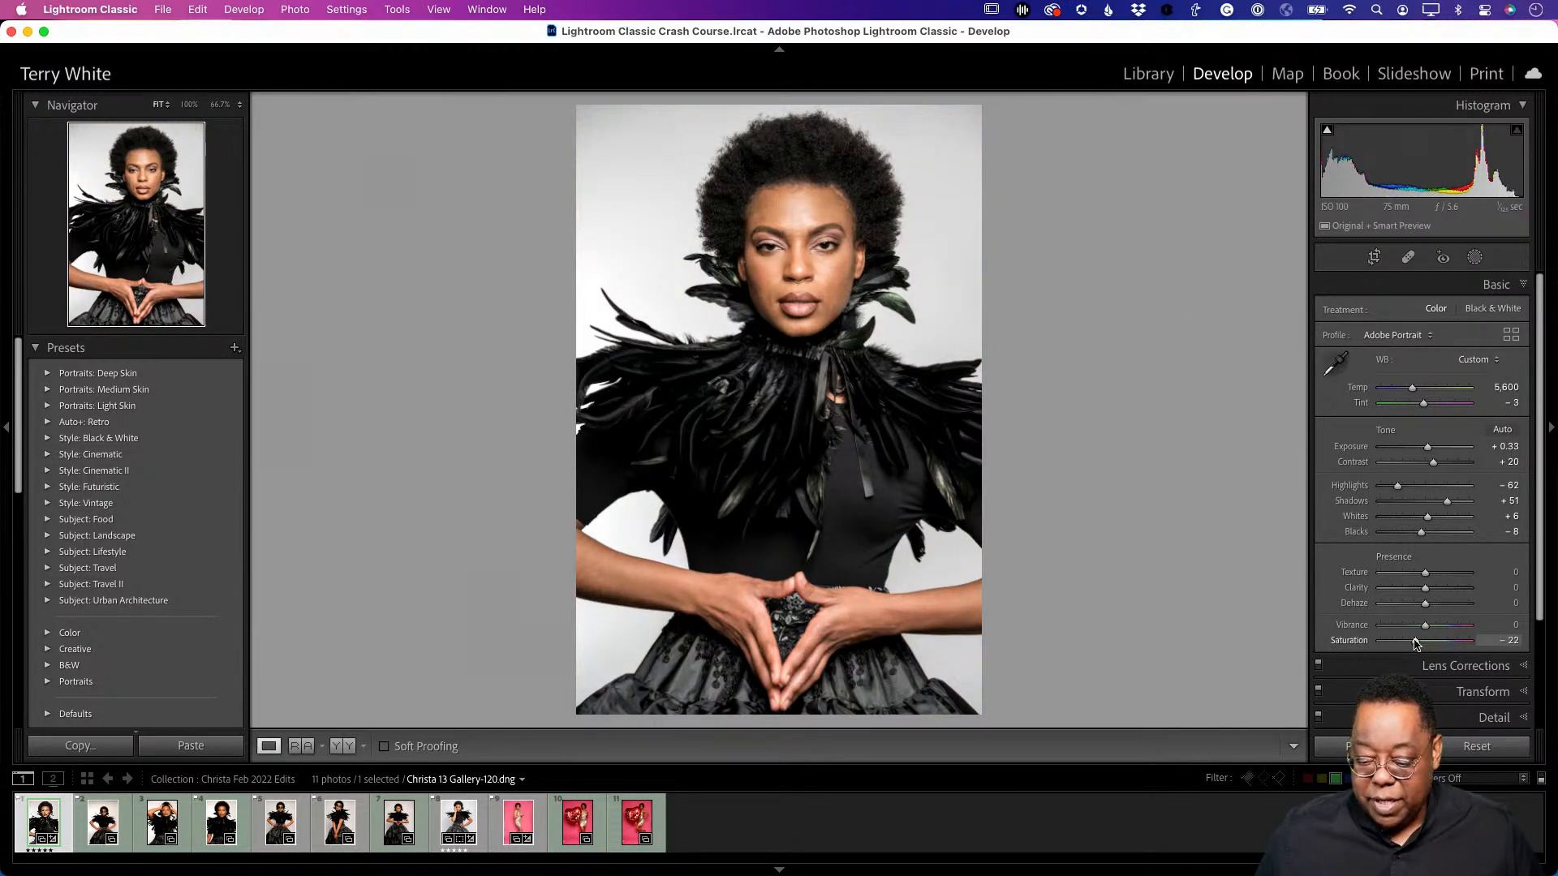
- Finish Gallery-120 with Saturation at −29 and Blacks at +22
drag(1416, 645, 1412, 643)
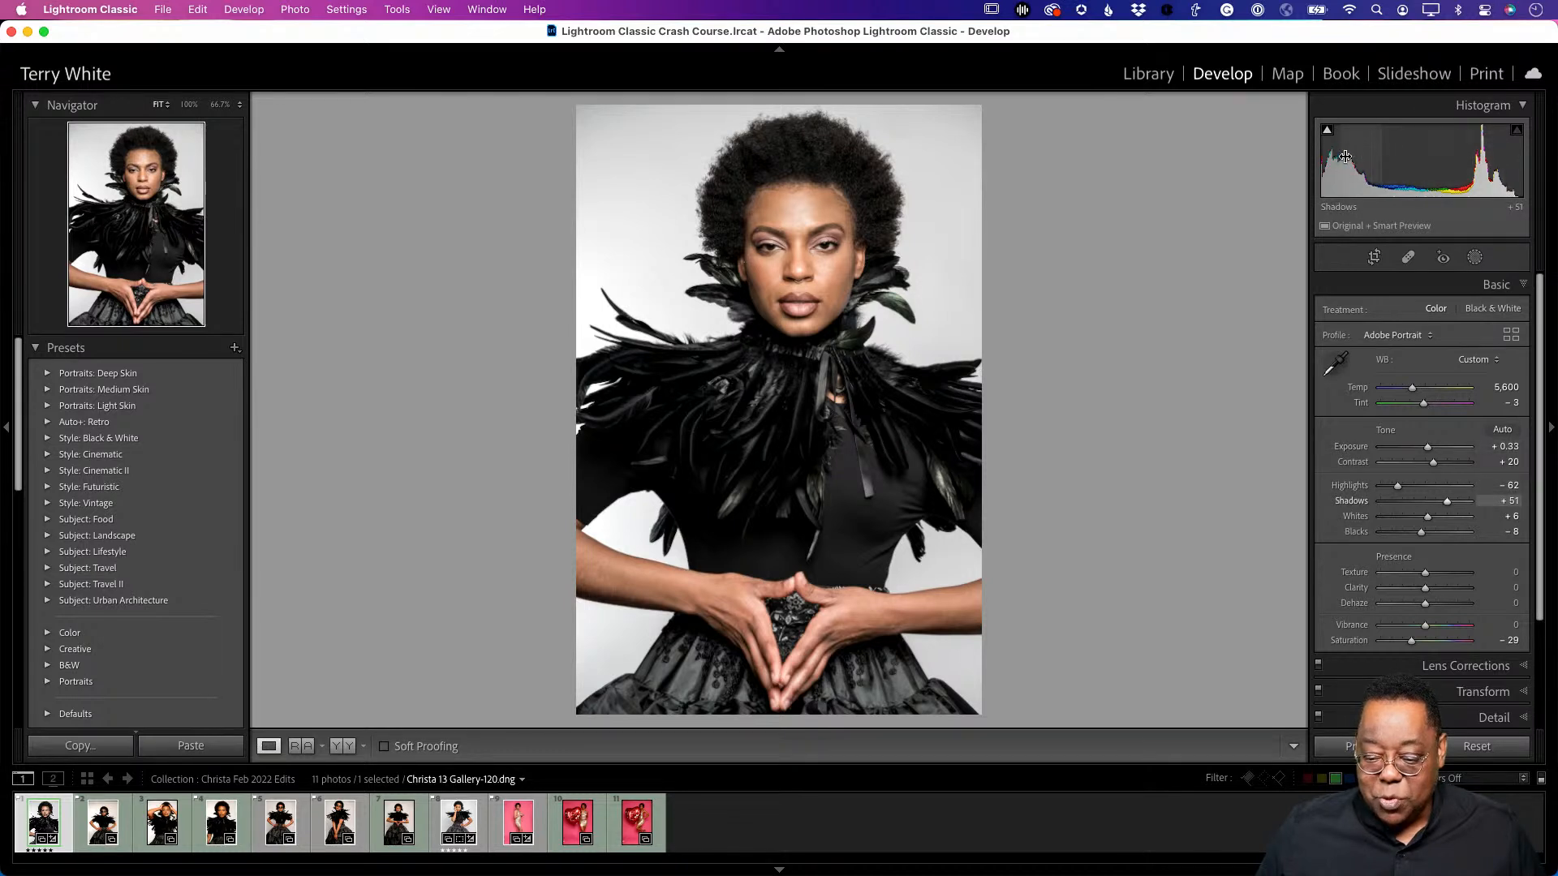
mouse_move(1327, 137)
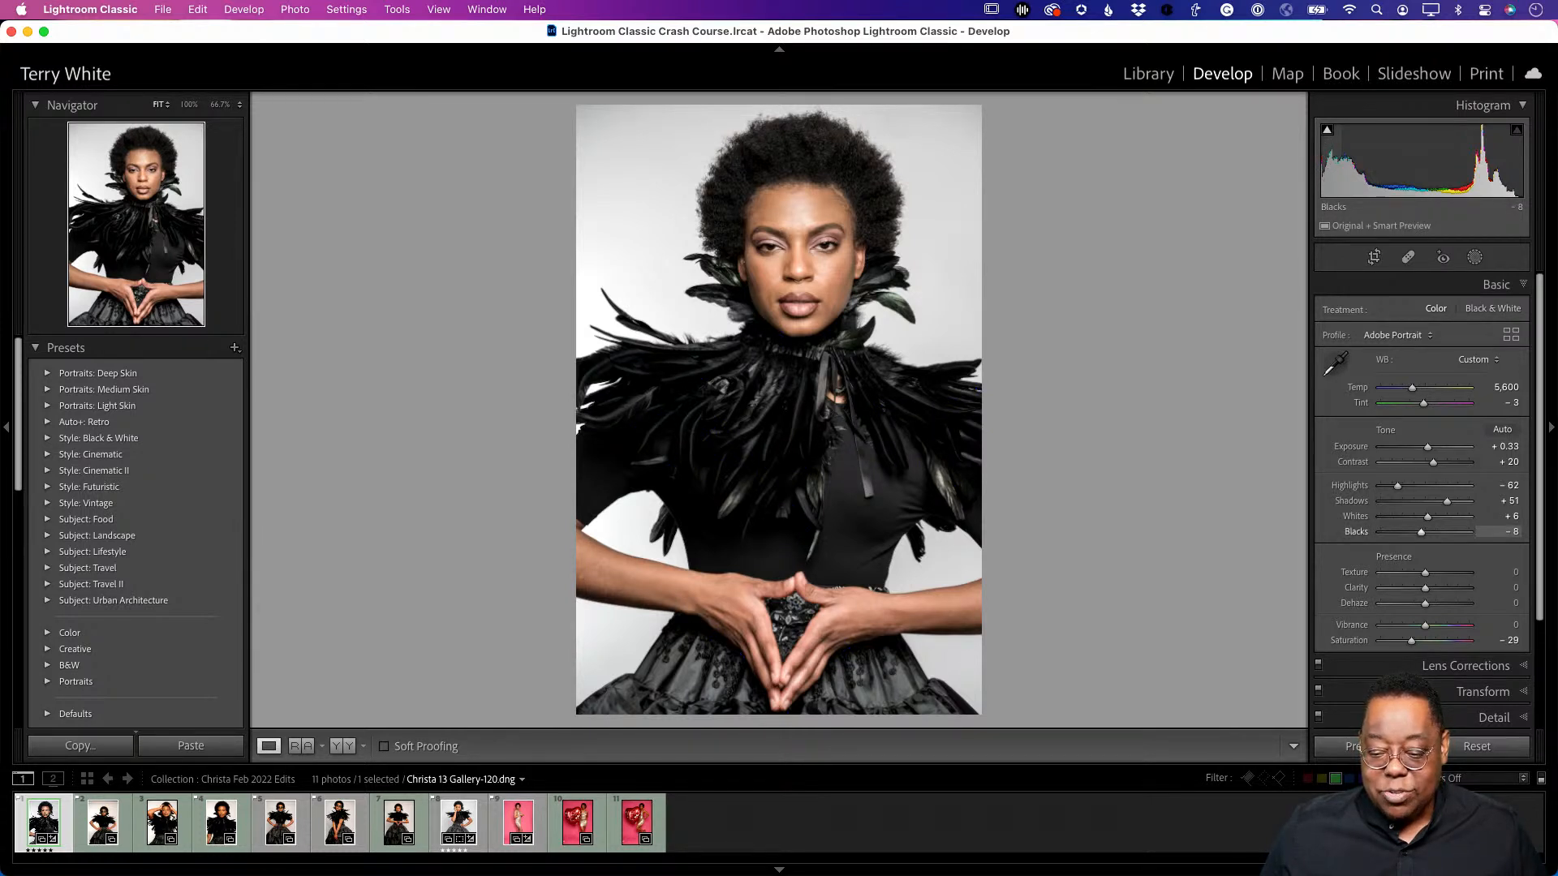
drag(1327, 170, 1363, 170)
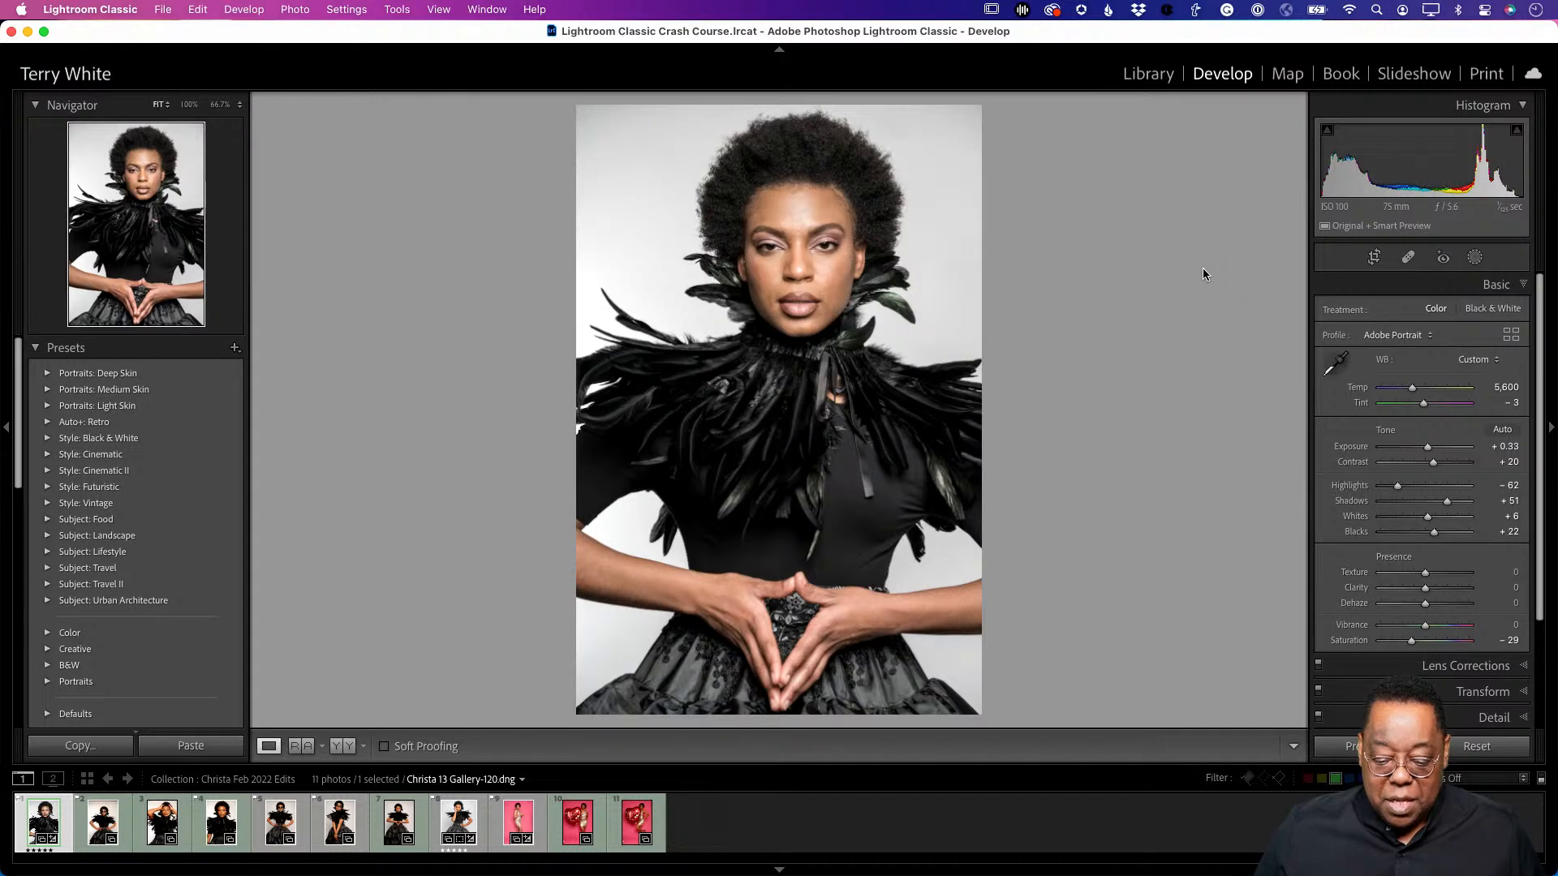
- Switch to Christa 13 Gallery-171 from the grid and open it in Develop
key(g)
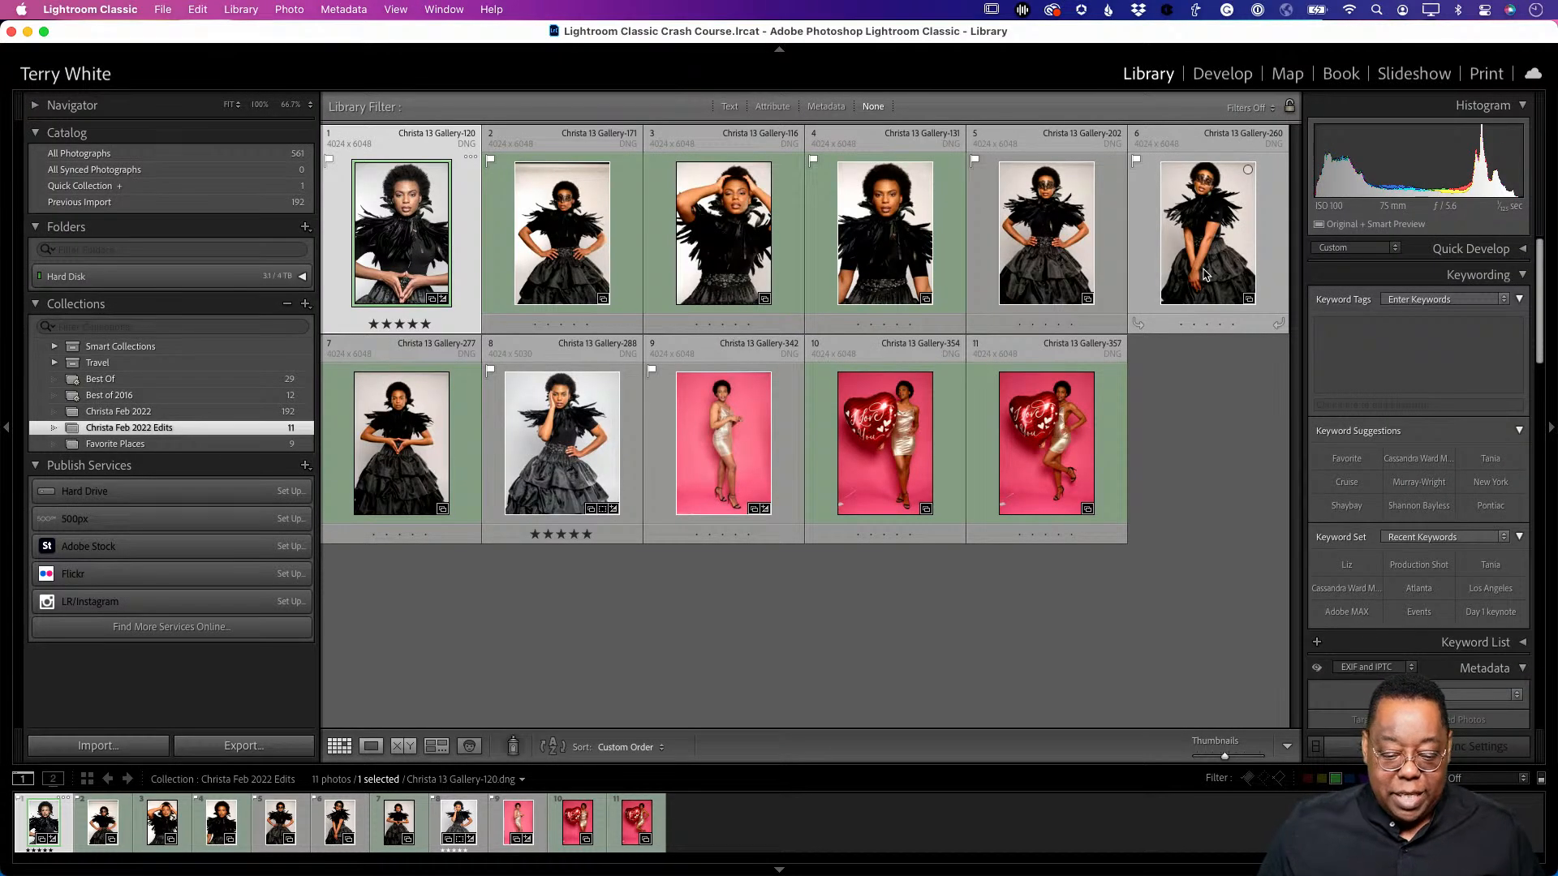
click(574, 258)
key(d)
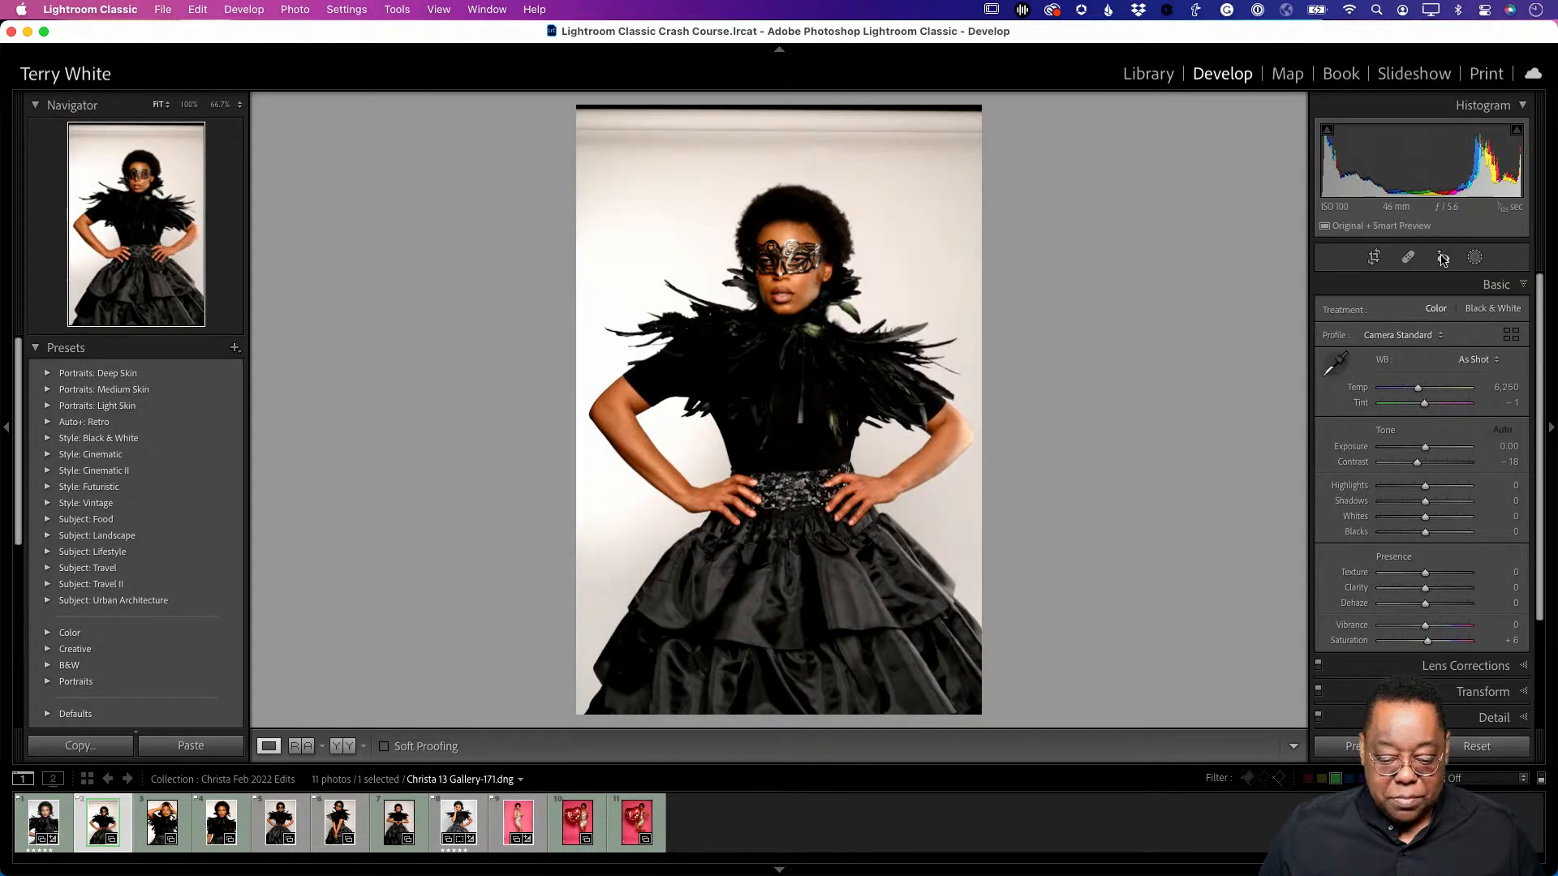
click(1412, 340)
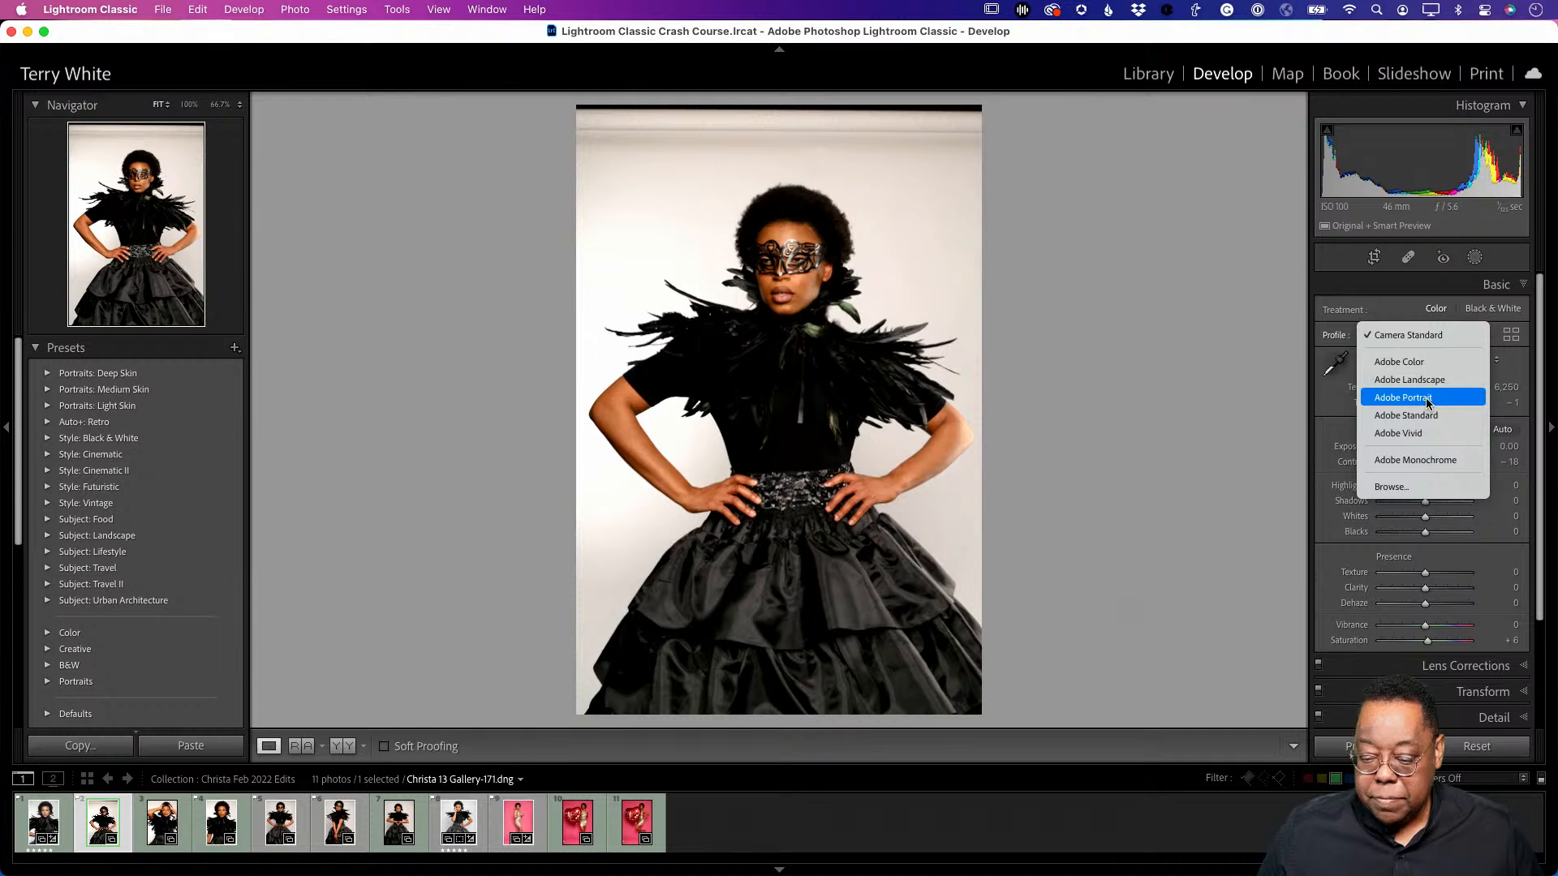
- Give Gallery-171 Adobe Portrait, backdrop white balance 5,450, auto tones and slightly lower vibrance
click(1427, 403)
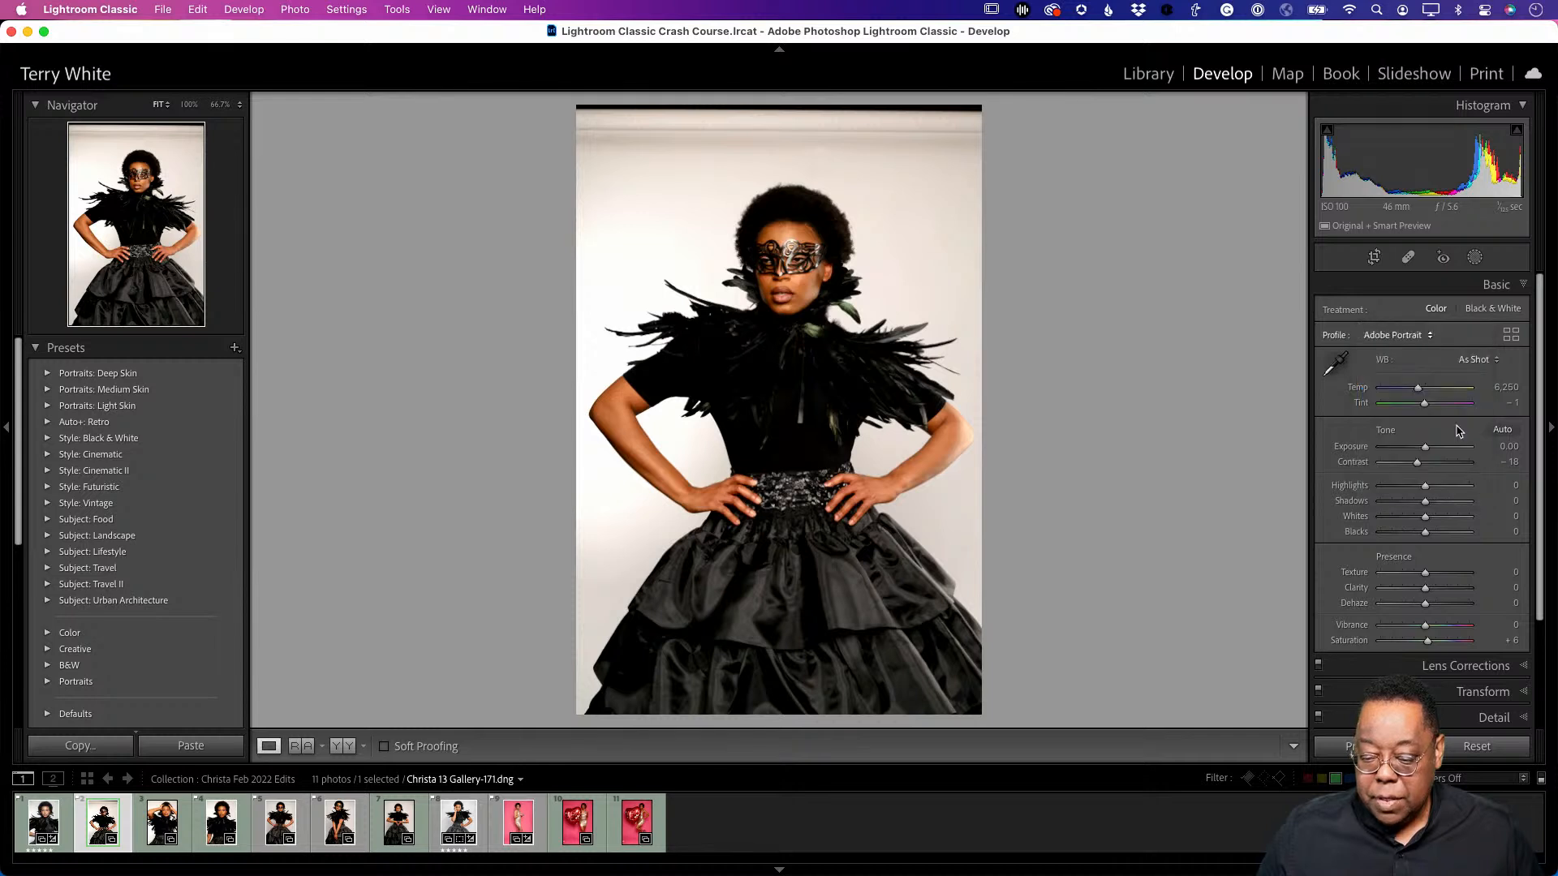
click(1335, 363)
click(968, 156)
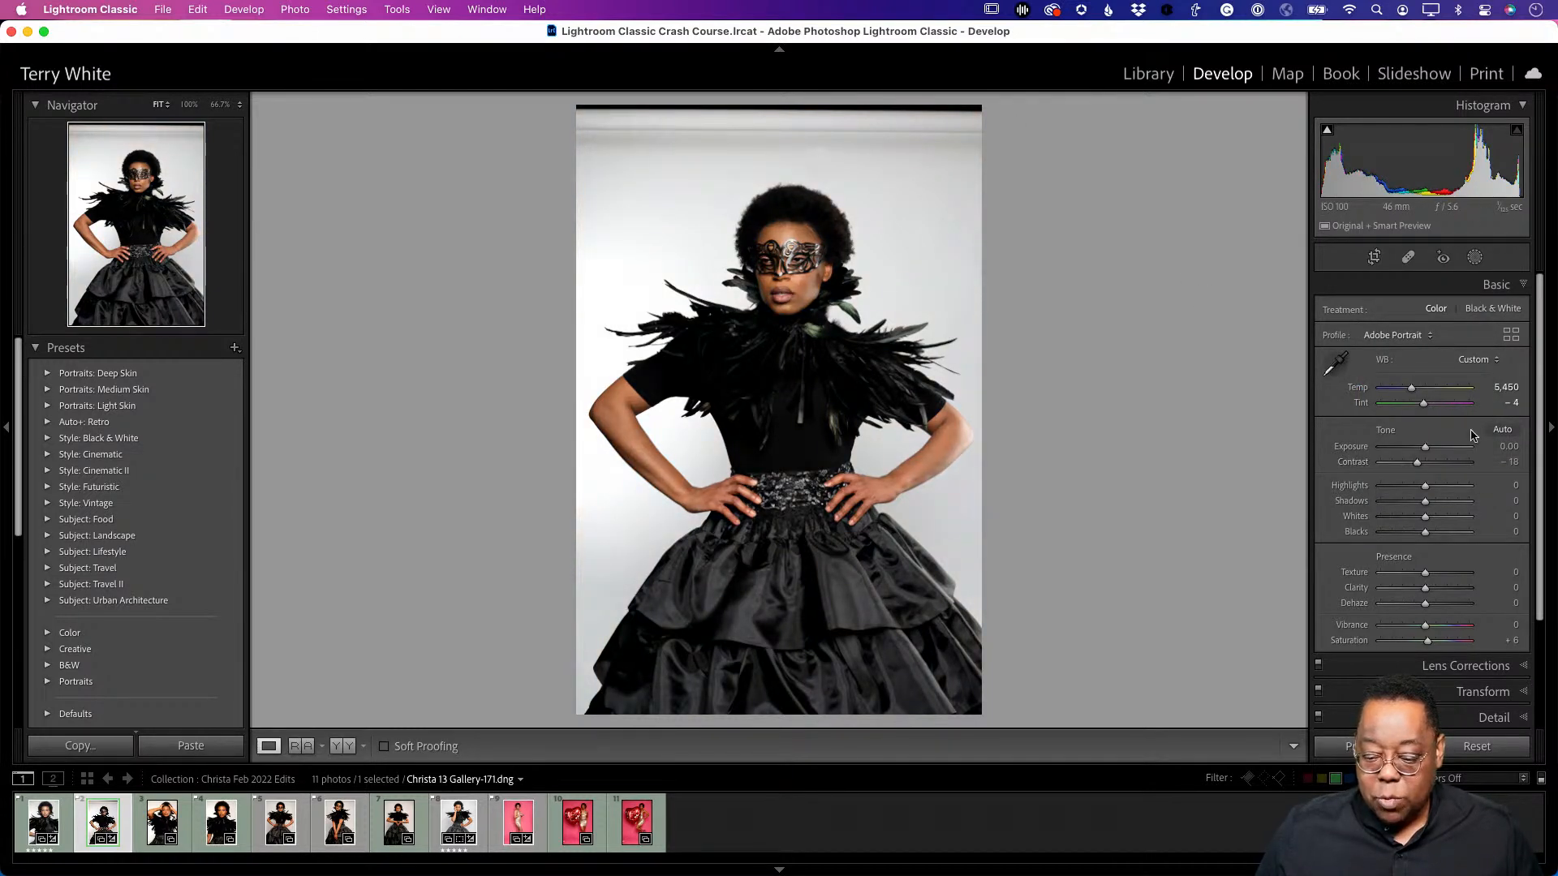
click(1503, 430)
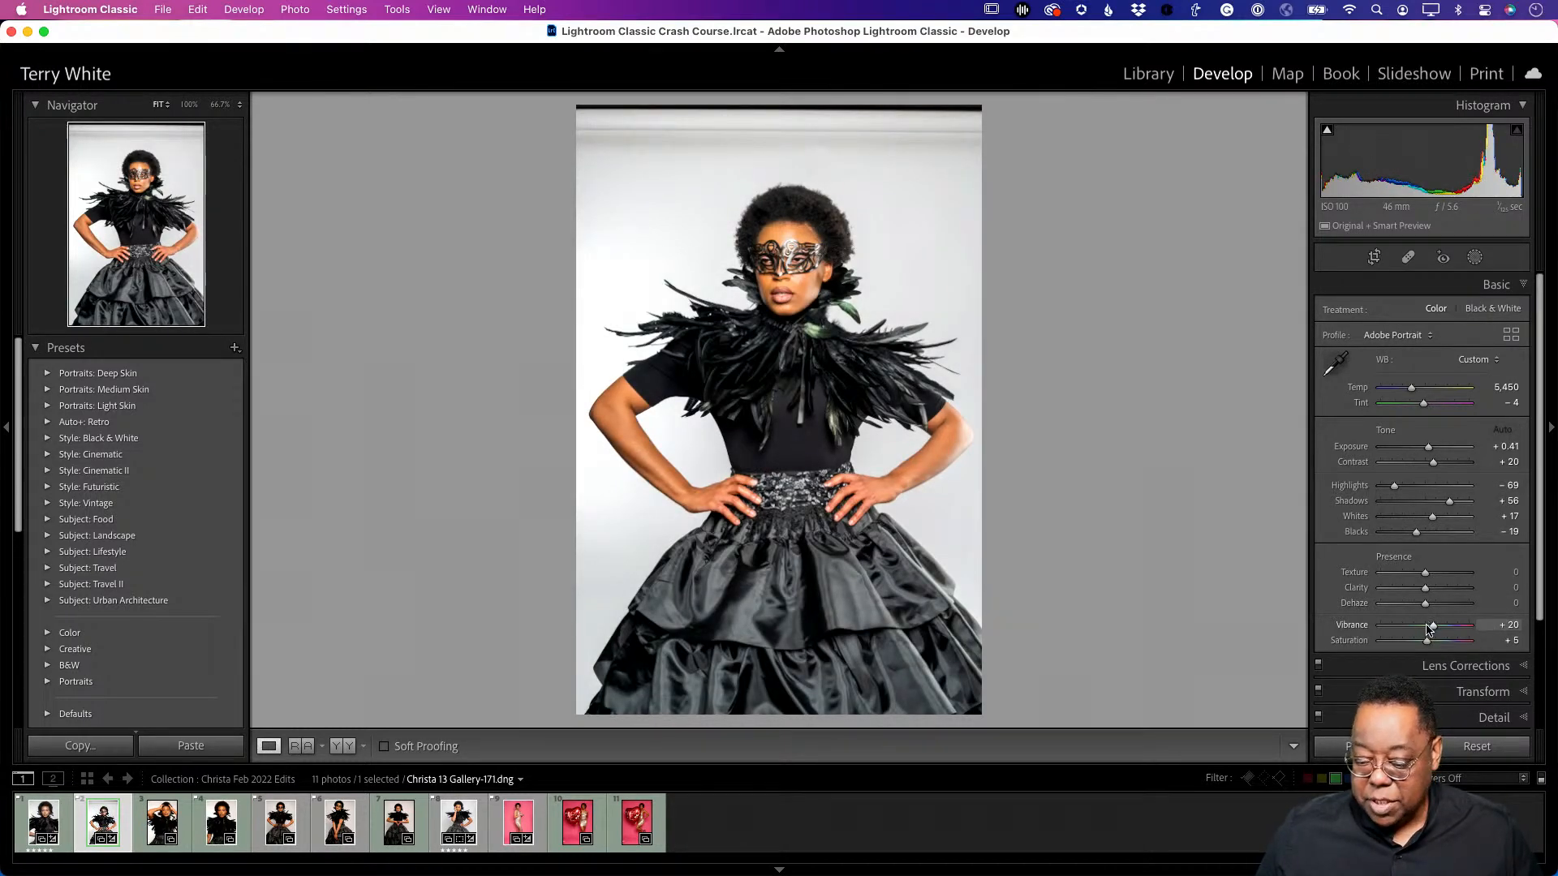
drag(1432, 628, 1428, 629)
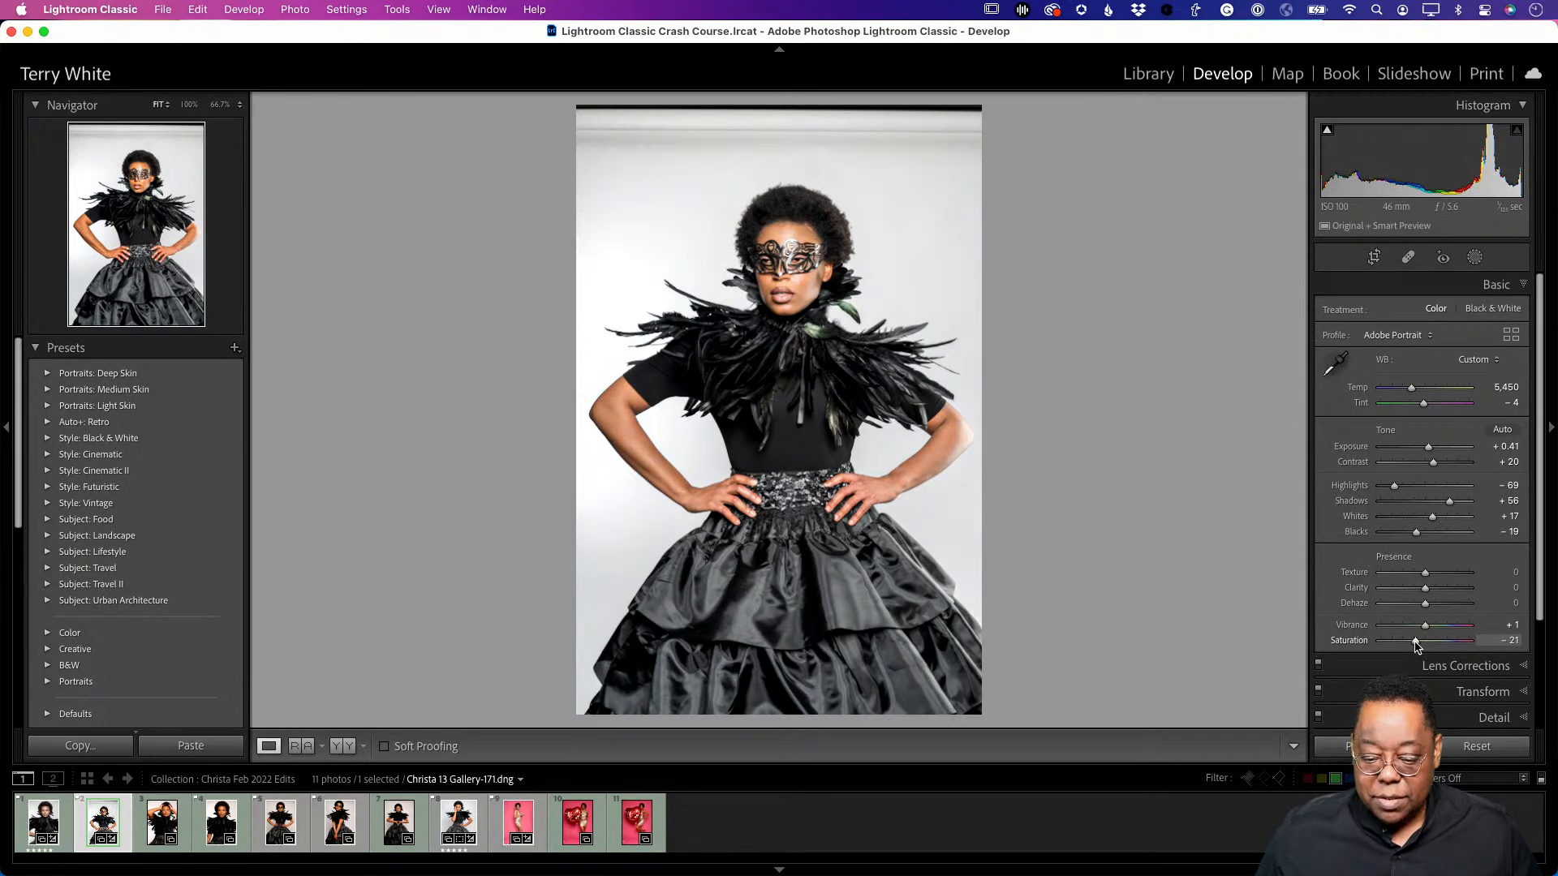
click(1374, 257)
- Crop the empty top strip off Gallery-171 to 4024 × 5447, then return to the Library grid
drag(779, 108, 776, 138)
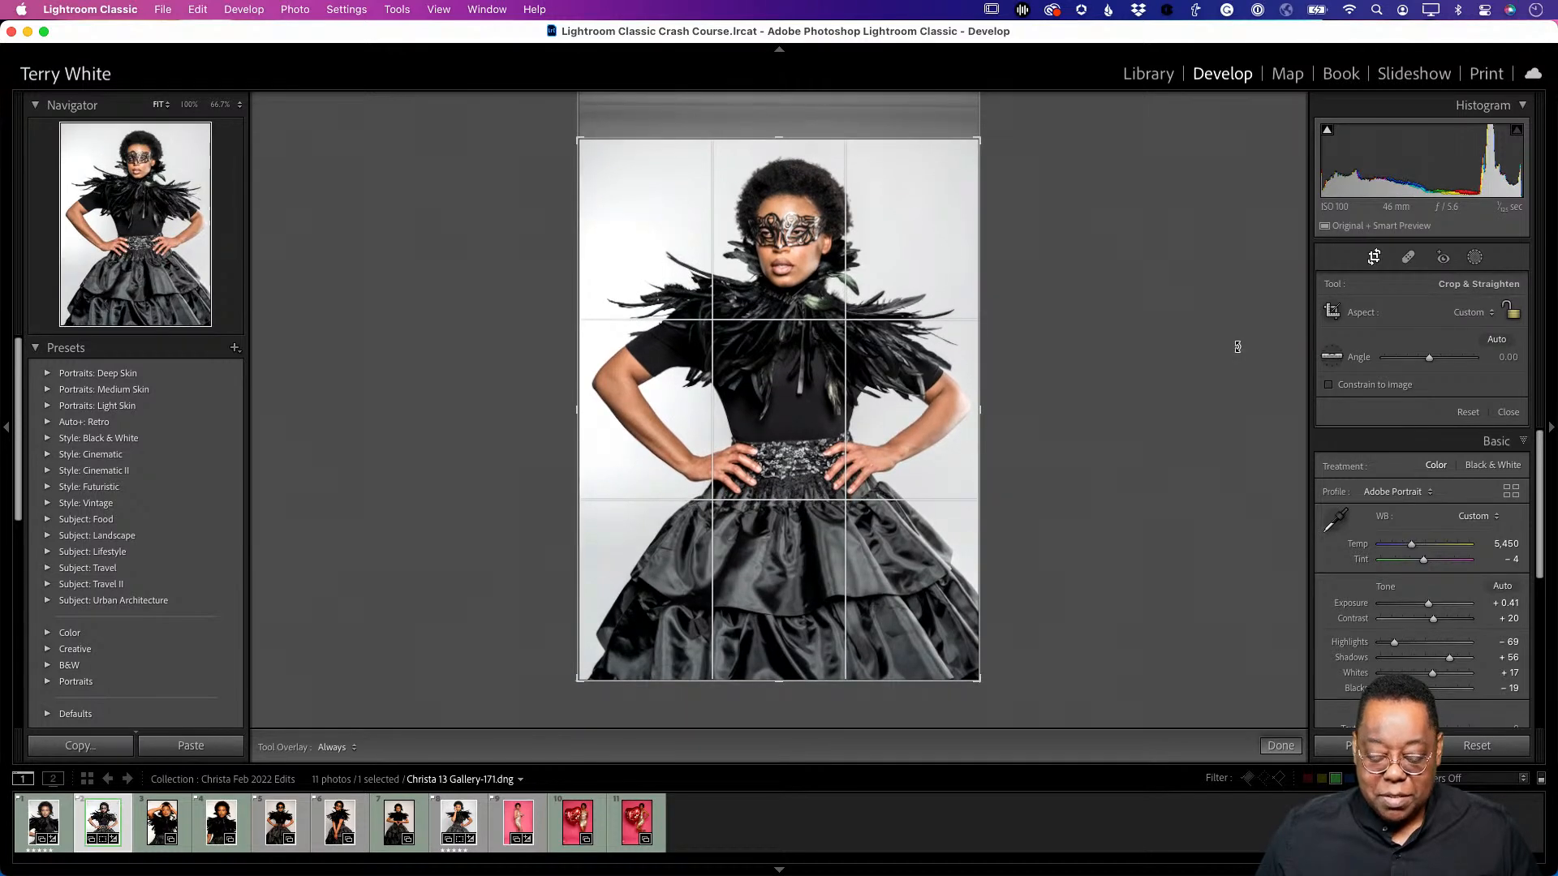
key(Return)
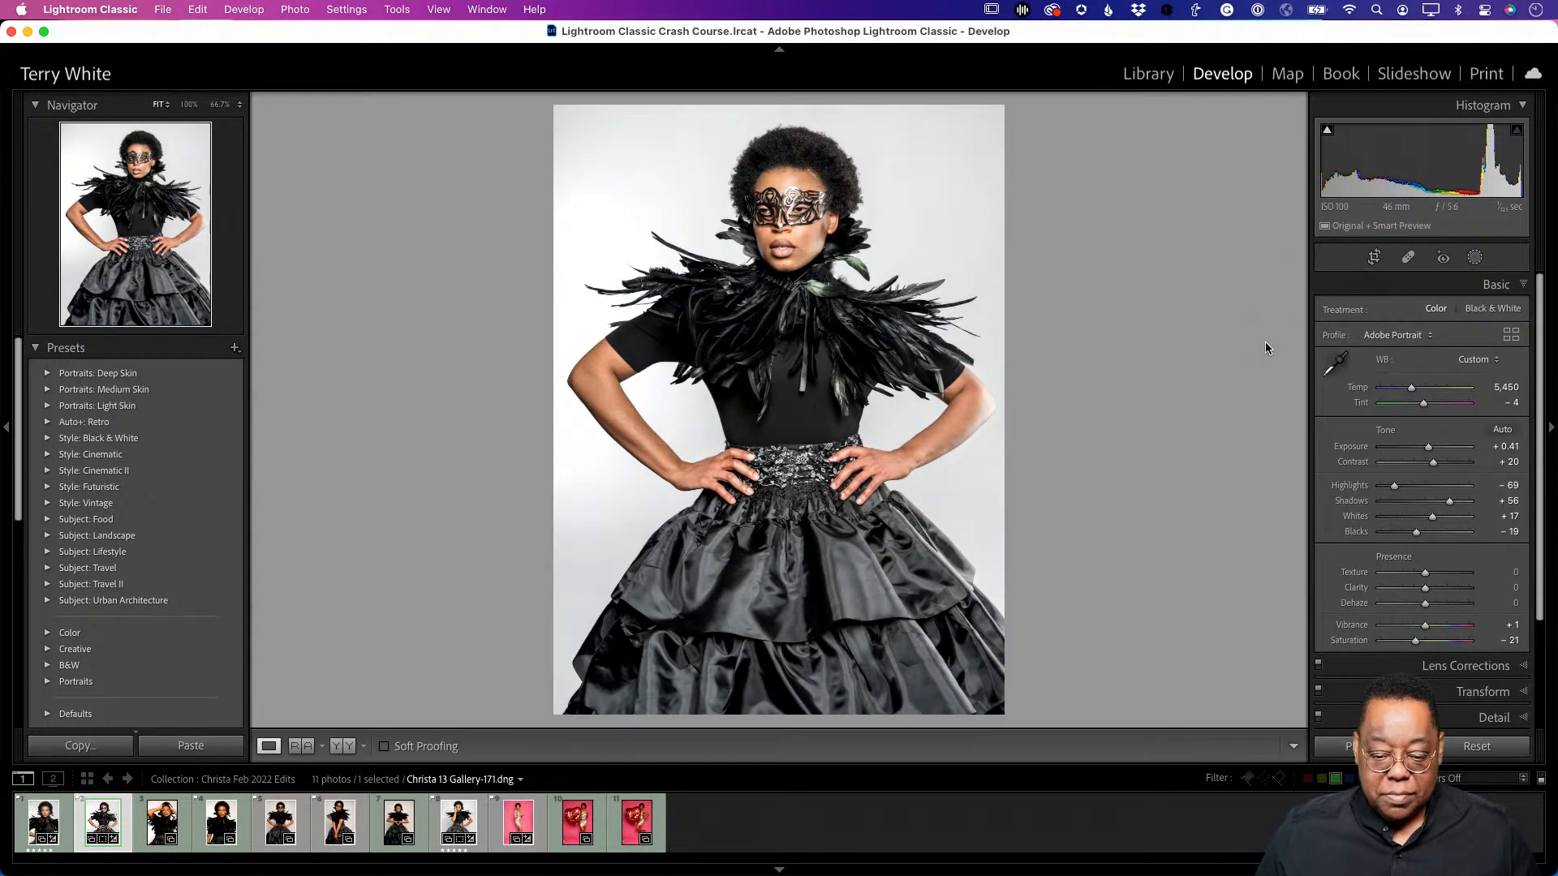
key(g)
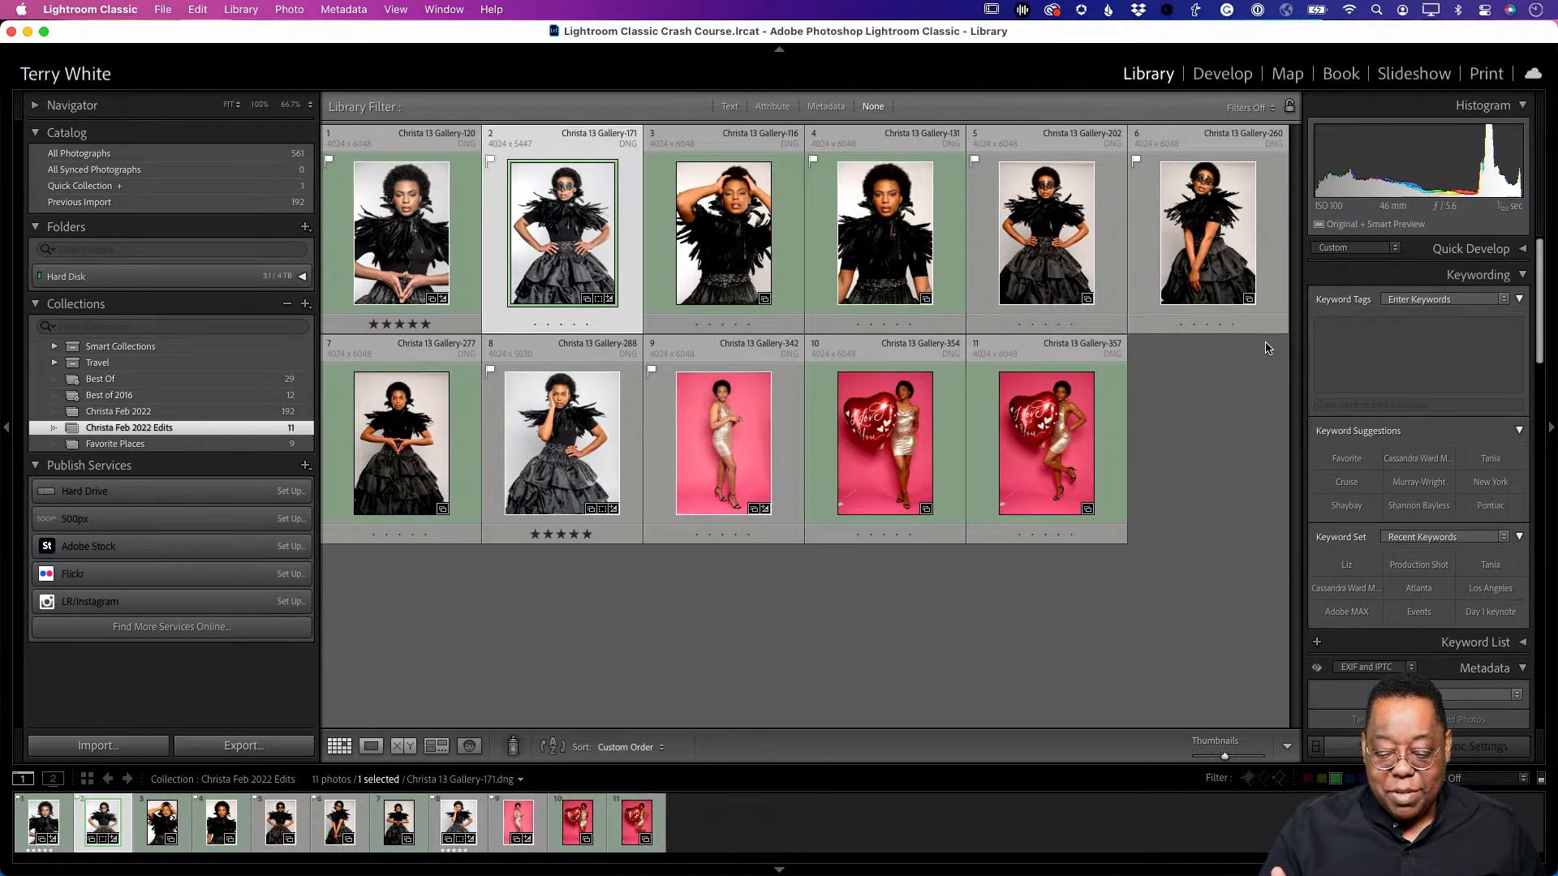
- Select photos 3 through 7, open them in Develop, and turn on Auto Sync
click(744, 262)
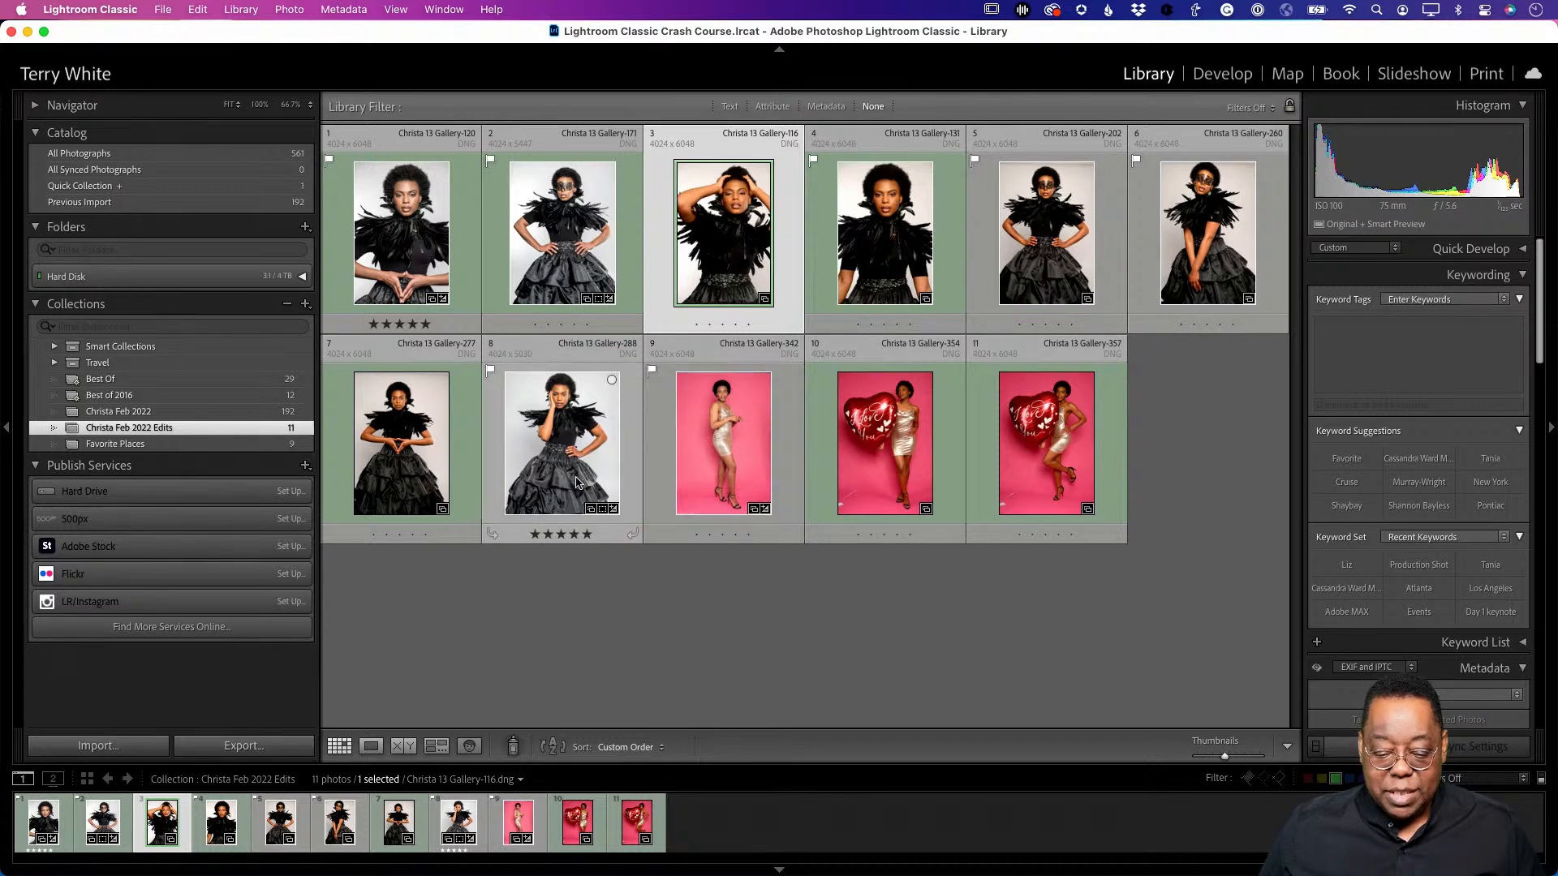
shift+click(434, 470)
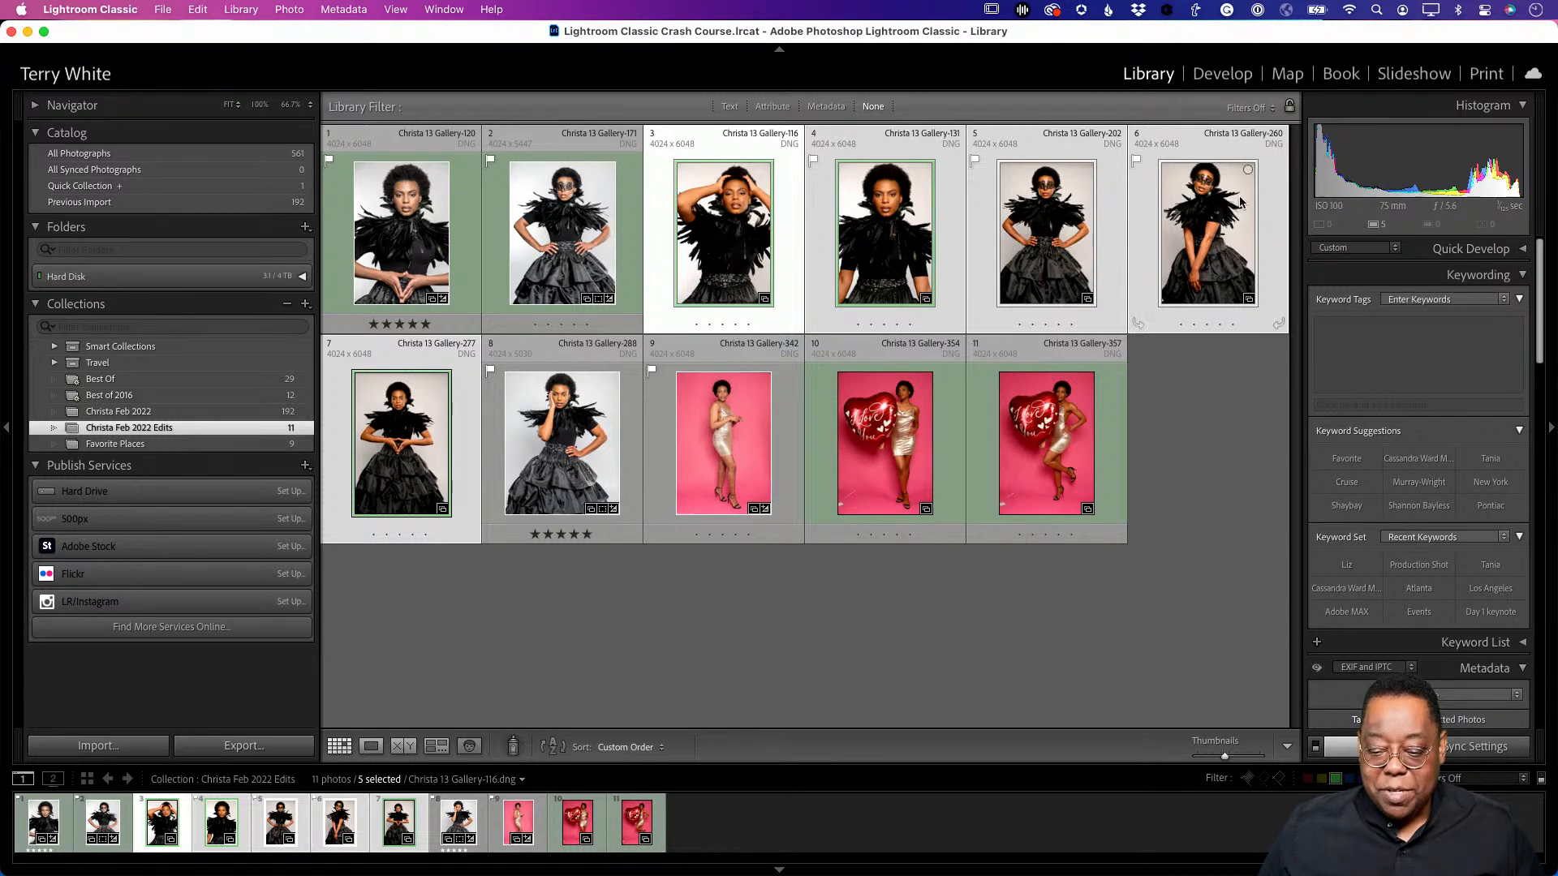
click(1205, 74)
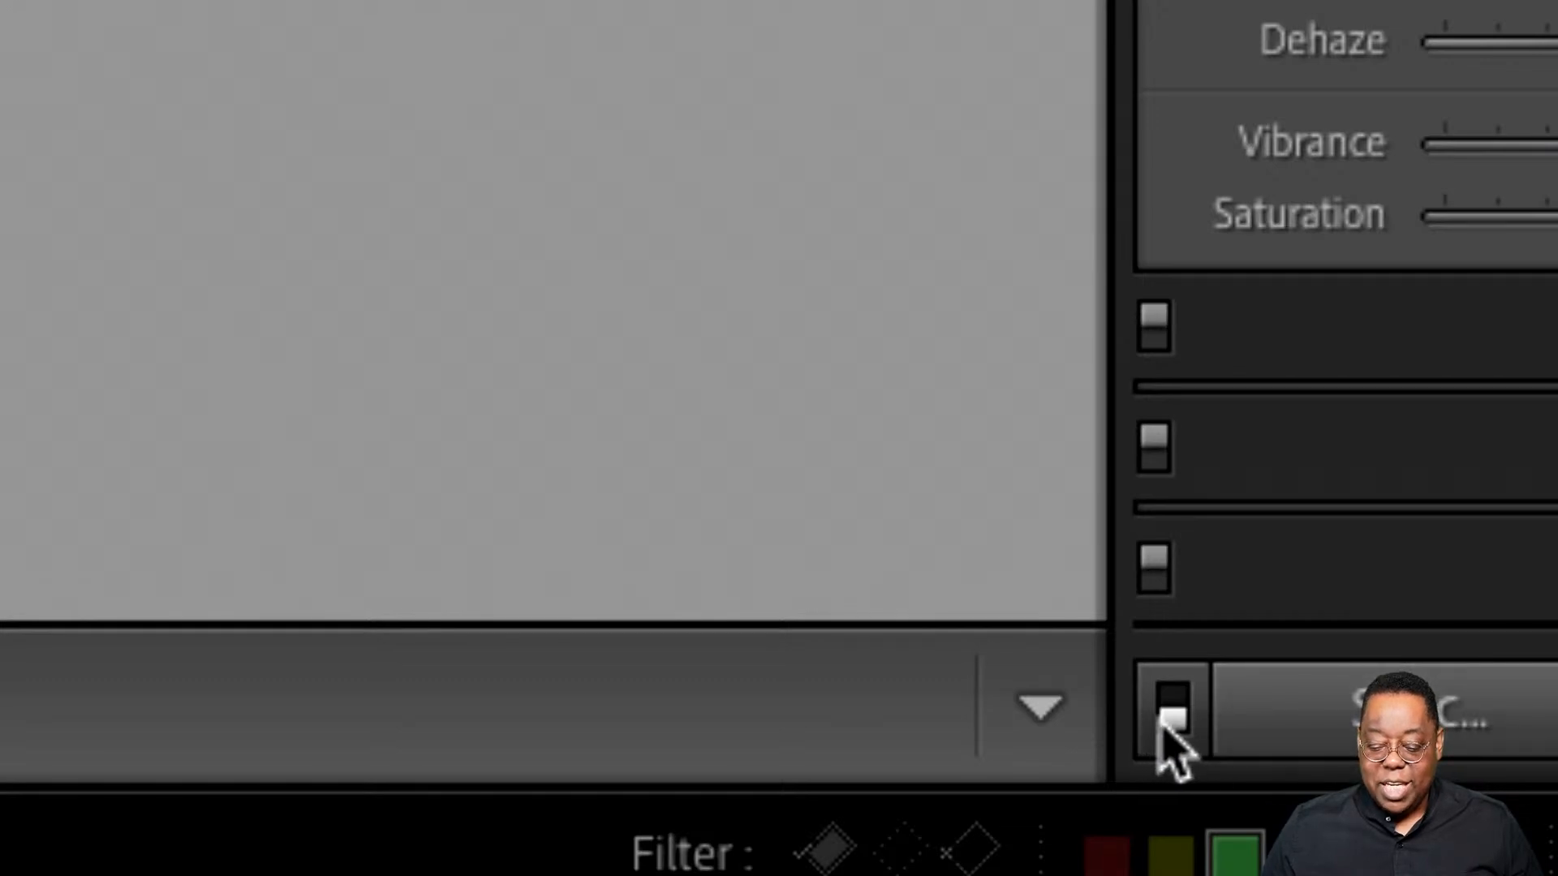
click(1164, 716)
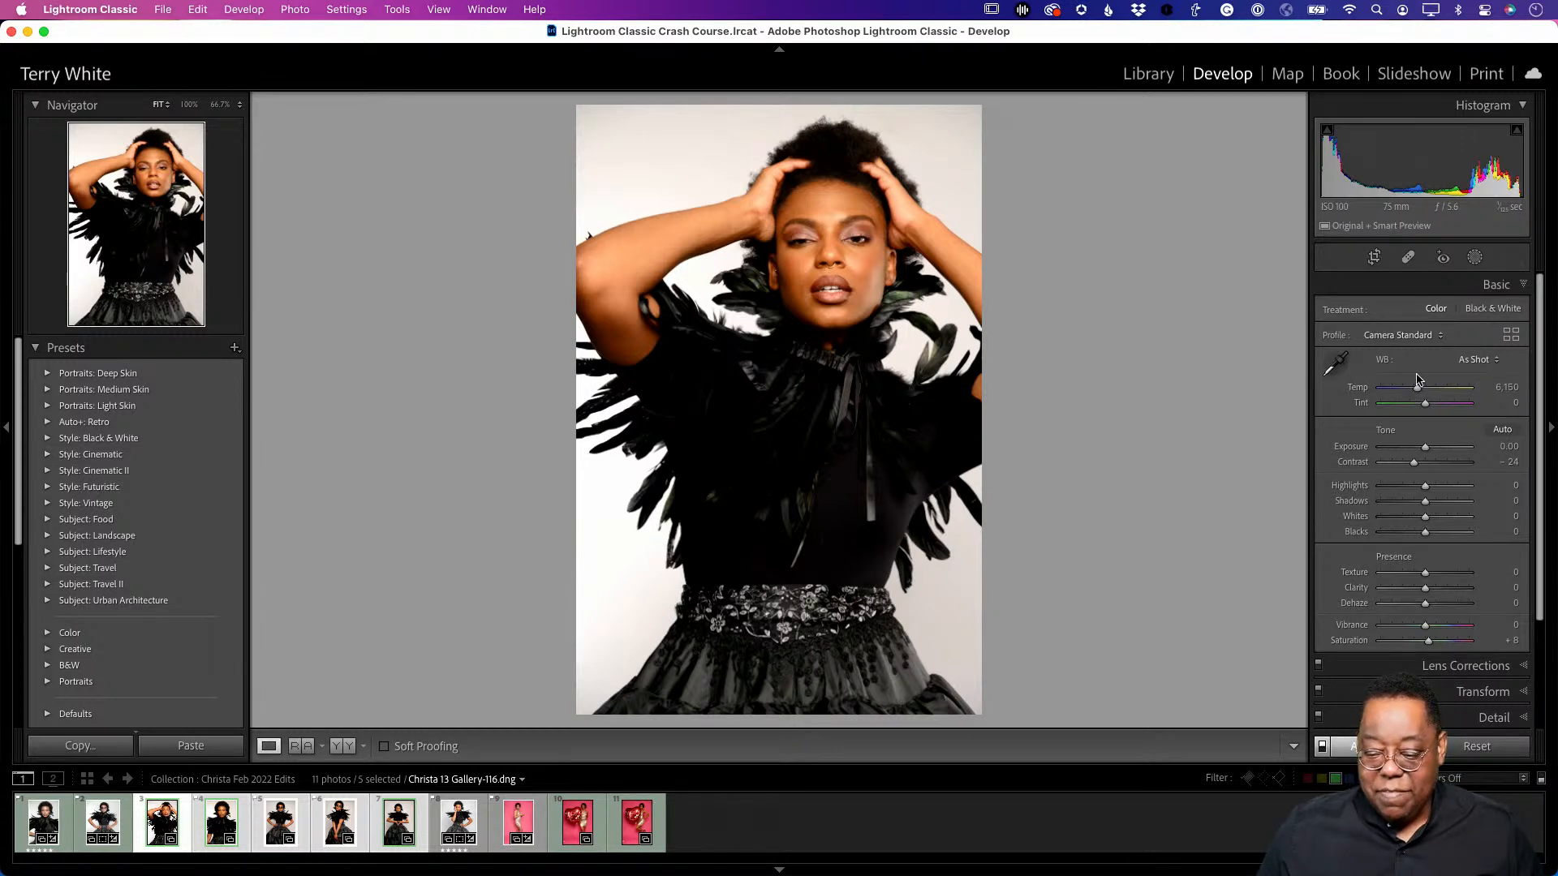
- Give photos 3–7 Adobe Portrait, backdrop white balance 5,550, auto tones and Vibrance −39
click(1409, 336)
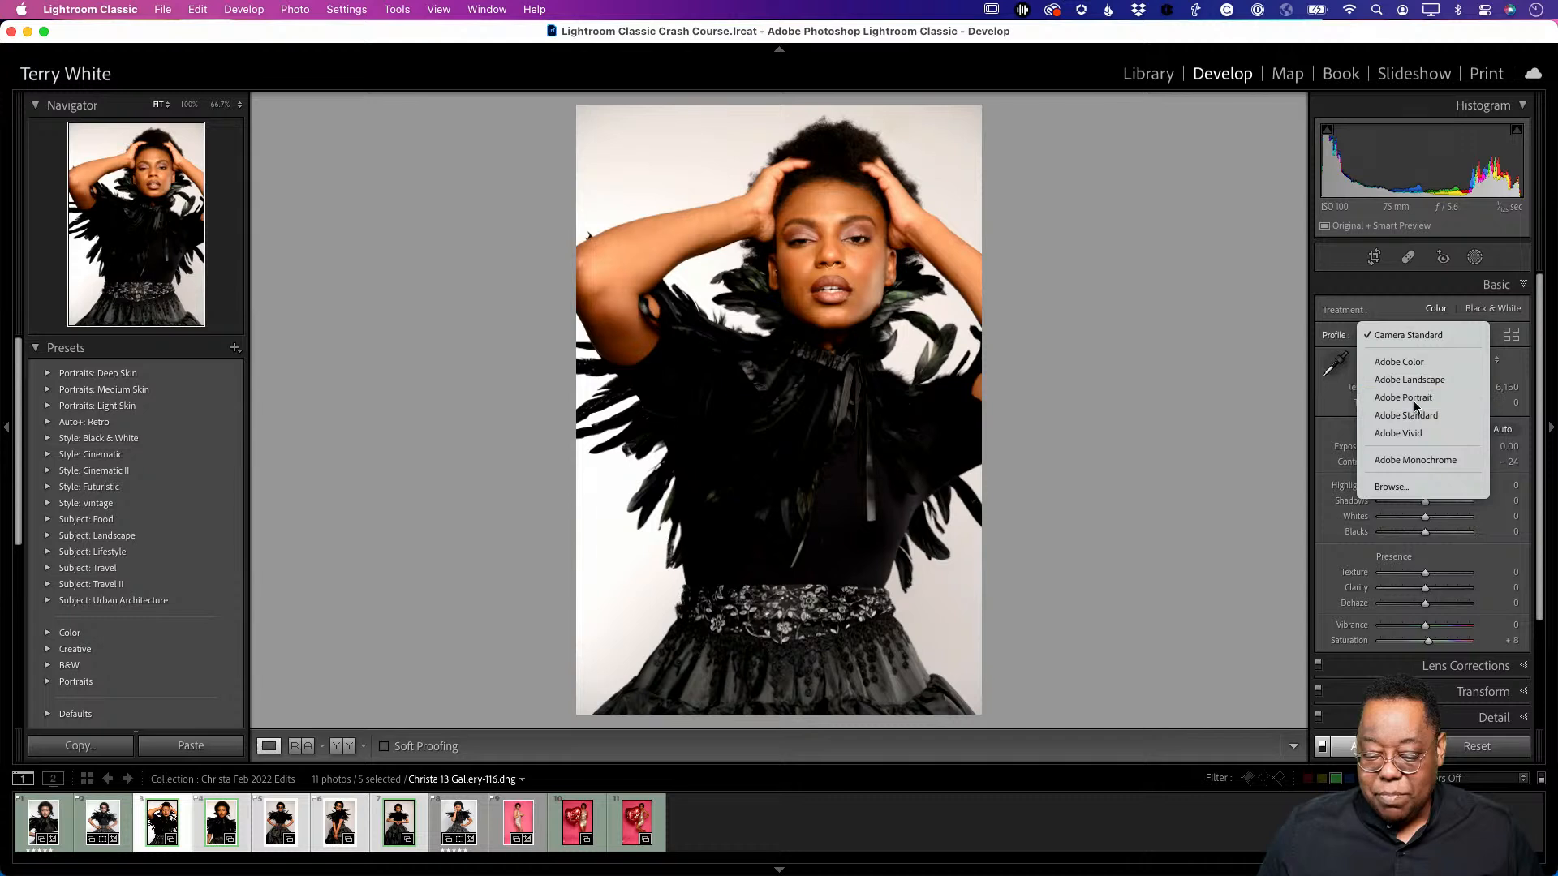
click(1387, 397)
click(1334, 363)
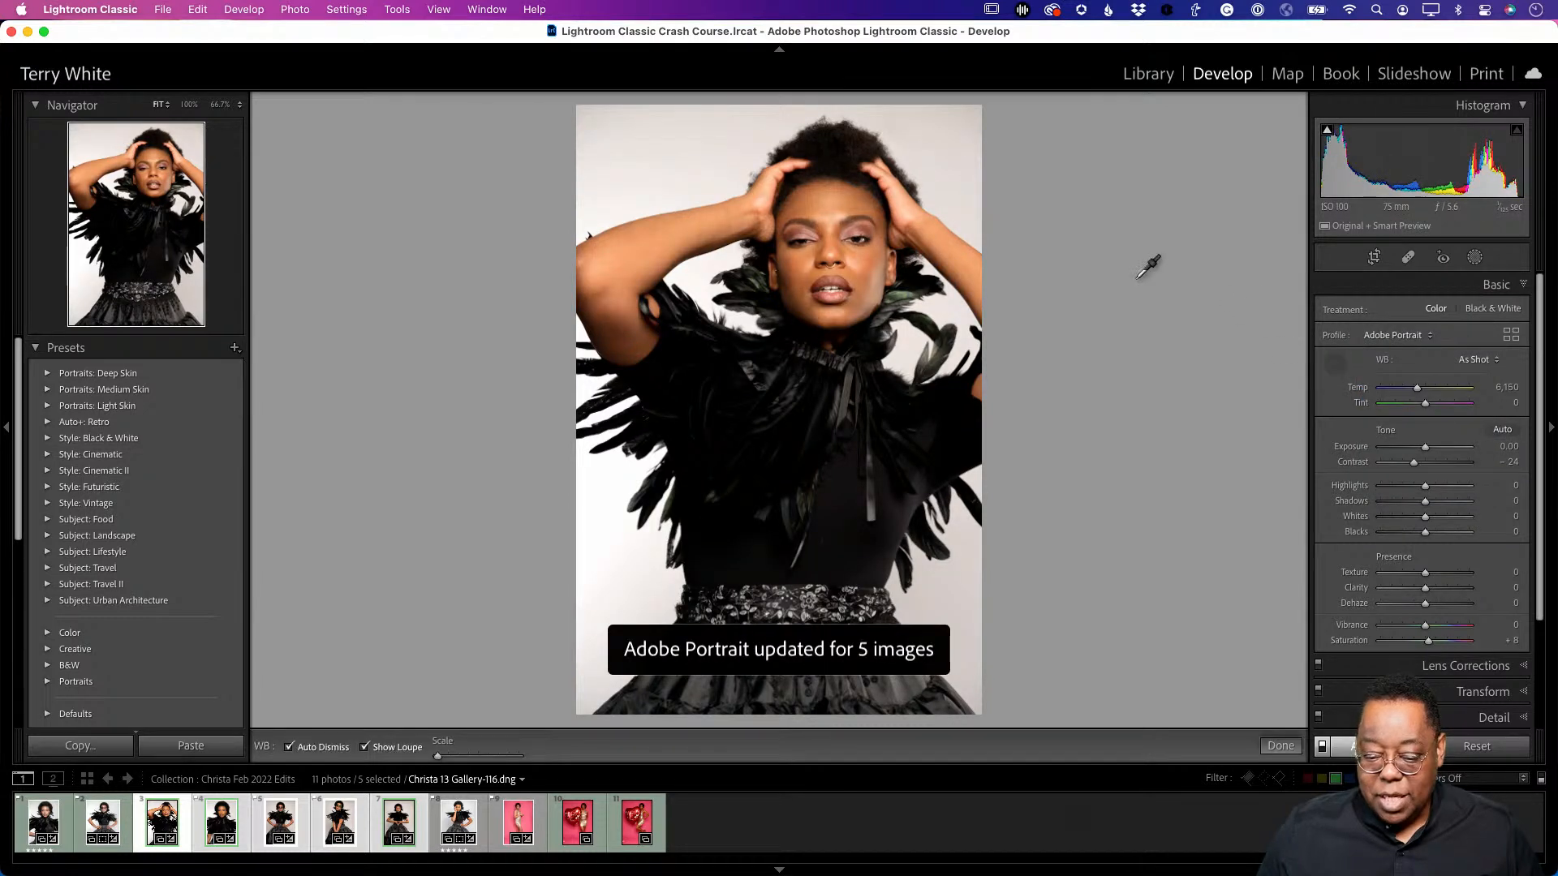
click(973, 148)
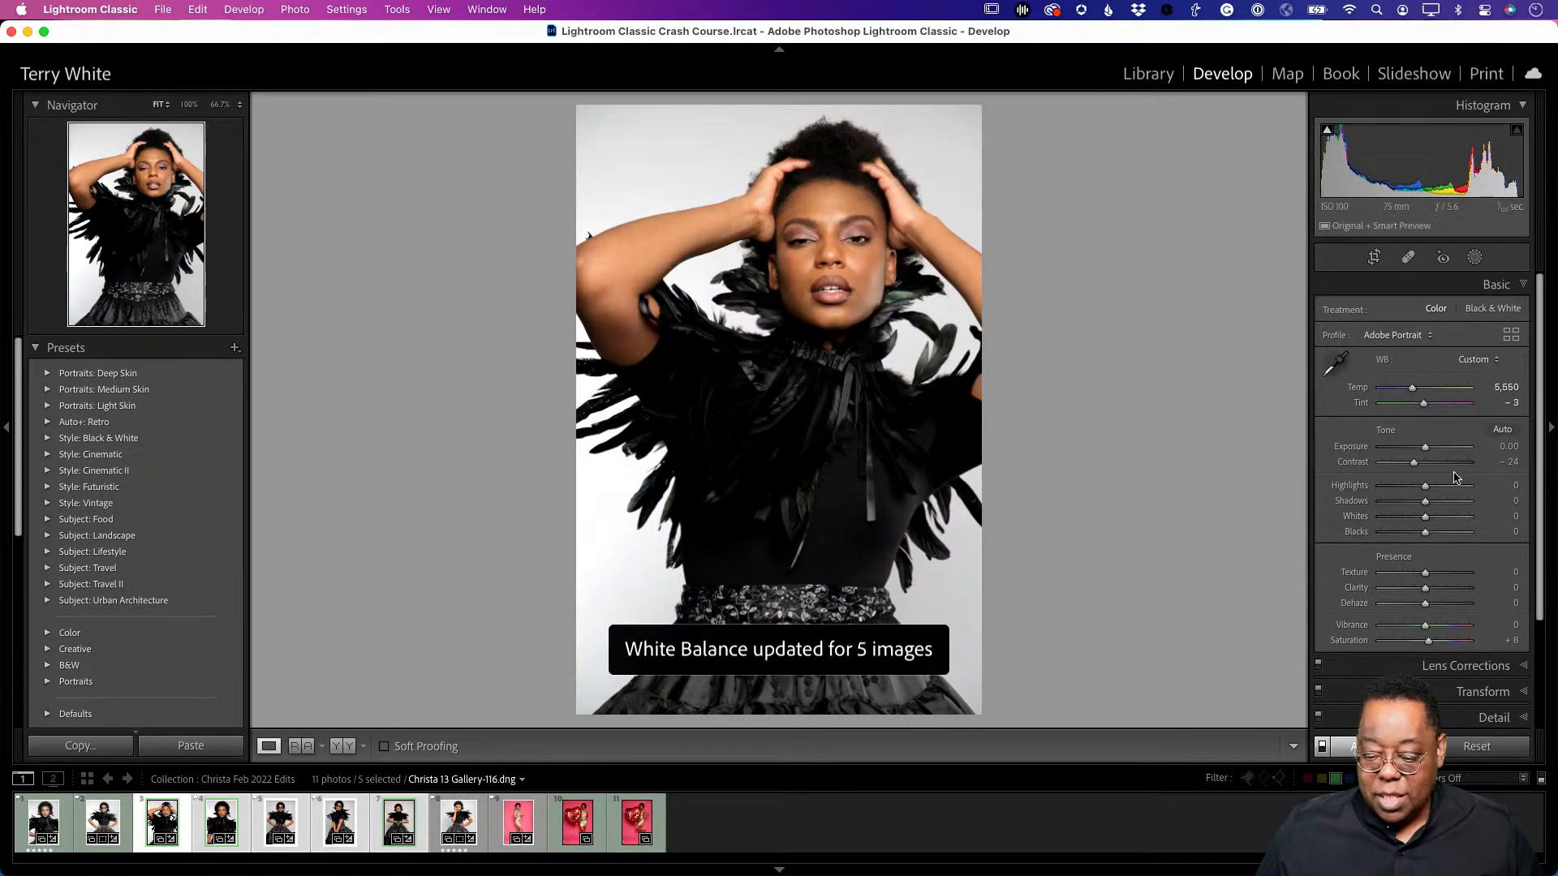
click(1503, 430)
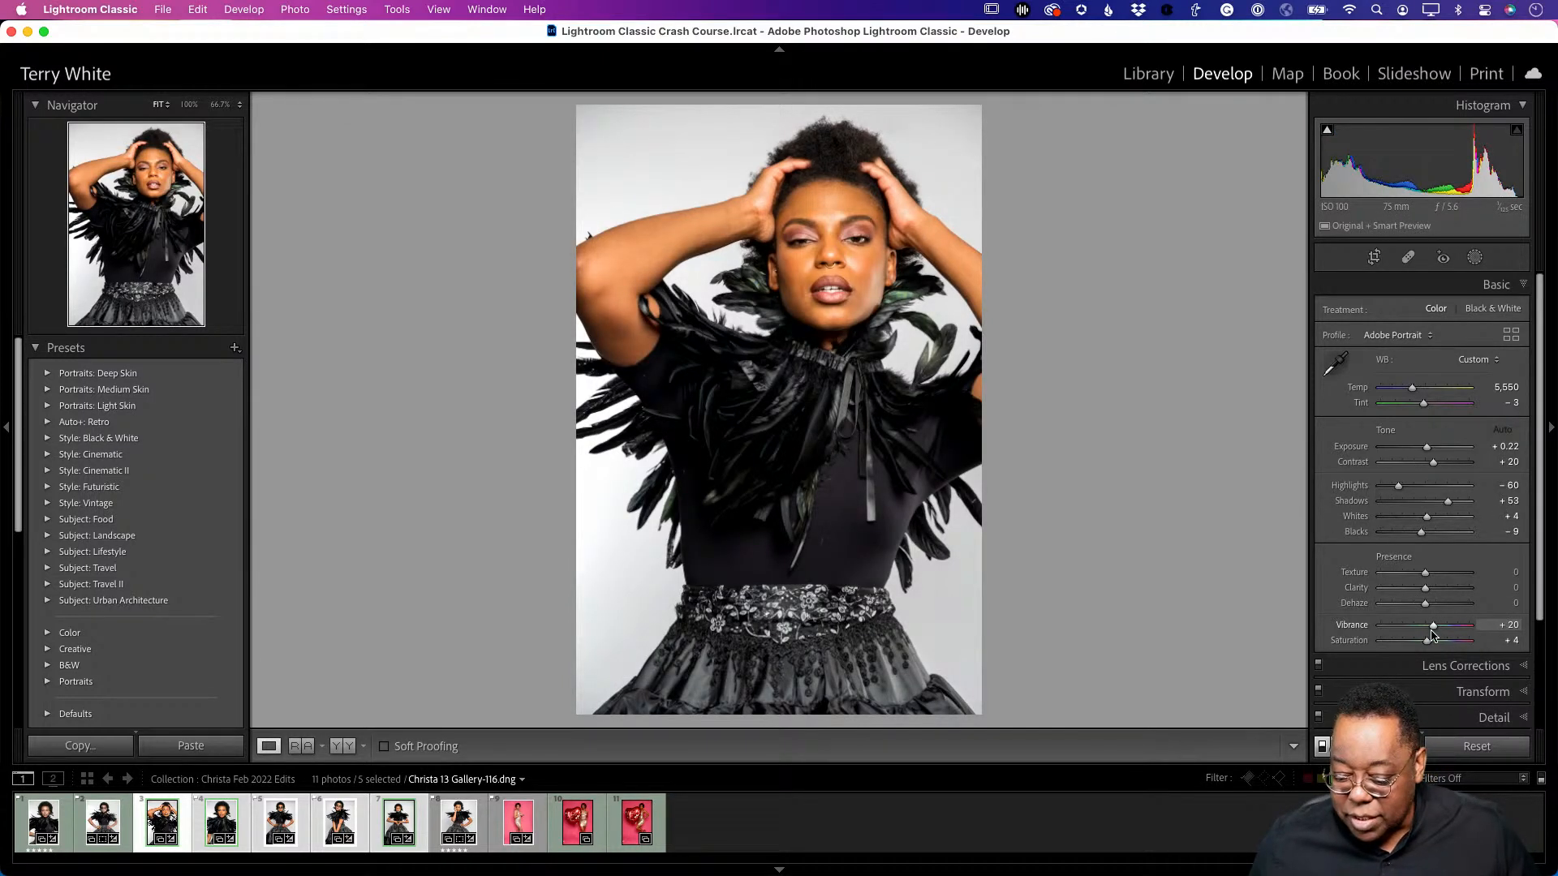
drag(1419, 631, 1411, 632)
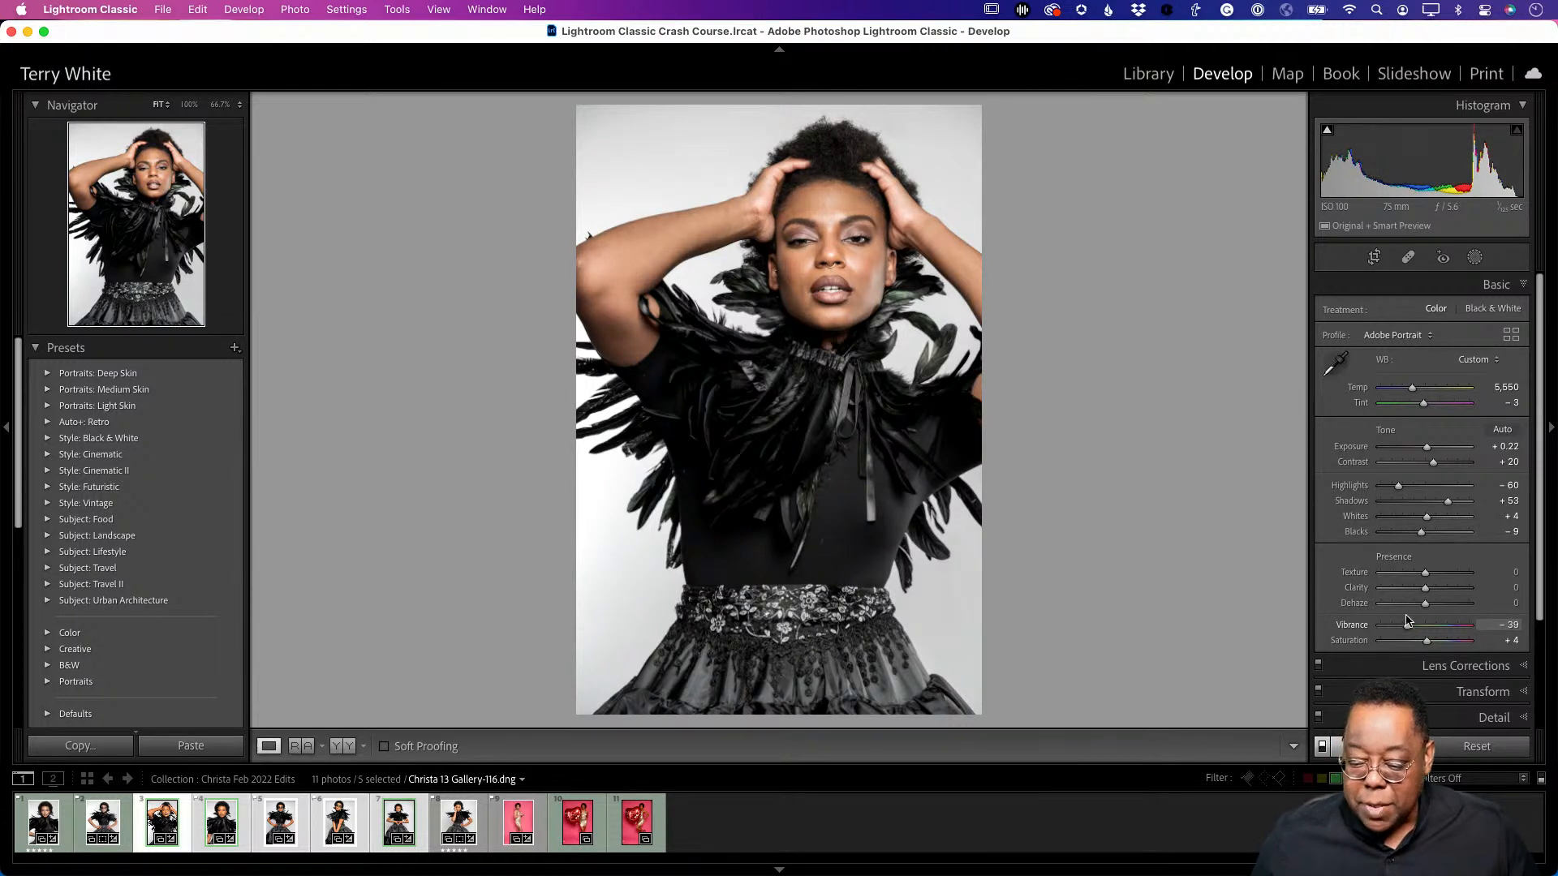
drag(1408, 621, 1408, 623)
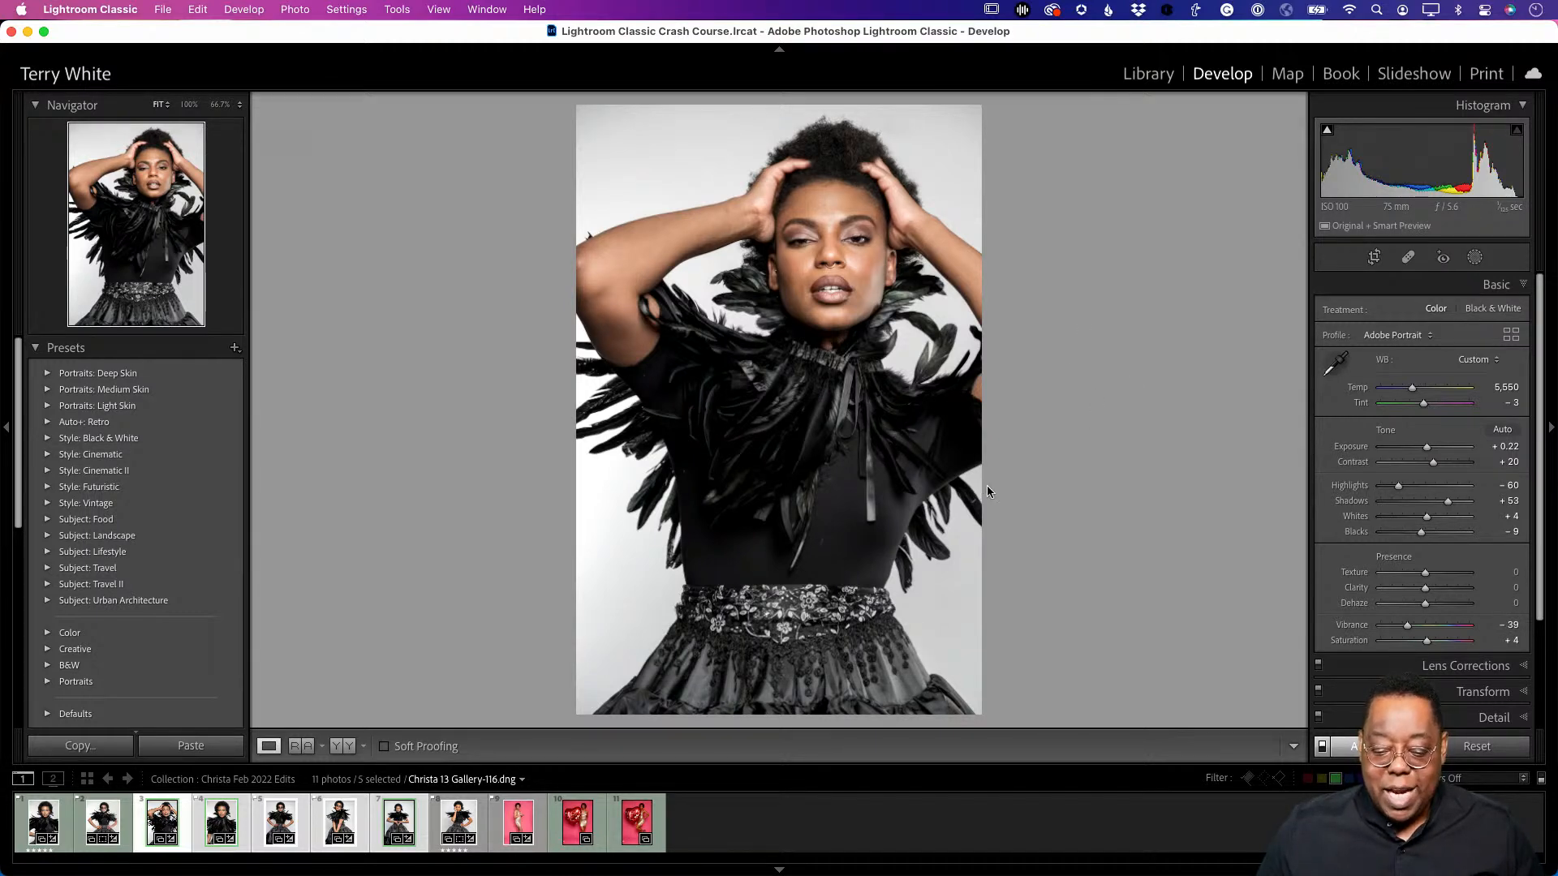
key(g)
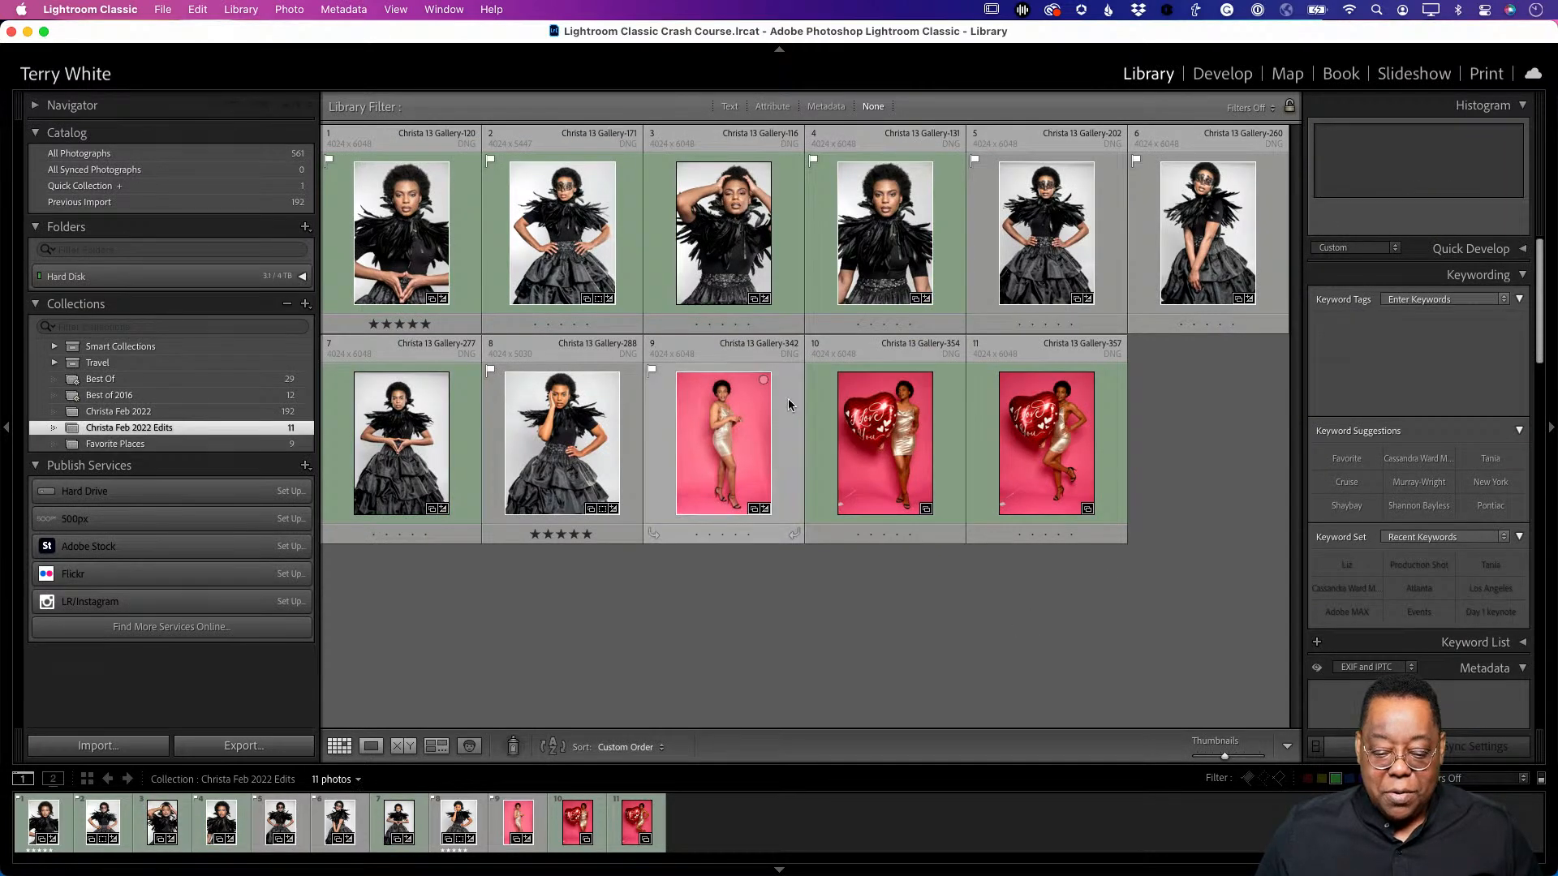
double_click(878, 241)
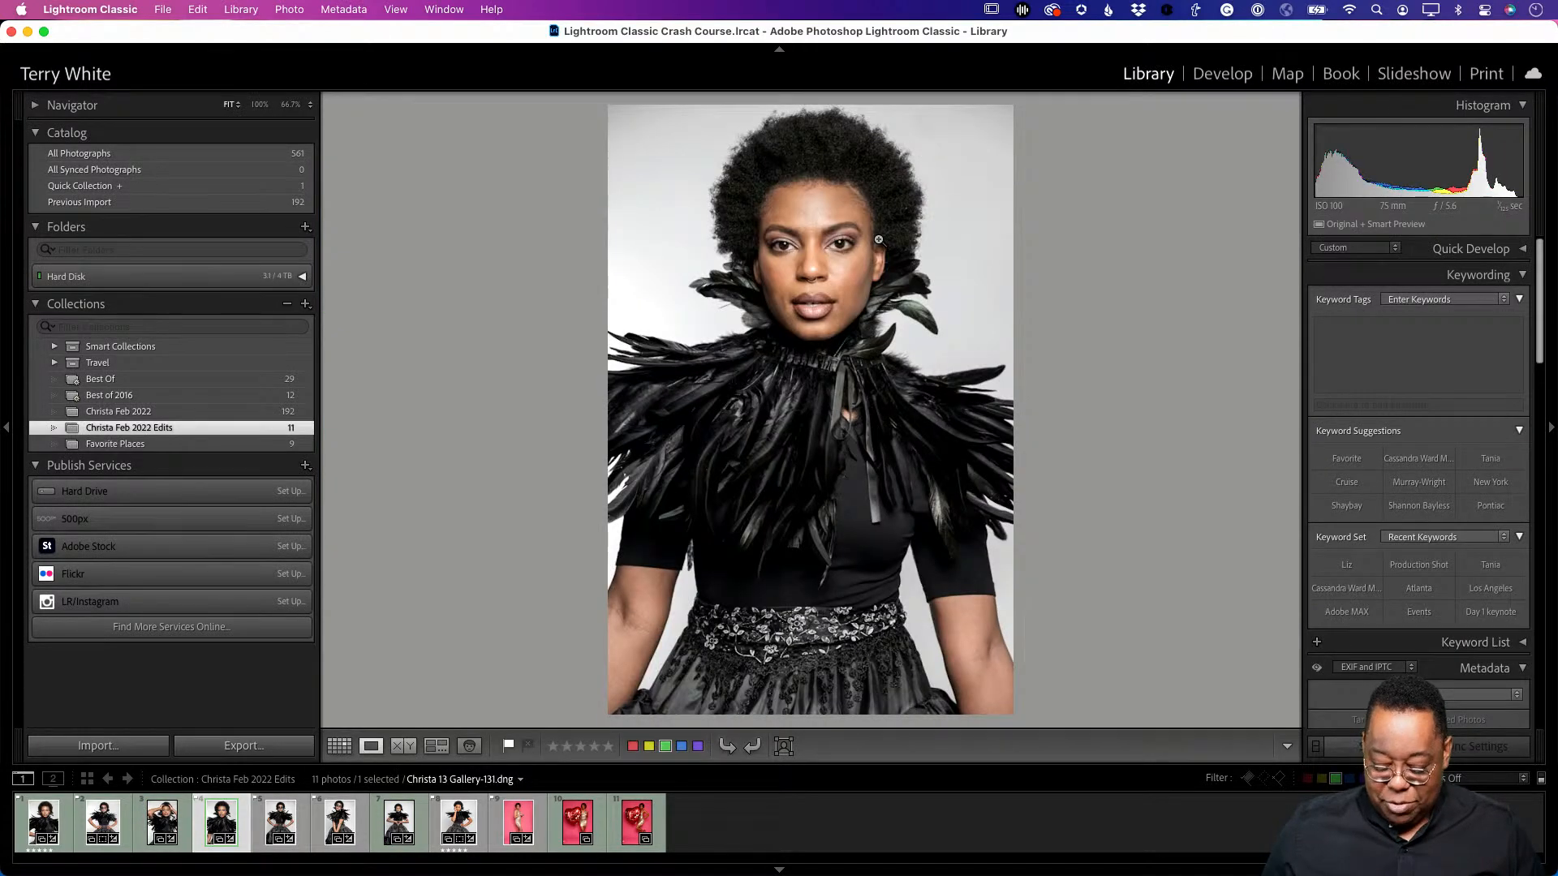
key(Right)
key(Right)
key(Right)
key(Right)
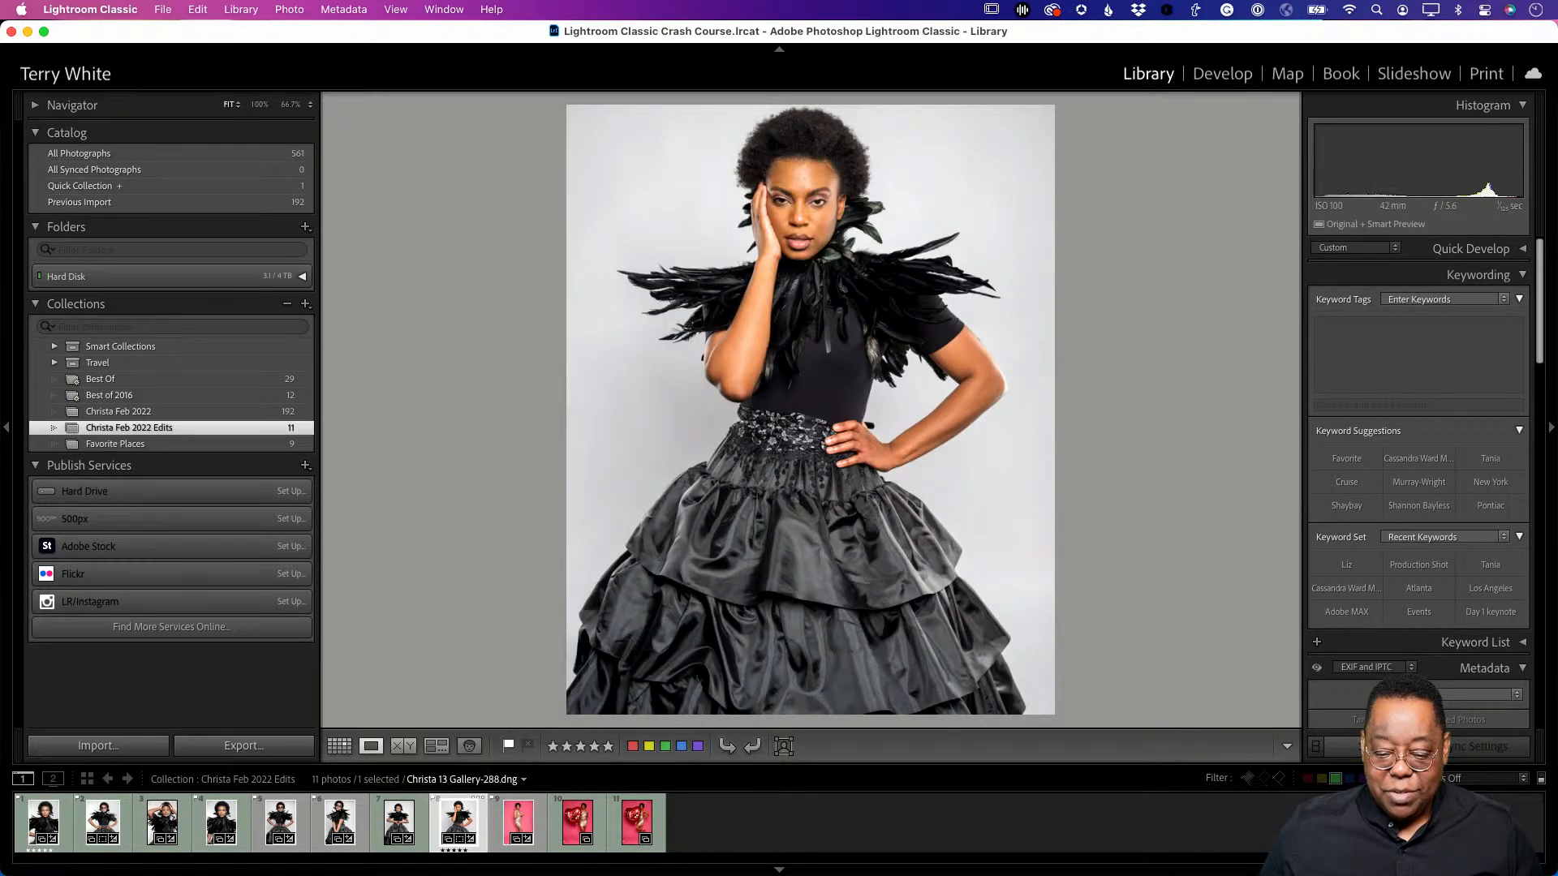
key(Left)
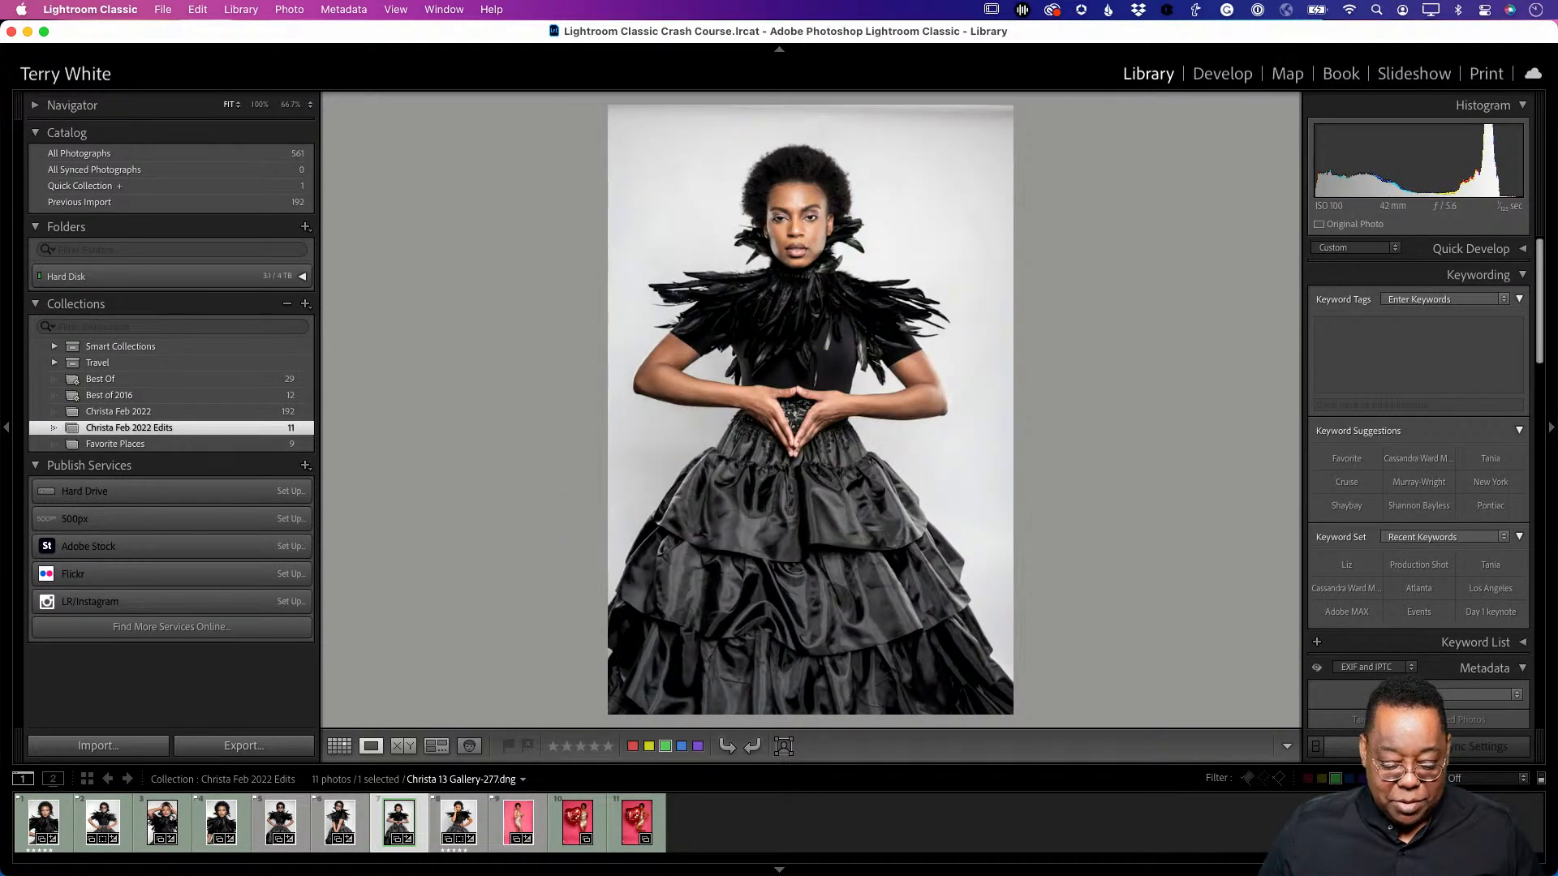
key(Right)
key(Left)
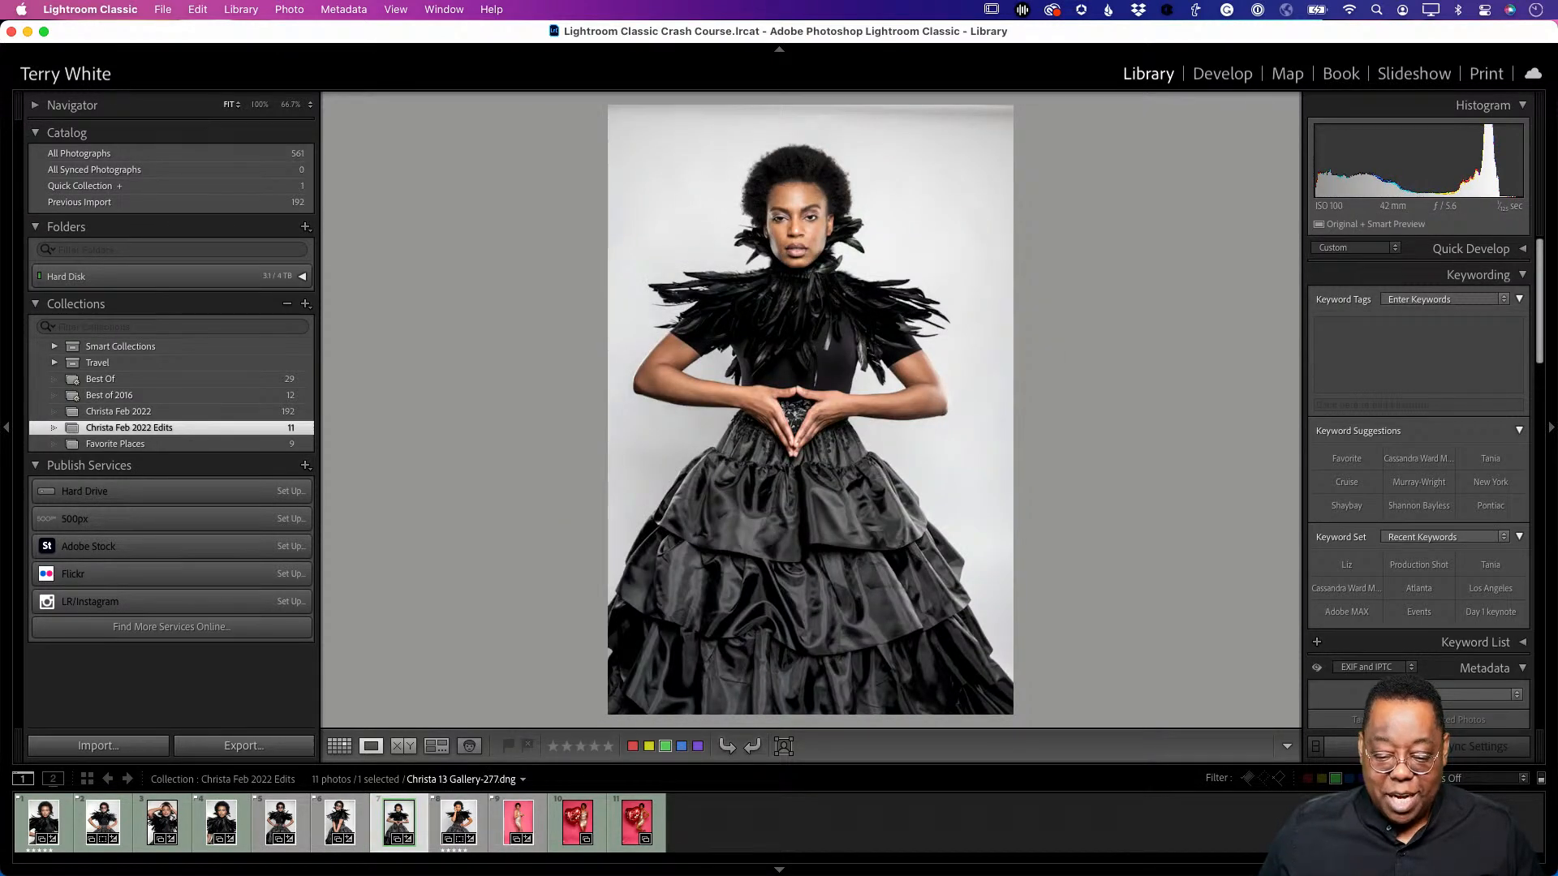
key(Right)
key(Left)
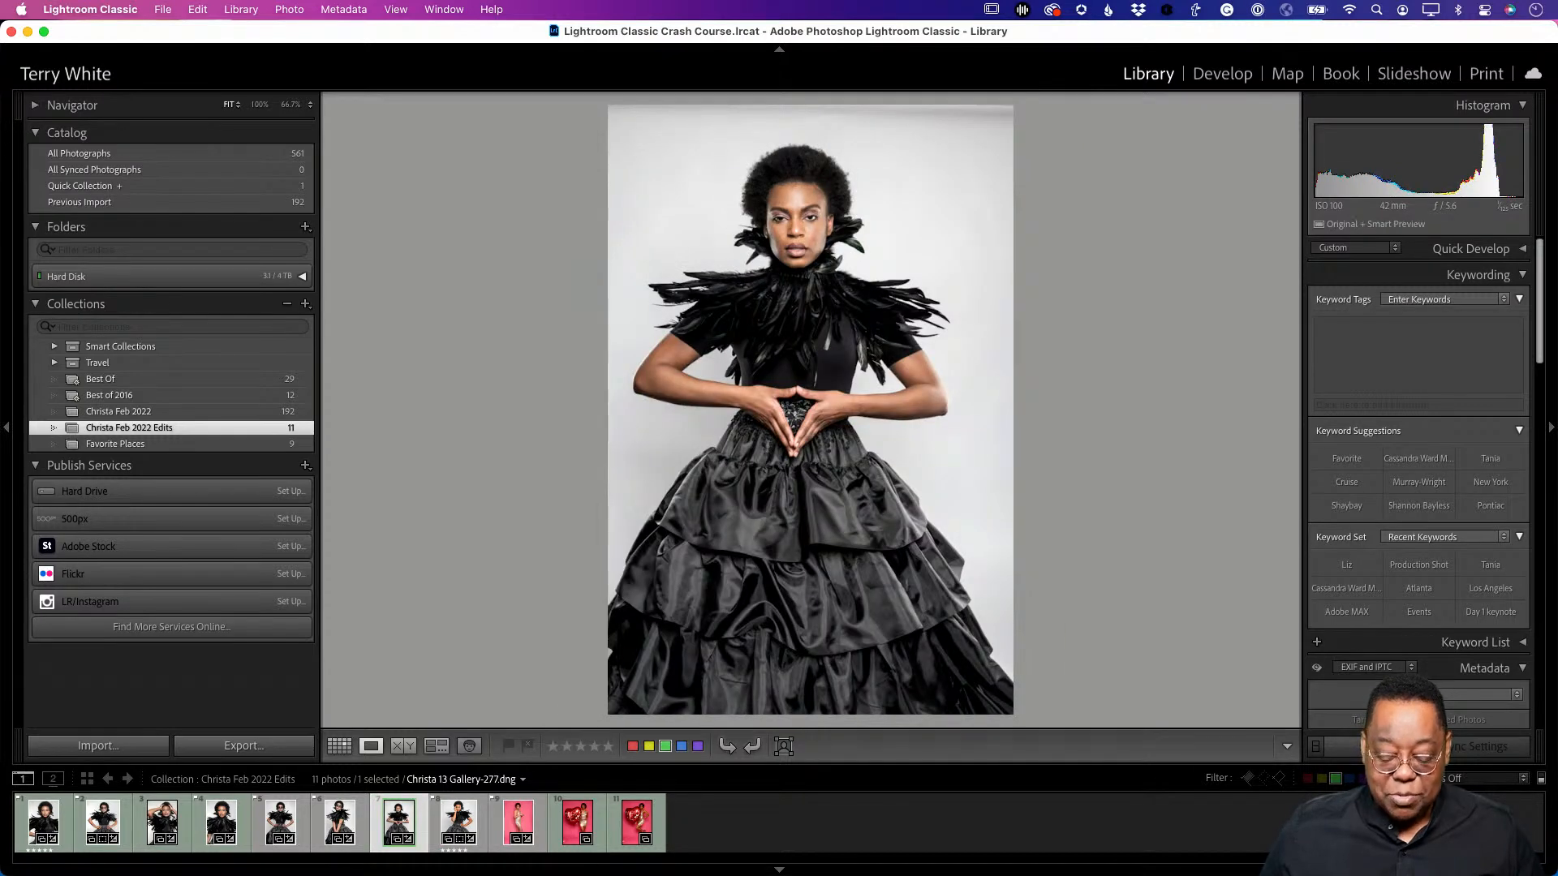
key(g)
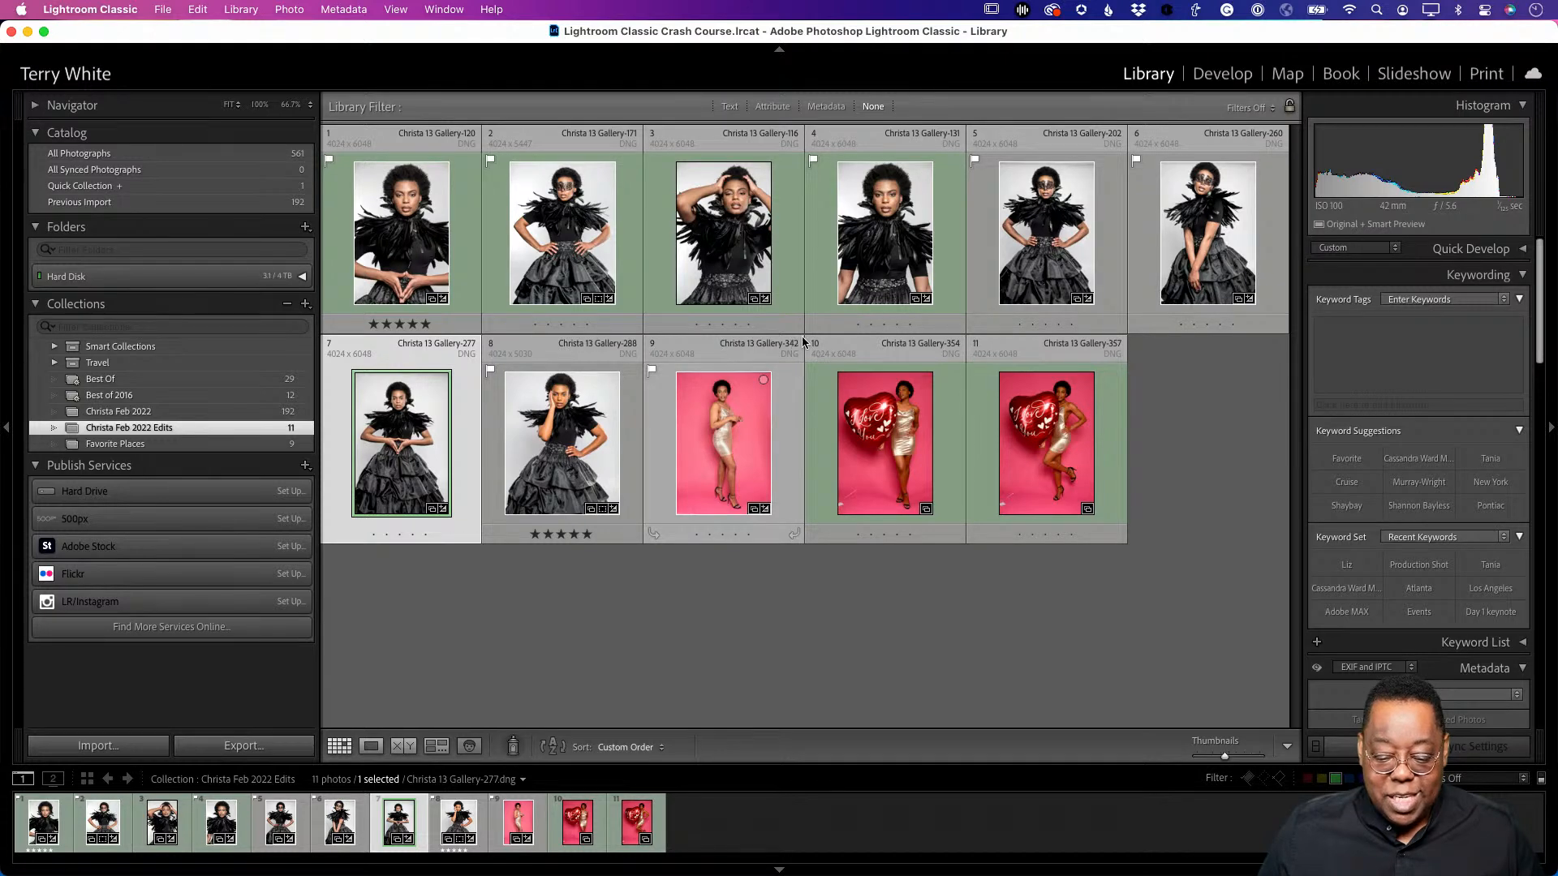
click(1026, 260)
double_click(1025, 260)
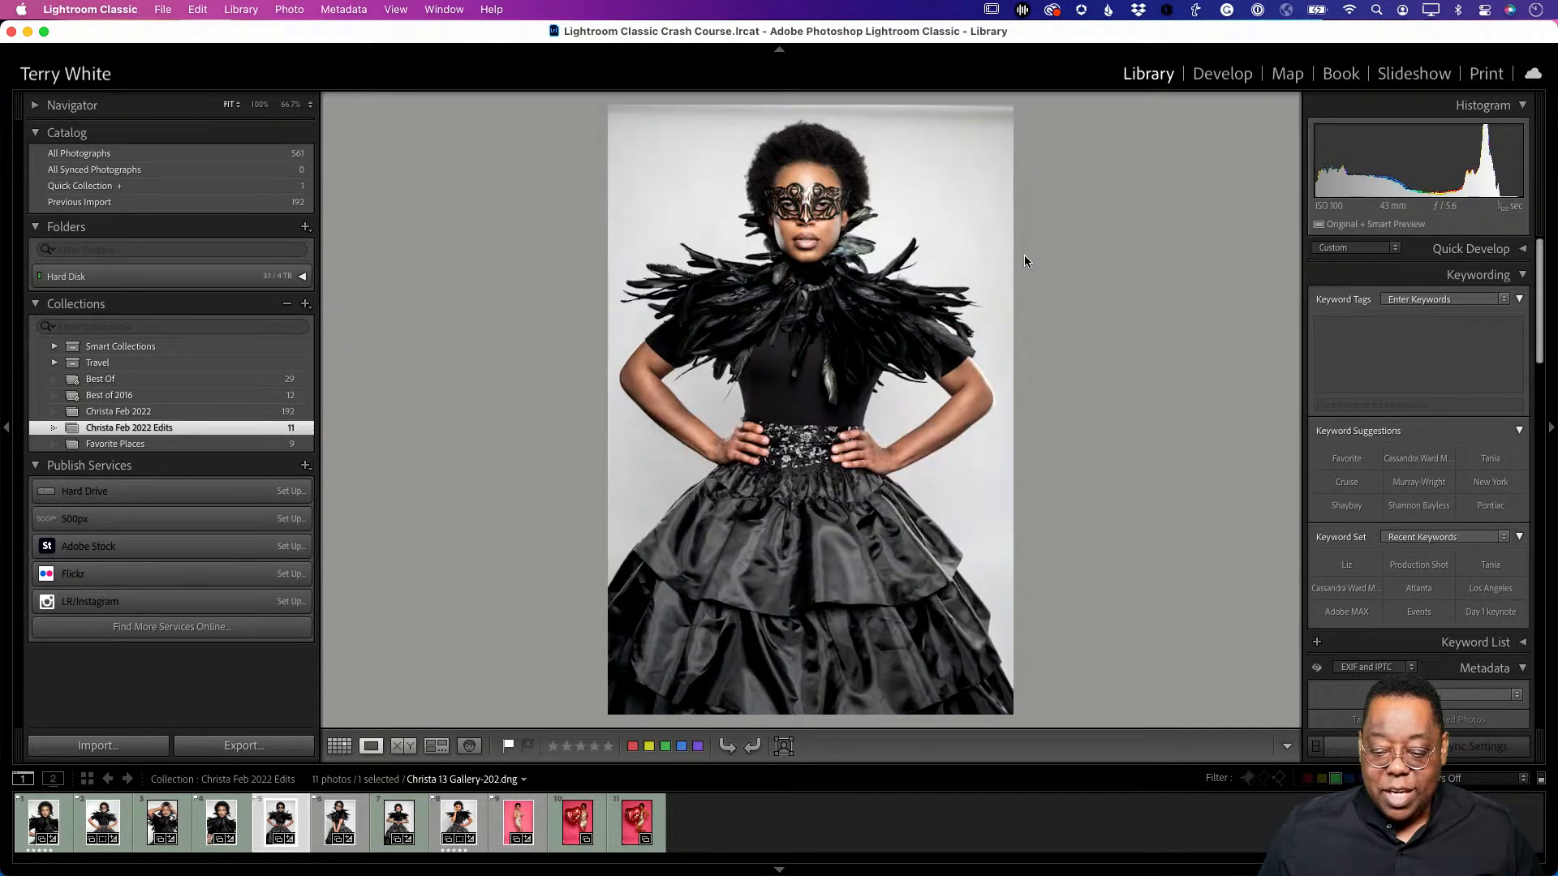
key(r)
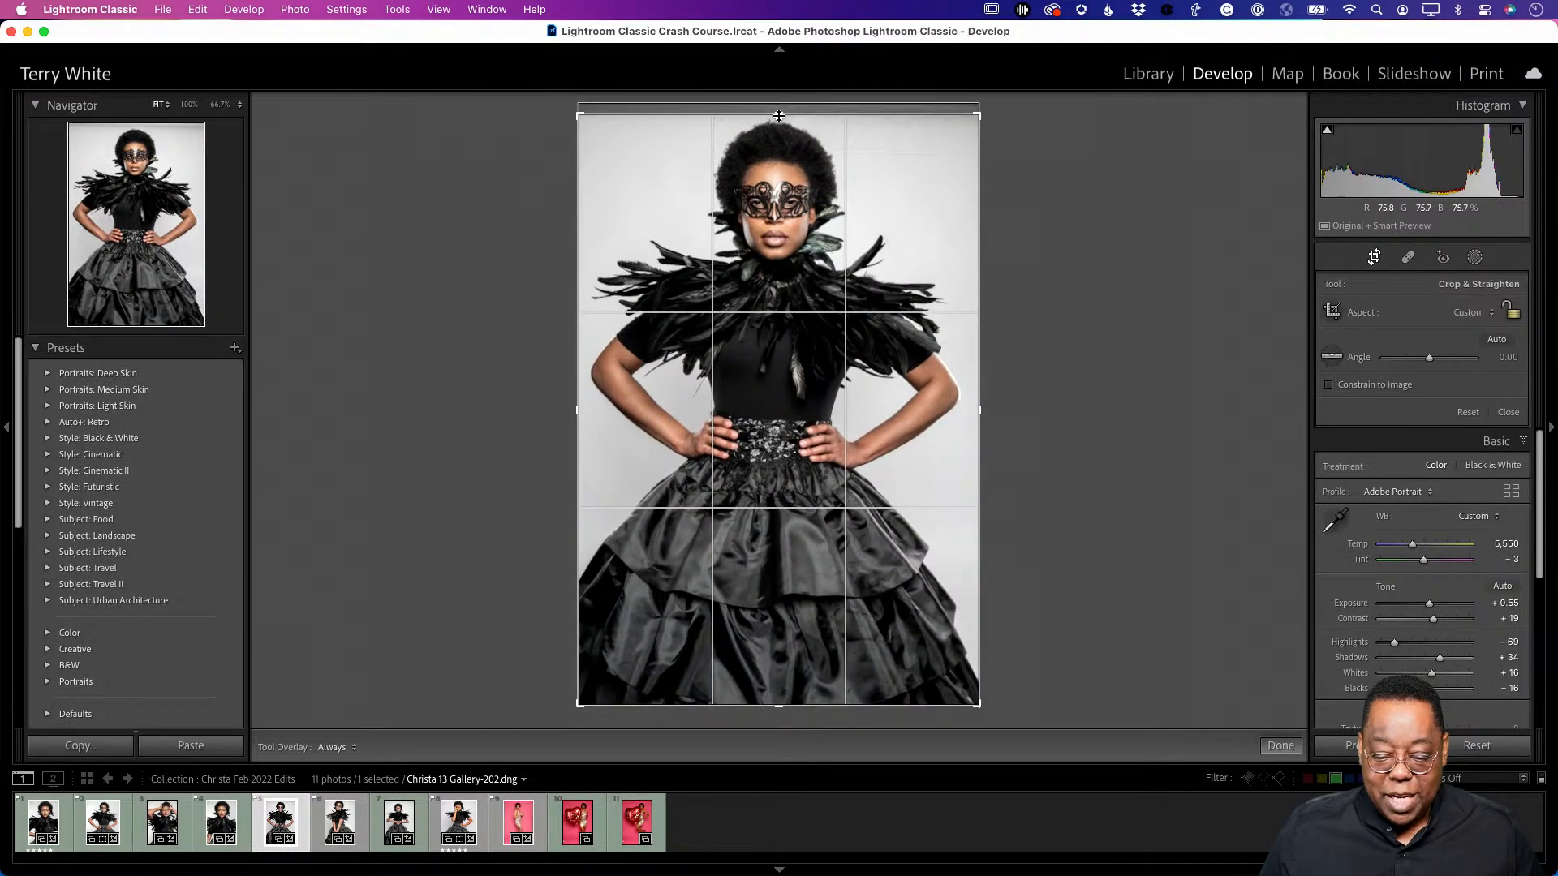
key(g)
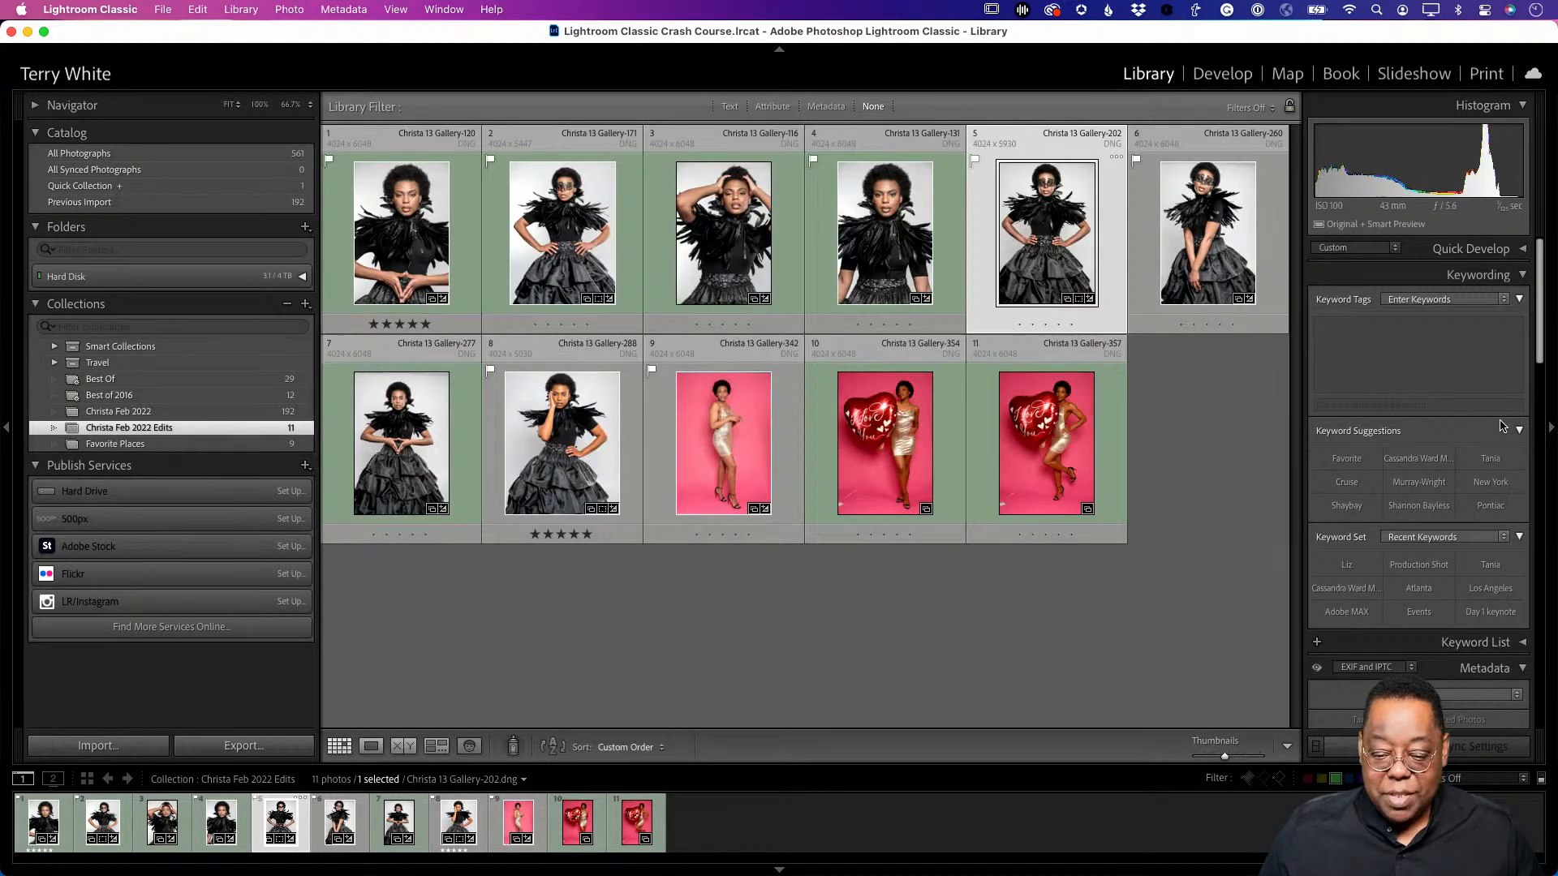
key(j)
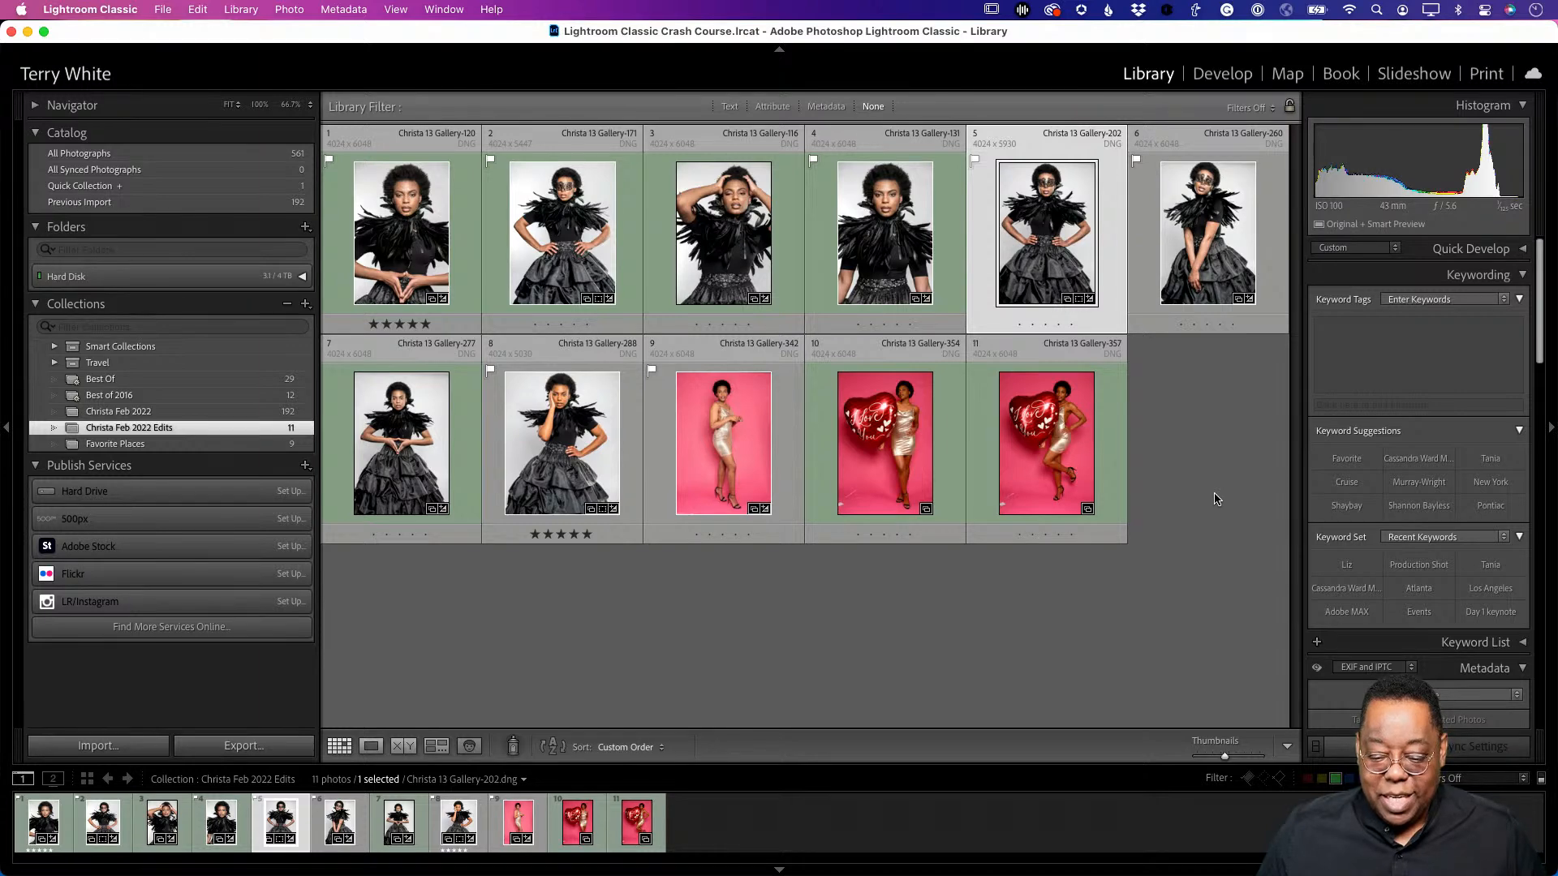
double_click(1046, 234)
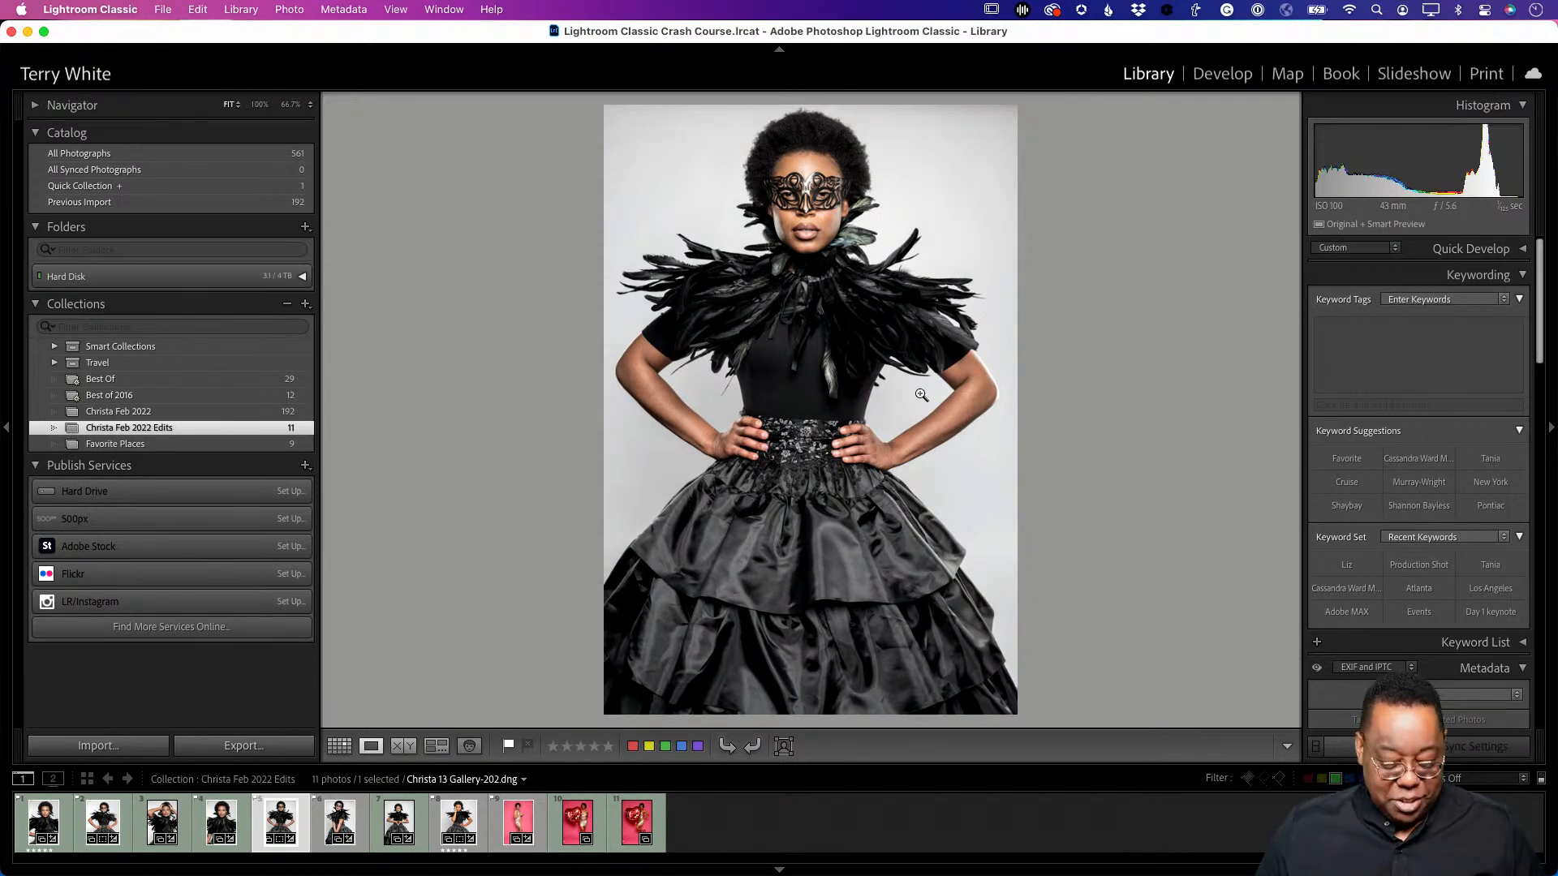
key(g)
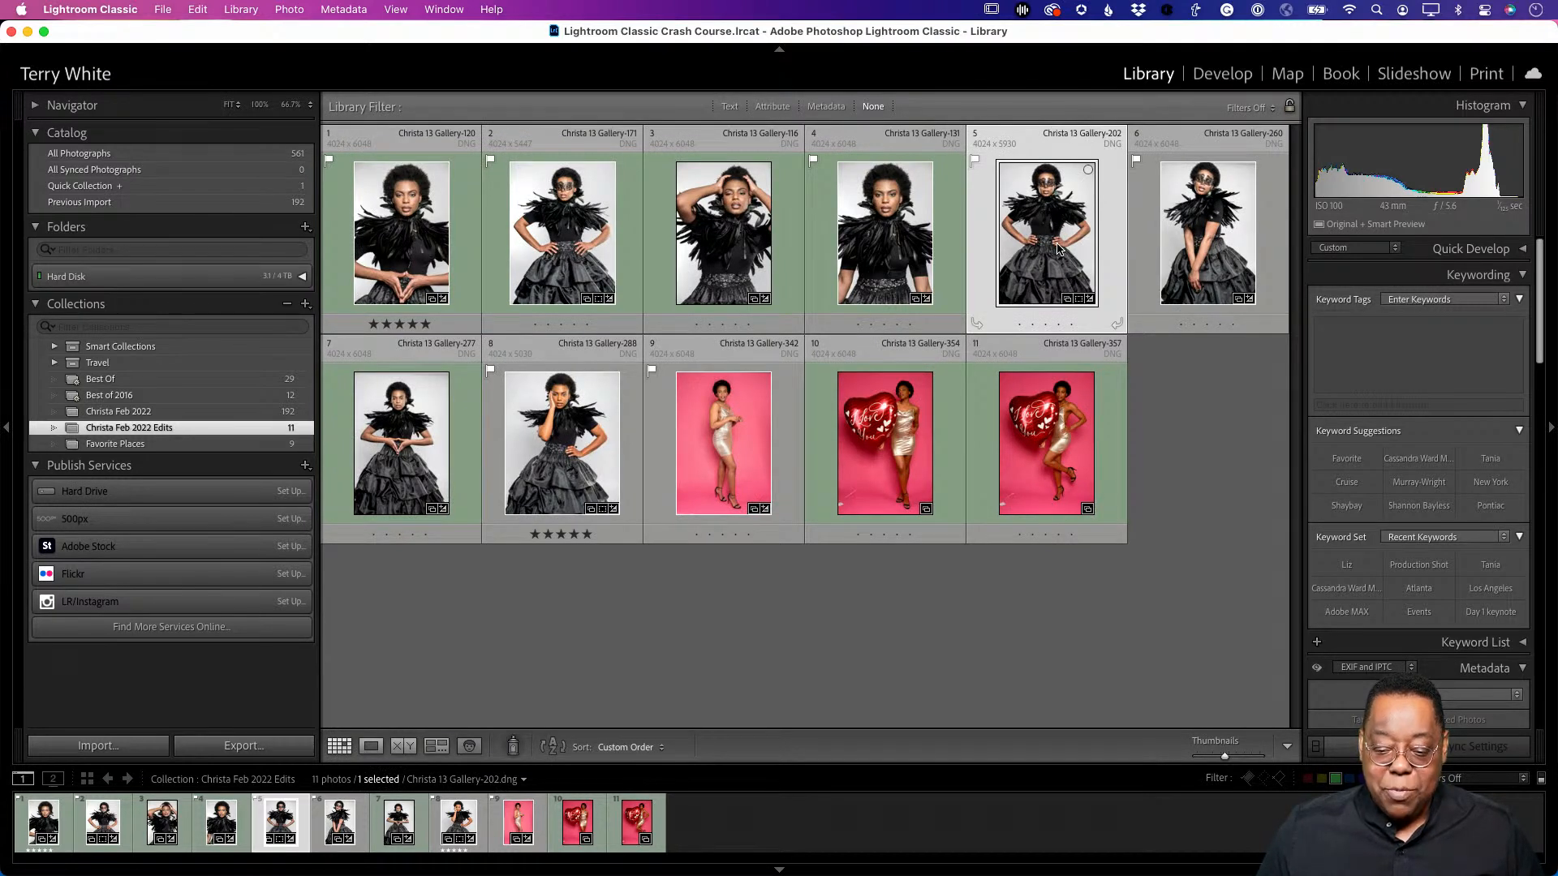
- Send Christa 13 Gallery-202 to Photoshop 2022 with Edit In
key(alt)
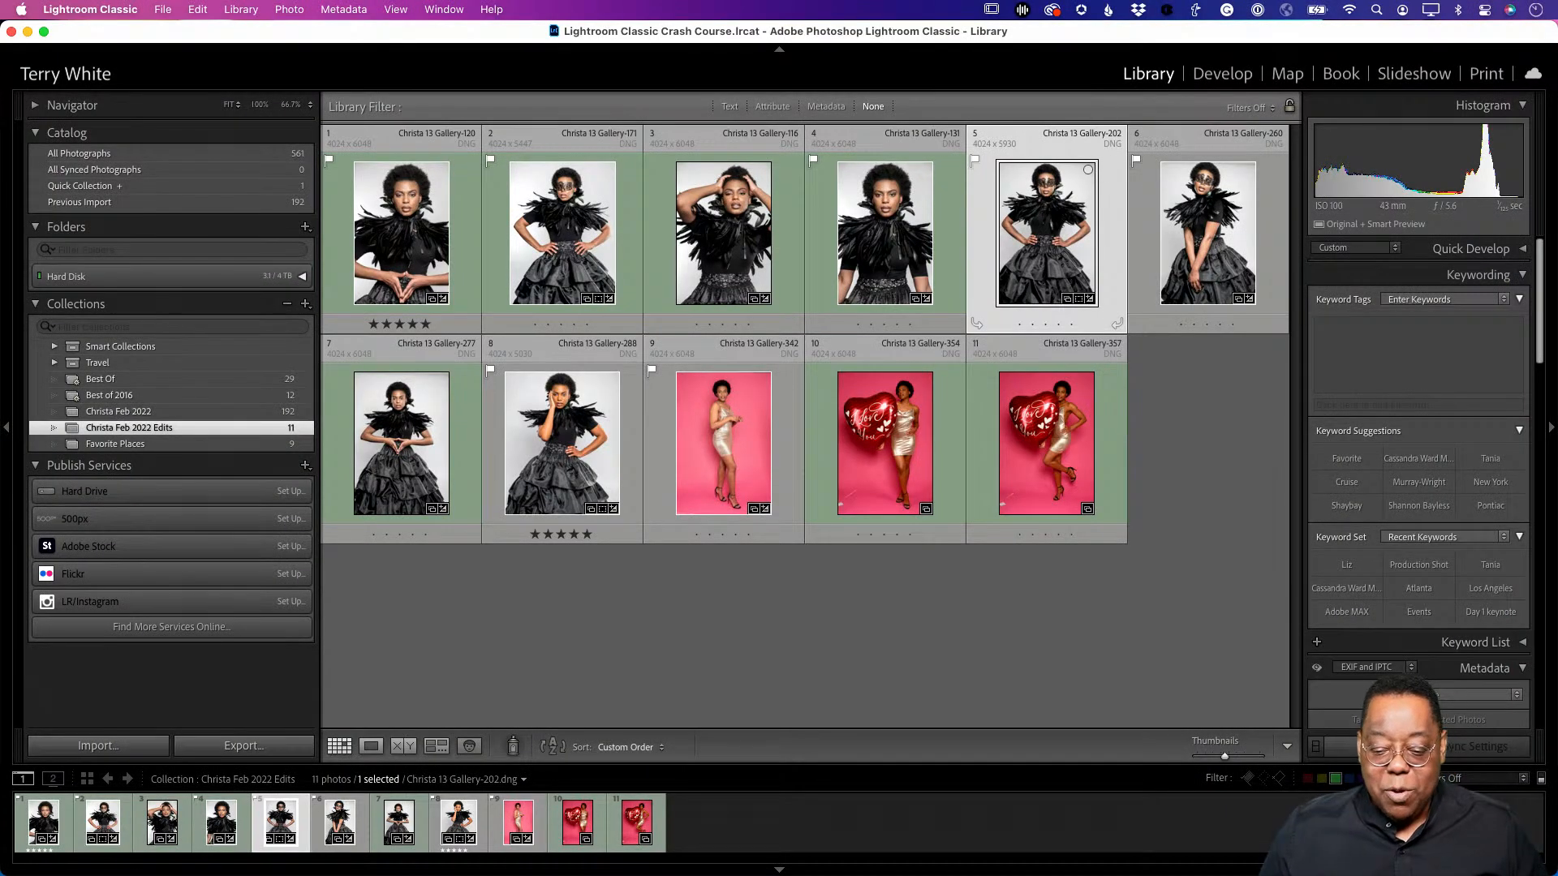
right_click(1039, 214)
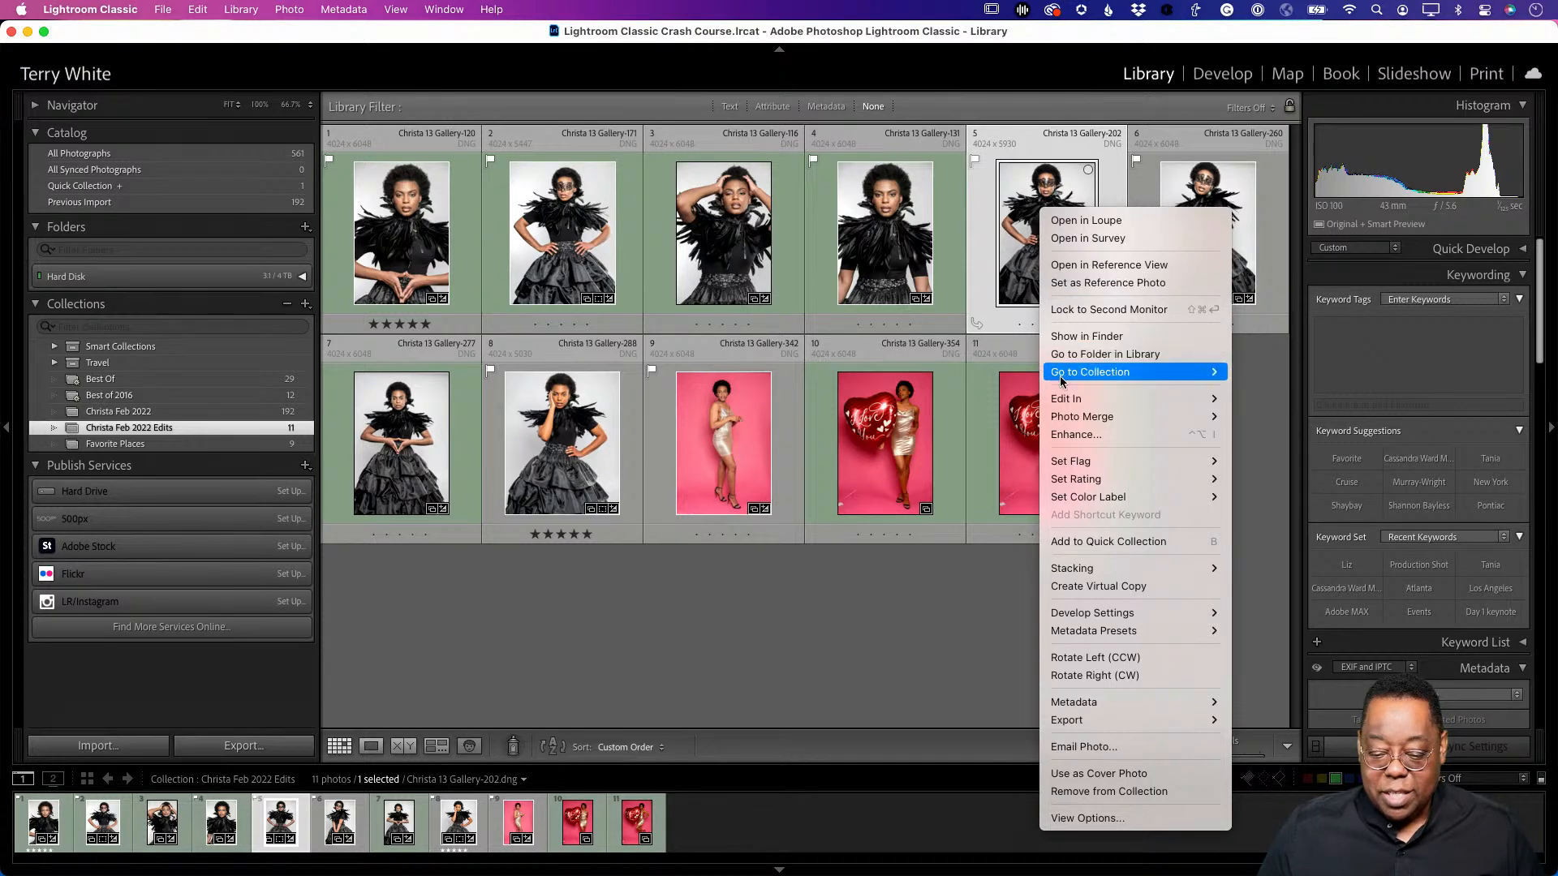
mouse_move(1066, 398)
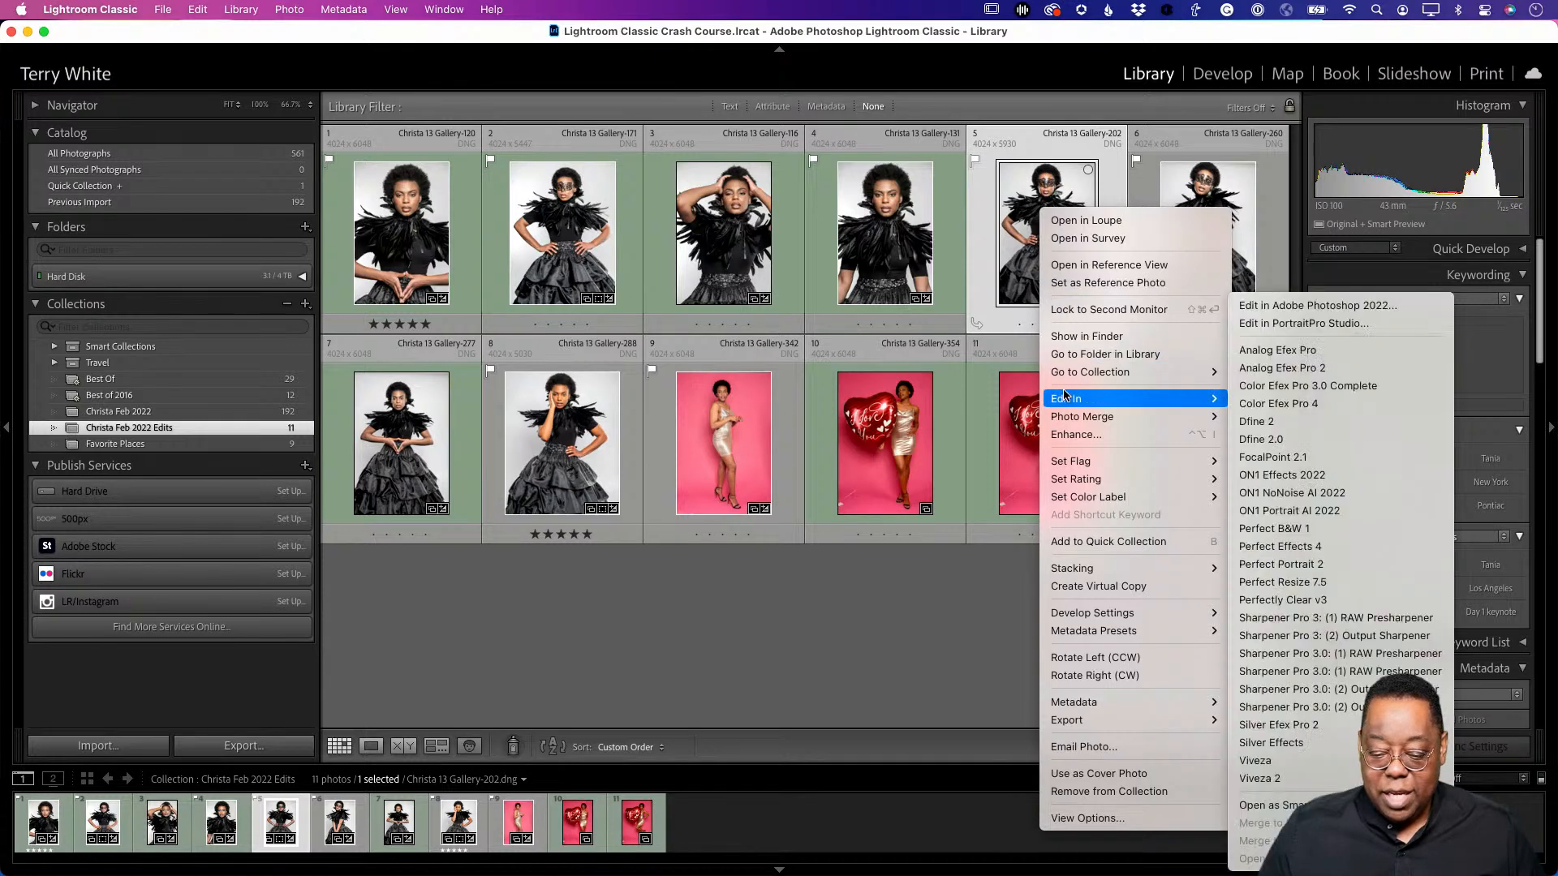
click(1323, 306)
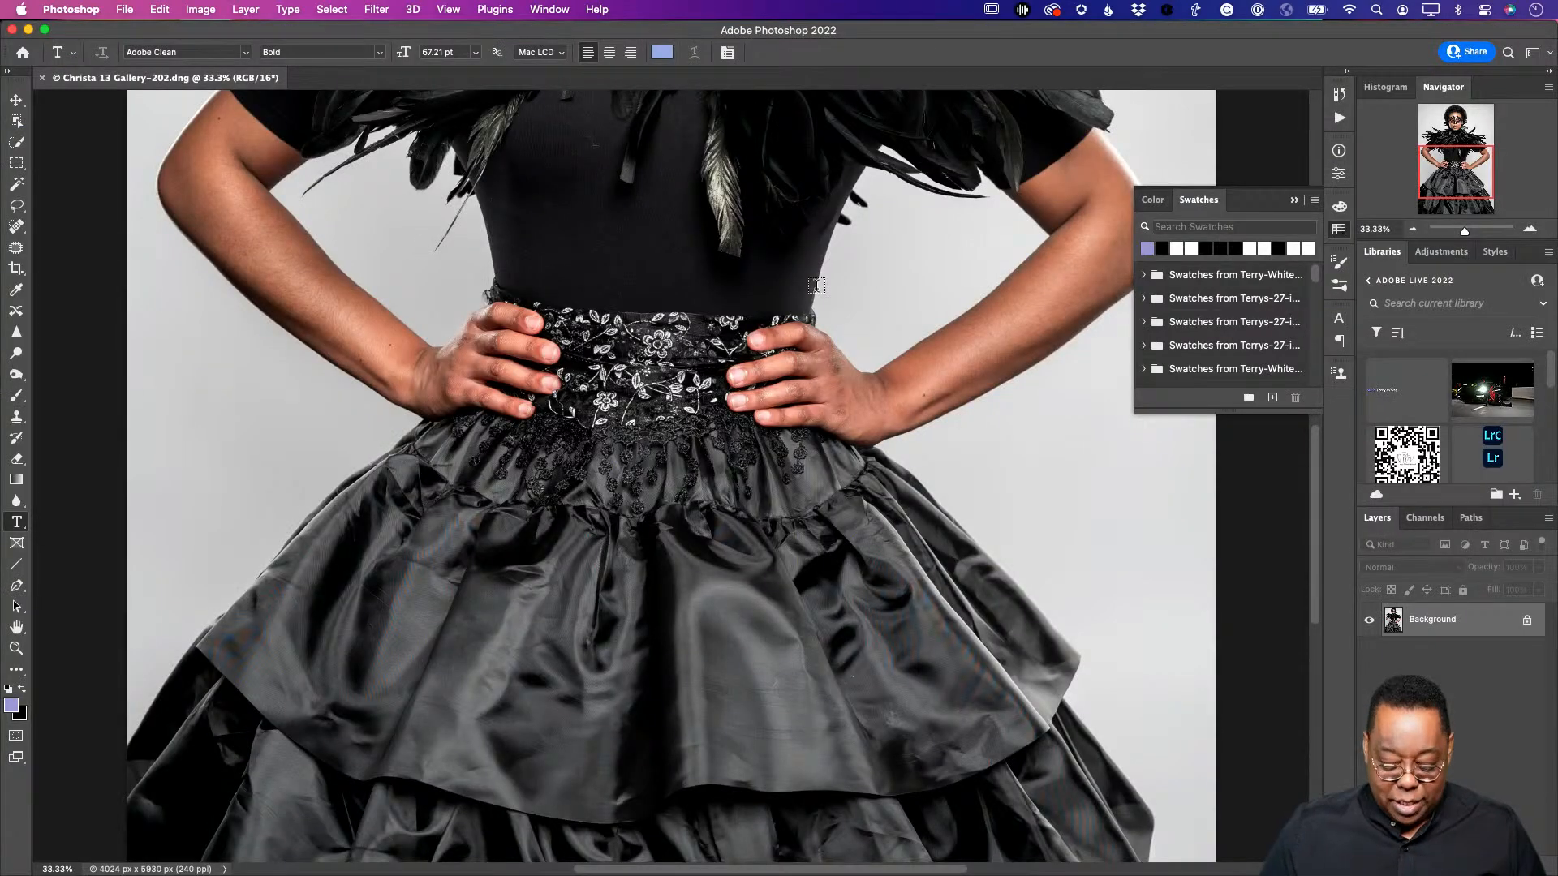
- Duplicate the Background, add an empty Layer 1, and clone-stamp over the bodice flaws
key(super+0)
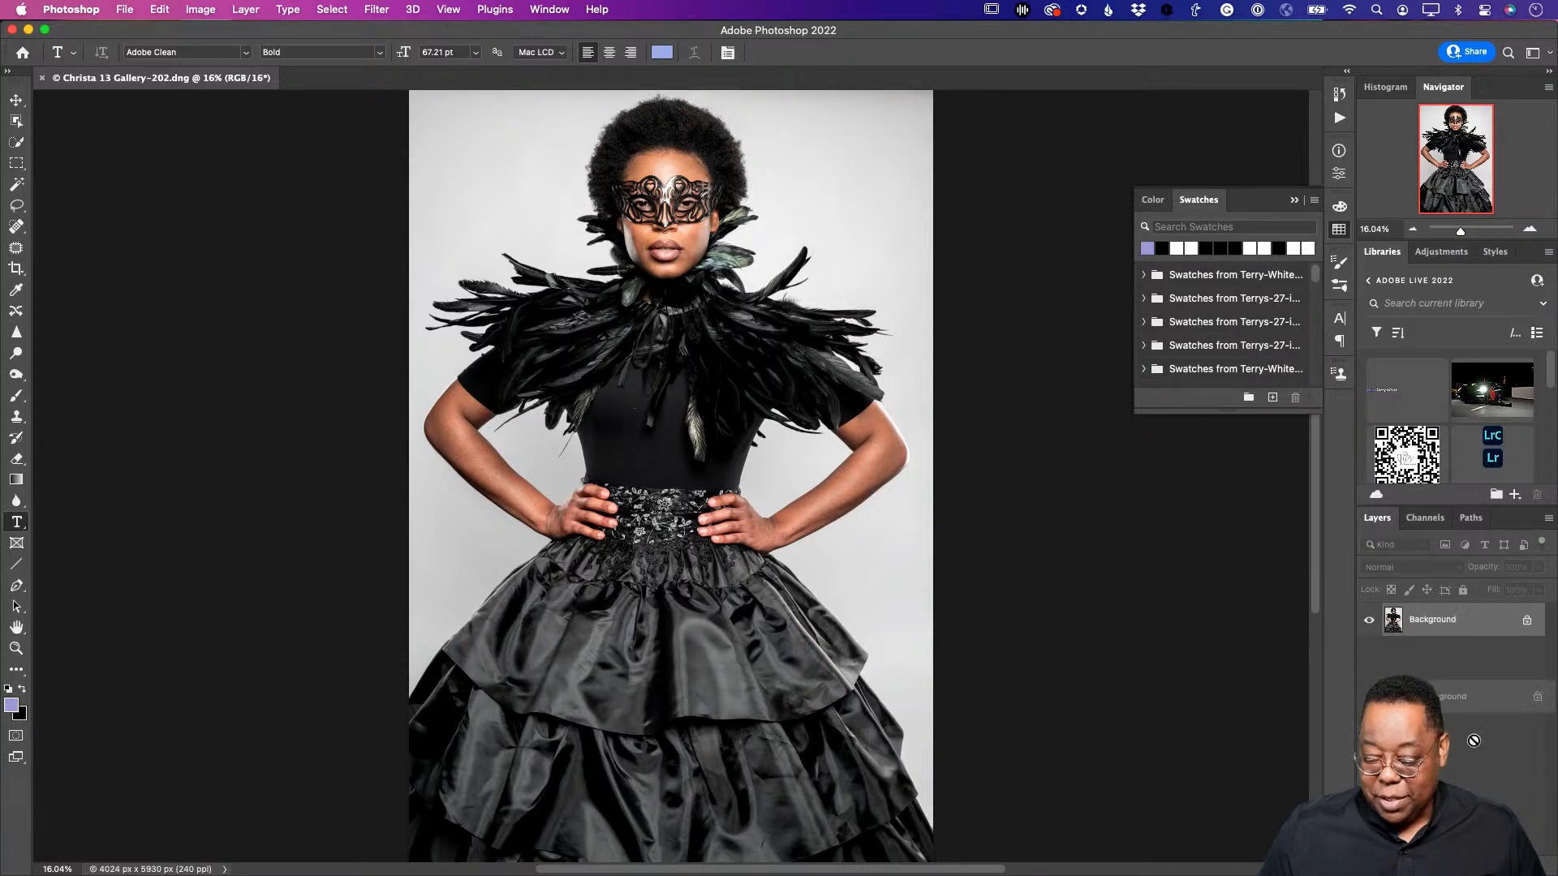
key(super+j)
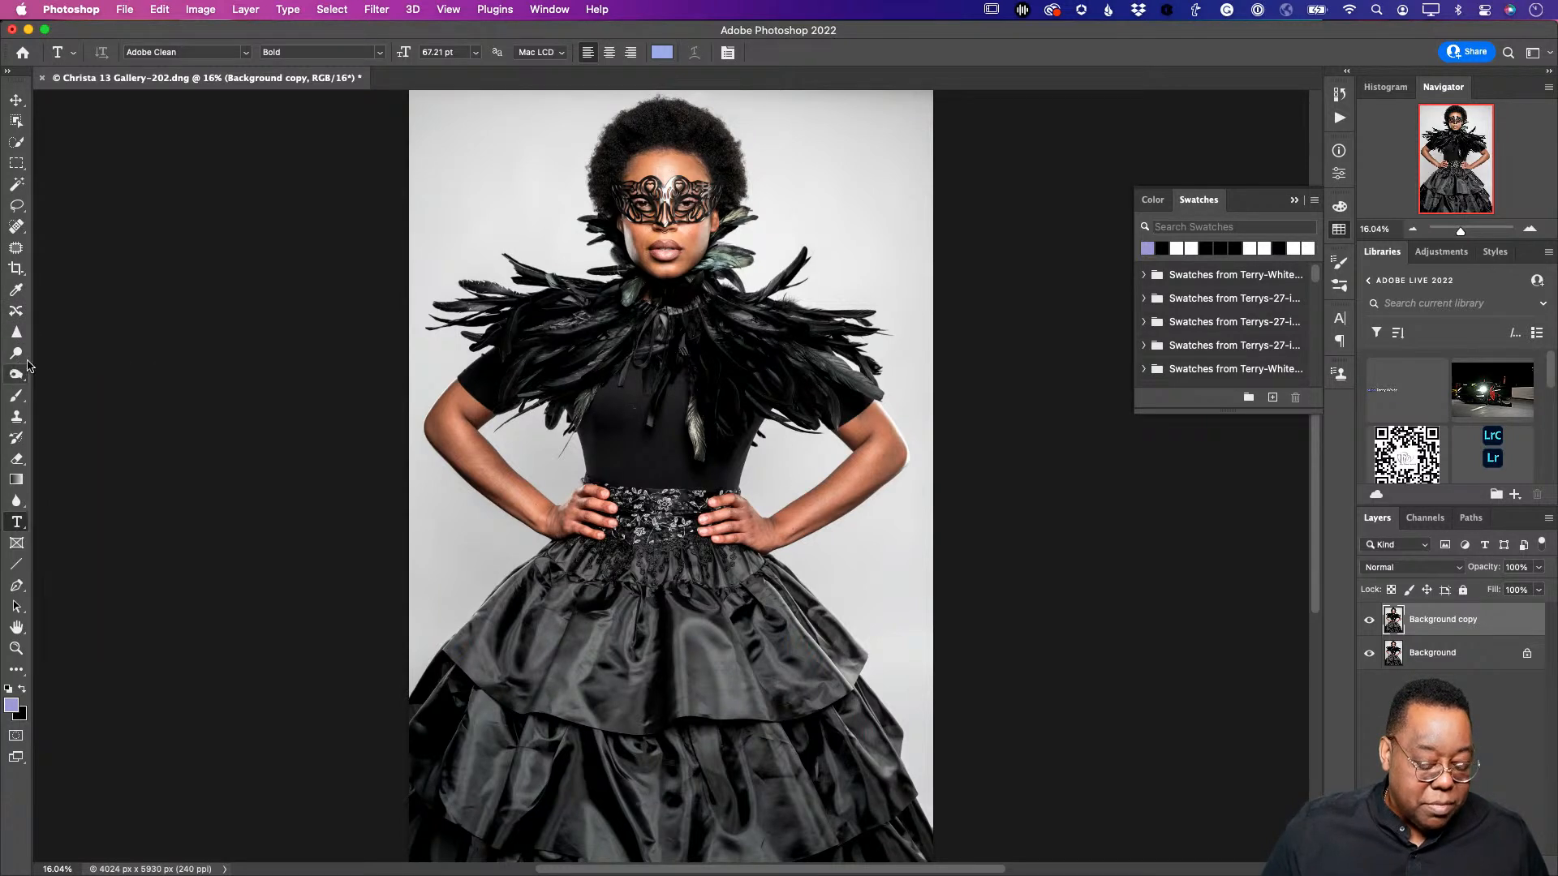
click(16, 416)
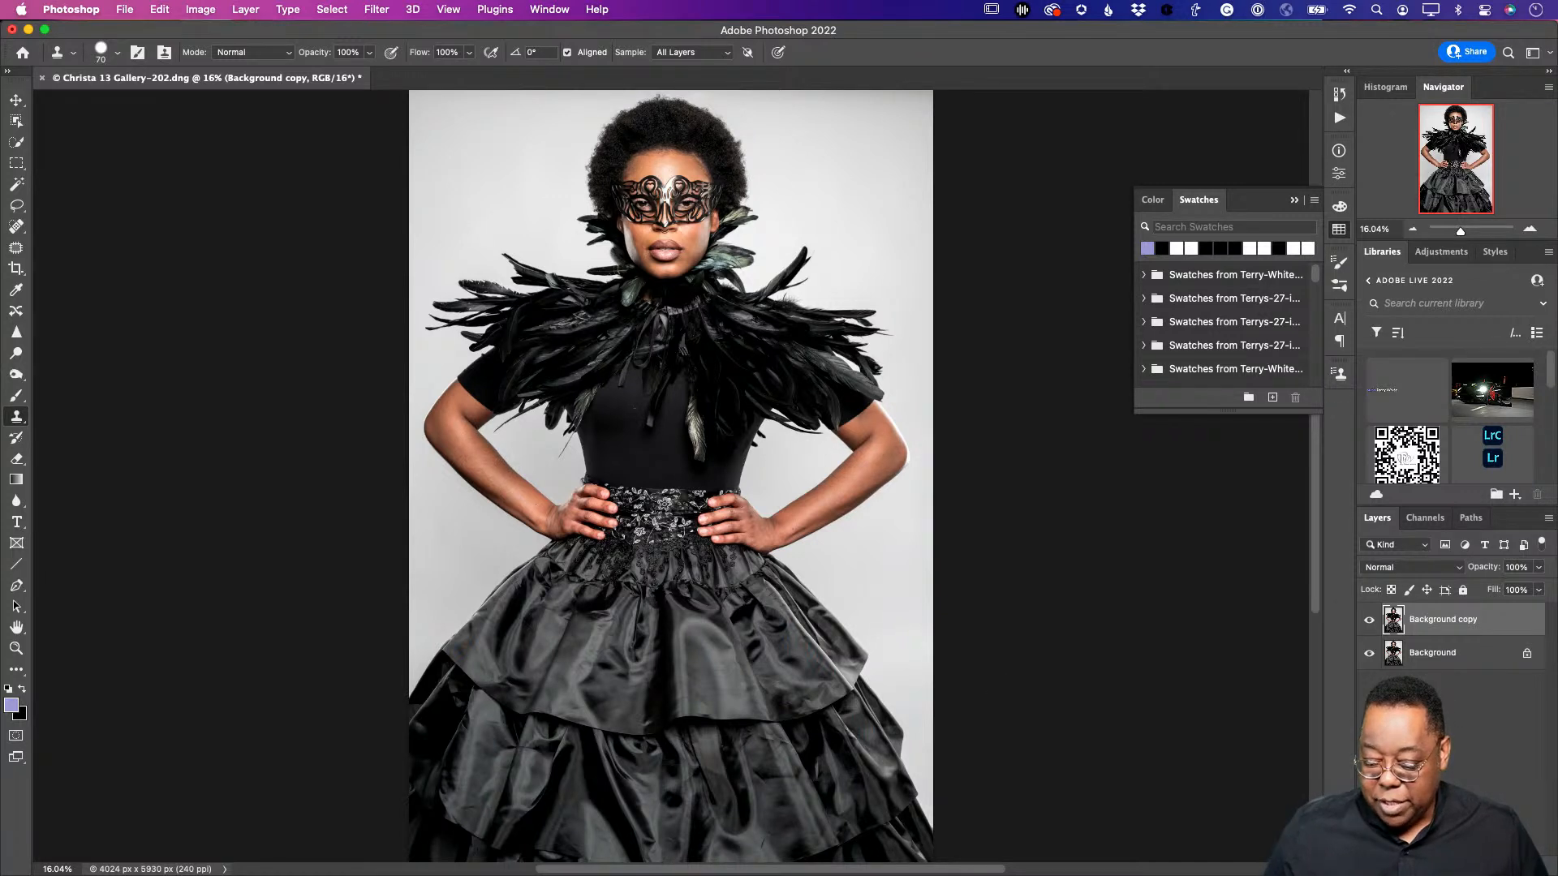
key(super+alt+shift+n)
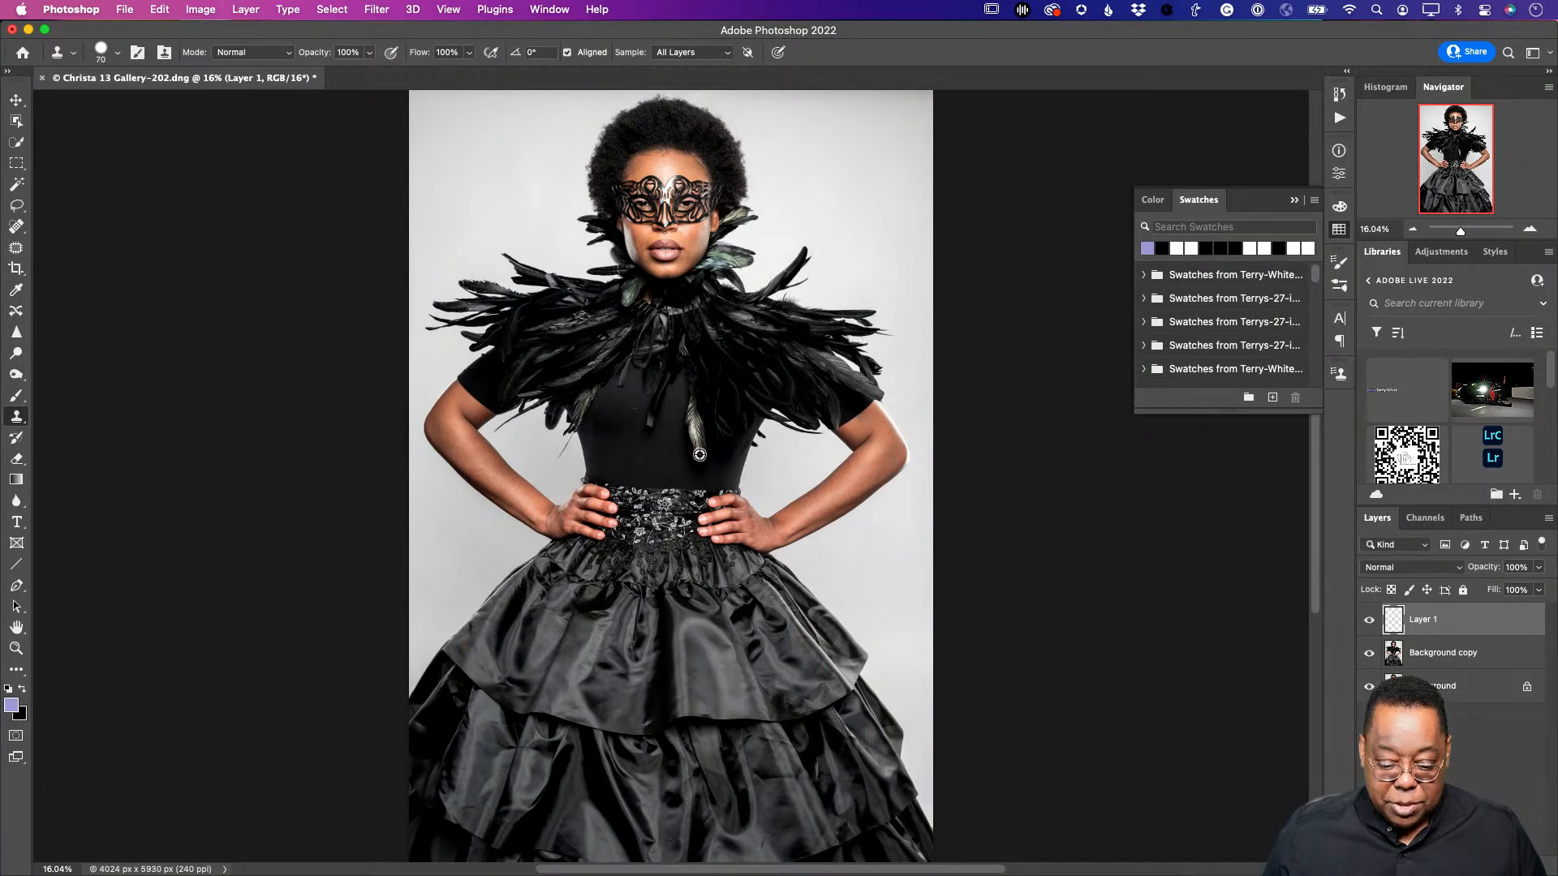
mouse_move(627, 454)
mouse_down()
mouse_move(628, 357)
mouse_move(621, 445)
mouse_up()
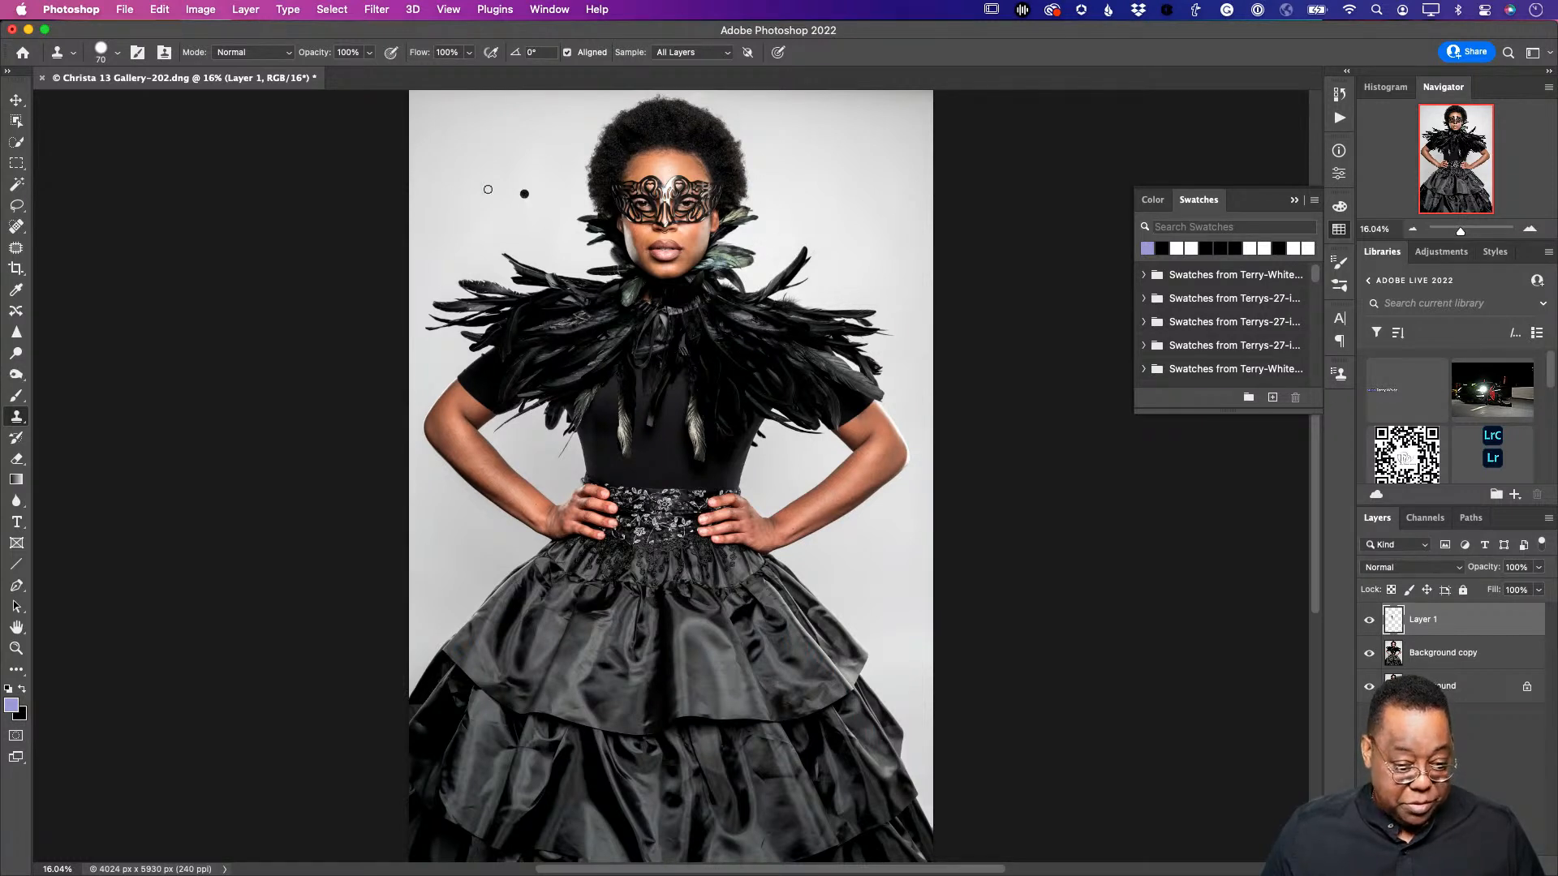
- Heal the stray feather tip on Background copy with a size-45 Spot Healing Brush
click(16, 227)
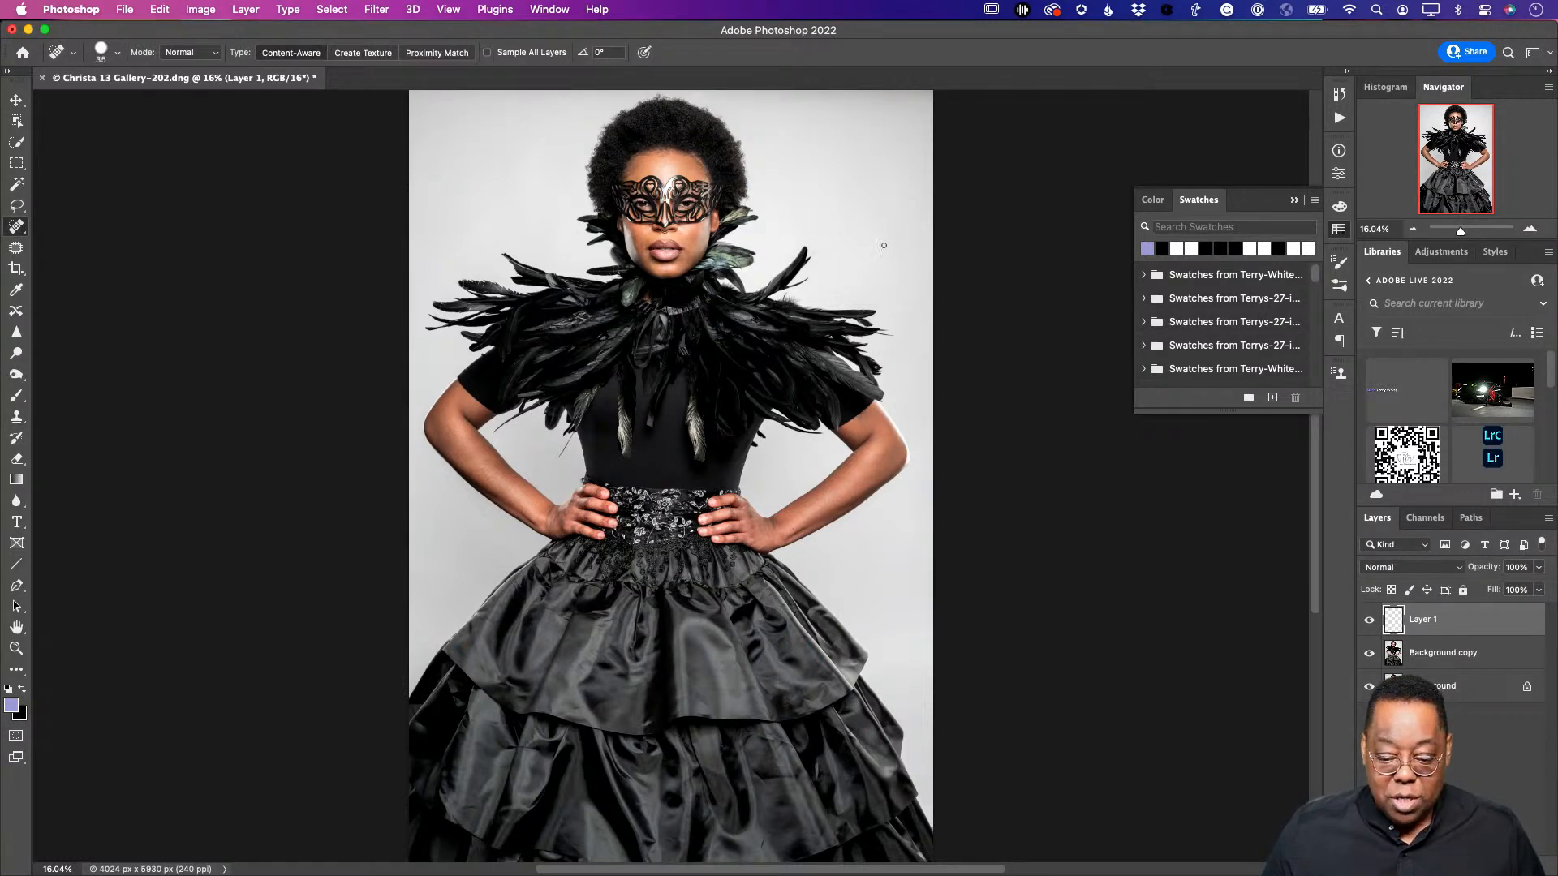
key(bracketright)
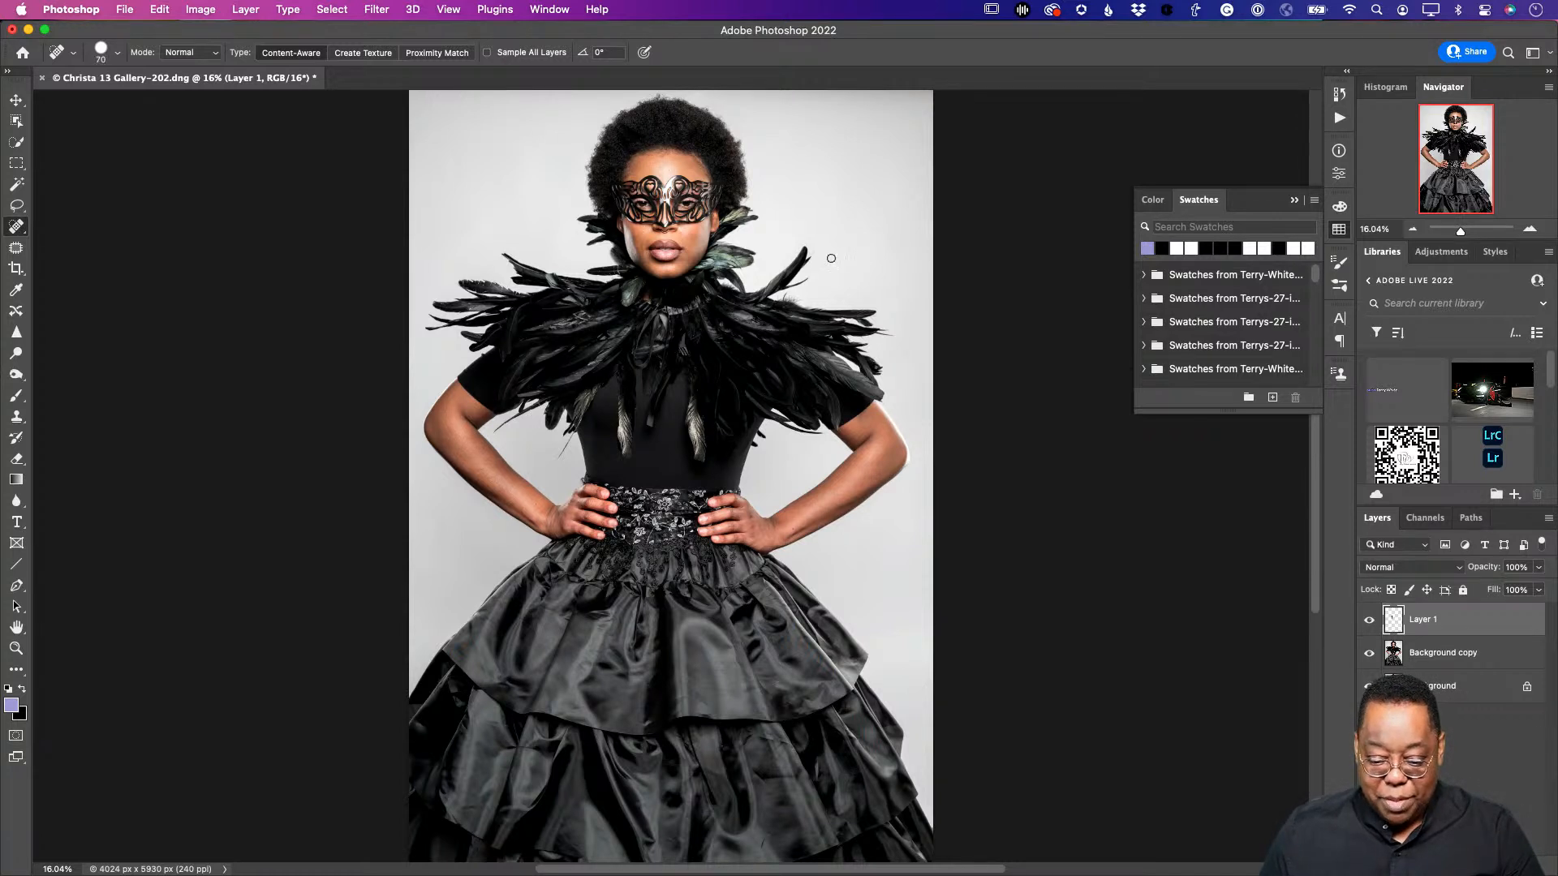
click(1416, 659)
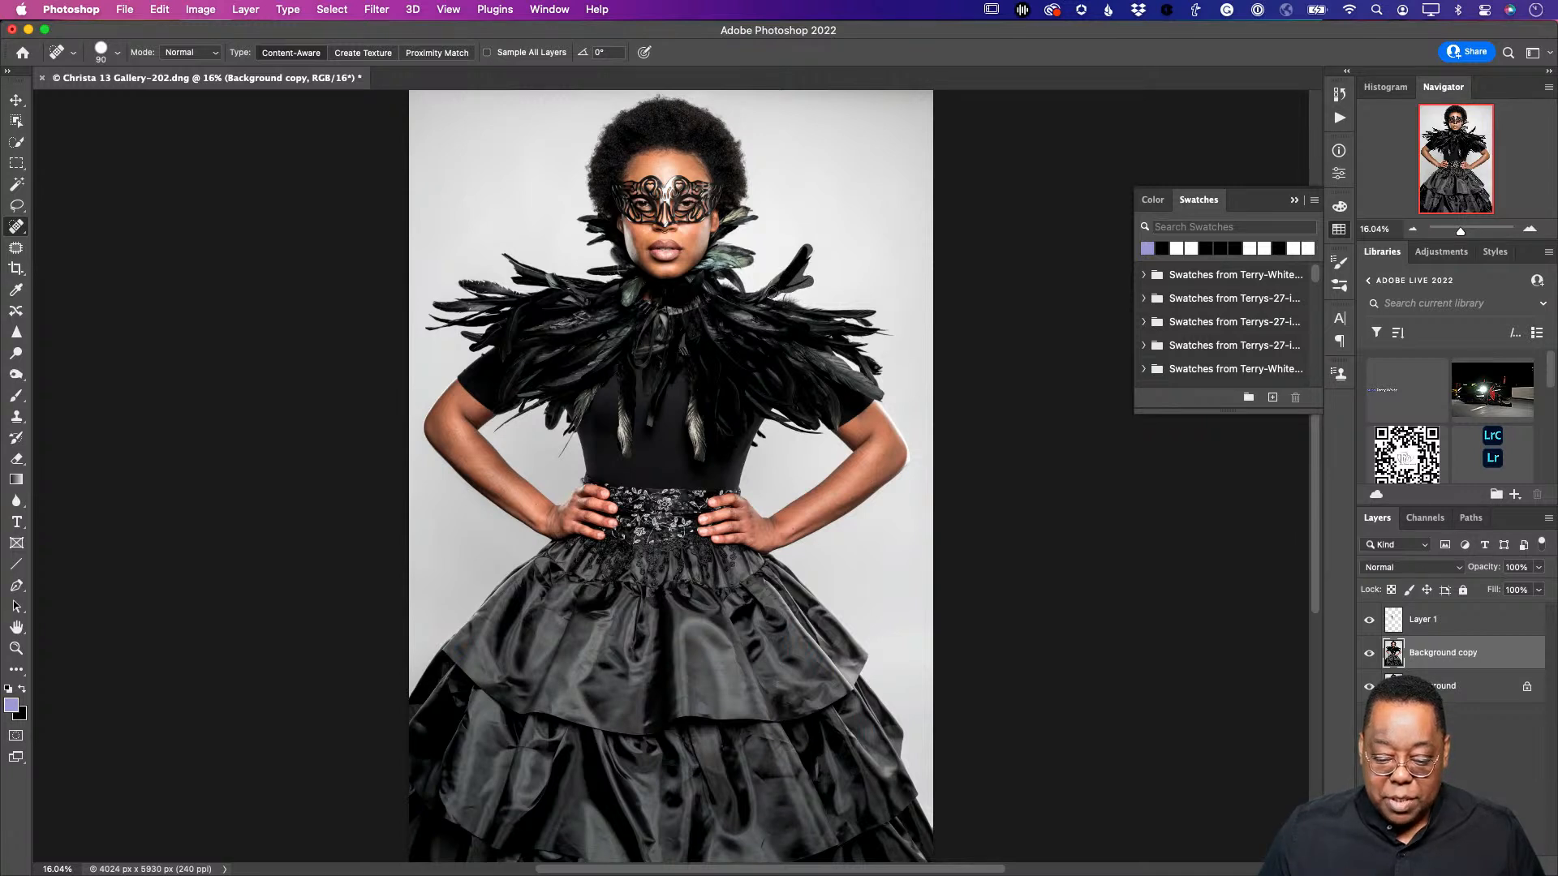
mouse_move(767, 286)
mouse_down()
mouse_move(801, 253)
mouse_move(786, 260)
mouse_move(813, 265)
mouse_up()
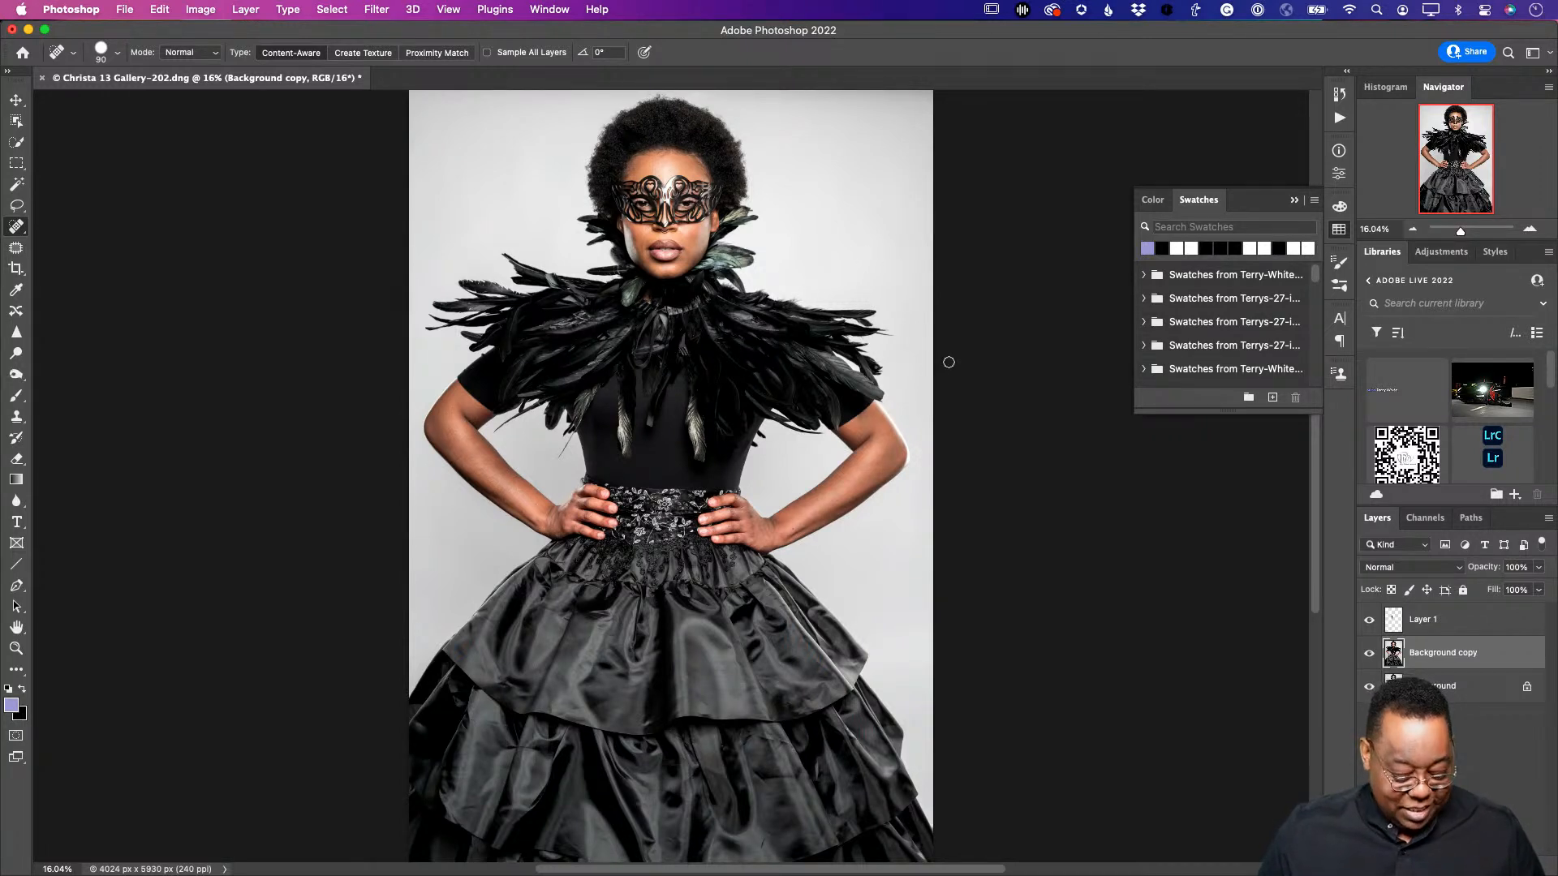
- Save the retouch as Christa 13 Gallery-202-Edit.psd, close it, and return to Lightroom Classic
key(super+s)
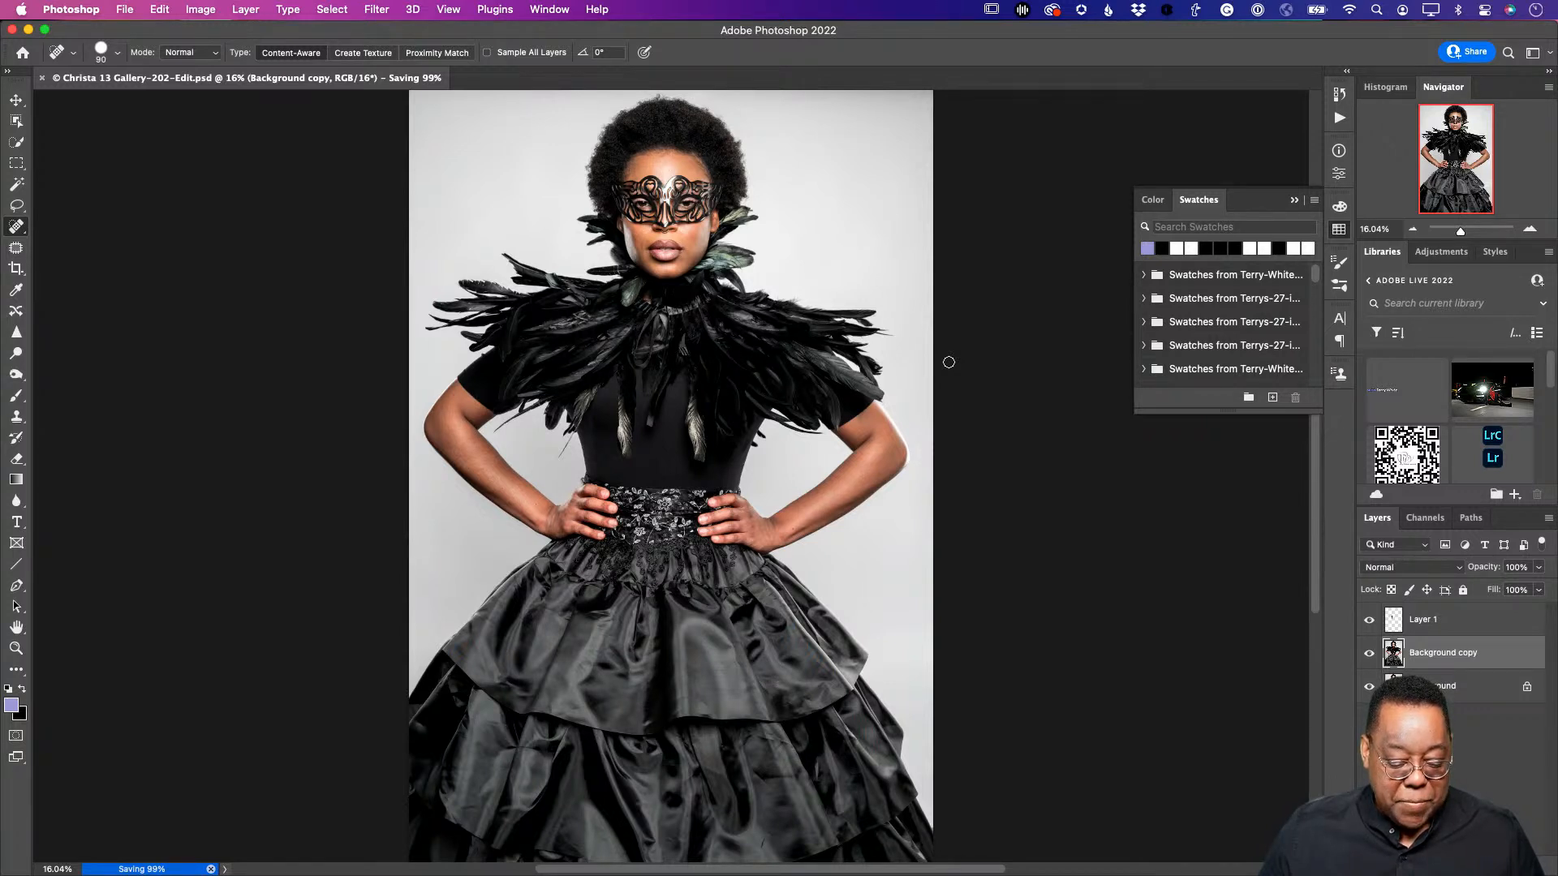
key(super+w)
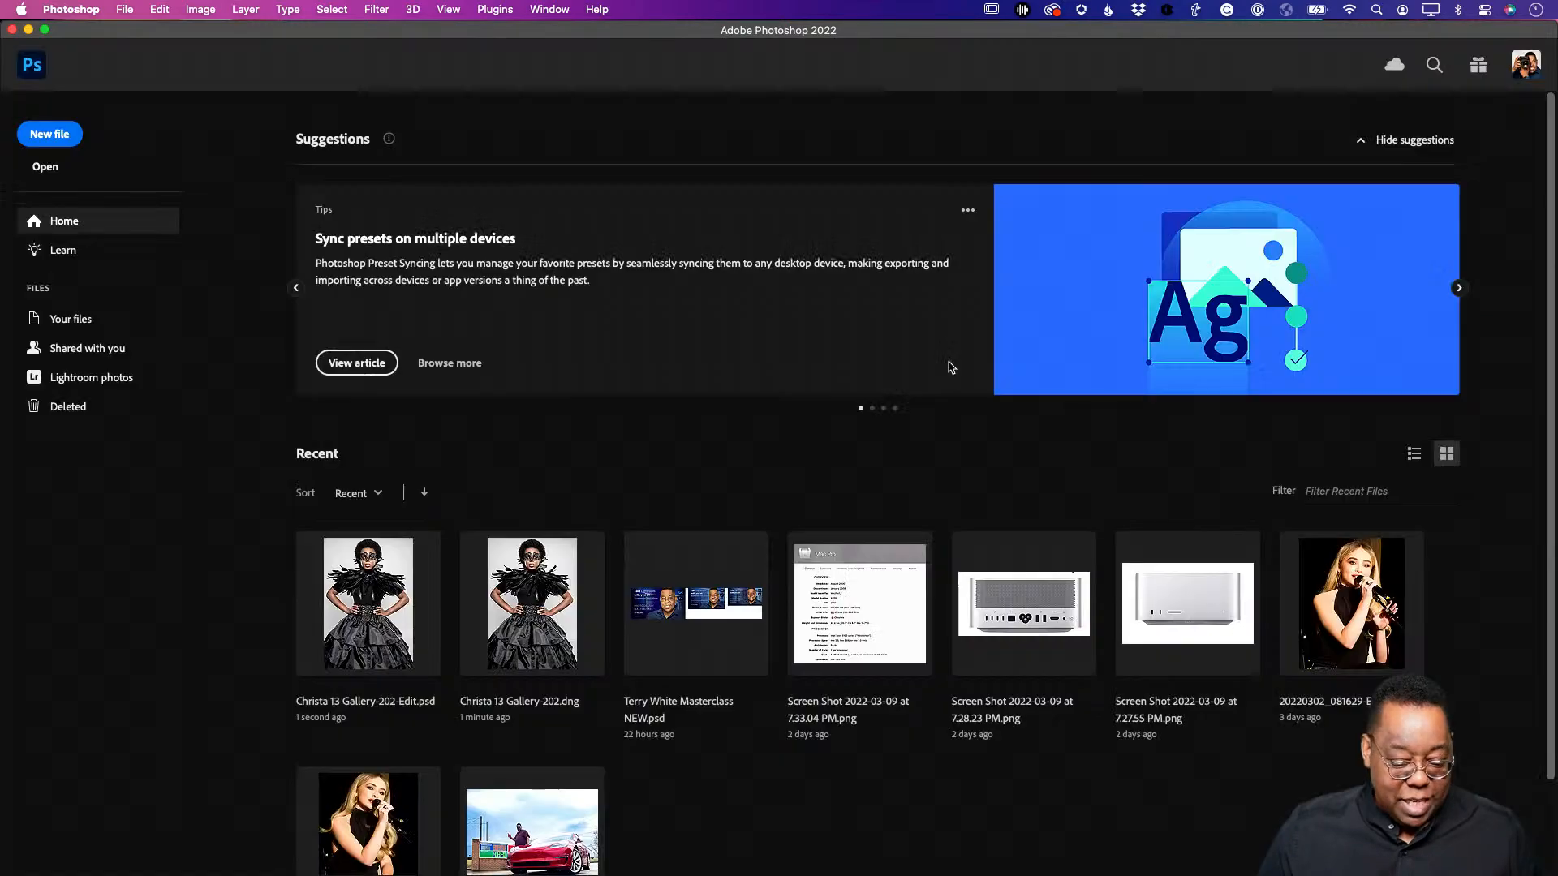
key(super+Tab)
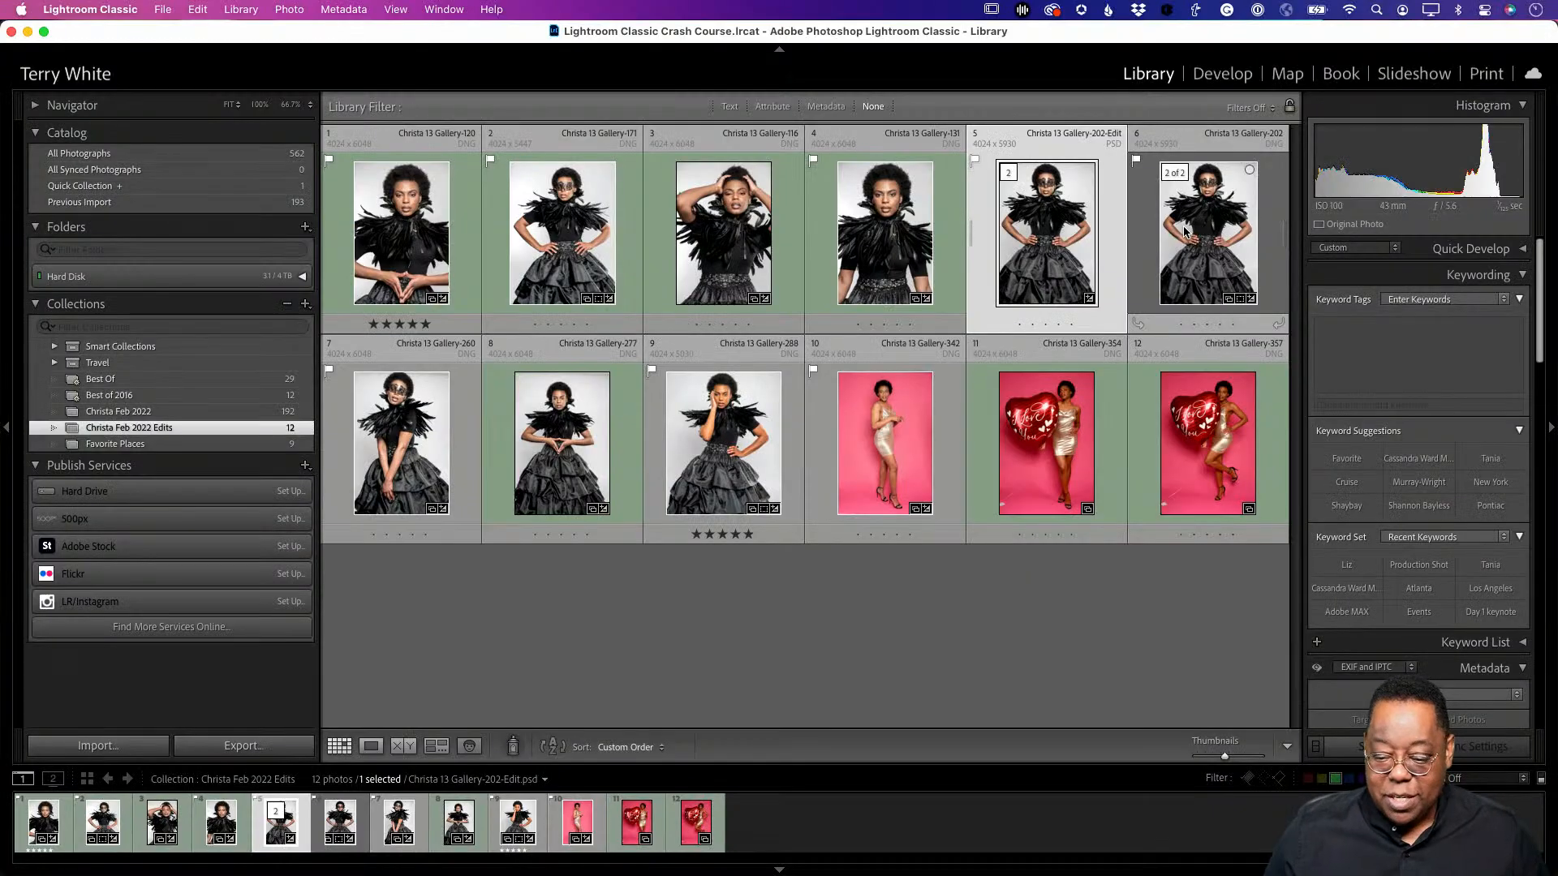
- Check the original Gallery-202 full screen, then remove it from the Christa Feb 2022 Edits collection
click(1209, 237)
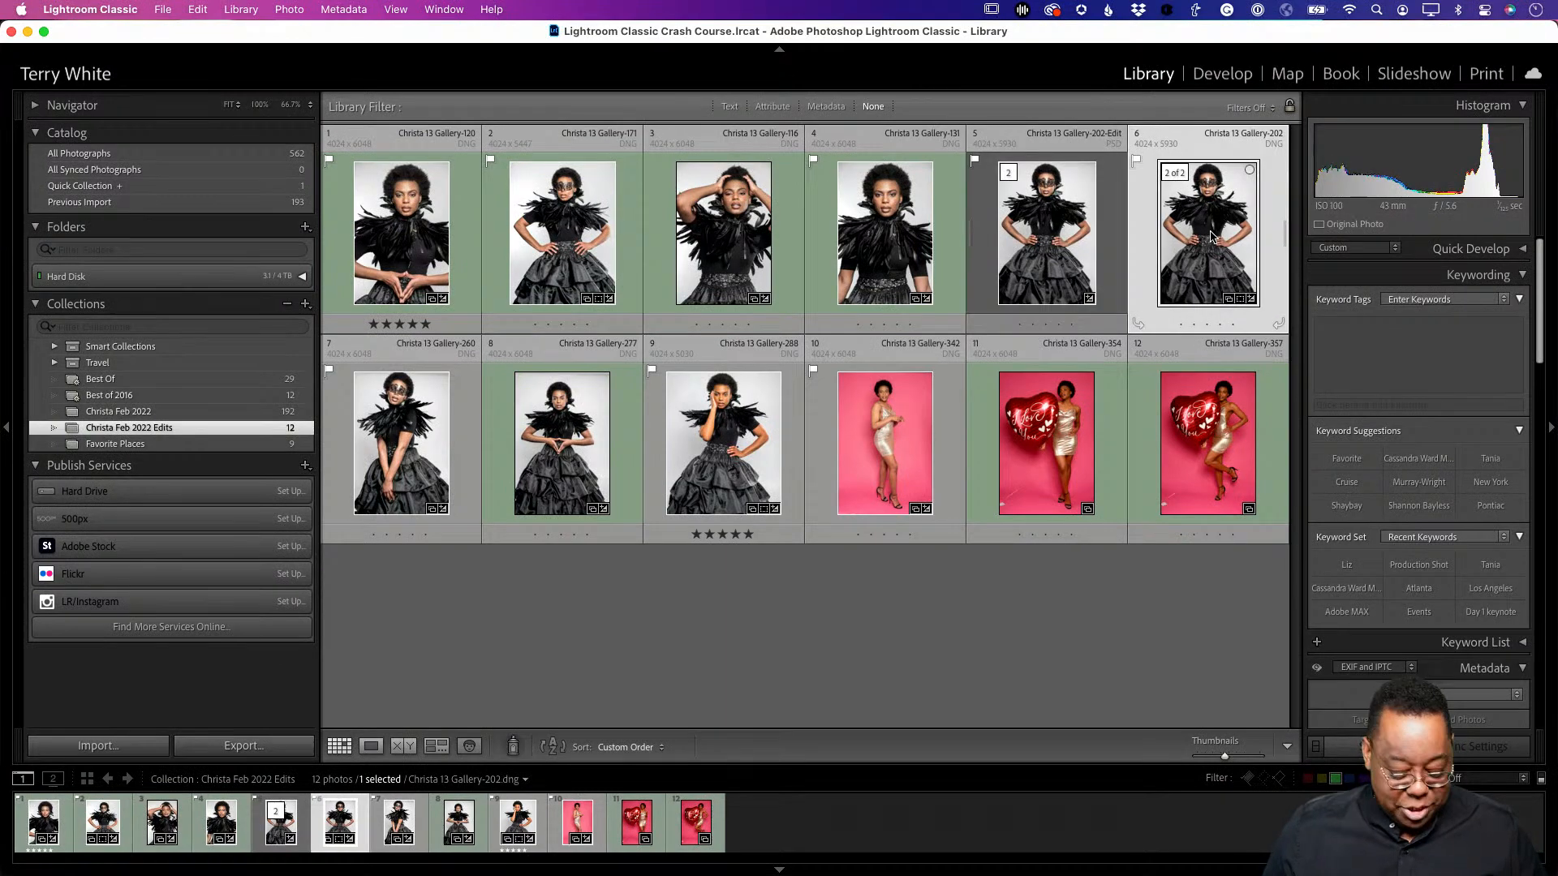
key(f)
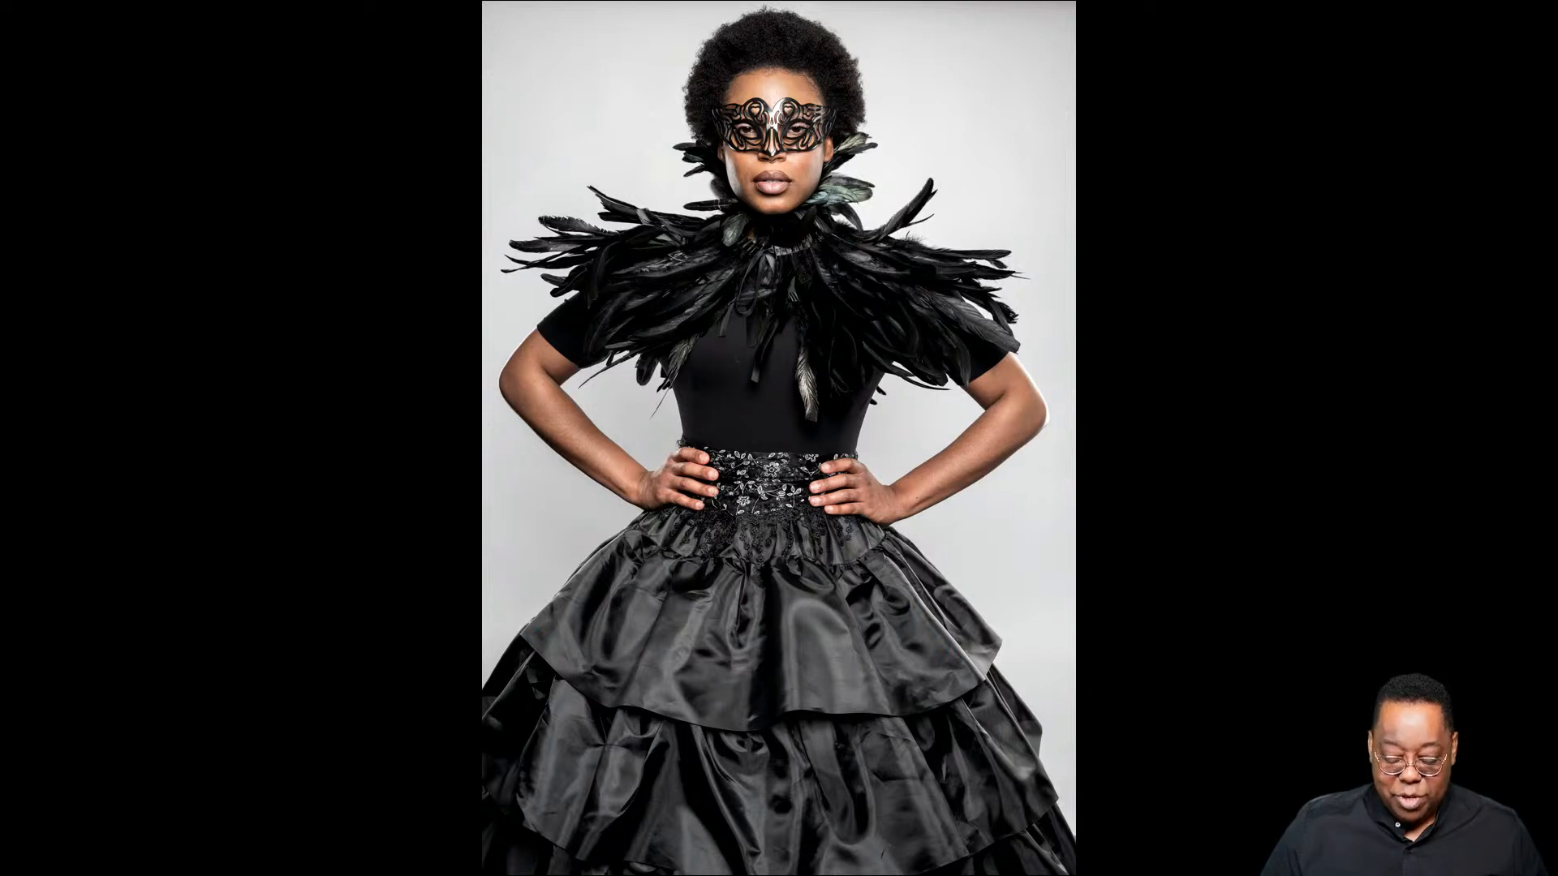
key(f)
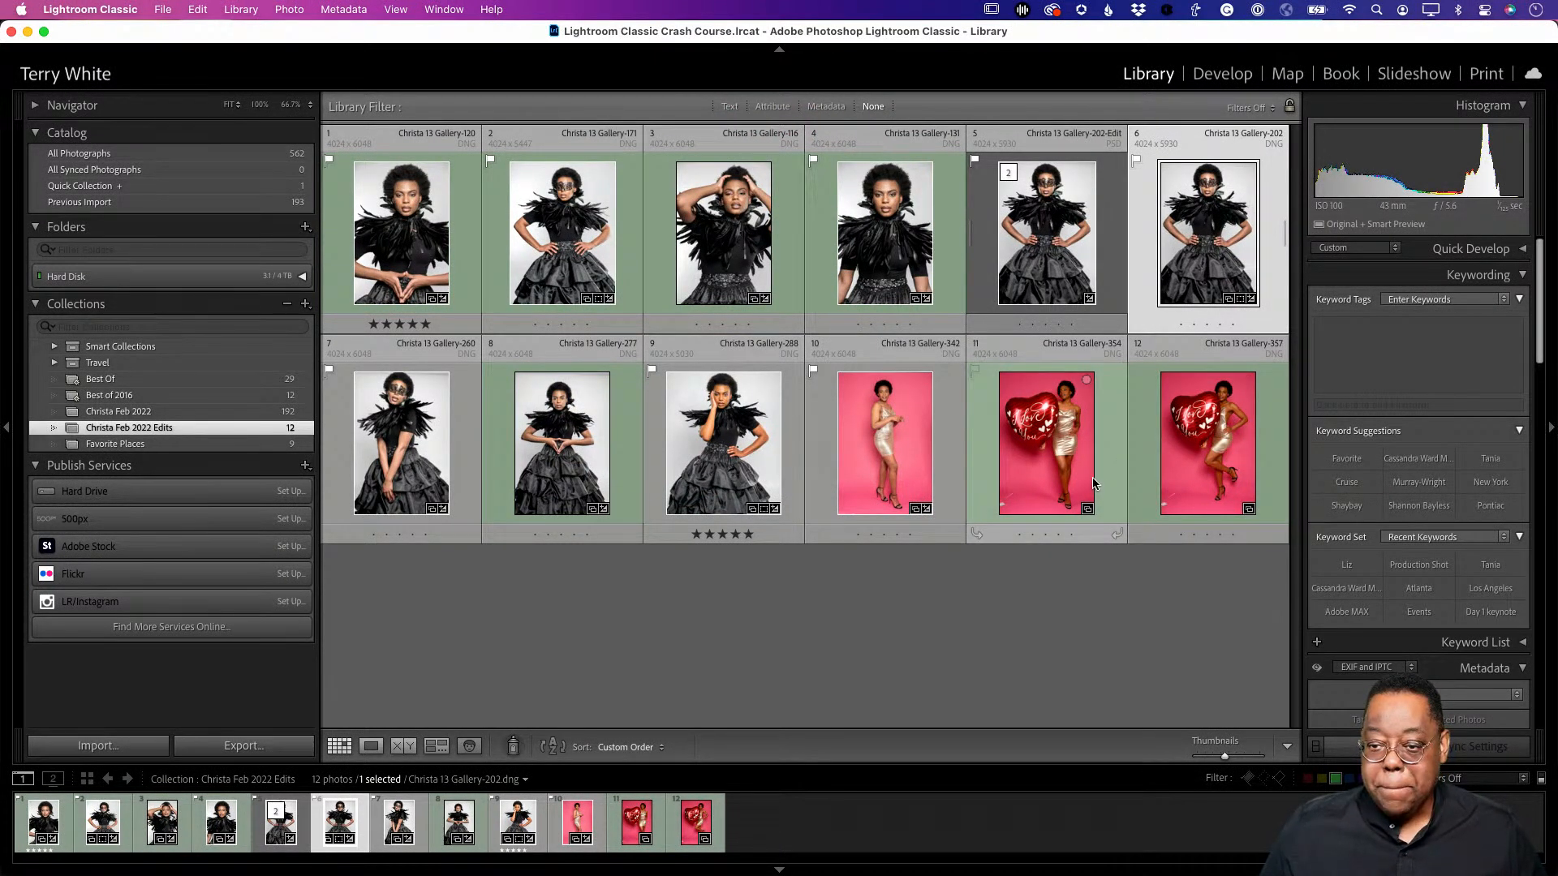
click(1137, 566)
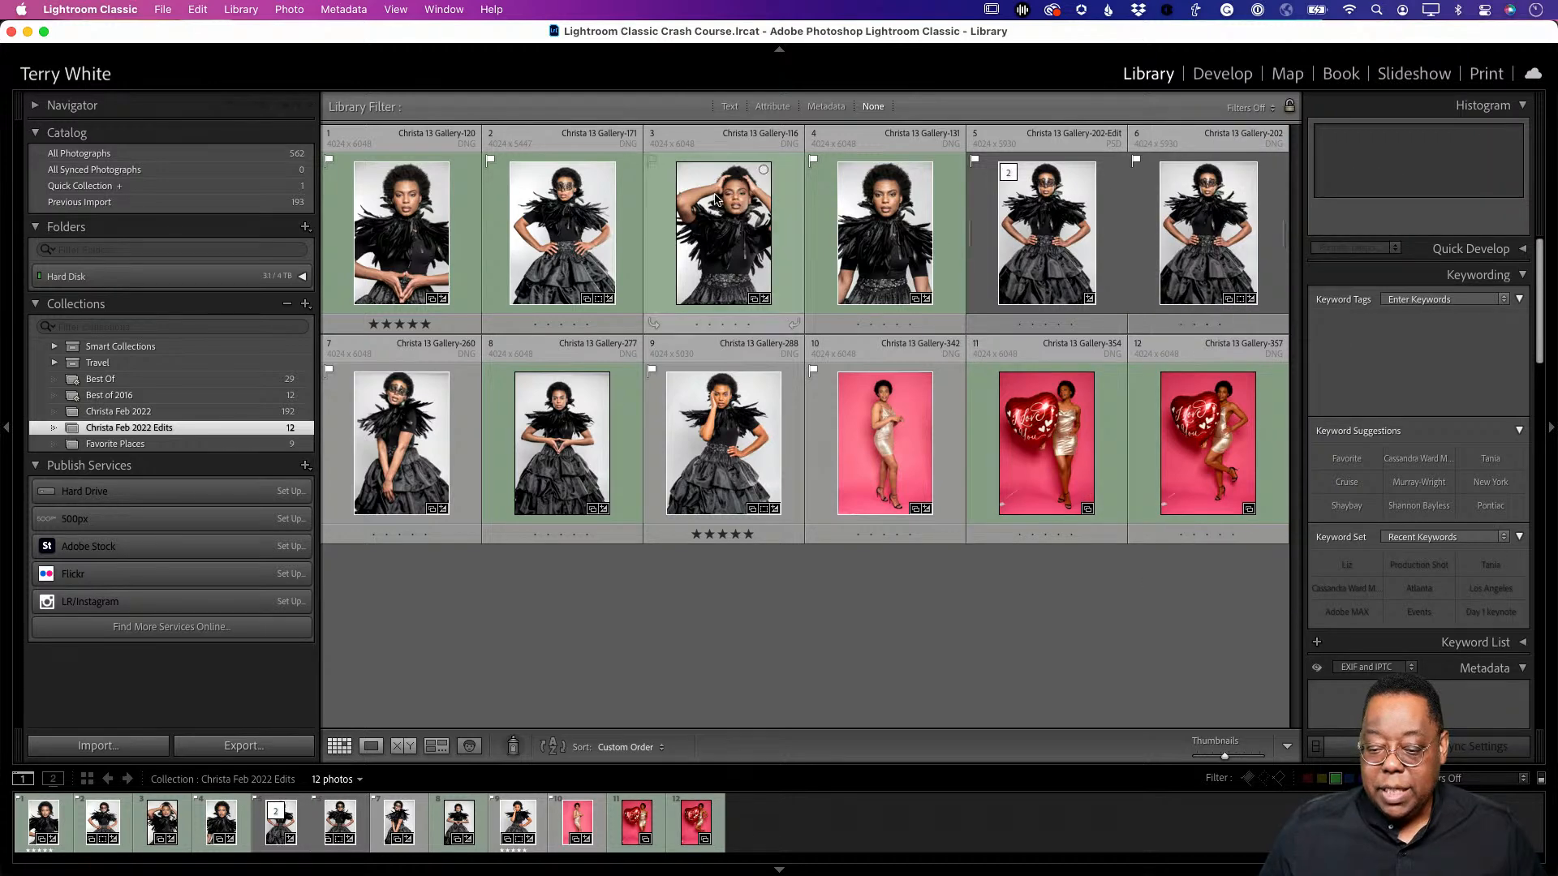
click(1188, 224)
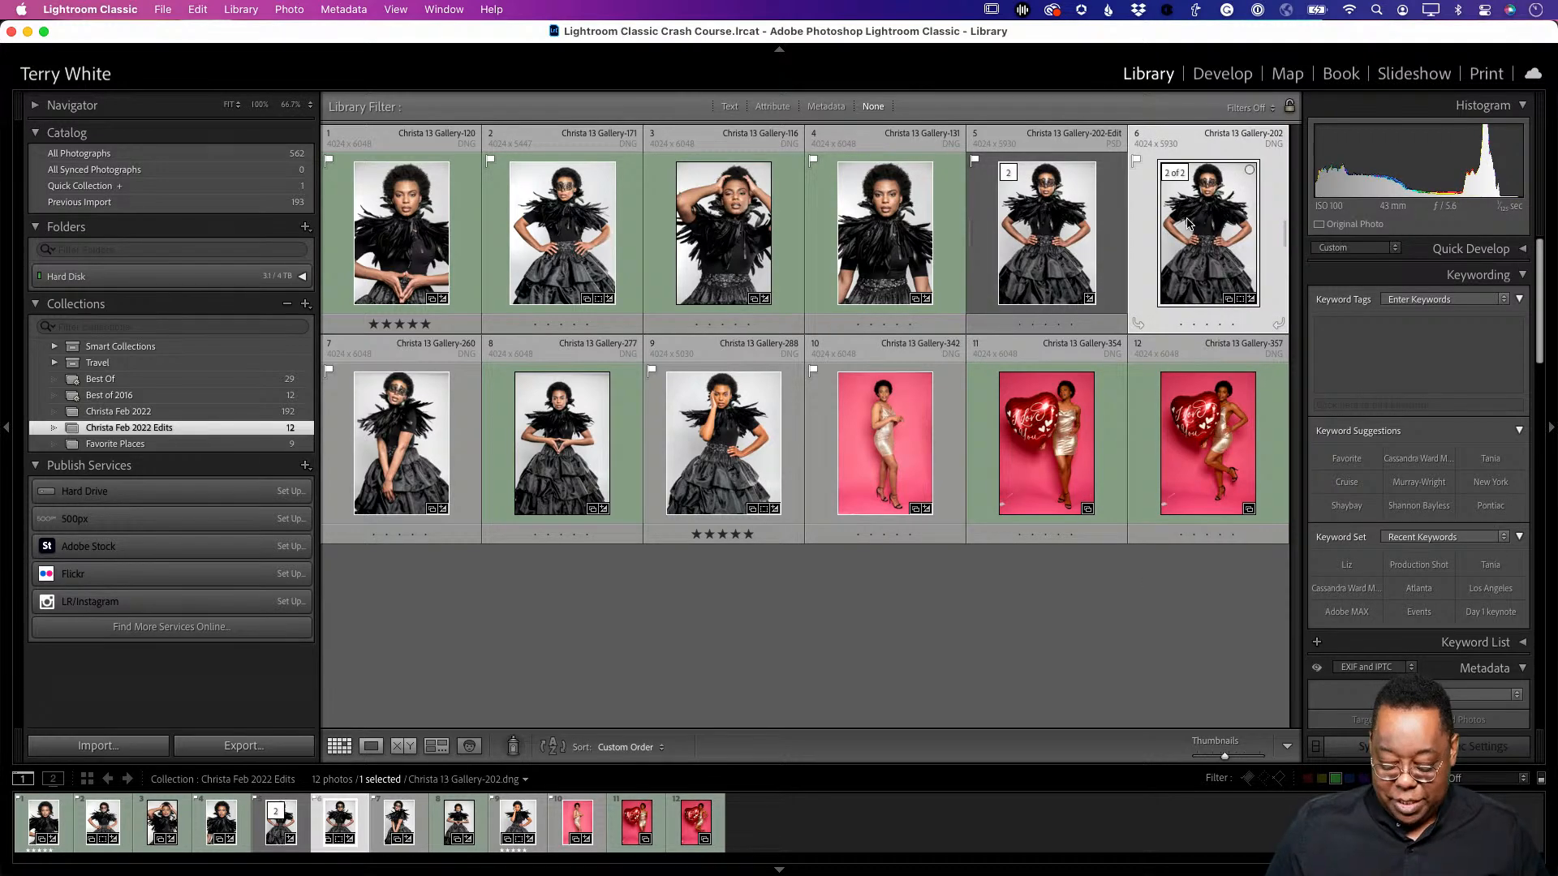
key(Delete)
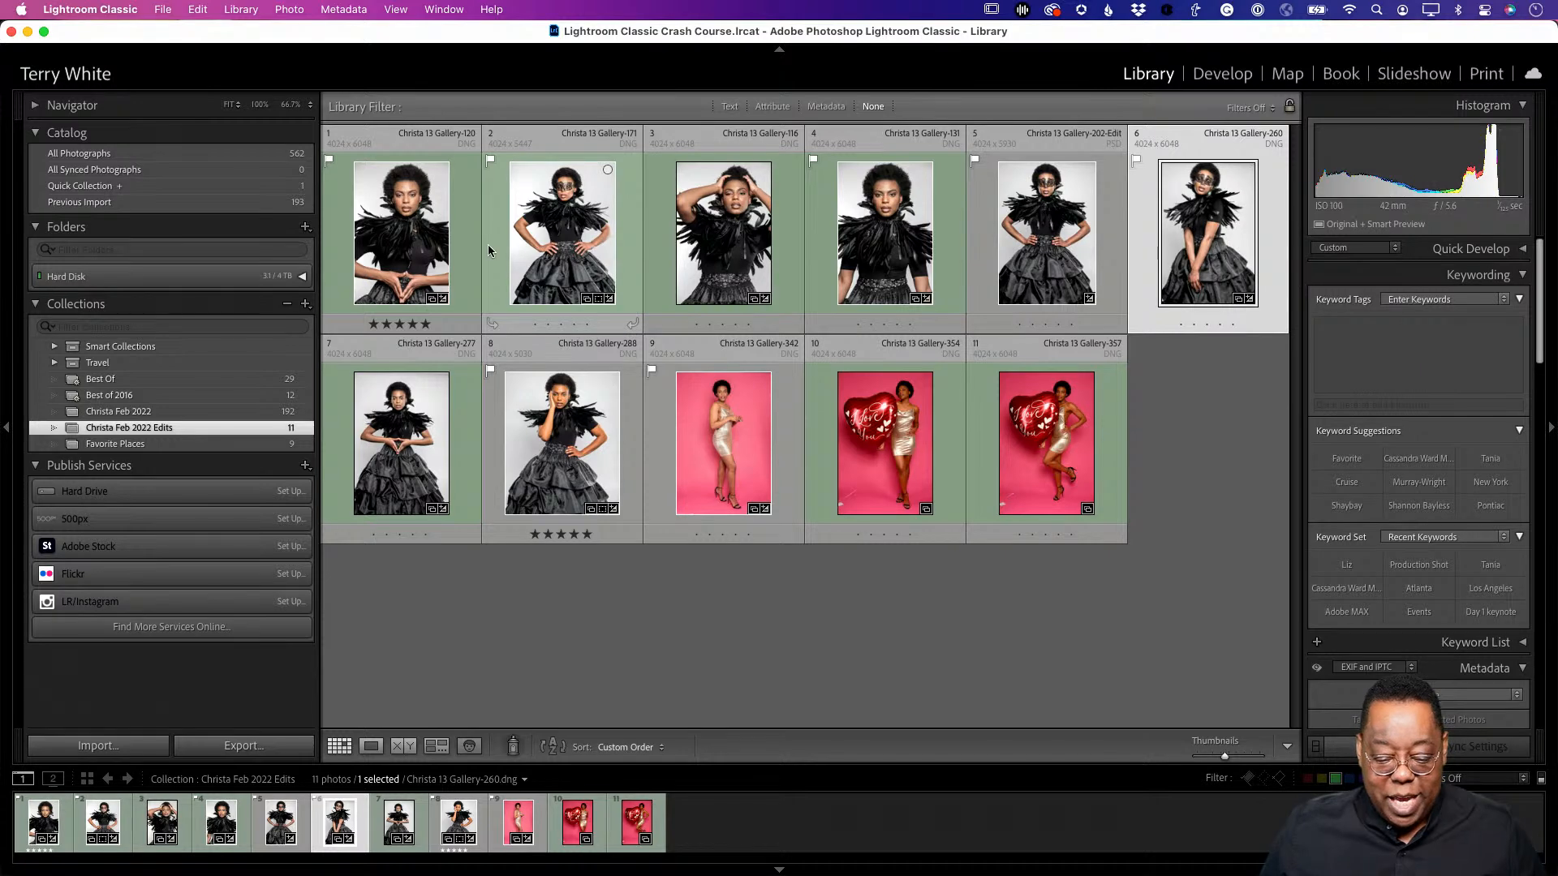
- Select the first seven photos in the grid
click(454, 251)
shift+click(431, 475)
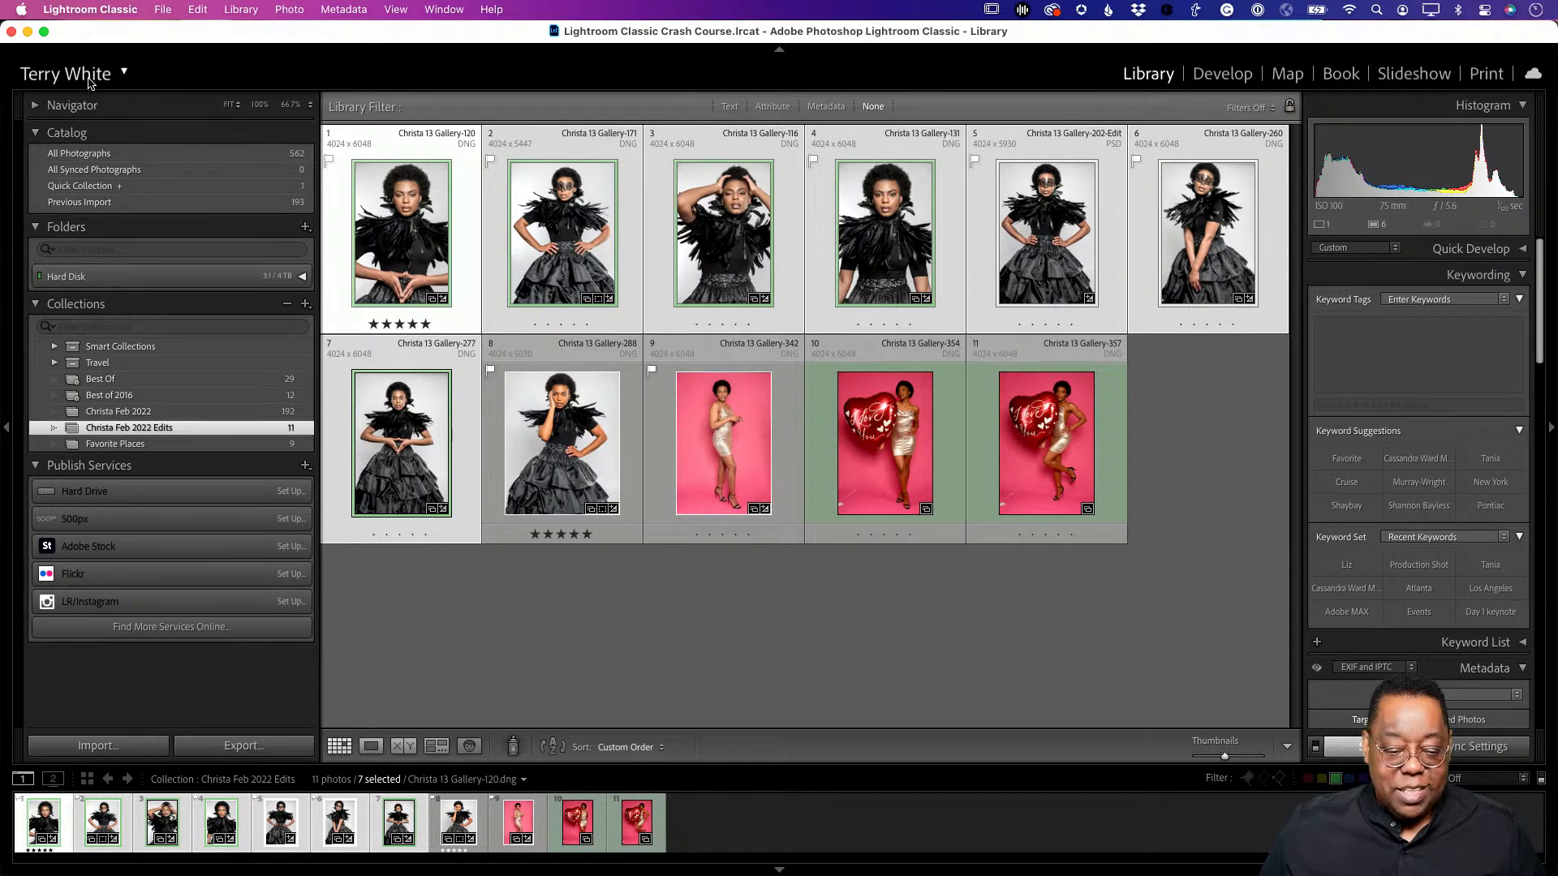
click(163, 9)
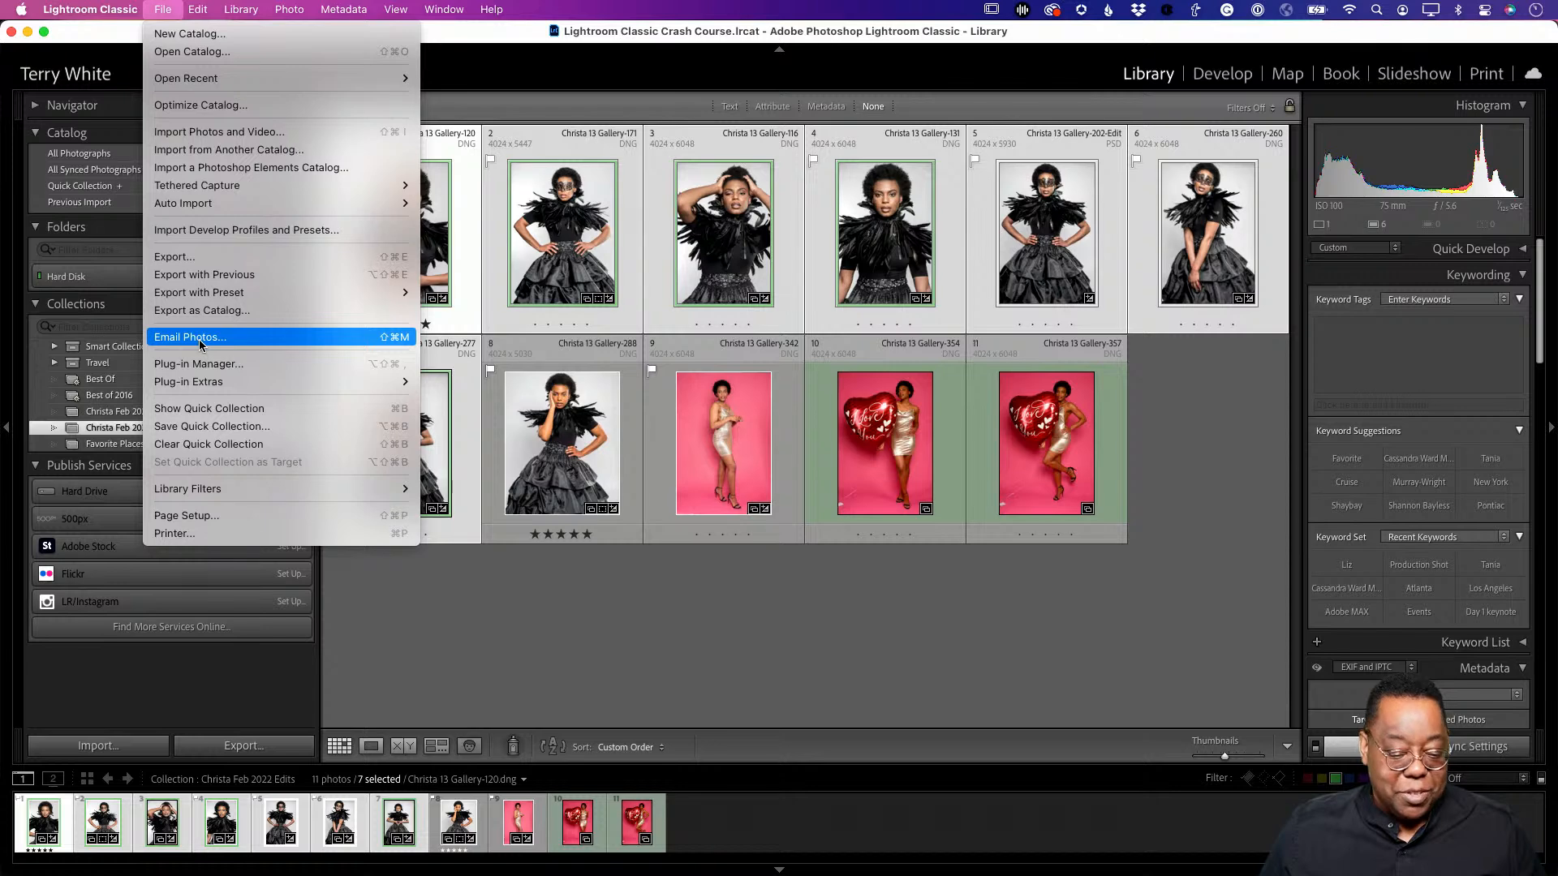
- Export the seven photos to the Desktop, into a subfolder named LrC Crash Course
click(204, 254)
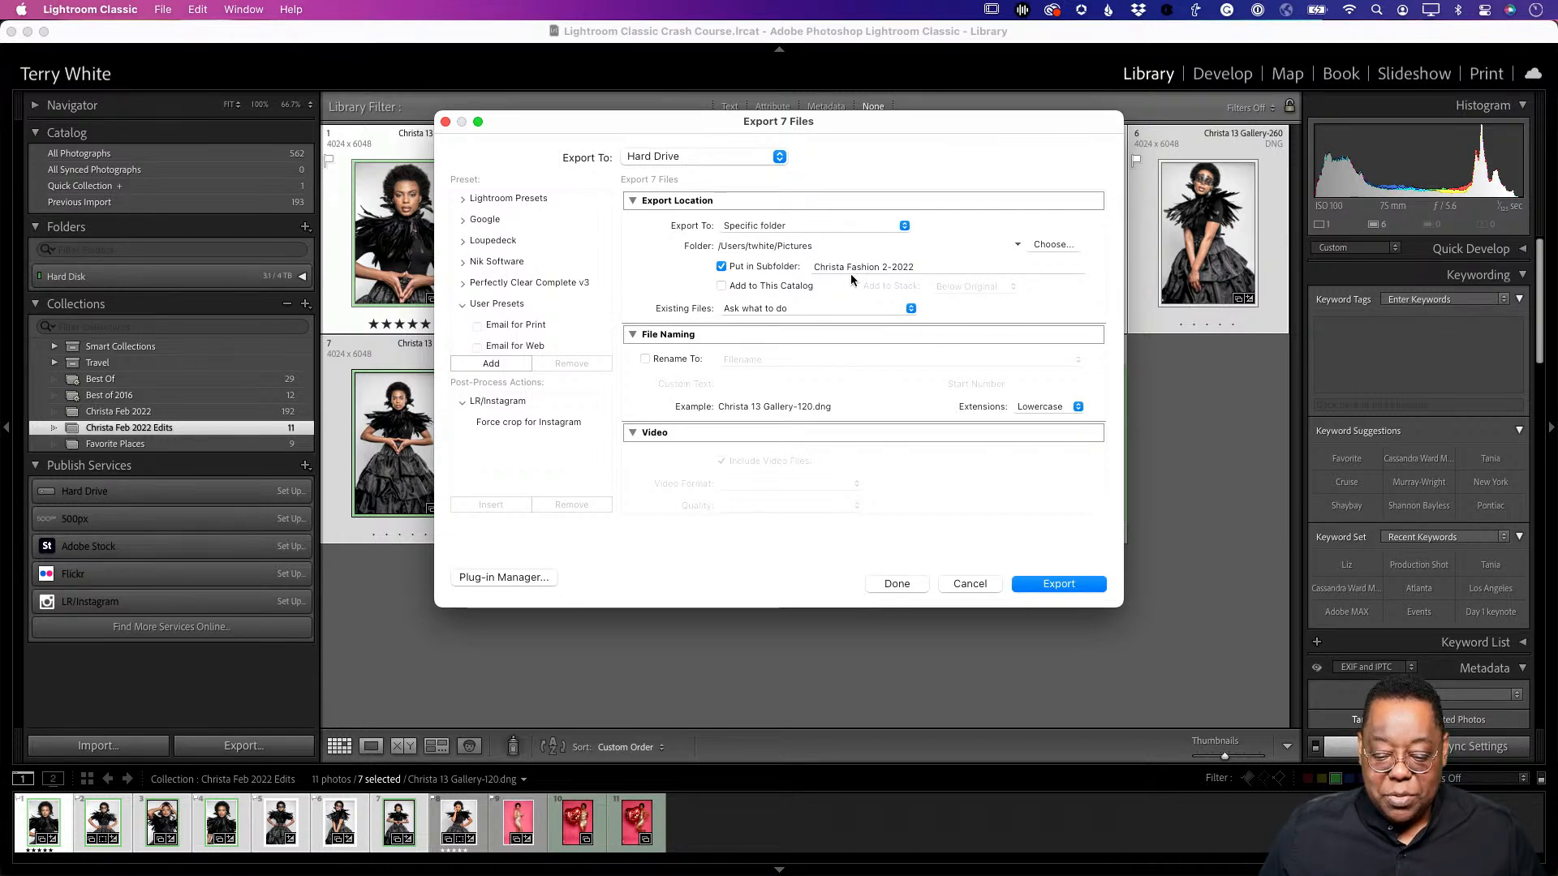
click(1019, 245)
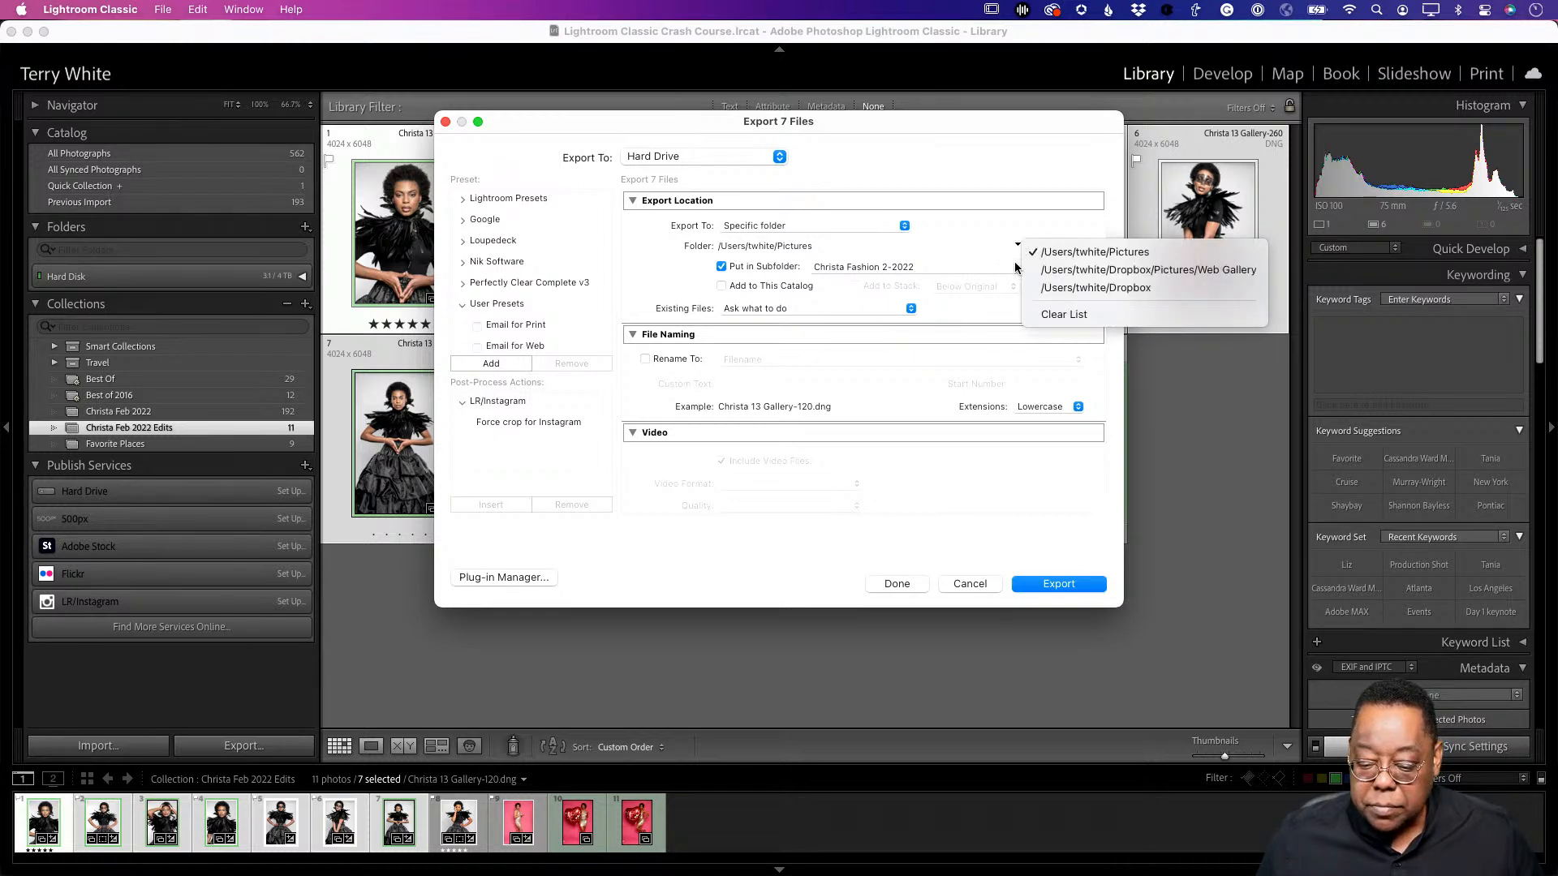
click(1058, 250)
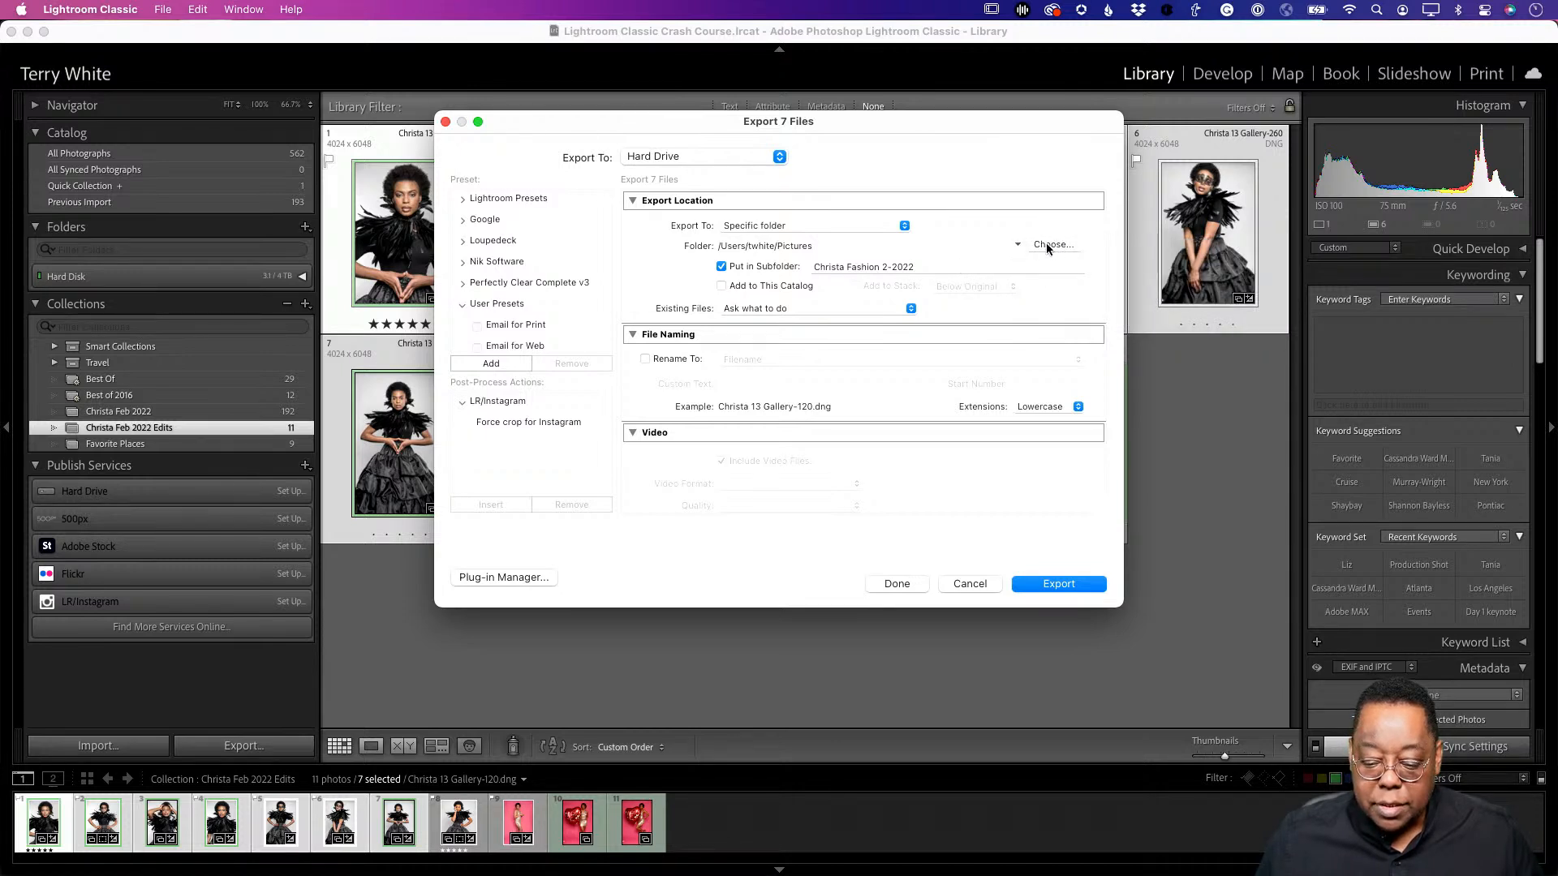
click(1052, 247)
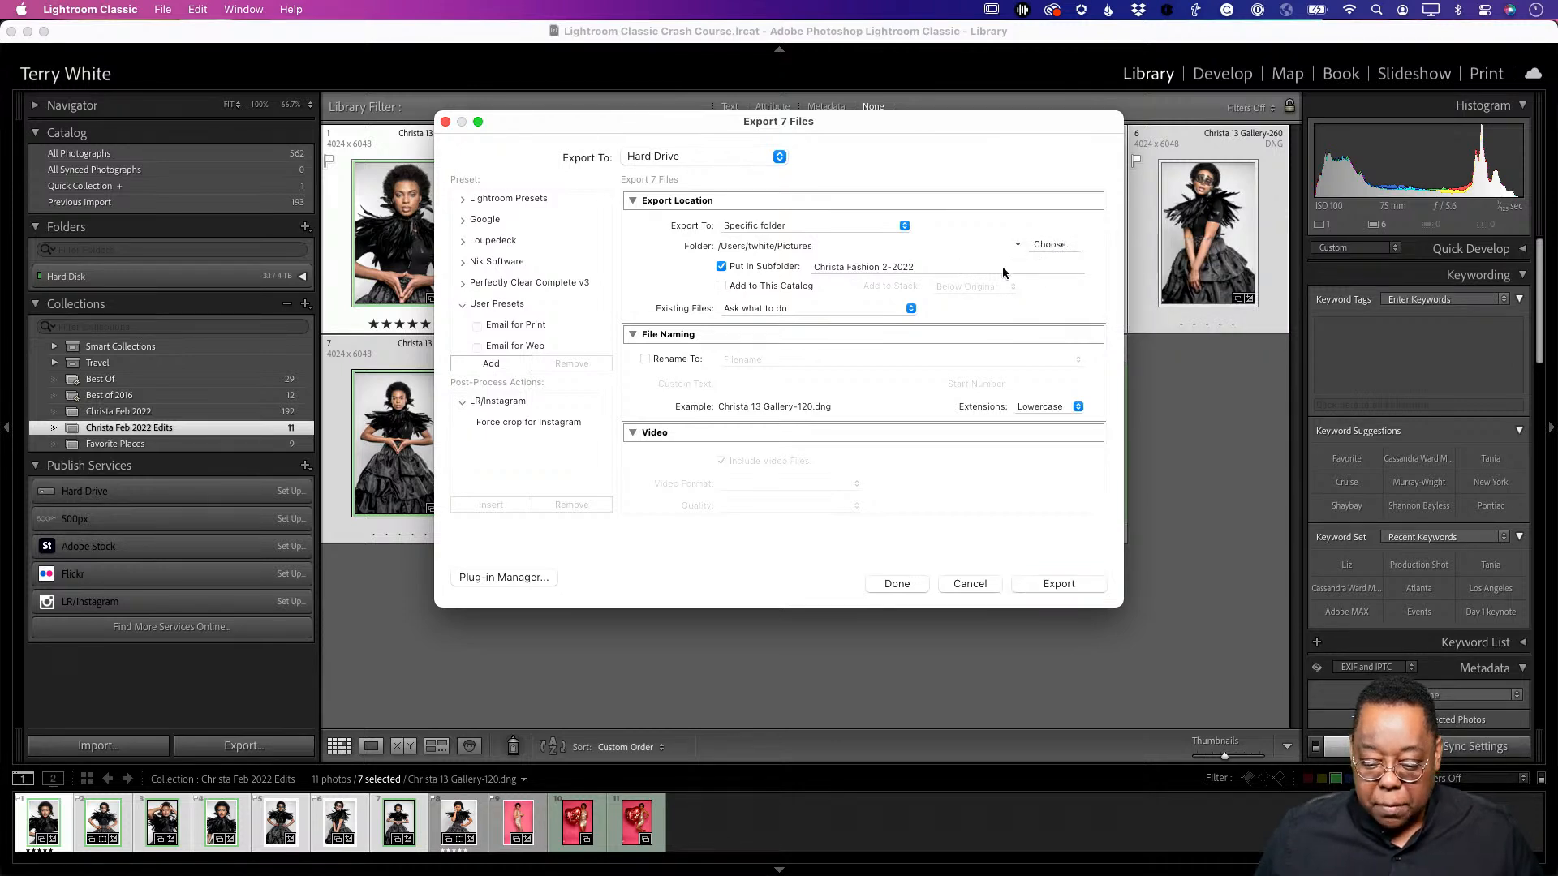
click(1042, 247)
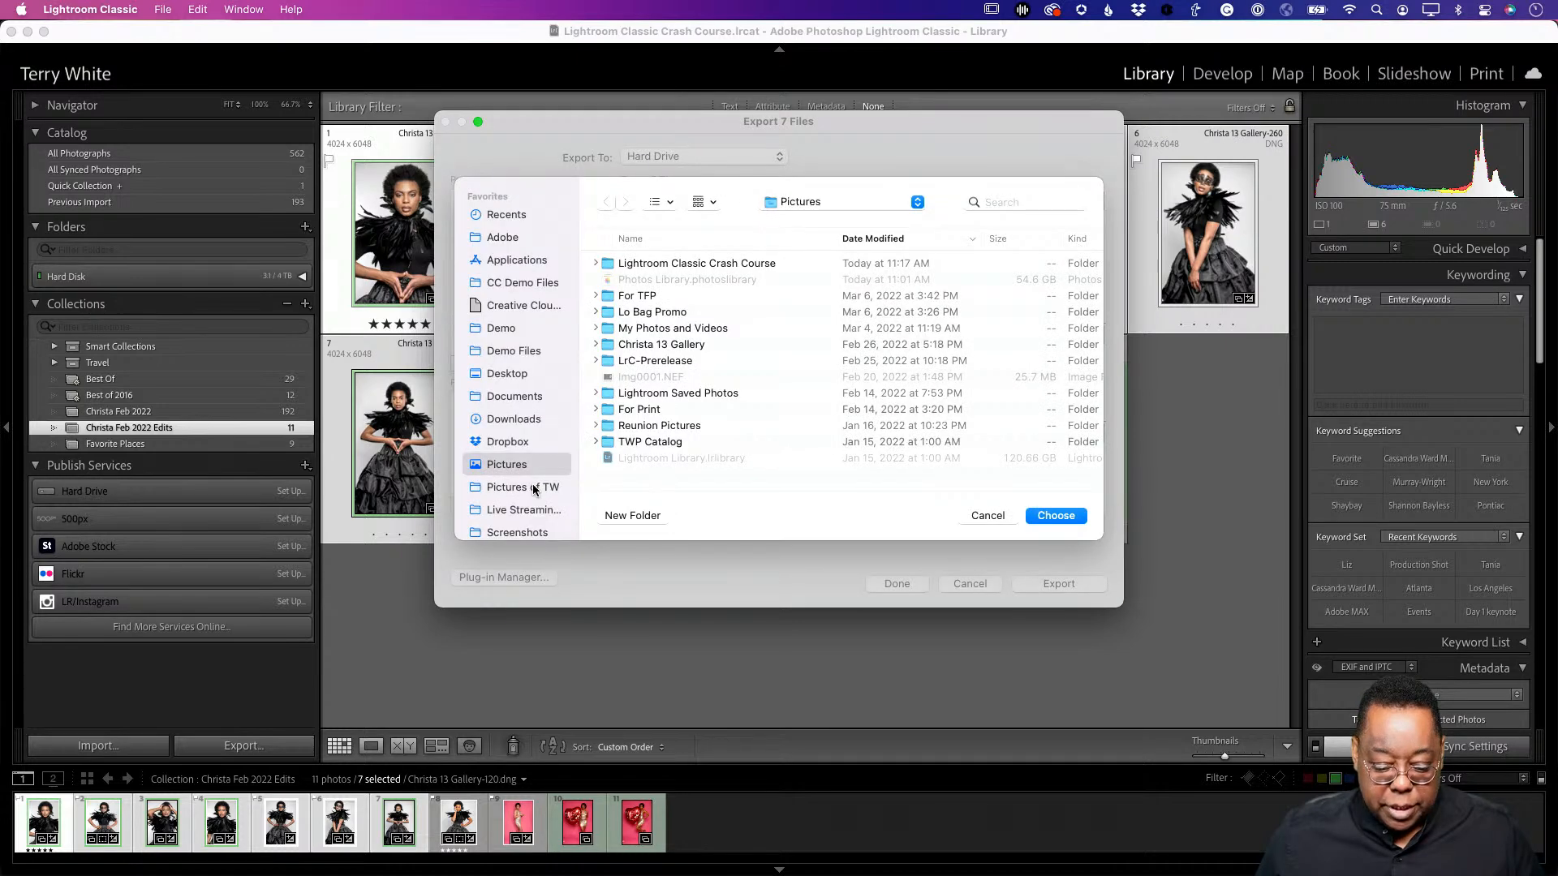
scroll(538, 491, down, 5)
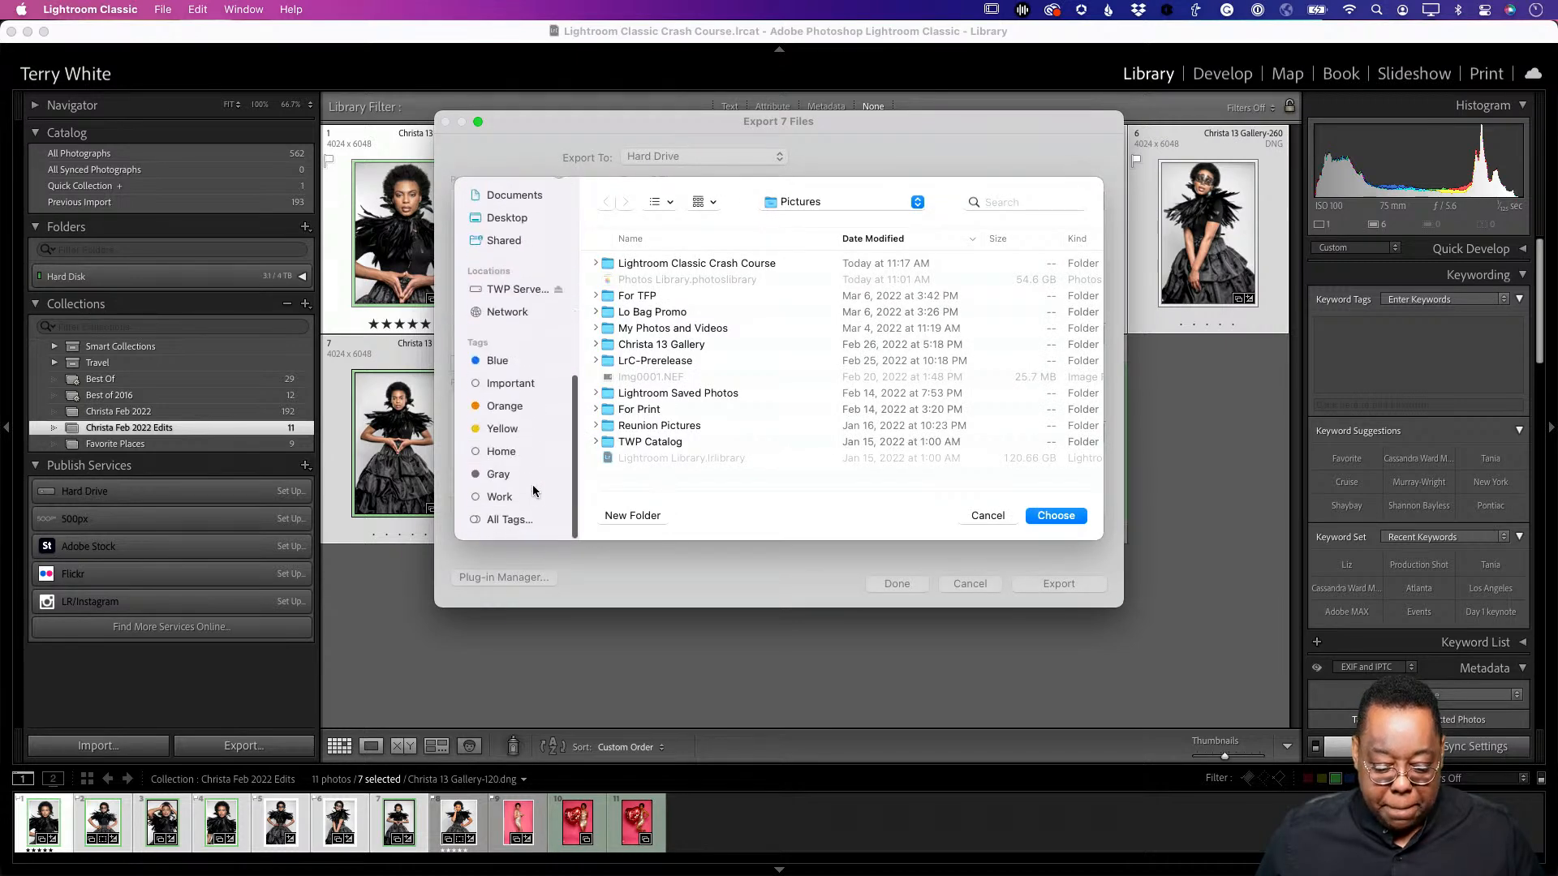
click(521, 222)
click(1053, 519)
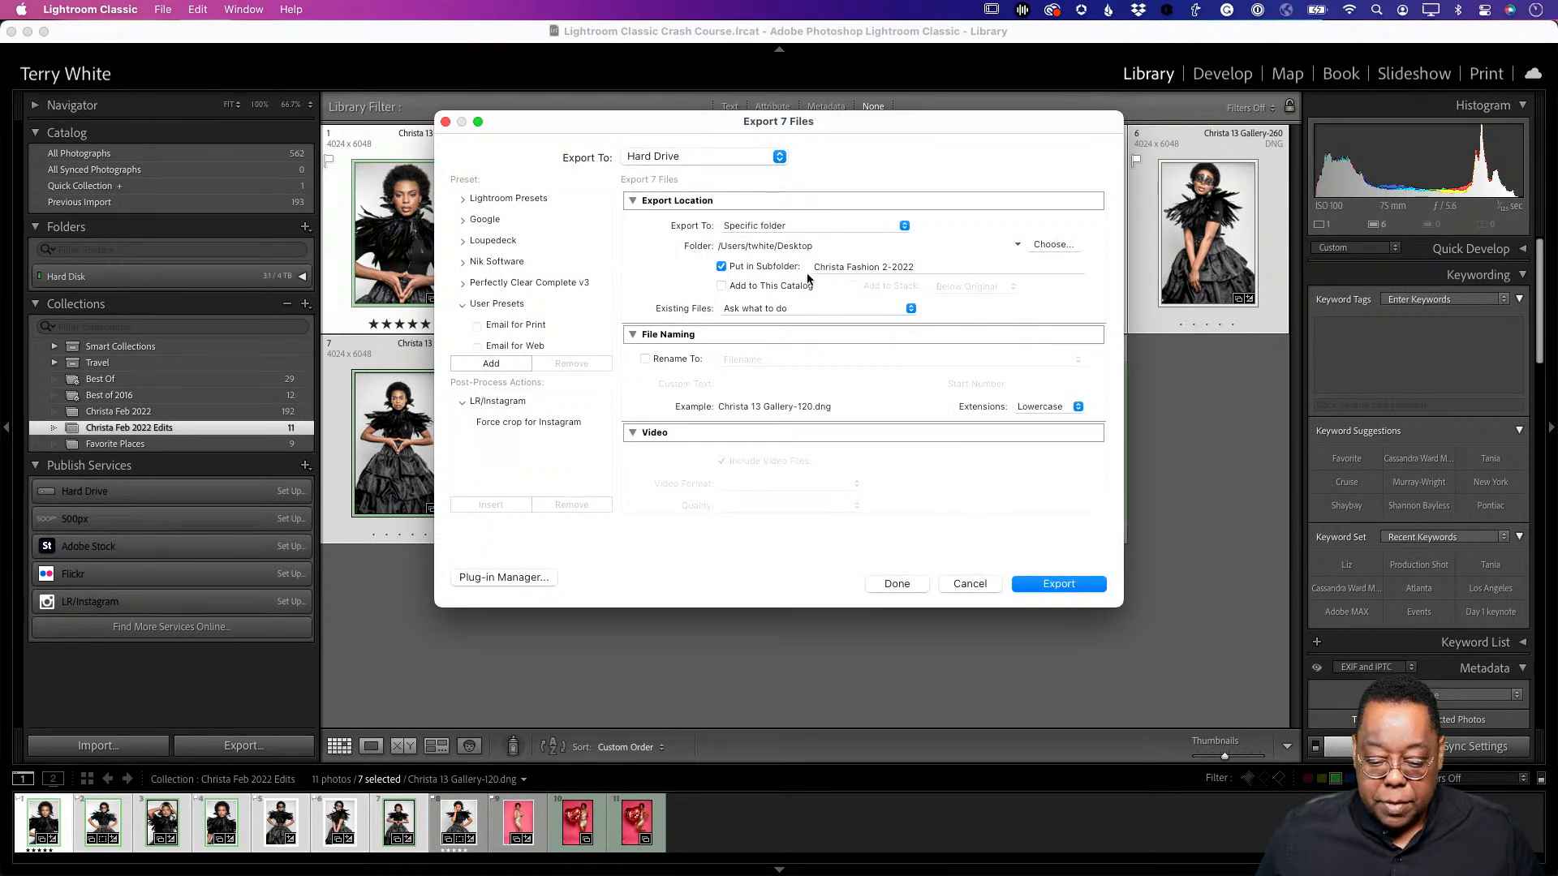
triple_click(924, 266)
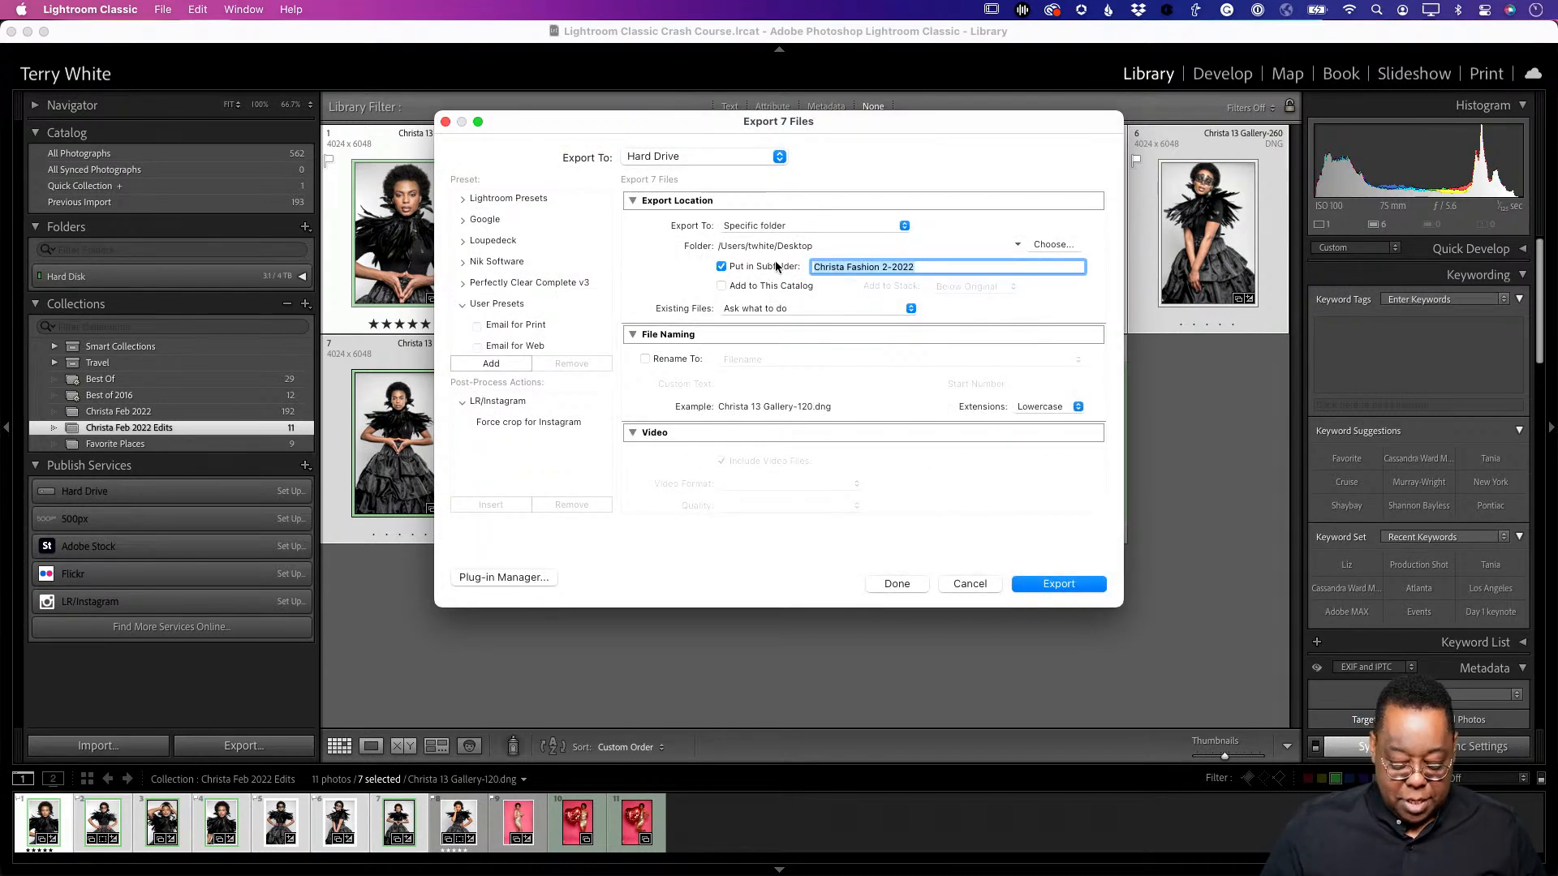
text(LrC Crash Course)
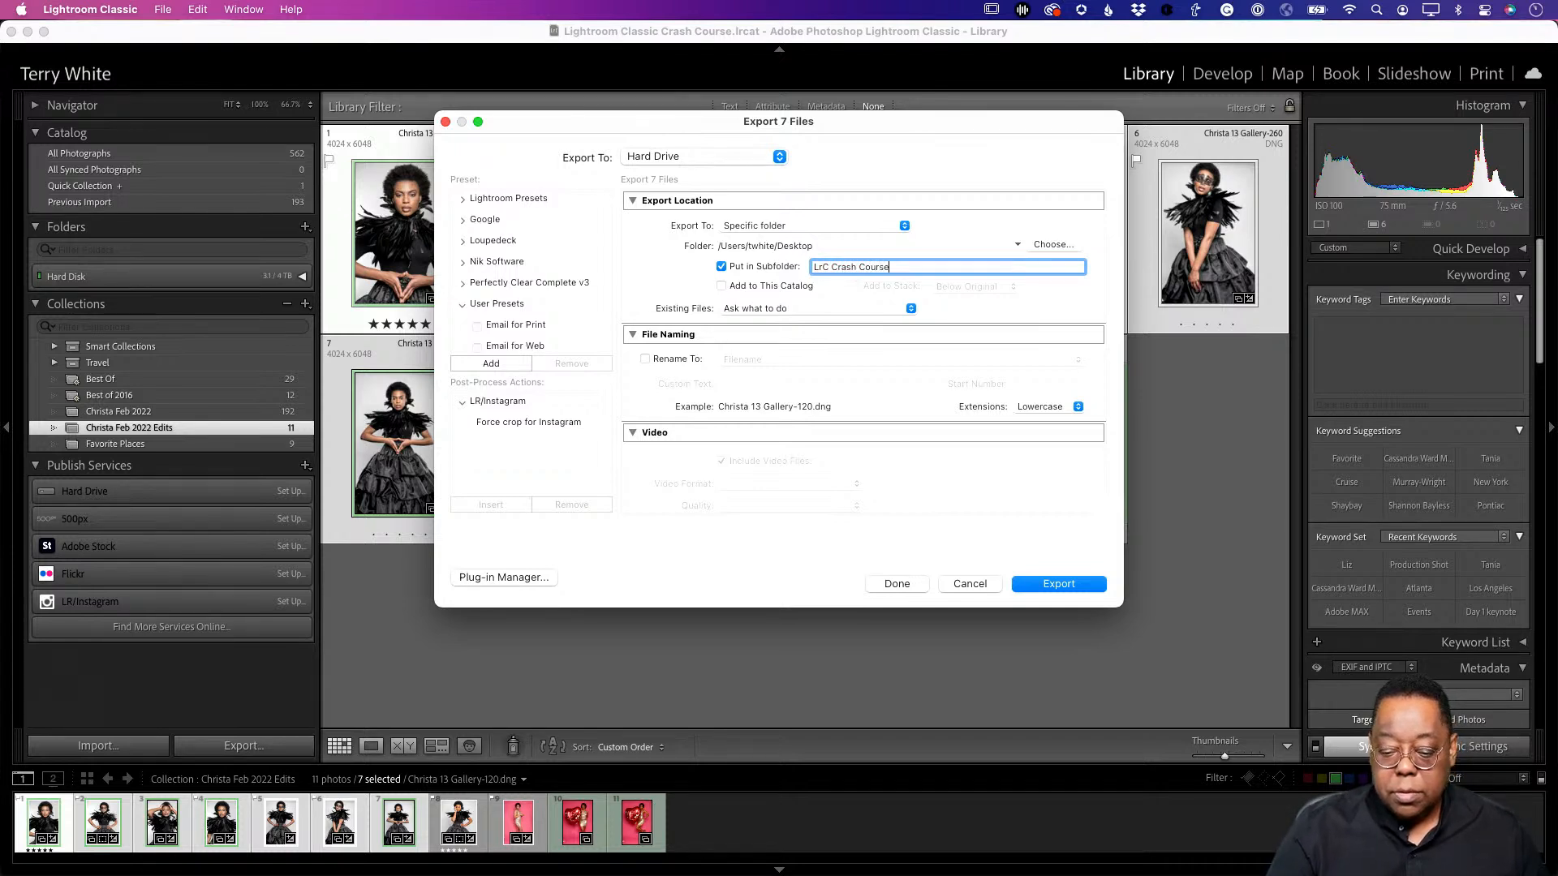
- Set the export format to JPEG in sRGB at quality 100
scroll(771, 363, down, 5)
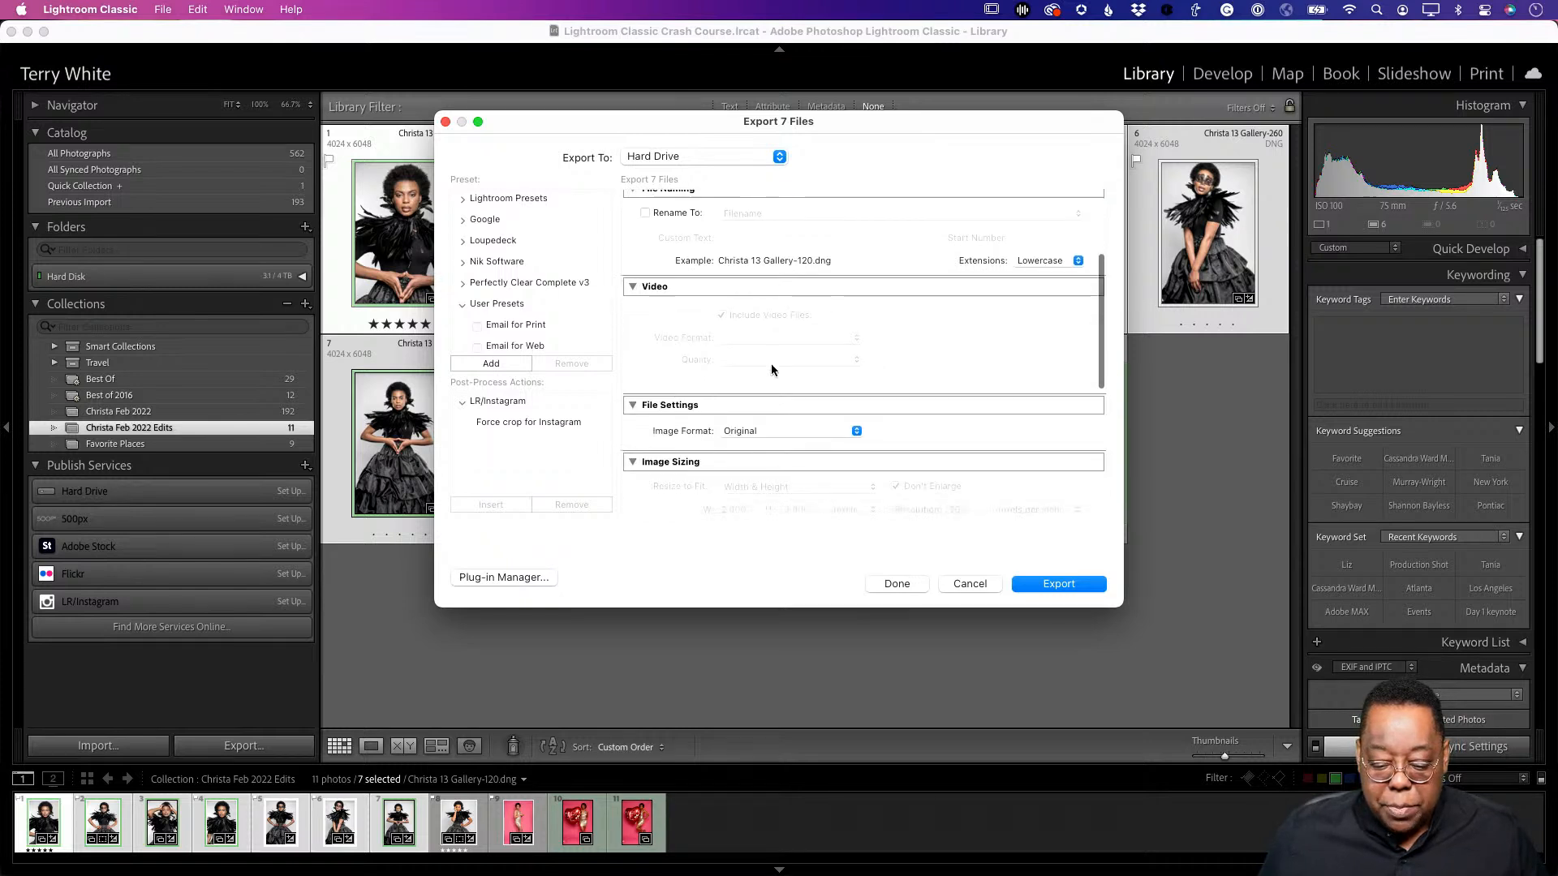
click(774, 375)
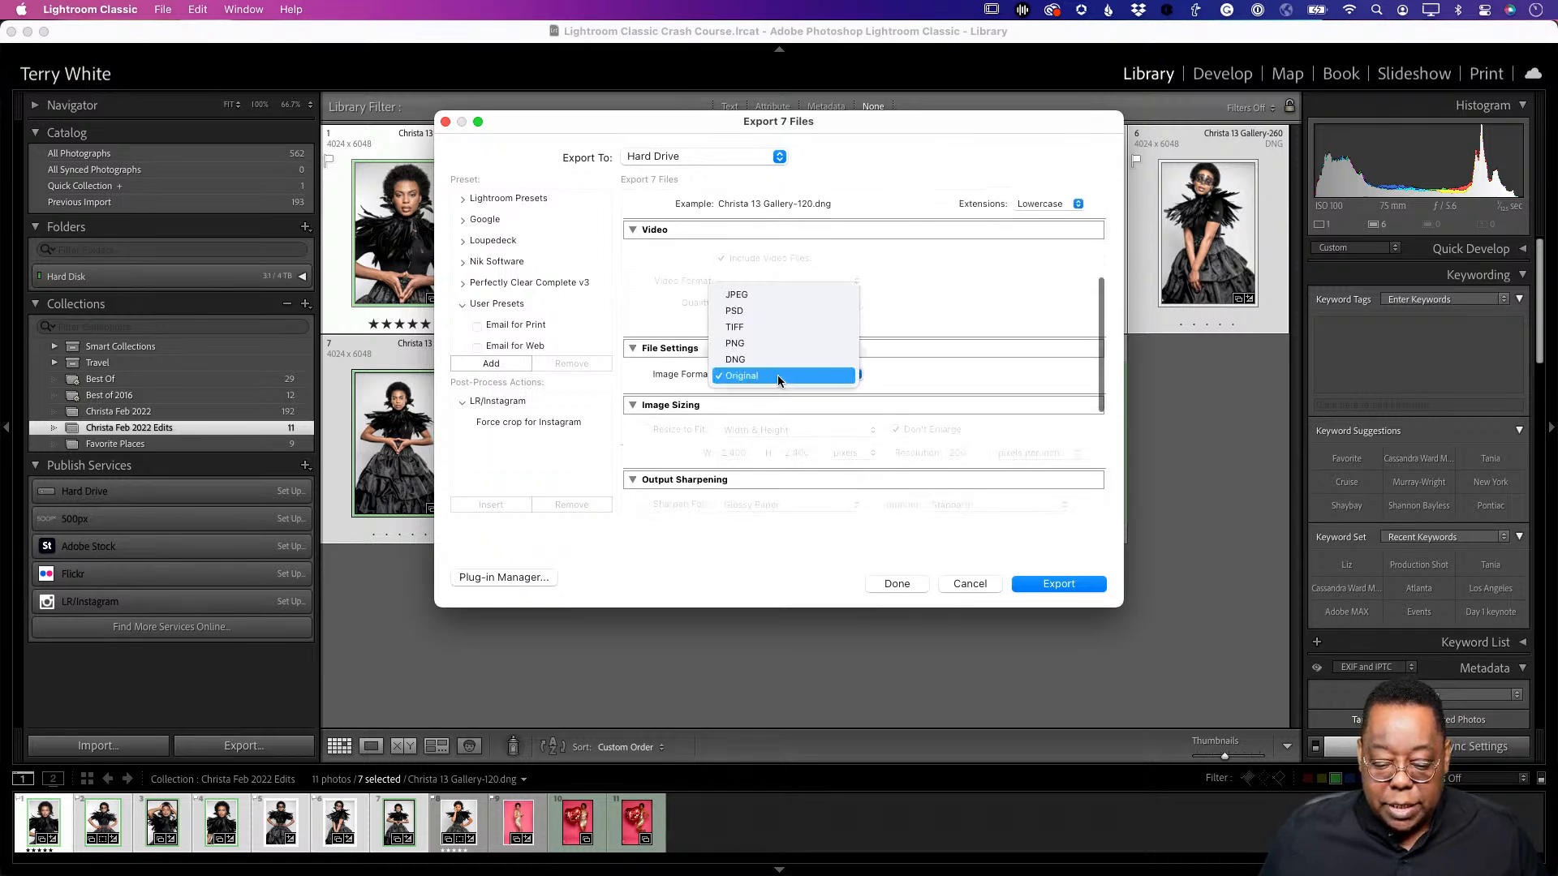
click(778, 294)
scroll(912, 396, down, 3)
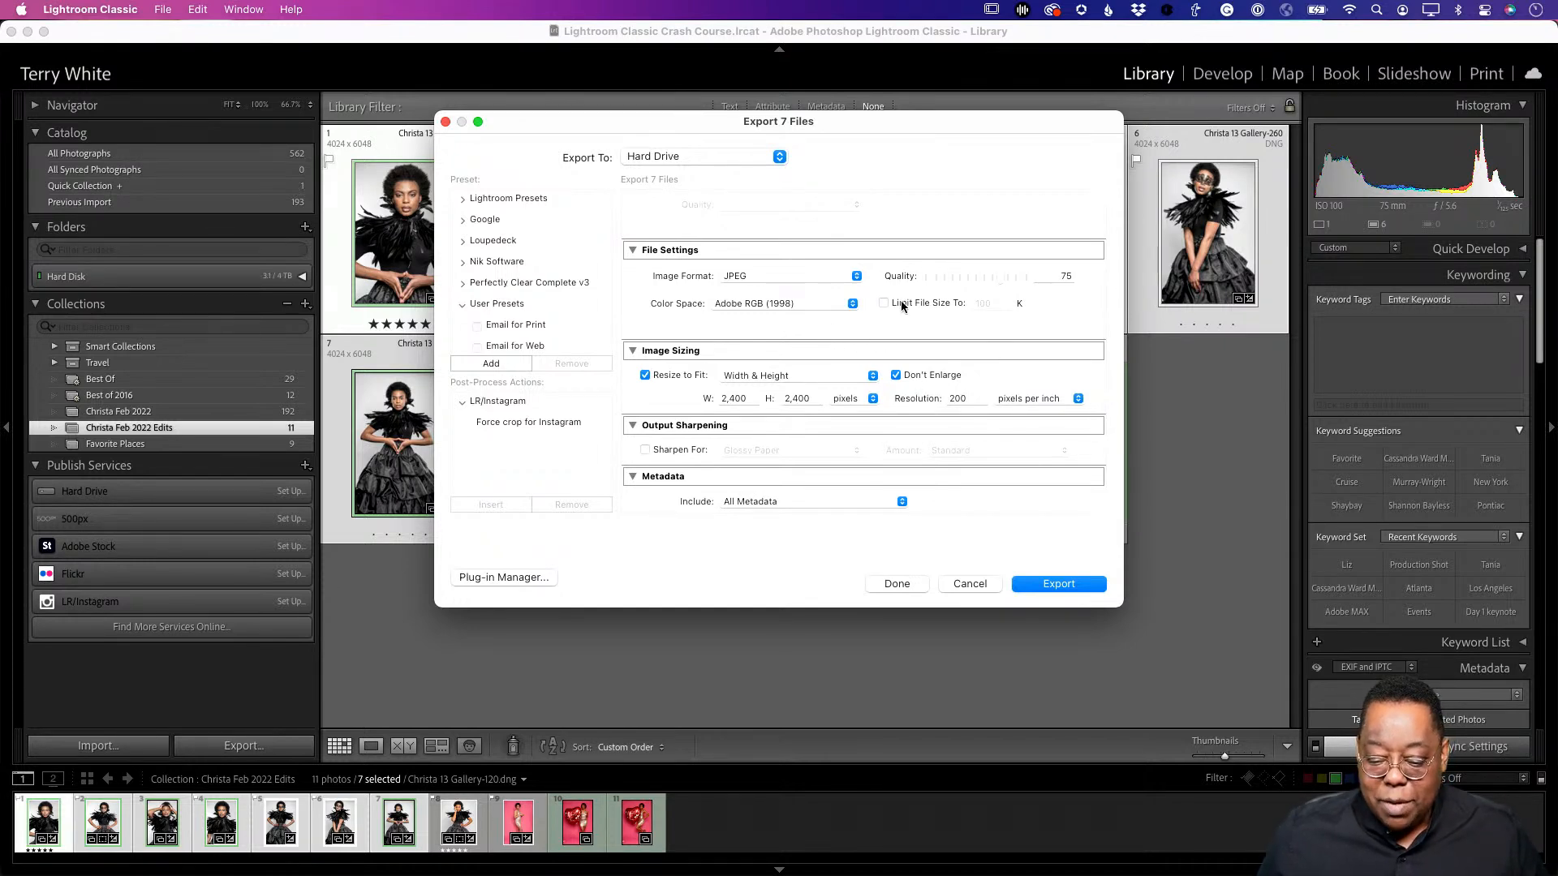
click(849, 307)
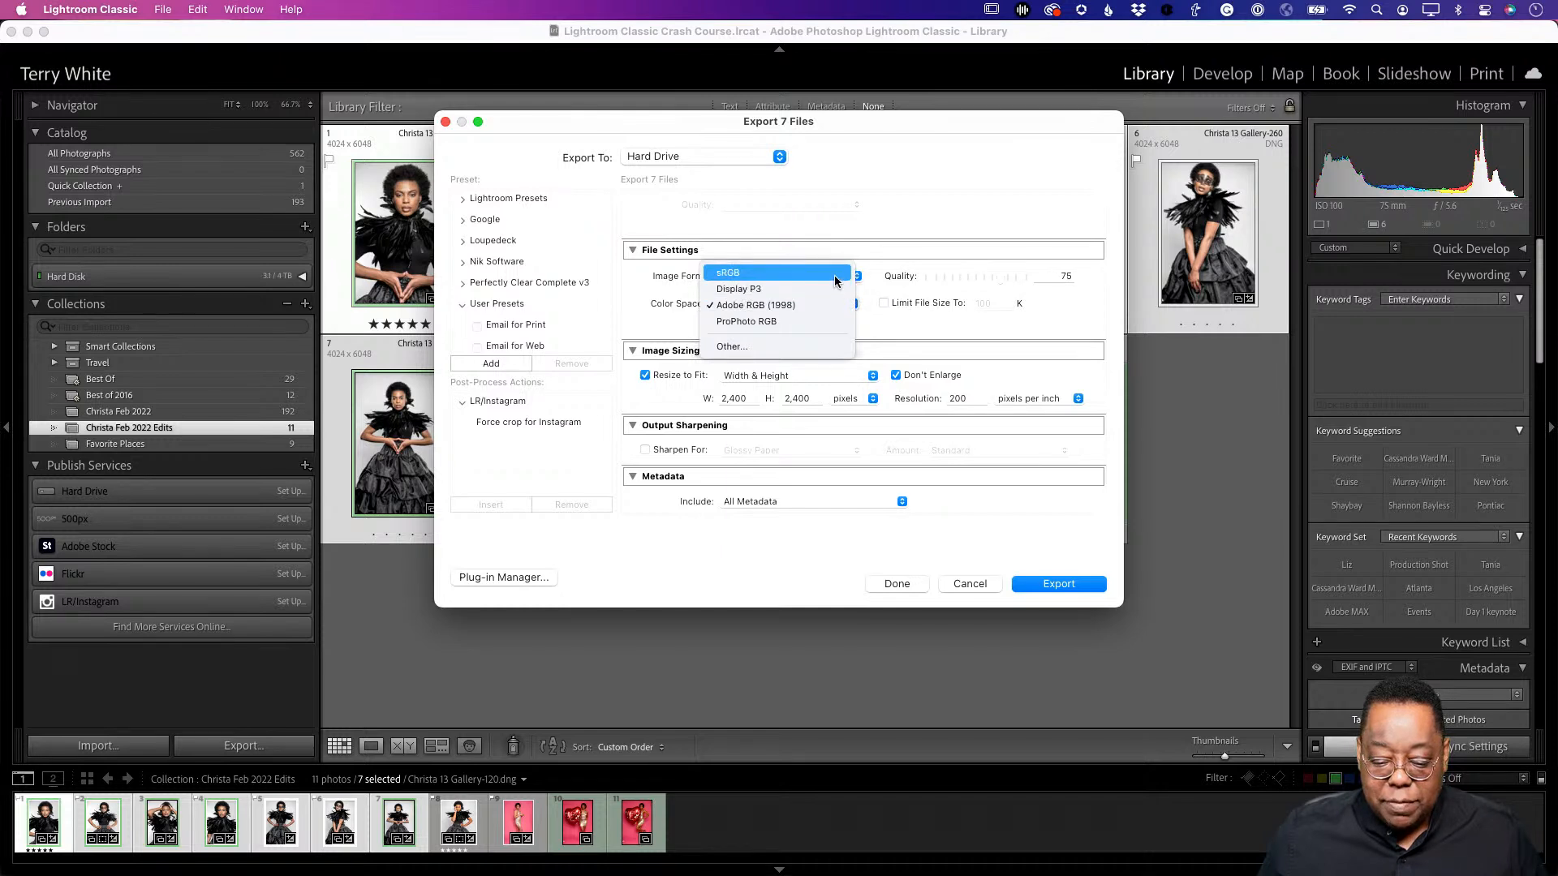
click(835, 279)
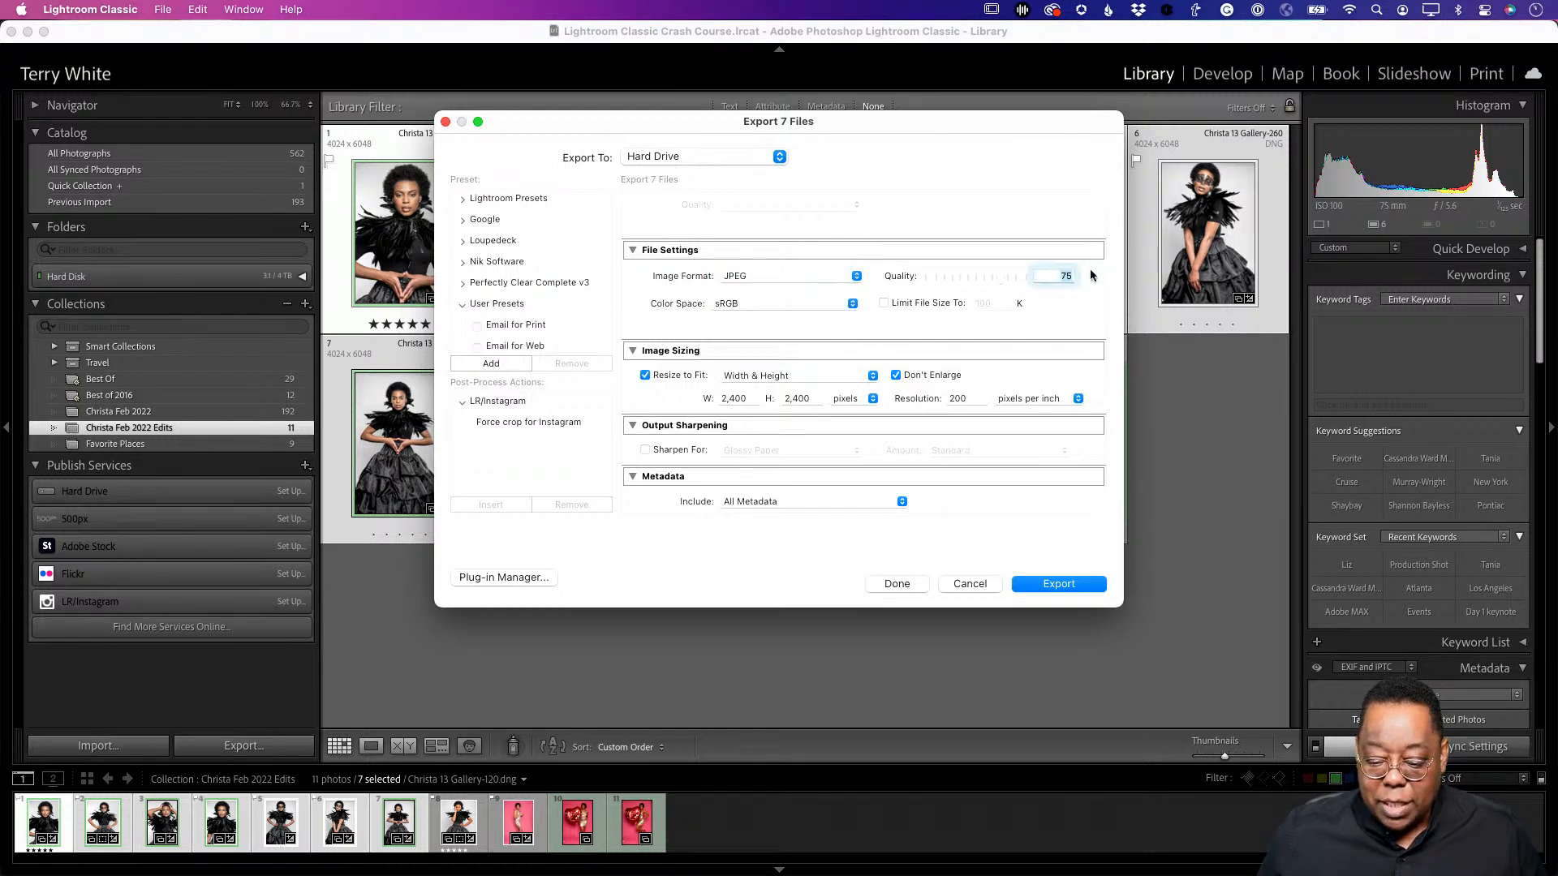
text(100)
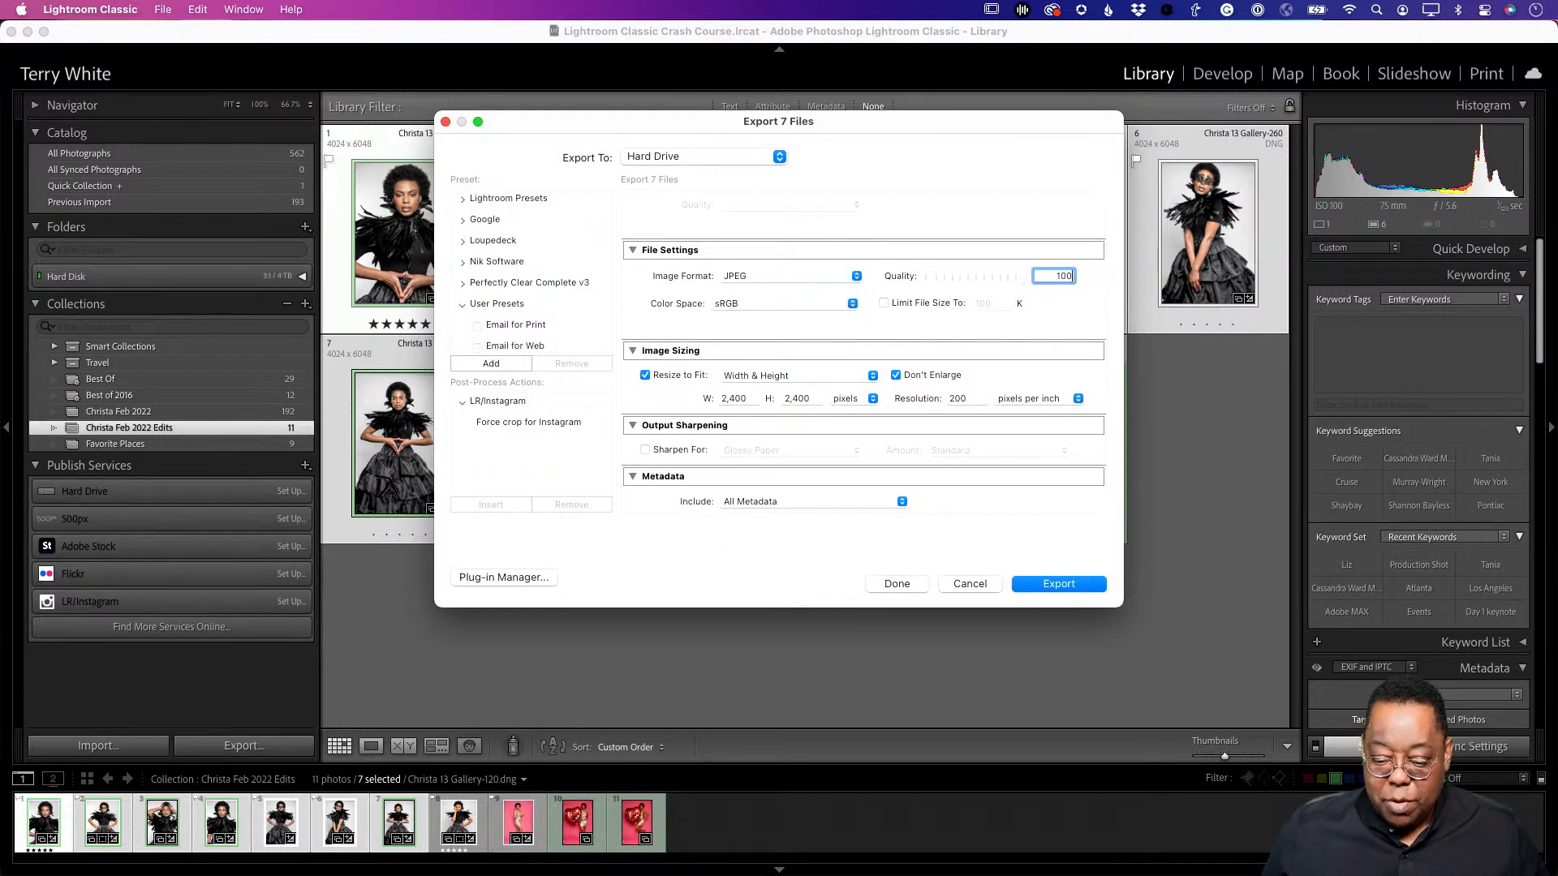
click(660, 381)
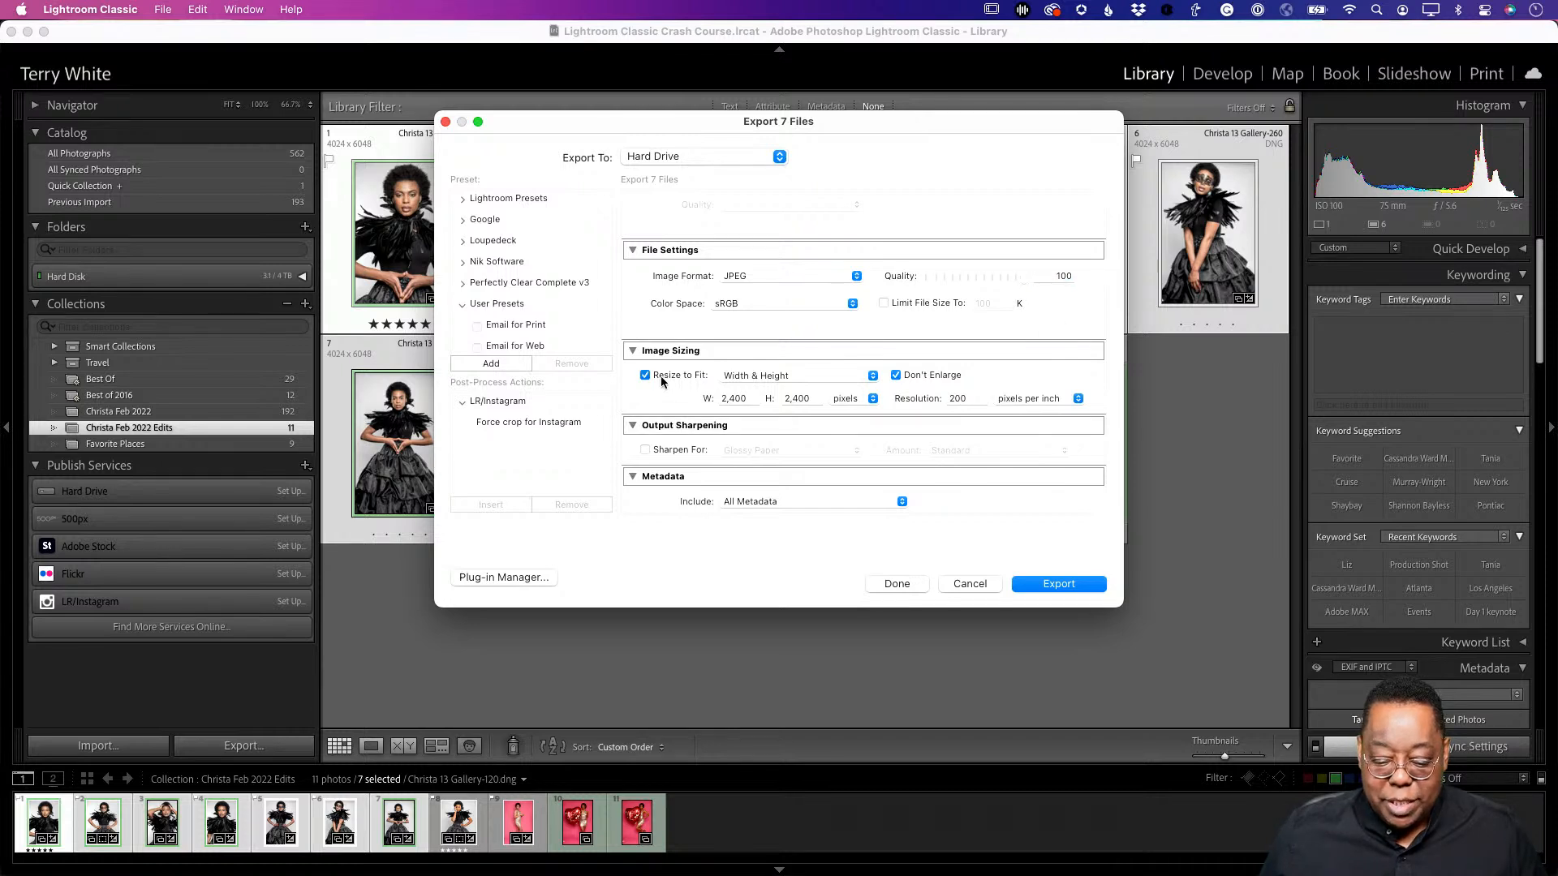
- Resize to fit the long edge at 1,080 pixels with 72 ppi resolution
click(661, 382)
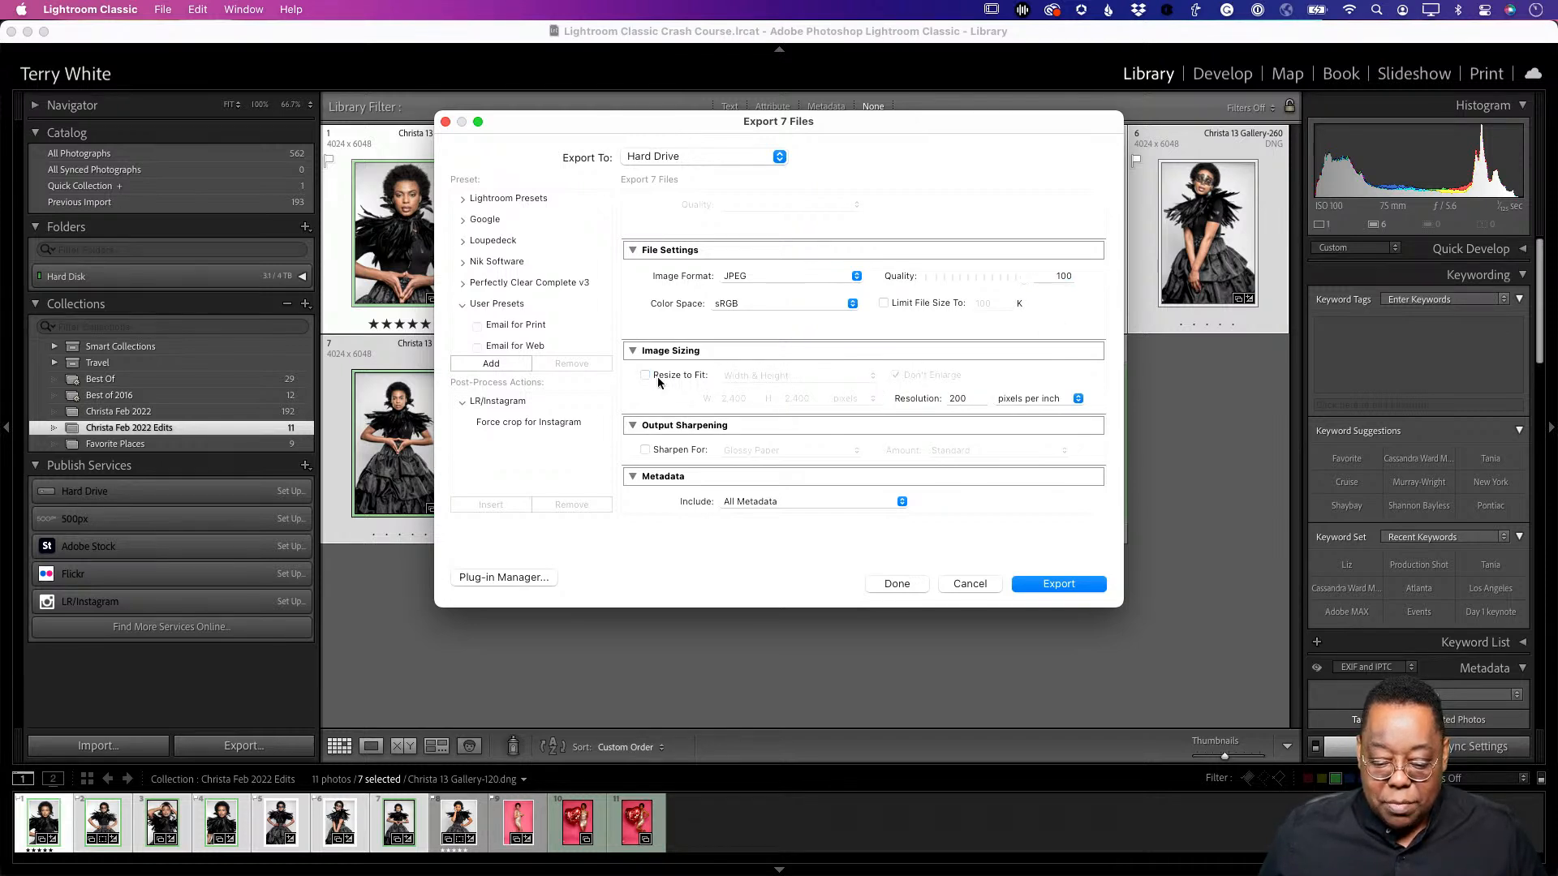
click(659, 381)
click(779, 375)
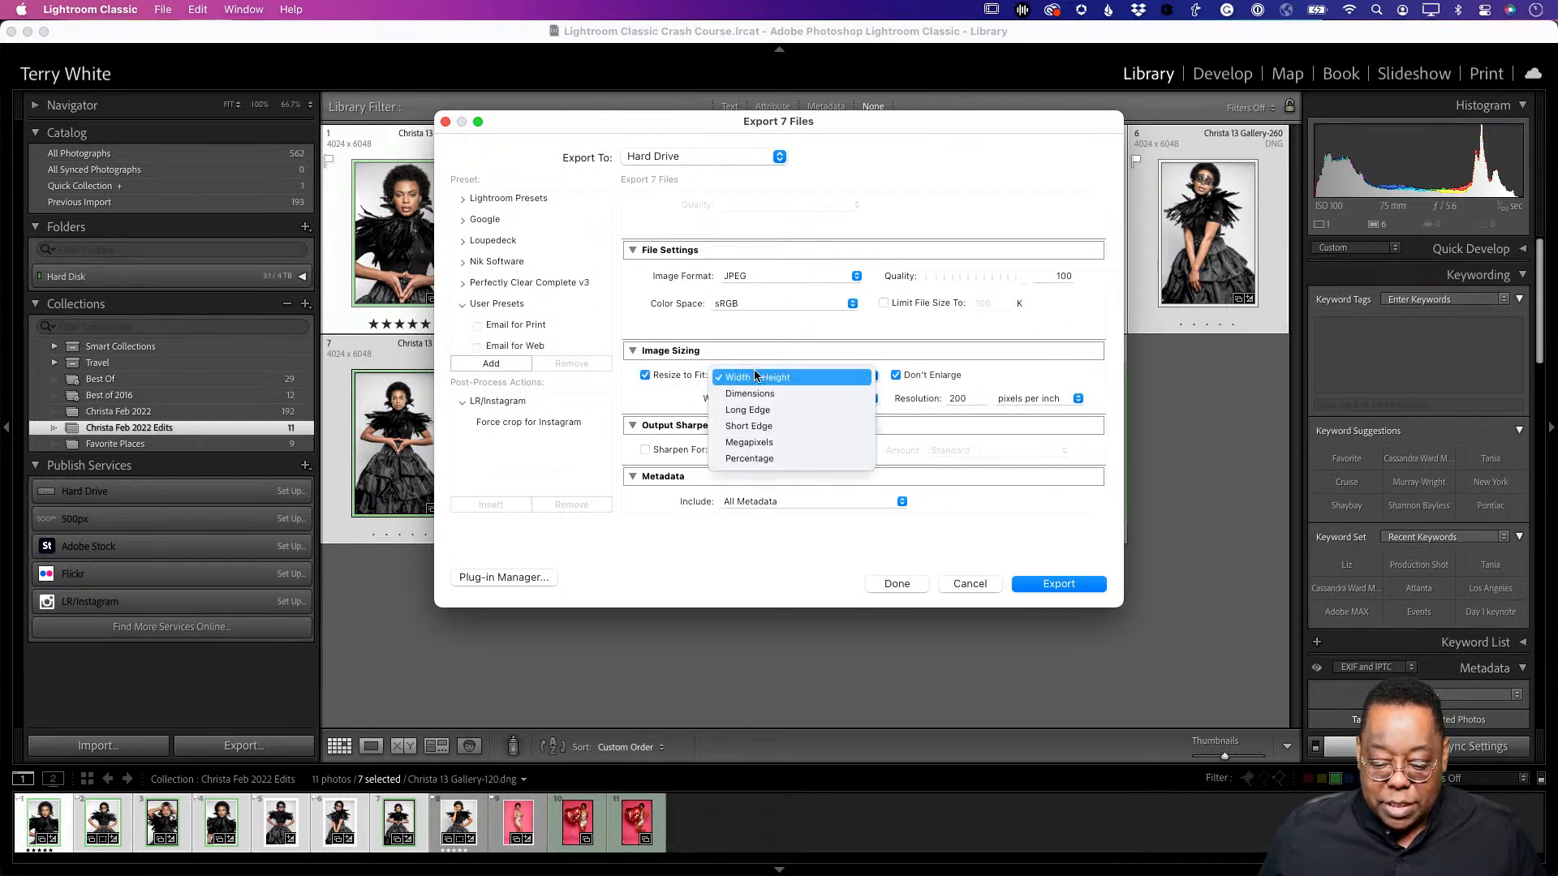
click(791, 411)
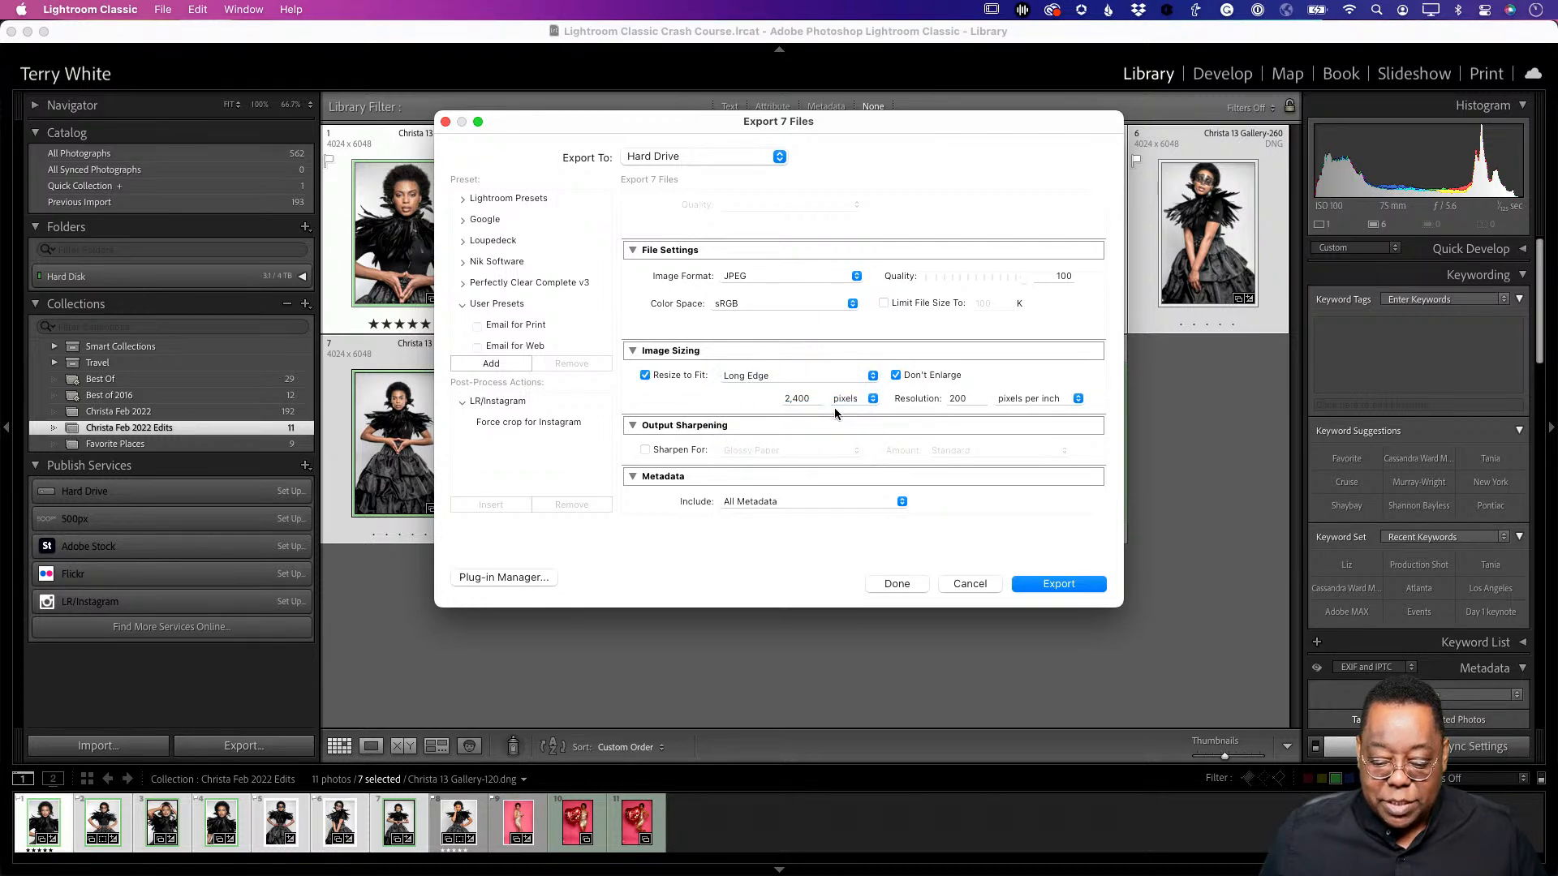
double_click(795, 396)
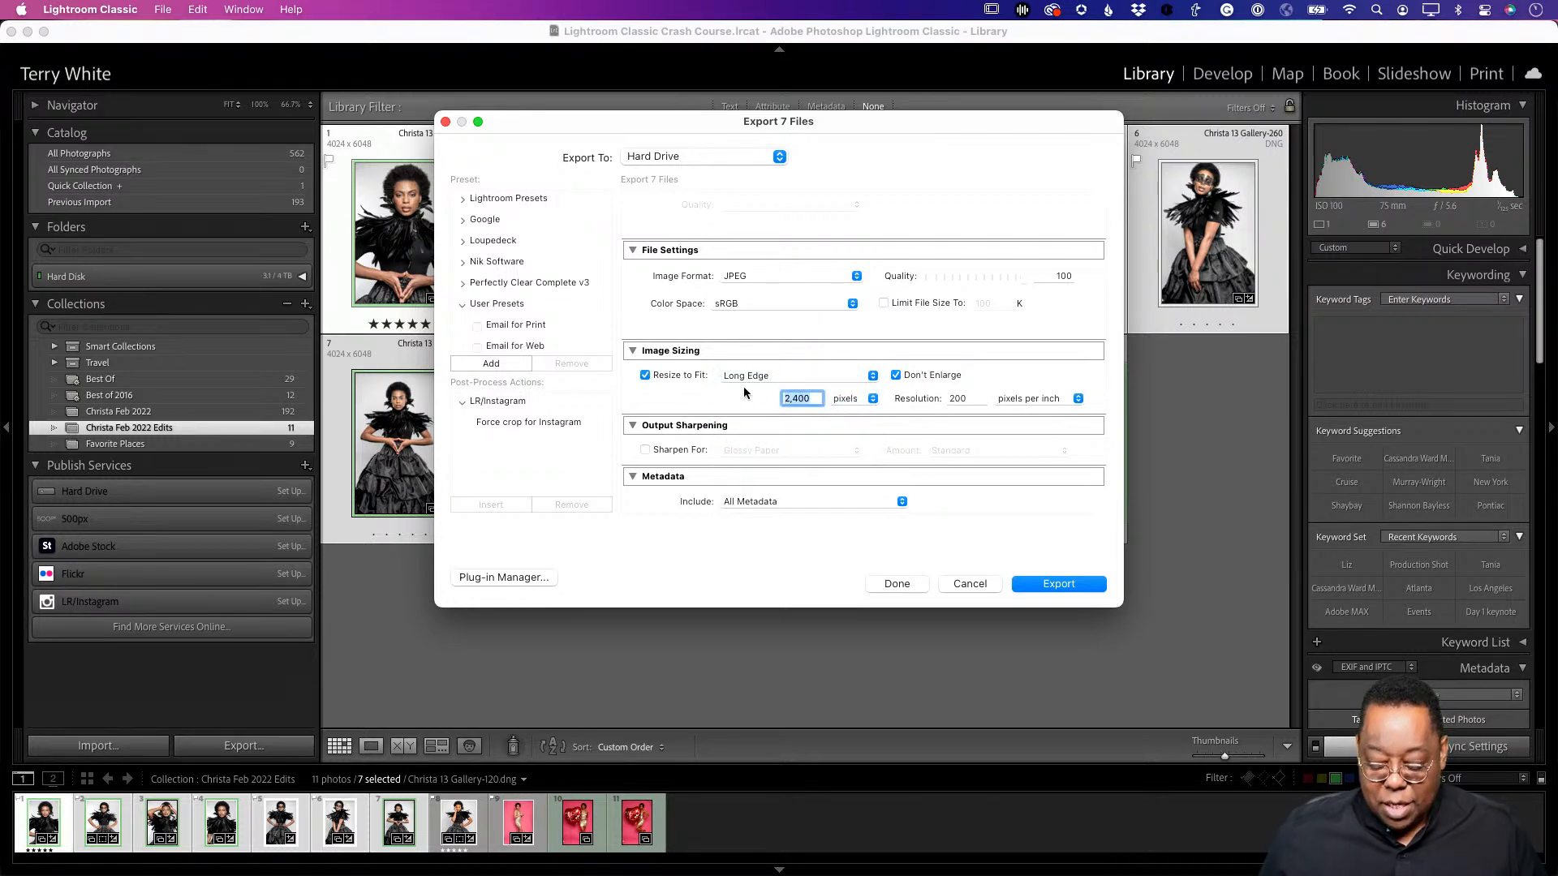
text(1,0)
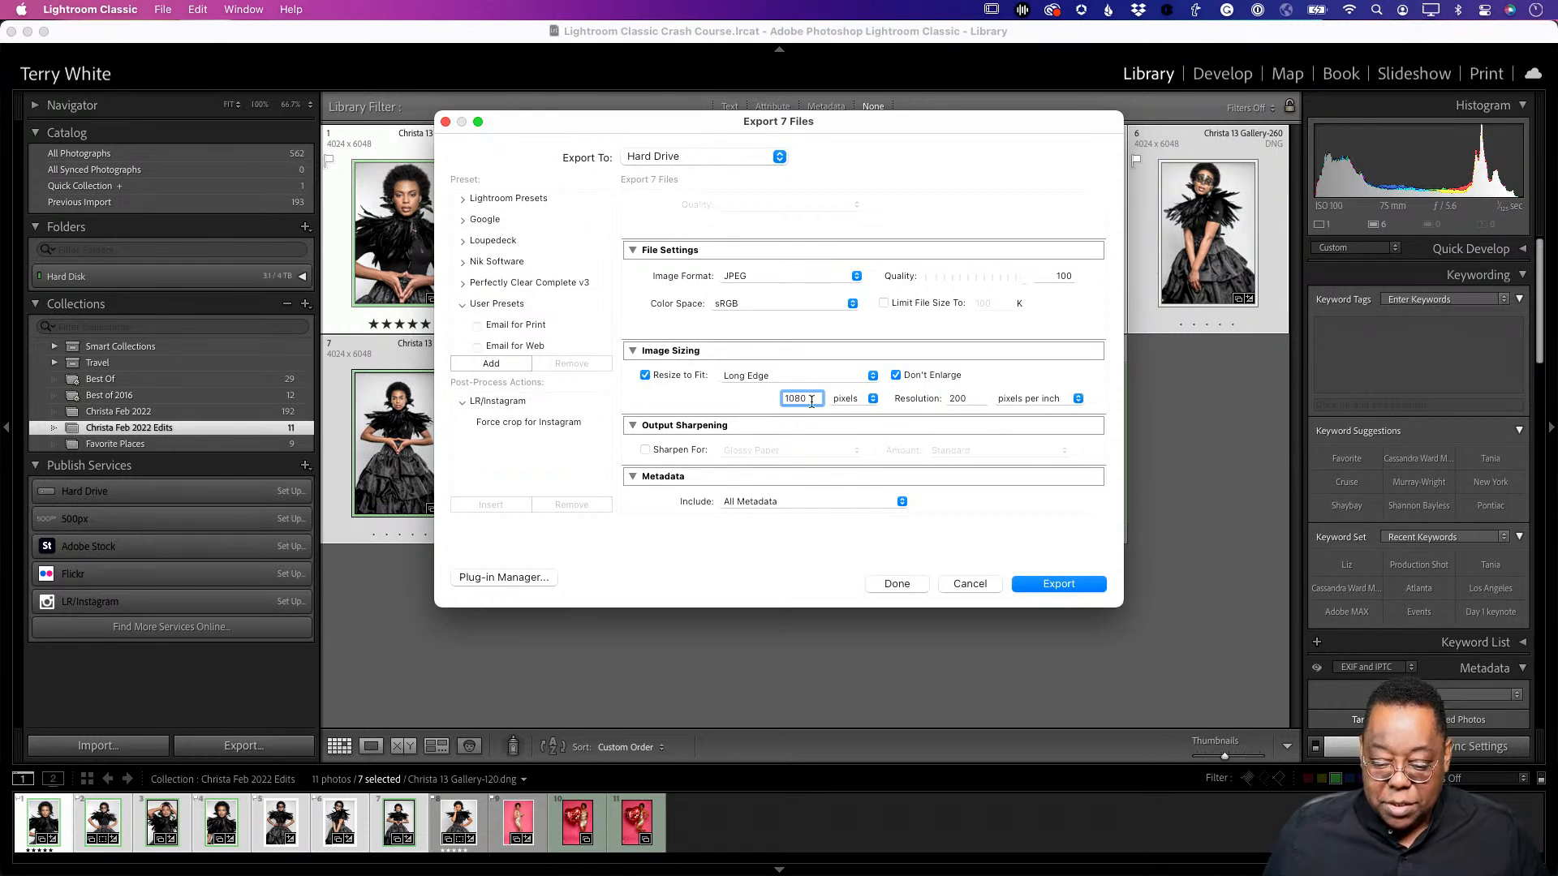
text(80)
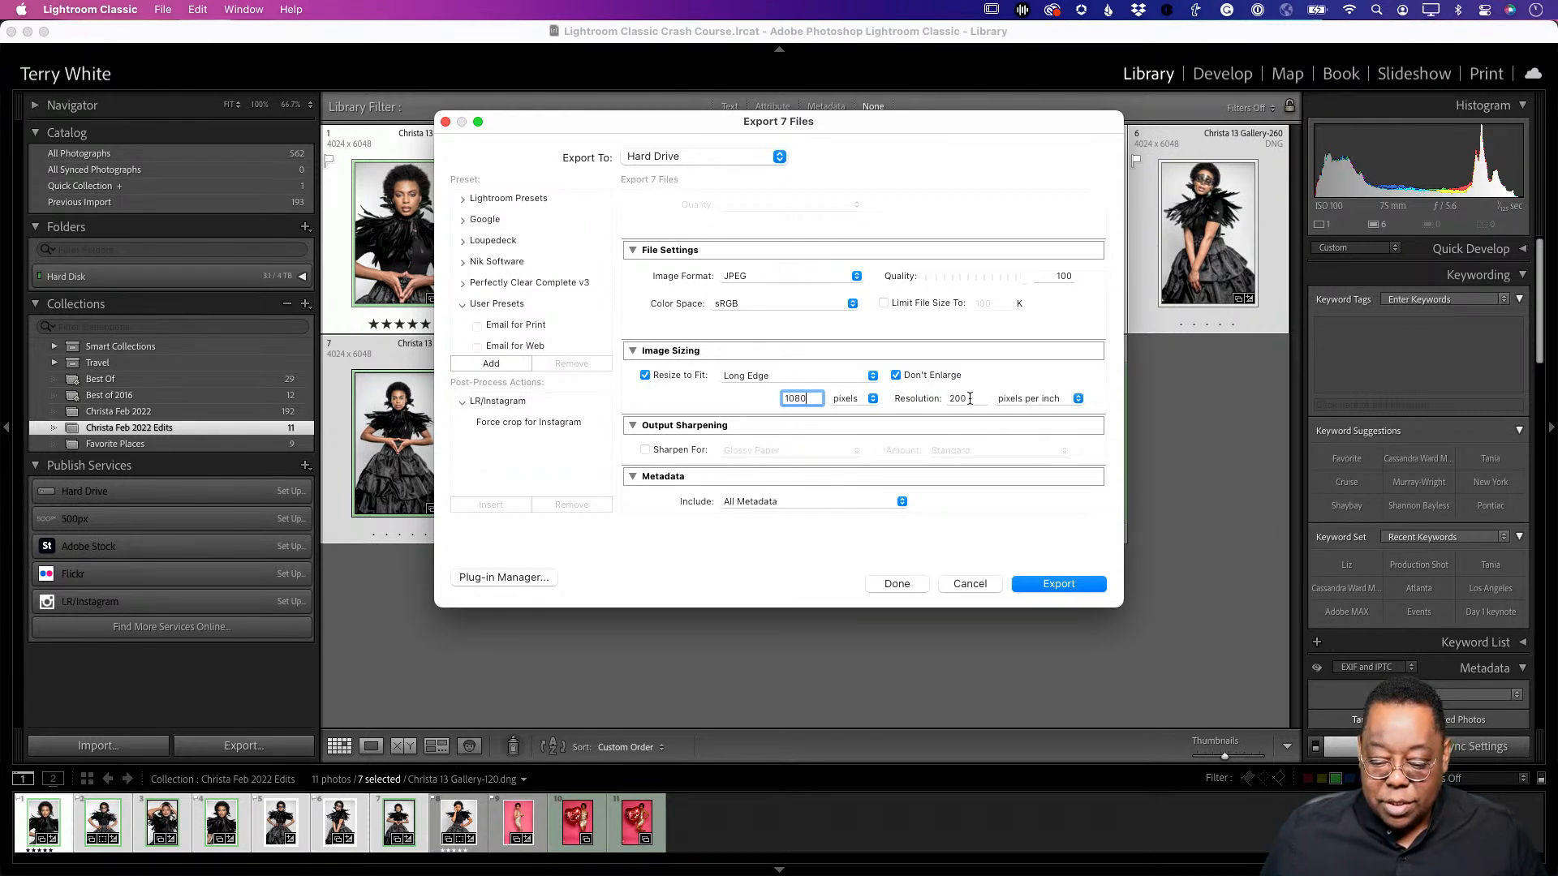
double_click(970, 398)
text(72)
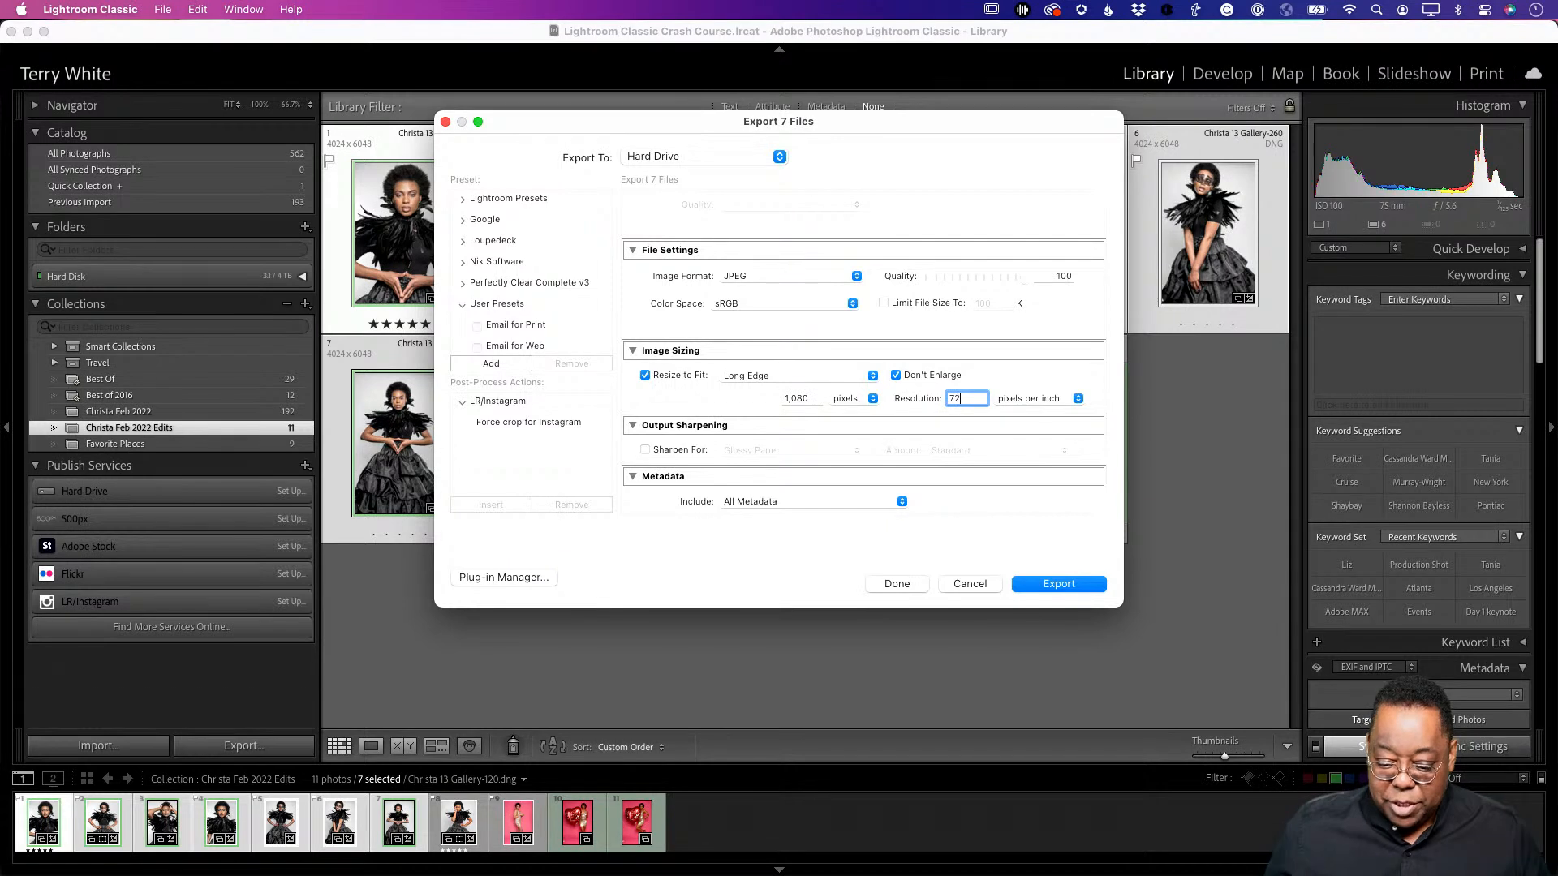
- Limit metadata to Copyright & Contact Info Only and export the seven photos
scroll(897, 405, down, 5)
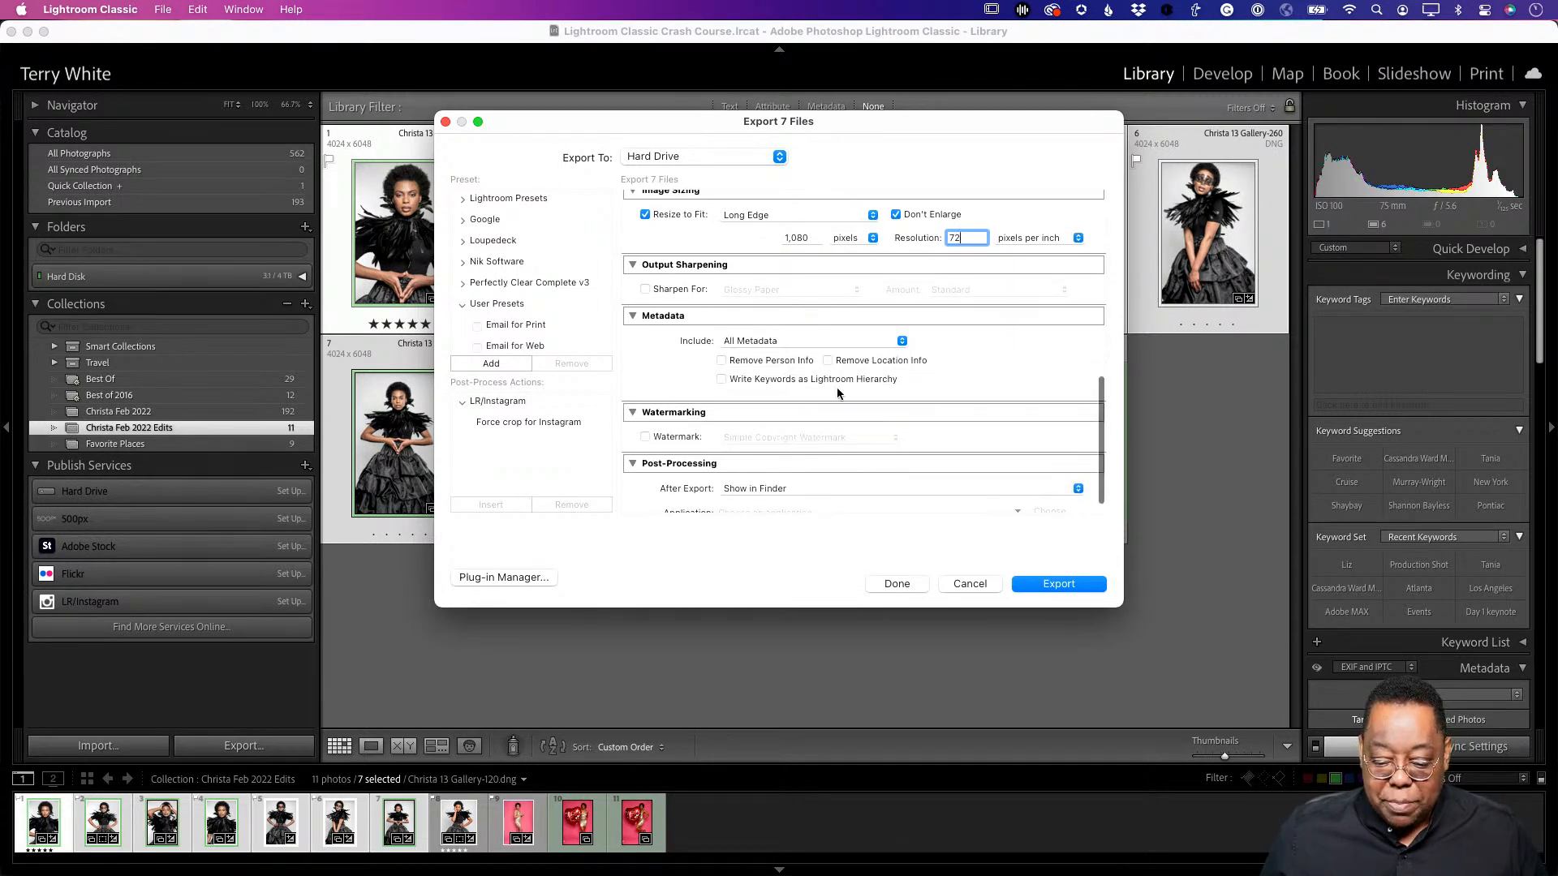
click(772, 342)
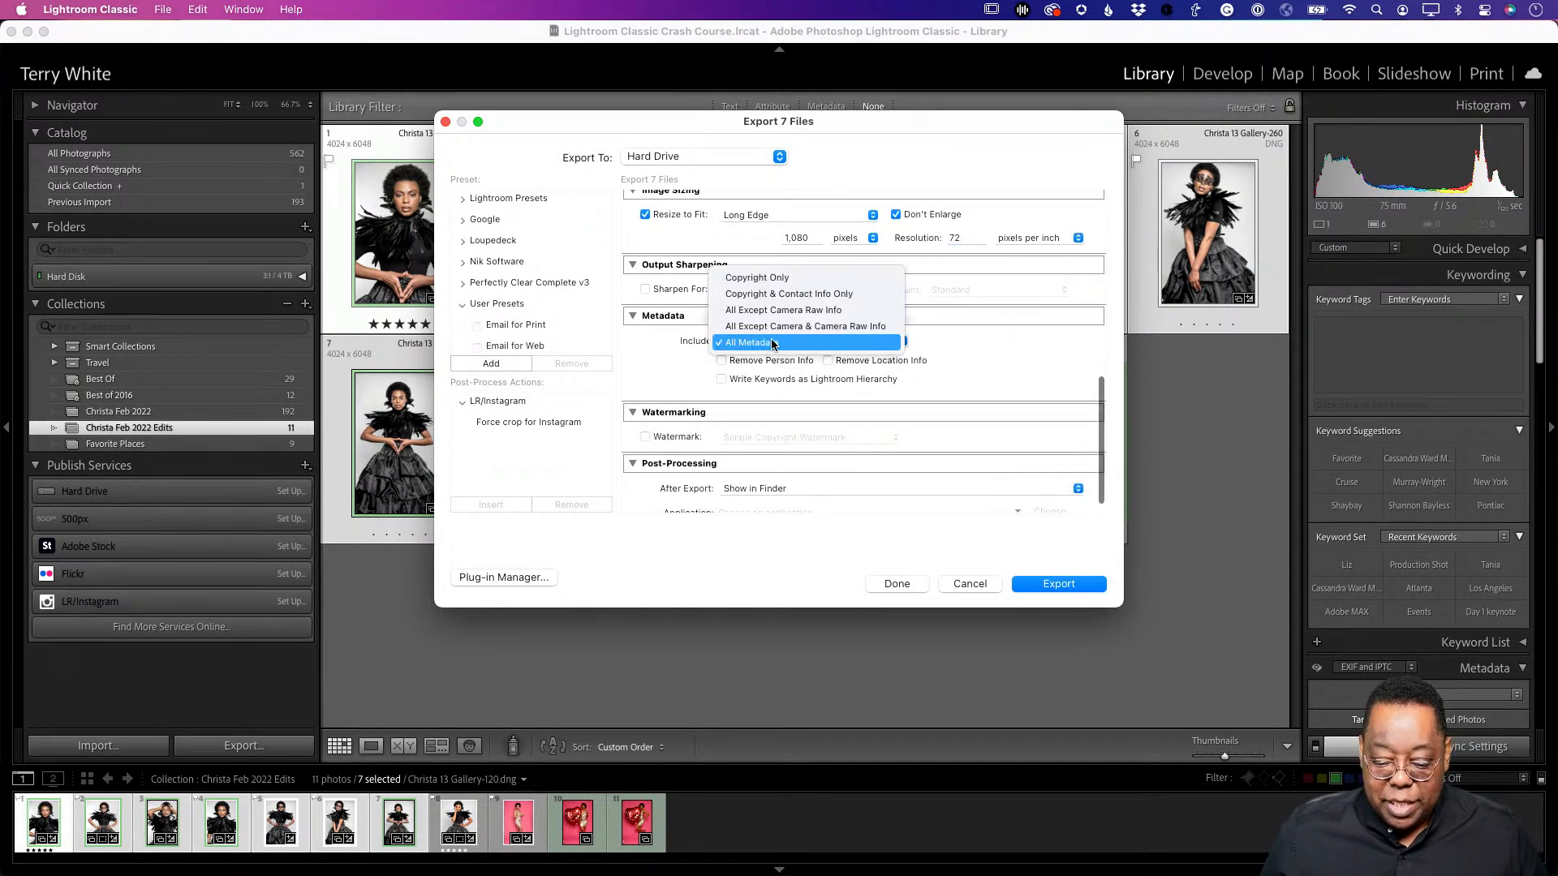
click(777, 293)
scroll(839, 408, down, 1)
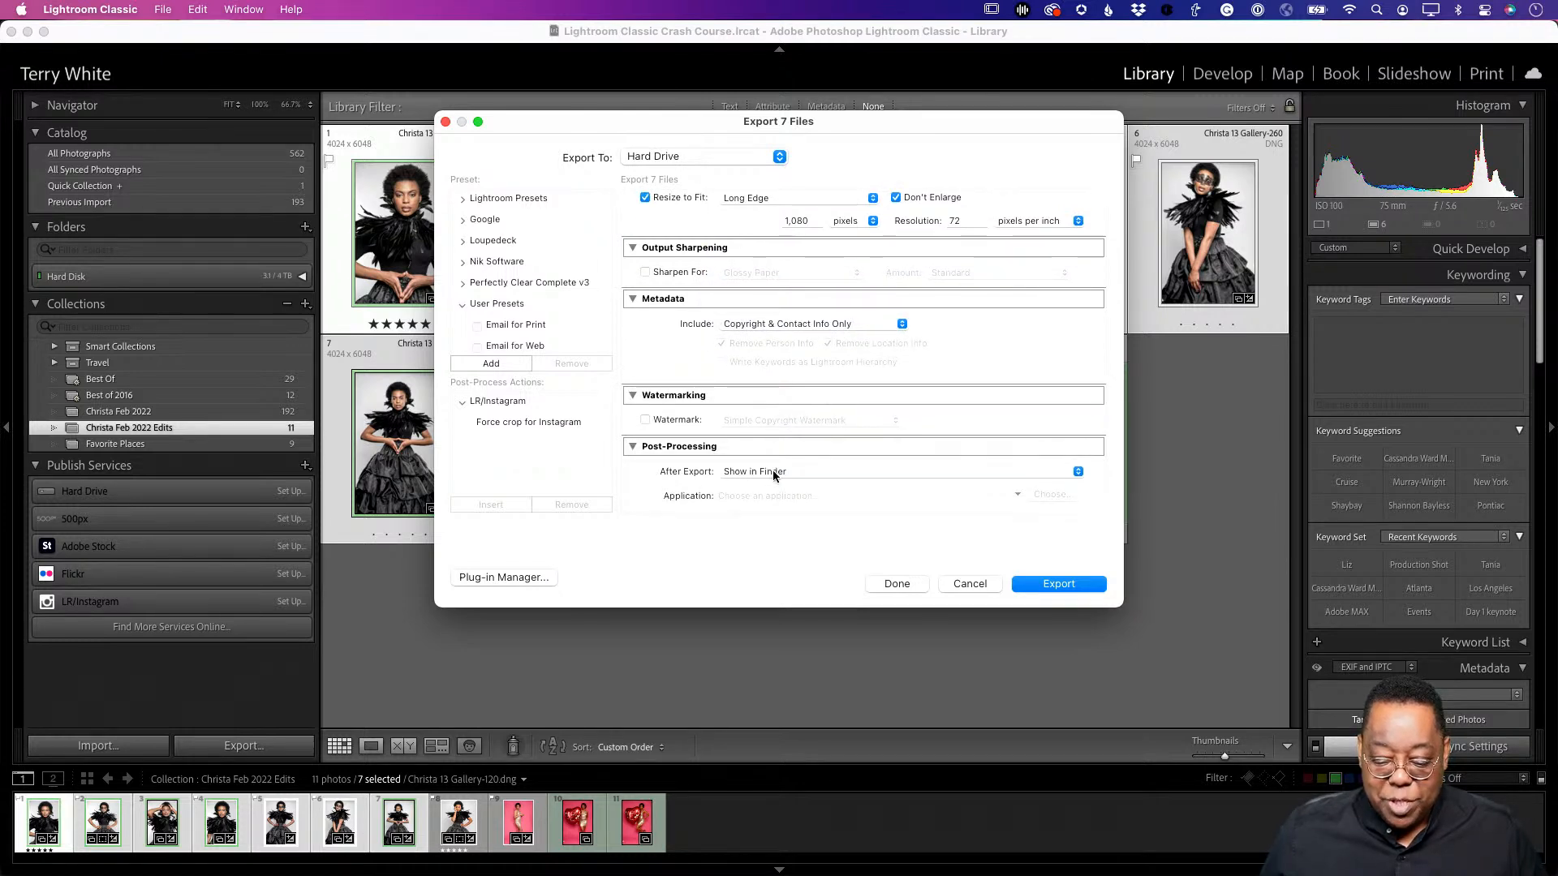
click(1054, 584)
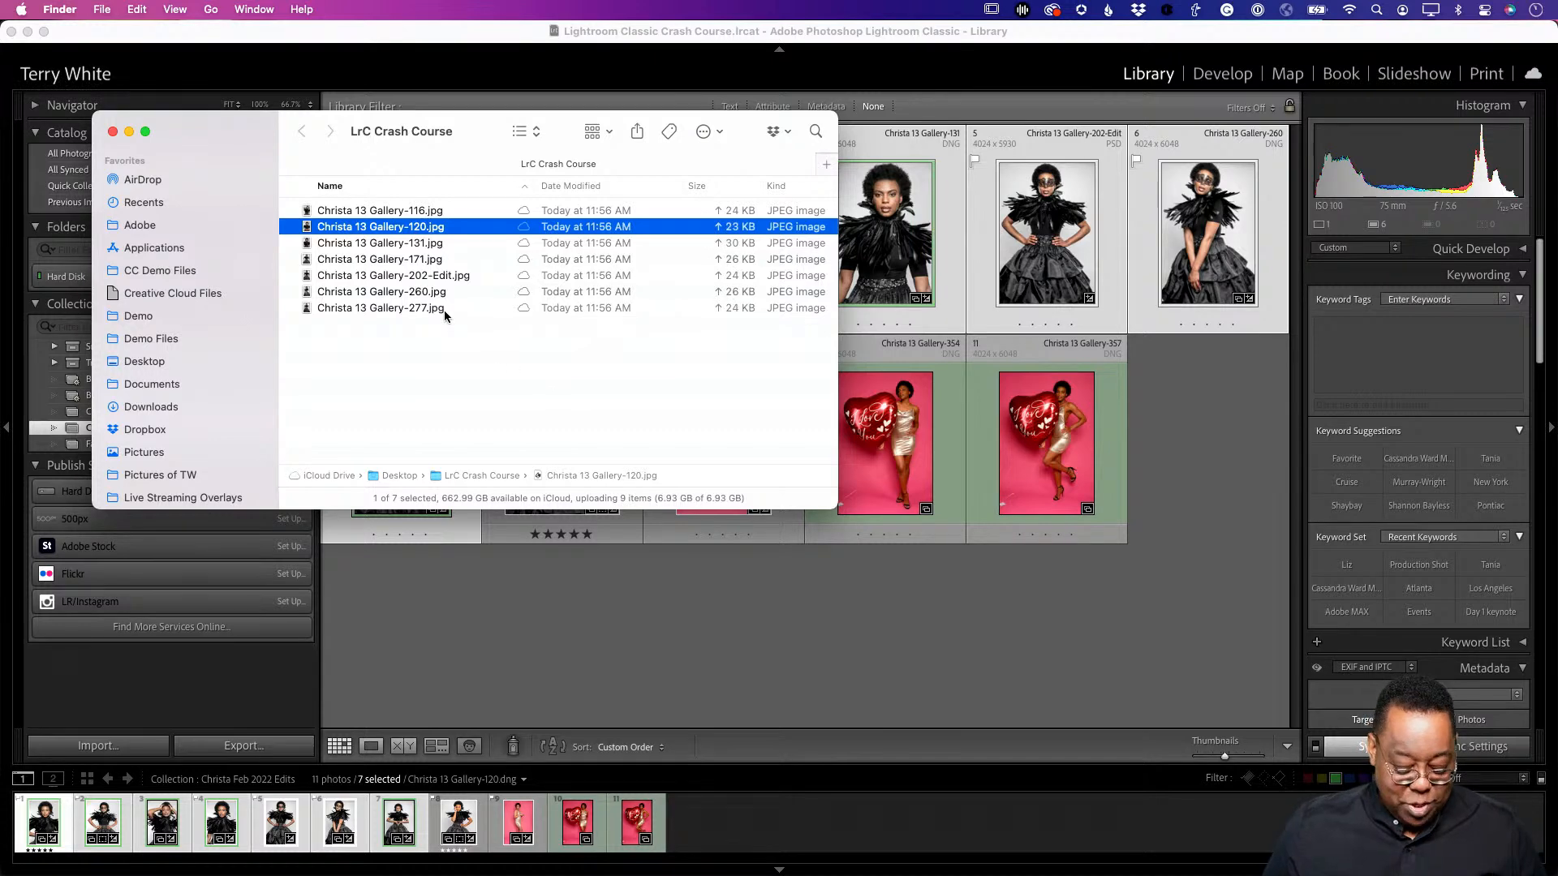
- Quick Look through the exported JPEGs starting with Christa 13 Gallery-120.jpg, then return to Lightroom Classic
key(space)
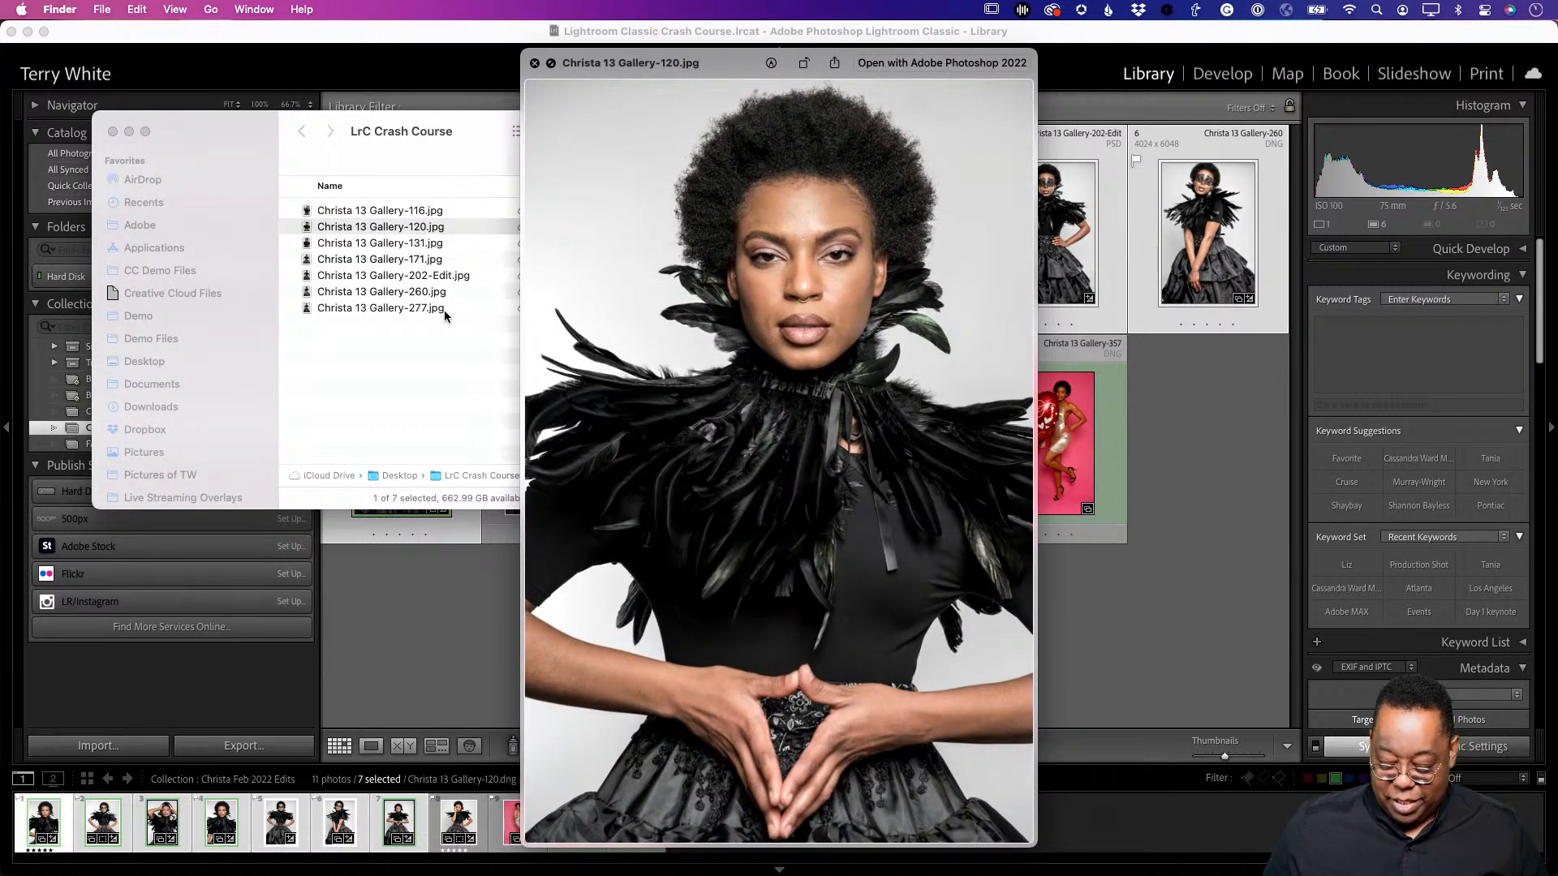
key(Down)
key(Down)
key(Down)
key(Down)
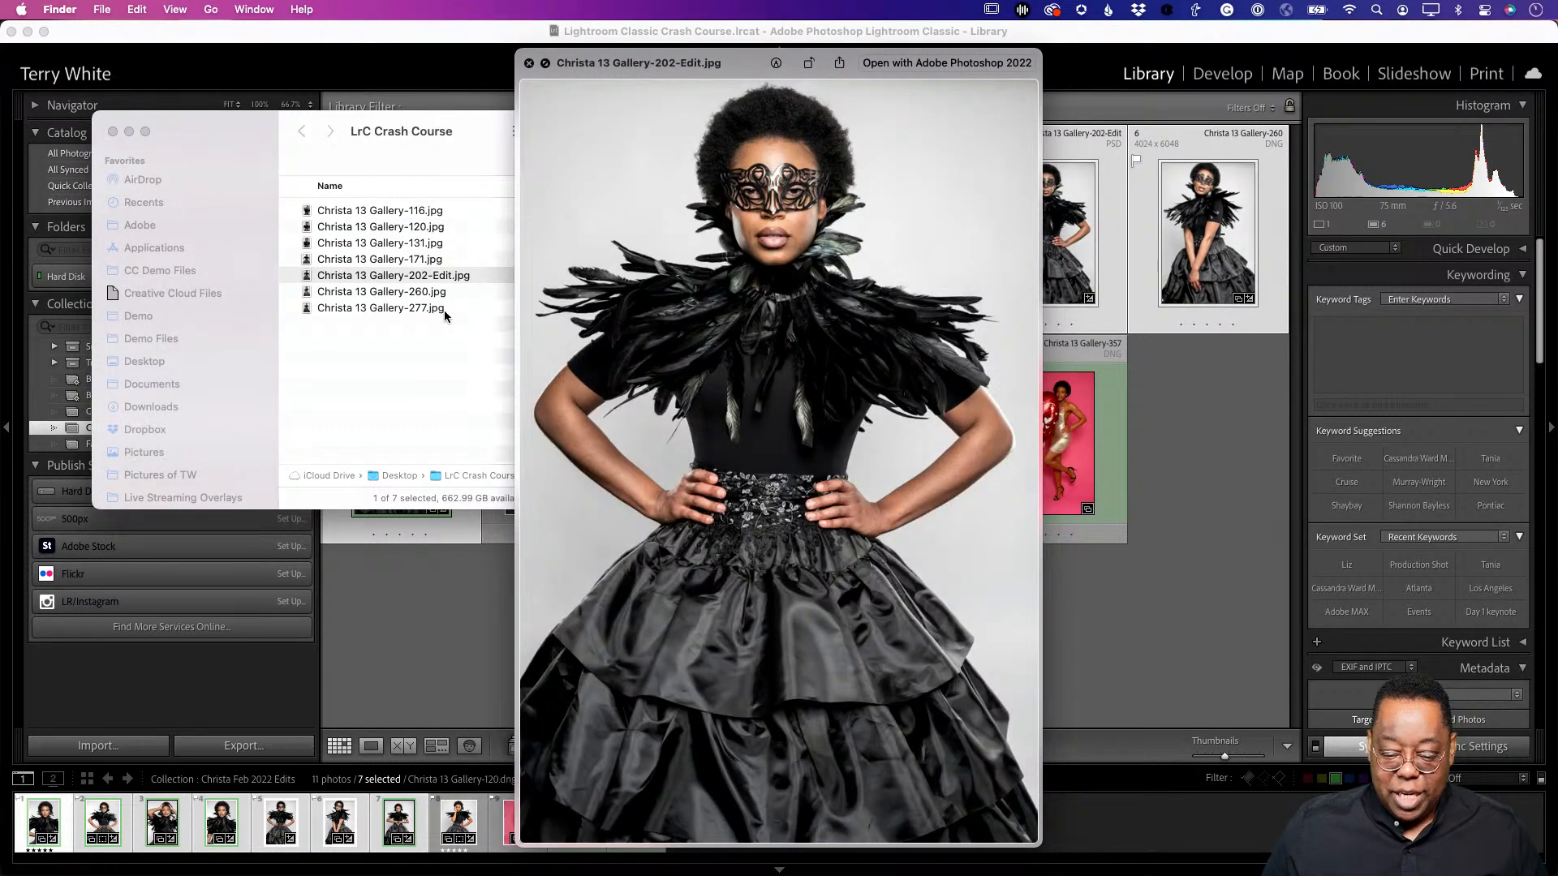
key(Down)
key(space)
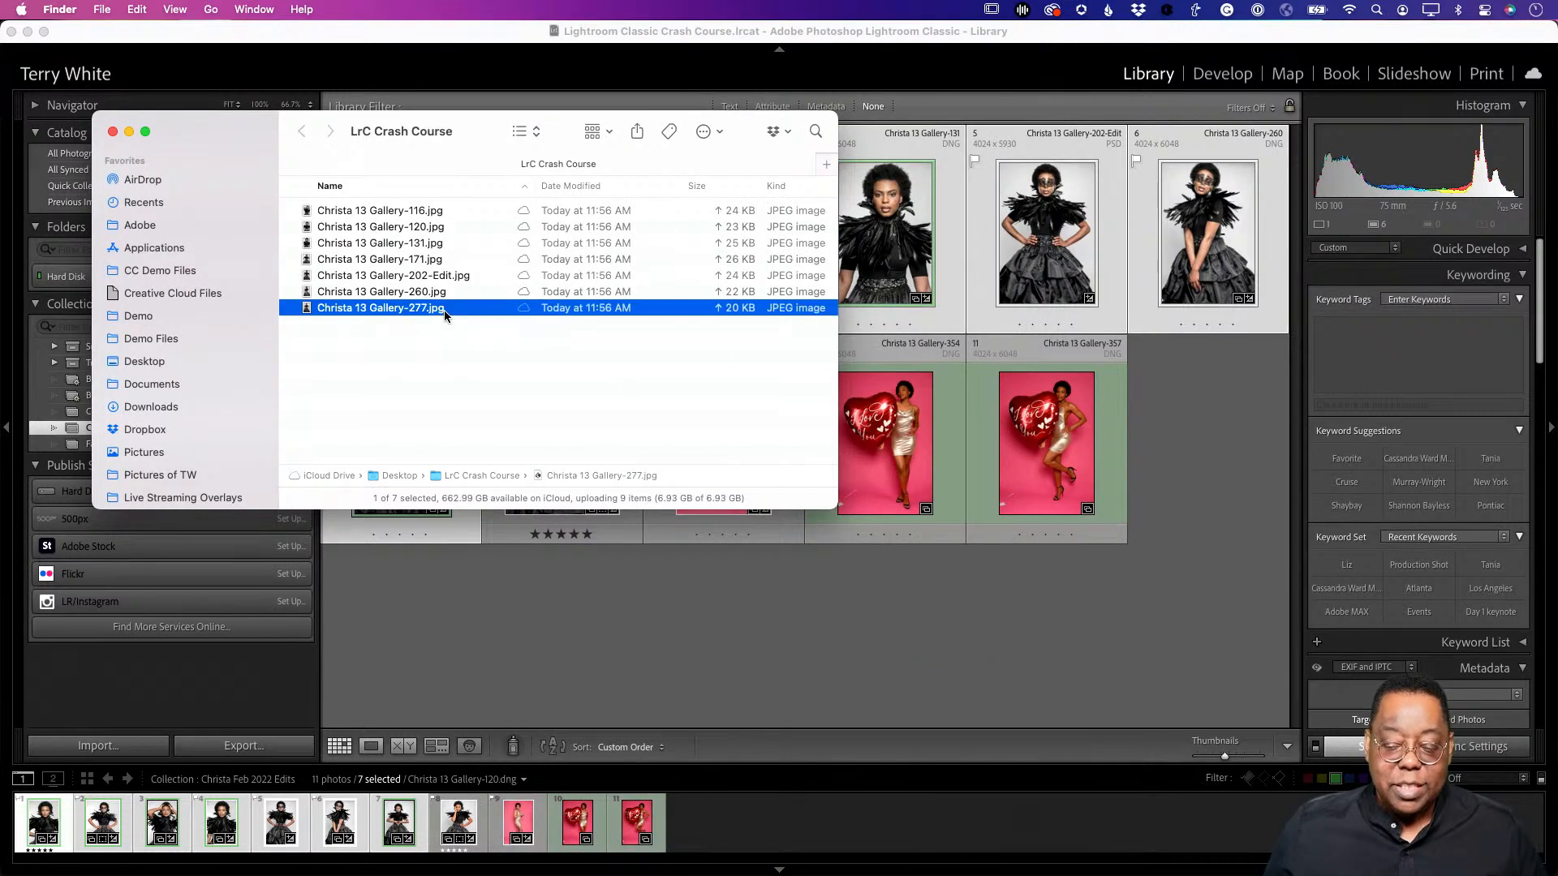
key(super+Tab)
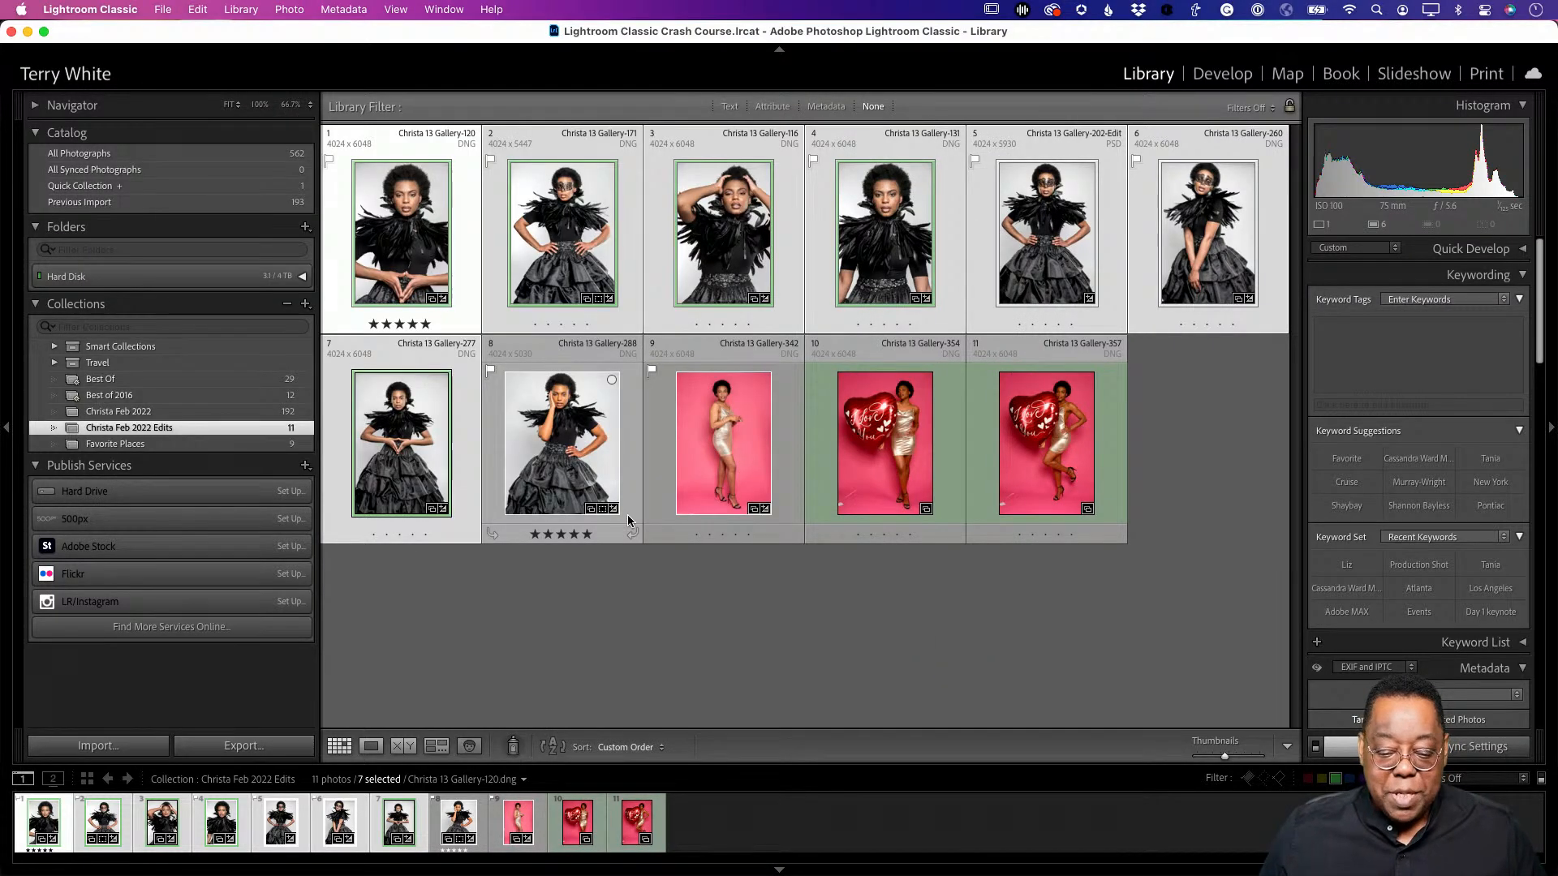
- Reopen the Export 7 Files dialog and add the current settings as a new user preset
click(166, 10)
mouse_move(250, 293)
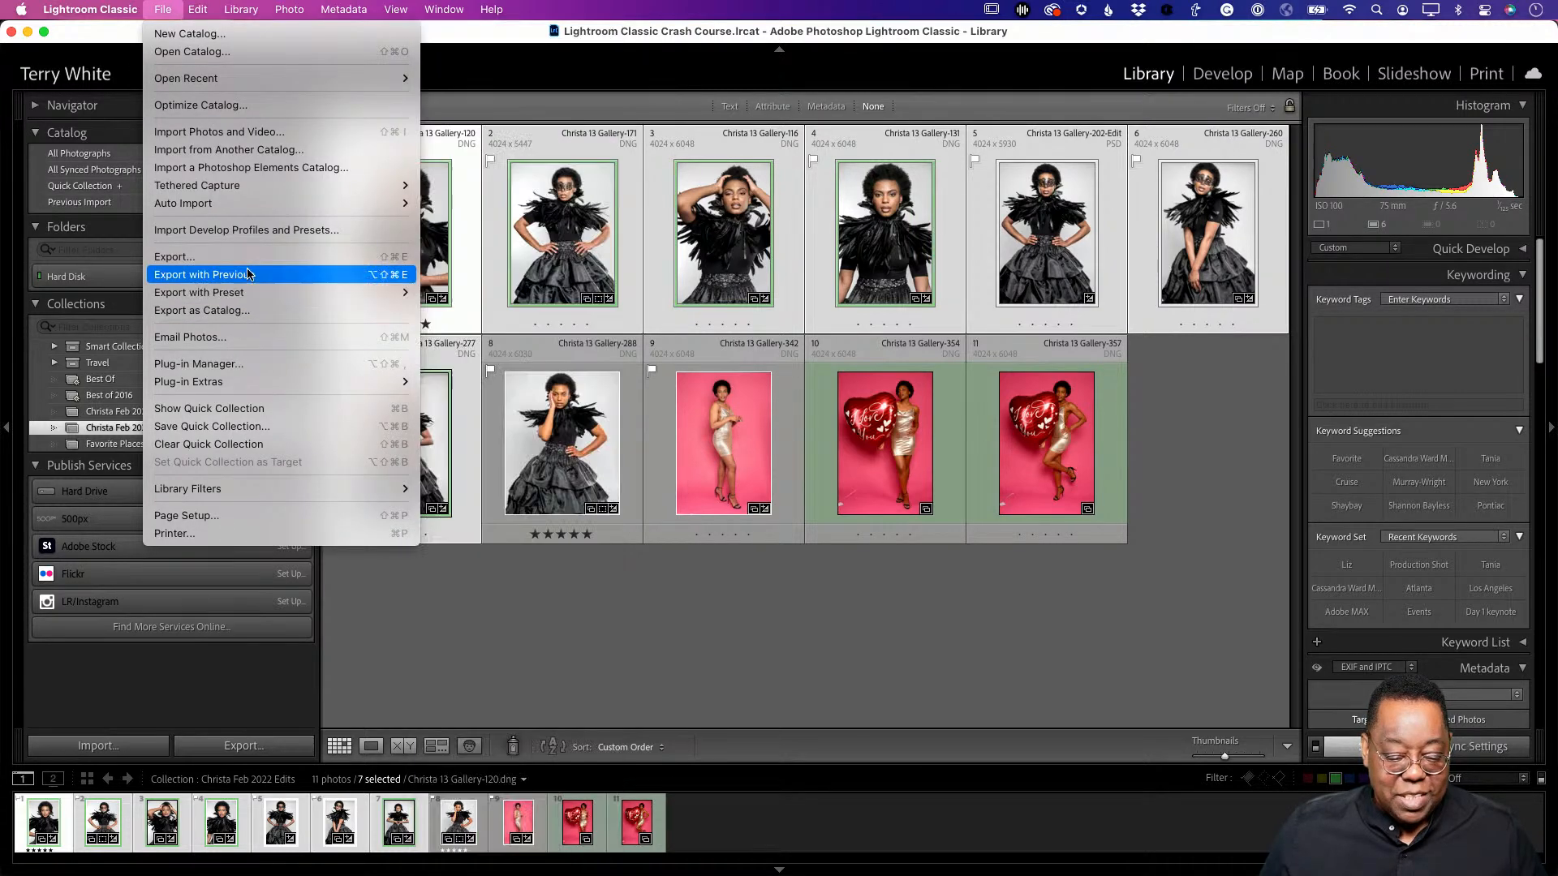
click(186, 257)
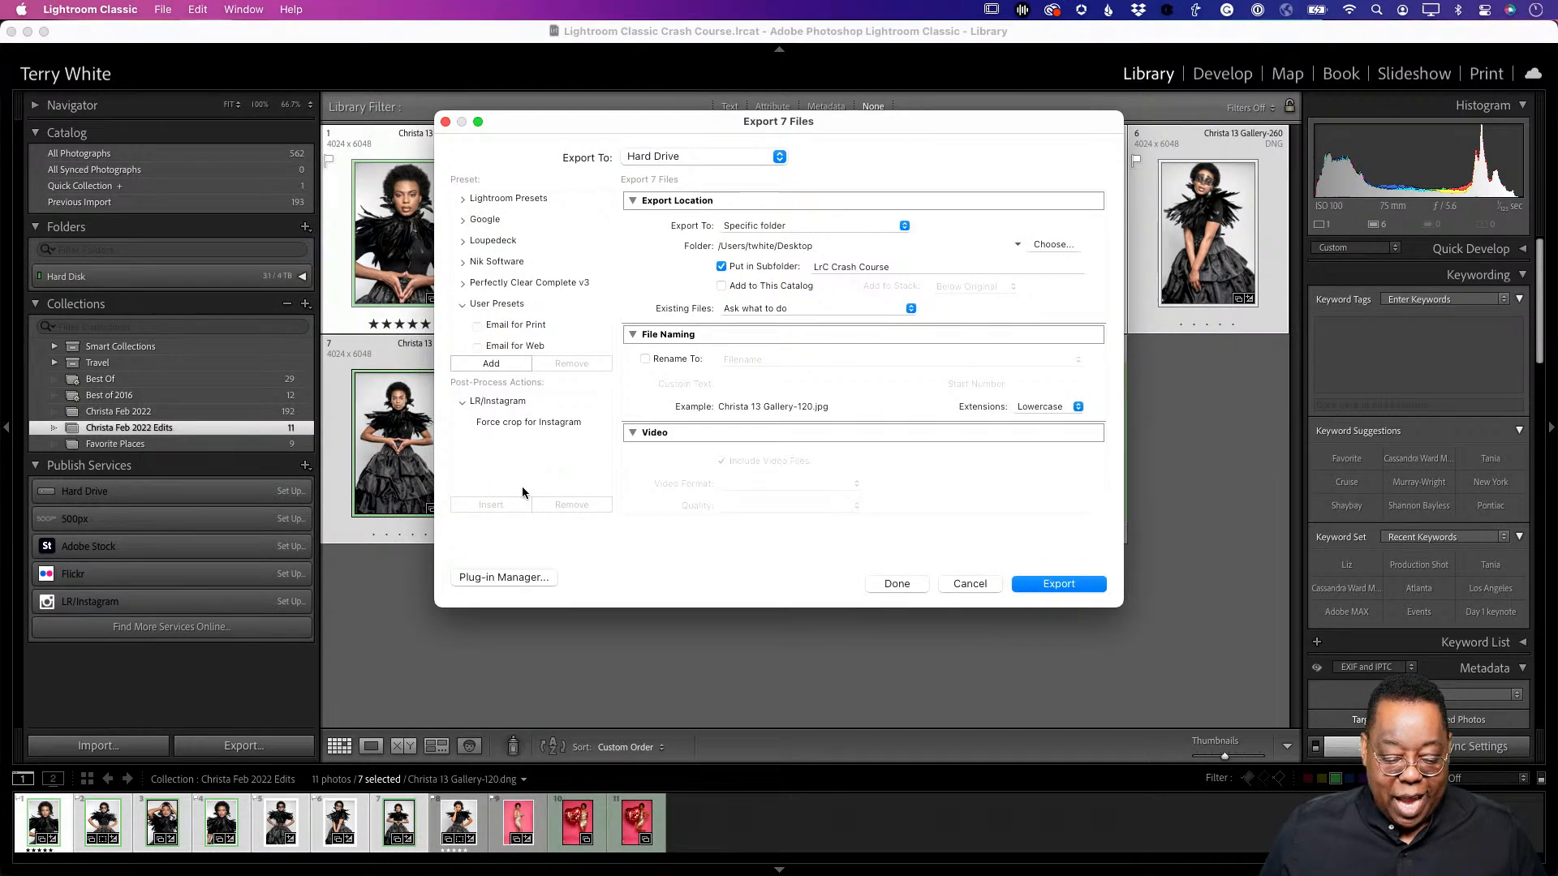
click(493, 364)
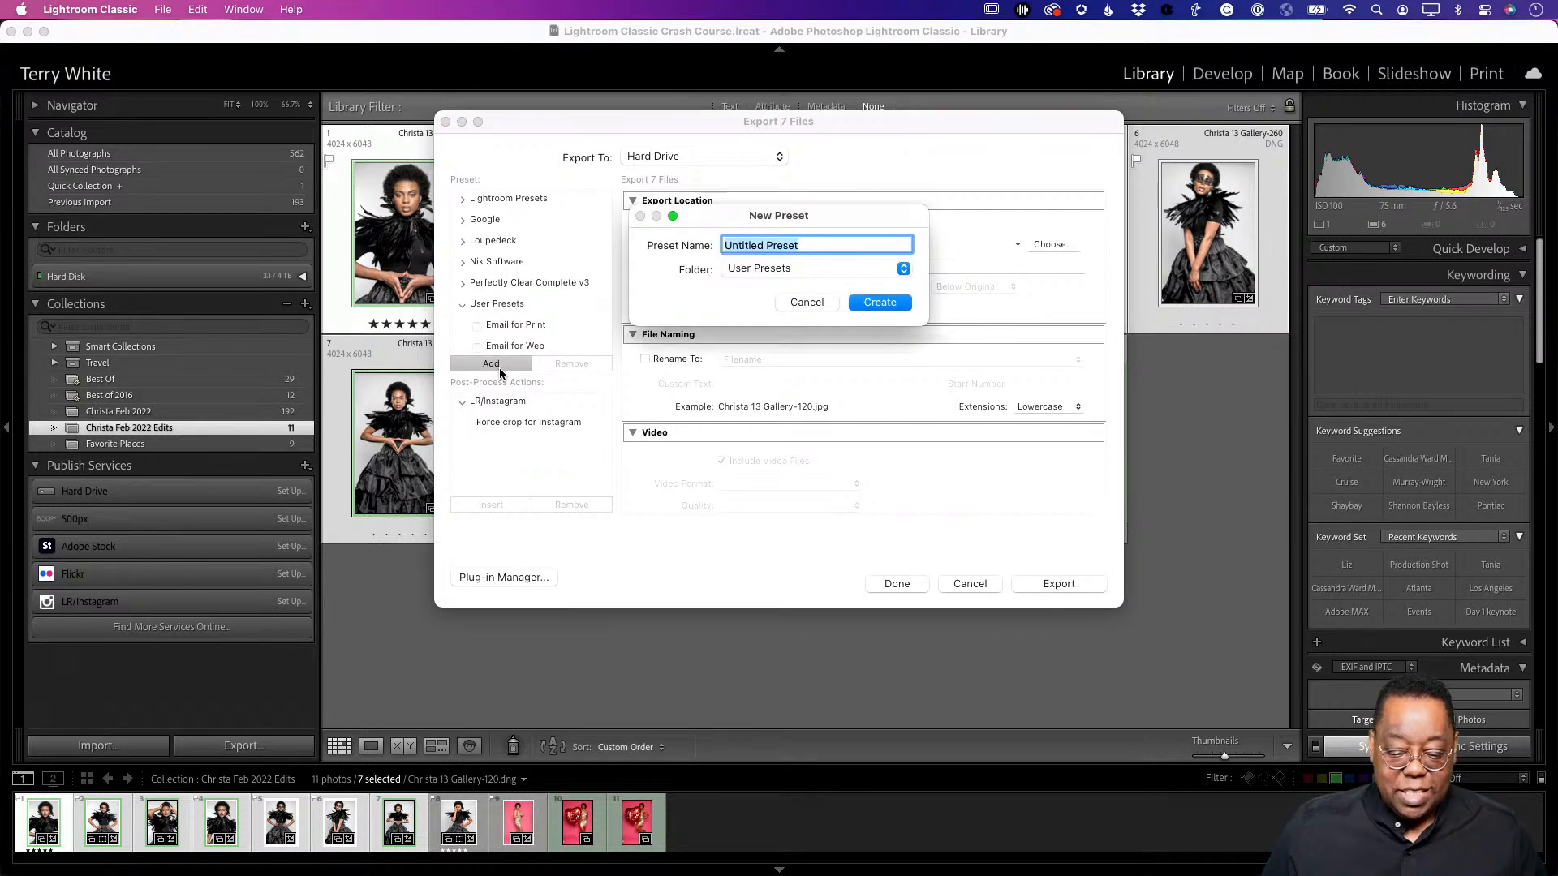
text(exporting for IG)
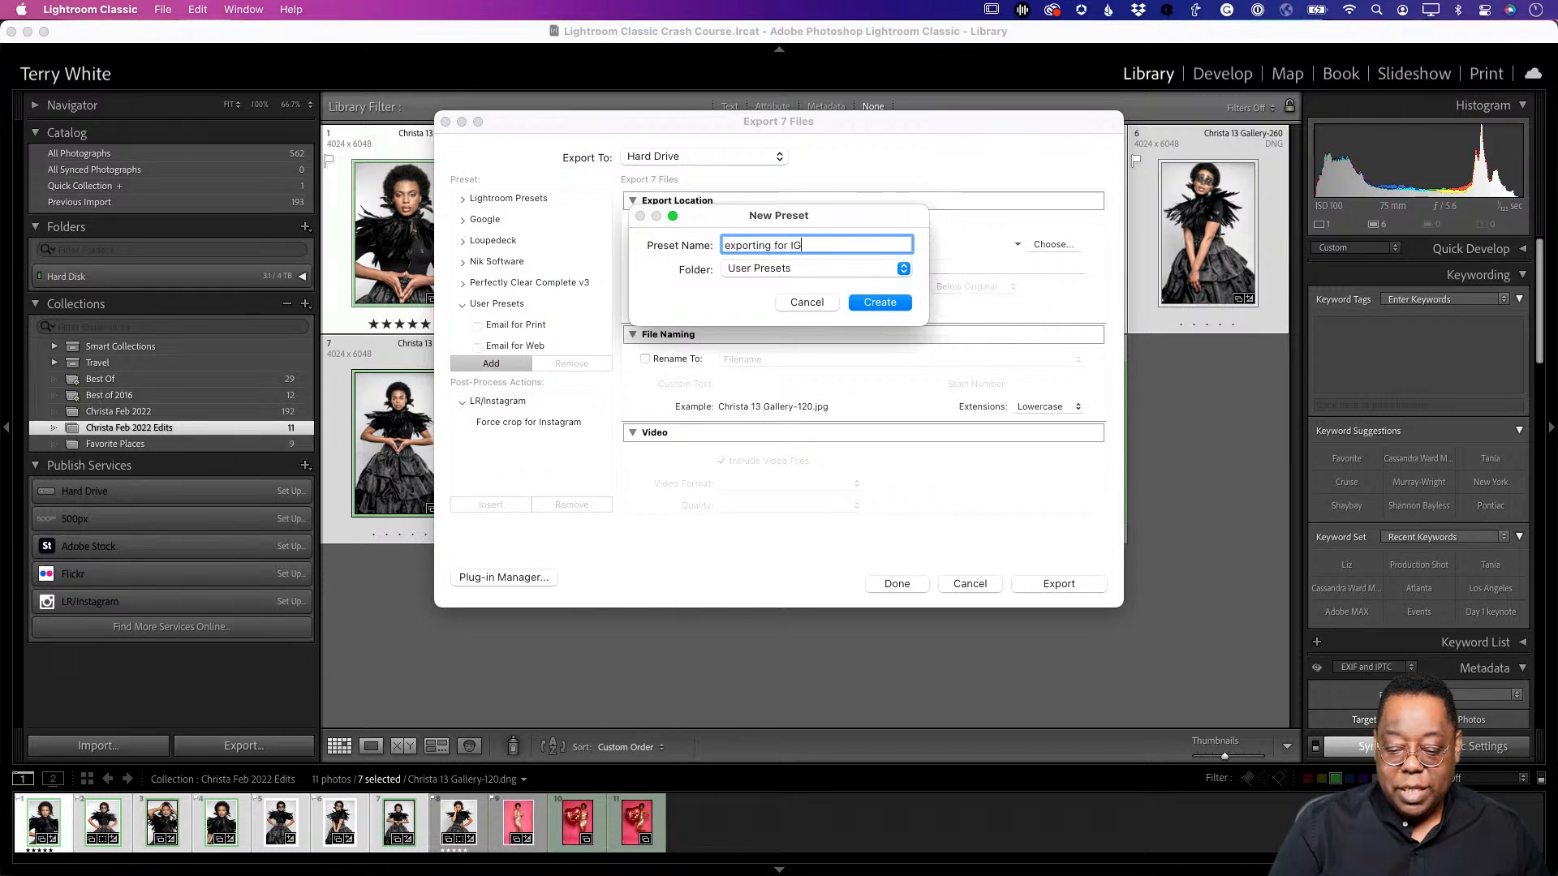
key(Return)
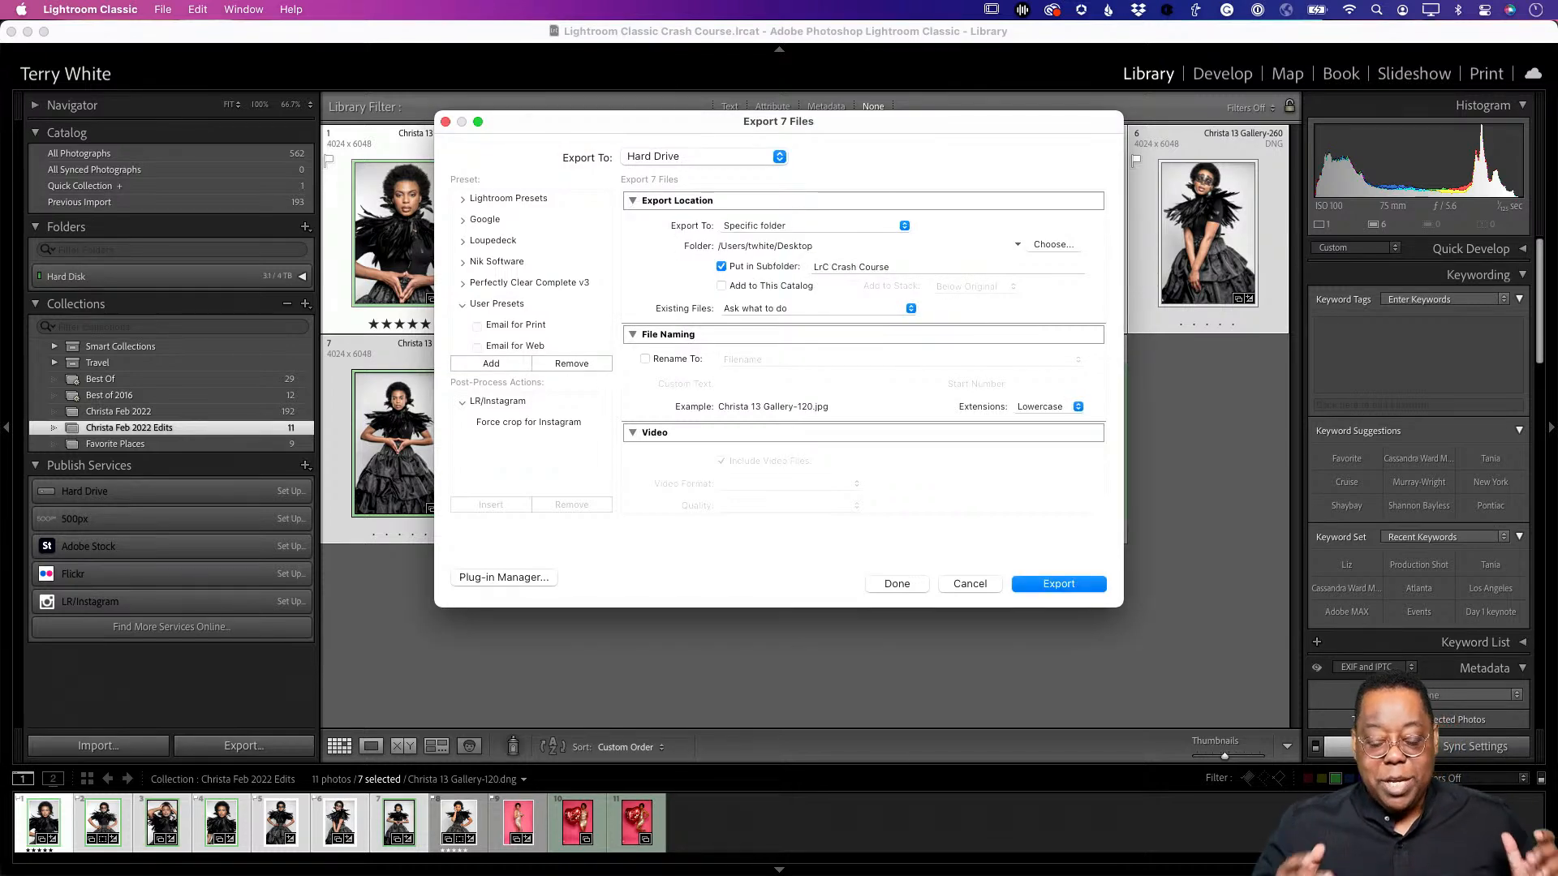